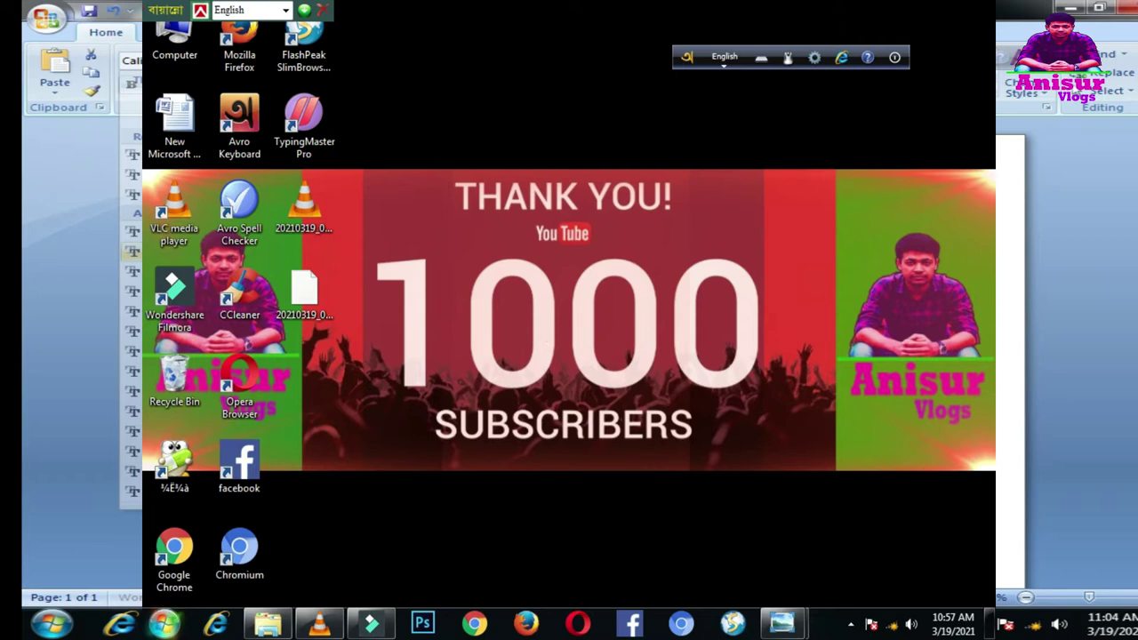
# Launch Microsoft Office Word 2007 from the Start menu's Microsoft Office folder
pyautogui.click(165, 624)
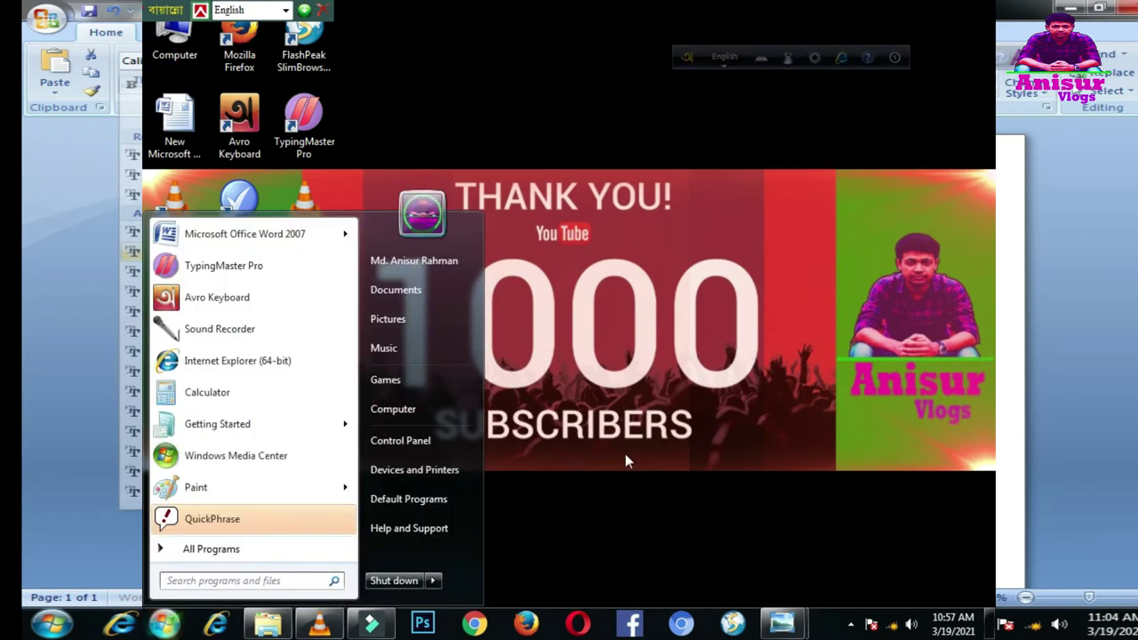
pyautogui.click(655, 381)
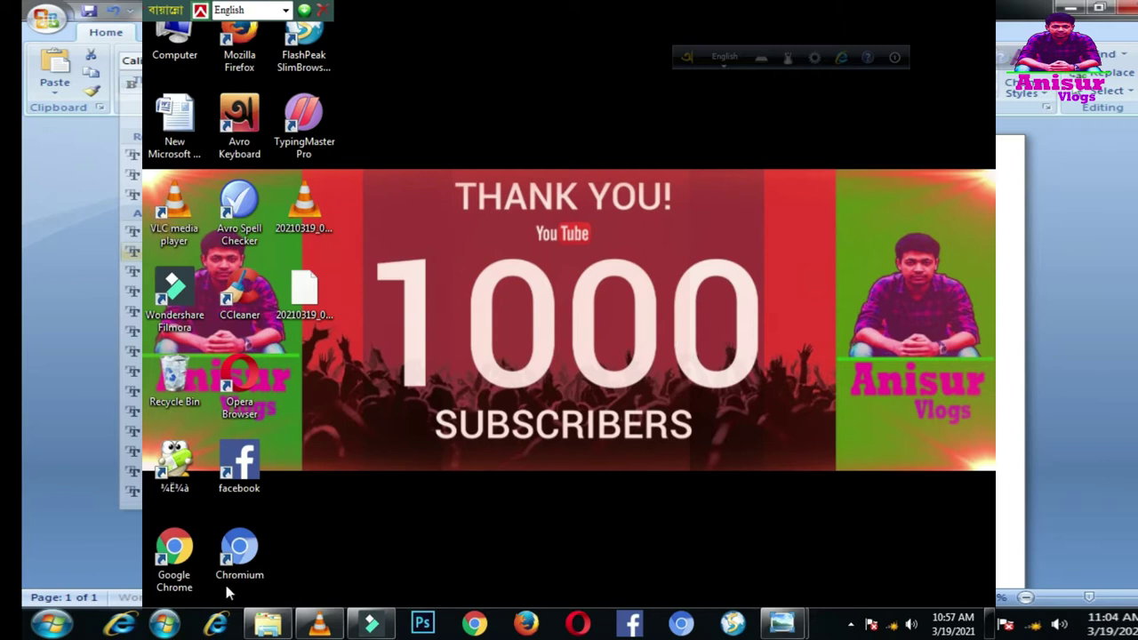
pyautogui.click(162, 627)
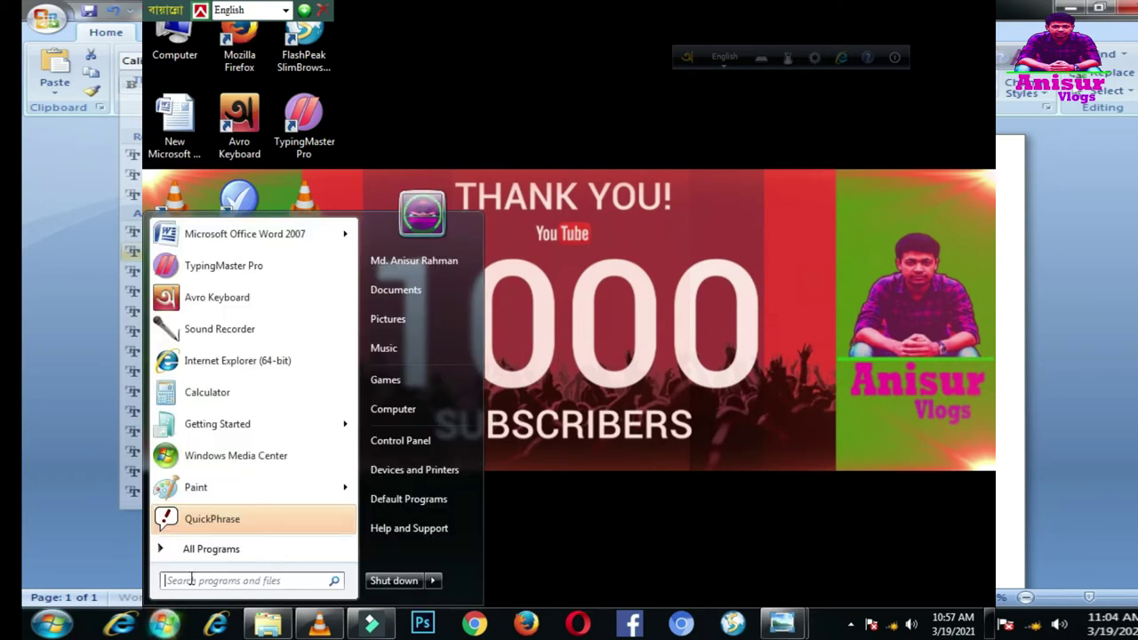
pyautogui.click(206, 552)
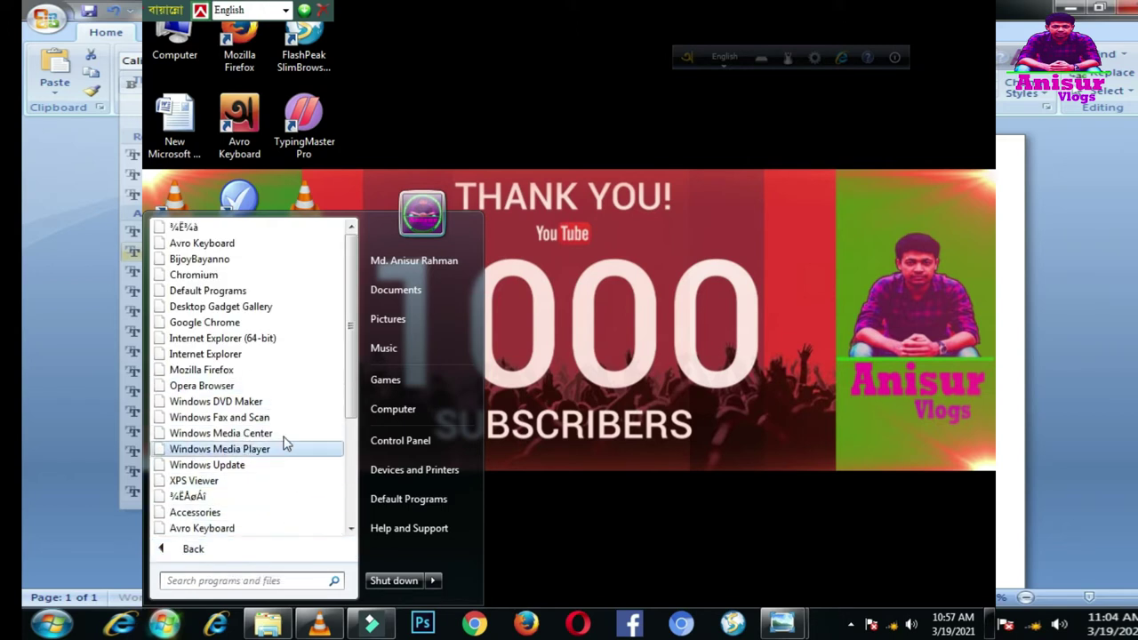
pyautogui.scroll(-1, 284, 440)
pyautogui.scroll(-1, 260, 512)
pyautogui.scroll(-1, 267, 476)
pyautogui.scroll(-1, 264, 469)
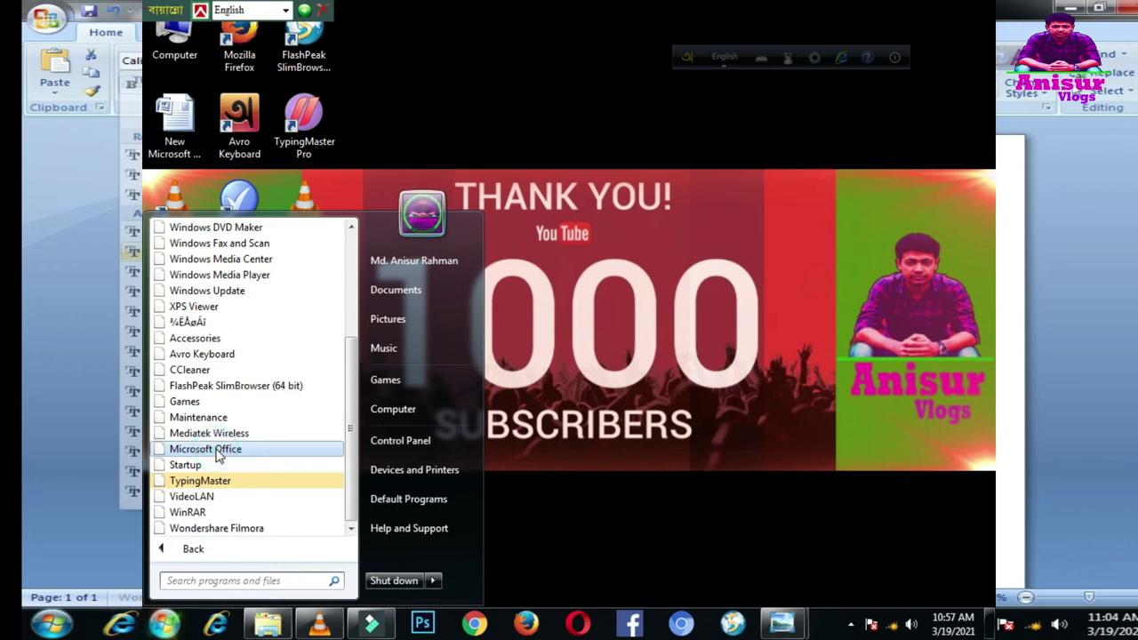
pyautogui.click(219, 453)
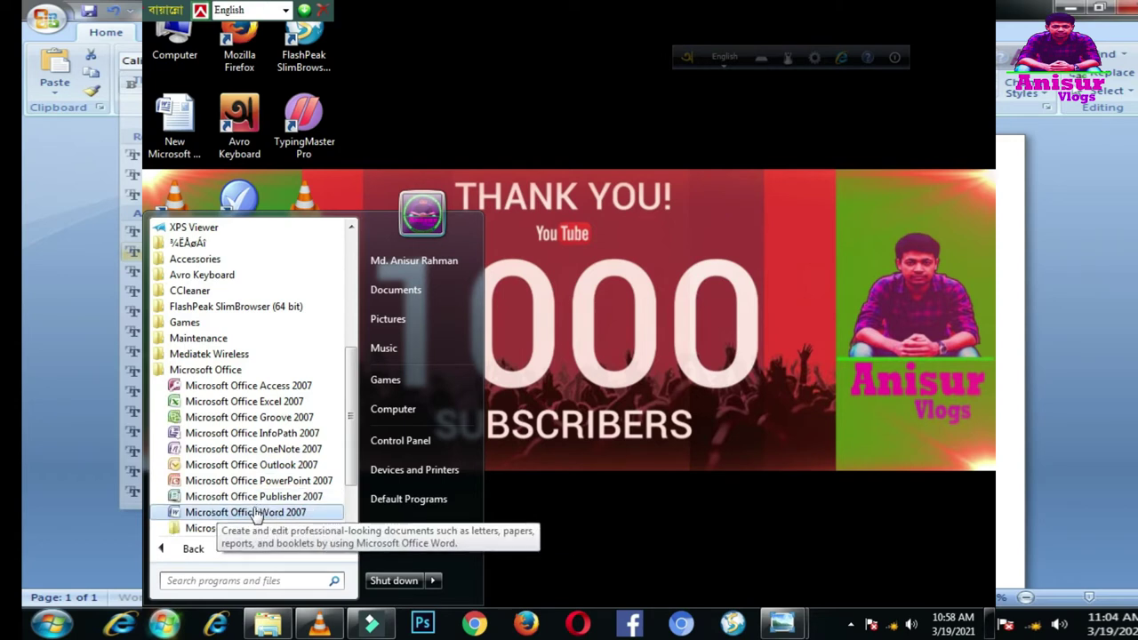
pyautogui.click(271, 514)
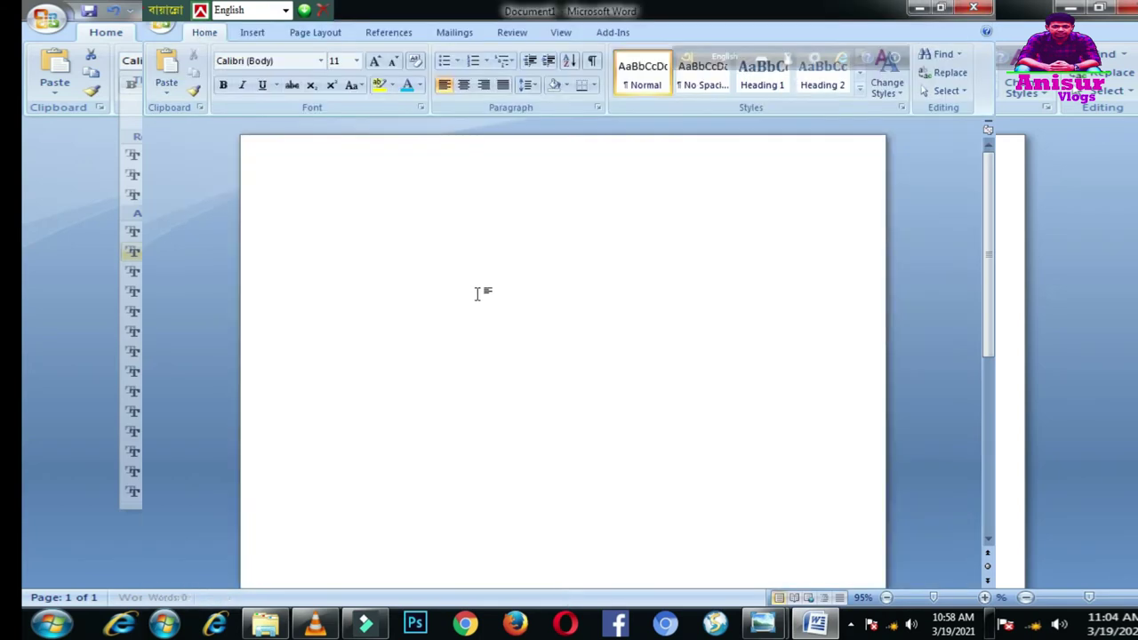
# Drag the floating language bar rightward along the top of the screen, out of the way
pyautogui.click(162, 9)
pyautogui.moveTo(162, 9); pyautogui.dragTo(389, 9)
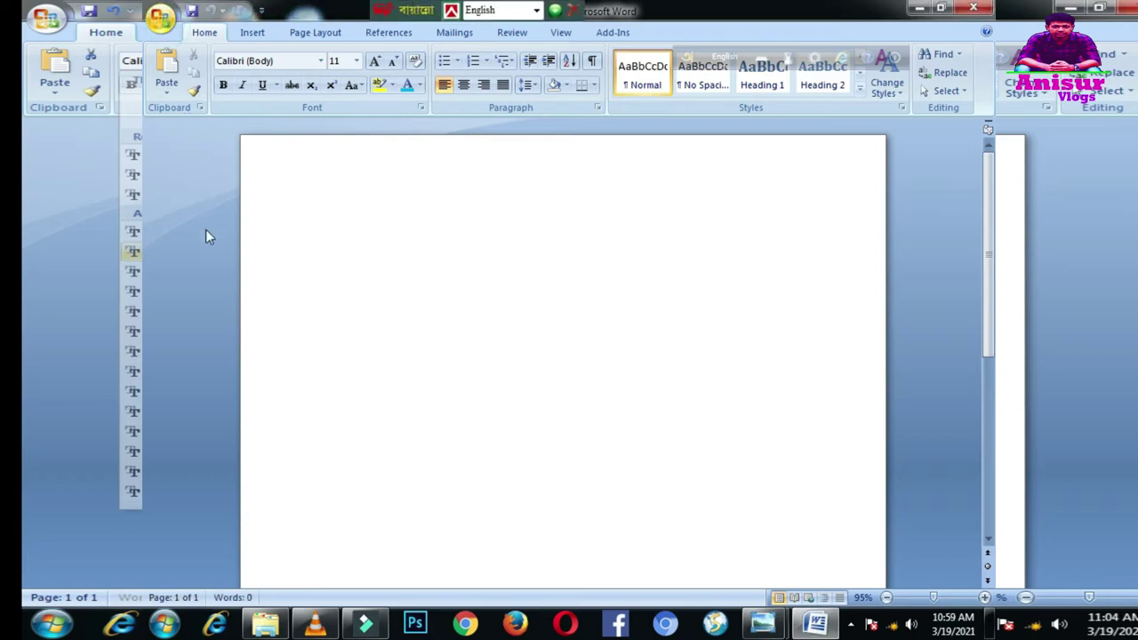
# Create a new document from the Blank document template
pyautogui.hotkey('alt', 'f')
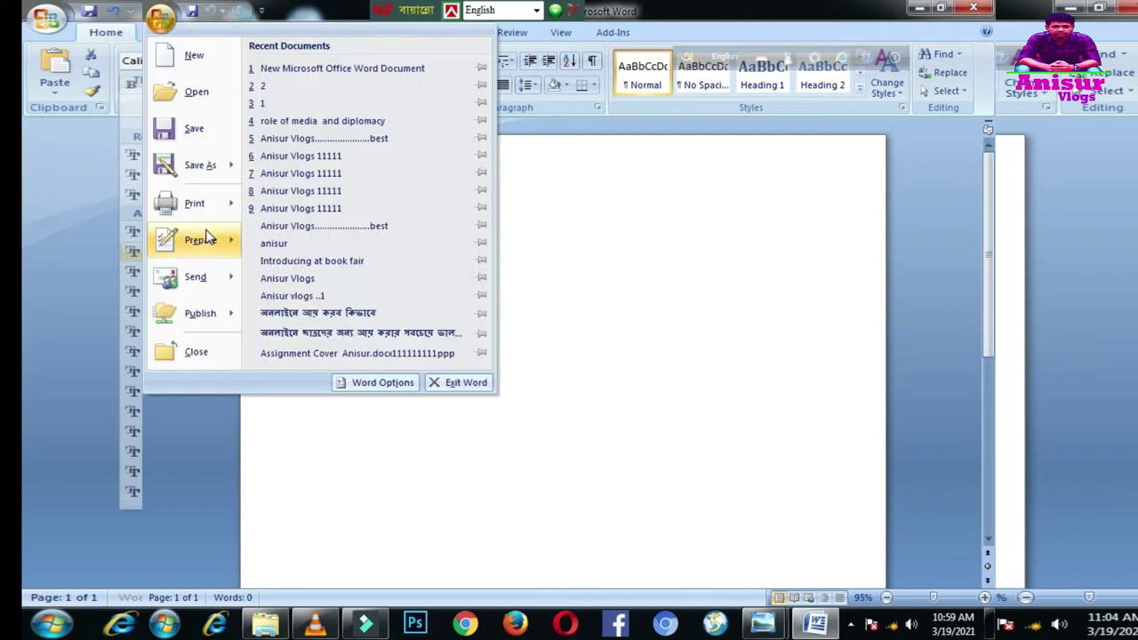
pyautogui.moveTo(206, 235)
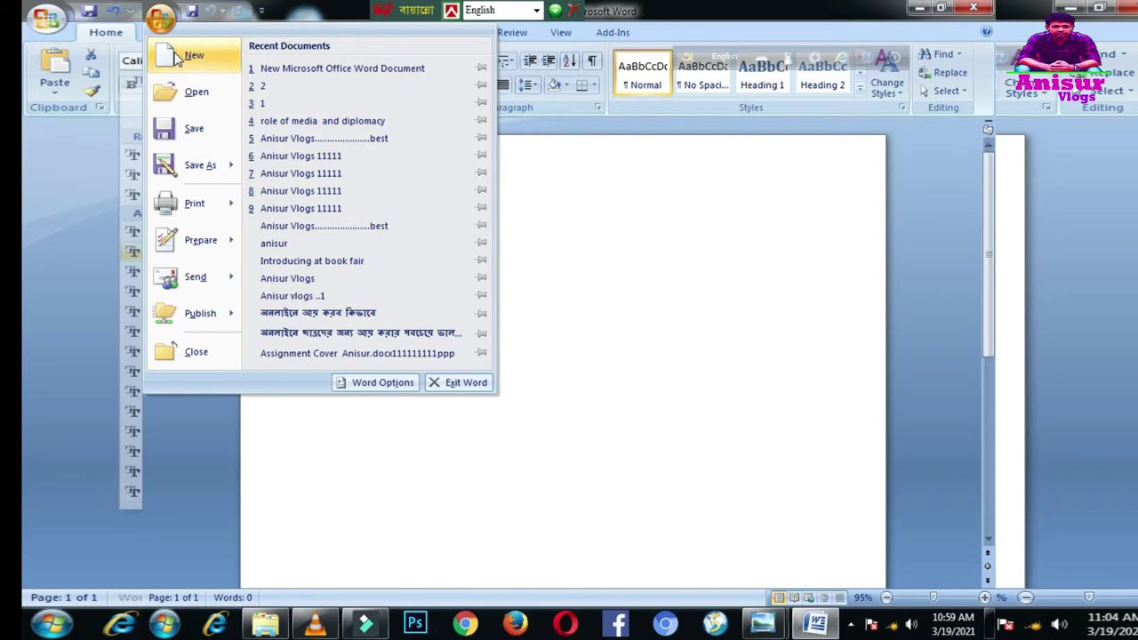
pyautogui.click(177, 57)
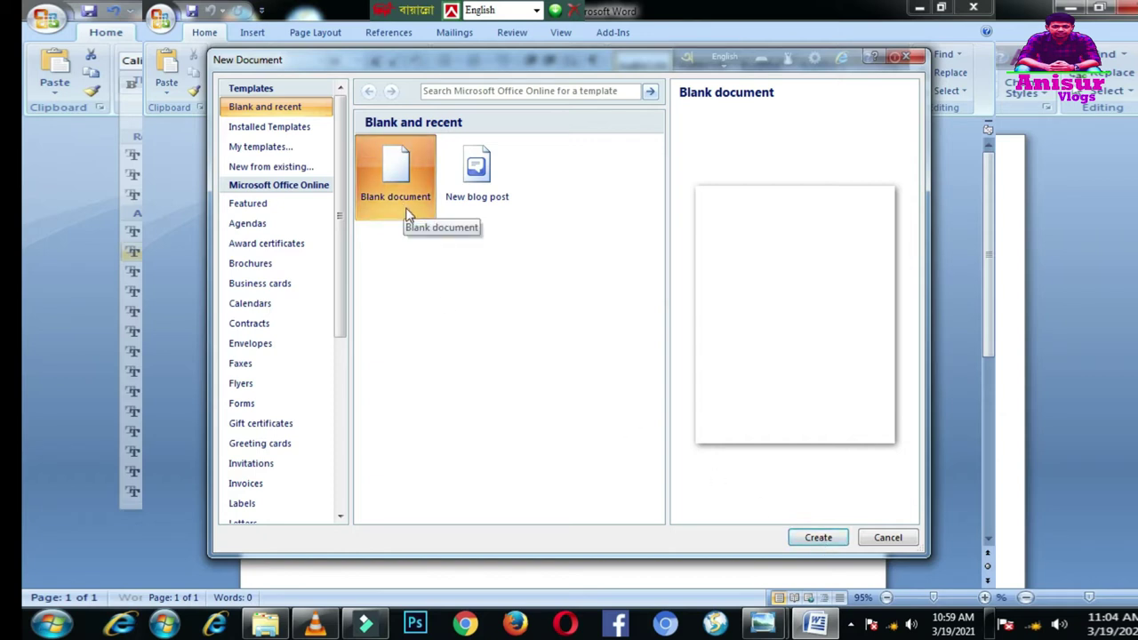
pyautogui.click(818, 538)
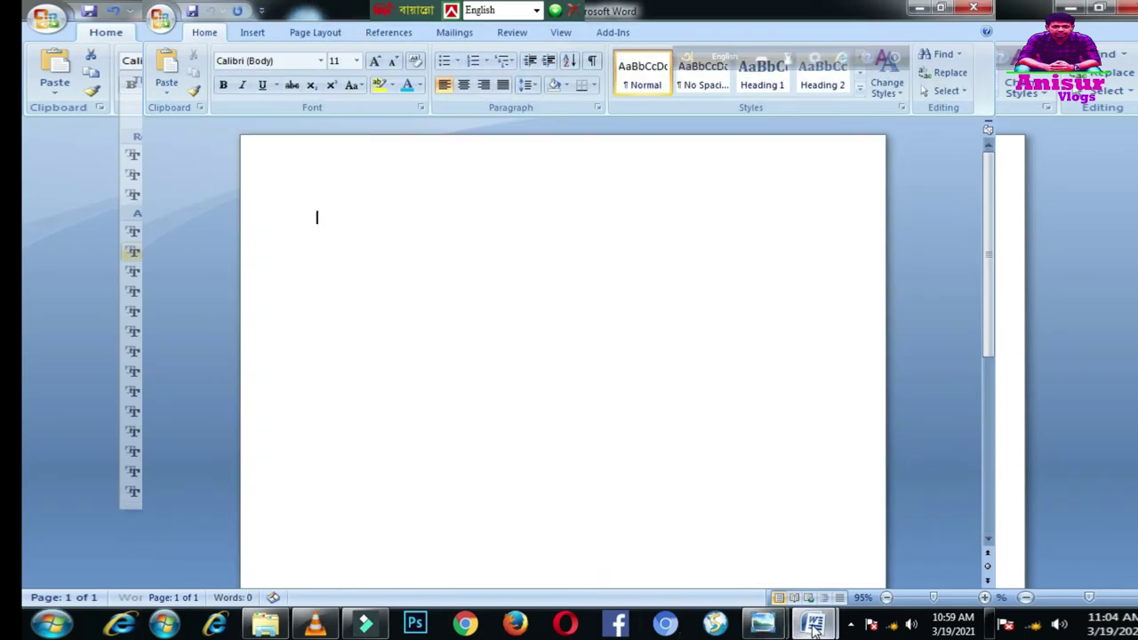
# Type the line 'dlksjadsfslda lkdsajfalkjsfd sdlk' on the page and bring up the Office menu
pyautogui.moveTo(813, 630)
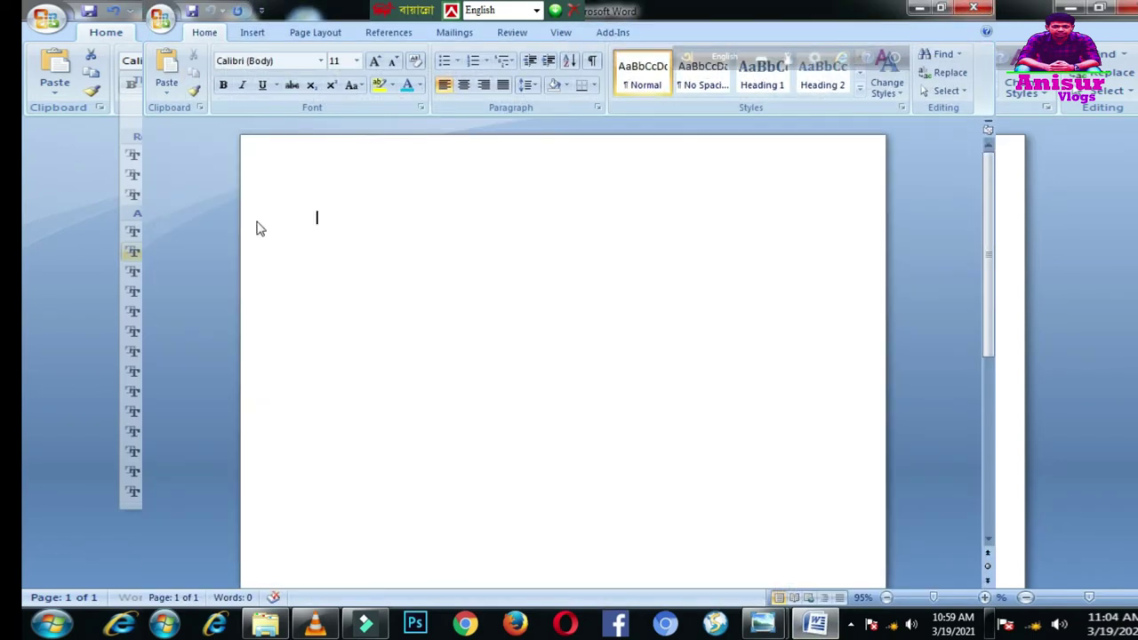
pyautogui.click(160, 17)
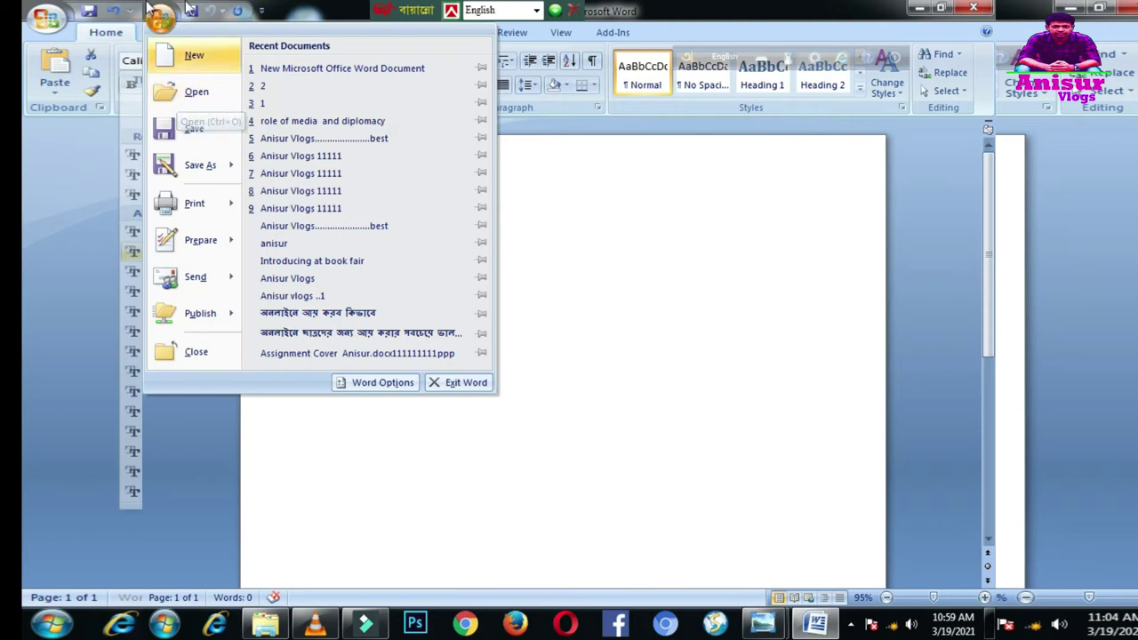
pyautogui.click(763, 308)
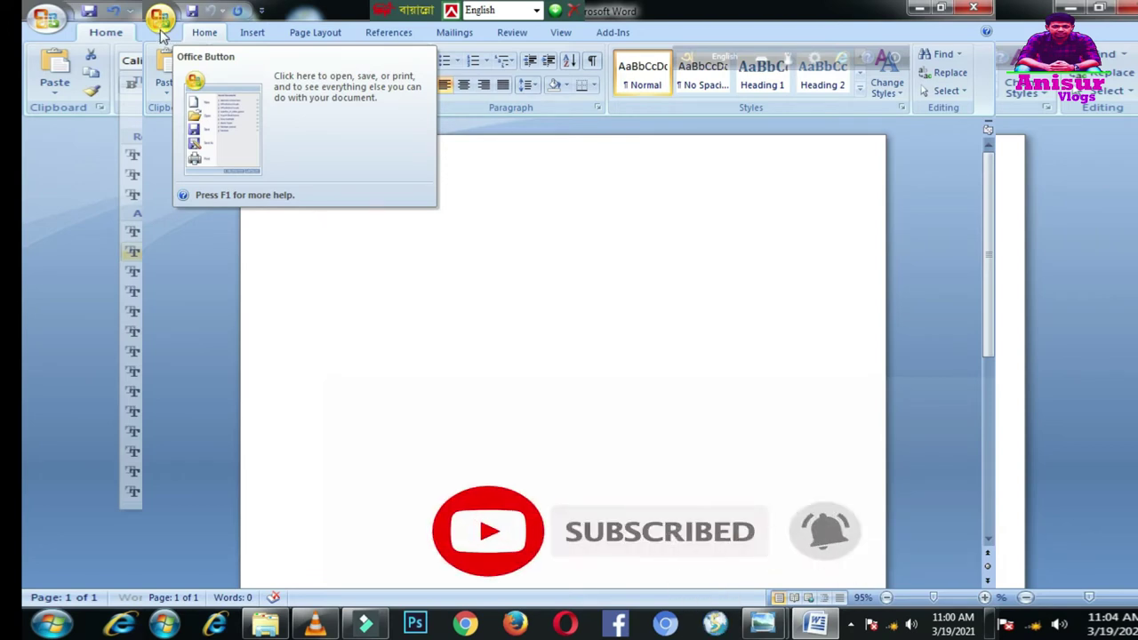
pyautogui.click(160, 26)
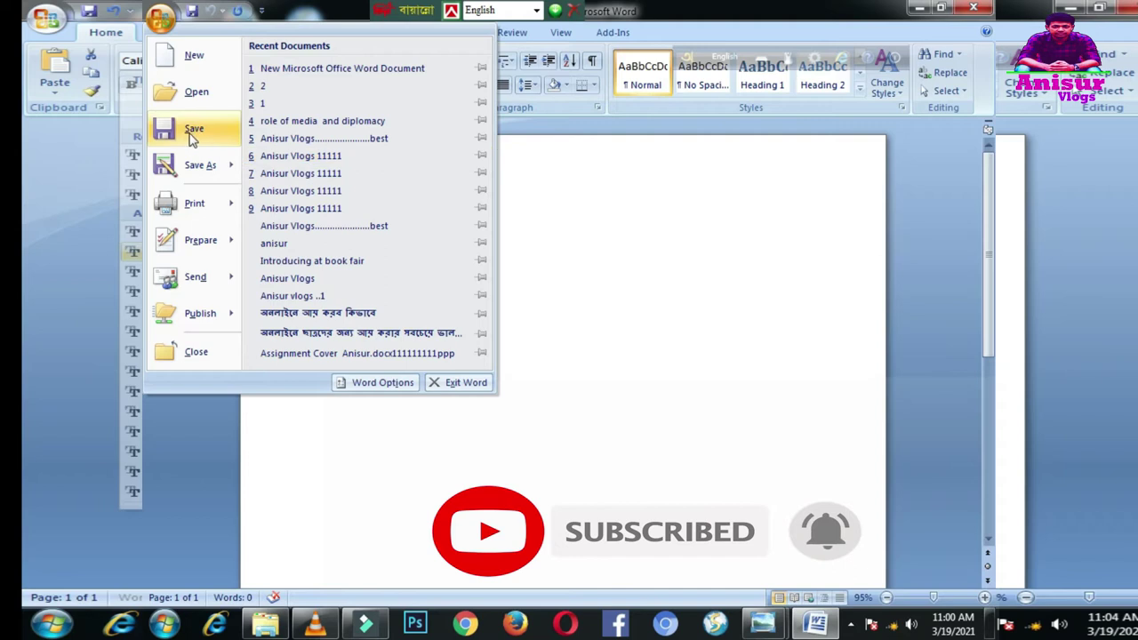
pyautogui.click(612, 347)
pyautogui.write('dlksjadsfslda lkdsajfalkjsfd sdlk')
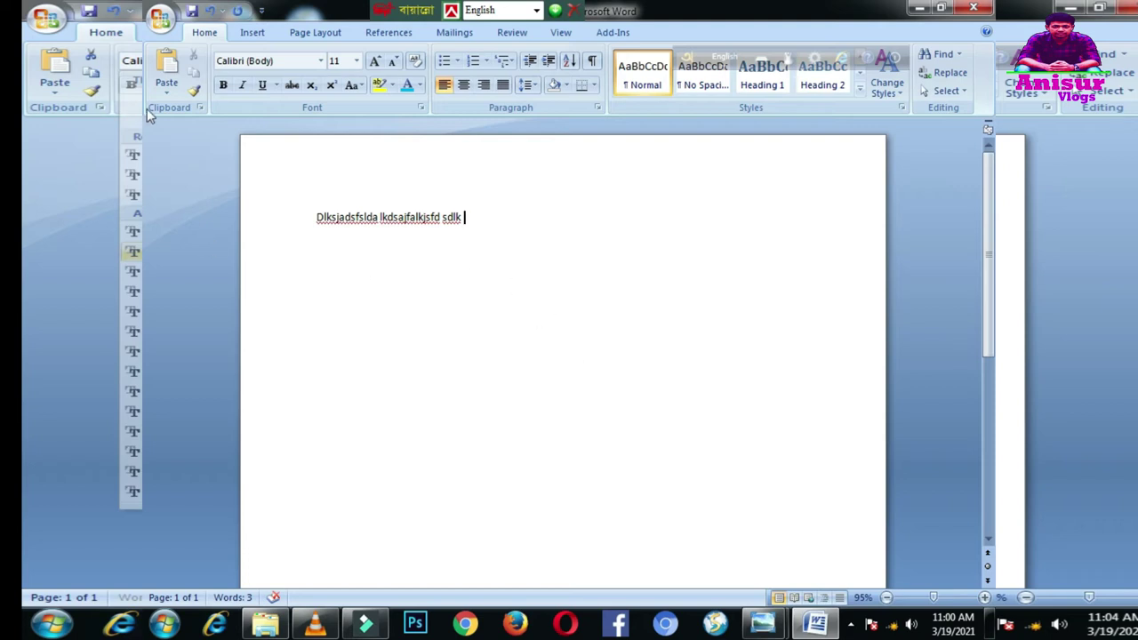
pyautogui.click(161, 18)
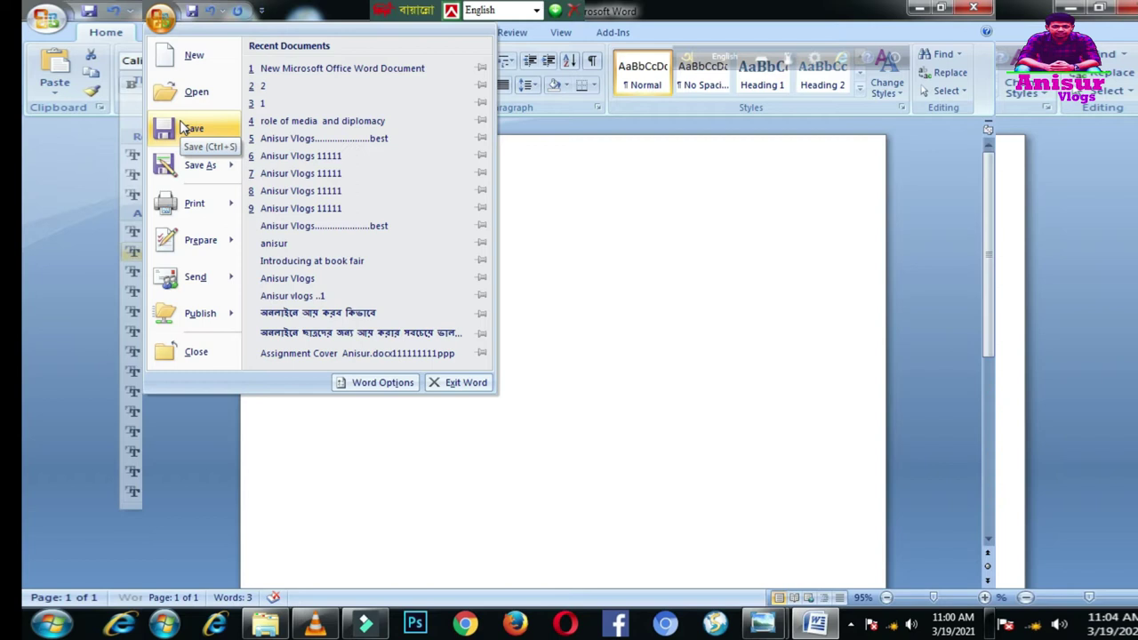
# Open the Save As dialog for saving as a Word Document
pyautogui.moveTo(187, 171)
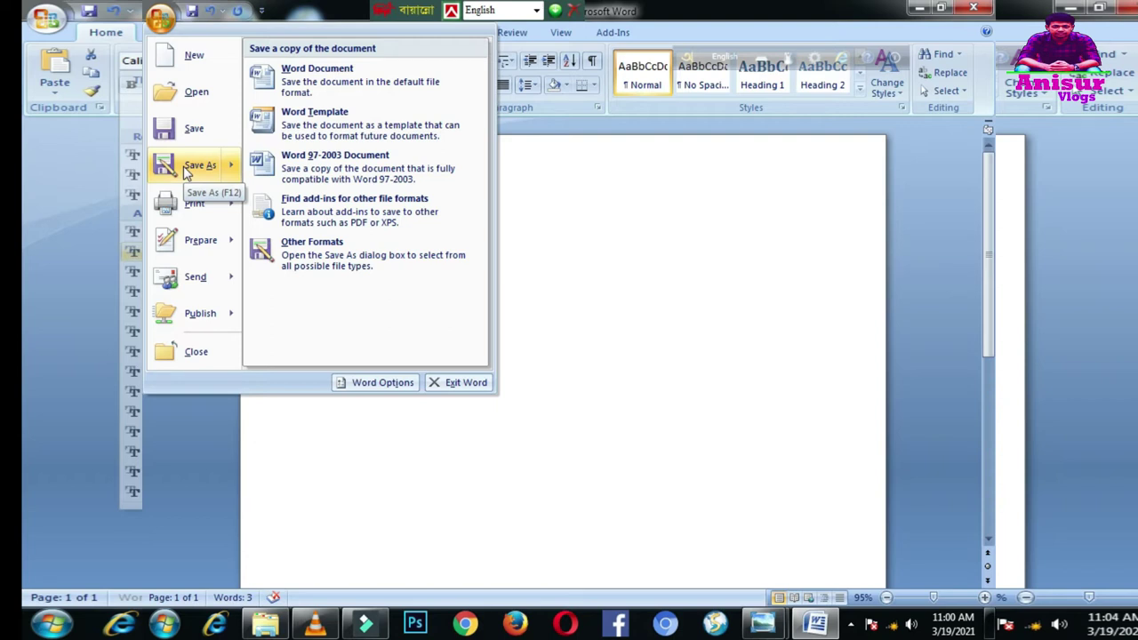
pyautogui.click(569, 344)
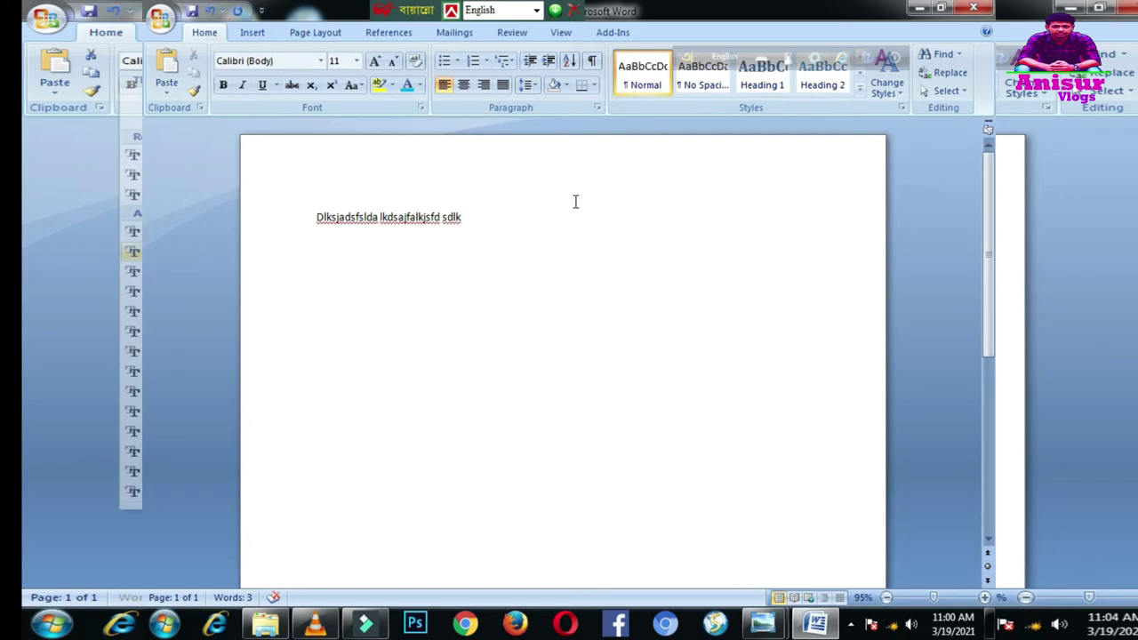
pyautogui.click(169, 24)
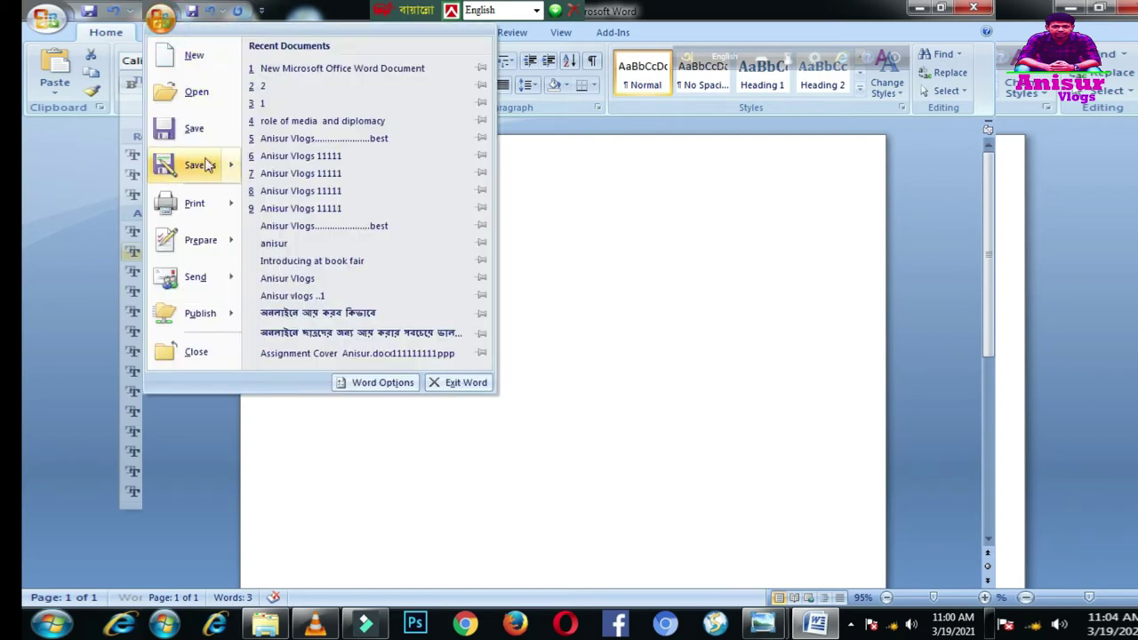
pyautogui.click(588, 253)
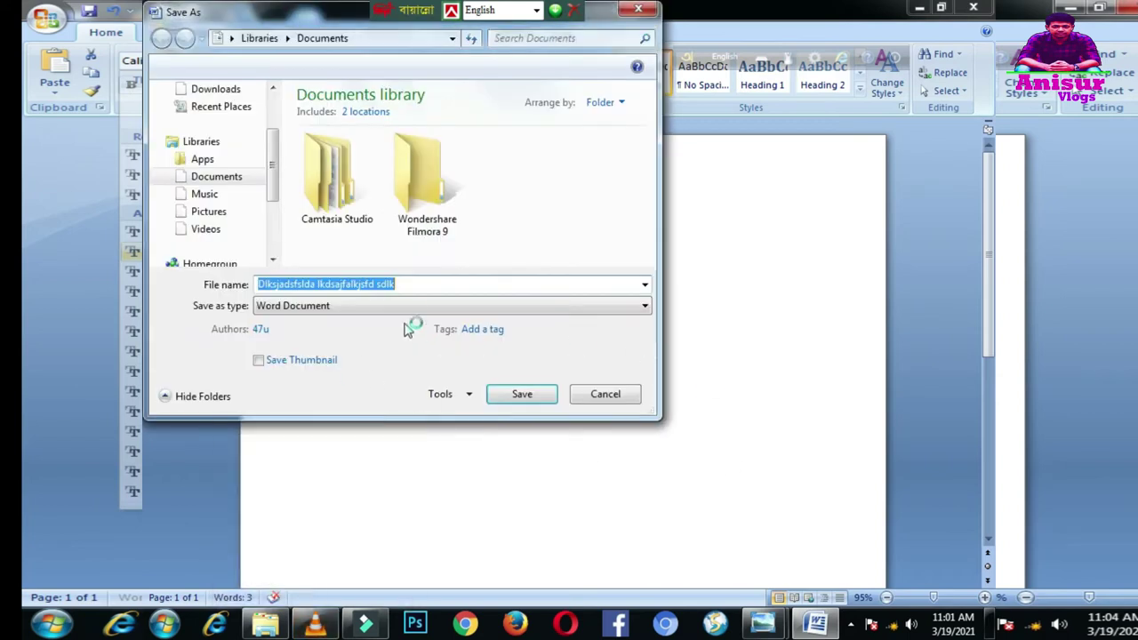
# Replace the suggested file name with the vlog channel's name and save it to the Desktop
pyautogui.click(421, 284)
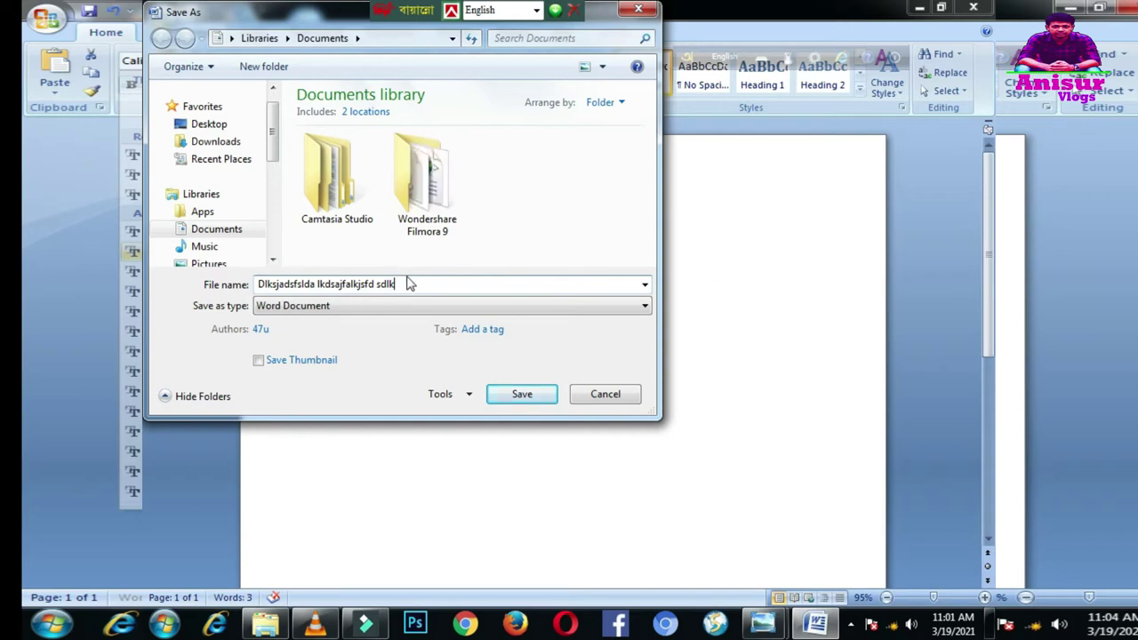
pyautogui.moveTo(409, 284); pyautogui.dragTo(191, 287)
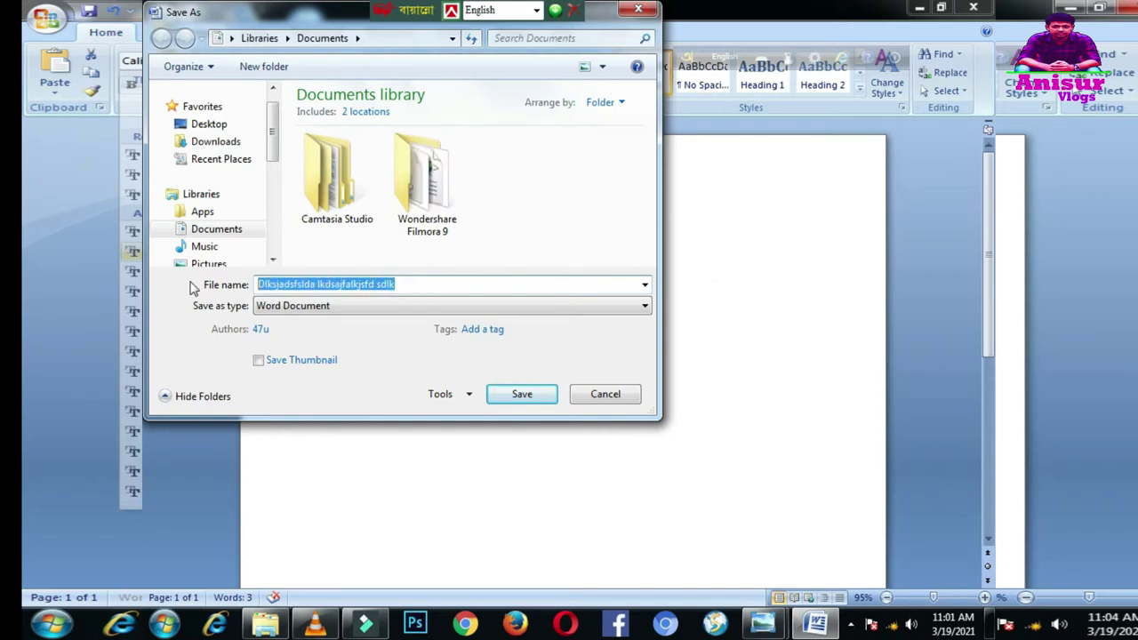
pyautogui.write('Anisur')
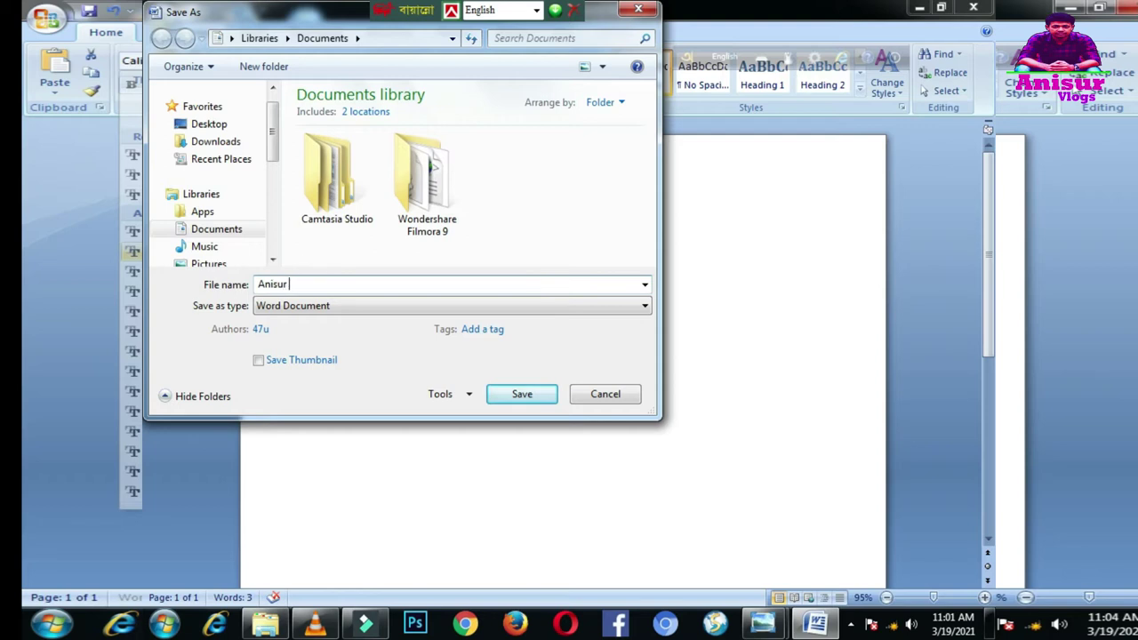
pyautogui.write(' Vlogs')
pyautogui.scroll(-3, 275, 203)
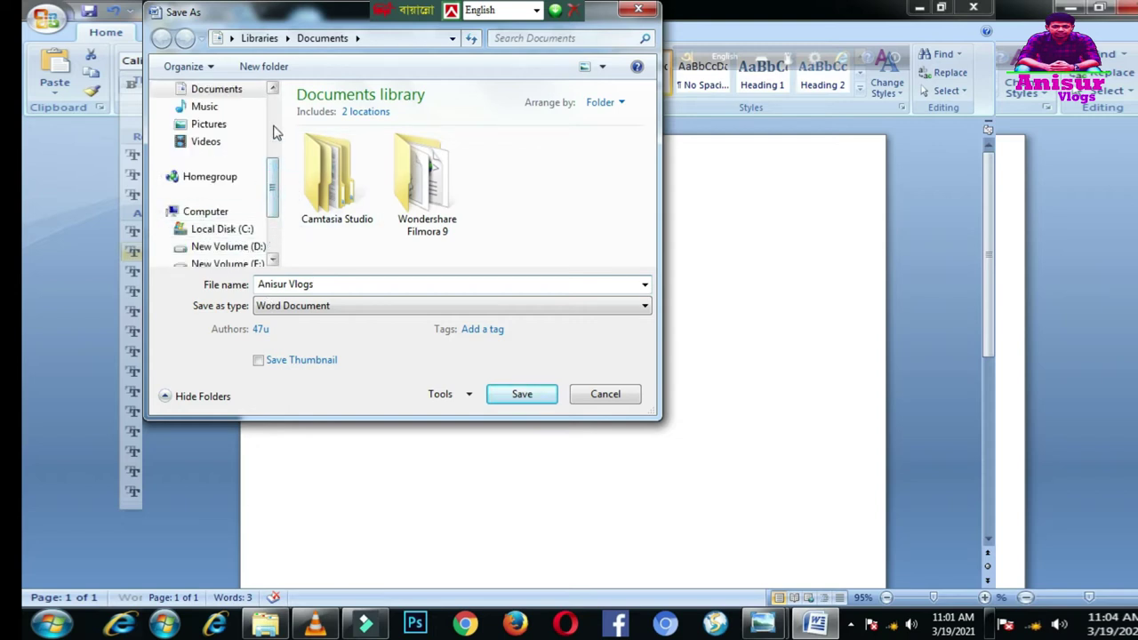
pyautogui.scroll(3, 276, 132)
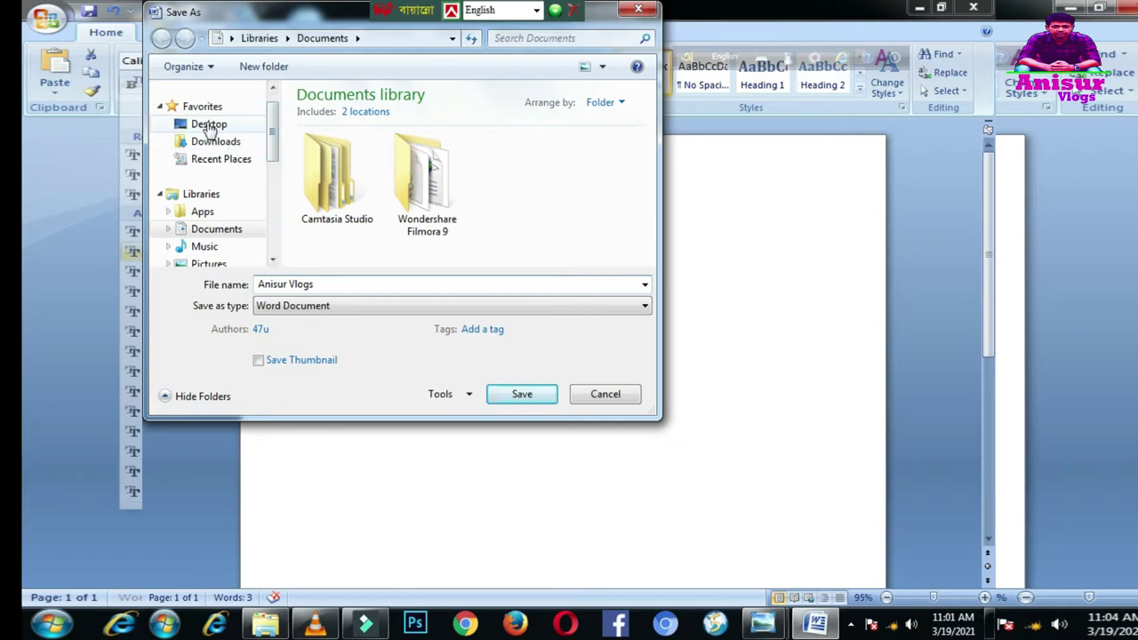
pyautogui.click(206, 124)
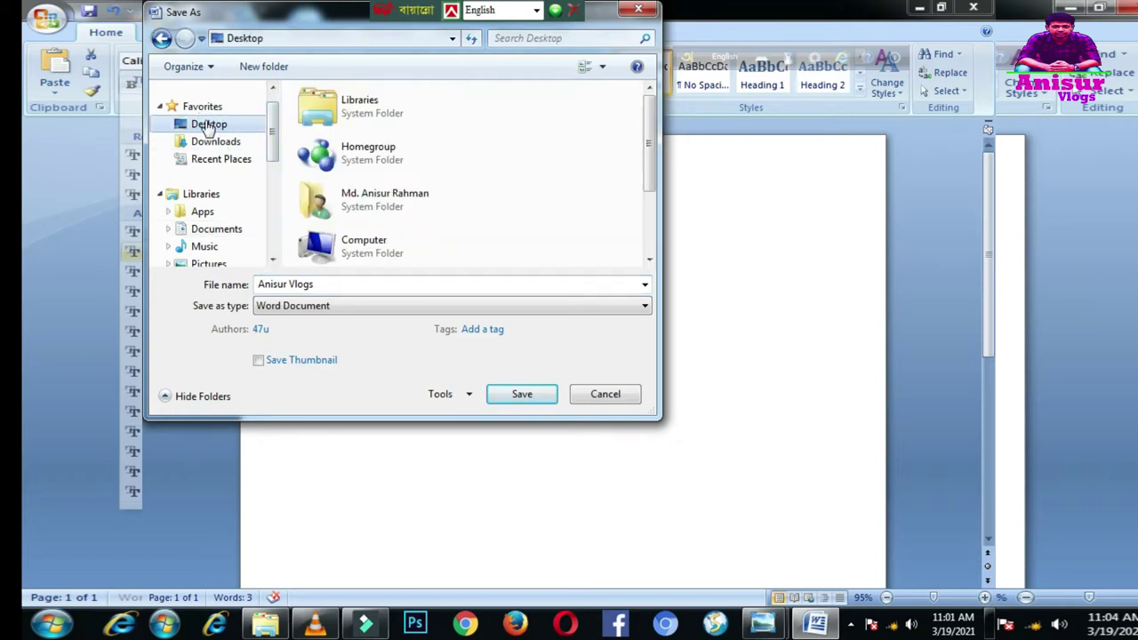
pyautogui.click(524, 400)
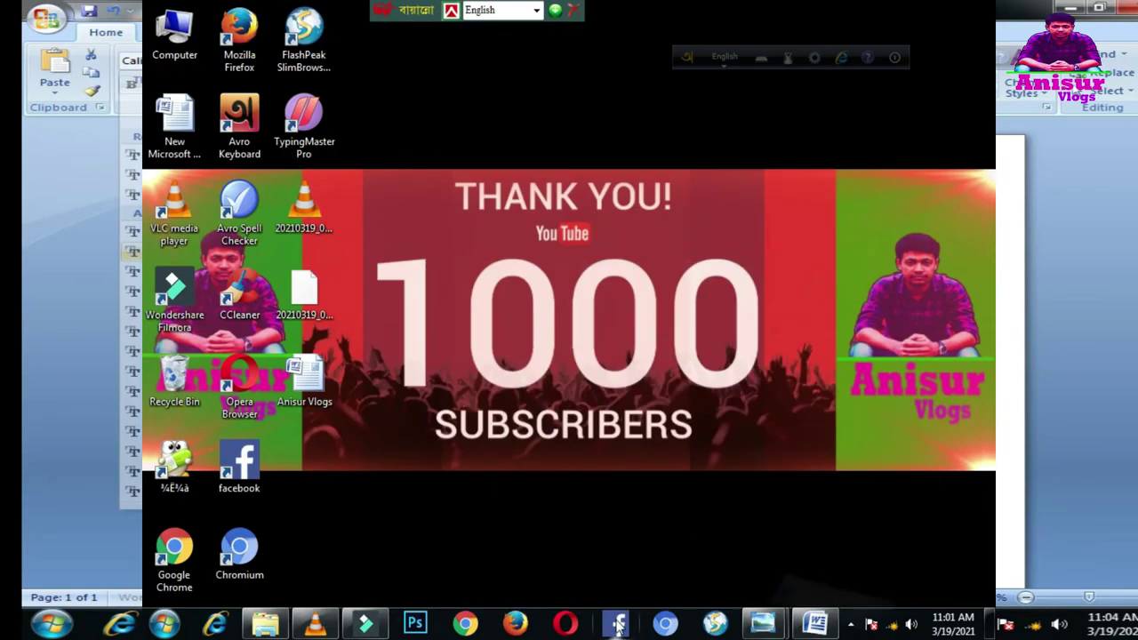
# Nudge the saved document's desktop icon, then return to the Word window
pyautogui.moveTo(306, 391)
pyautogui.mouseDown()
pyautogui.moveTo(653, 297)
pyautogui.moveTo(329, 378)
pyautogui.mouseUp()
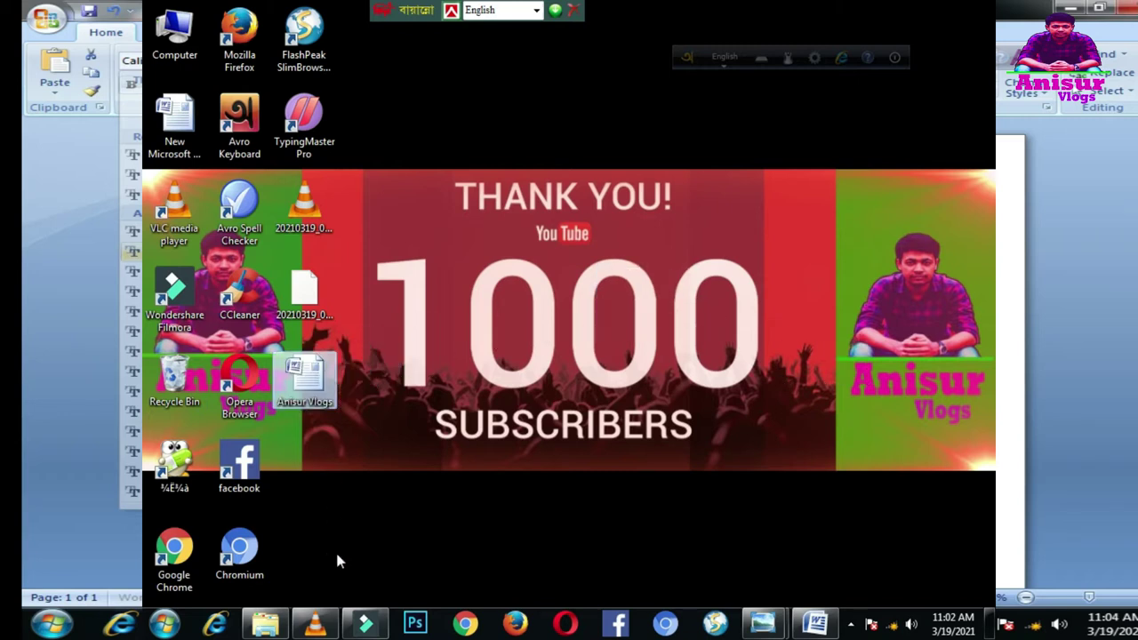
pyautogui.click(798, 626)
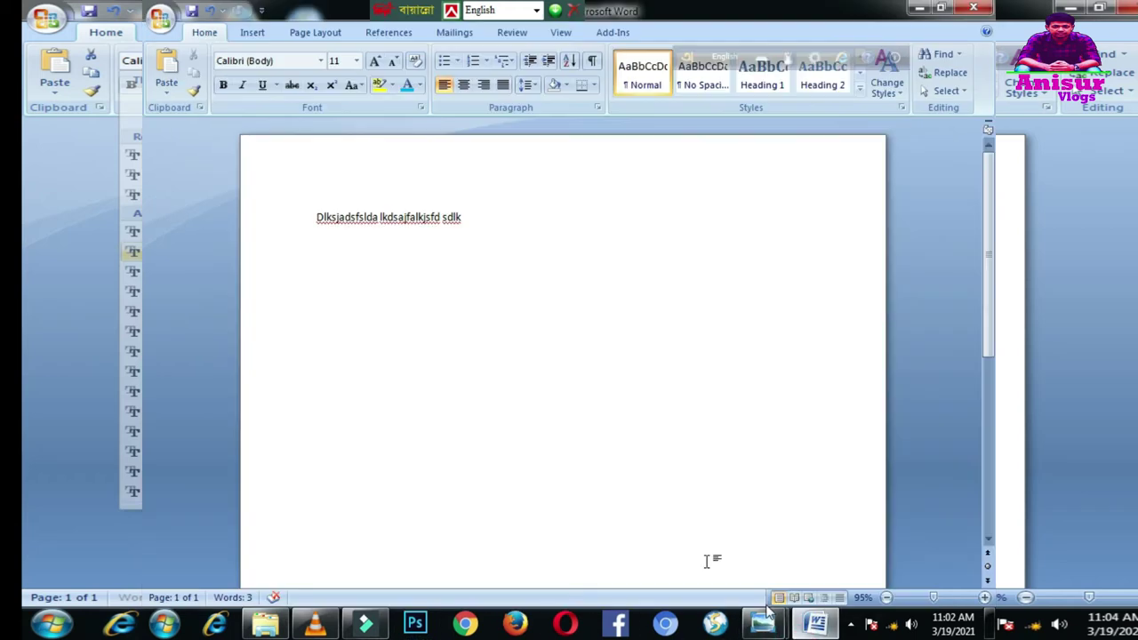
# Bring Word forward and browse the Office menu's Save As formats and Print submenu
pyautogui.click(427, 276)
pyautogui.click(169, 22)
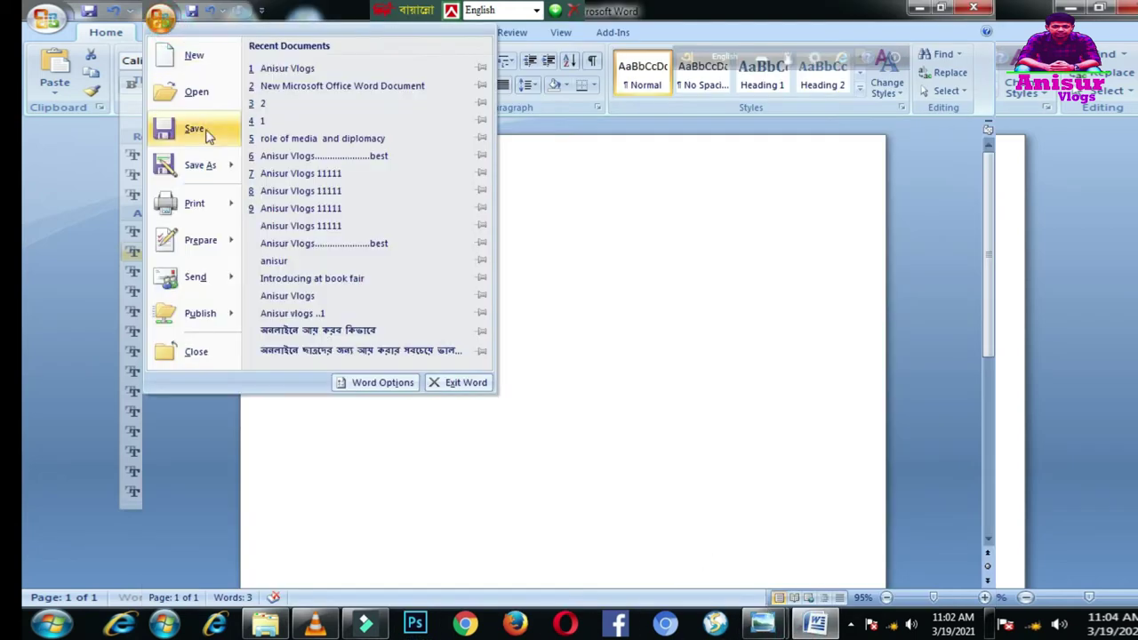
pyautogui.moveTo(205, 167)
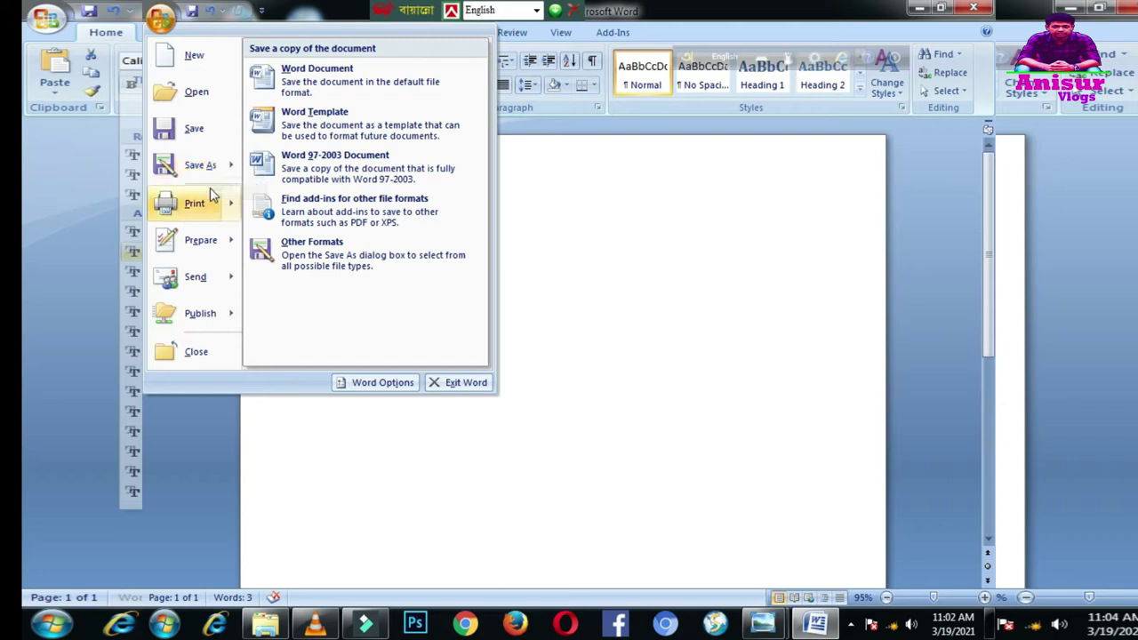
pyautogui.moveTo(196, 208)
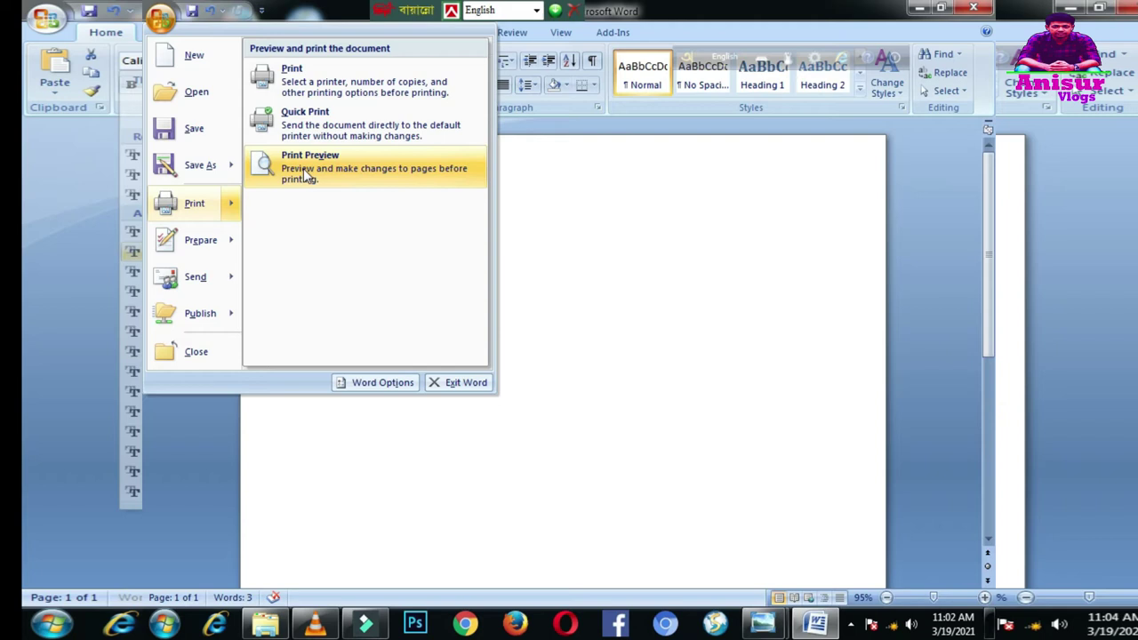
# Dismiss the menus, reopen the Office menu to view Send and Prepare, then close it
pyautogui.press('Escape')
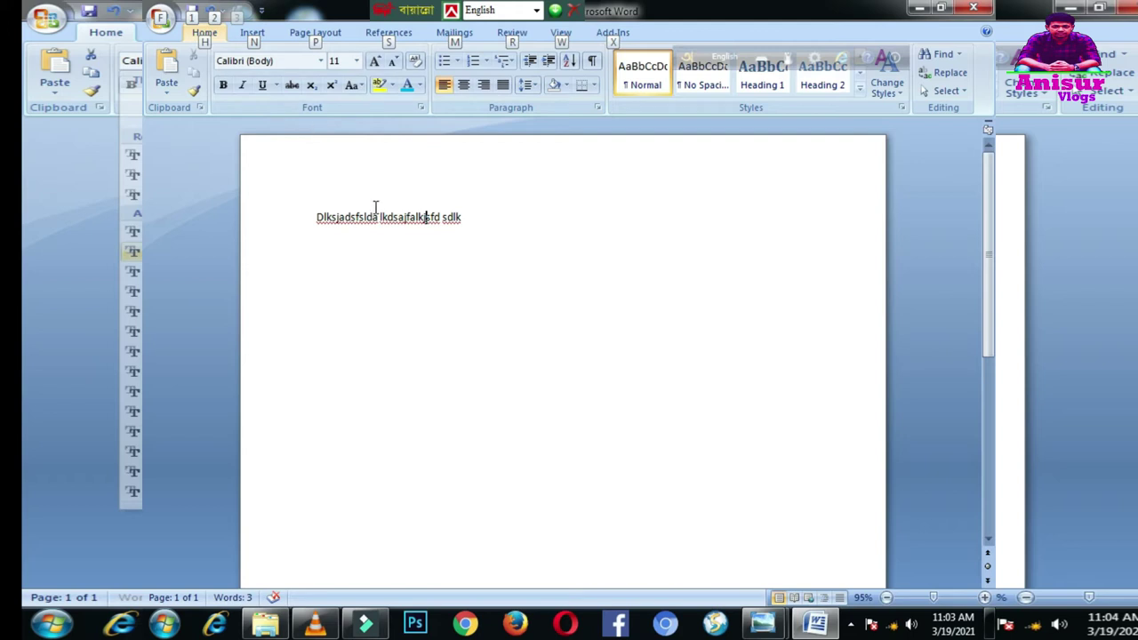
pyautogui.press('Escape')
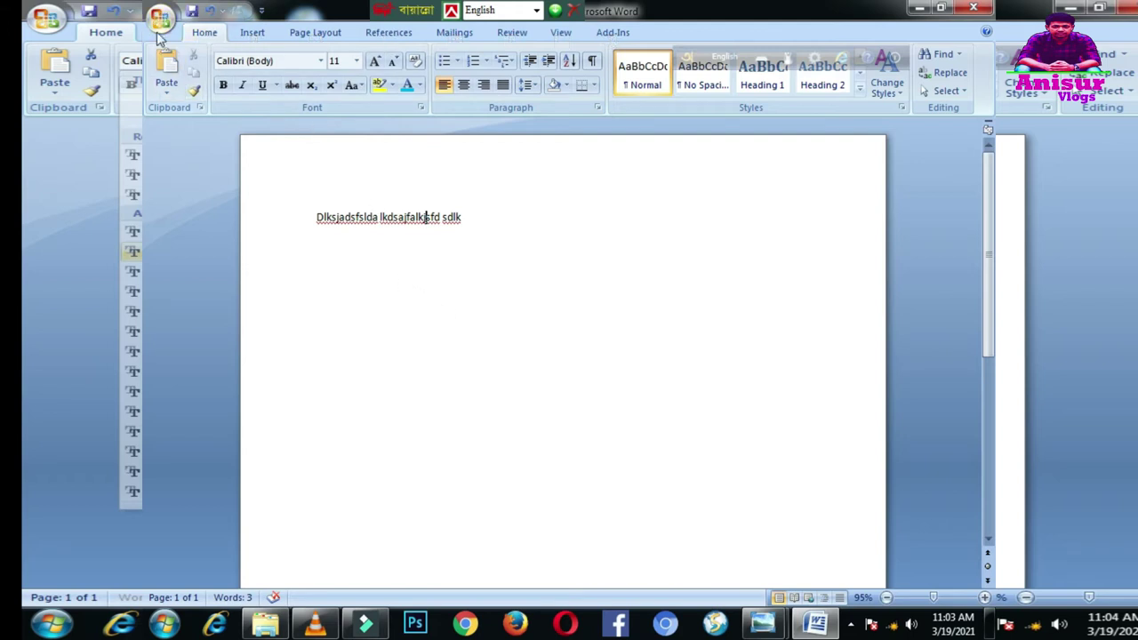
pyautogui.click(160, 18)
pyautogui.moveTo(178, 281)
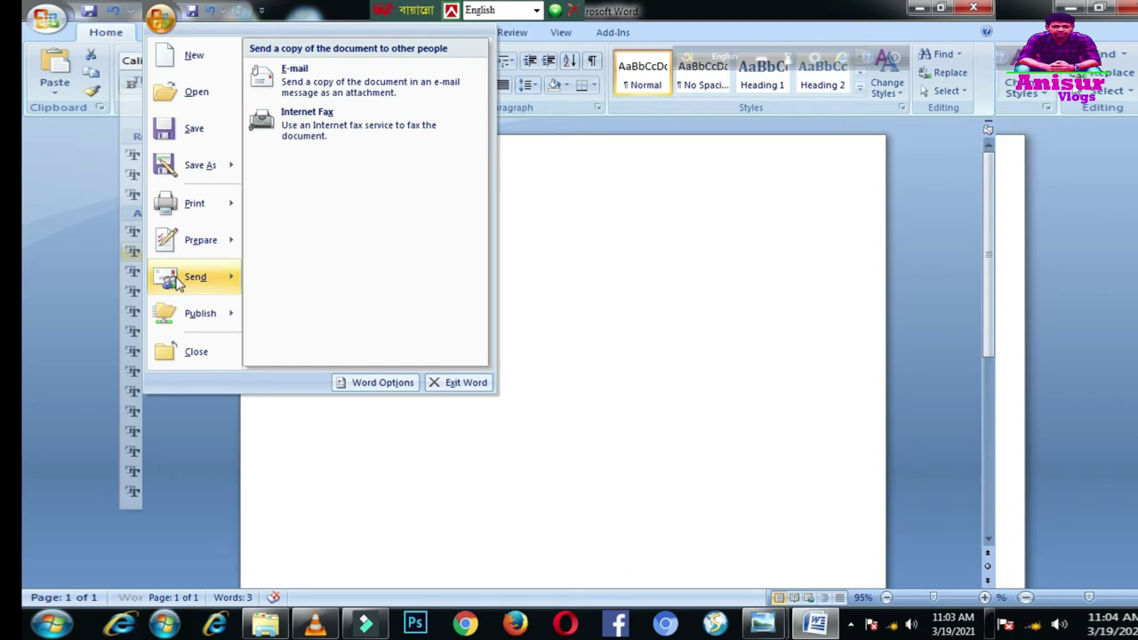
pyautogui.moveTo(180, 244)
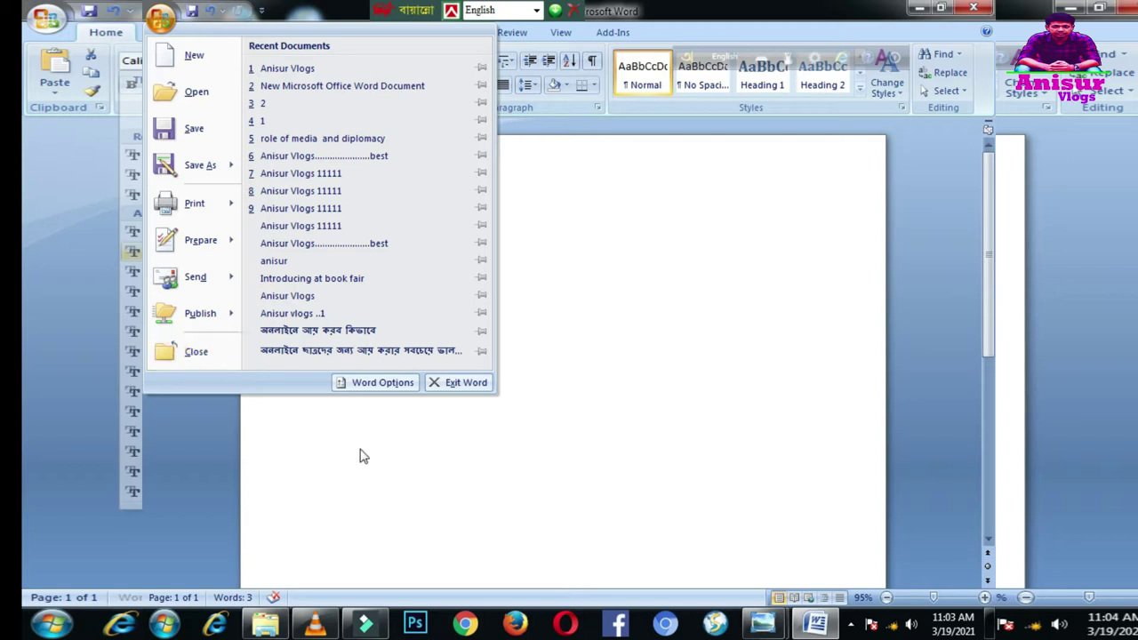
pyautogui.click(360, 502)
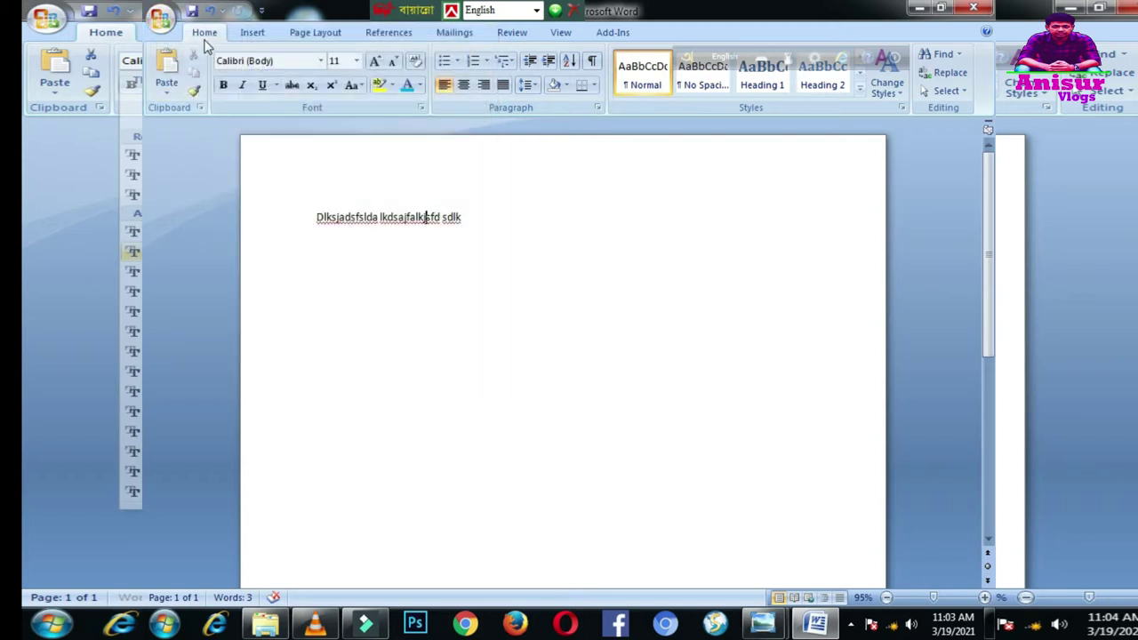
# Select the whole sample text line on the page
pyautogui.click(159, 21)
pyautogui.click(731, 250)
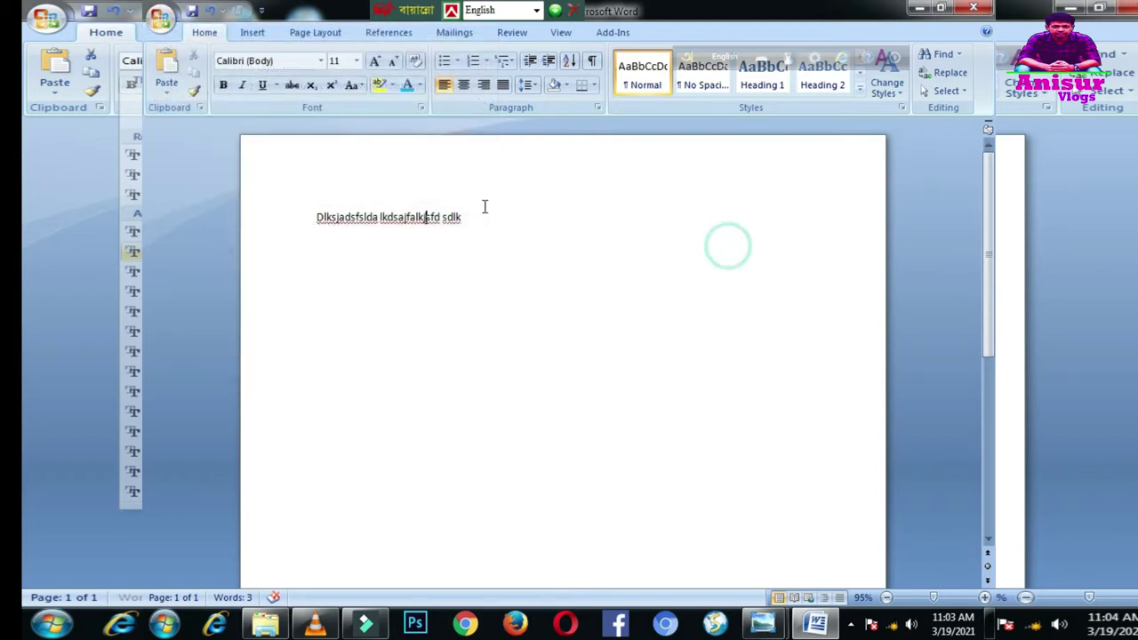
pyautogui.click(205, 33)
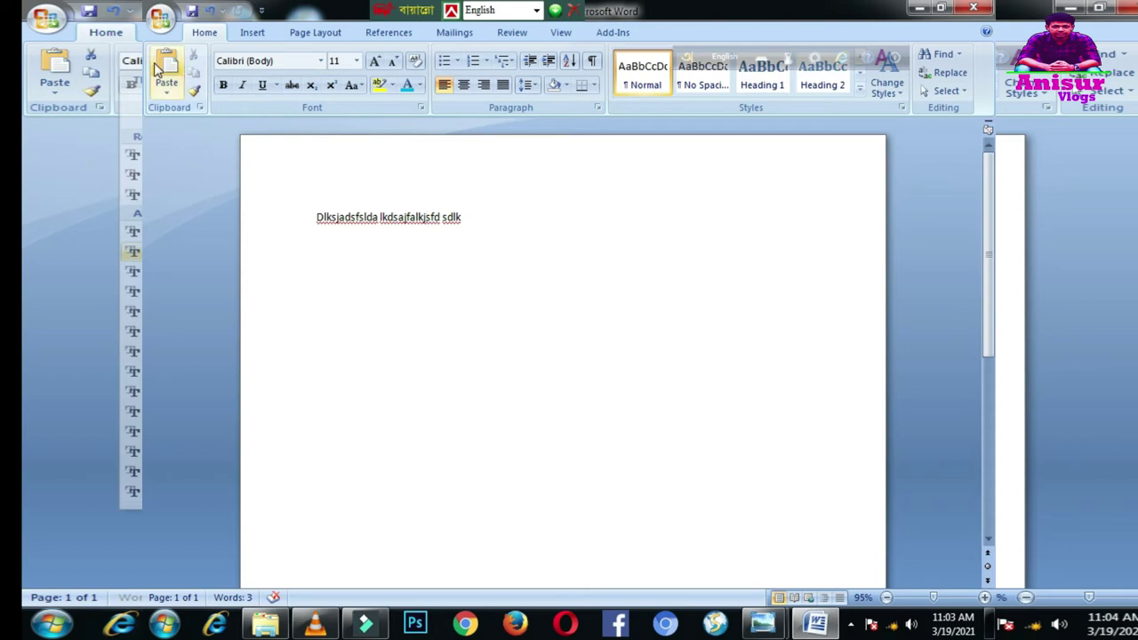
pyautogui.moveTo(482, 216); pyautogui.dragTo(285, 236)
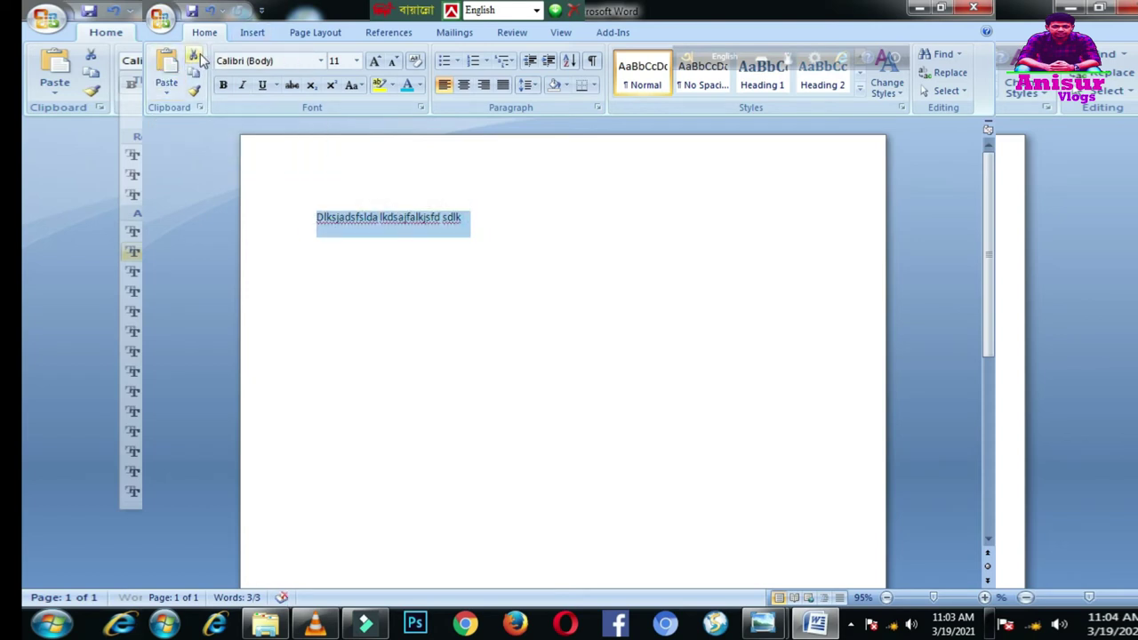
pyautogui.click(482, 254)
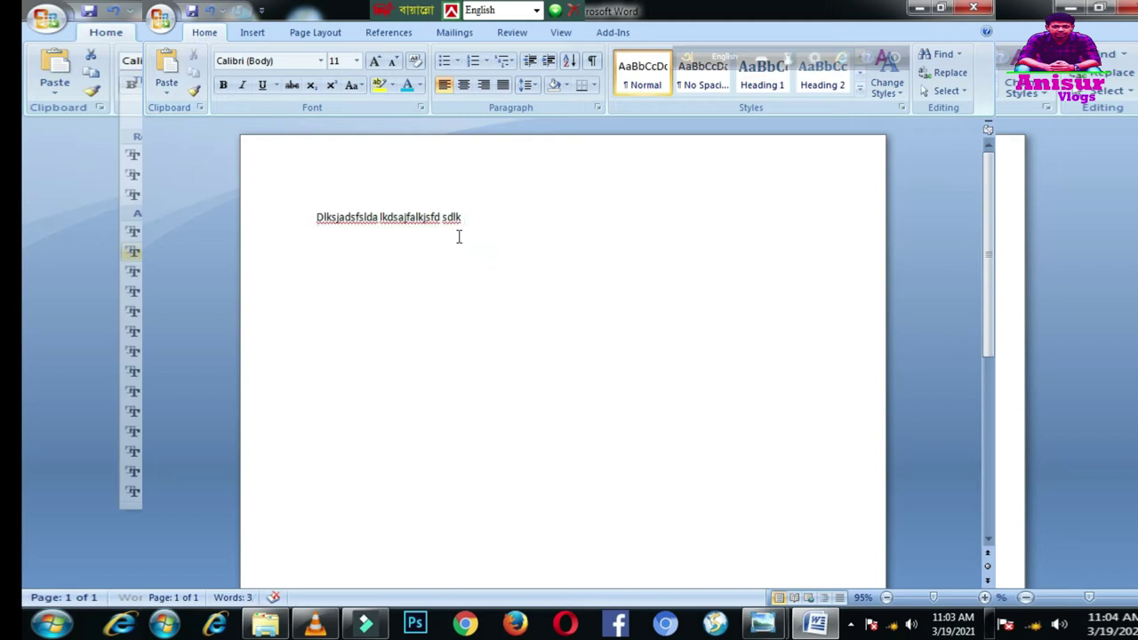
pyautogui.moveTo(463, 220); pyautogui.dragTo(337, 225)
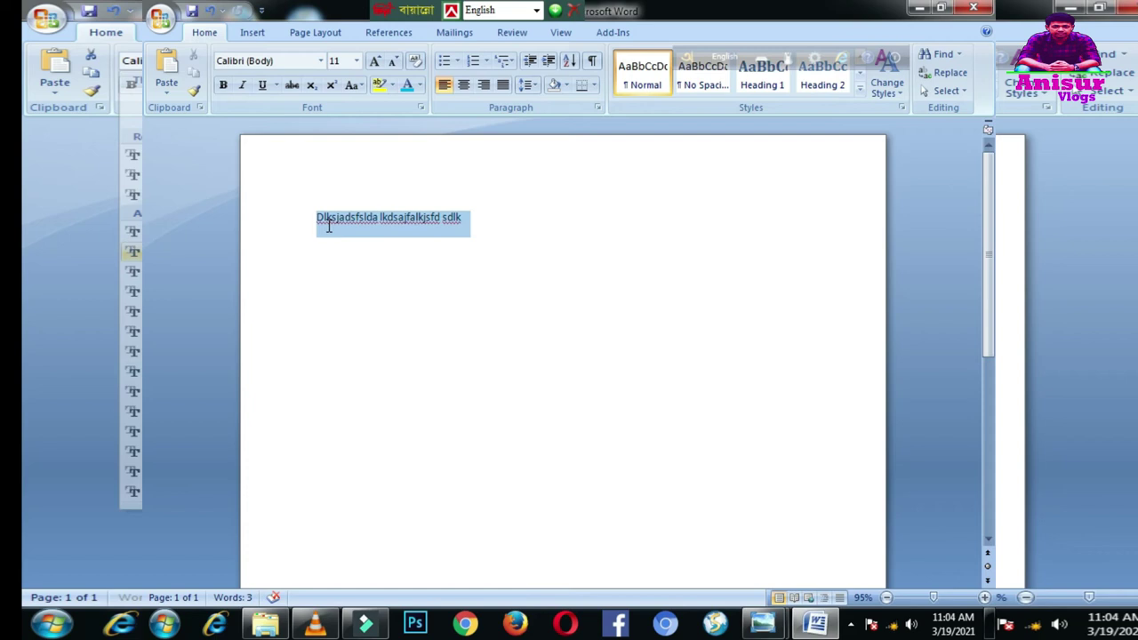
# Cut the selected line from the page and paste it back
pyautogui.moveTo(336, 230)
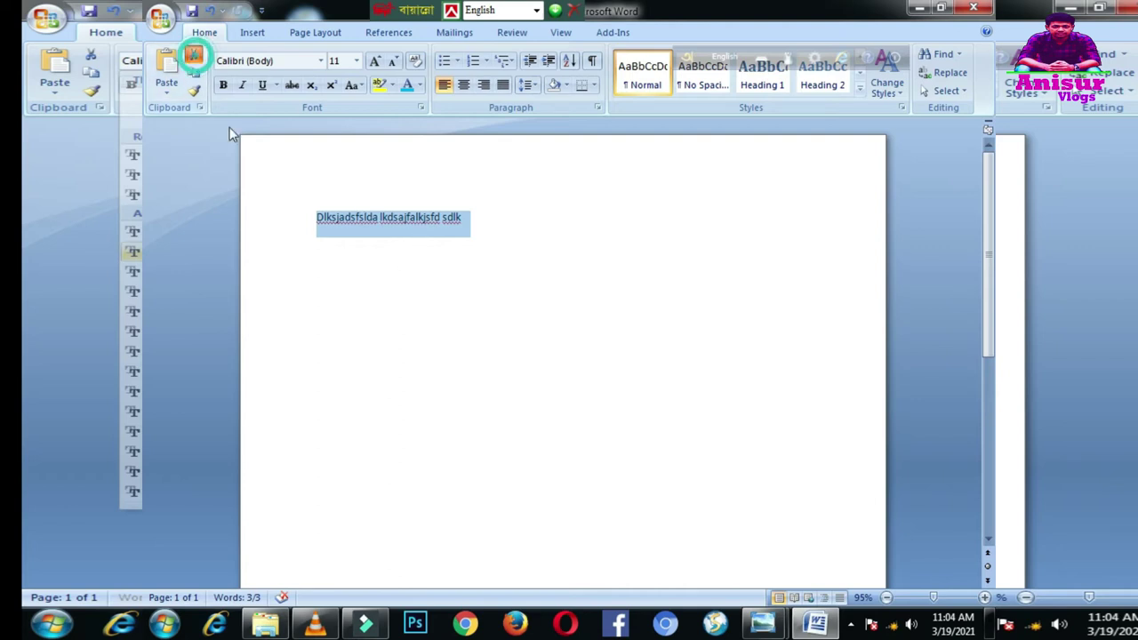
pyautogui.click(192, 56)
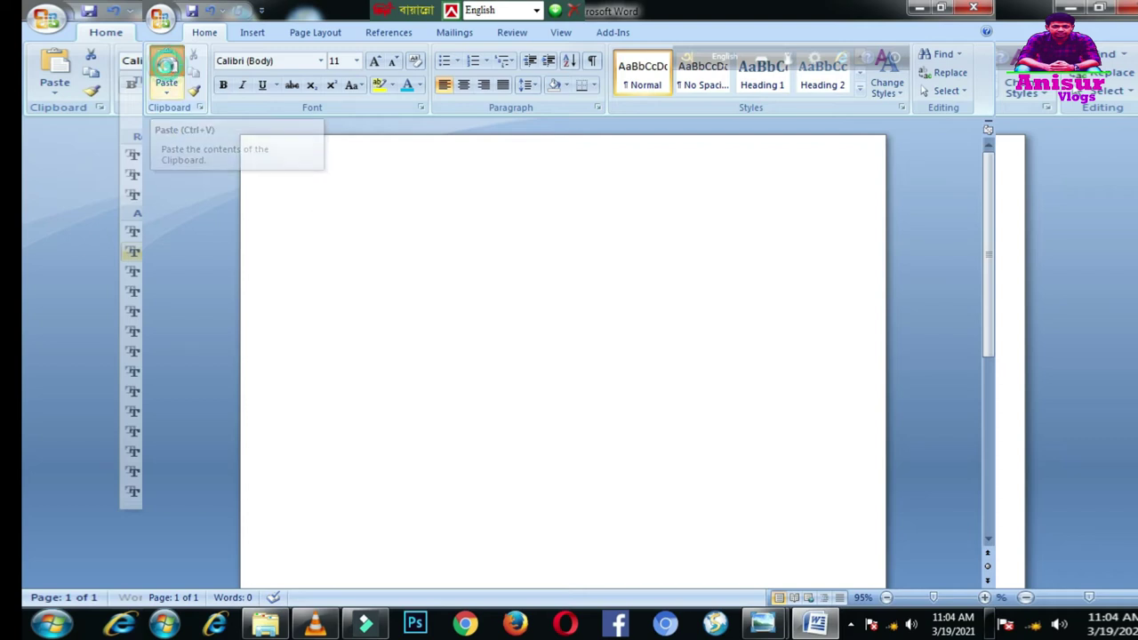
pyautogui.click(166, 68)
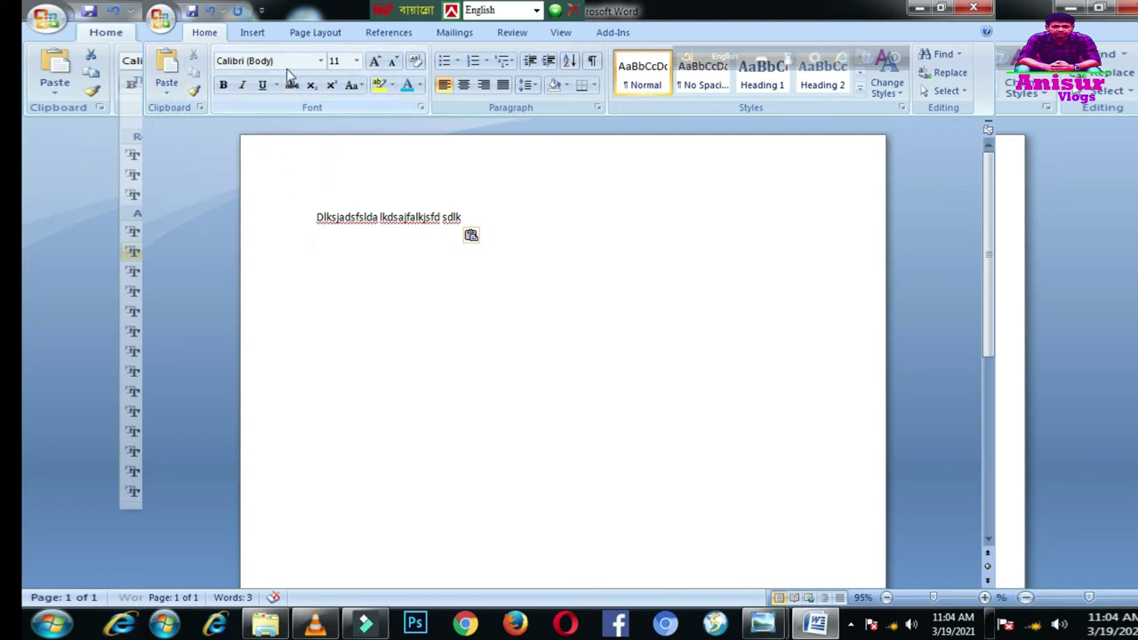
# Replace the pasted gibberish line with the vlog channel's name, then select it
pyautogui.moveTo(481, 217); pyautogui.dragTo(297, 220)
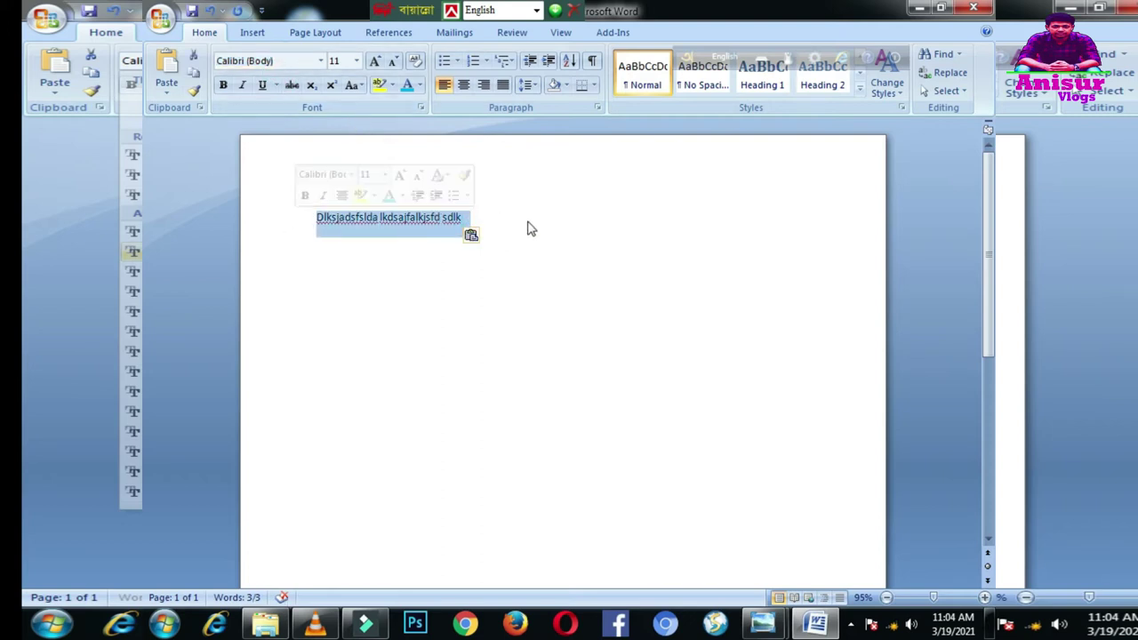
pyautogui.write('A')
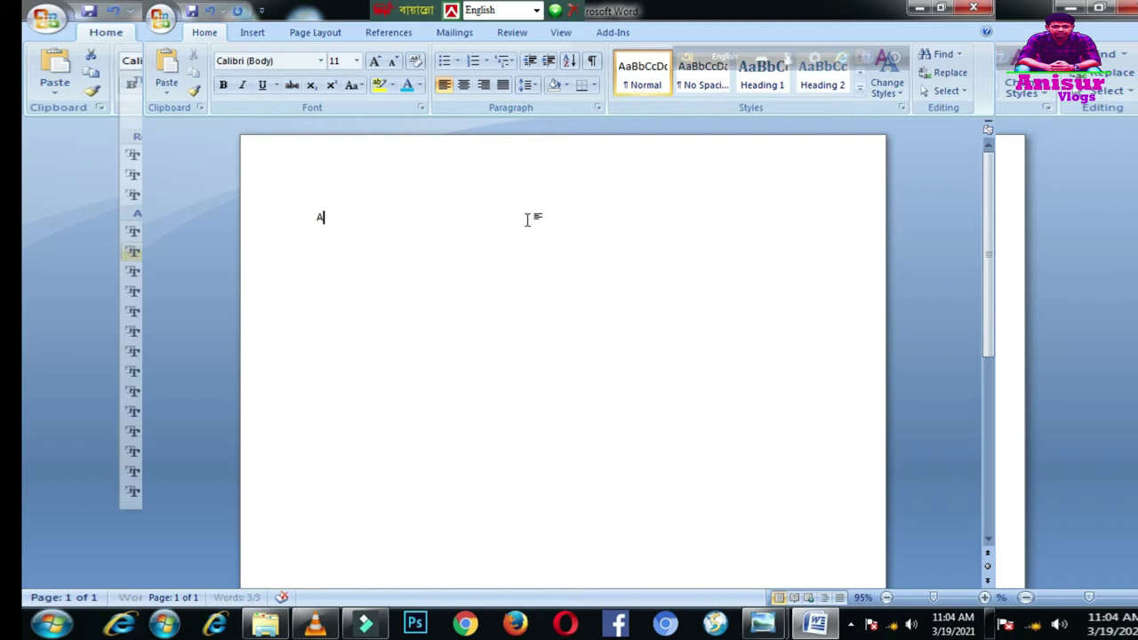
pyautogui.write('nisur Vlogs')
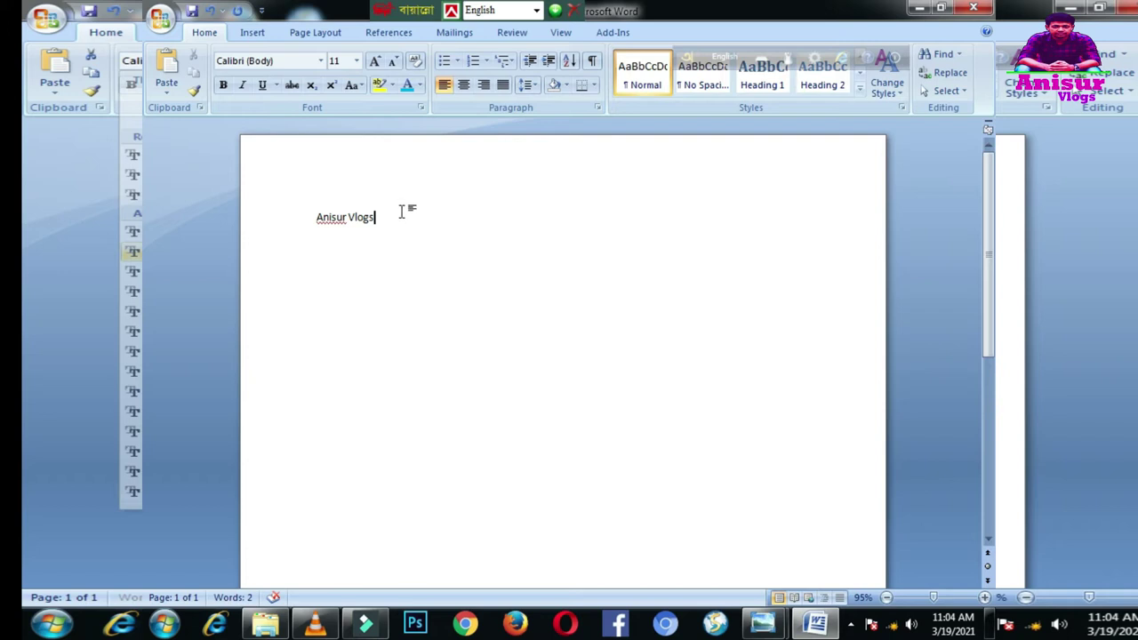
pyautogui.moveTo(391, 216); pyautogui.dragTo(313, 216)
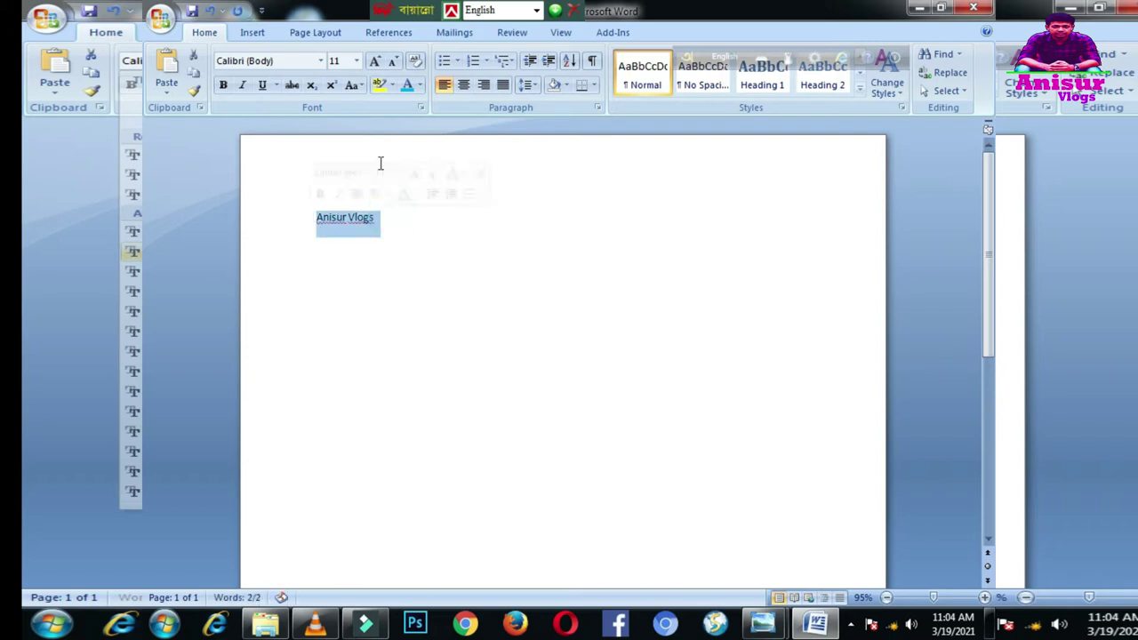
# Try the Aharoni font, then Arial Black, on the title
pyautogui.click(321, 60)
pyautogui.click(329, 251)
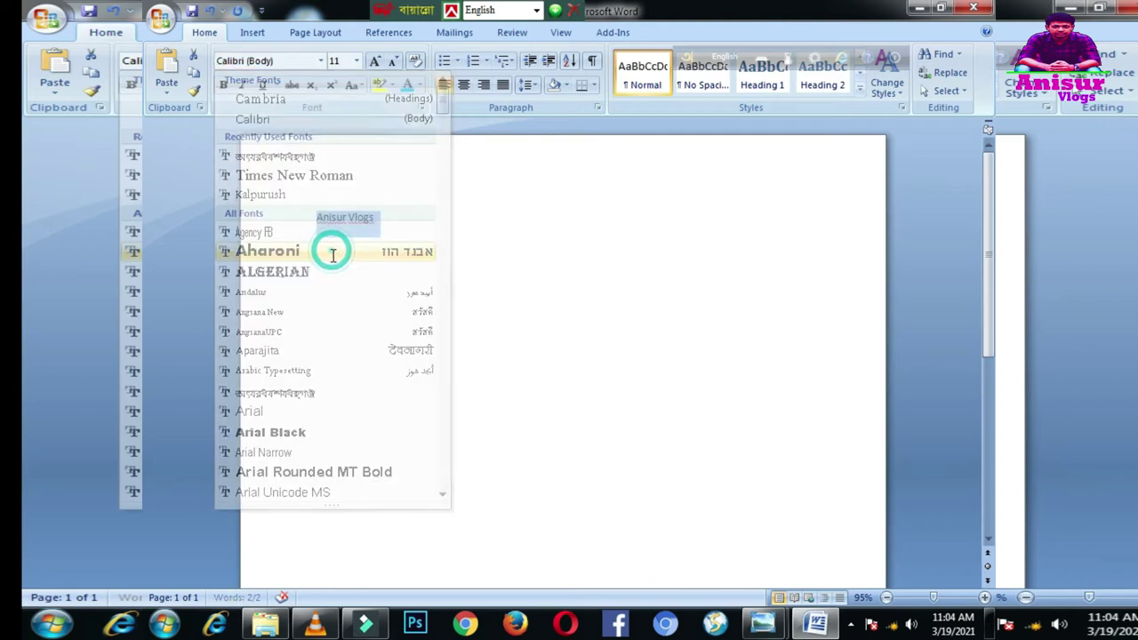
pyautogui.click(399, 266)
pyautogui.moveTo(401, 217); pyautogui.dragTo(316, 217)
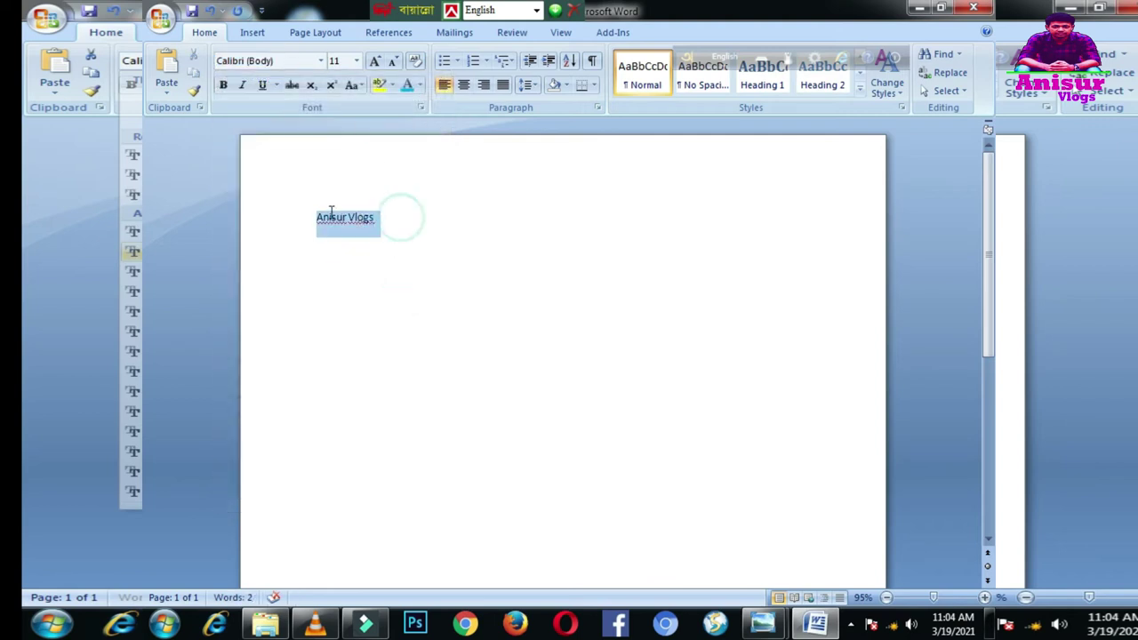
pyautogui.click(320, 61)
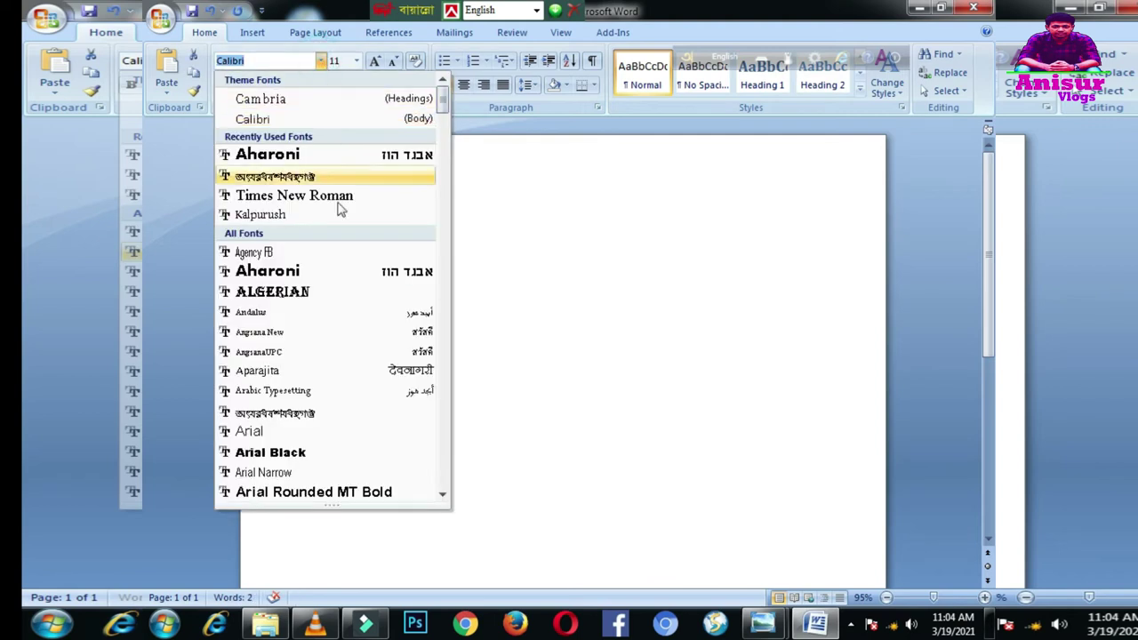
pyautogui.click(299, 455)
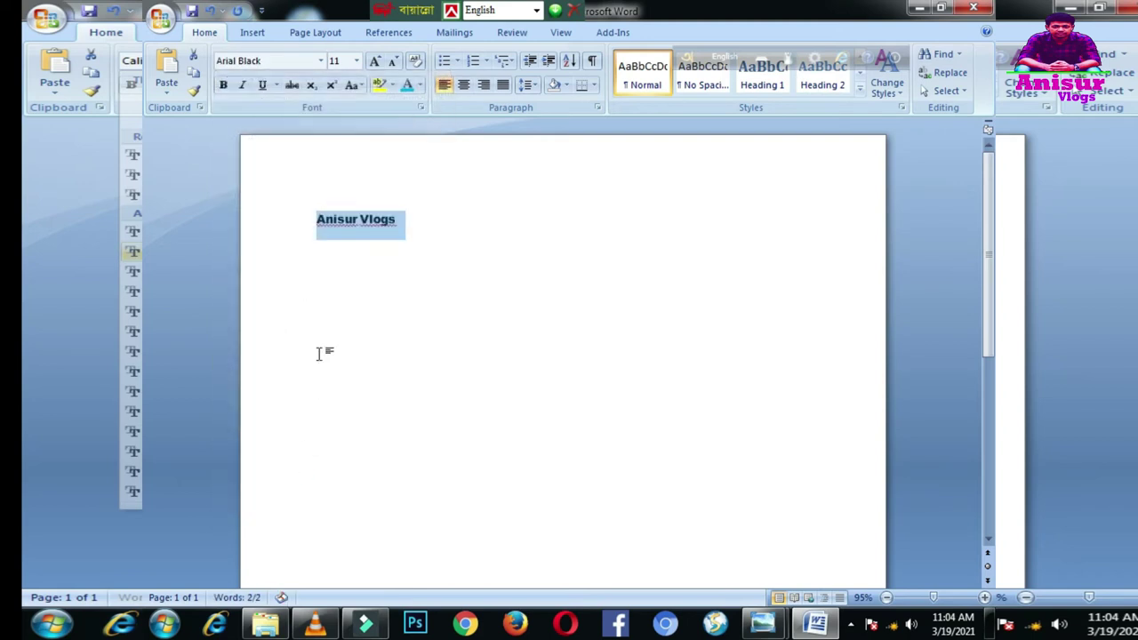
pyautogui.click(405, 227)
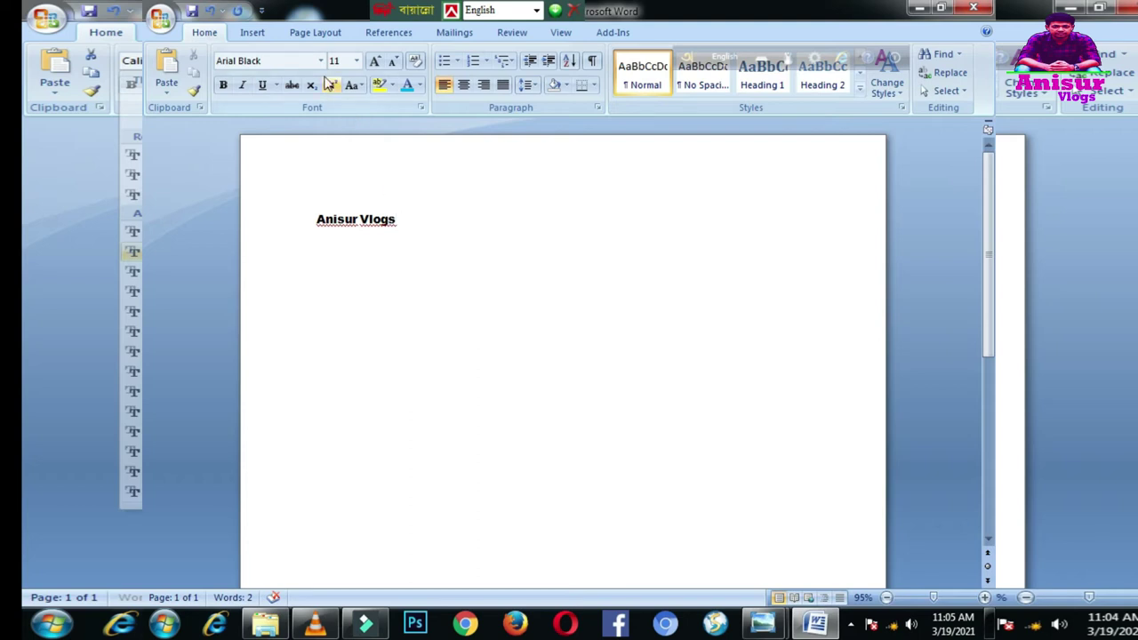
# Switch the title font to Bernard MT Condensed
pyautogui.tripleClick(394, 224)
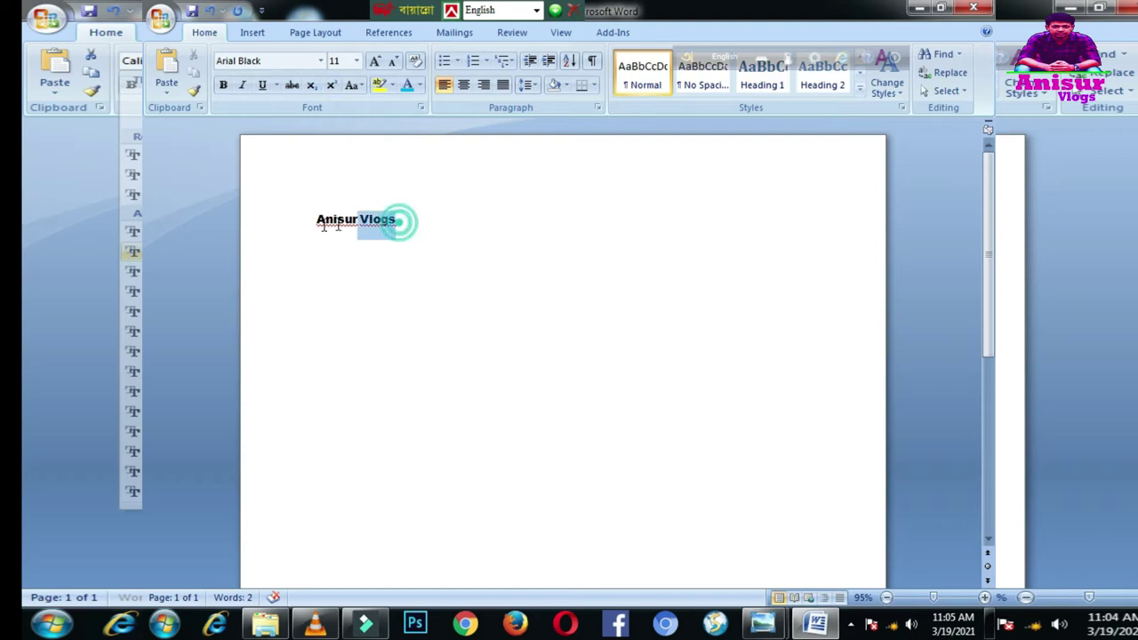
pyautogui.click(321, 61)
pyautogui.scroll(-2, 351, 284)
pyautogui.scroll(-7, 354, 304)
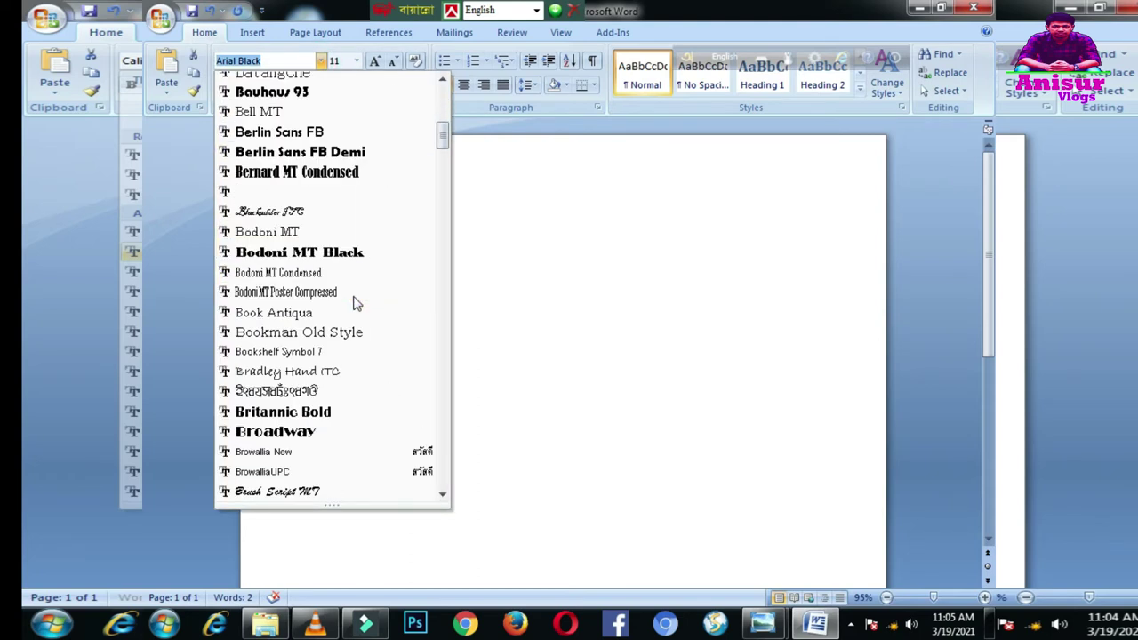
pyautogui.click(324, 173)
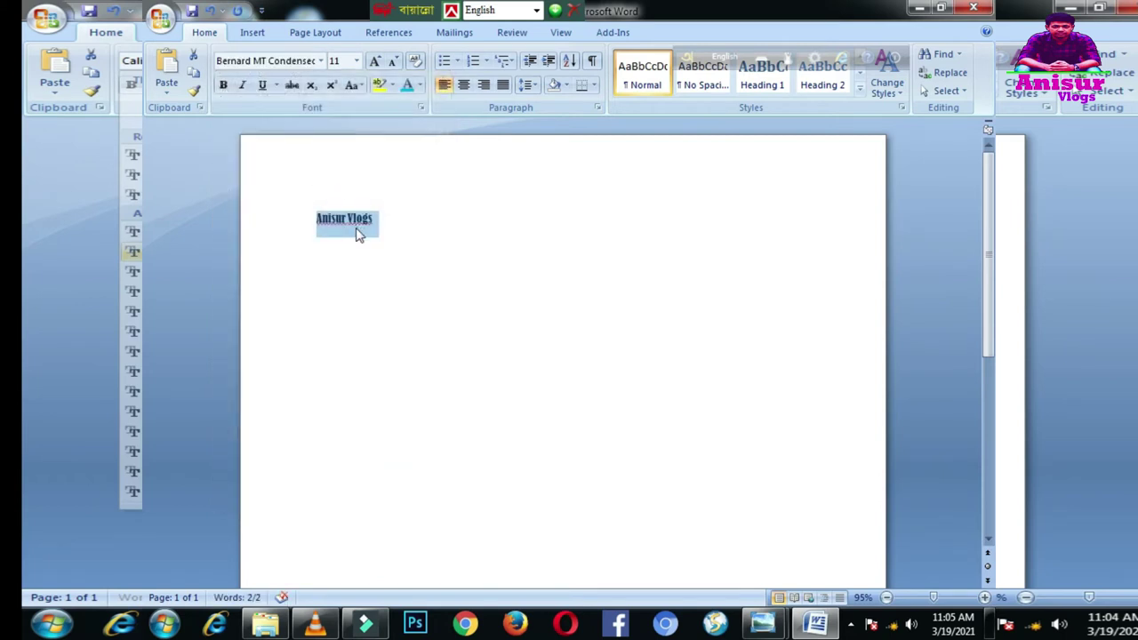
pyautogui.click(358, 222)
# Set the title in bold Bodoni MT Black
pyautogui.moveTo(391, 219); pyautogui.dragTo(297, 216)
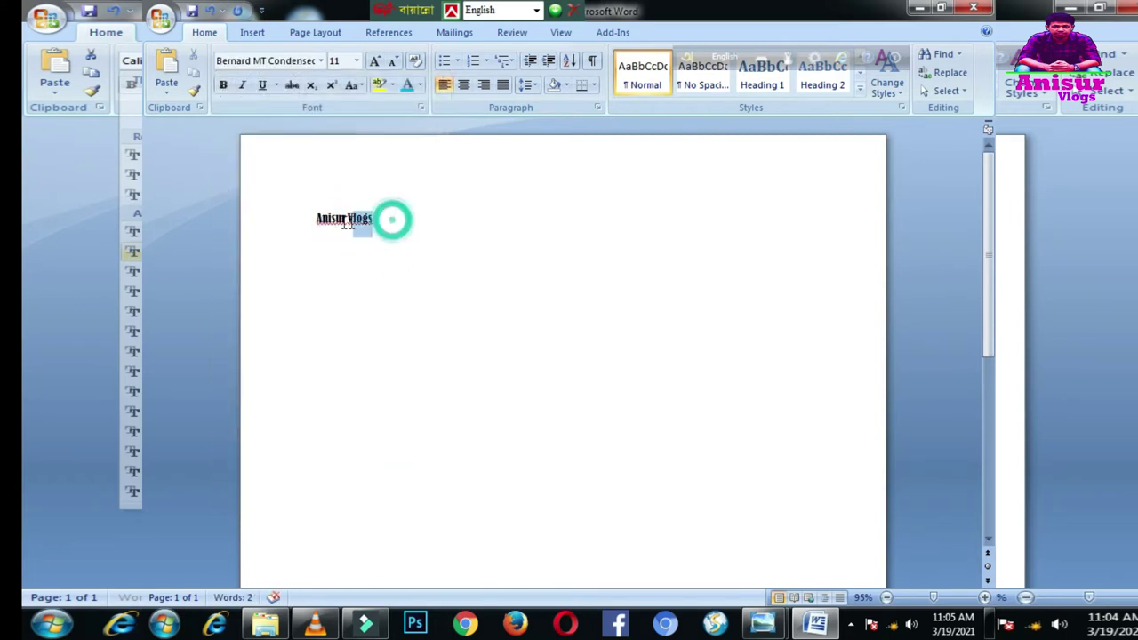
pyautogui.click(321, 60)
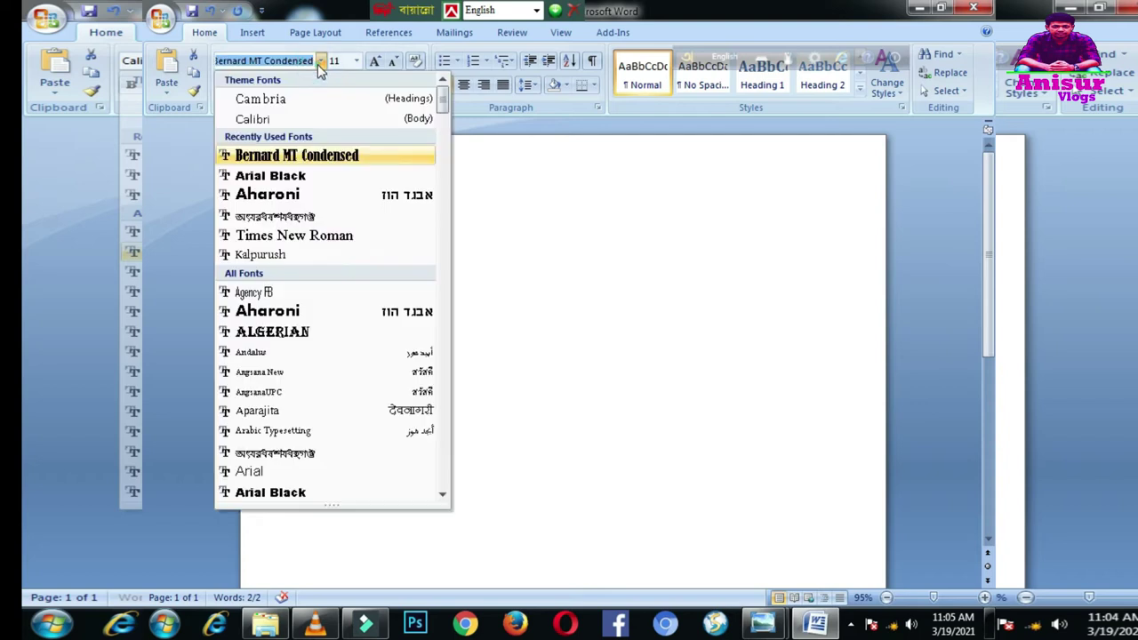
pyautogui.scroll(-4, 354, 418)
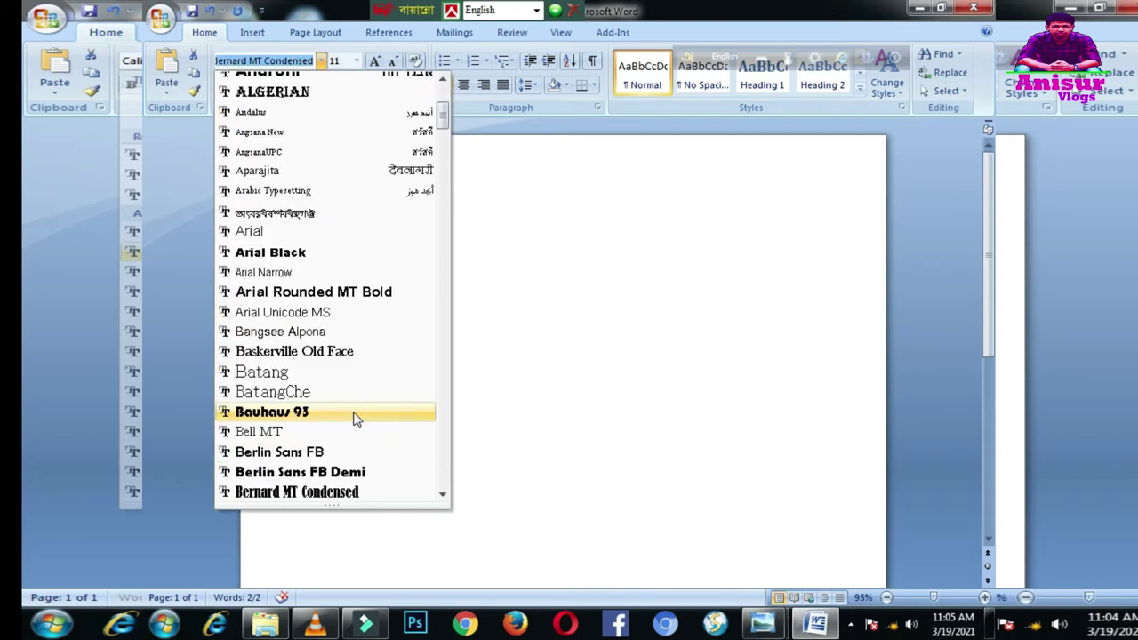
pyautogui.scroll(-3, 354, 418)
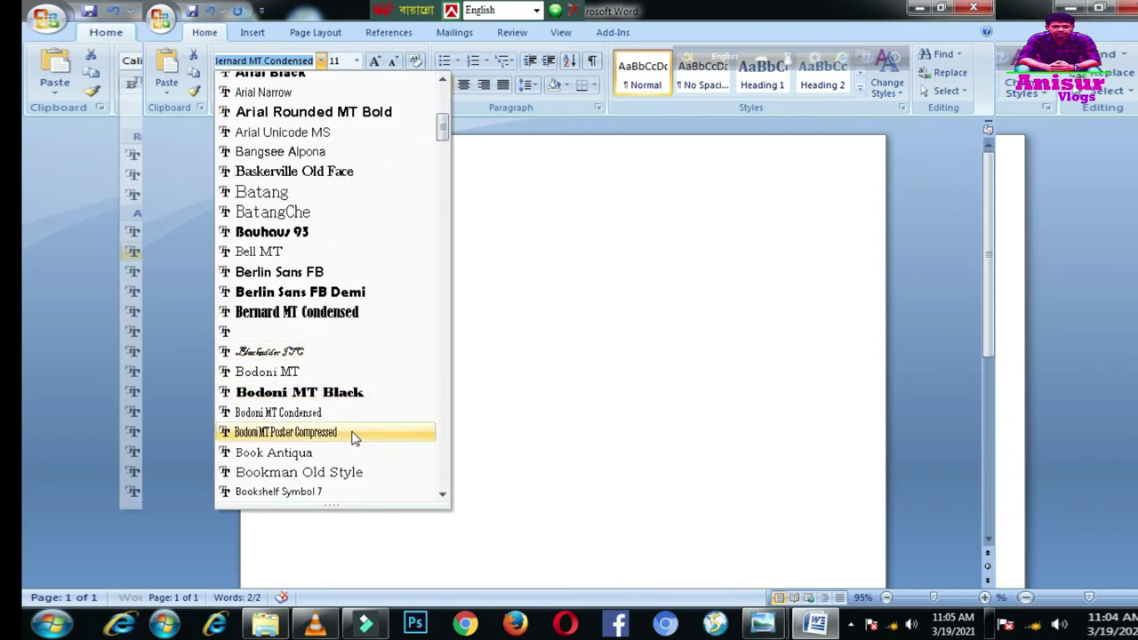
pyautogui.click(345, 396)
pyautogui.click(385, 222)
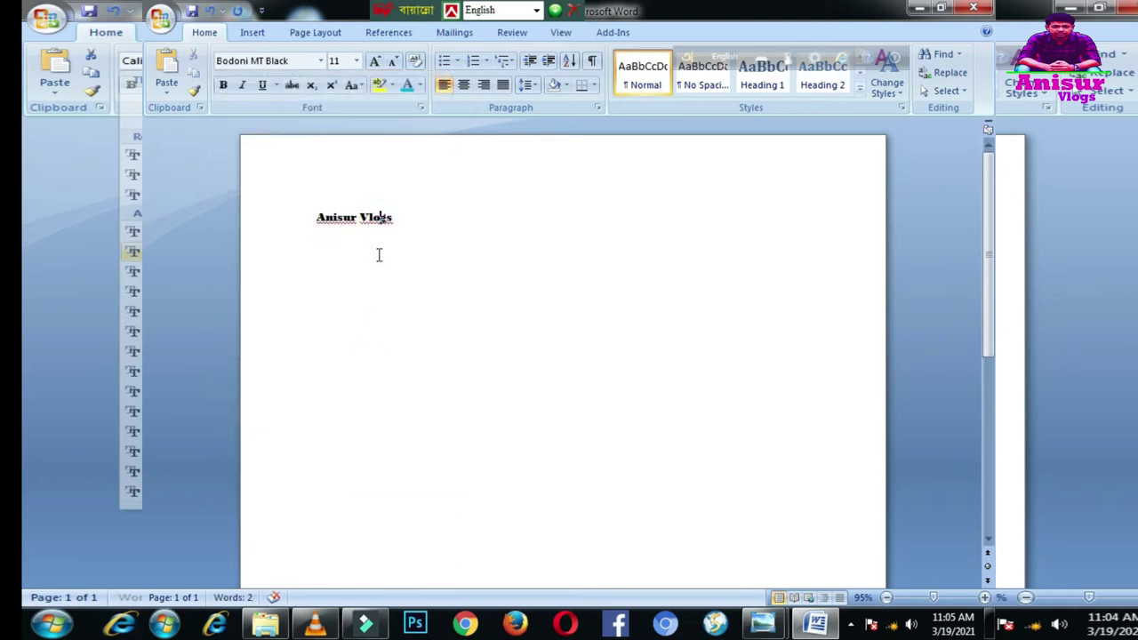
pyautogui.moveTo(399, 223); pyautogui.dragTo(258, 234)
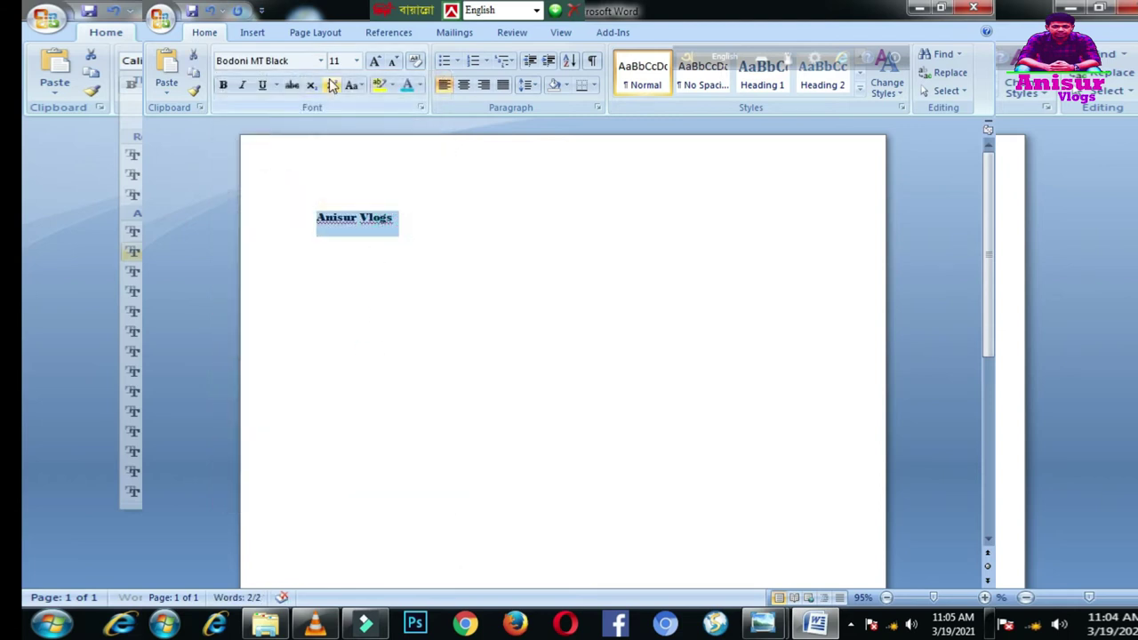
pyautogui.click(225, 93)
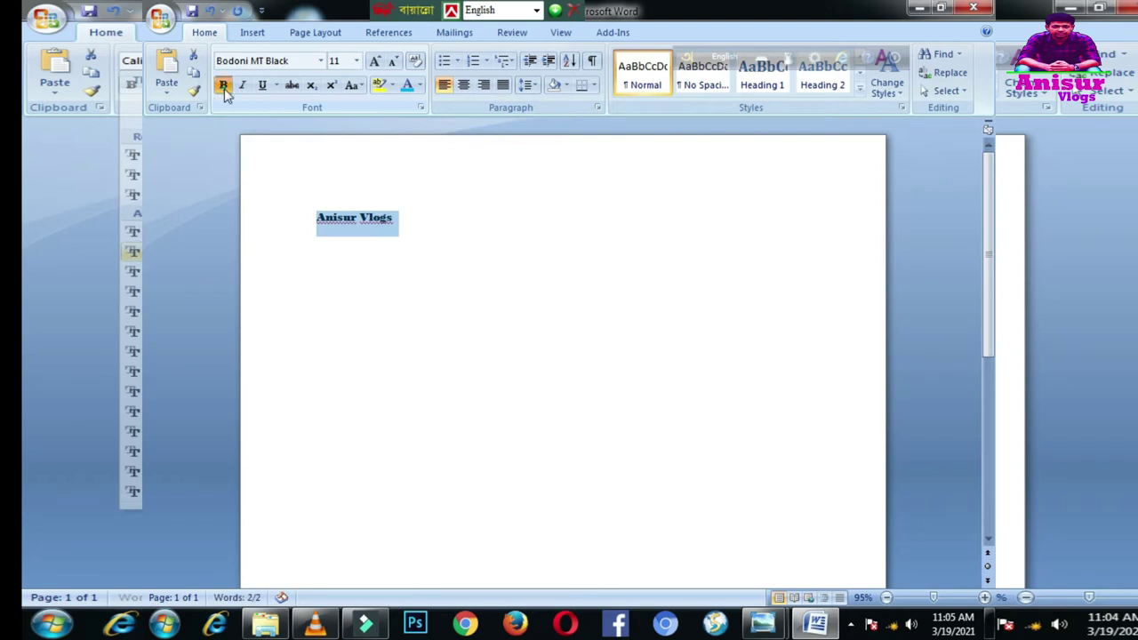
# Return the title to plain, non-bold Calibri (Body)
pyautogui.click(329, 197)
pyautogui.moveTo(416, 221); pyautogui.dragTo(283, 221)
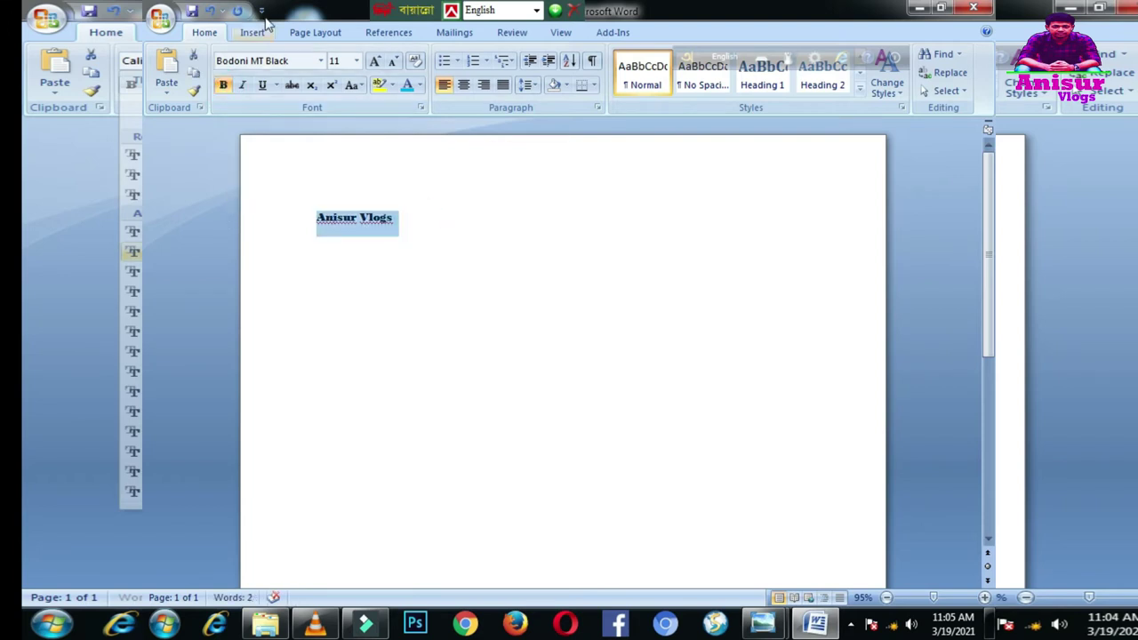
pyautogui.click(321, 64)
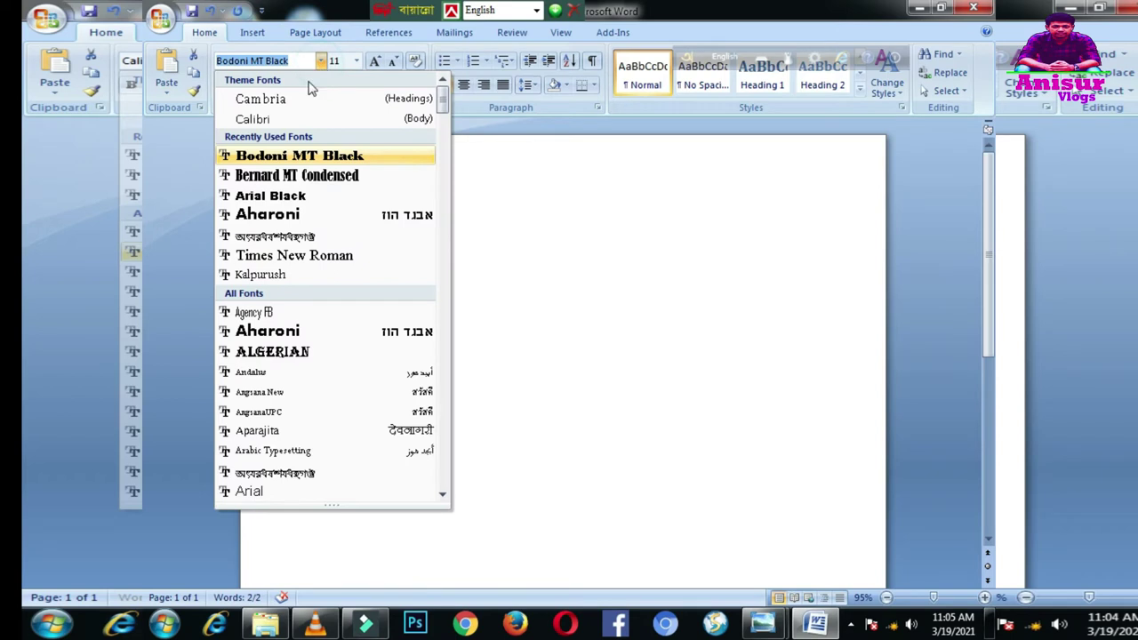
pyautogui.click(282, 115)
pyautogui.click(397, 251)
pyautogui.moveTo(389, 222); pyautogui.dragTo(257, 208)
pyautogui.click(224, 85)
pyautogui.click(224, 85)
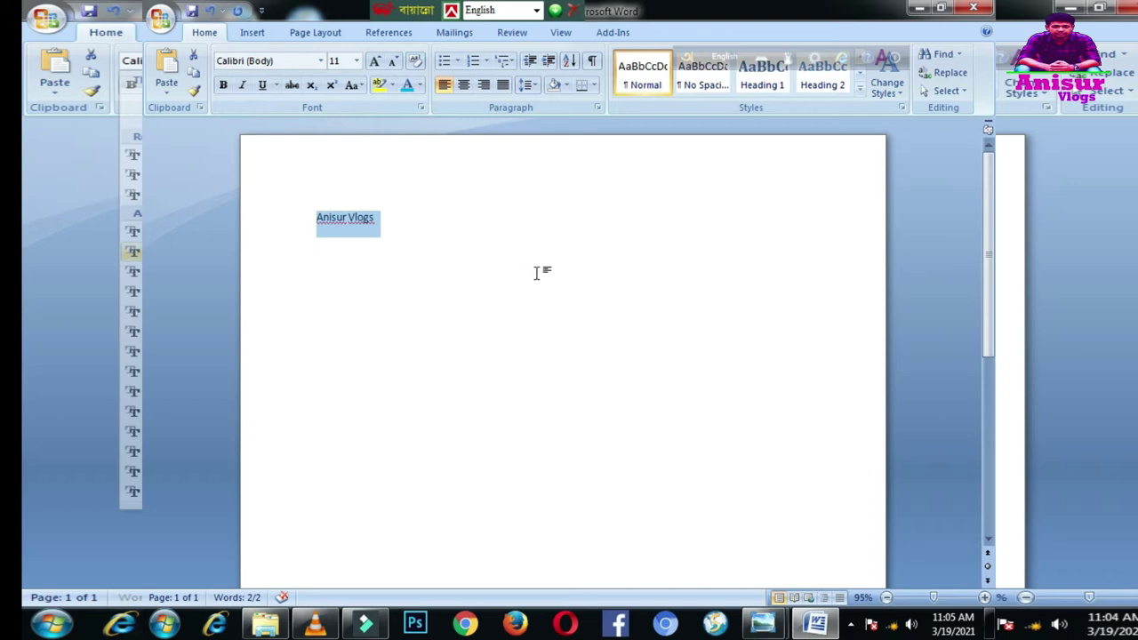
# Make the title text bold
pyautogui.click(326, 217)
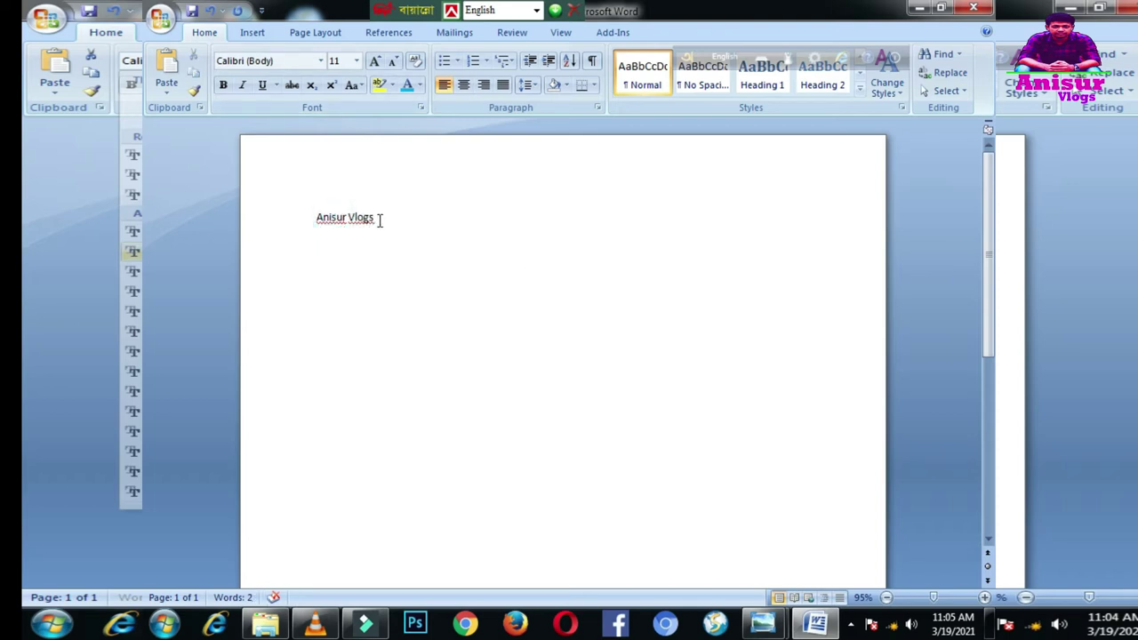
pyautogui.moveTo(378, 222); pyautogui.dragTo(287, 216)
pyautogui.click(223, 85)
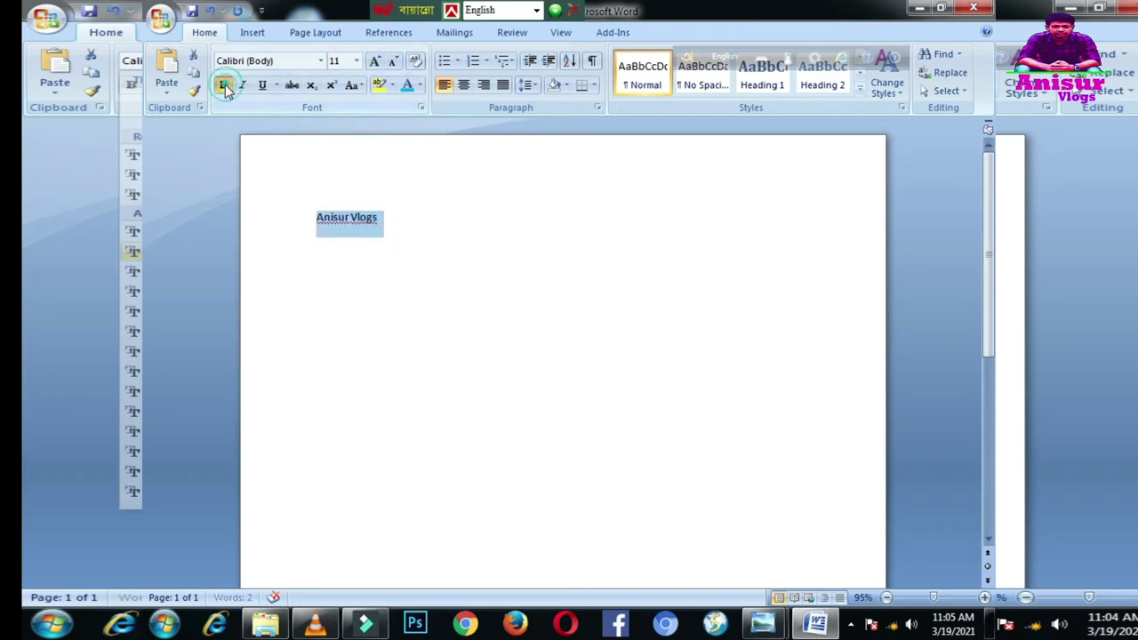
pyautogui.click(340, 233)
# Italicize and underline the bold title
pyautogui.moveTo(361, 226); pyautogui.dragTo(278, 231)
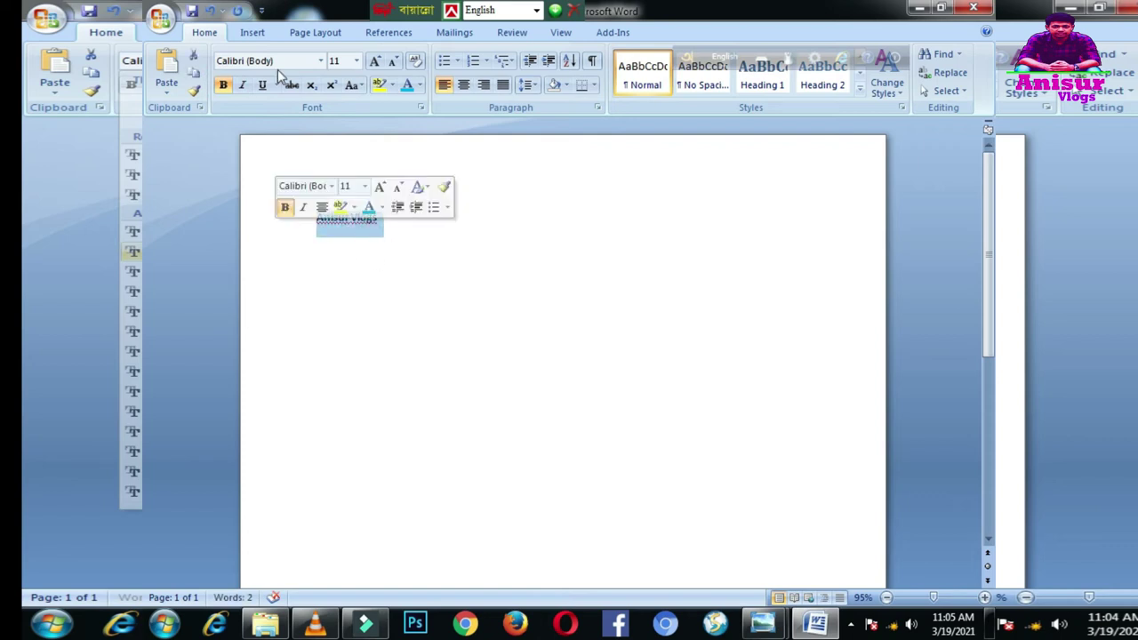
pyautogui.click(243, 85)
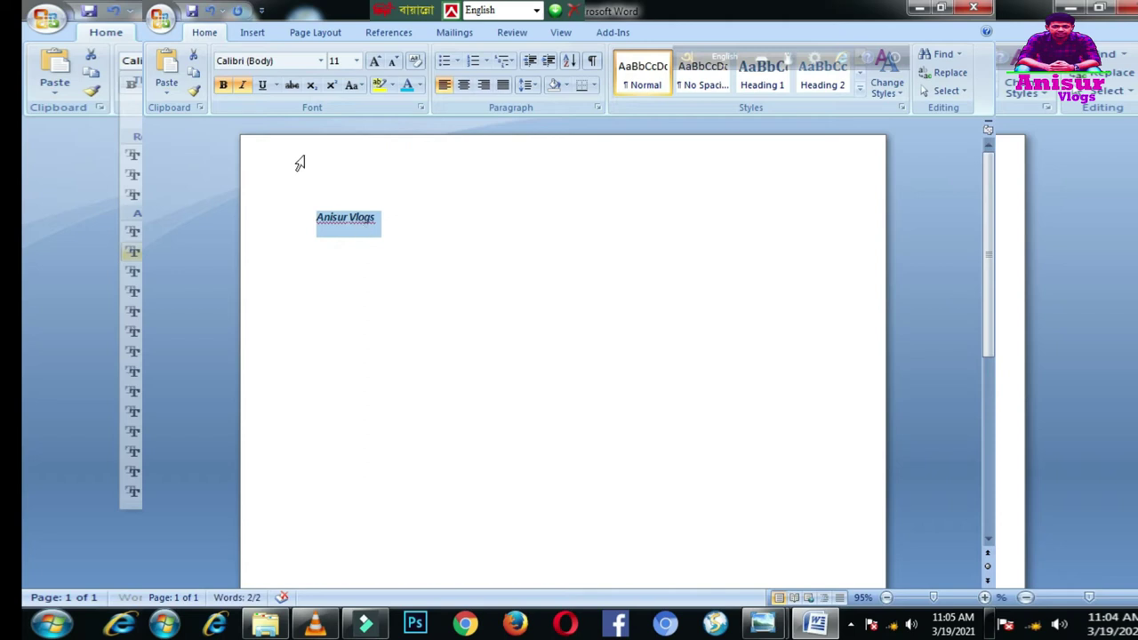
pyautogui.click(241, 86)
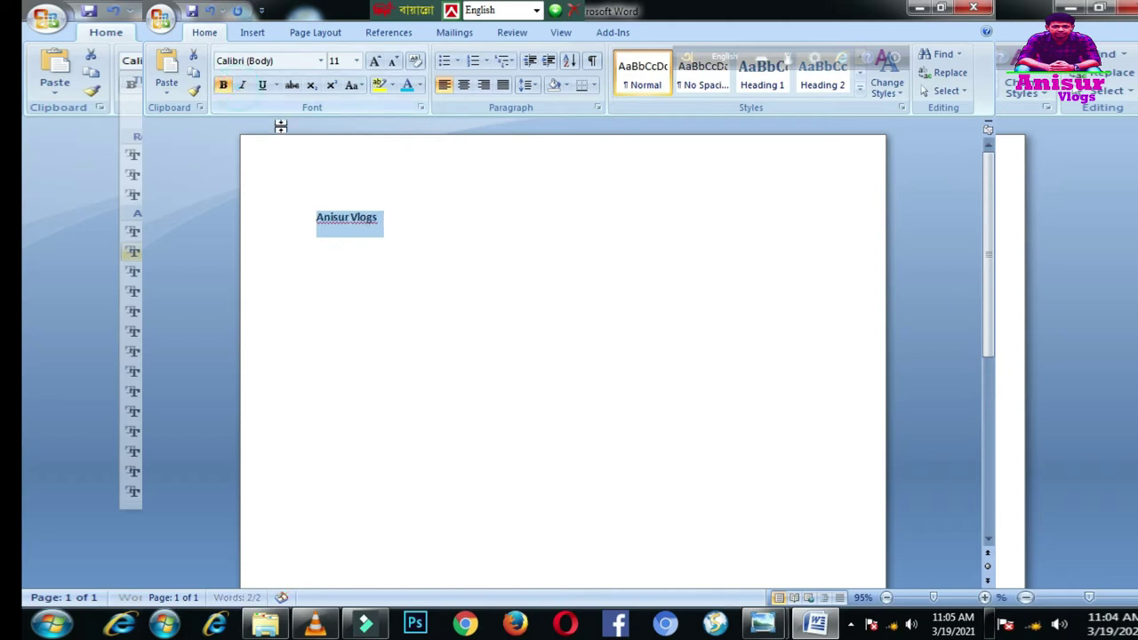
pyautogui.click(246, 90)
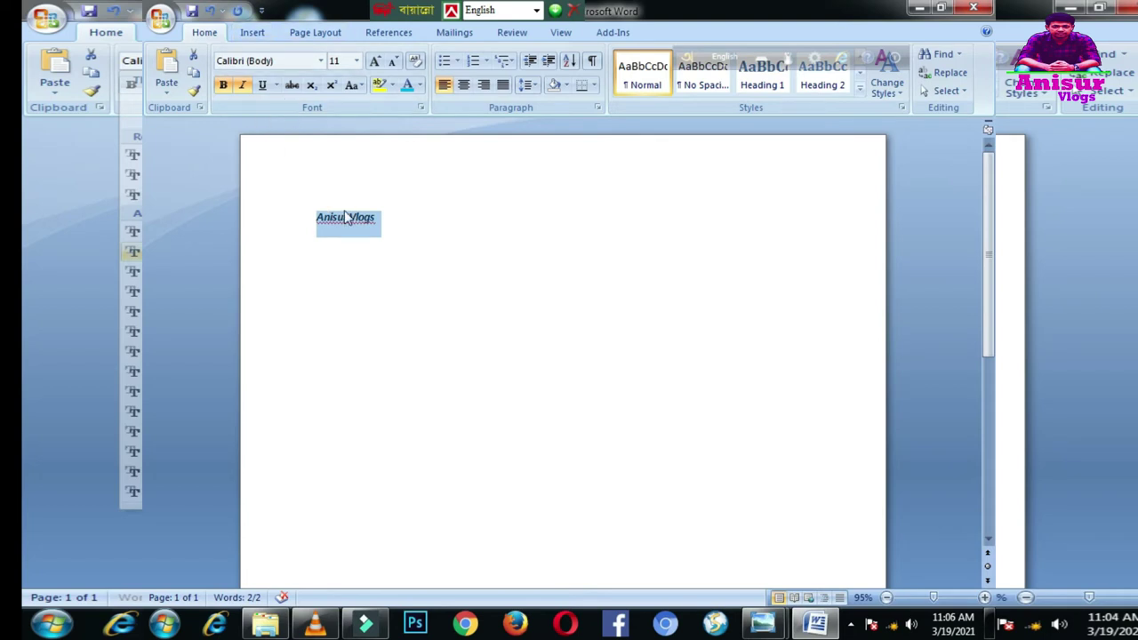
pyautogui.click(263, 89)
pyautogui.click(365, 233)
pyautogui.tripleClick(382, 217)
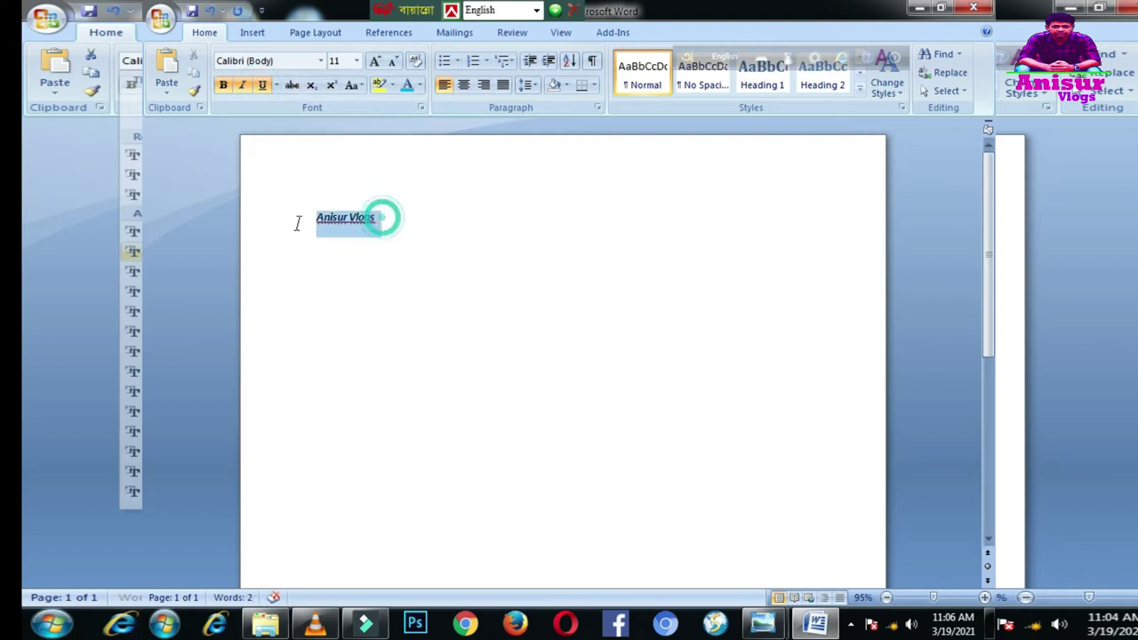
pyautogui.click(349, 216)
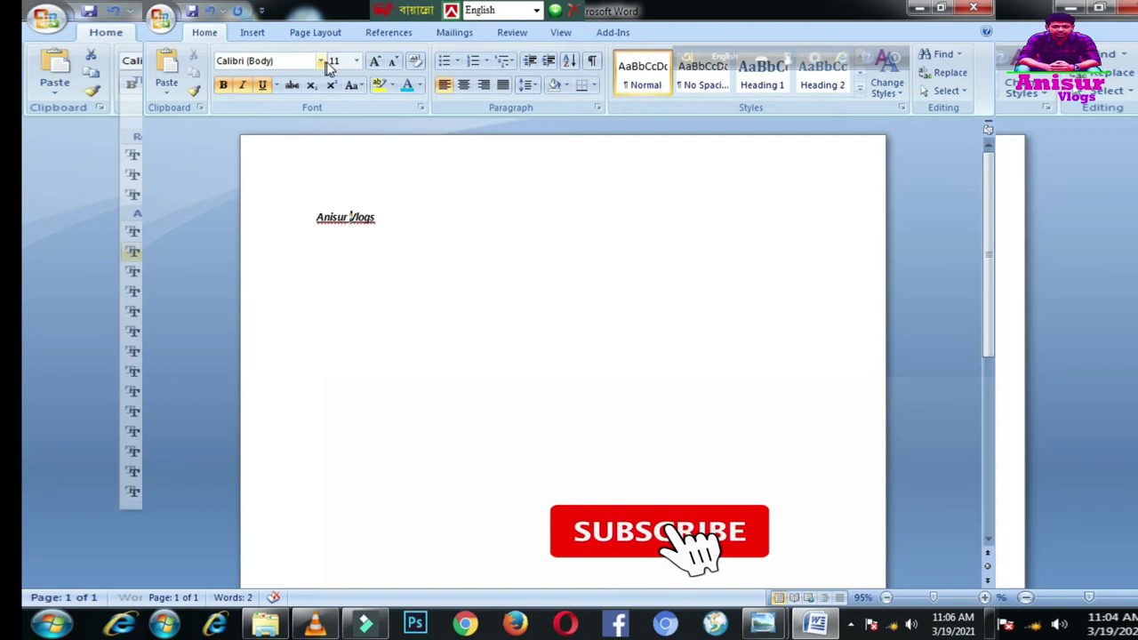
# Enlarge the title through font sizes 22 and 48 to 72
pyautogui.tripleClick(401, 225)
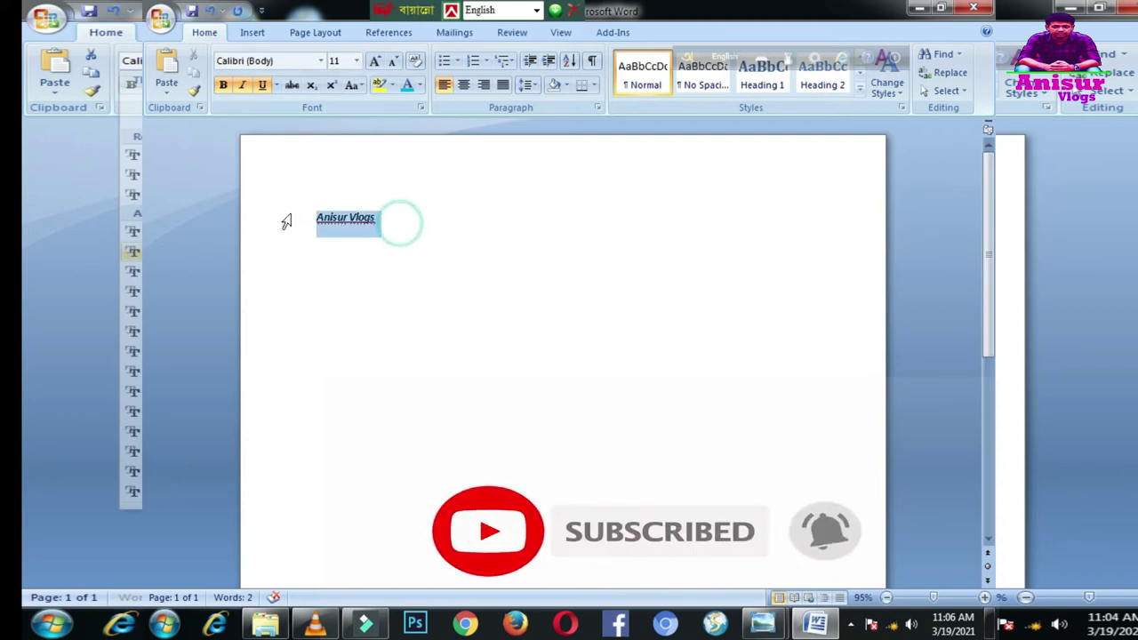
pyautogui.click(356, 62)
pyautogui.click(342, 210)
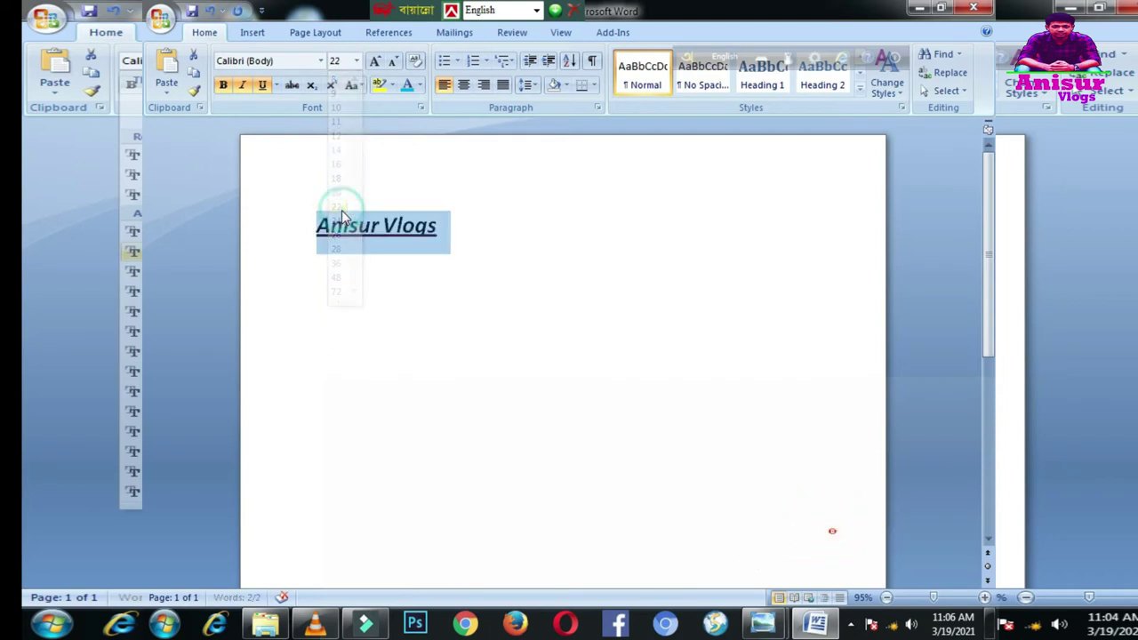
pyautogui.click(386, 256)
pyautogui.moveTo(442, 226); pyautogui.dragTo(334, 229)
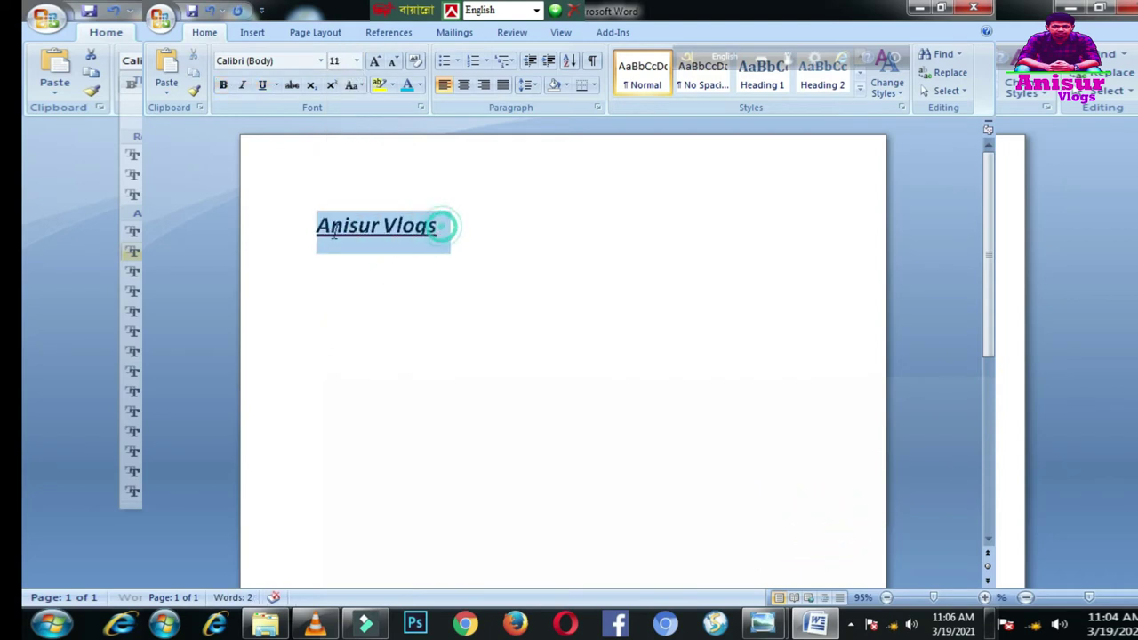
pyautogui.click(356, 61)
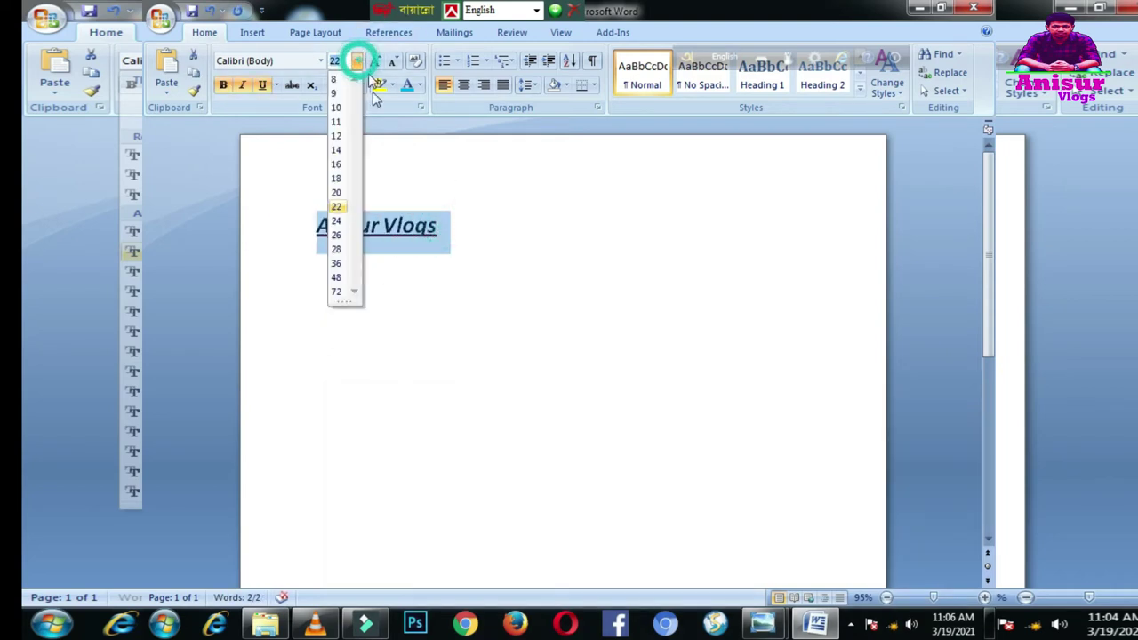
pyautogui.click(336, 277)
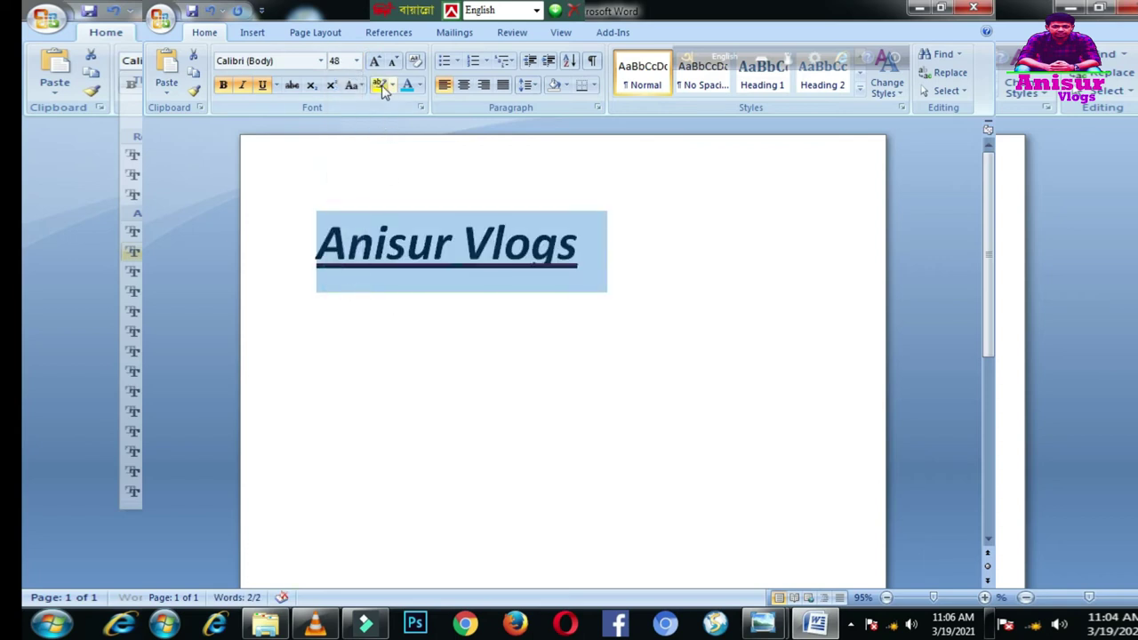
pyautogui.click(356, 61)
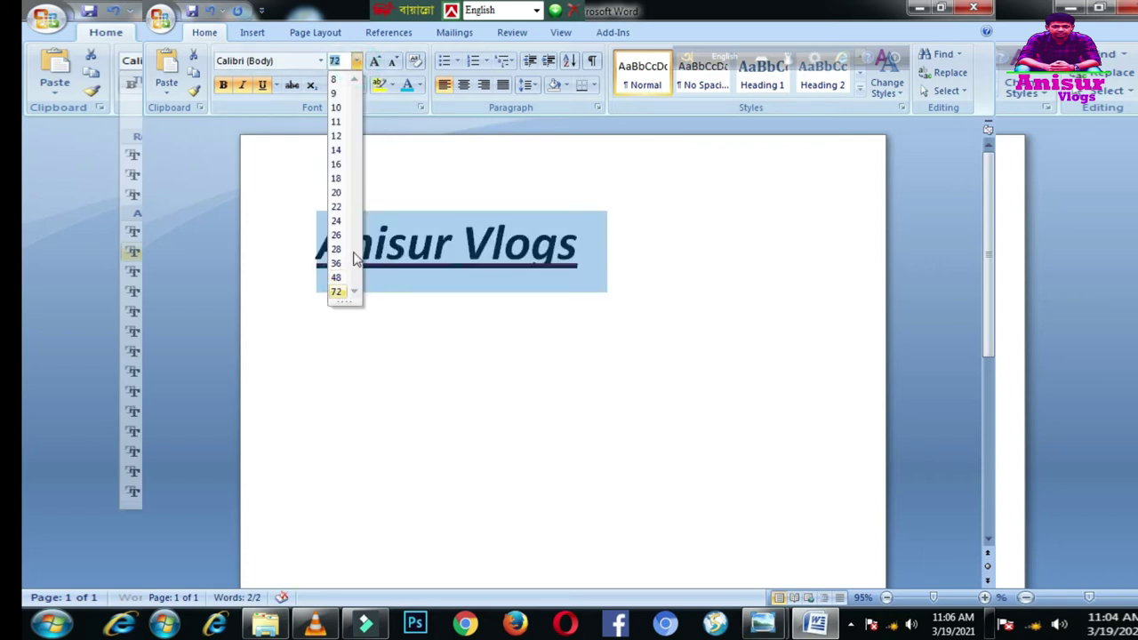
pyautogui.click(338, 293)
# Remove the underline, italic and bold from the title
pyautogui.click(495, 389)
pyautogui.click(302, 270)
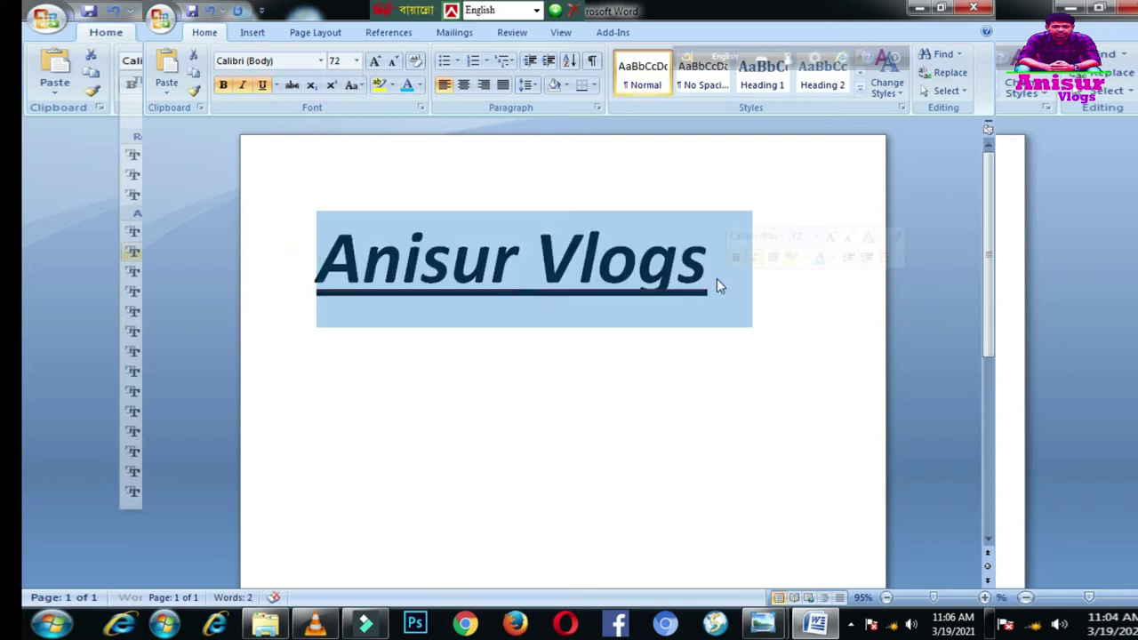
pyautogui.click(263, 84)
pyautogui.click(242, 85)
pyautogui.click(223, 84)
pyautogui.click(548, 386)
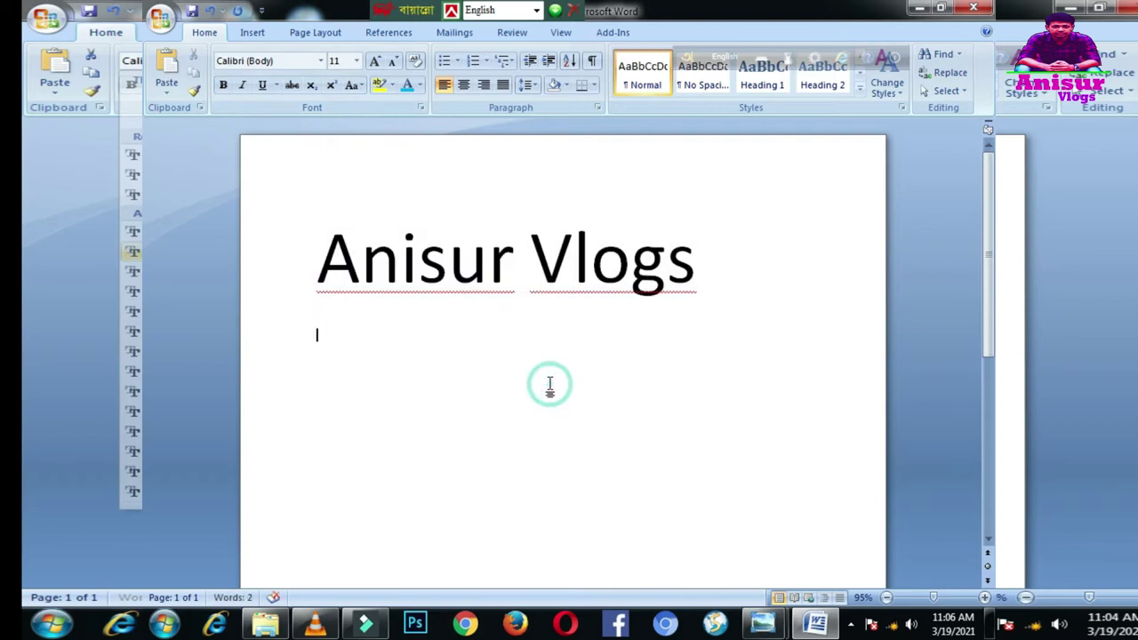
# Grow and shrink the title font until it sits at 80 on one line
pyautogui.click(376, 62)
pyautogui.click(376, 62)
pyautogui.click(376, 62)
pyautogui.click(376, 63)
pyautogui.click(376, 63)
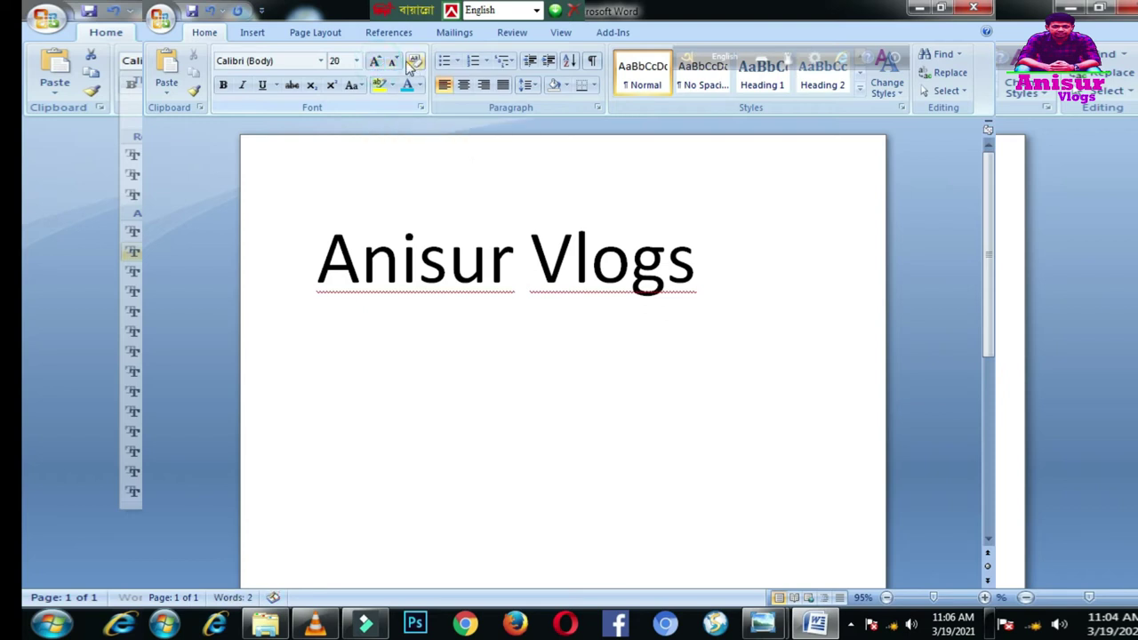
pyautogui.click(393, 64)
pyautogui.click(393, 64)
pyautogui.click(393, 64)
pyautogui.click(393, 64)
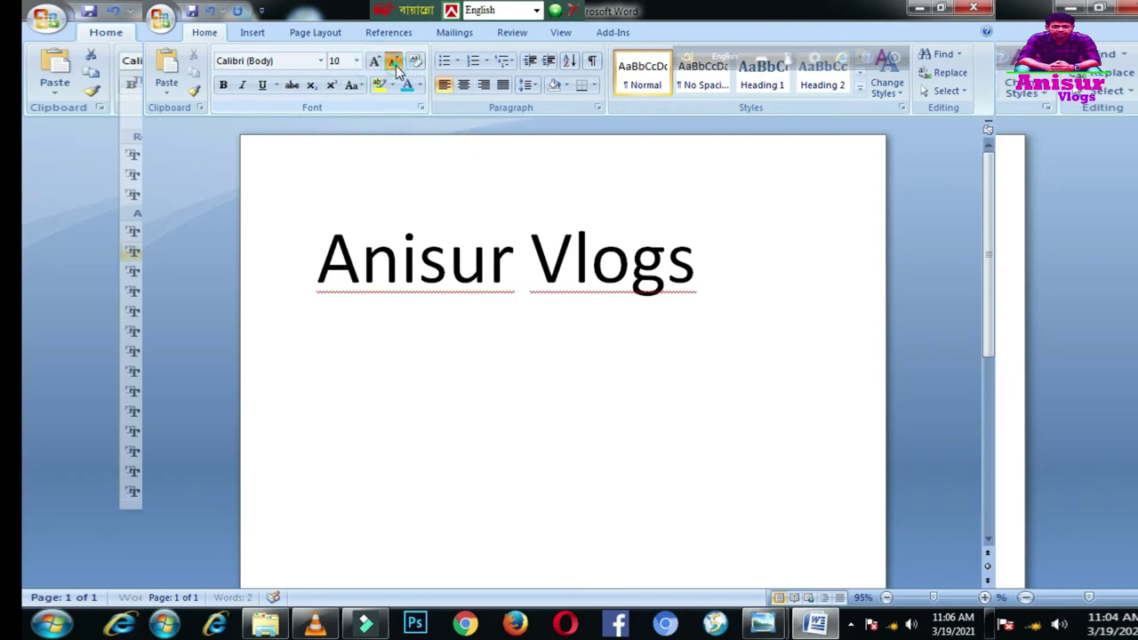
pyautogui.click(376, 61)
pyautogui.click(376, 60)
pyautogui.click(376, 61)
pyautogui.moveTo(702, 271); pyautogui.dragTo(289, 291)
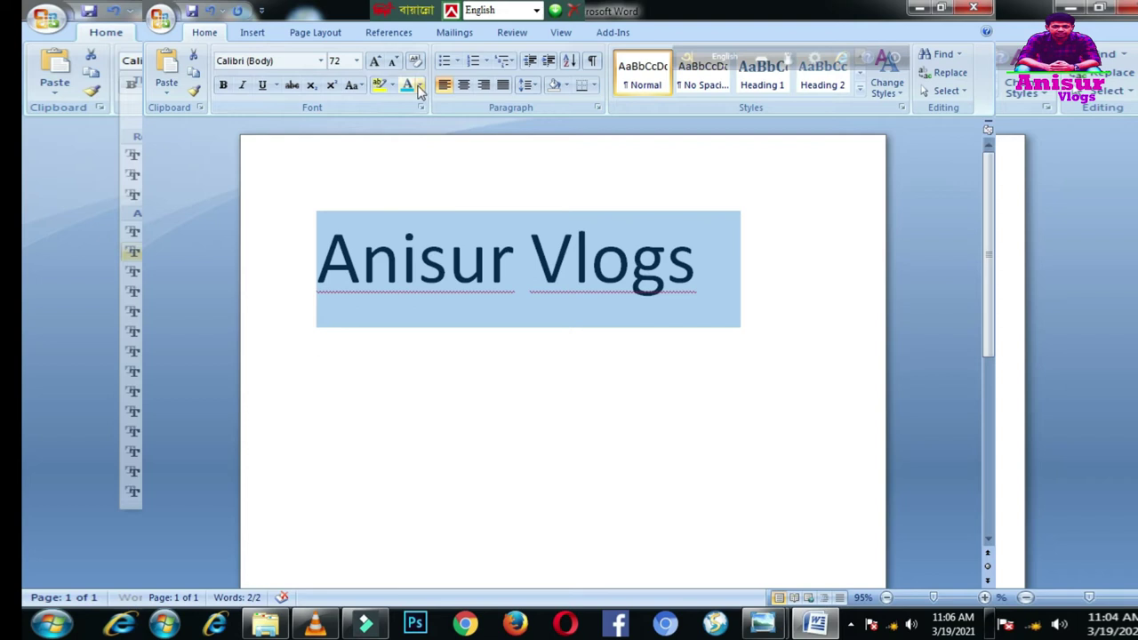
pyautogui.click(376, 62)
pyautogui.click(376, 62)
pyautogui.click(376, 62)
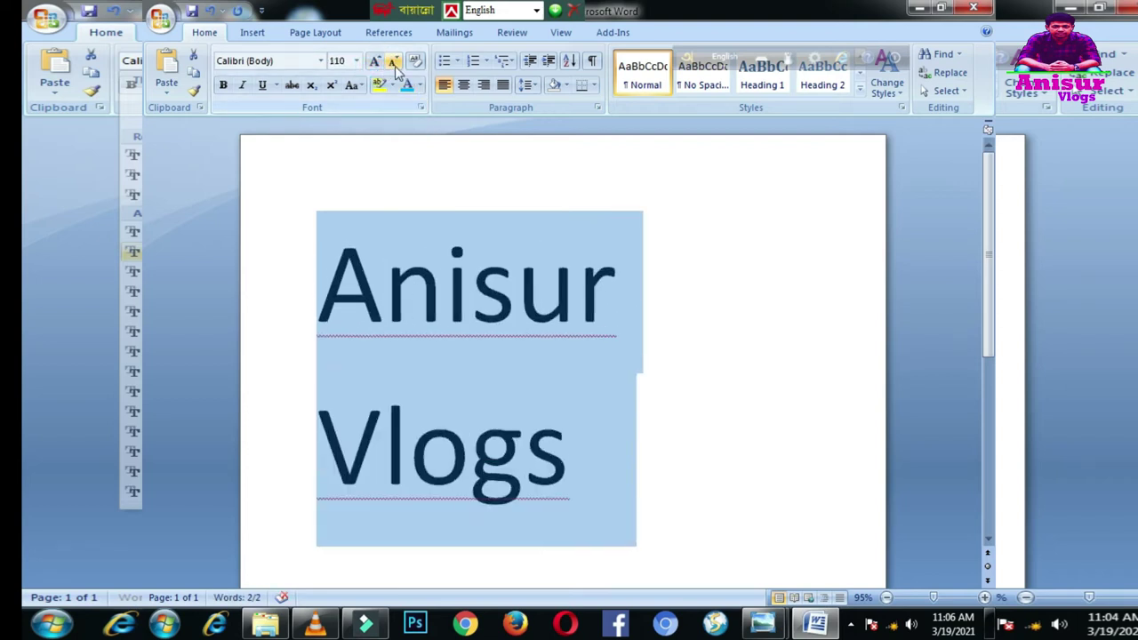
pyautogui.click(393, 64)
pyautogui.click(393, 64)
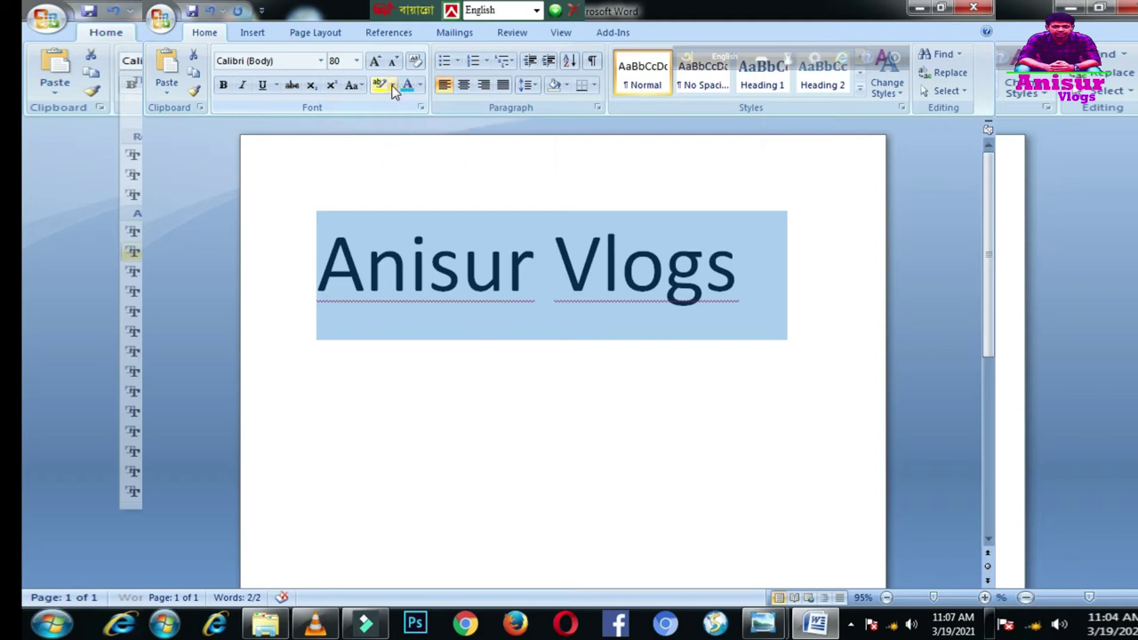
# Apply a blue text highlight to the title
pyautogui.click(392, 89)
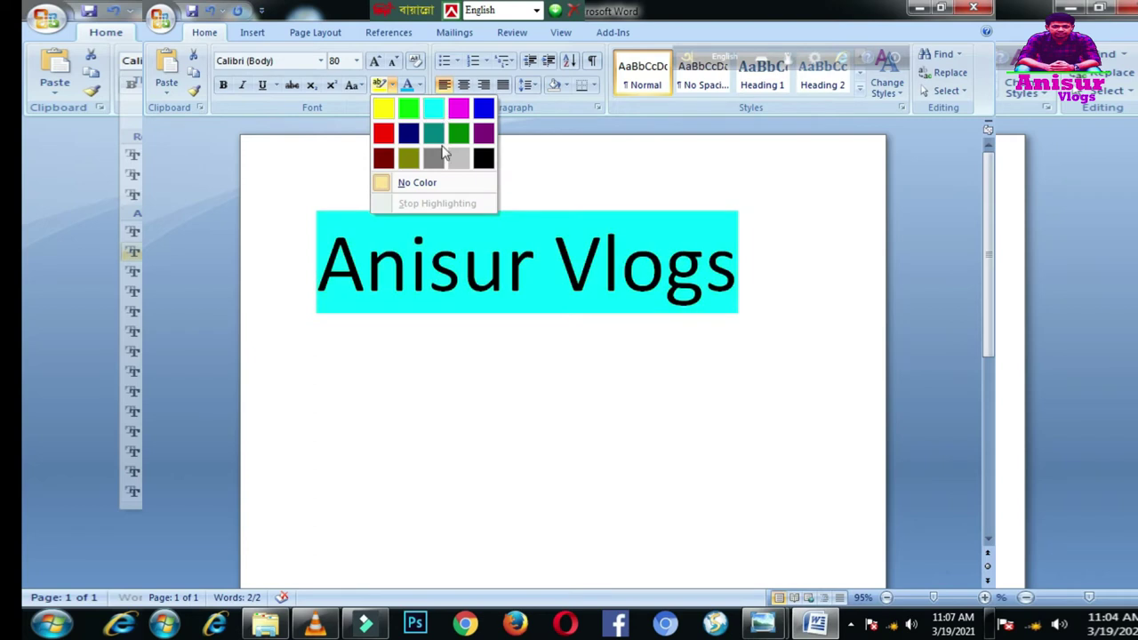
pyautogui.click(483, 109)
pyautogui.click(508, 267)
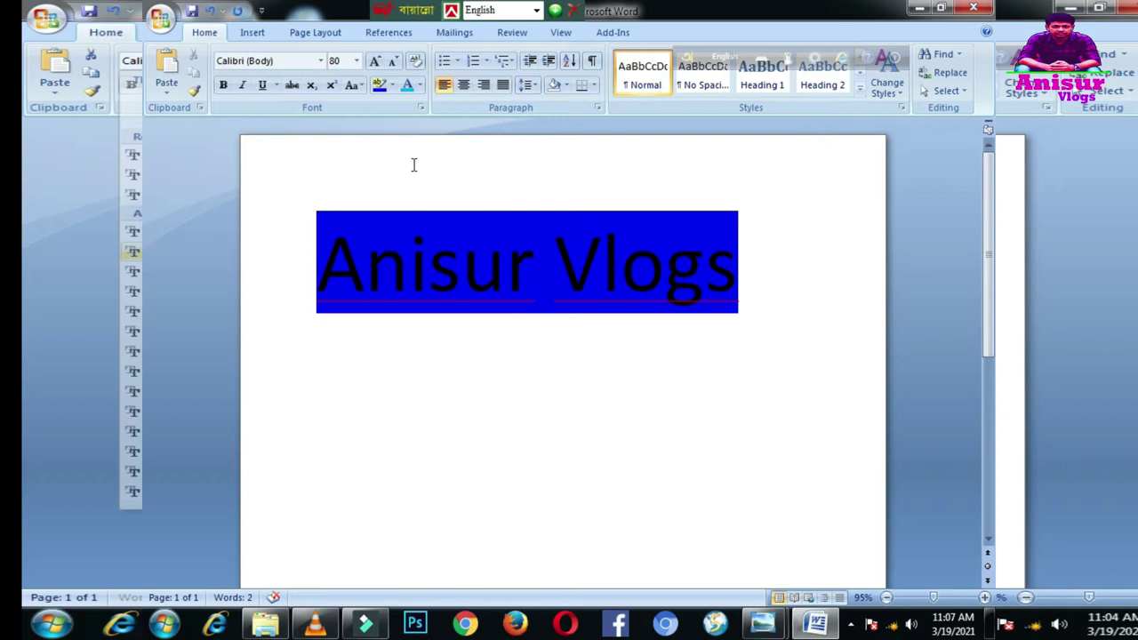
pyautogui.click(419, 86)
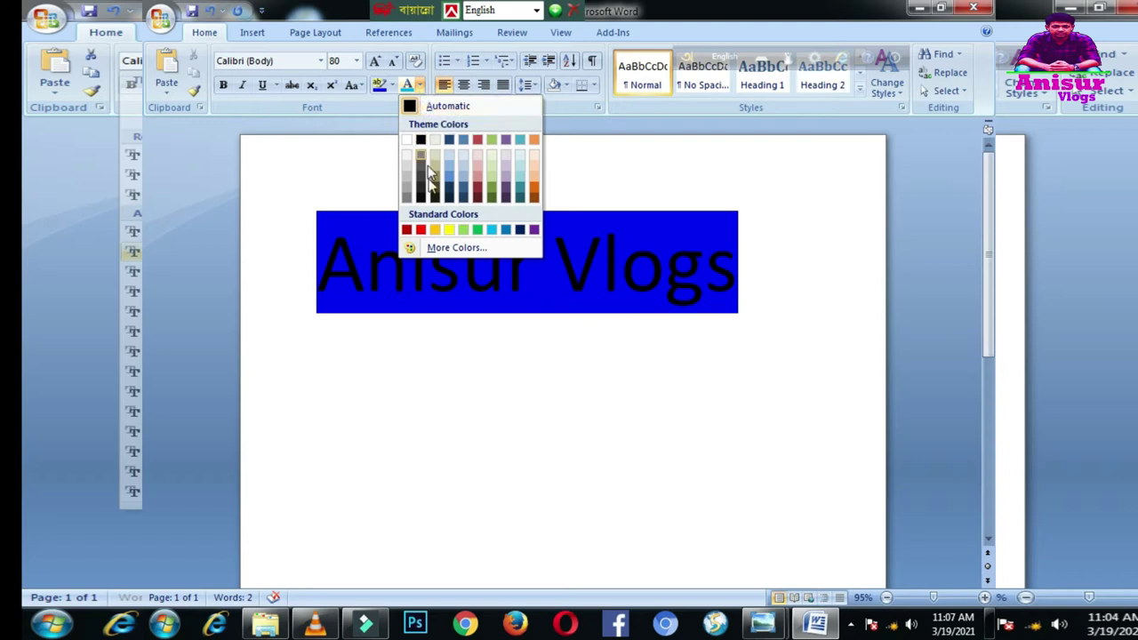
# Colour the title red, first word and then the rest
pyautogui.click(423, 230)
pyautogui.moveTo(738, 271); pyautogui.dragTo(461, 271)
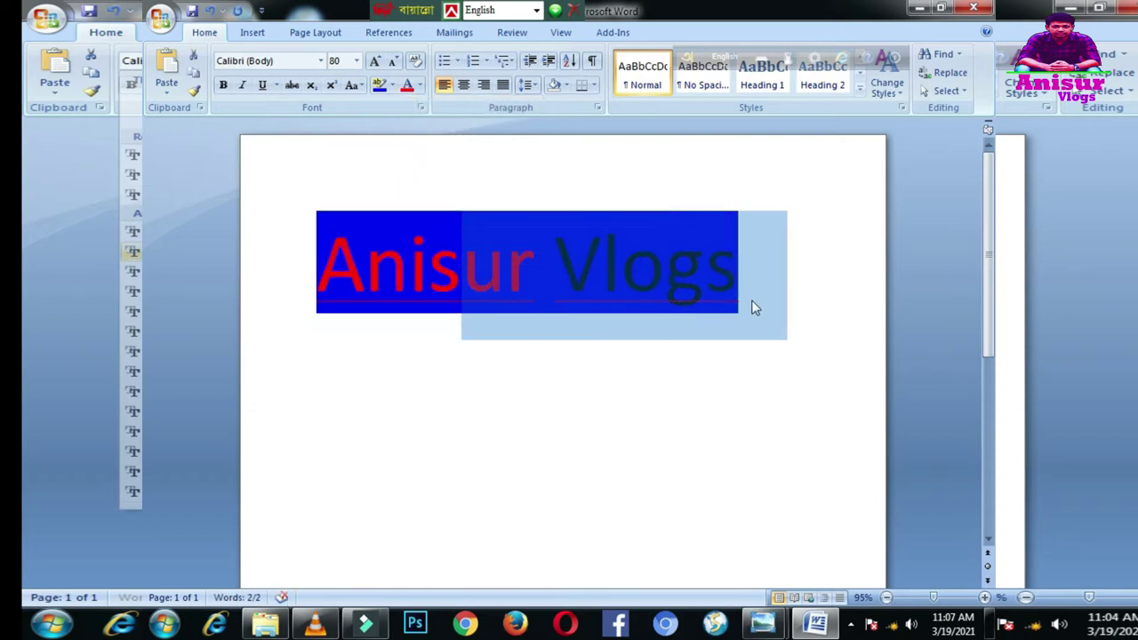
pyautogui.click(407, 84)
pyautogui.click(528, 285)
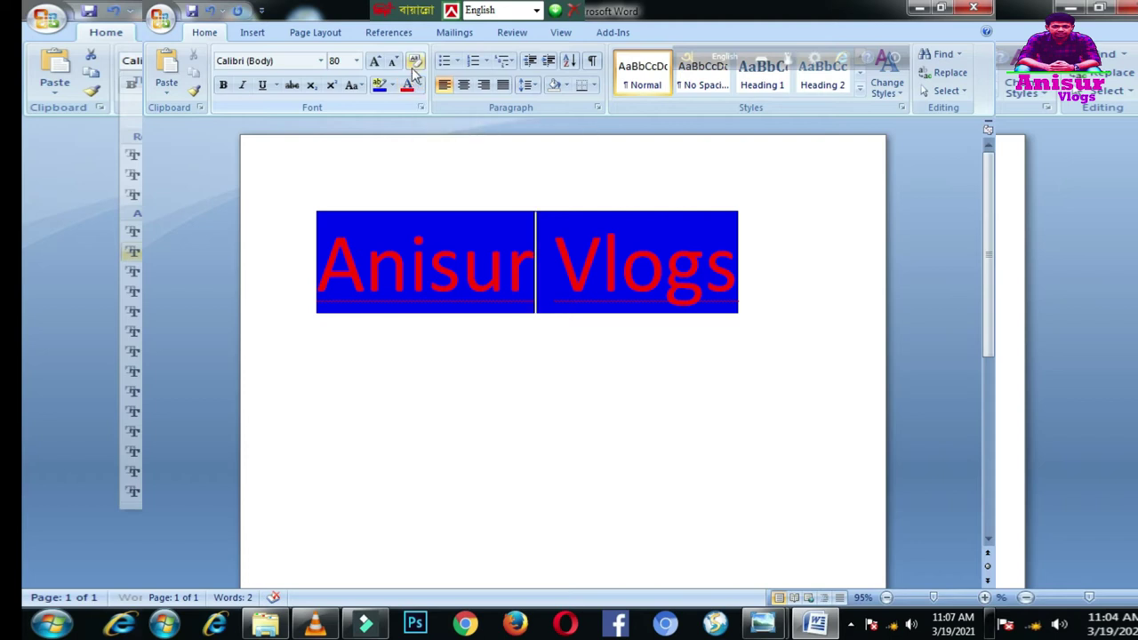
# Clear all formatting from the title, keeping its blue highlight
pyautogui.click(413, 64)
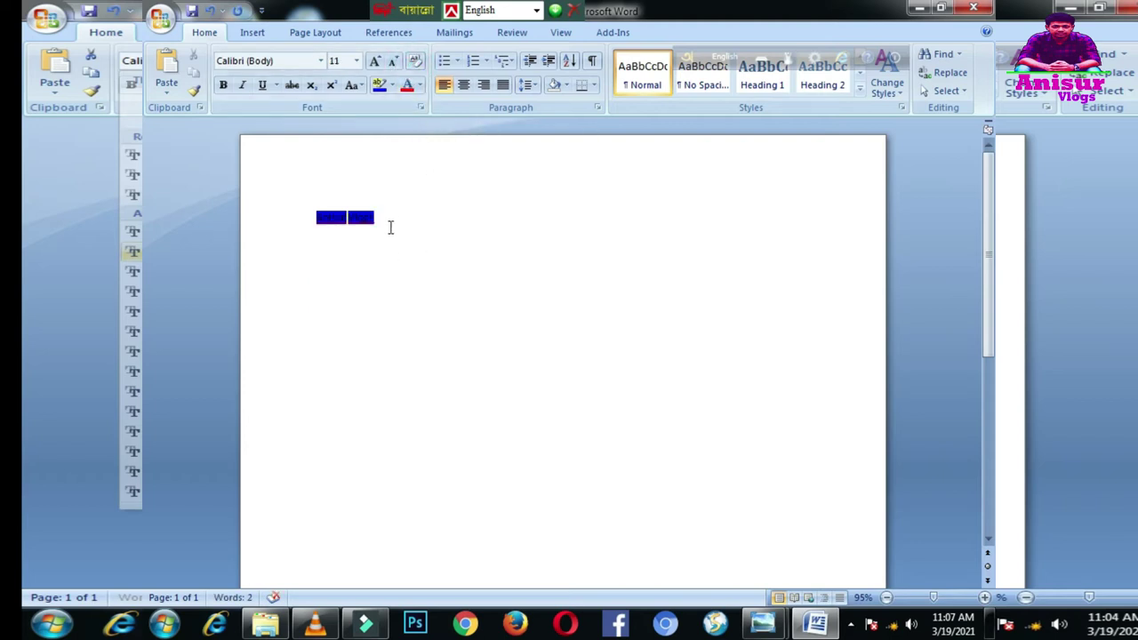
pyautogui.moveTo(389, 228); pyautogui.dragTo(275, 231)
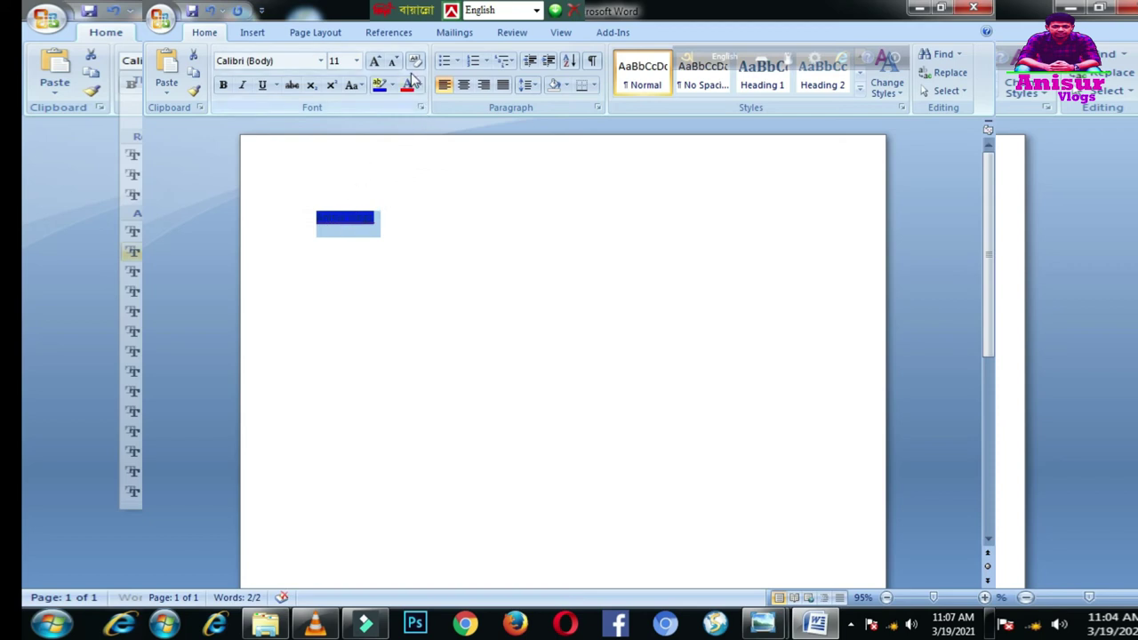
pyautogui.click(357, 217)
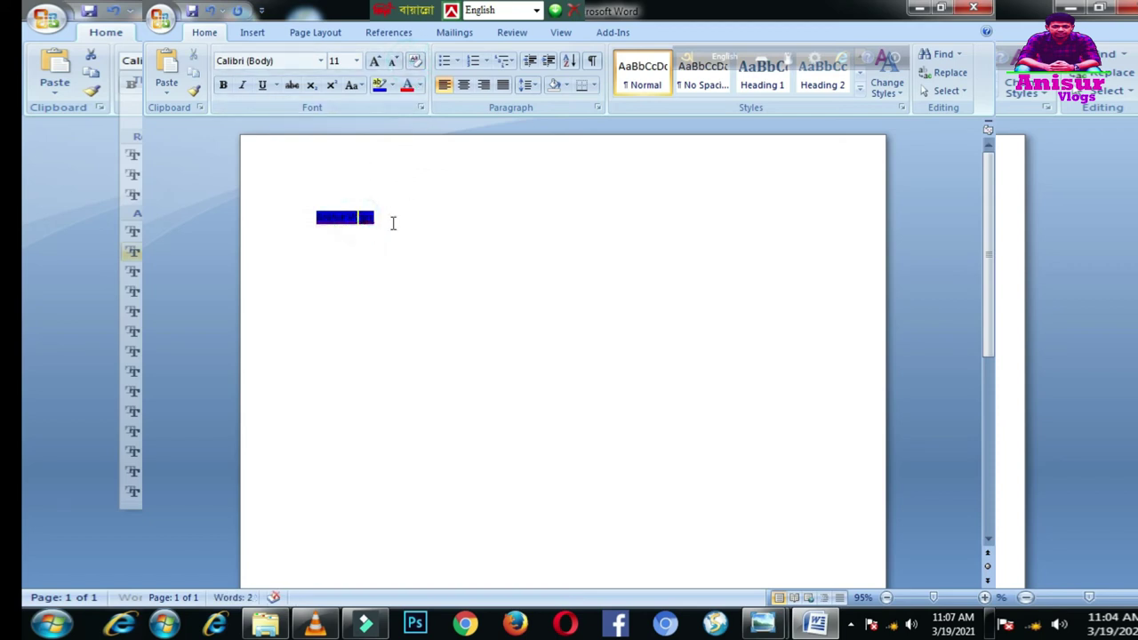
# Set the title to 48 pt, then grow it up to 90 pt
pyautogui.tripleClick(394, 223)
pyautogui.click(357, 62)
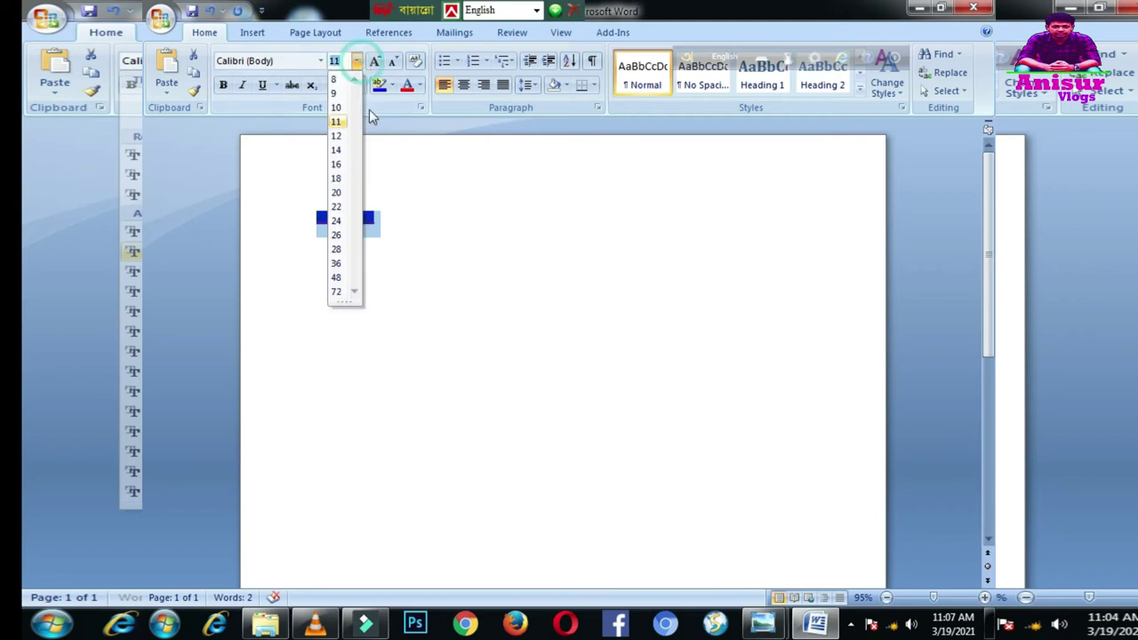
pyautogui.click(336, 278)
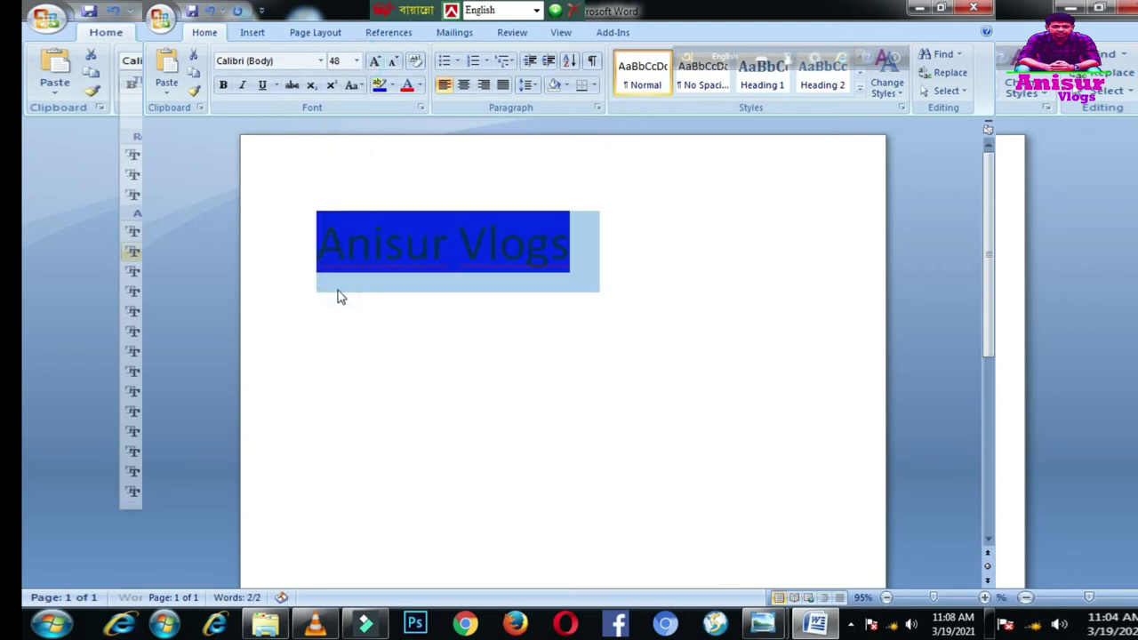
pyautogui.click(383, 64)
pyautogui.click(383, 63)
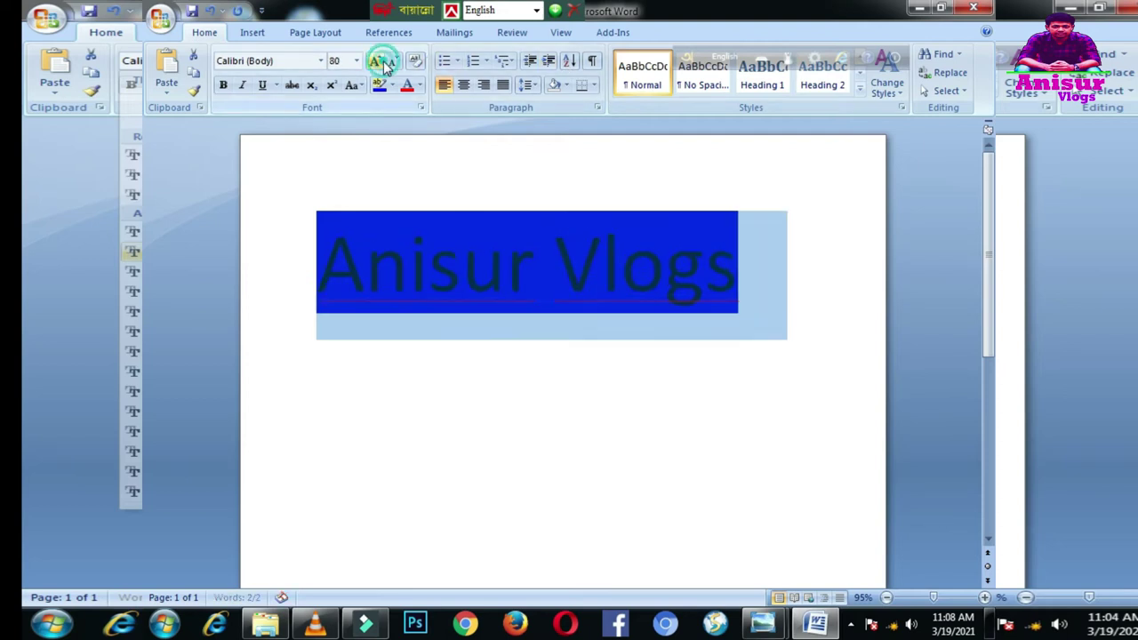
pyautogui.click(384, 63)
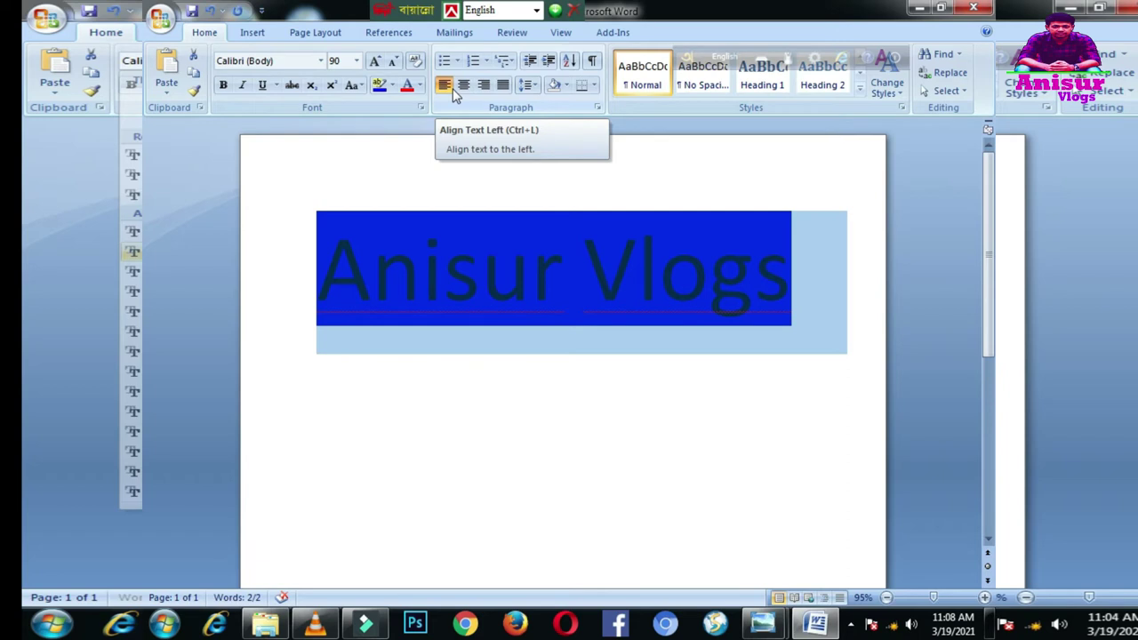
# Justify the title and type a right-aligned sample line beneath it
pyautogui.hotkey('ctrl', 'j')
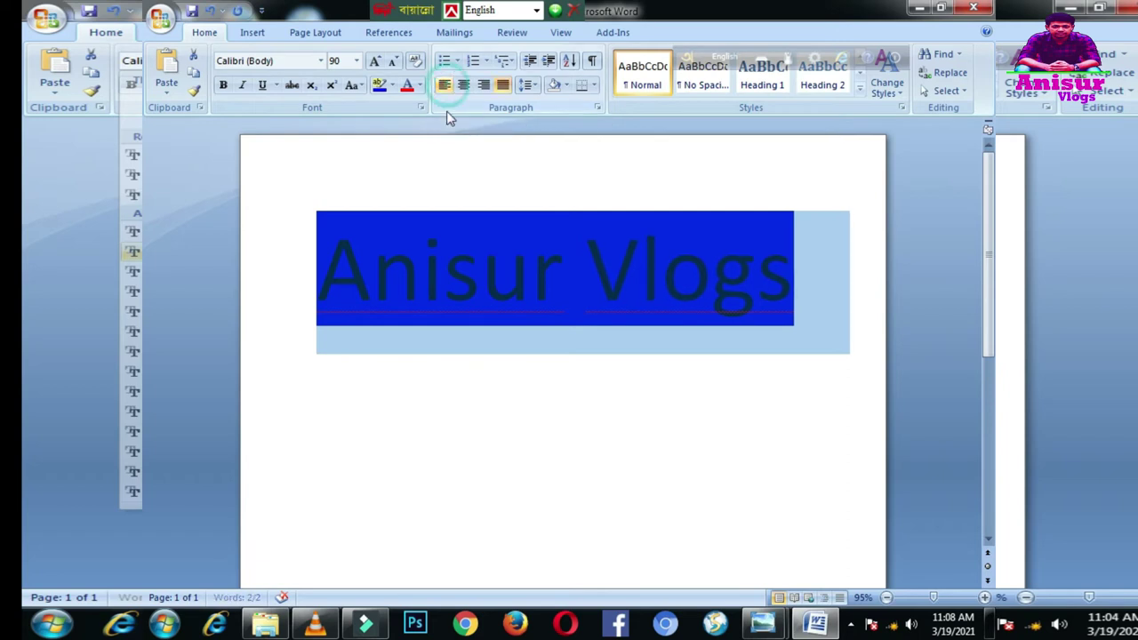
pyautogui.click(476, 286)
pyautogui.click(433, 422)
pyautogui.write('kdjsfvkdsakdjfhdajskfh')
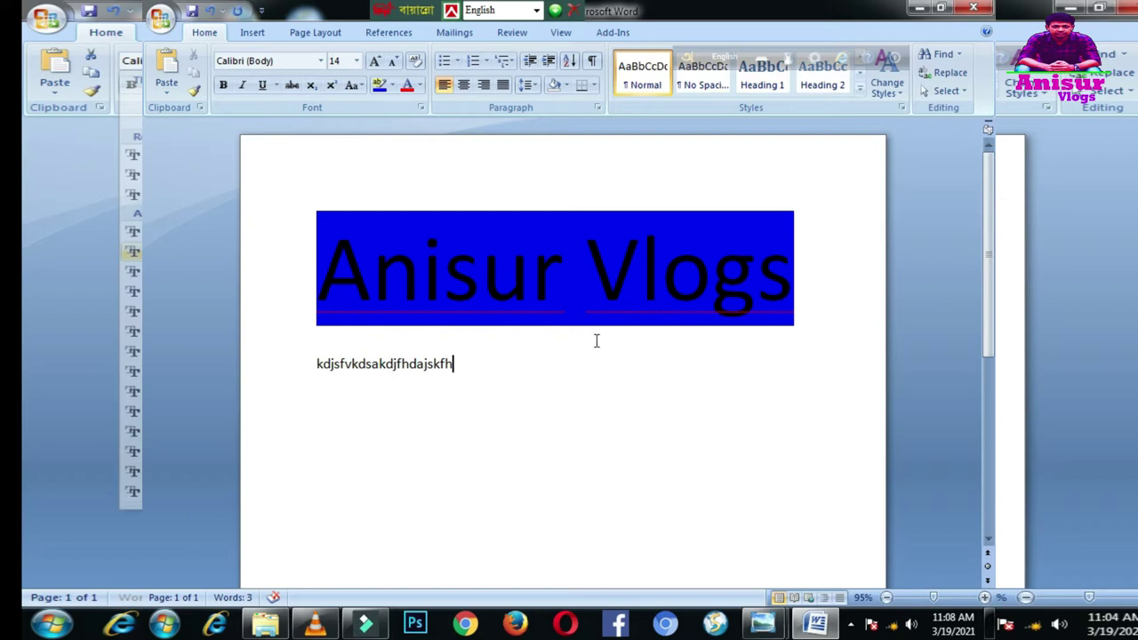
pyautogui.click(484, 84)
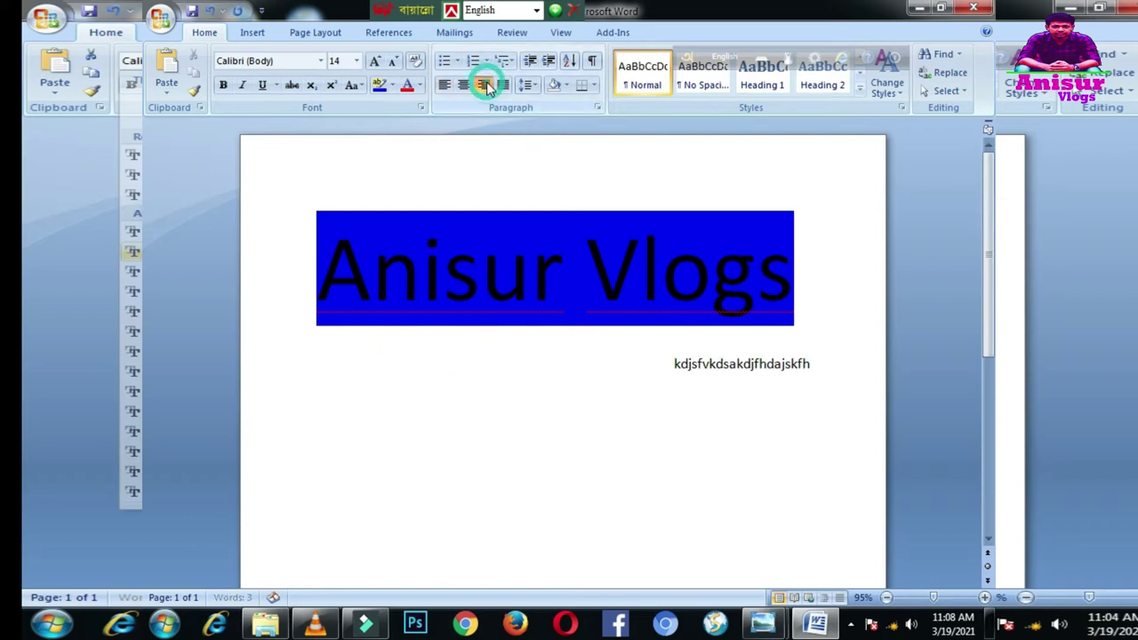
# Add a second sample line and a centred third line of sample text
pyautogui.press('Return')
pyautogui.write('flgkflfkhkh;skg;gsdk mdkgh skgfldg kg')
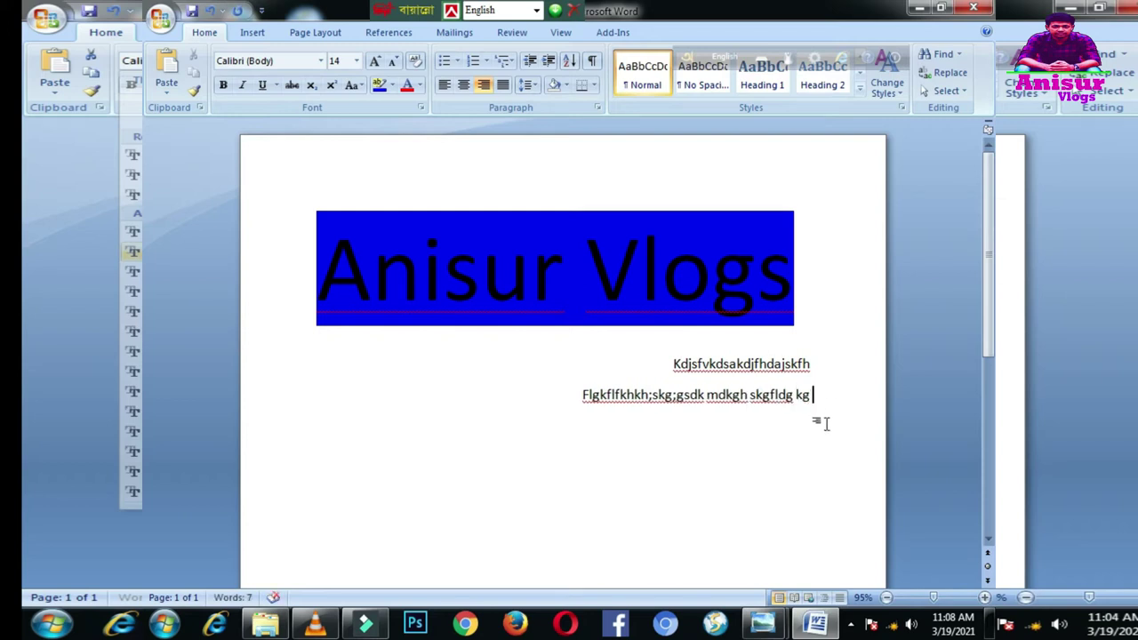
pyautogui.press('Return')
pyautogui.click(464, 85)
pyautogui.write('lkfdgjfdkjgskfgkrgfadkjdtkgjrjgkjfkfjgkrdfjgrkfjgrkfjglkjglfgflkjgklfjglfjlkfjgkfj')
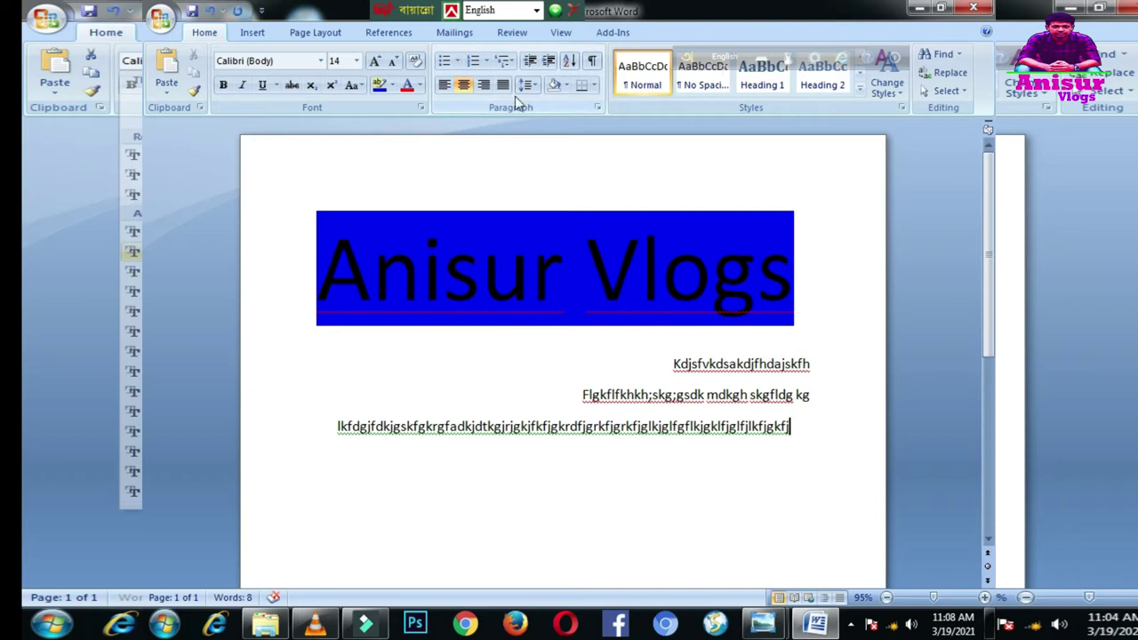
# Justify all the text so every line starts at the left margin
pyautogui.moveTo(272, 348); pyautogui.dragTo(268, 439)
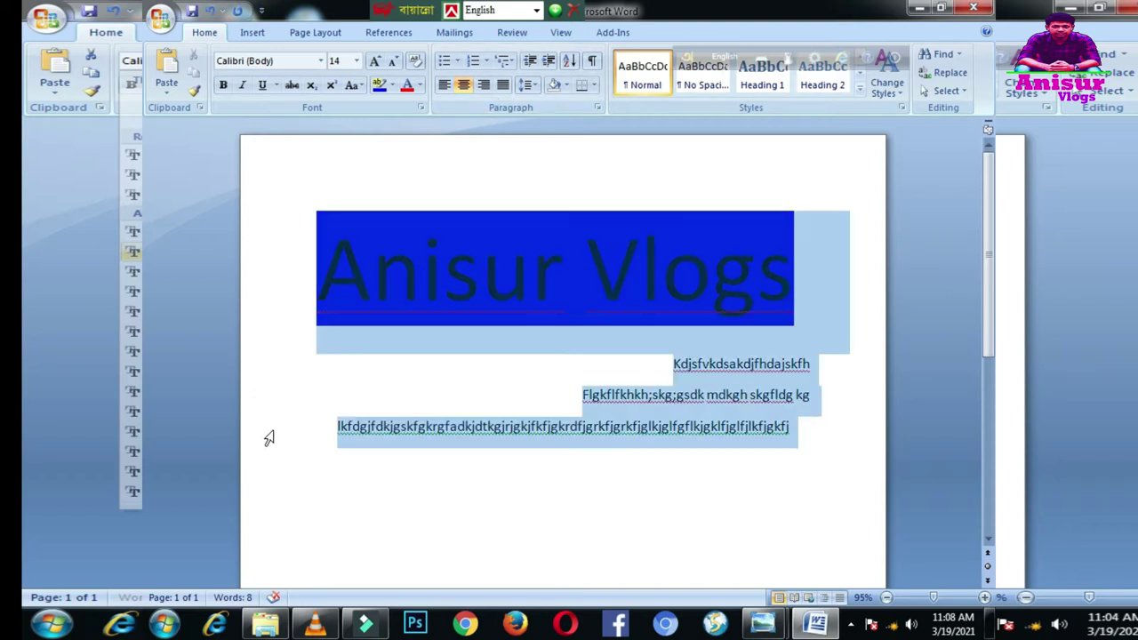
pyautogui.click(502, 85)
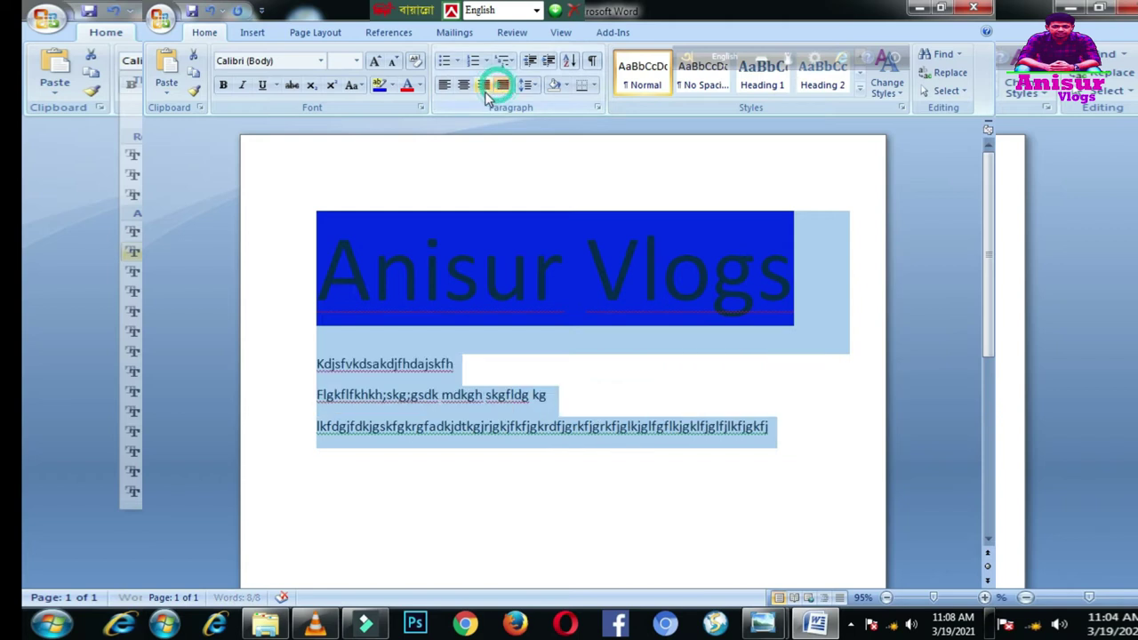
pyautogui.click(407, 431)
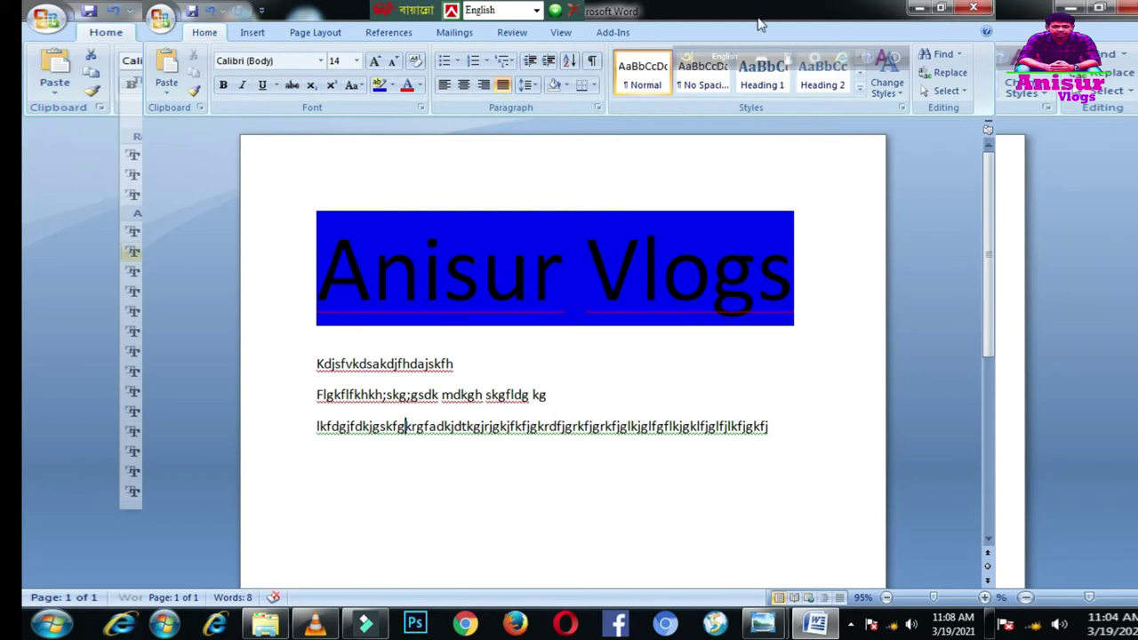
# Try 2.0 and then 2.5 line spacing on the body lines
pyautogui.click(527, 86)
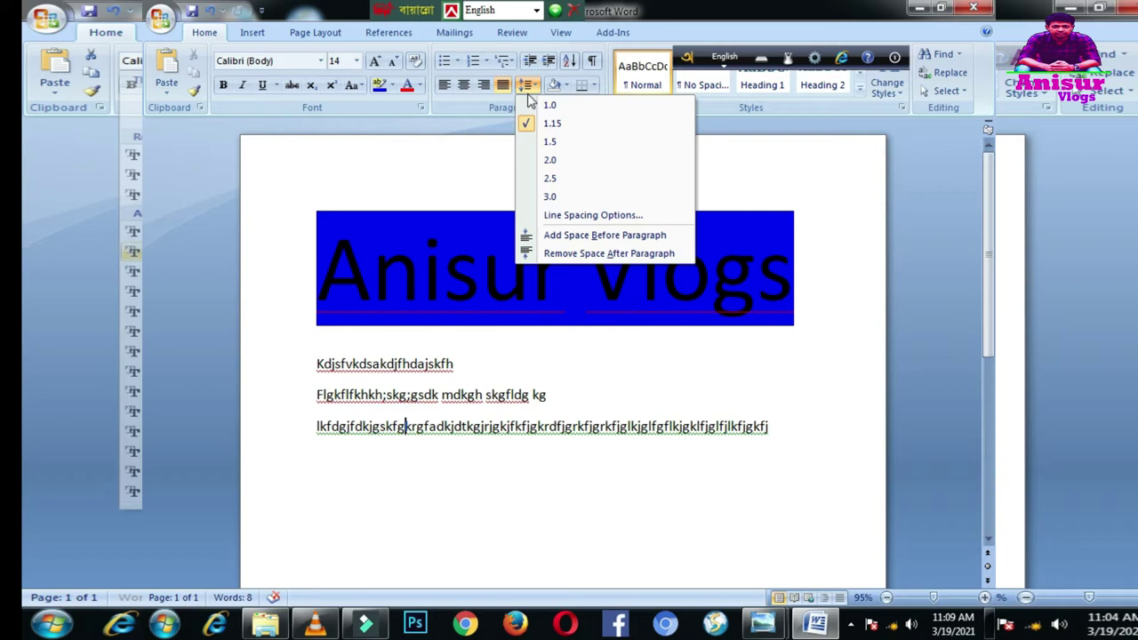
pyautogui.click(550, 159)
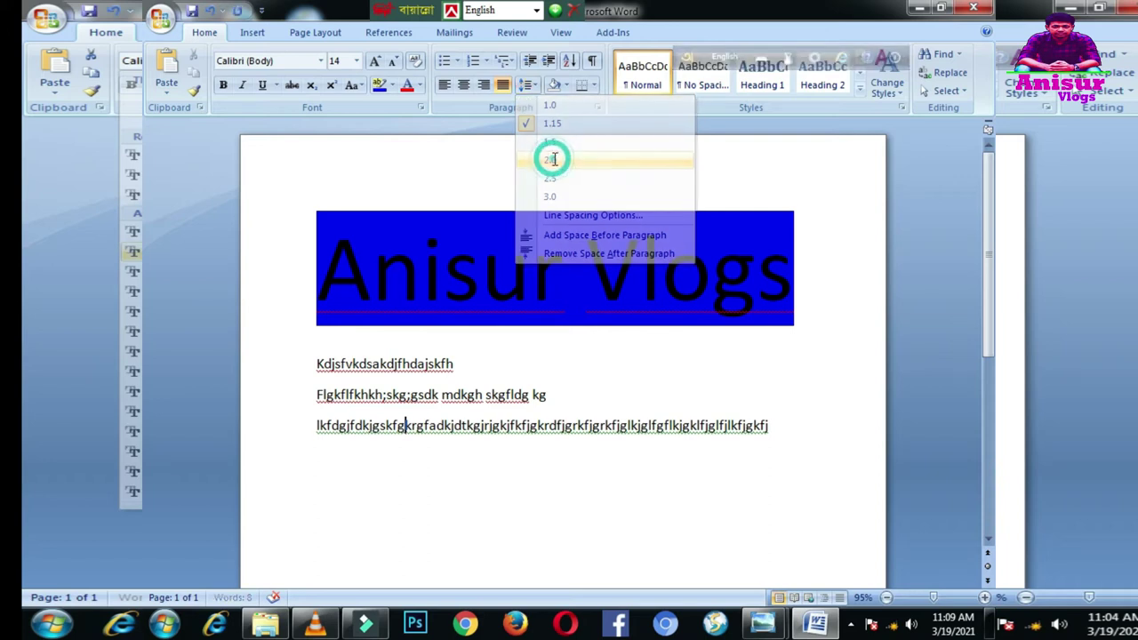
pyautogui.tripleClick(278, 387)
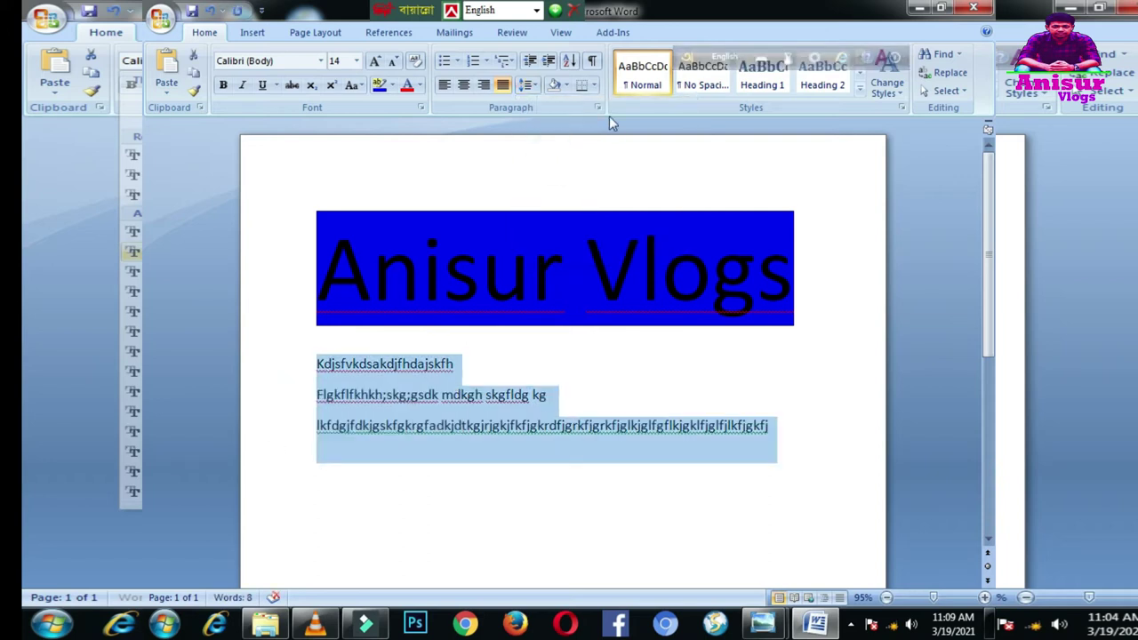
pyautogui.click(533, 88)
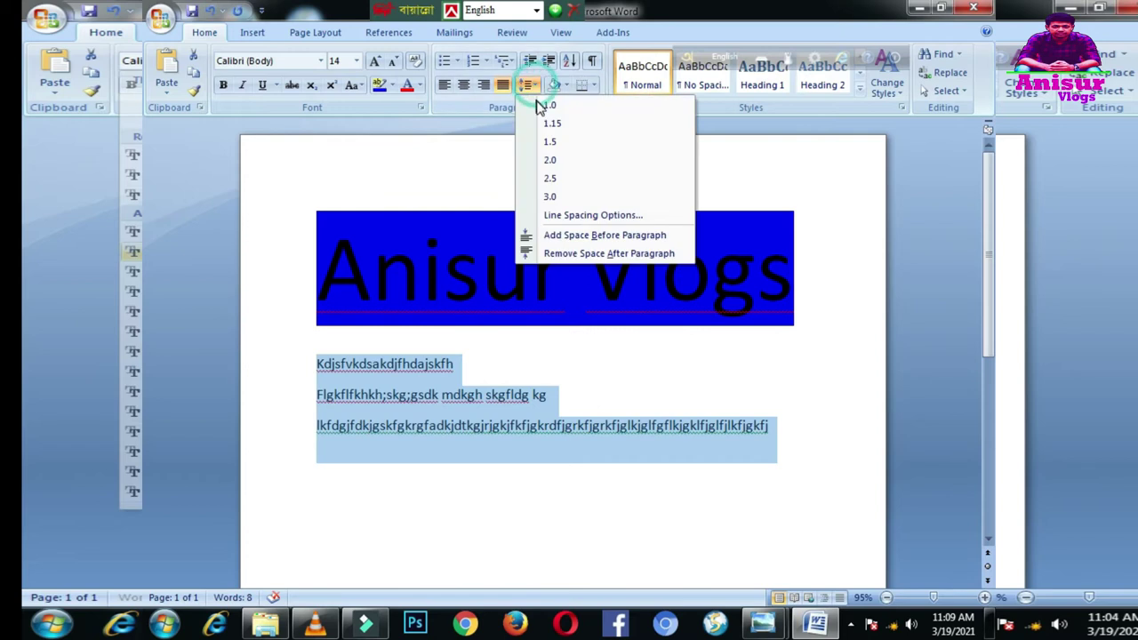
pyautogui.click(548, 179)
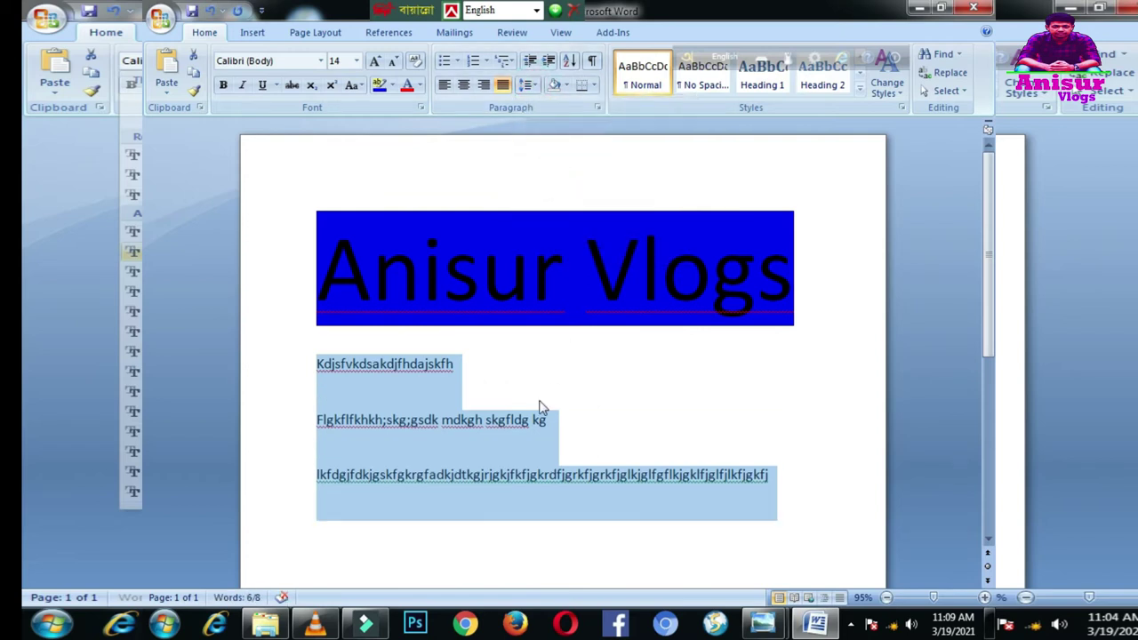
pyautogui.click(459, 398)
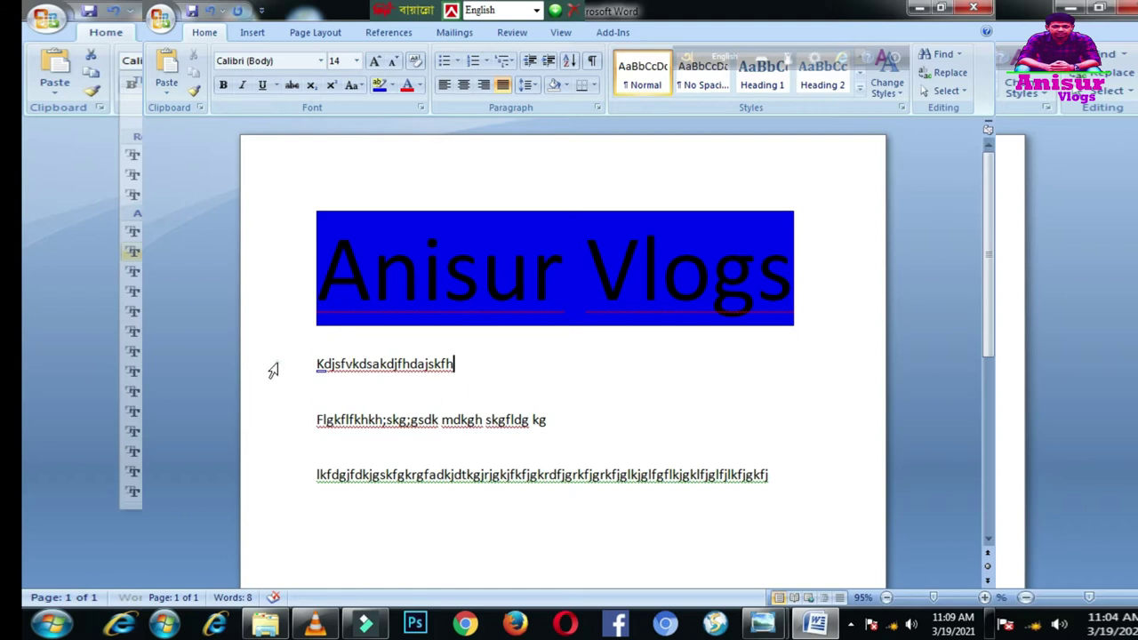
# Set the three body lines to 1.0 line spacing
pyautogui.moveTo(273, 370); pyautogui.dragTo(272, 503)
pyautogui.click(528, 85)
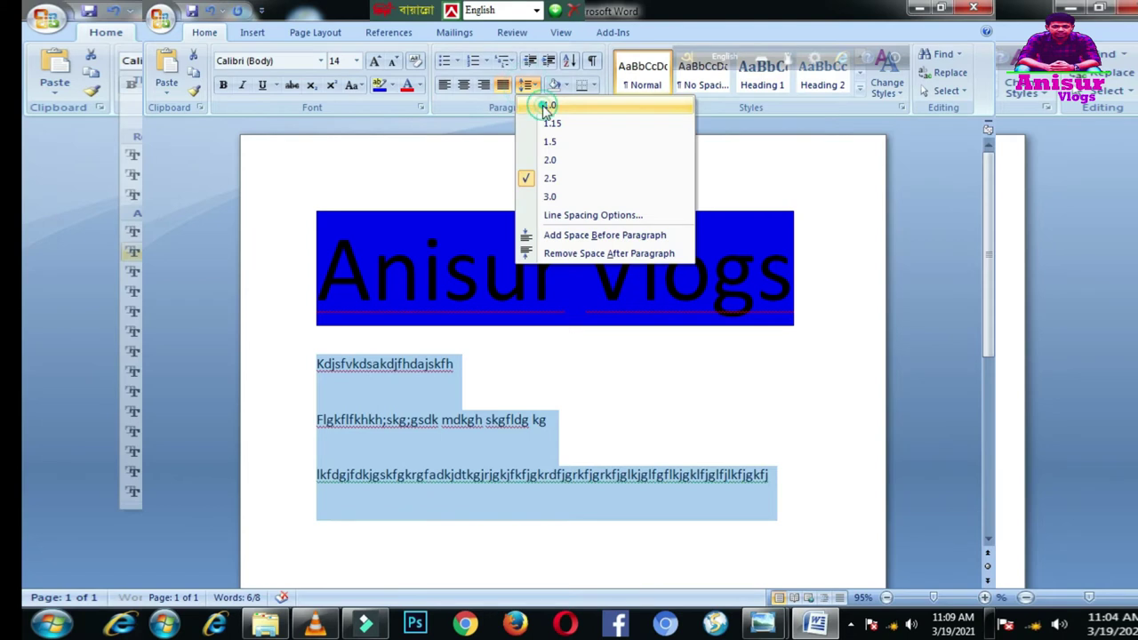
pyautogui.click(548, 106)
pyautogui.click(471, 407)
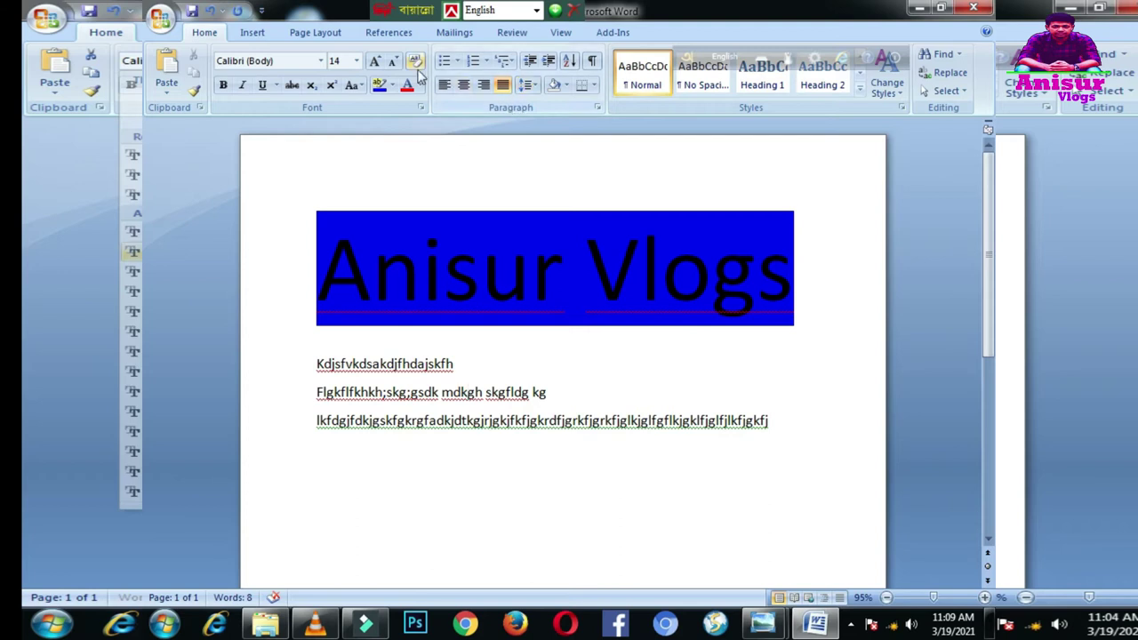
# Turn the three body lines into a diamond-bulleted list
pyautogui.moveTo(307, 364); pyautogui.dragTo(307, 421)
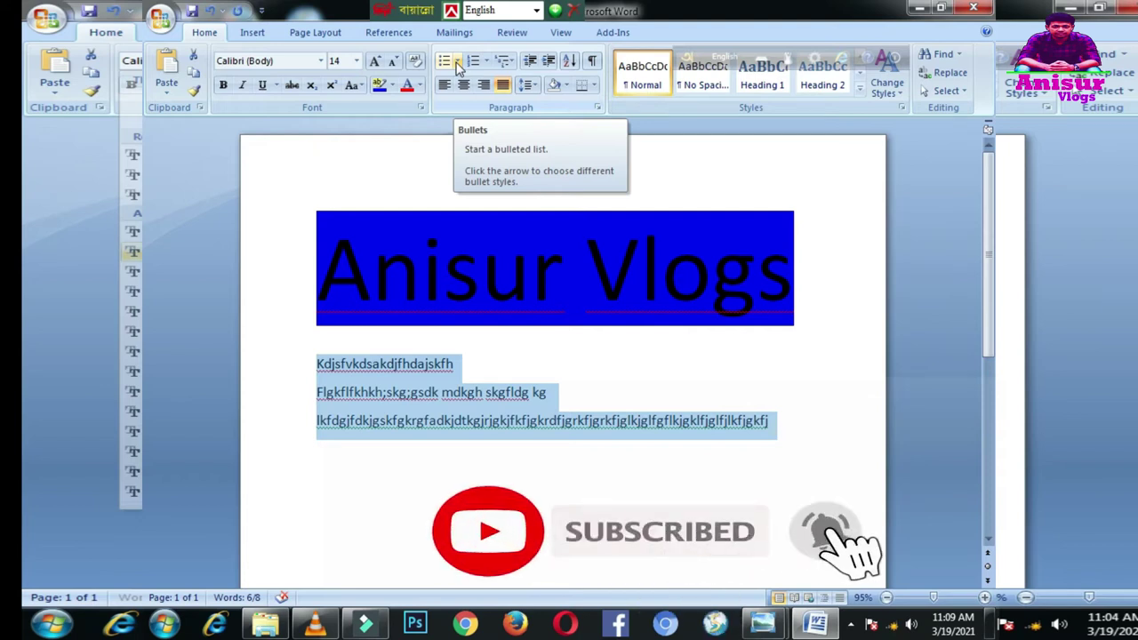
pyautogui.click(456, 62)
pyautogui.click(444, 59)
pyautogui.click(444, 59)
pyautogui.click(457, 62)
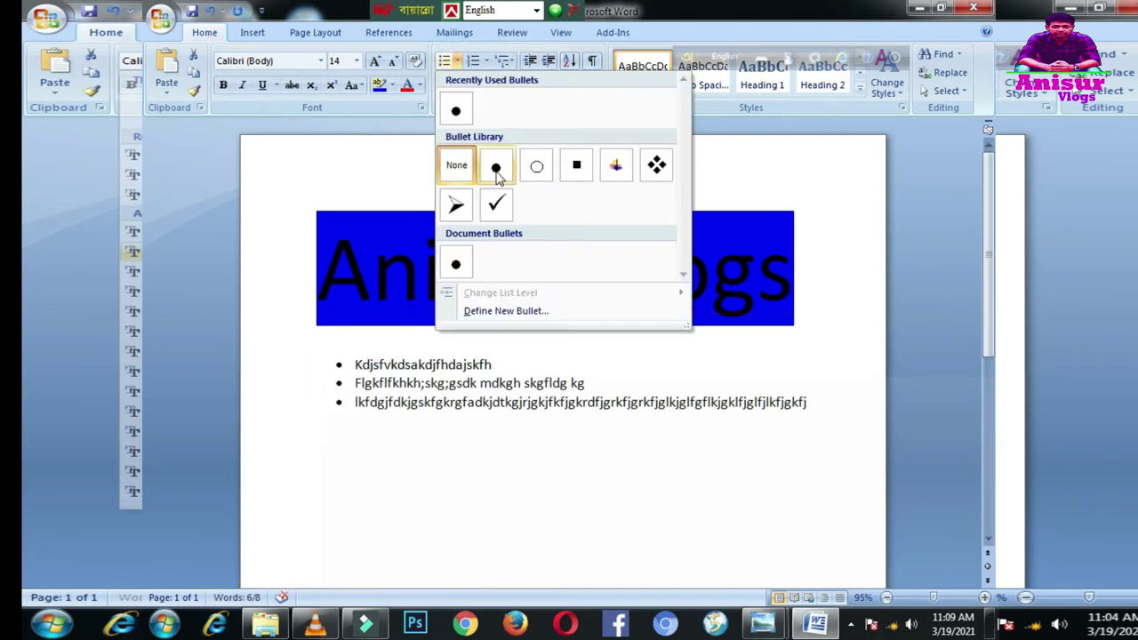
pyautogui.click(659, 163)
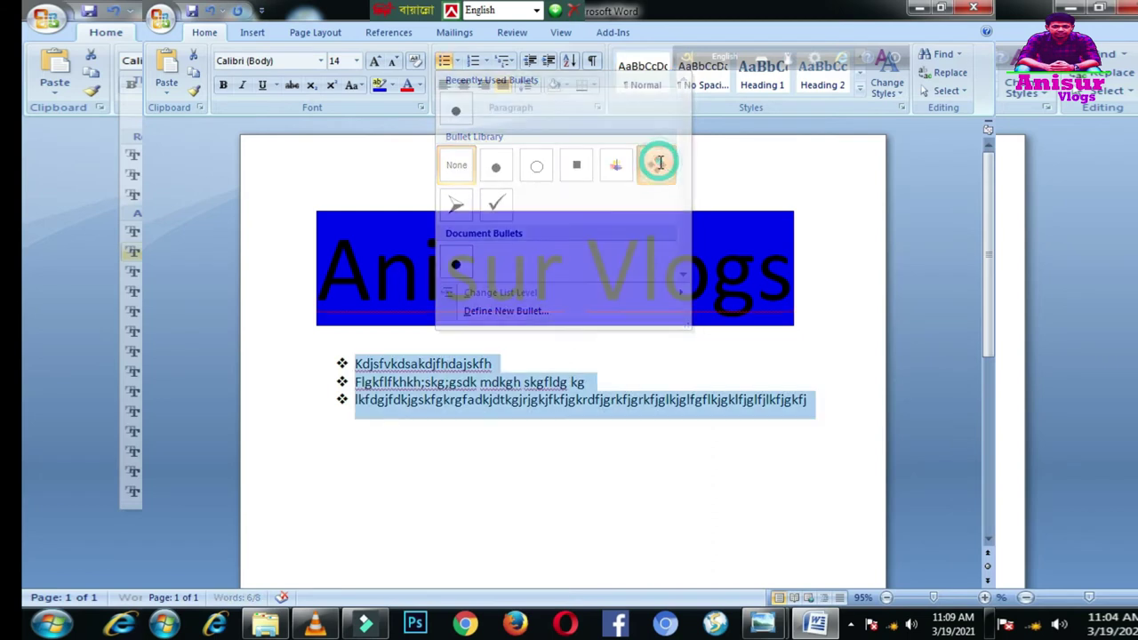
pyautogui.click(457, 383)
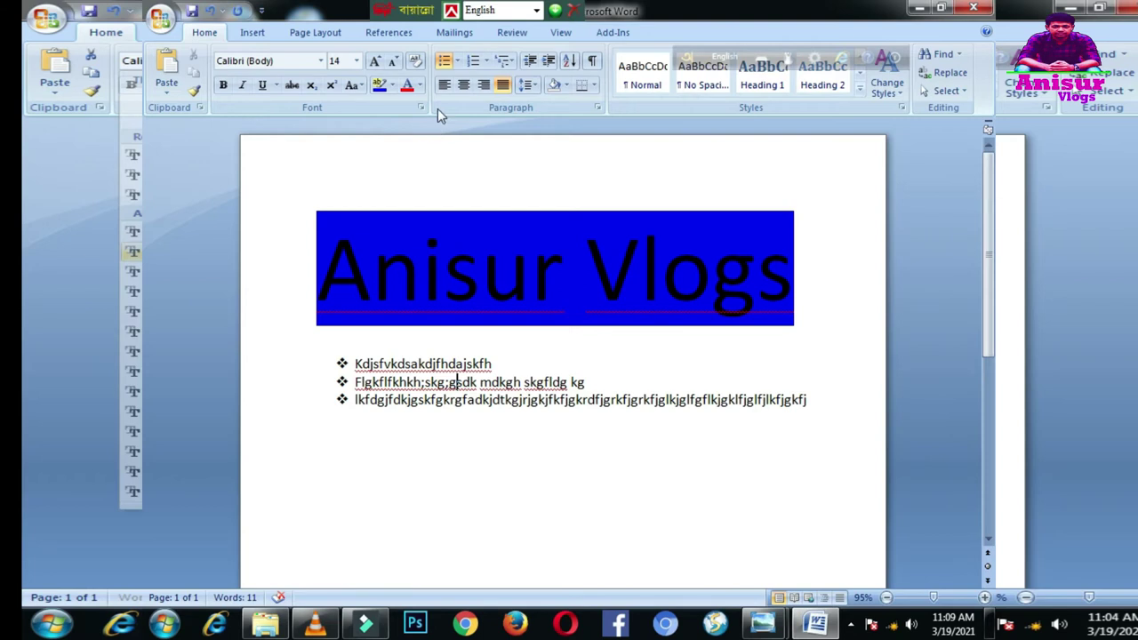
# Add an empty item and number the three lines i., ii., iii
pyautogui.click(823, 400)
pyautogui.press('Return')
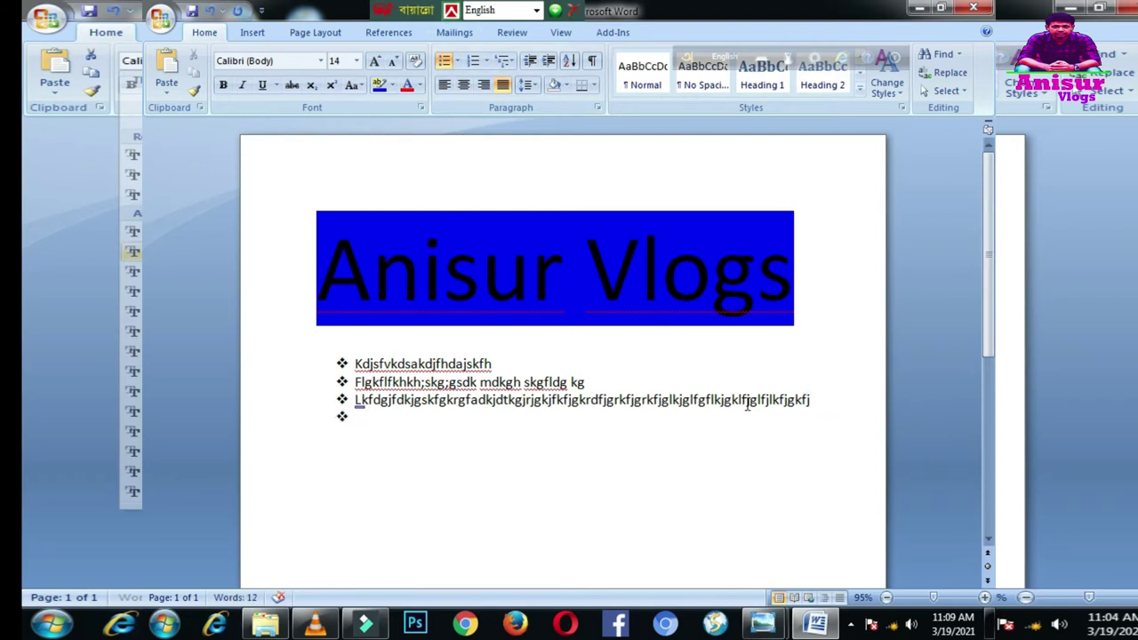
pyautogui.click(473, 61)
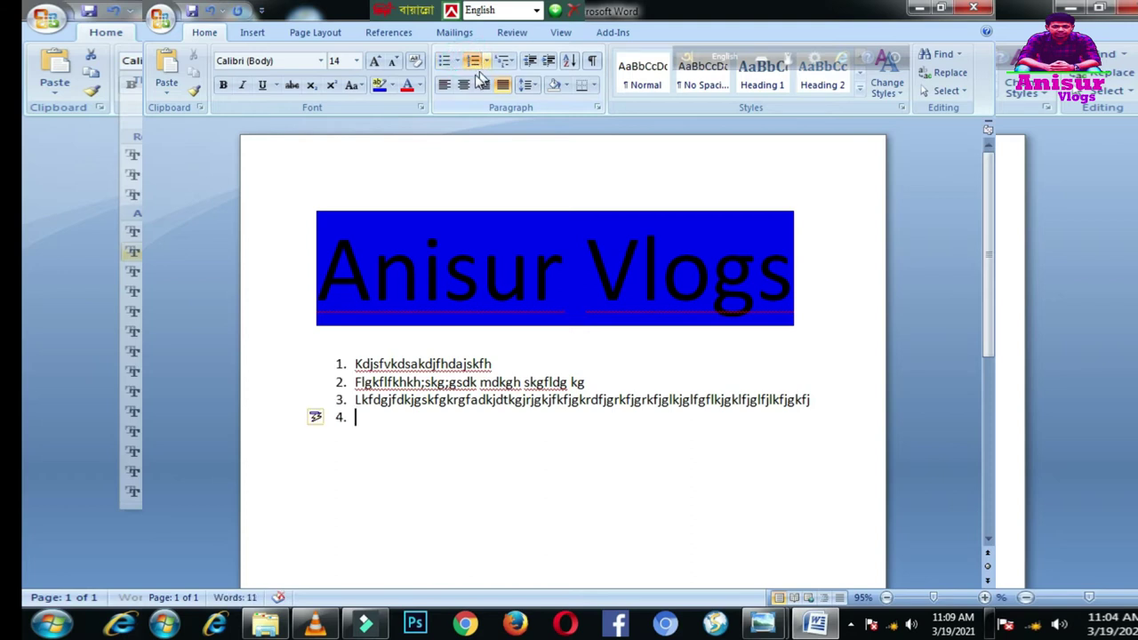
pyautogui.click(445, 60)
pyautogui.click(457, 61)
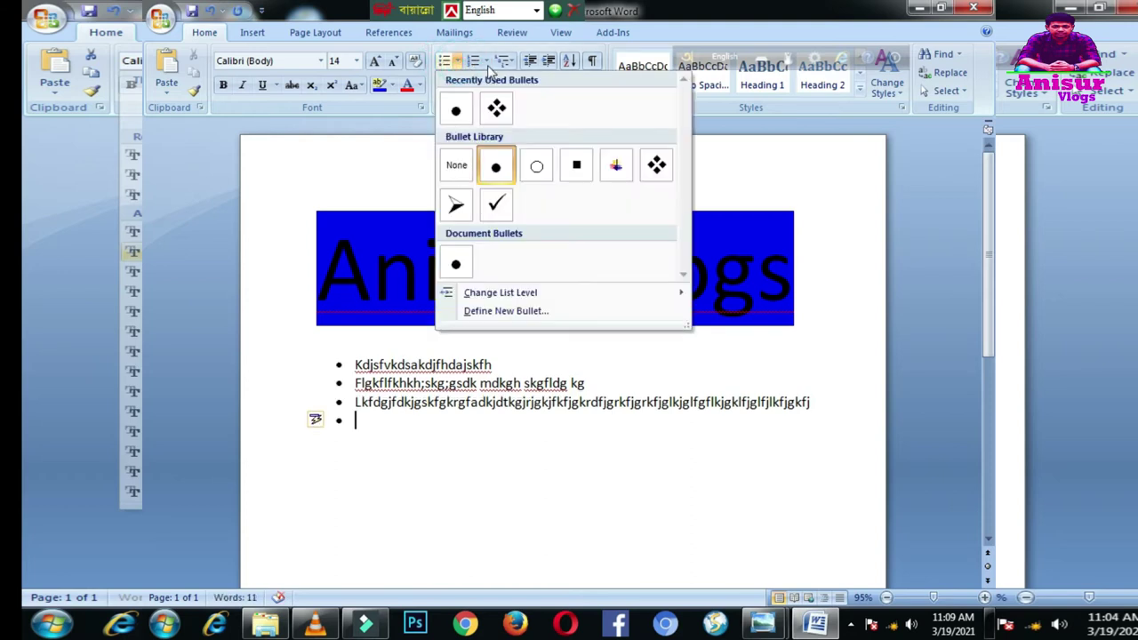
pyautogui.click(485, 62)
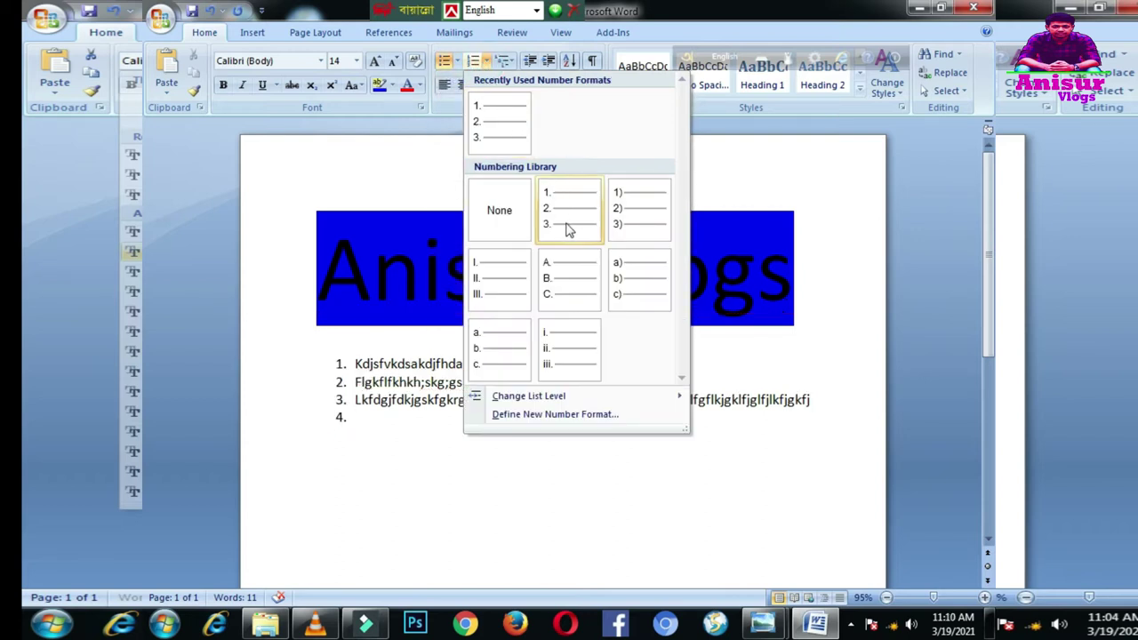
pyautogui.click(572, 338)
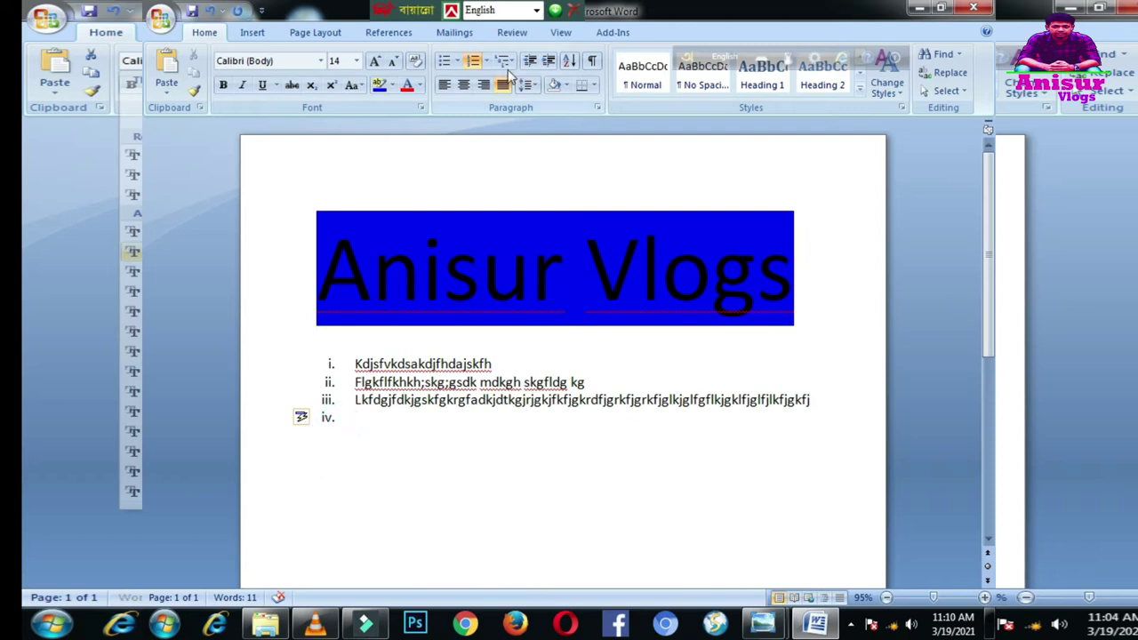
pyautogui.click(476, 67)
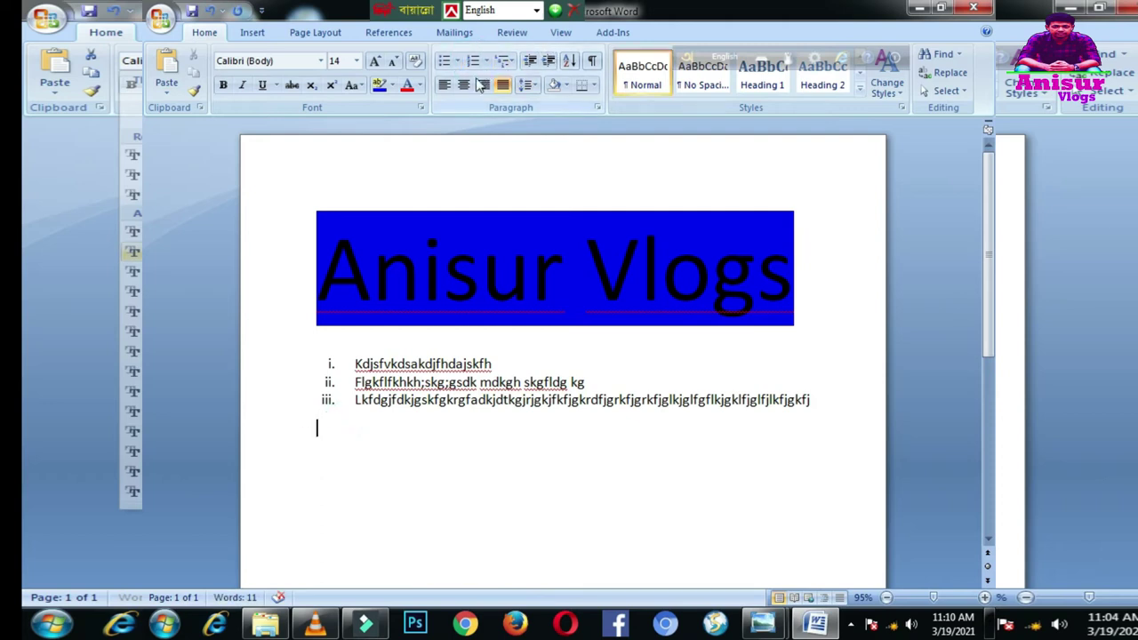
# Number the new empty line 1. with the 1./1.1./1.1.1. multilevel style
pyautogui.click(503, 62)
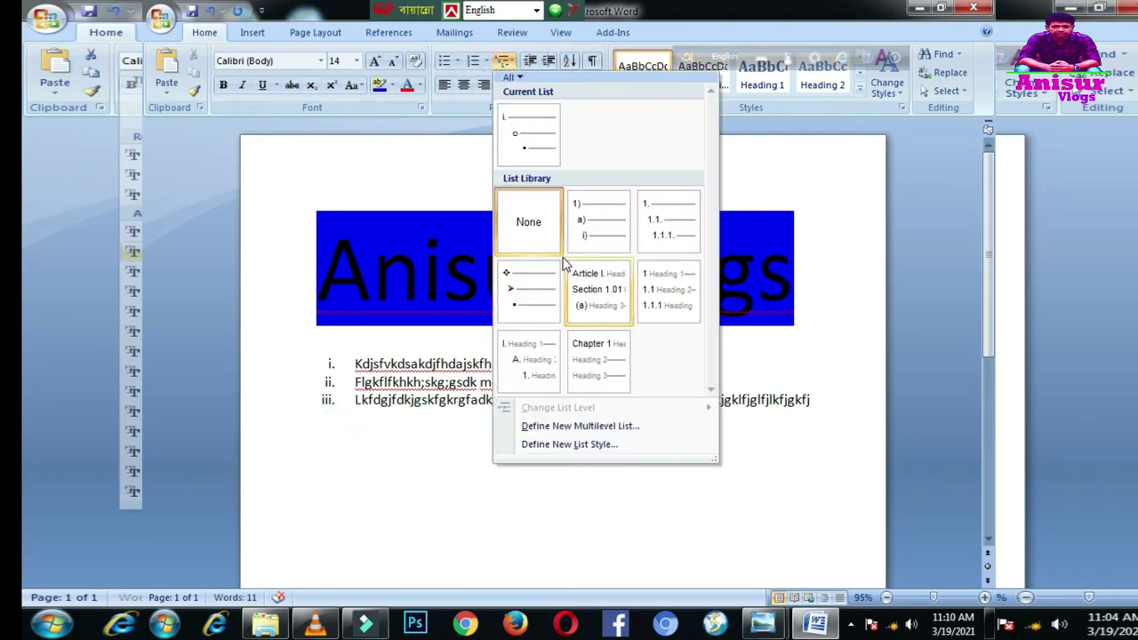
pyautogui.moveTo(608, 281)
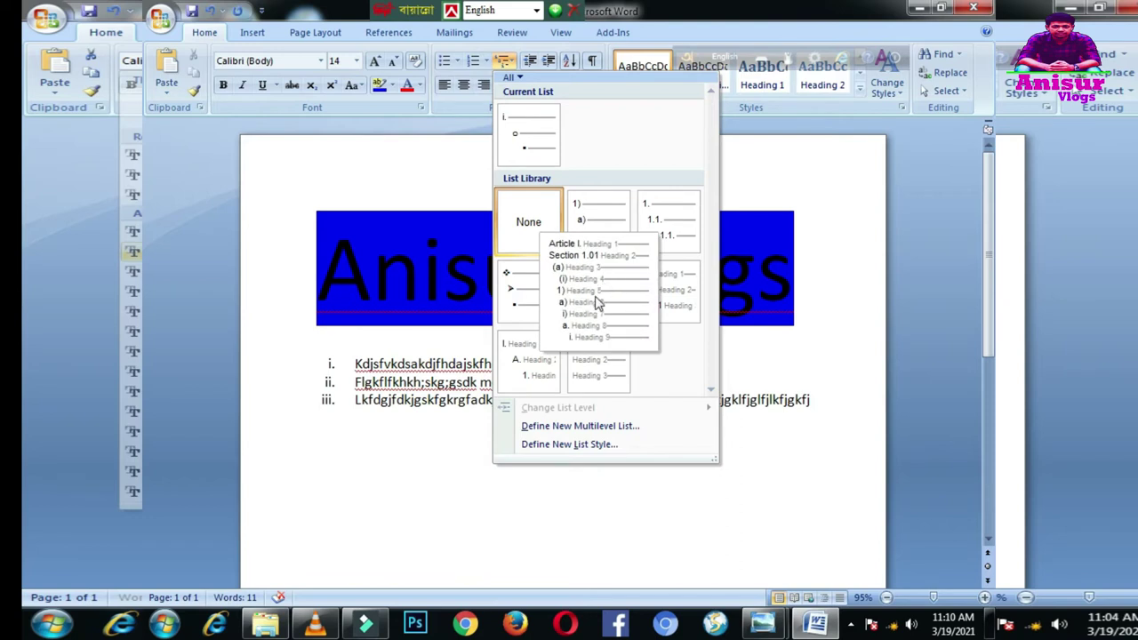
pyautogui.moveTo(615, 333)
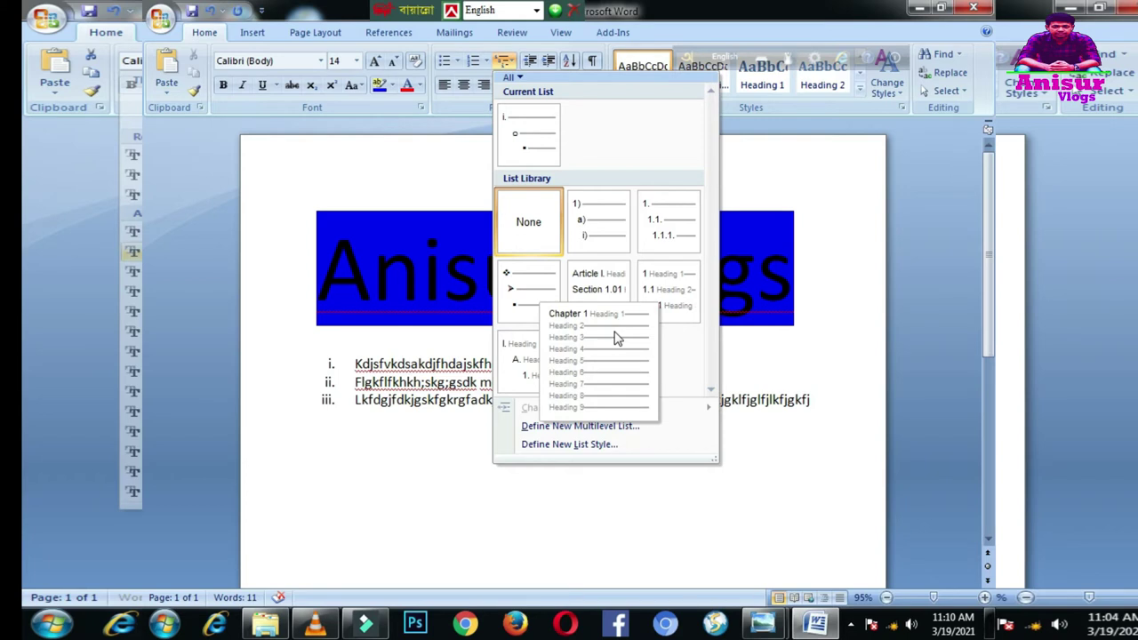
pyautogui.click(650, 244)
pyautogui.click(438, 400)
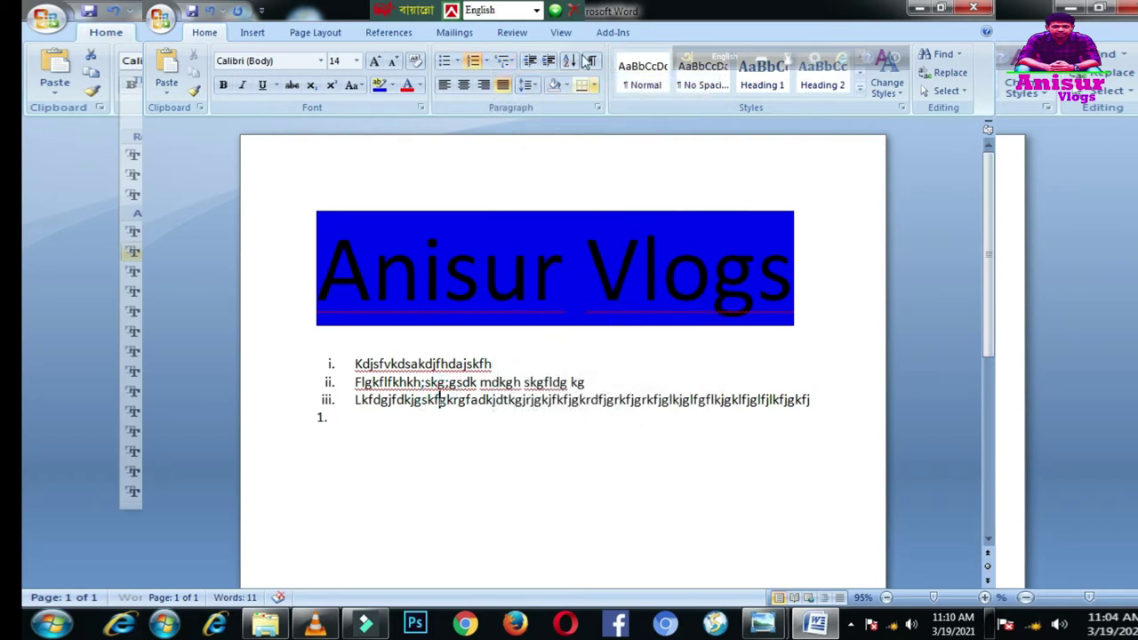
pyautogui.click(501, 71)
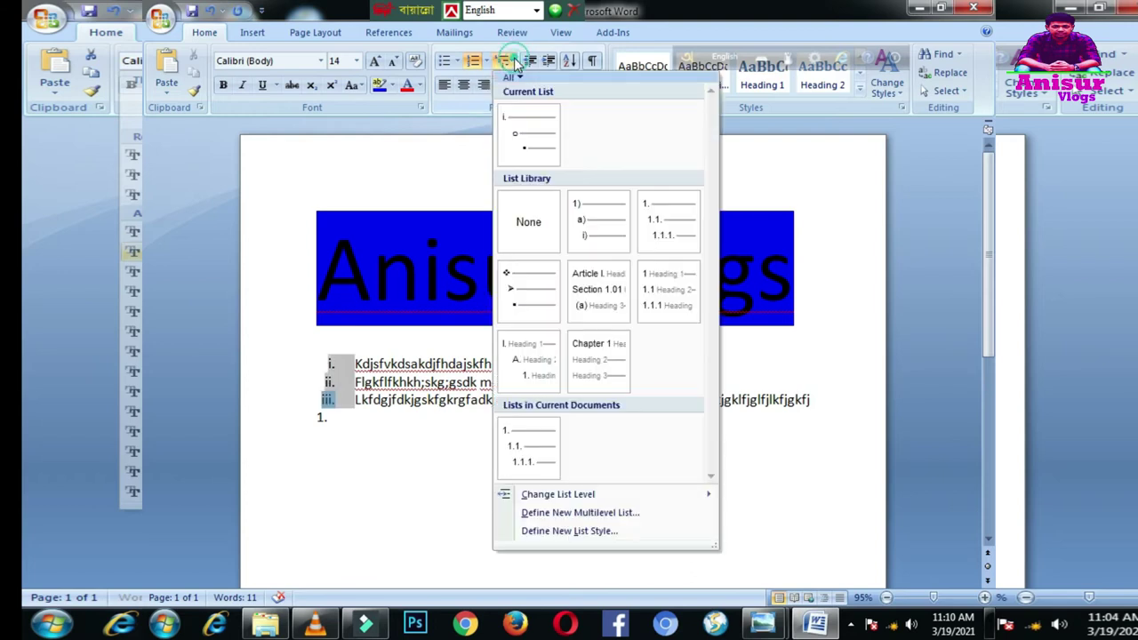
pyautogui.moveTo(587, 222)
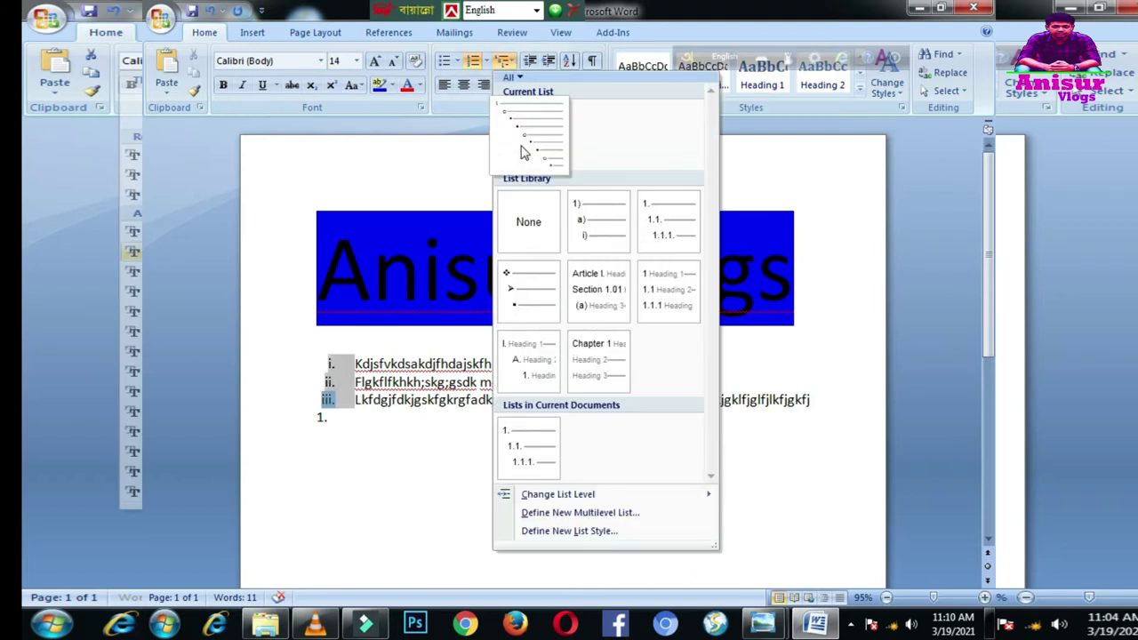
pyautogui.click(521, 149)
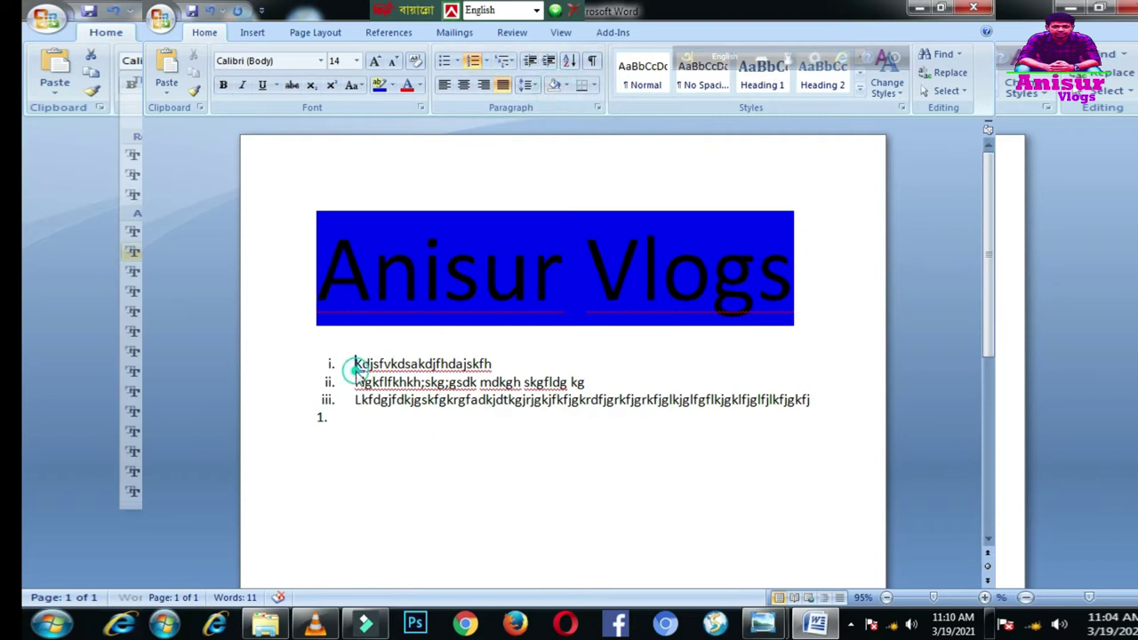
# Select the three list lines and try left and bottom borders on them
pyautogui.moveTo(354, 365); pyautogui.dragTo(513, 411)
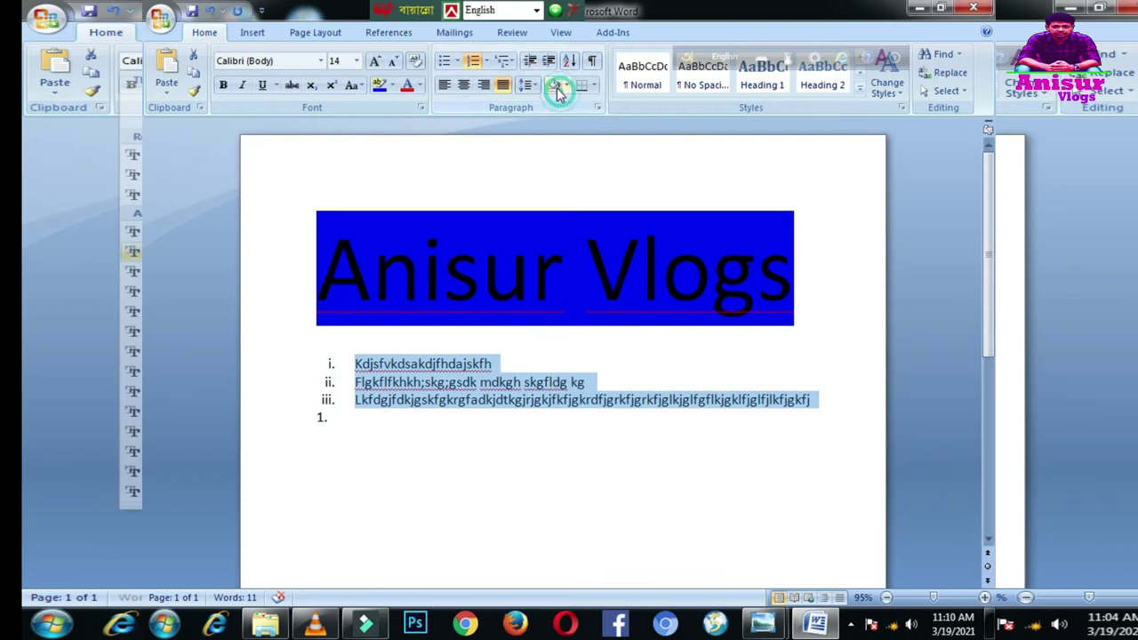
pyautogui.click(591, 87)
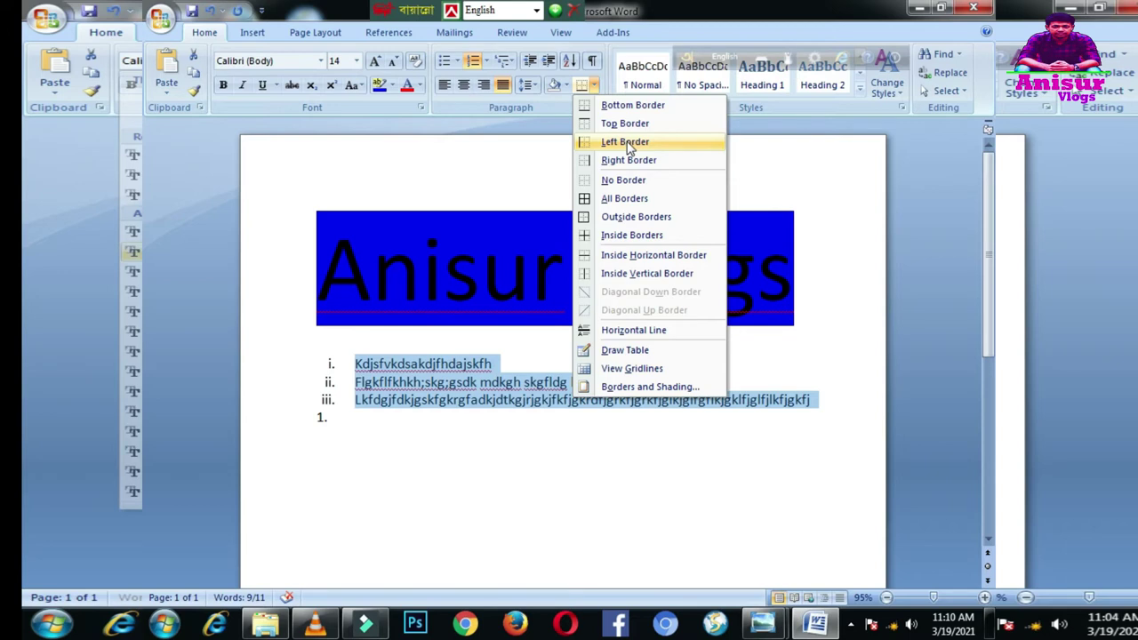
pyautogui.click(627, 143)
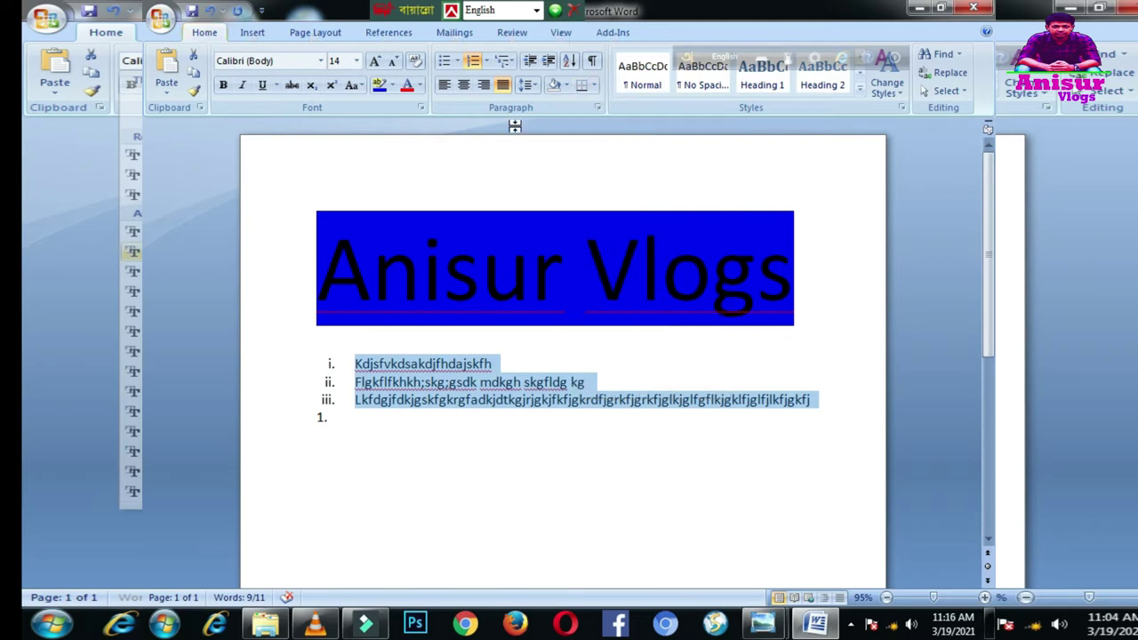
pyautogui.click(593, 86)
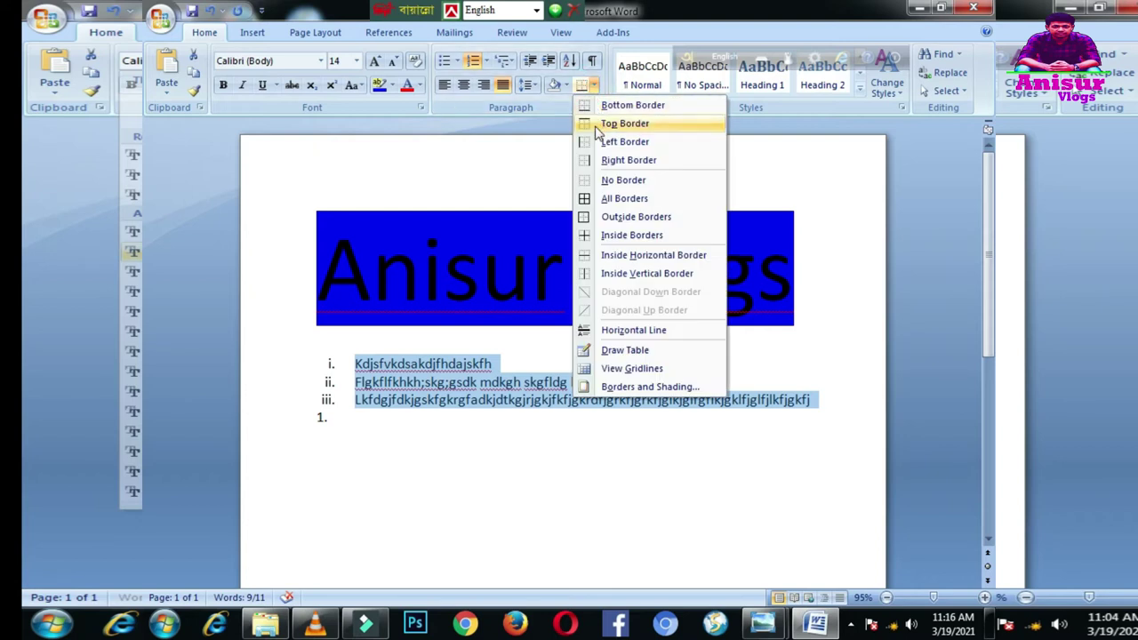
pyautogui.click(604, 108)
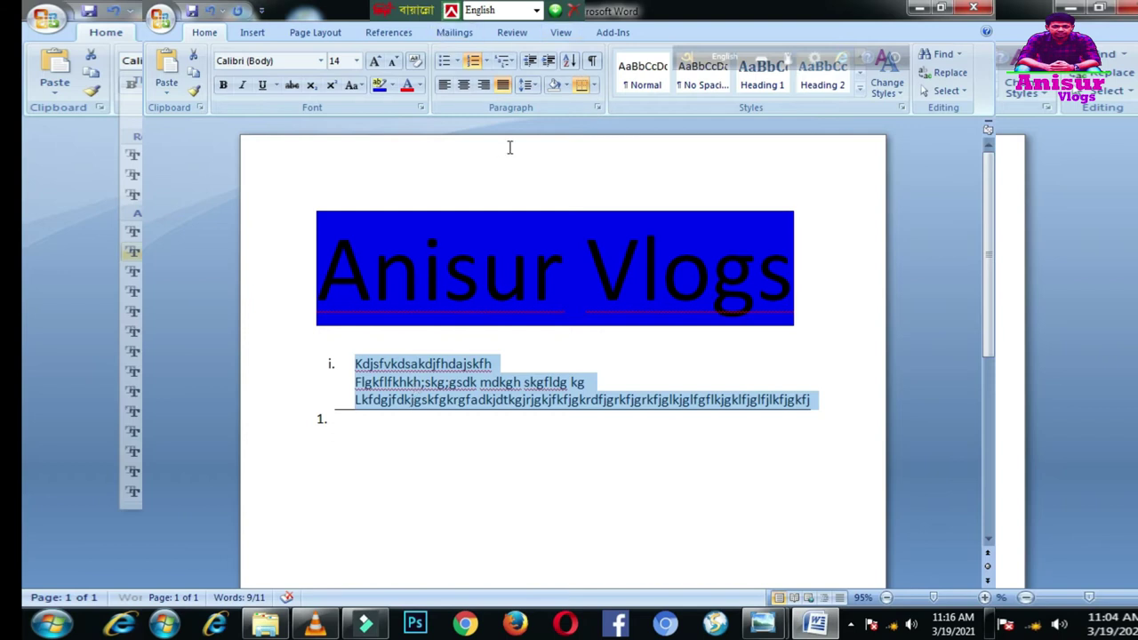
# Replace the bottom border with an Outside Borders box around the three lines
pyautogui.click(581, 85)
pyautogui.click(594, 89)
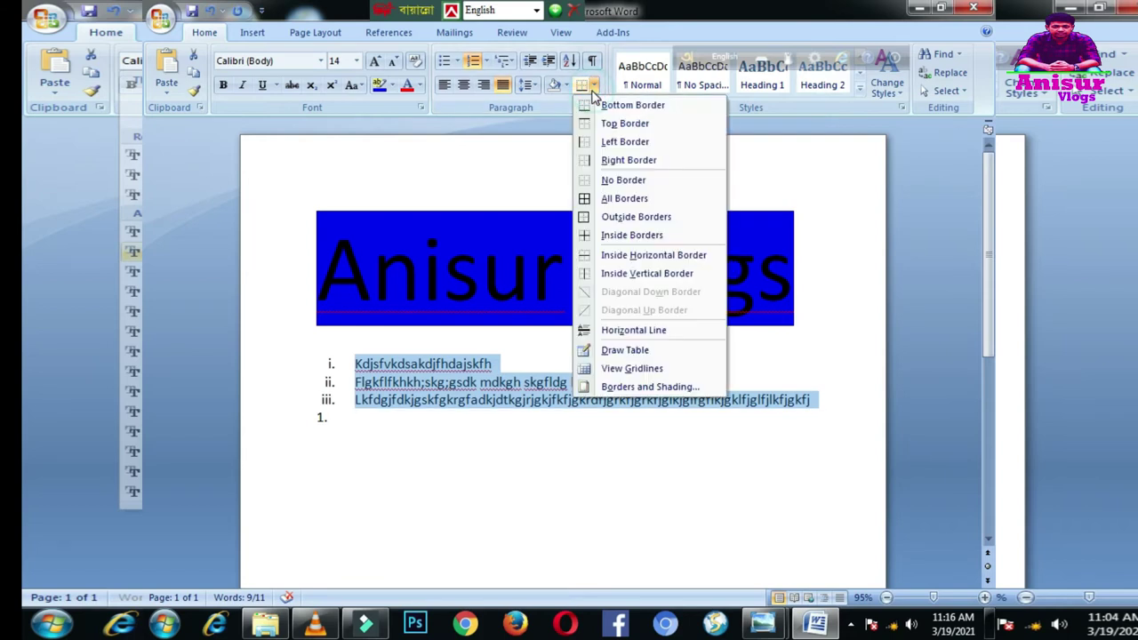
pyautogui.click(601, 218)
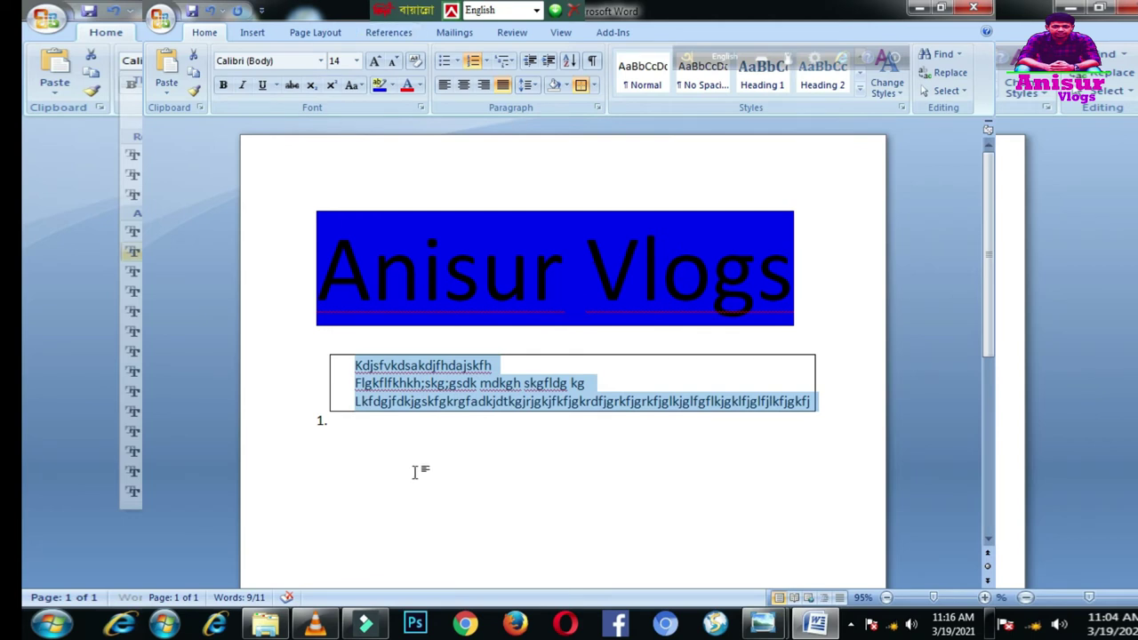
pyautogui.click(447, 365)
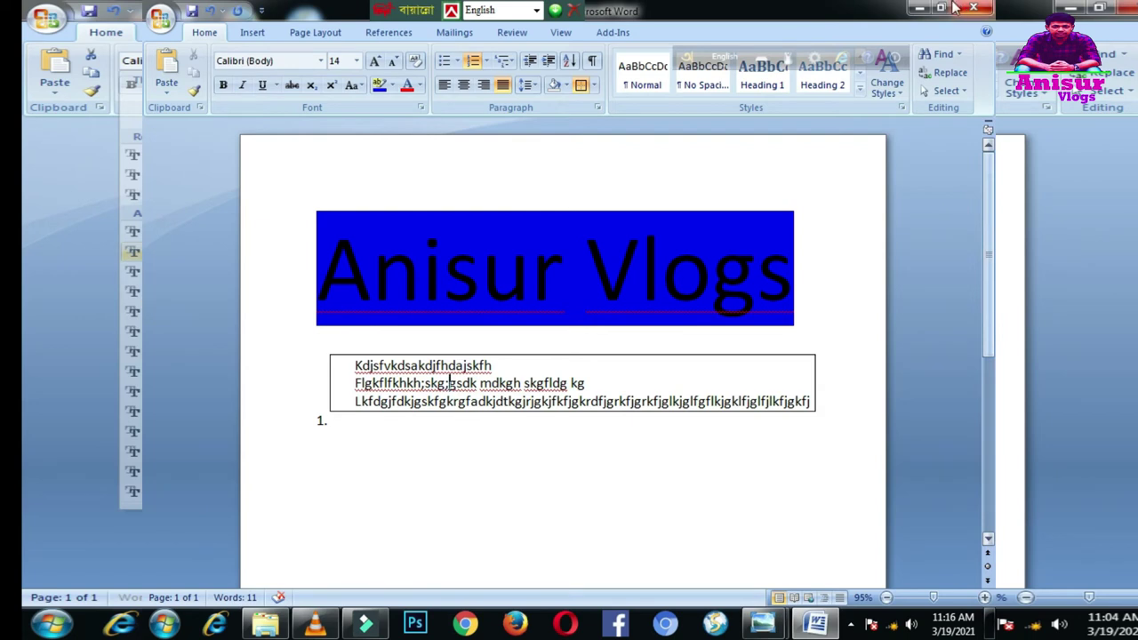
pyautogui.click(592, 86)
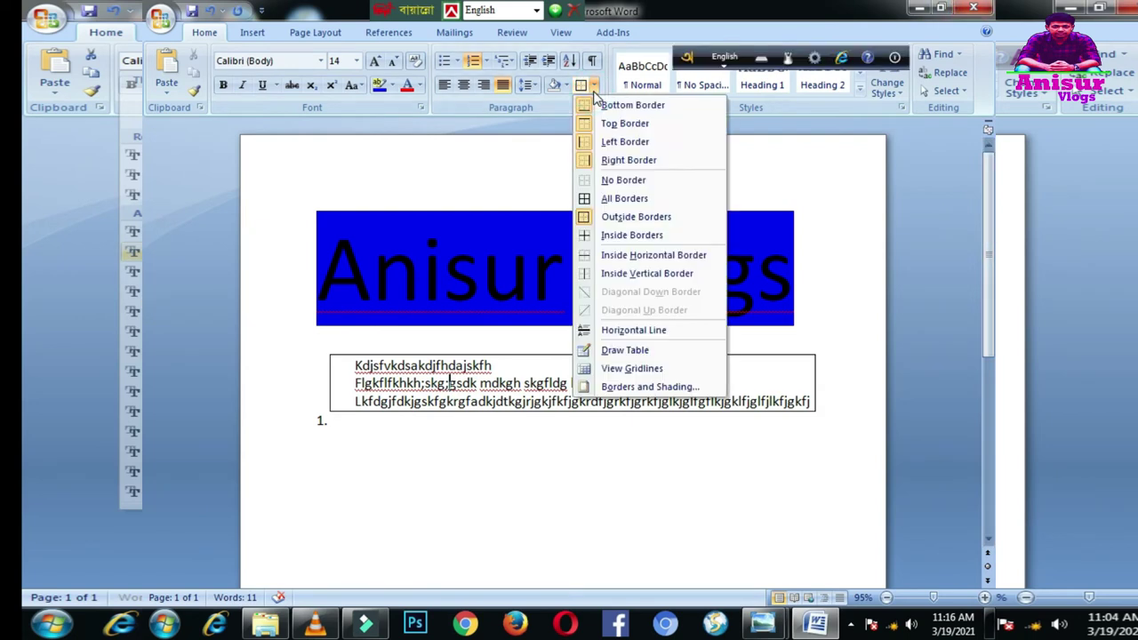
# Draw a table by hand around the blue title banner
pyautogui.click(625, 352)
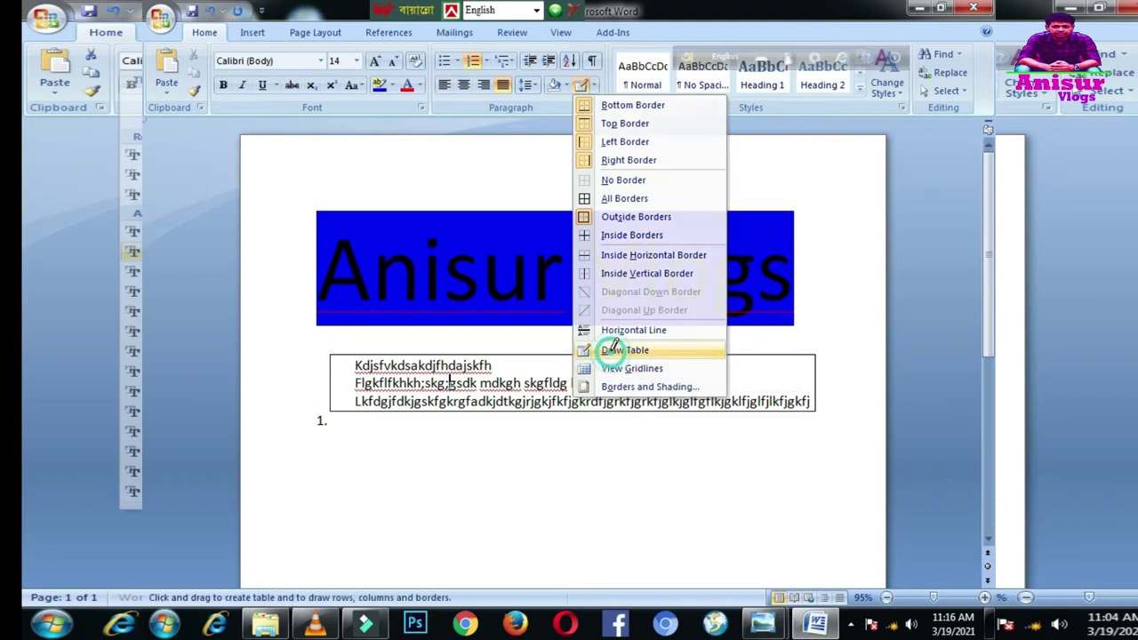
pyautogui.moveTo(305, 330)
pyautogui.mouseDown()
pyautogui.moveTo(840, 291)
pyautogui.moveTo(811, 202)
pyautogui.mouseUp()
pyautogui.press('Escape')
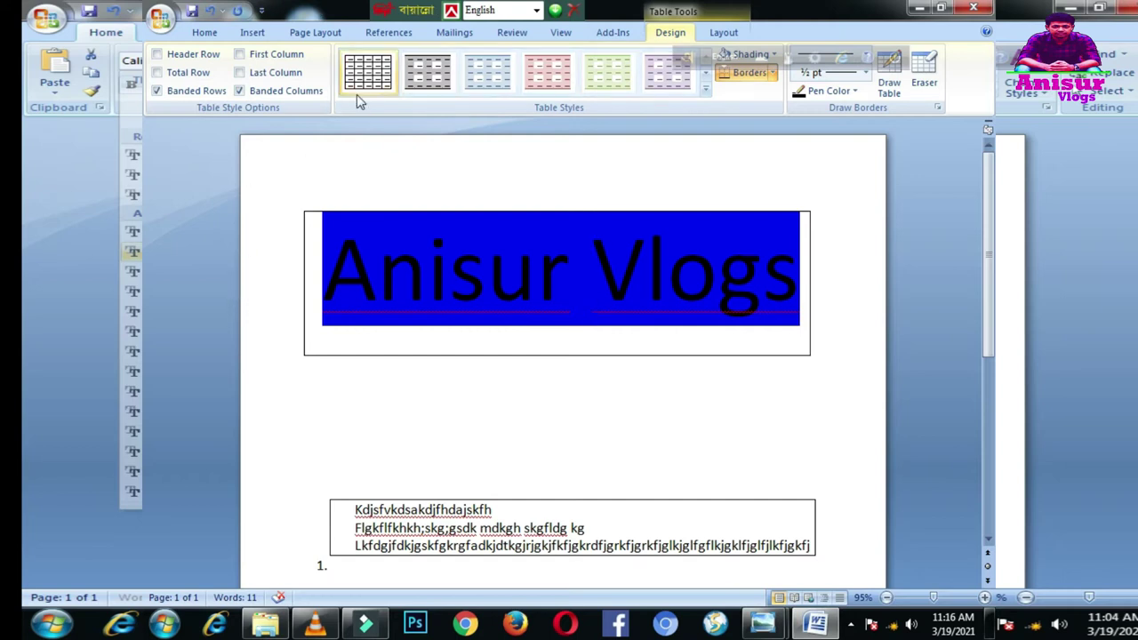
# Give the banner table the grey style after trying plain, second and pink styles
pyautogui.click(382, 84)
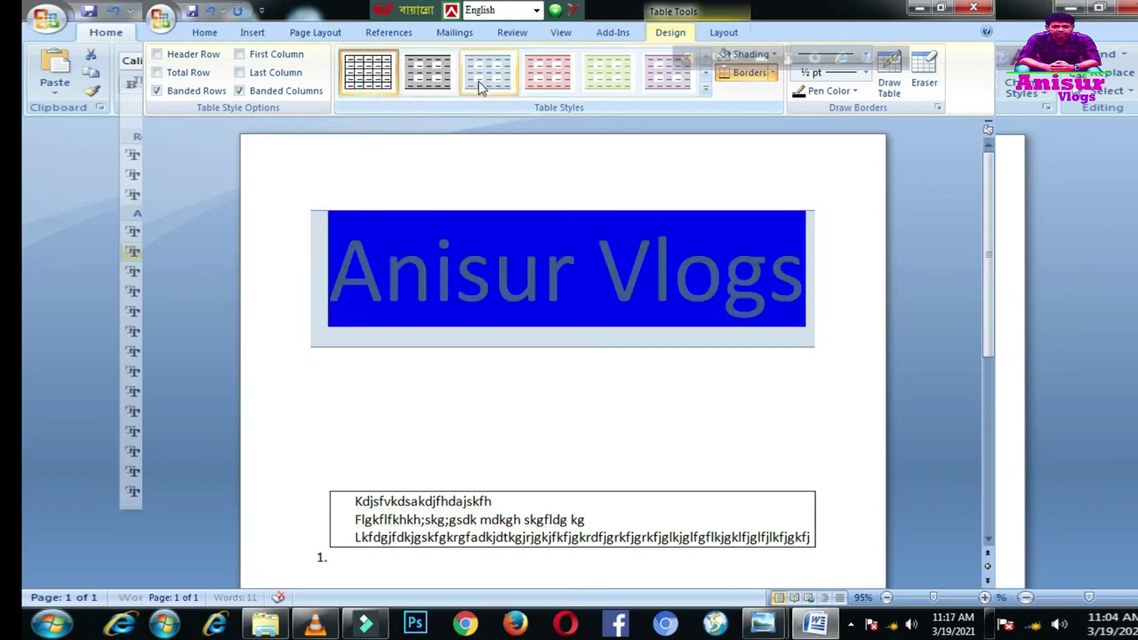
pyautogui.click(416, 81)
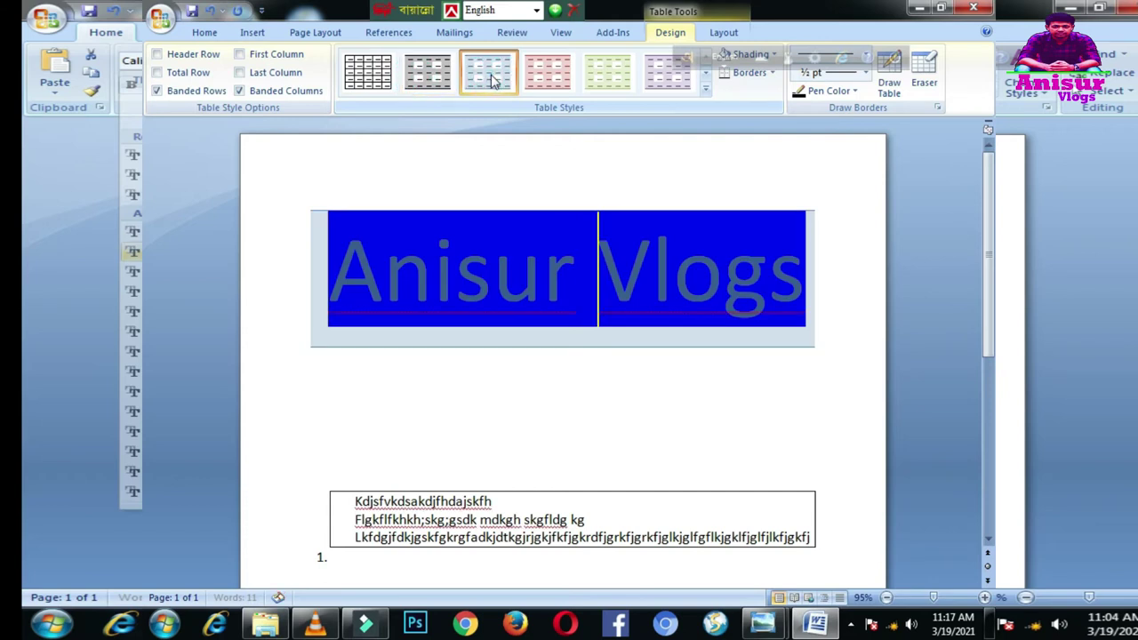
pyautogui.click(533, 80)
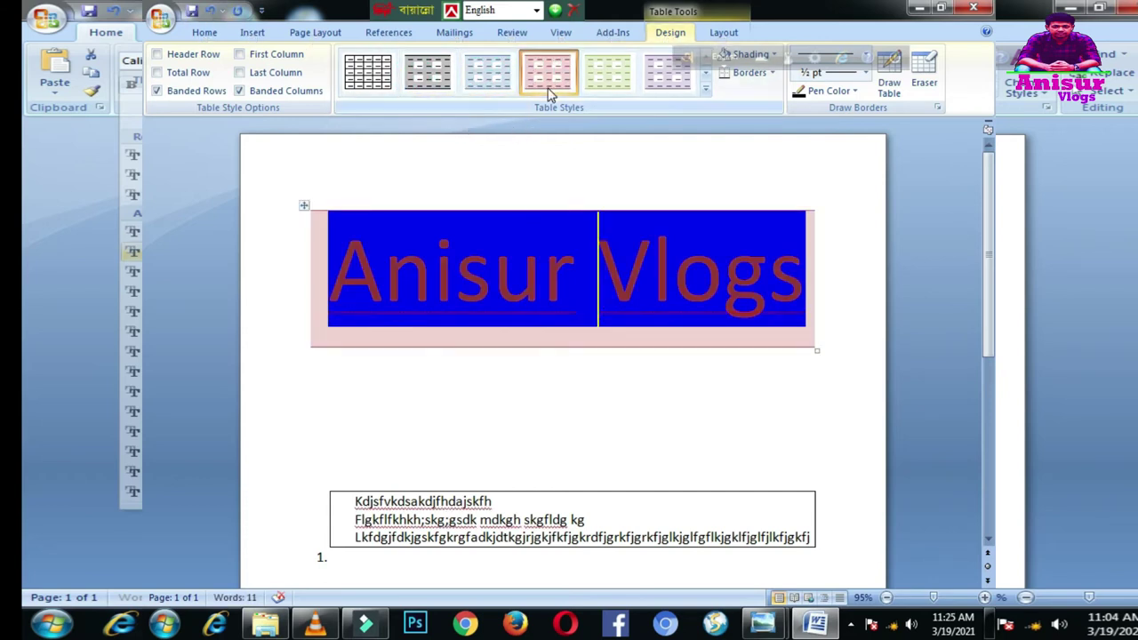
pyautogui.click(429, 85)
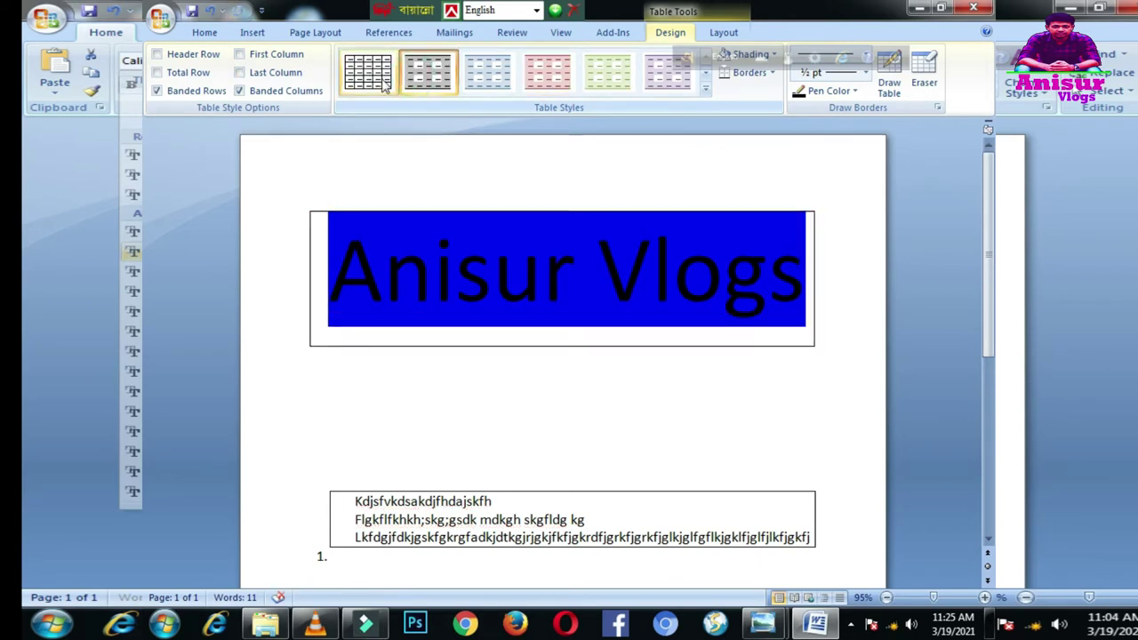
pyautogui.click(437, 516)
pyautogui.moveTo(342, 498); pyautogui.dragTo(729, 551)
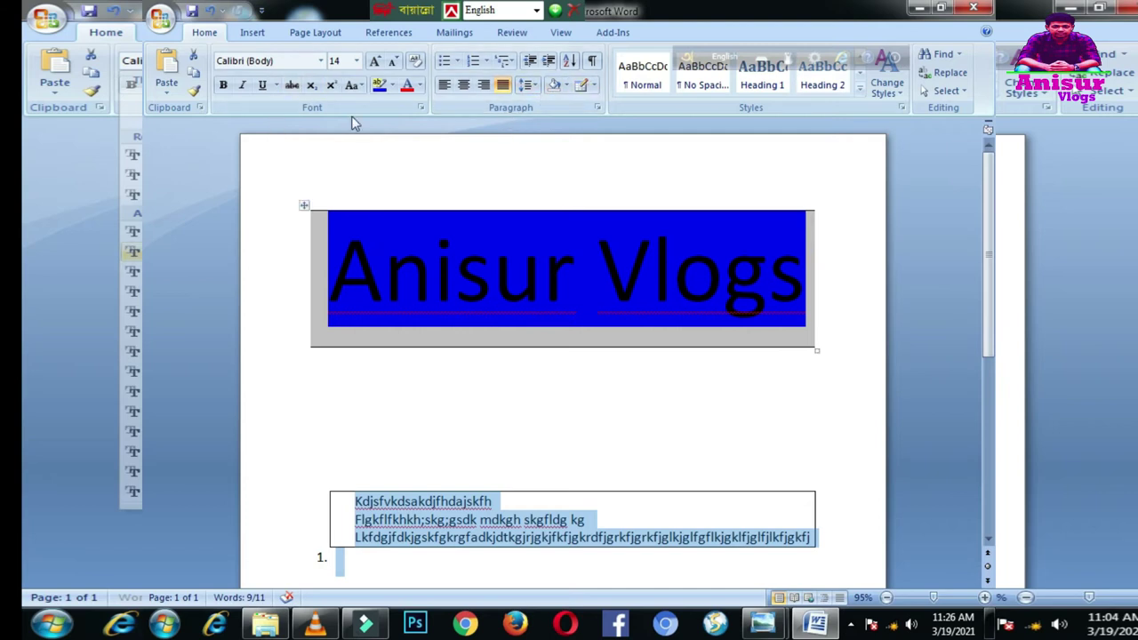
# Return to the Home tab and open the Borders options for the selected lines
pyautogui.click(242, 34)
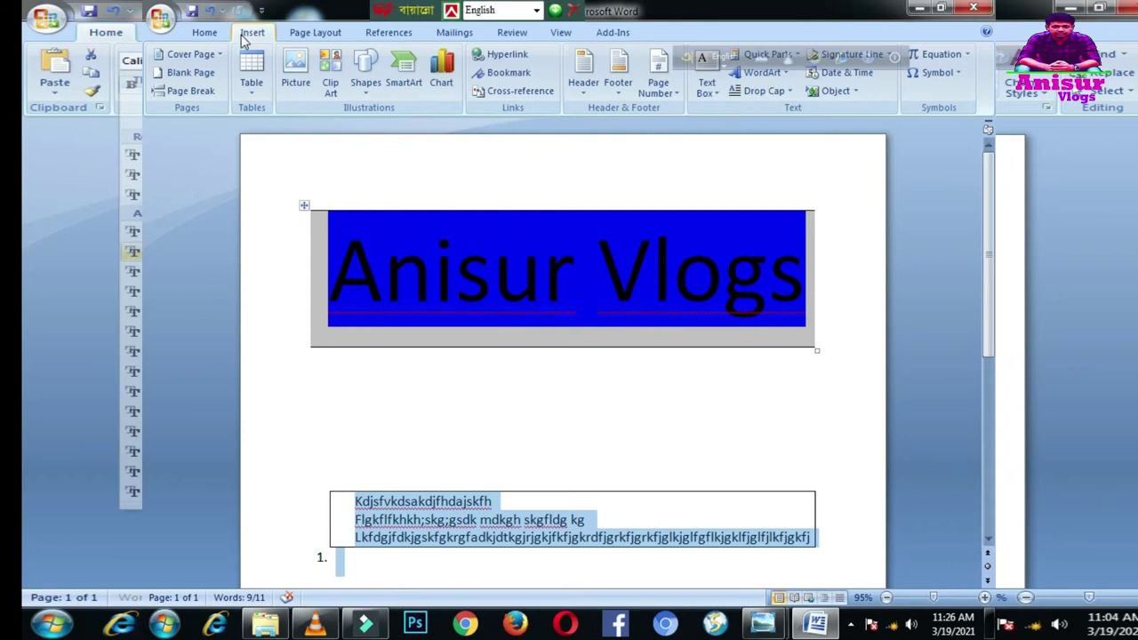
pyautogui.click(207, 33)
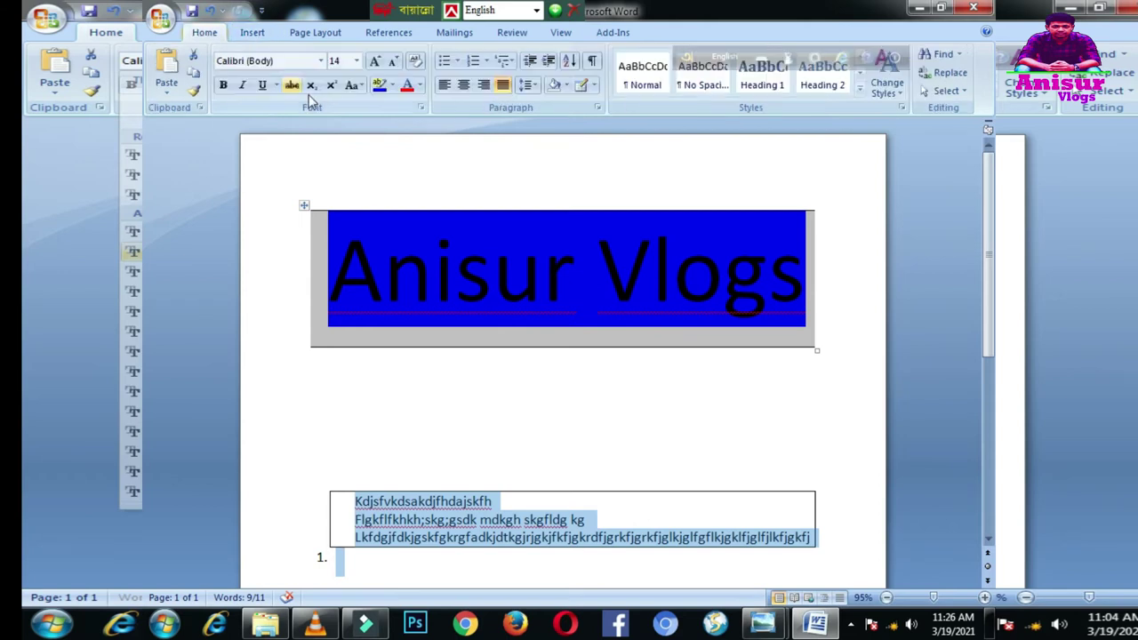
pyautogui.click(577, 89)
pyautogui.click(581, 89)
pyautogui.click(587, 89)
pyautogui.click(592, 87)
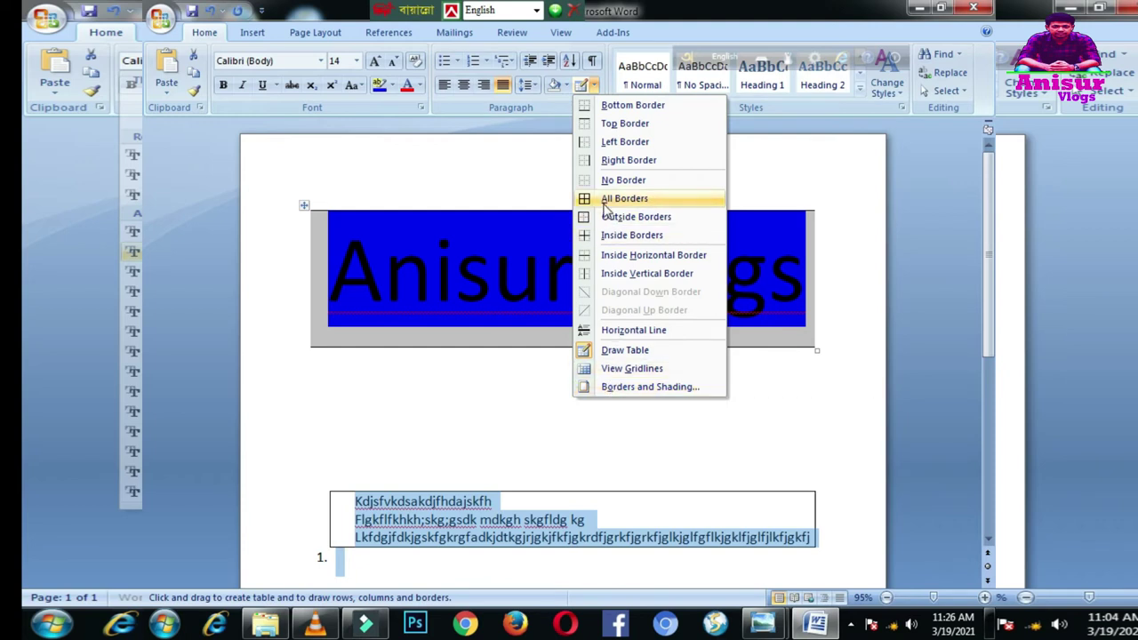
# Restyle the selected lines as Normal, then No Spacing, and select the banner title
pyautogui.click(631, 68)
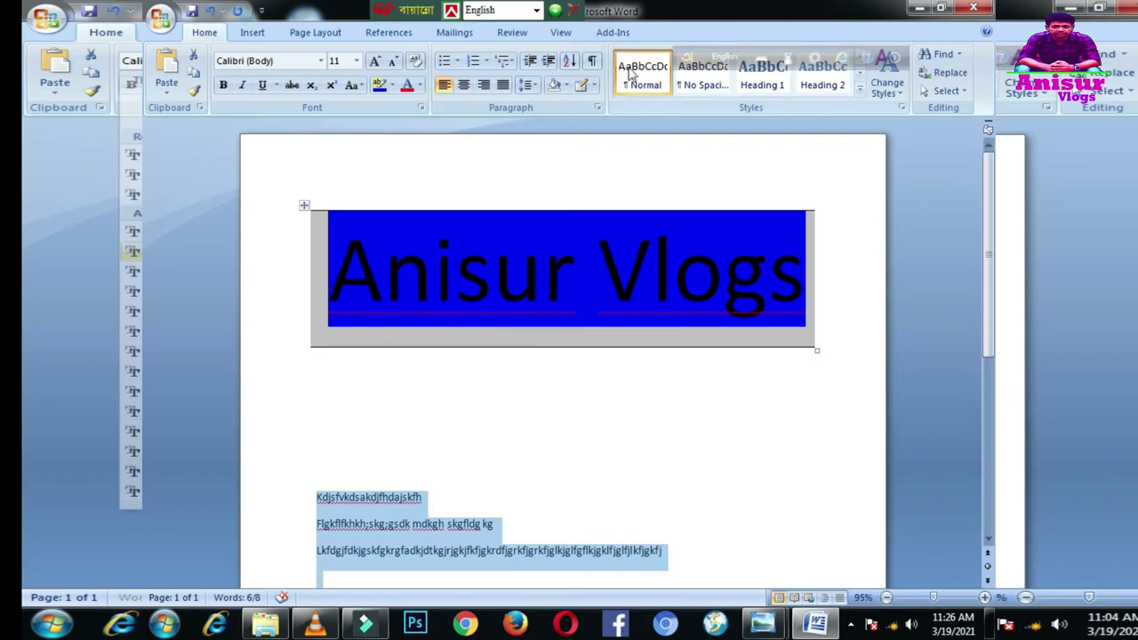
pyautogui.click(683, 87)
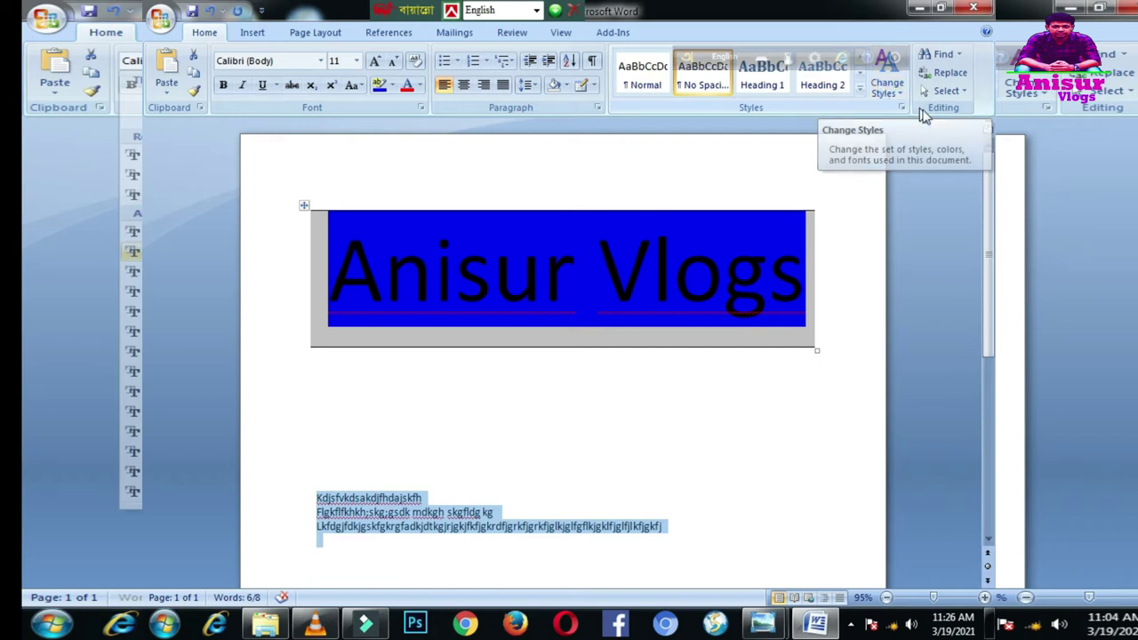
pyautogui.click(896, 86)
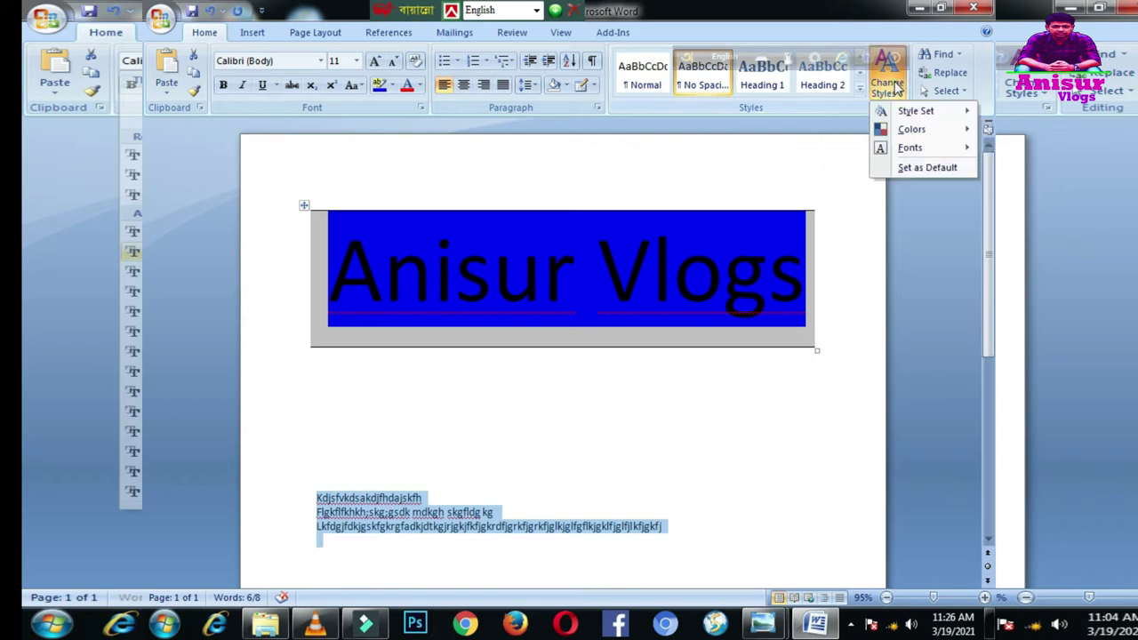
pyautogui.click(540, 284)
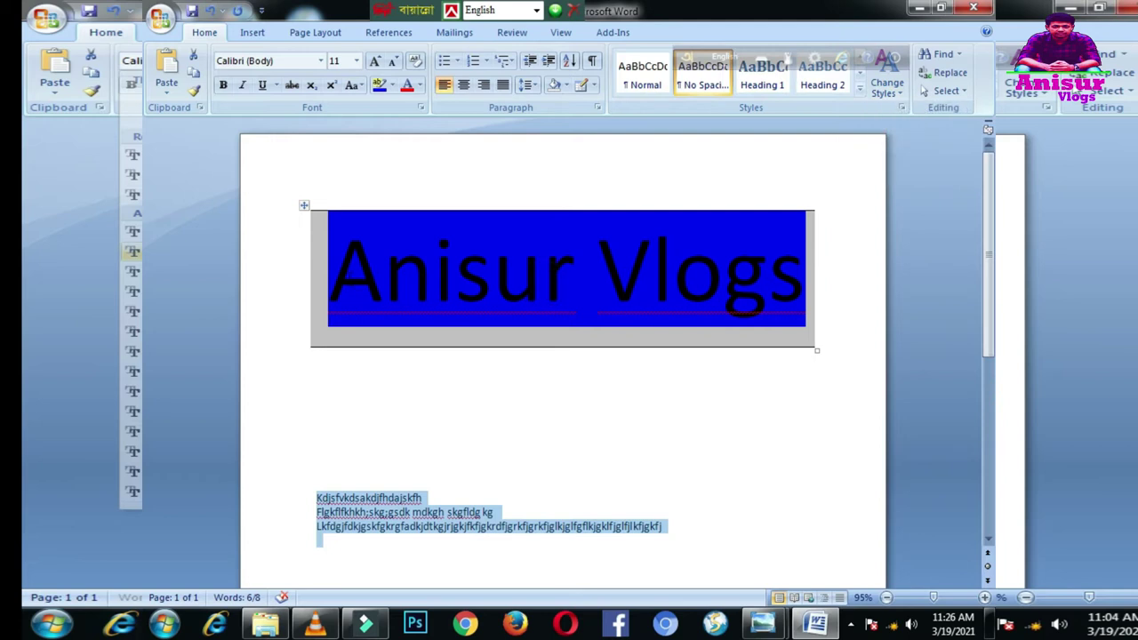
pyautogui.moveTo(336, 266); pyautogui.dragTo(708, 281)
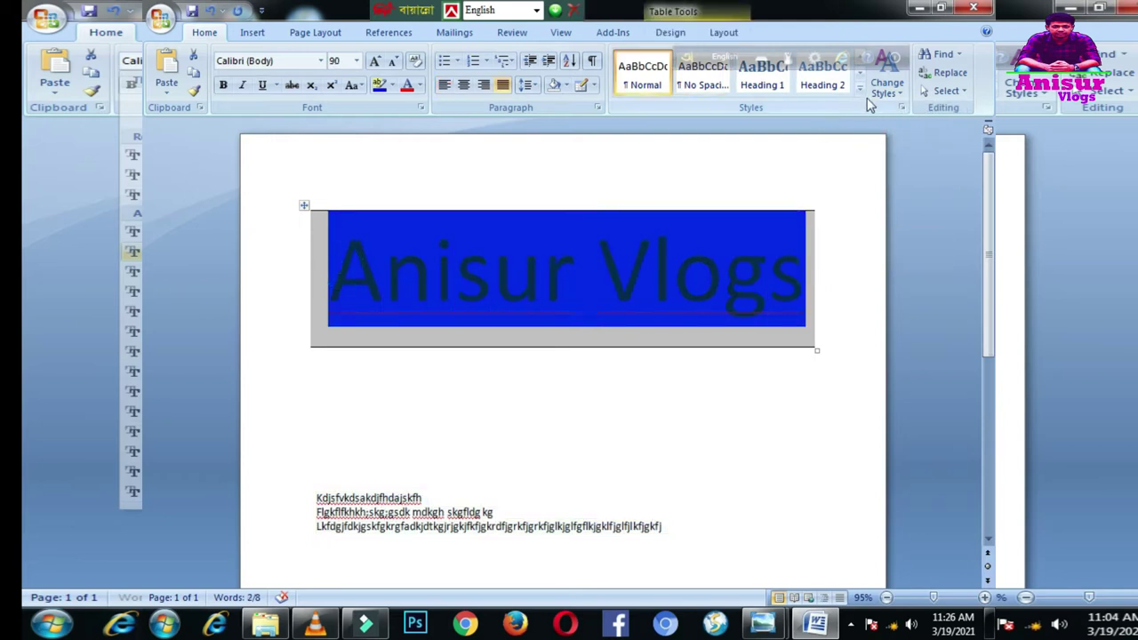
# Apply the Elegant style set, then bring up the Change Styles options again
pyautogui.click(887, 86)
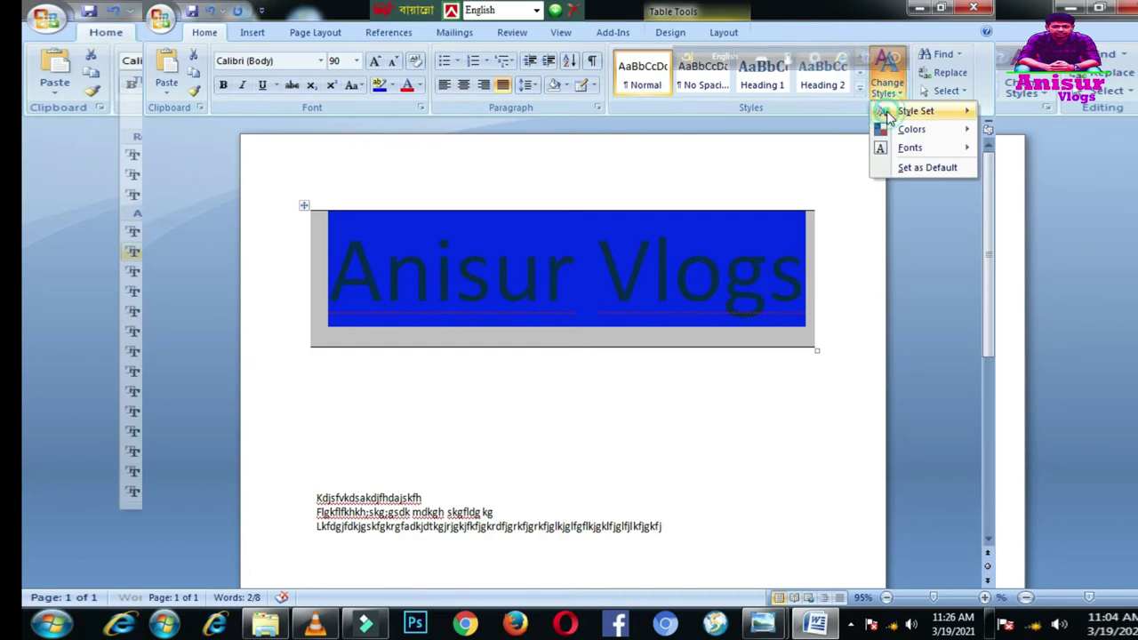
pyautogui.moveTo(887, 116)
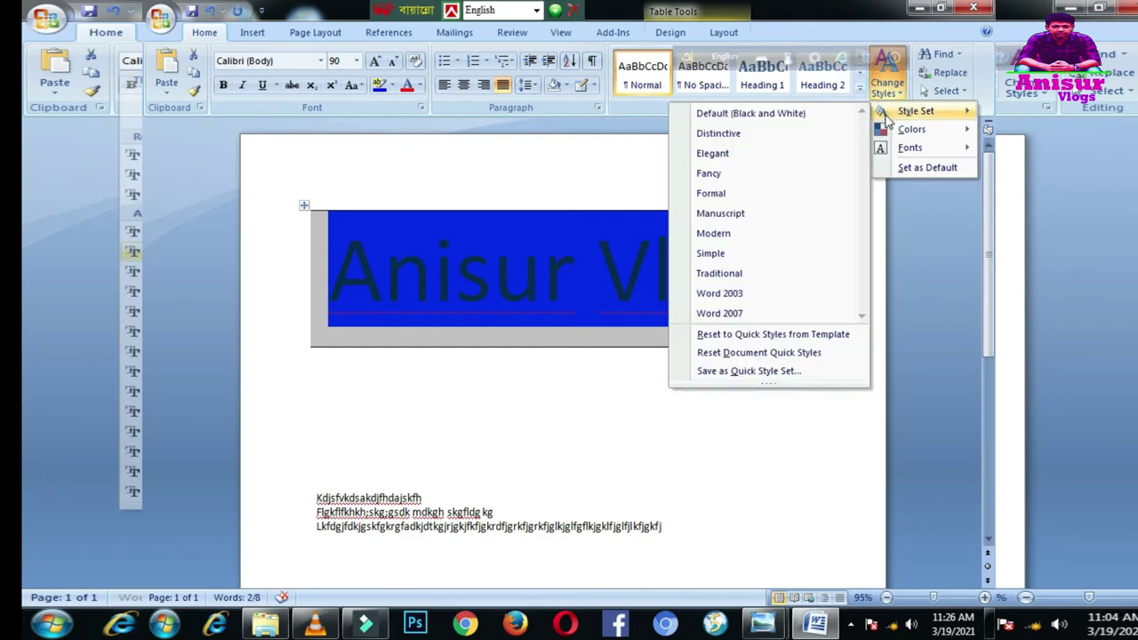
pyautogui.click(721, 155)
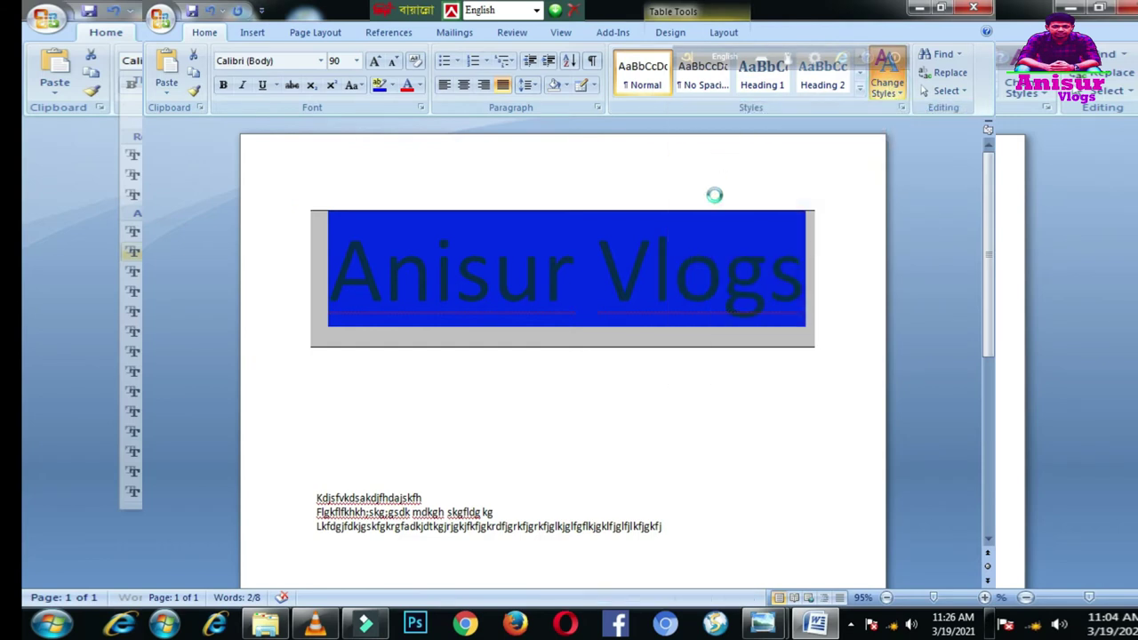
pyautogui.click(668, 298)
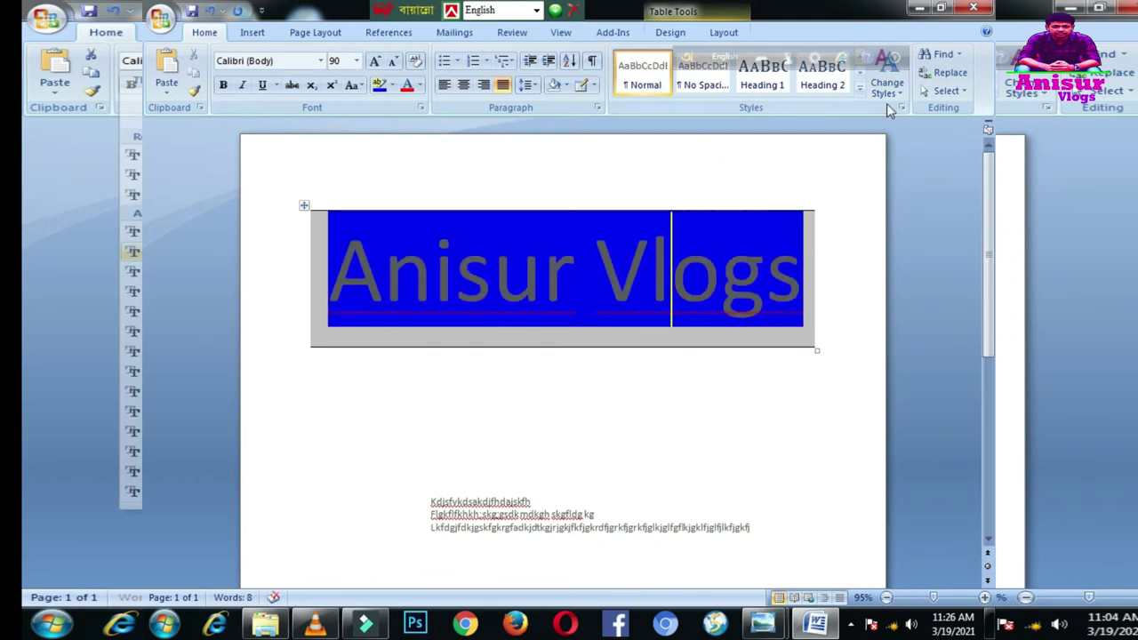
pyautogui.click(888, 89)
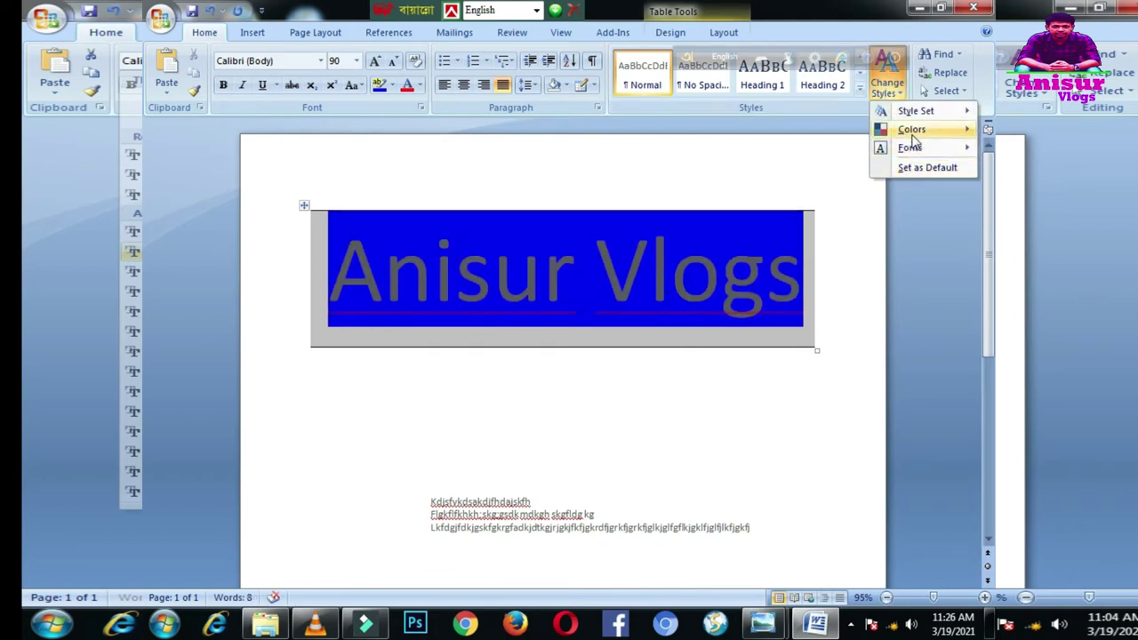
pyautogui.moveTo(911, 153)
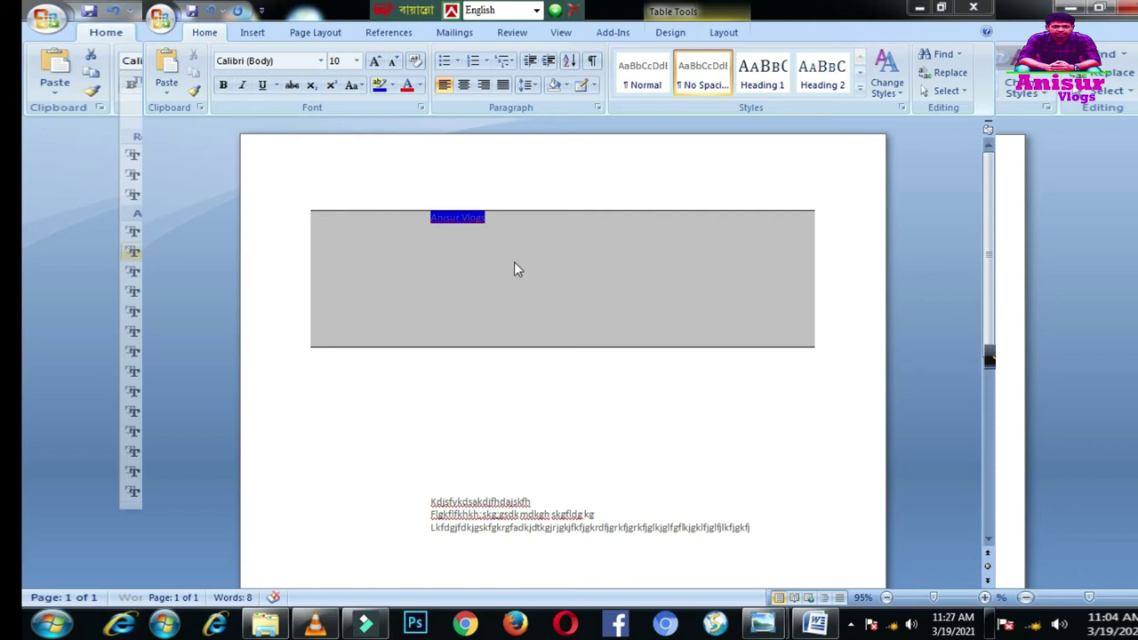
pyautogui.click(938, 57)
pyautogui.click(938, 57)
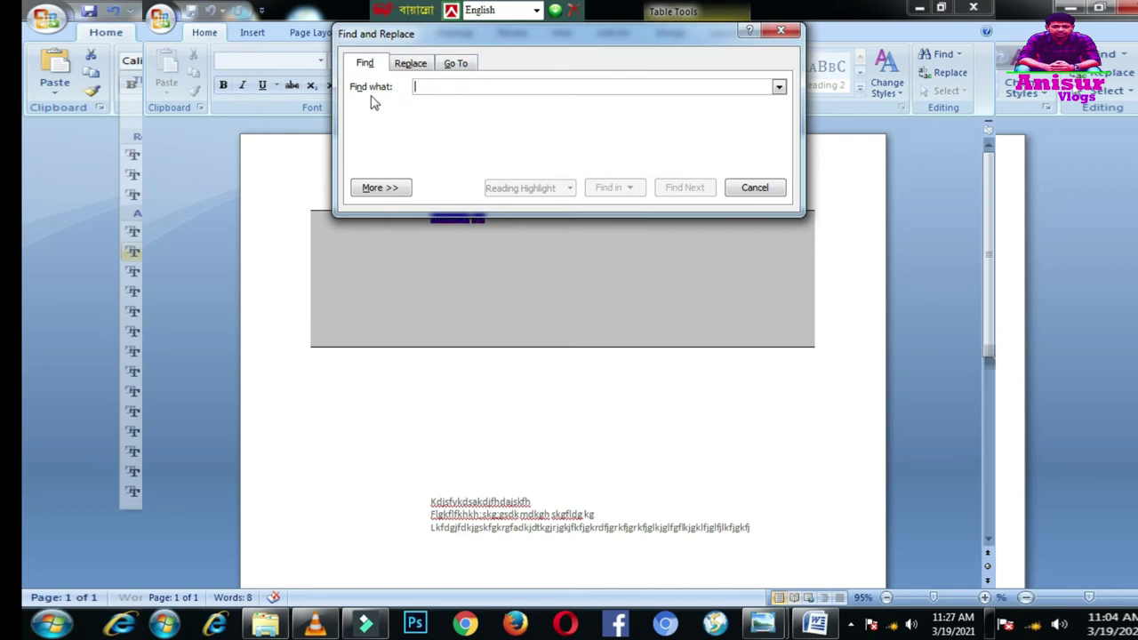
pyautogui.click(454, 64)
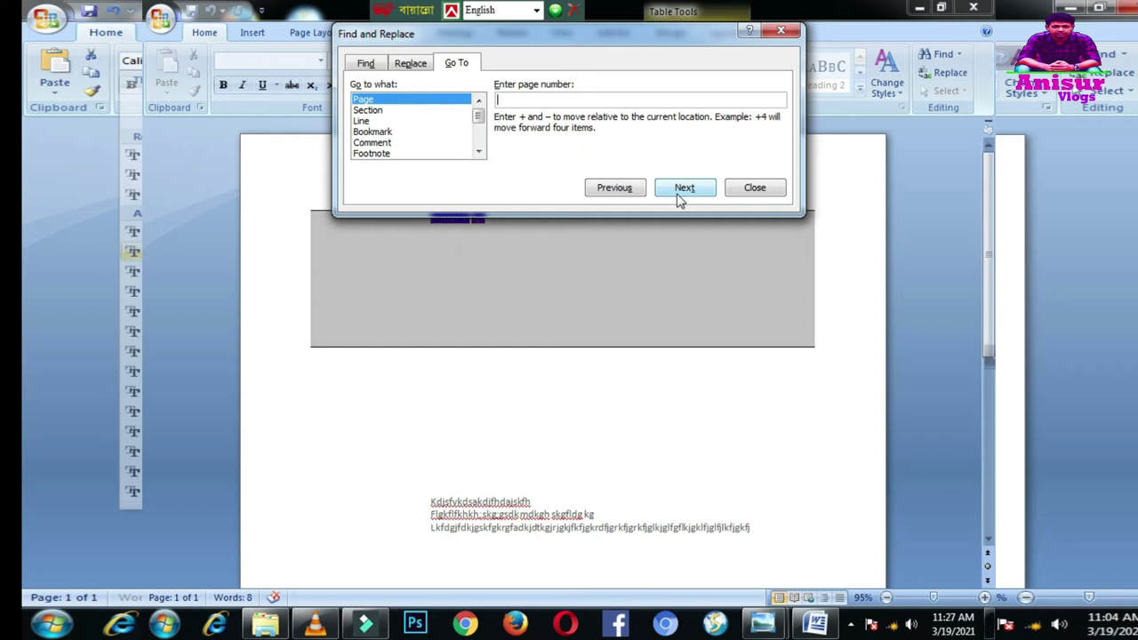
pyautogui.click(375, 110)
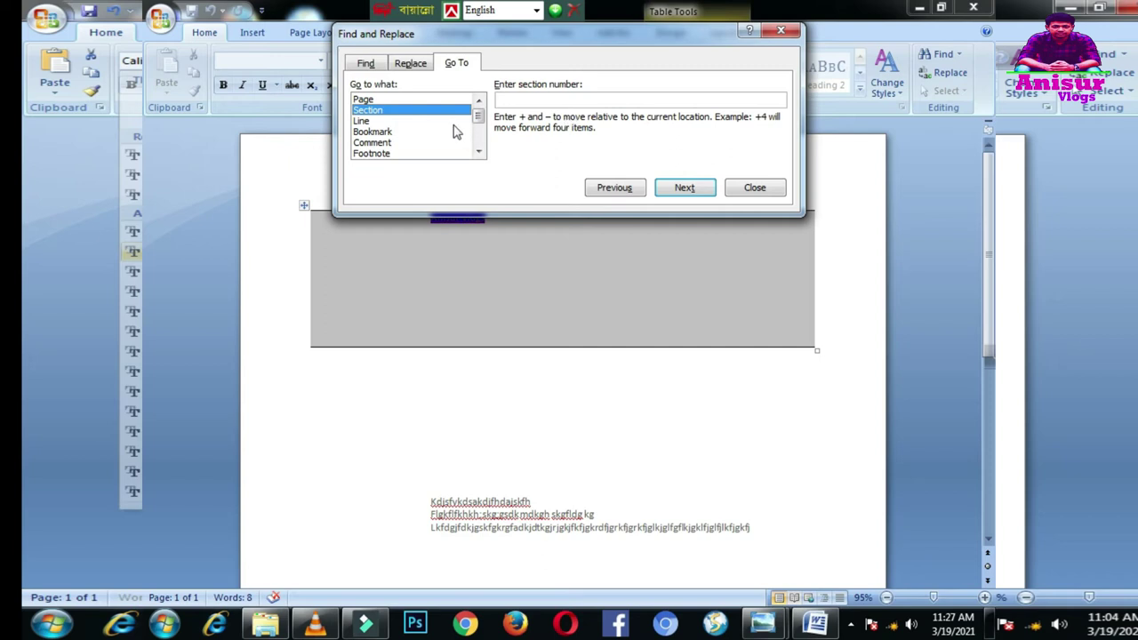
pyautogui.click(391, 121)
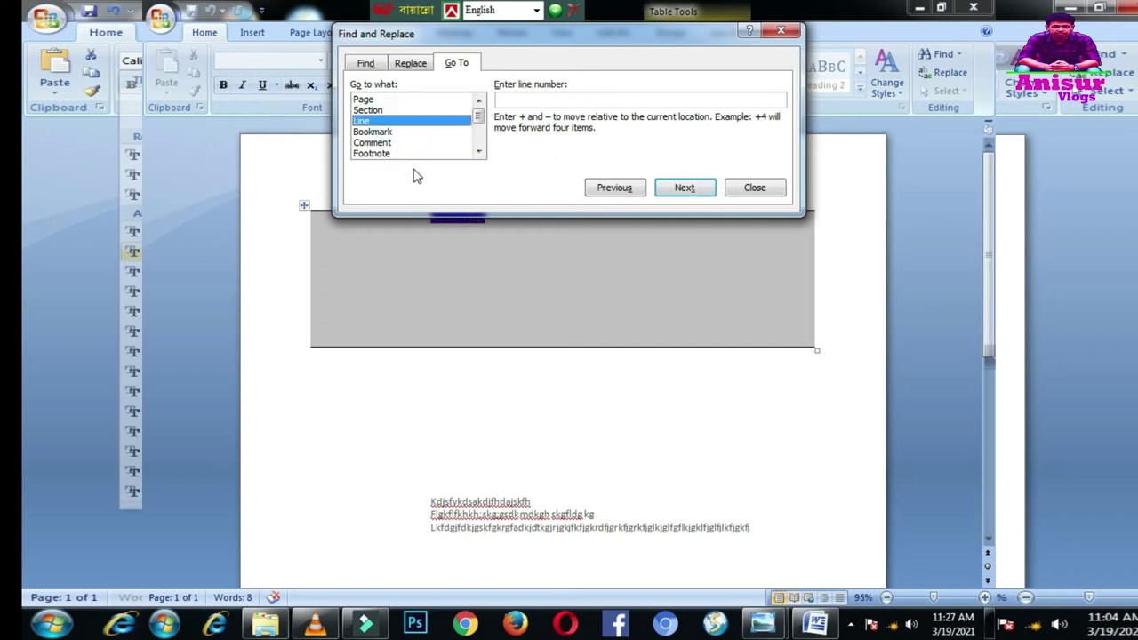
pyautogui.click(416, 64)
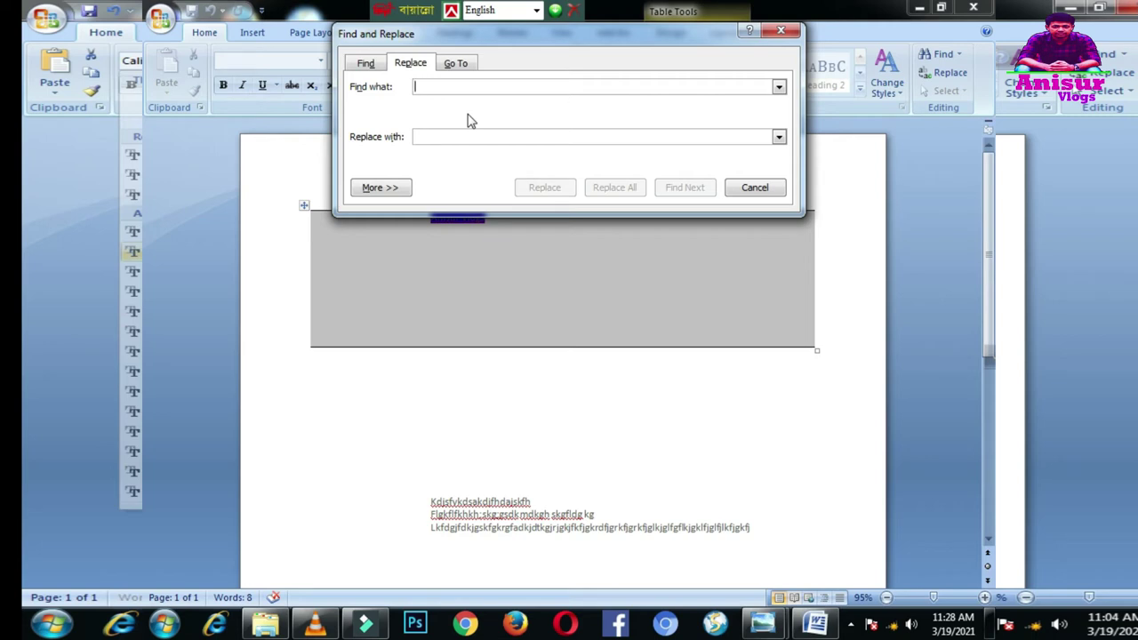
pyautogui.click(439, 89)
pyautogui.click(439, 89)
pyautogui.click(428, 139)
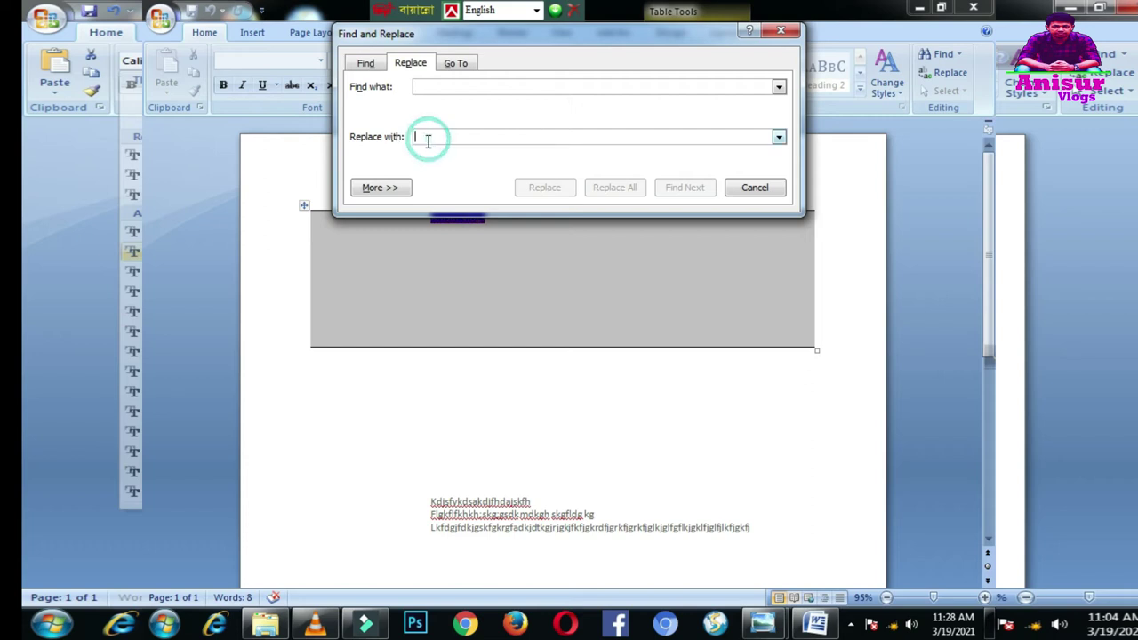
pyautogui.click(368, 65)
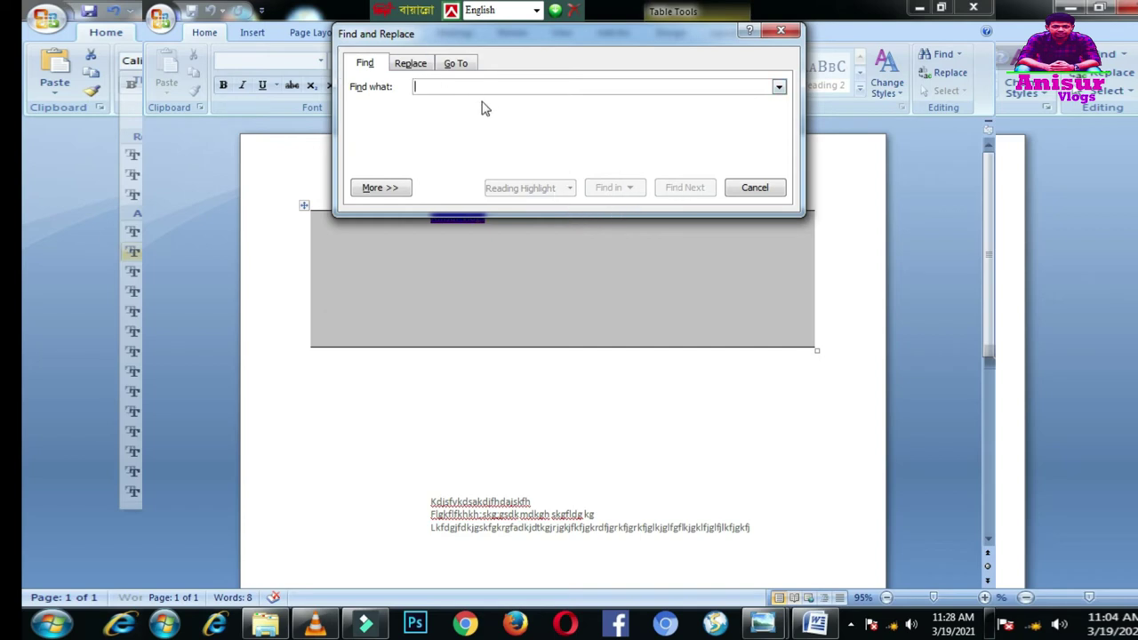
pyautogui.write('ttt')
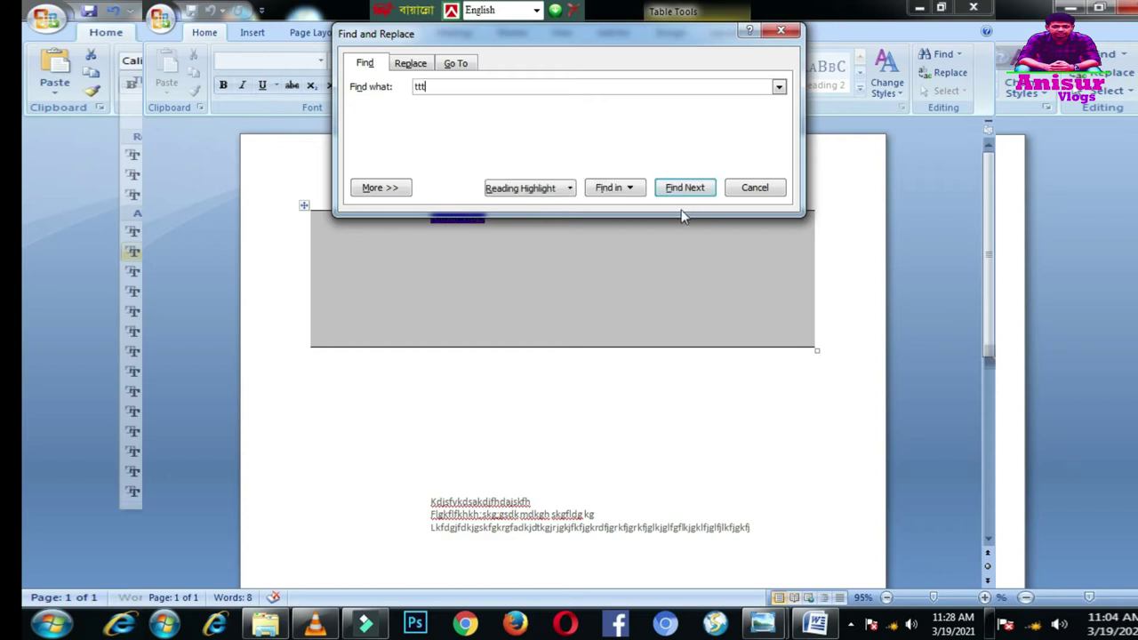
pyautogui.click(781, 33)
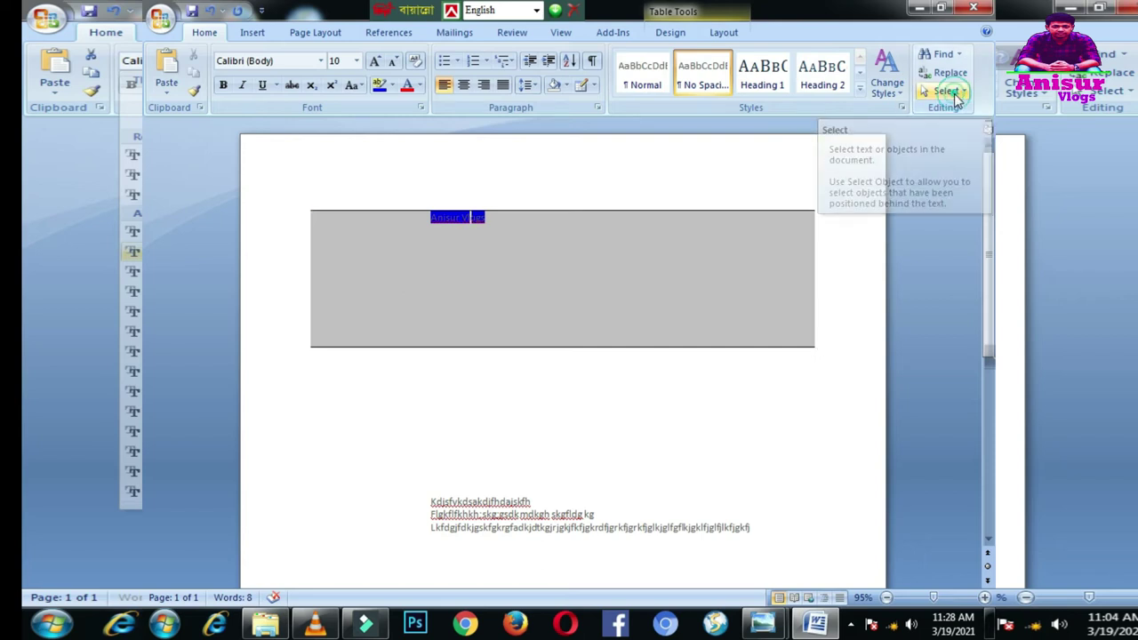
# Select the whole grey table via its move handle and delete its title text
pyautogui.click(955, 93)
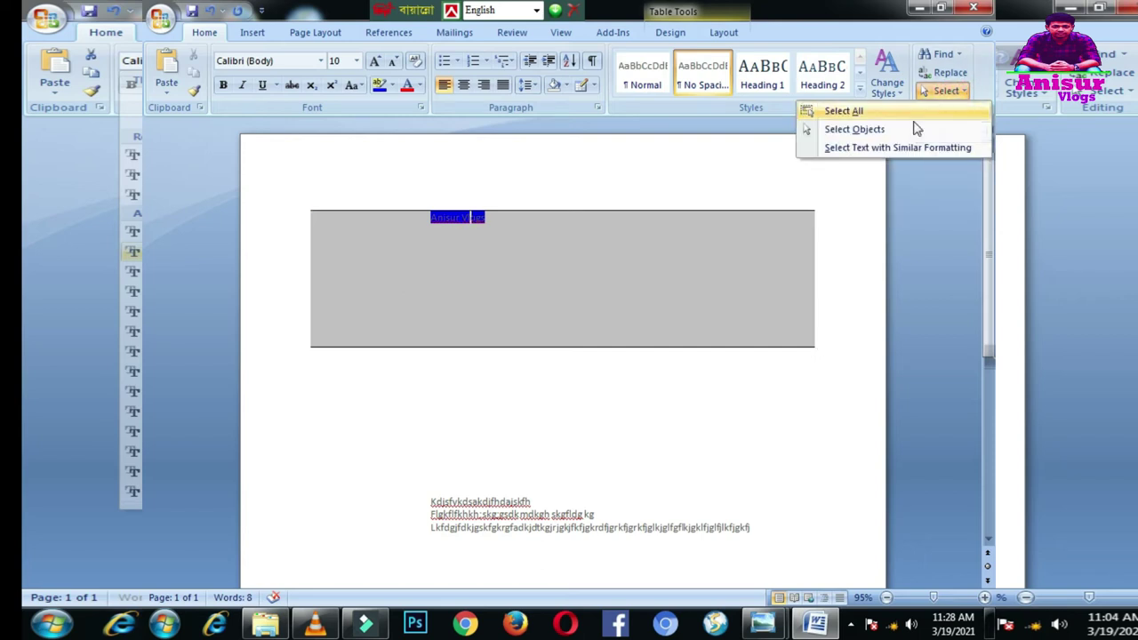
pyautogui.click(480, 277)
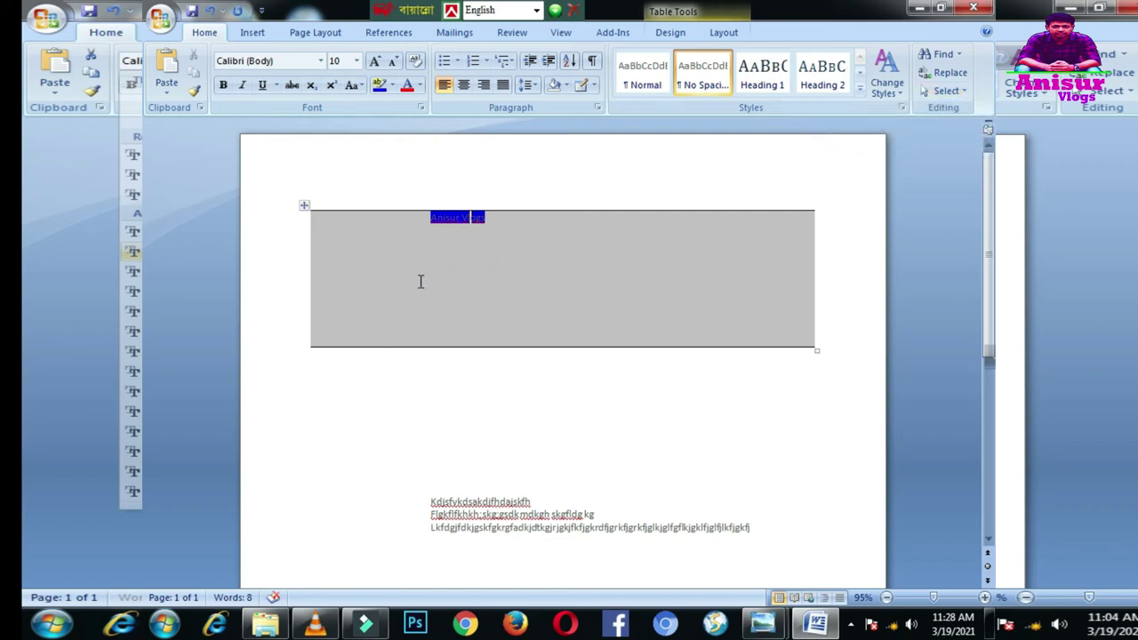
pyautogui.click(304, 207)
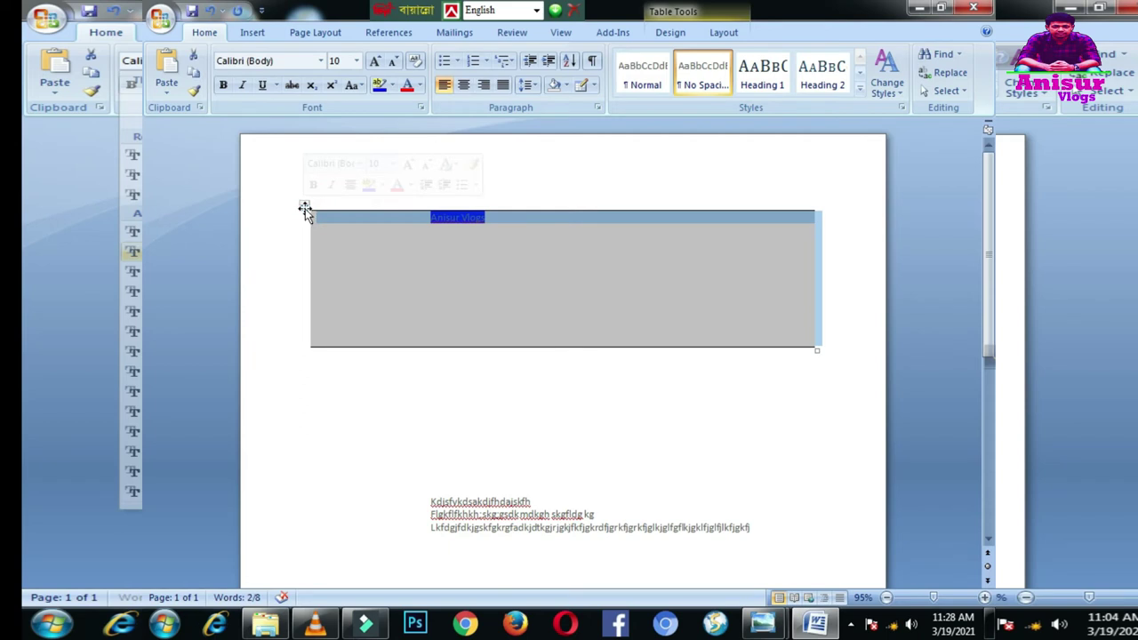
pyautogui.press('Delete')
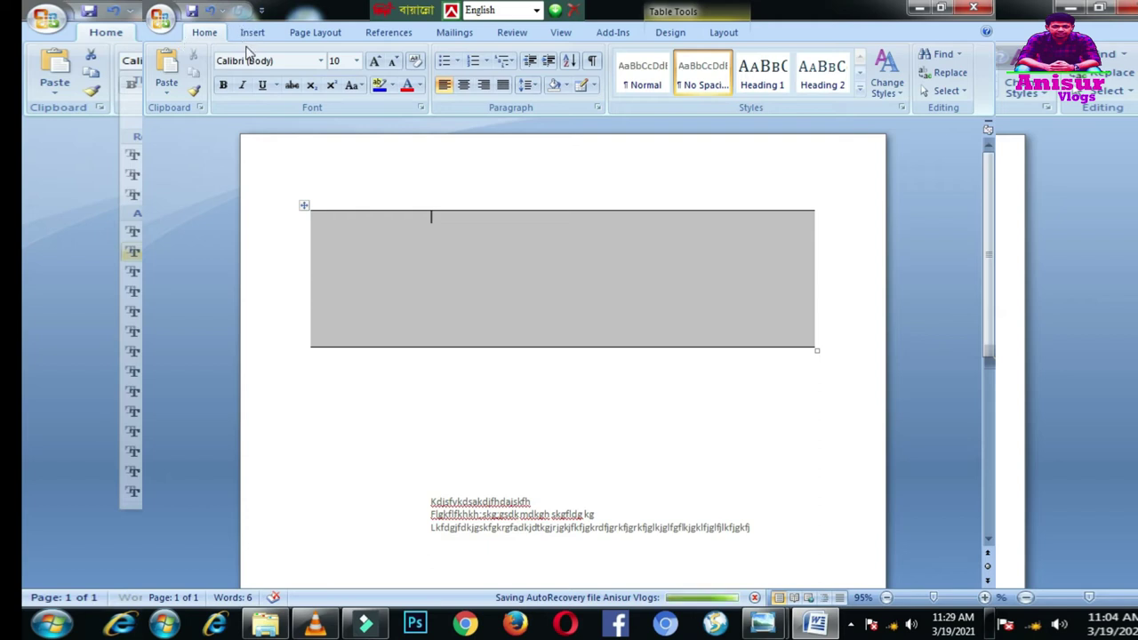
pyautogui.hotkey('shift', 'Down')
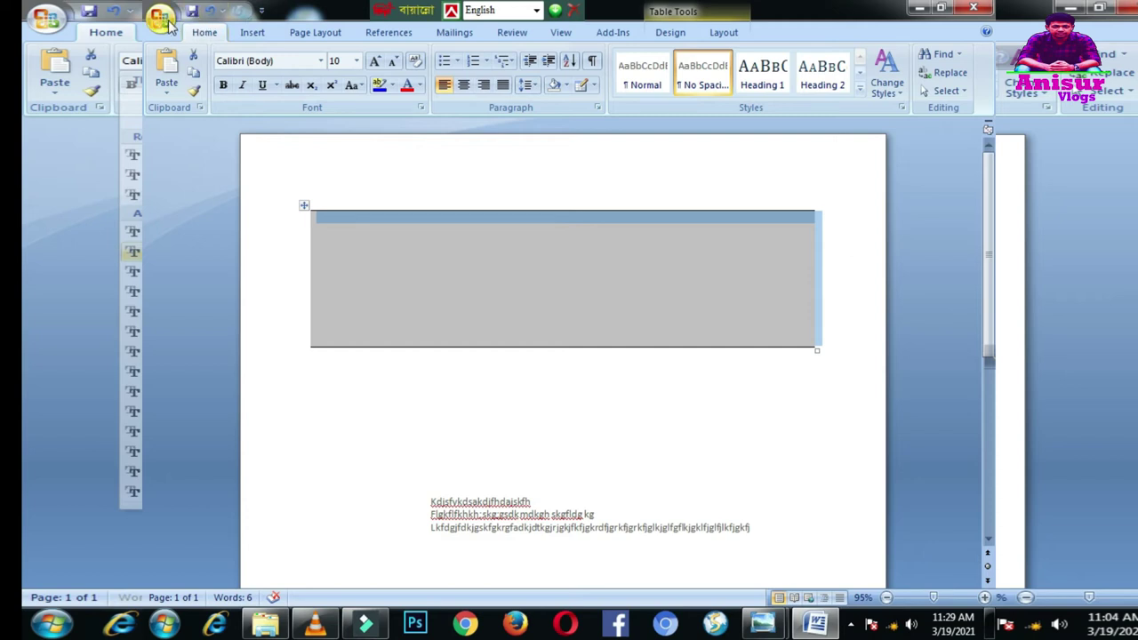
# Undo the last edit and switch to the Insert ribbon
pyautogui.click(160, 19)
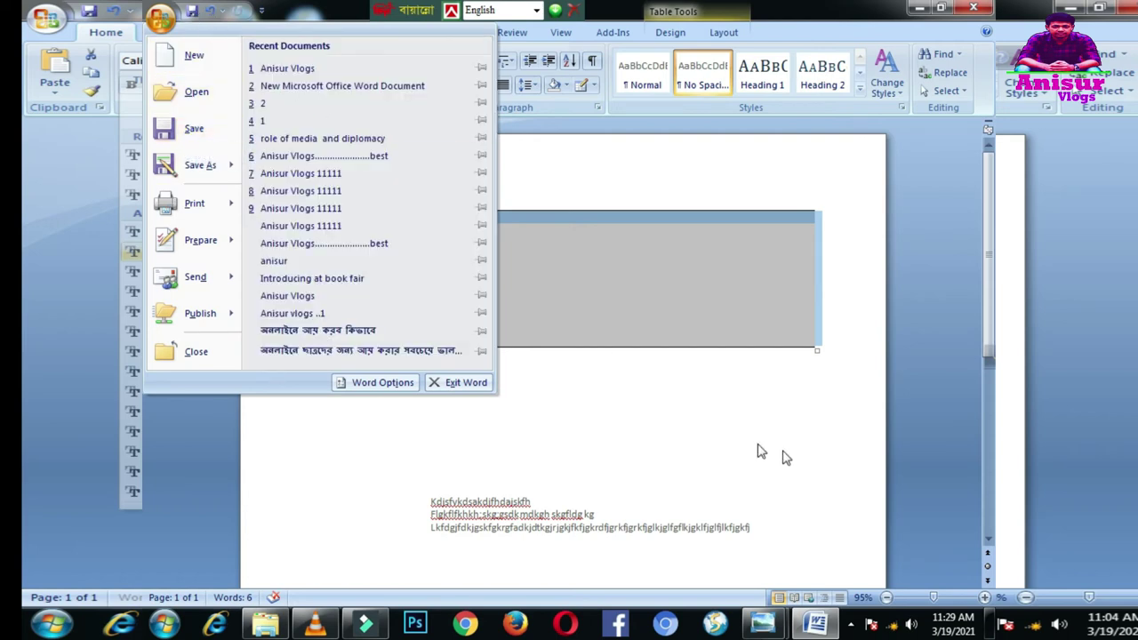
pyautogui.click(676, 447)
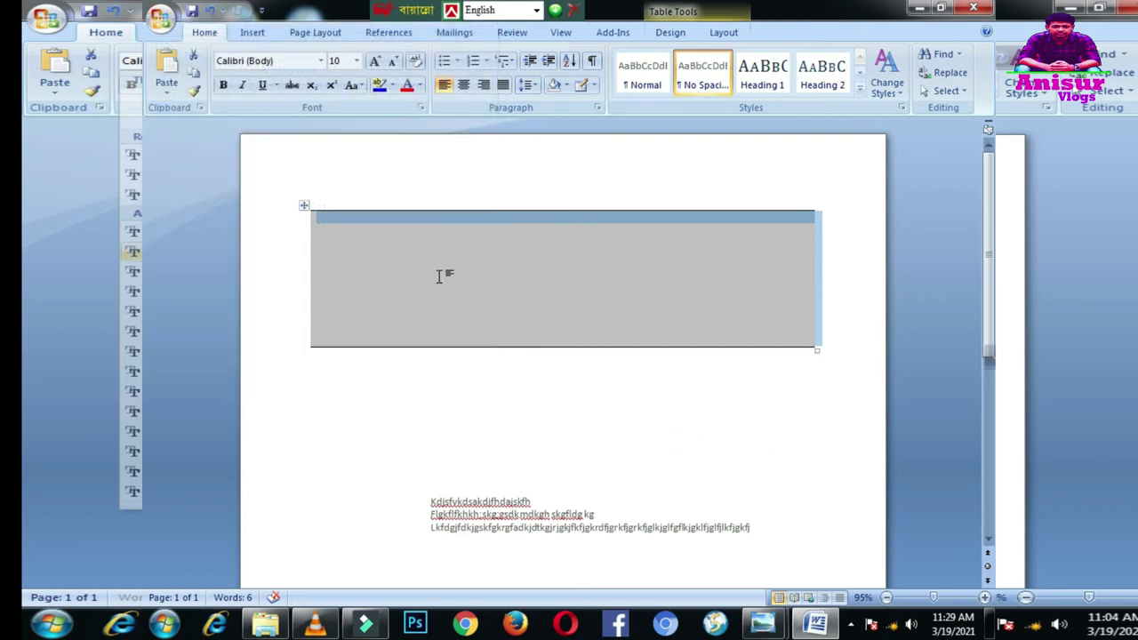
pyautogui.click(215, 16)
pyautogui.click(250, 33)
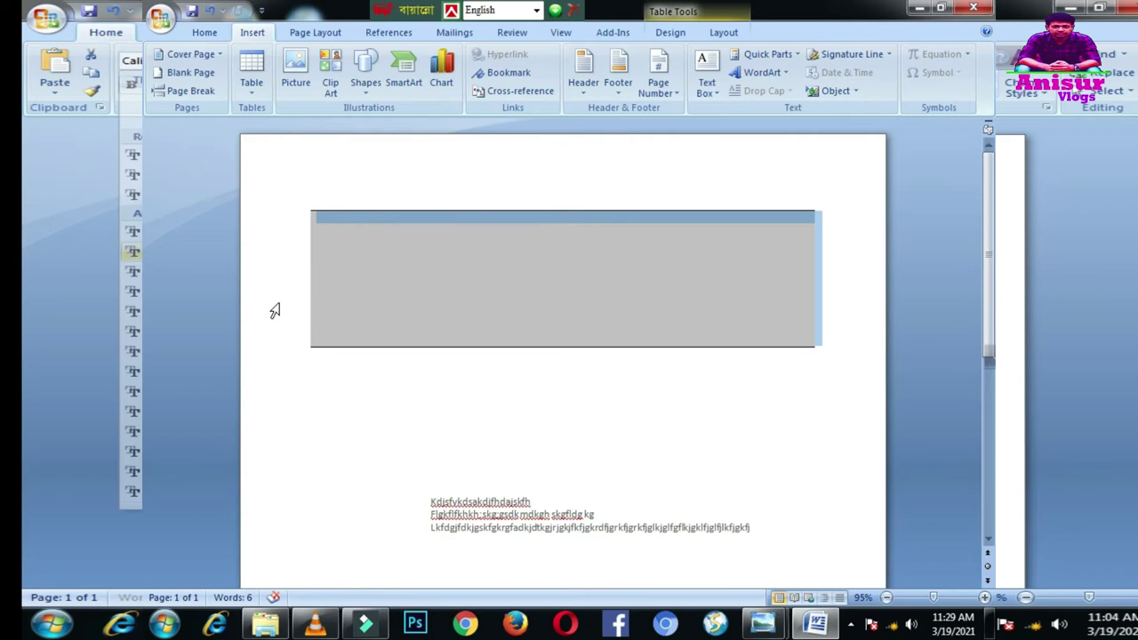
# Insert the Cubicles design from the Cover Page gallery
pyautogui.click(200, 55)
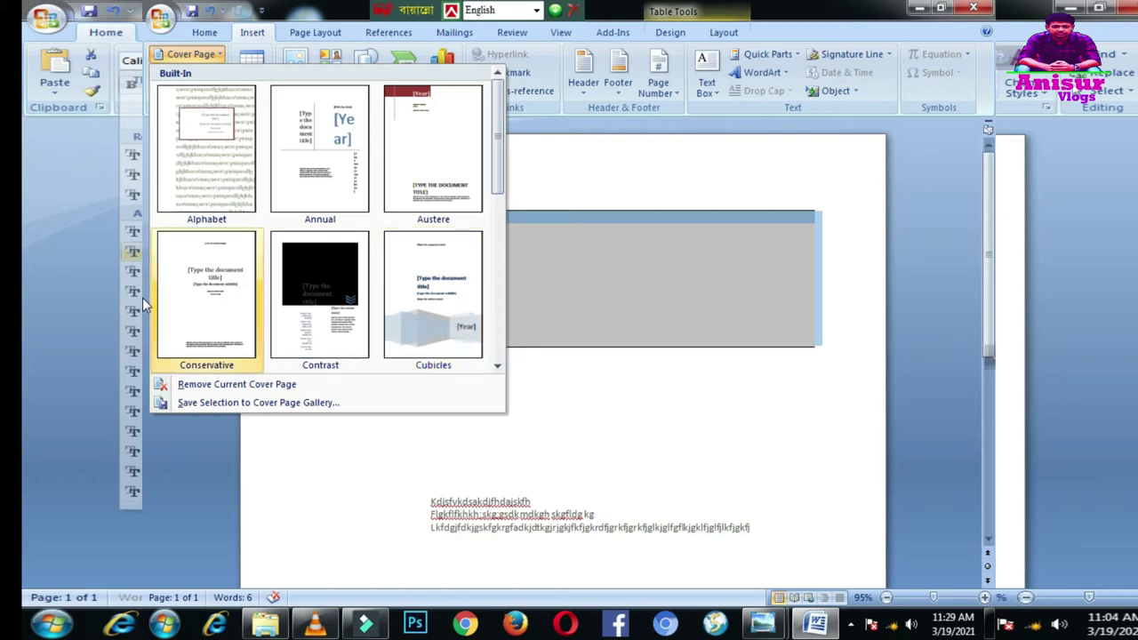
pyautogui.click(440, 315)
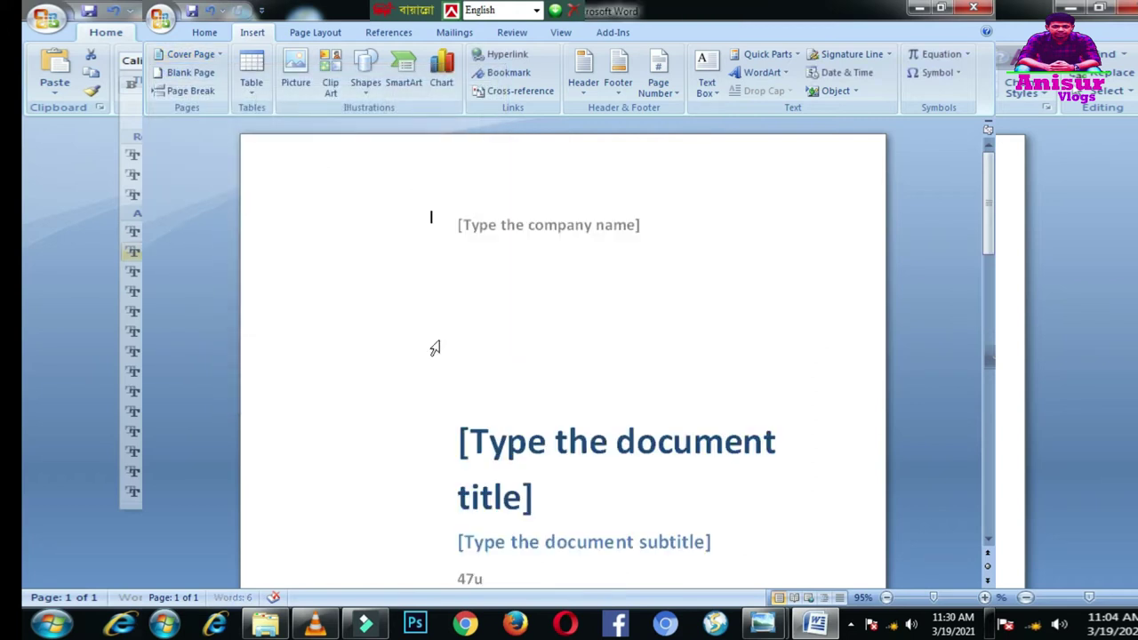
# Type sample text into the cover page's Year placeholder
pyautogui.scroll(-2, 525, 346)
pyautogui.scroll(-10, 541, 353)
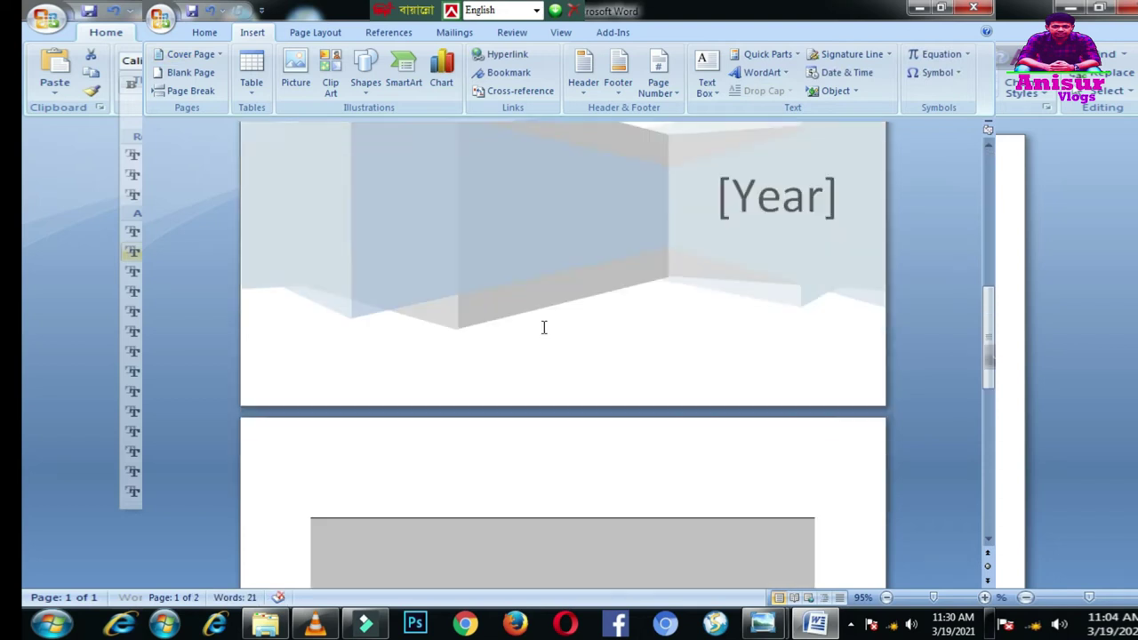
pyautogui.scroll(4, 542, 324)
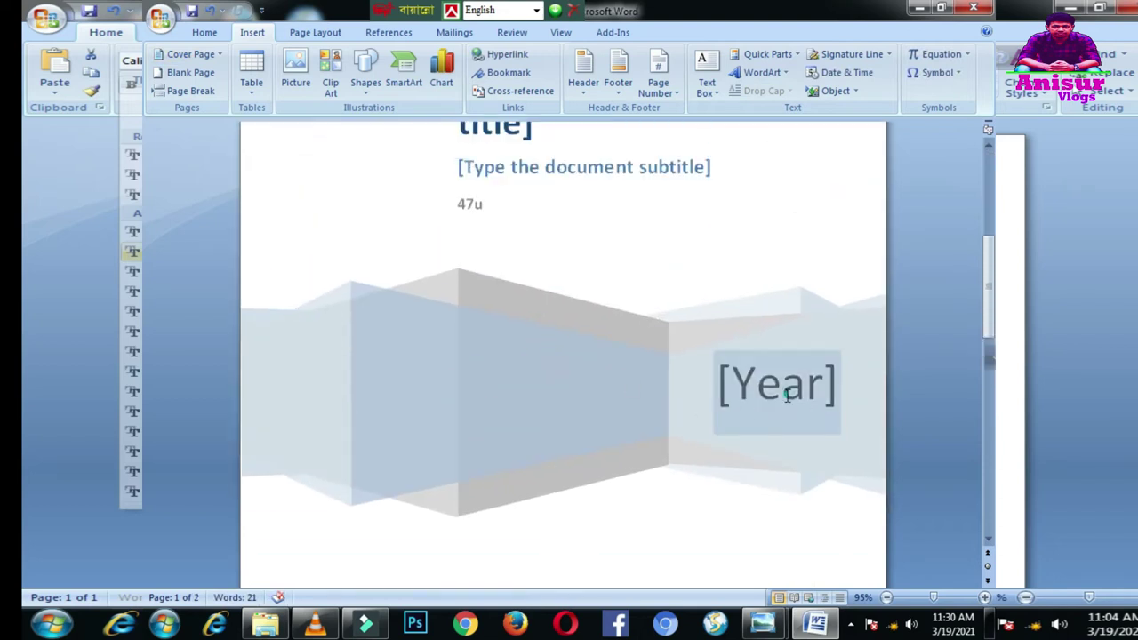
pyautogui.click(787, 396)
pyautogui.write('jkkhk')
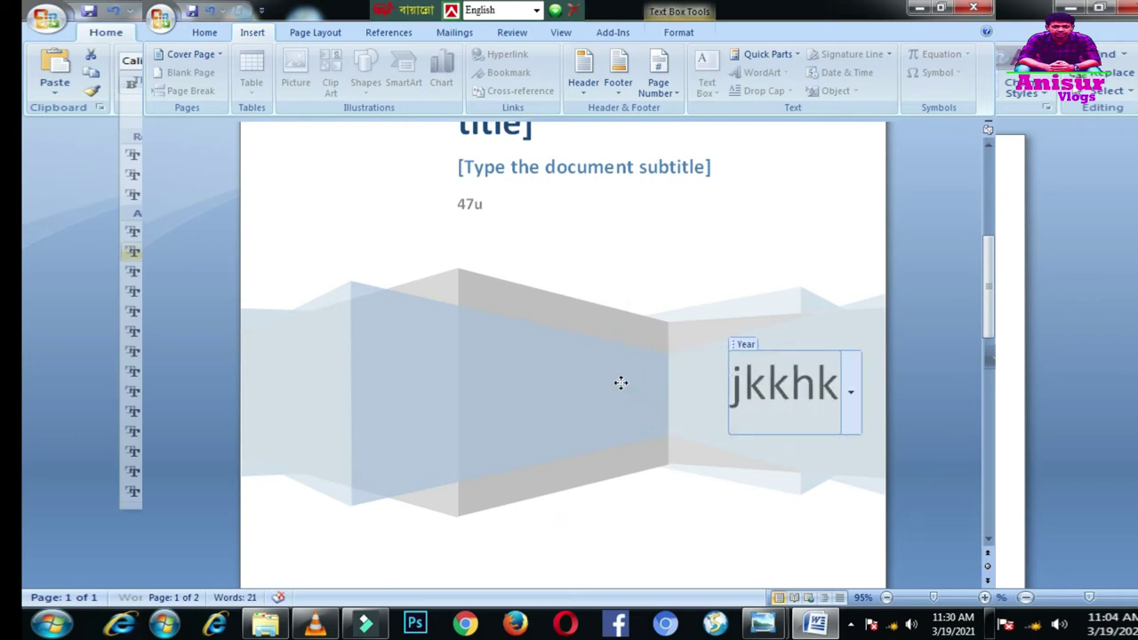
pyautogui.scroll(4, 621, 382)
pyautogui.click(399, 300)
# Delete the title placeholder and then the whole cover page design
pyautogui.click(385, 318)
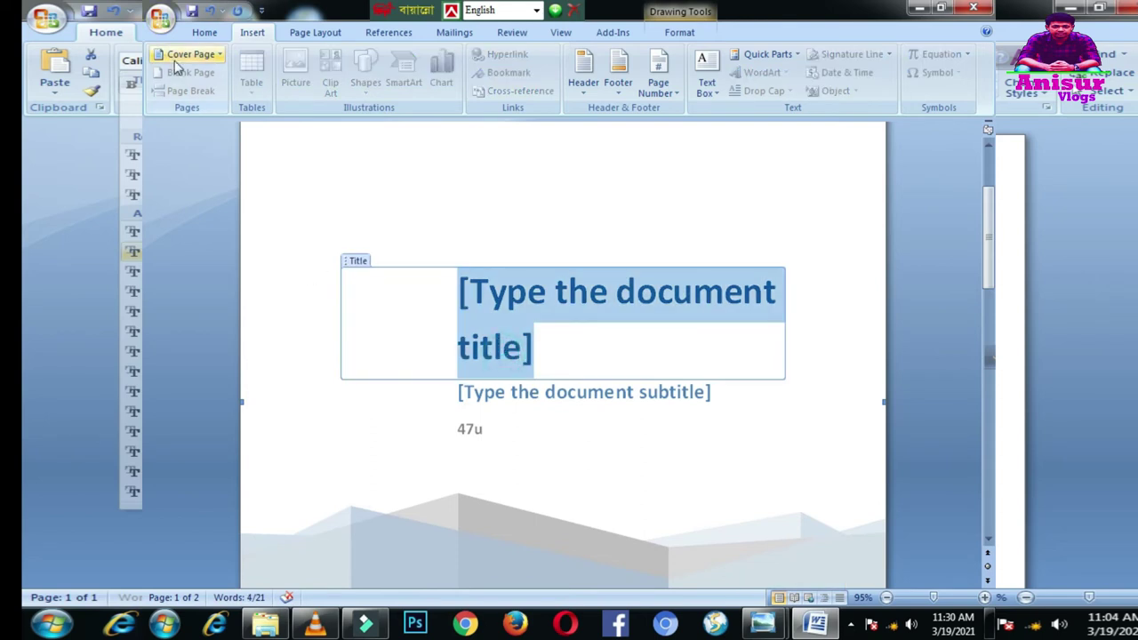
pyautogui.press('Delete')
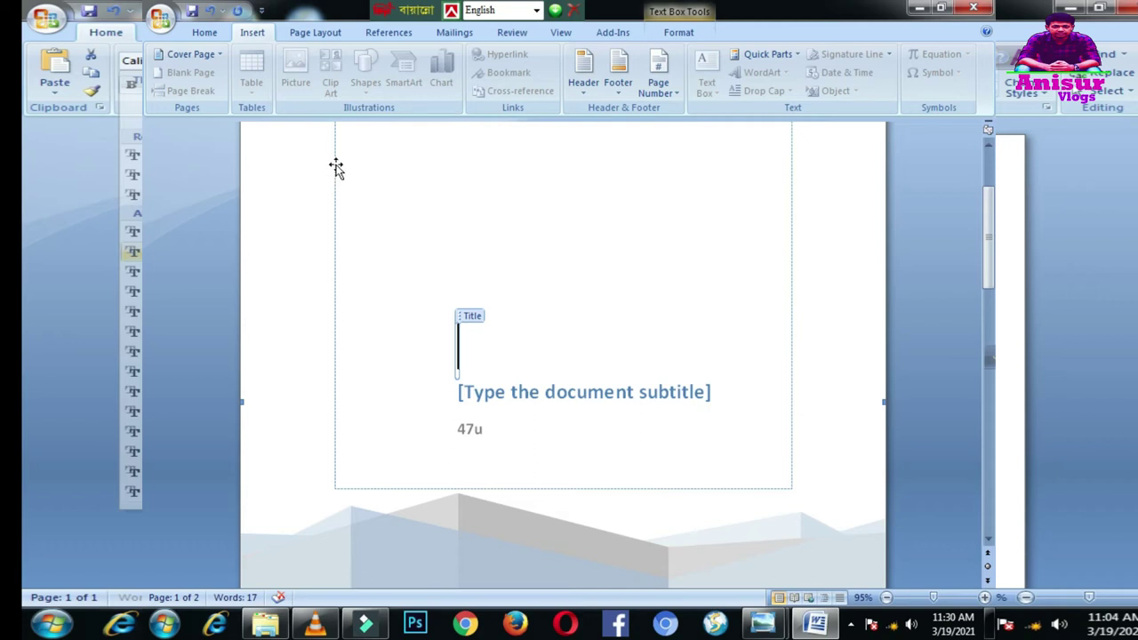
pyautogui.click(334, 164)
pyautogui.click(334, 163)
pyautogui.press('Delete')
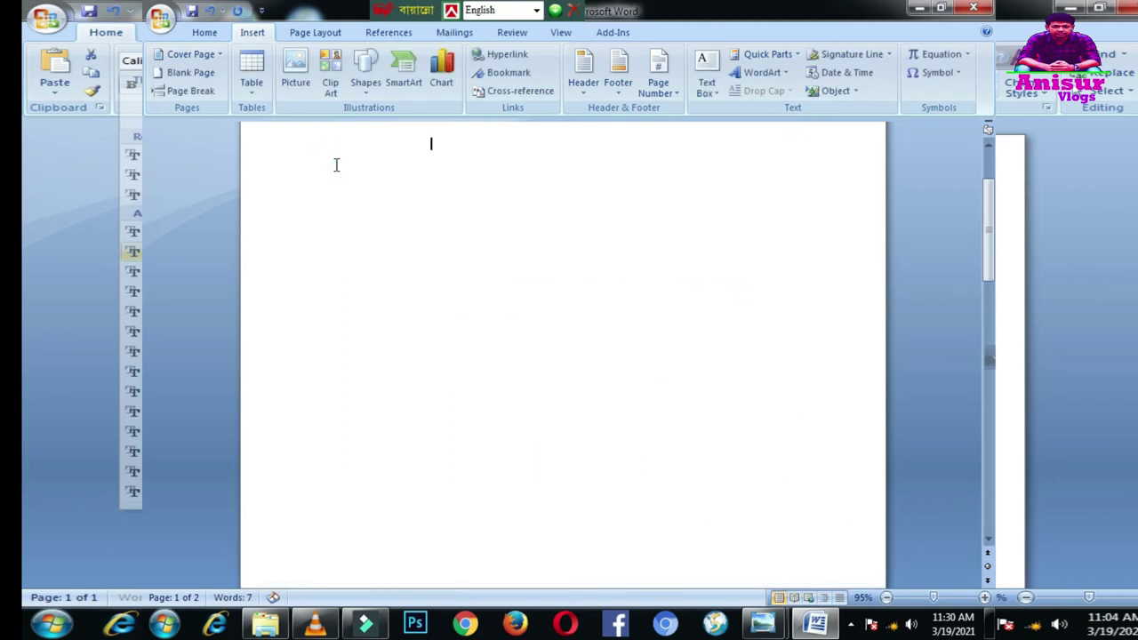
pyautogui.click(365, 264)
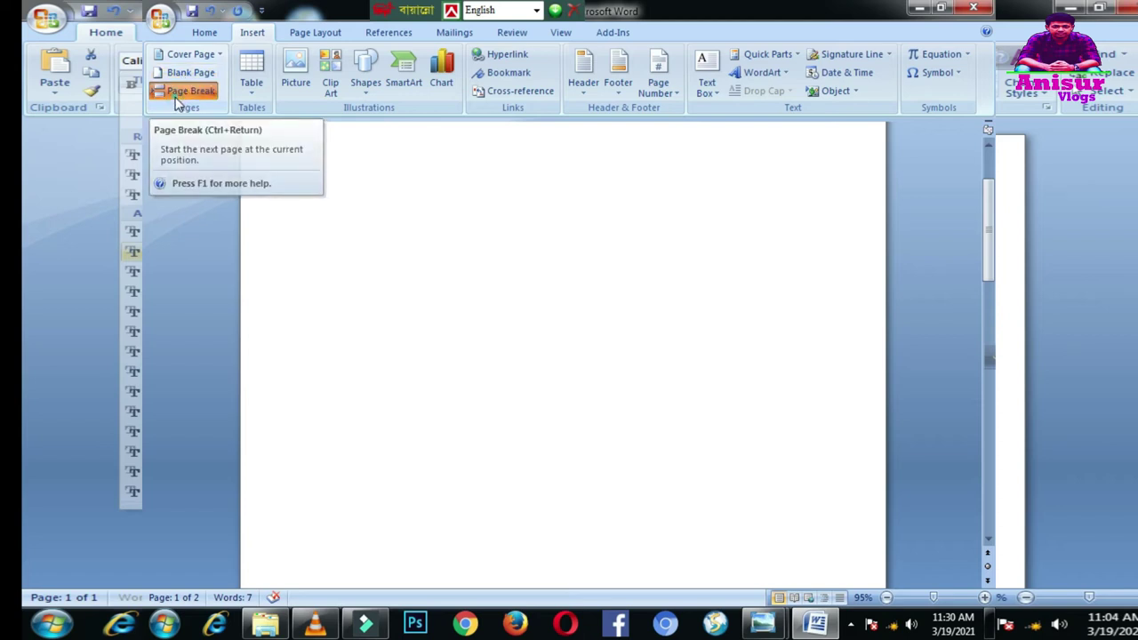
pyautogui.click(177, 94)
pyautogui.scroll(-3, 470, 444)
pyautogui.hotkey('ctrl', 'Return')
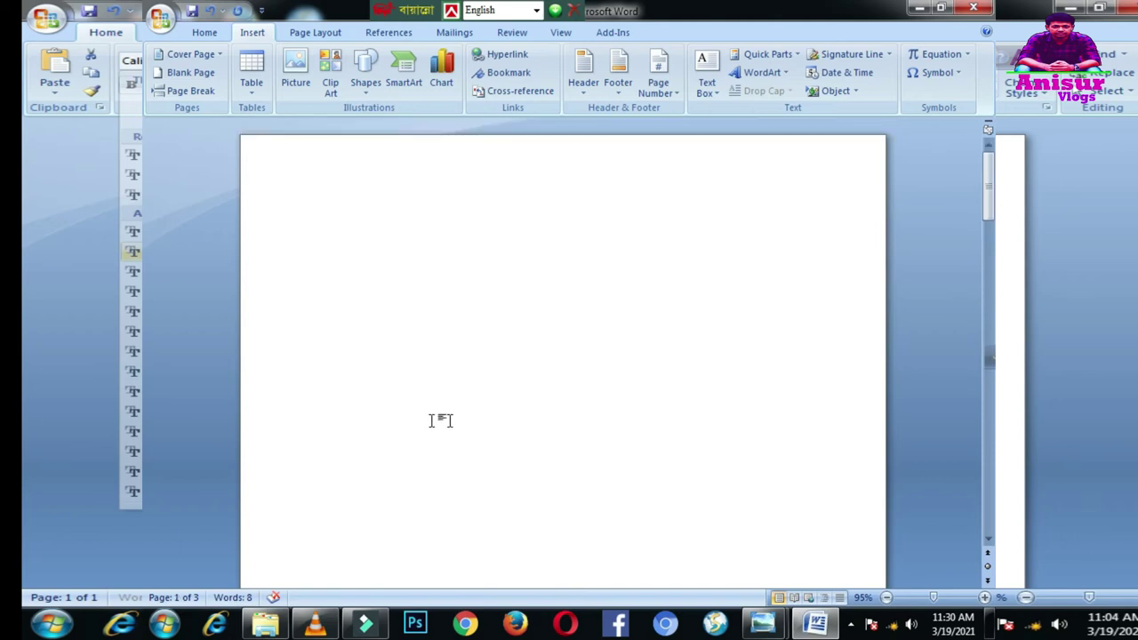
pyautogui.scroll(3, 427, 415)
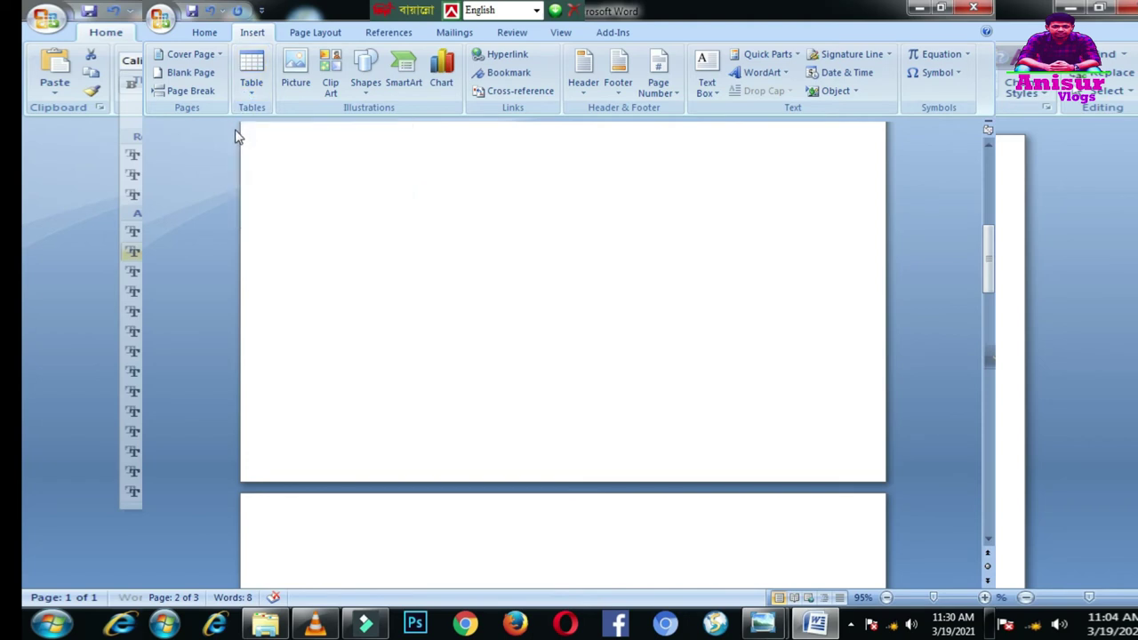
pyautogui.scroll(3, 436, 242)
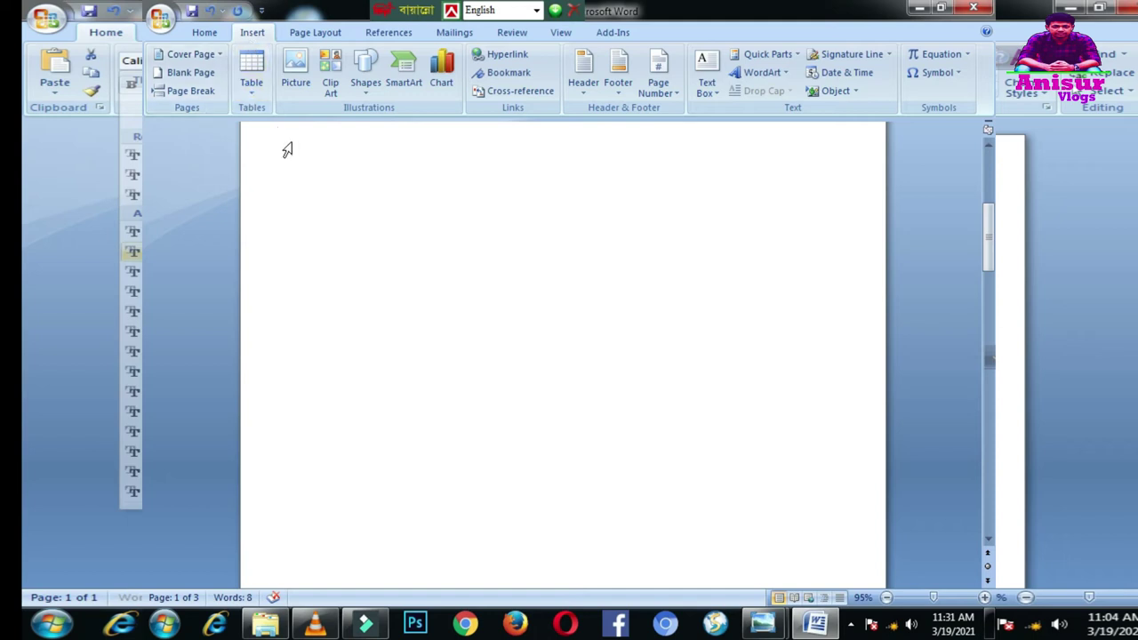
# Insert a 7-column, 6-row table at the top of the page
pyautogui.click(252, 78)
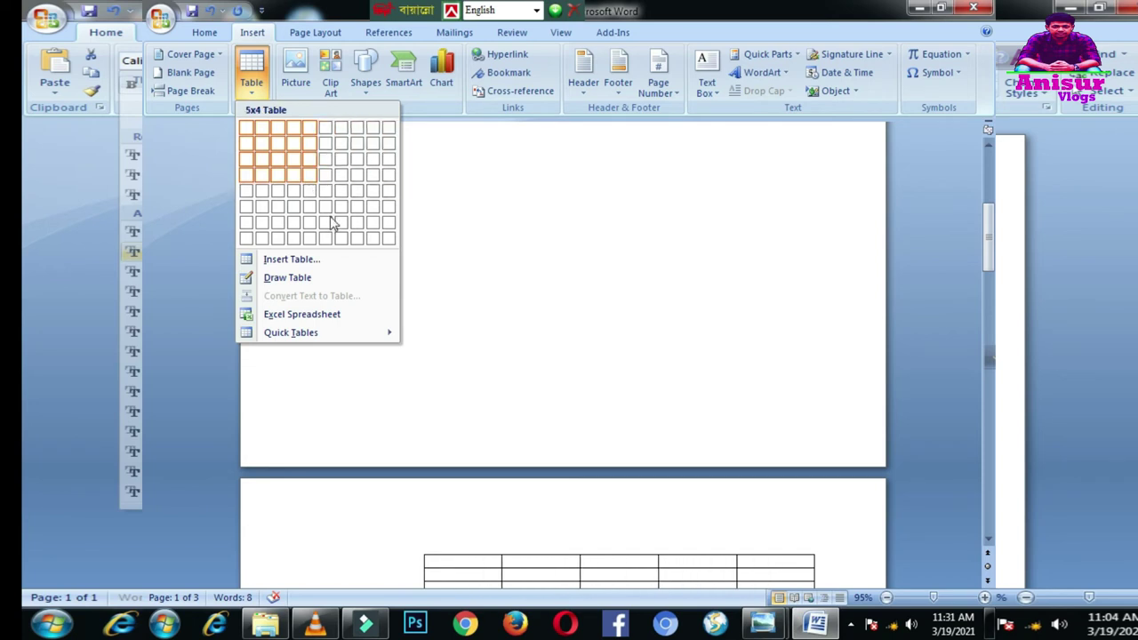
pyautogui.click(539, 208)
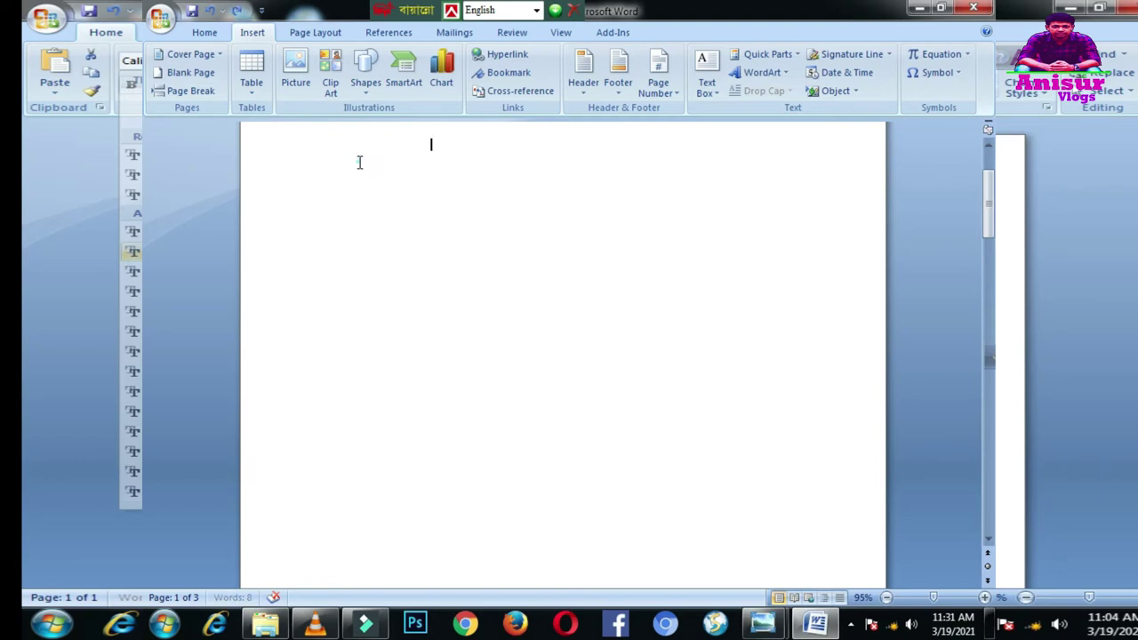
pyautogui.doubleClick(467, 163)
pyautogui.click(467, 163)
pyautogui.click(250, 75)
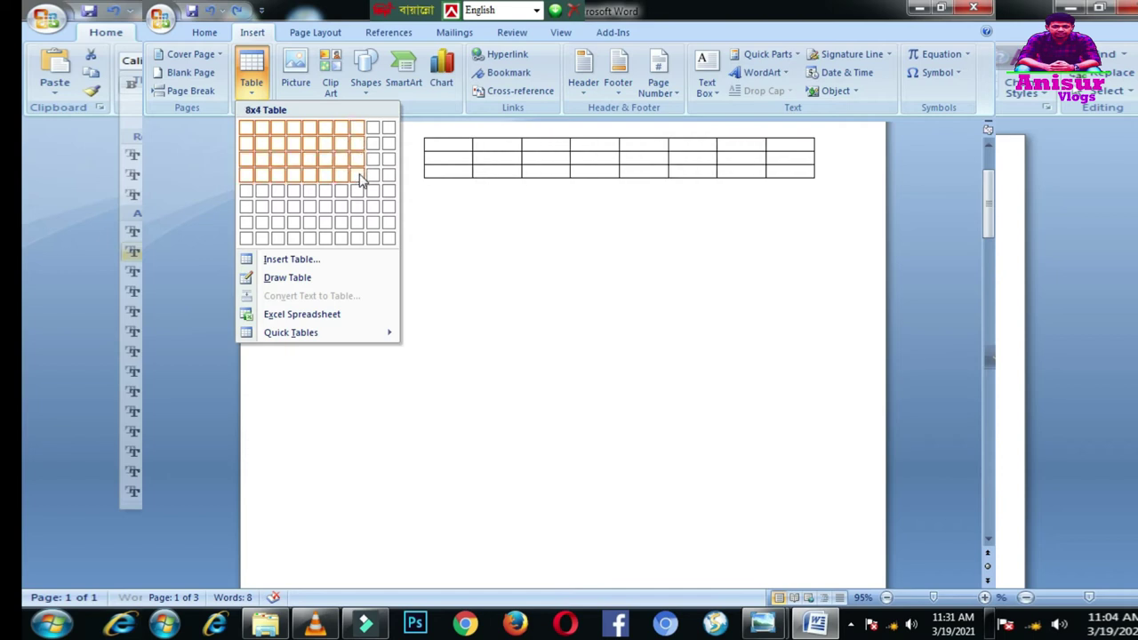
pyautogui.click(347, 204)
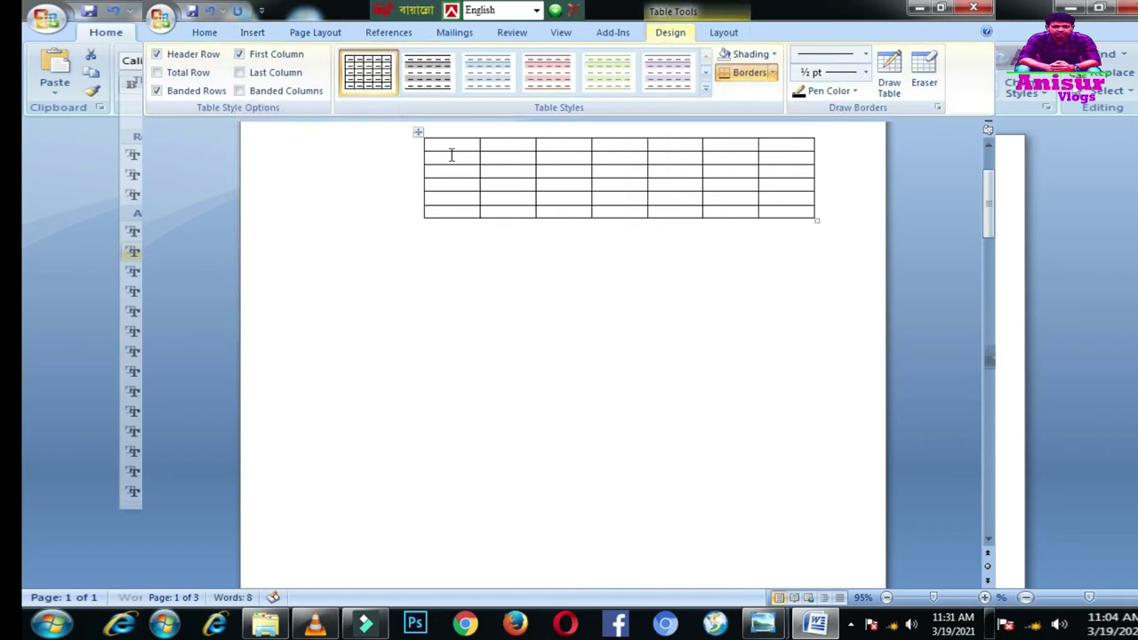
# Fill the first three header cells with placeholder text and move below the table
pyautogui.write("\\k';jh;kj\\hkj")
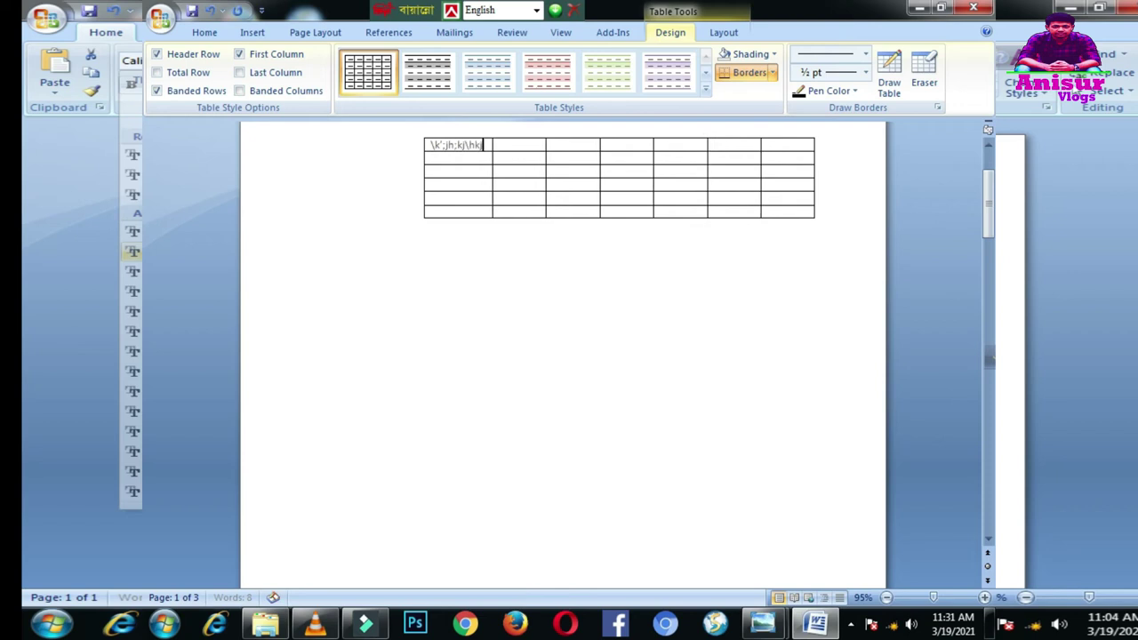
pyautogui.press('Tab')
pyautogui.write('Fkgh;dkfghkg')
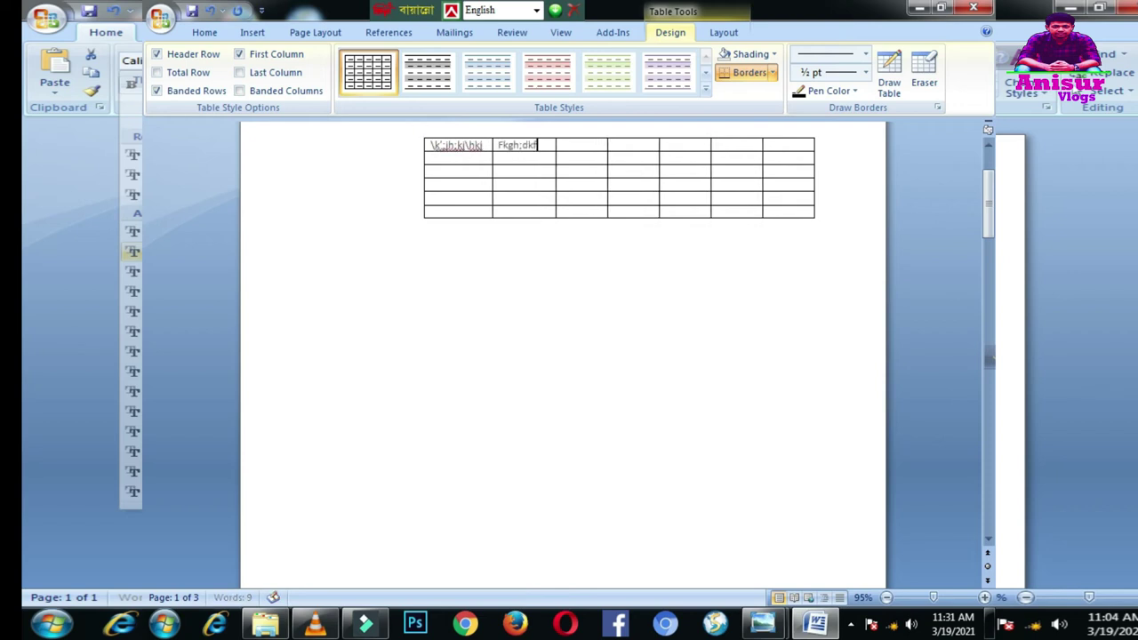
pyautogui.press('Tab')
pyautogui.write('Fdglkfgk;lfdg')
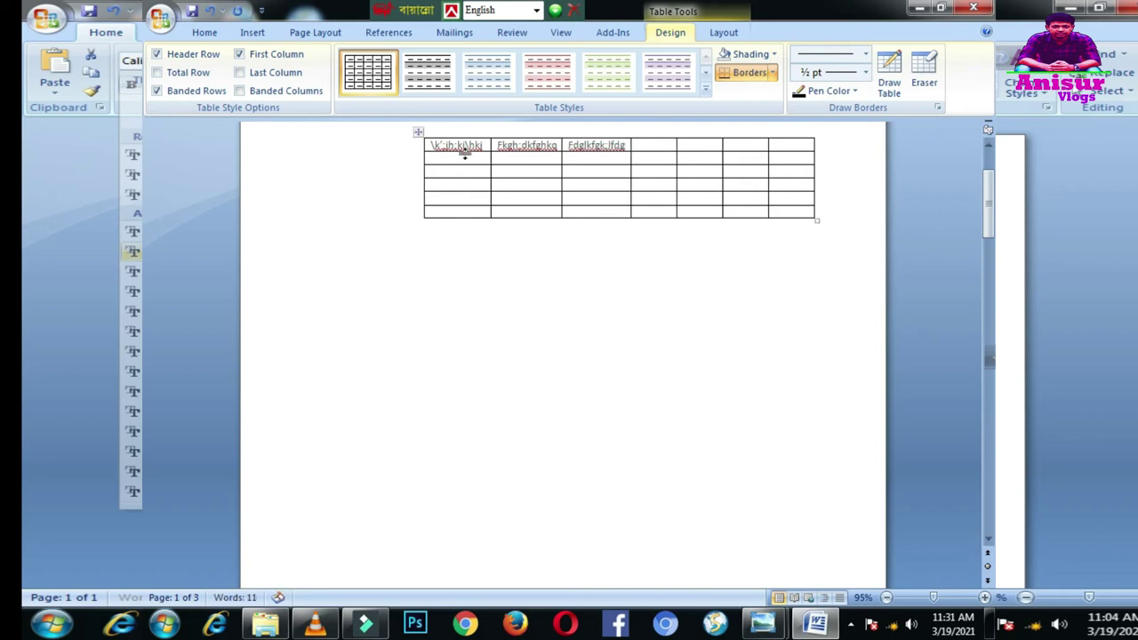
pyautogui.click(694, 254)
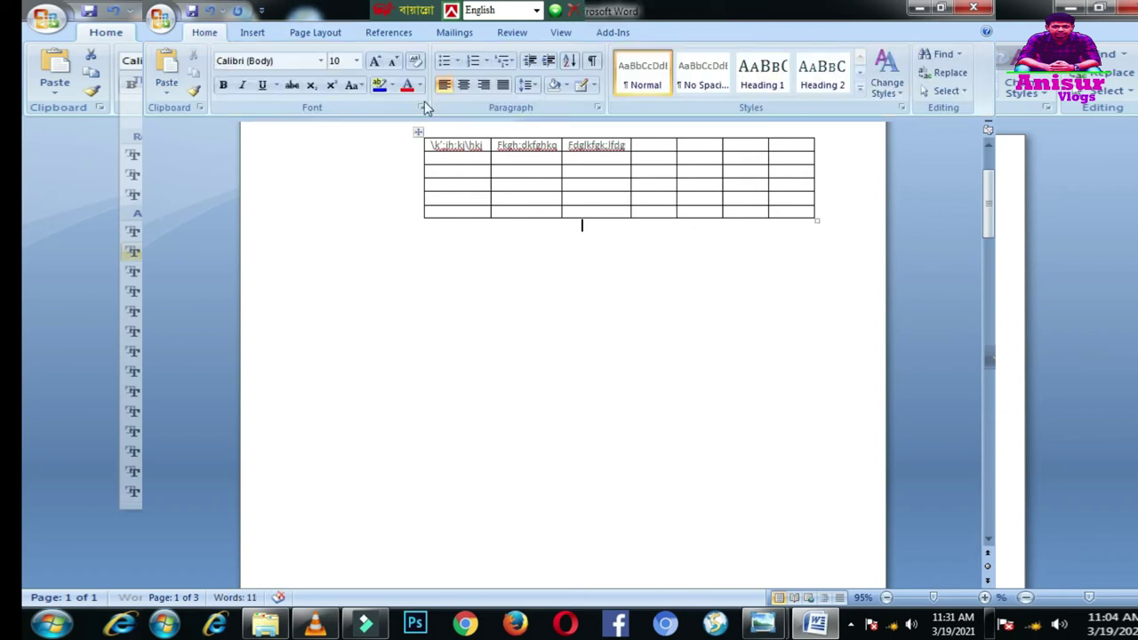
# Try several table styles on the table, ending with the red banded style
pyautogui.click(581, 180)
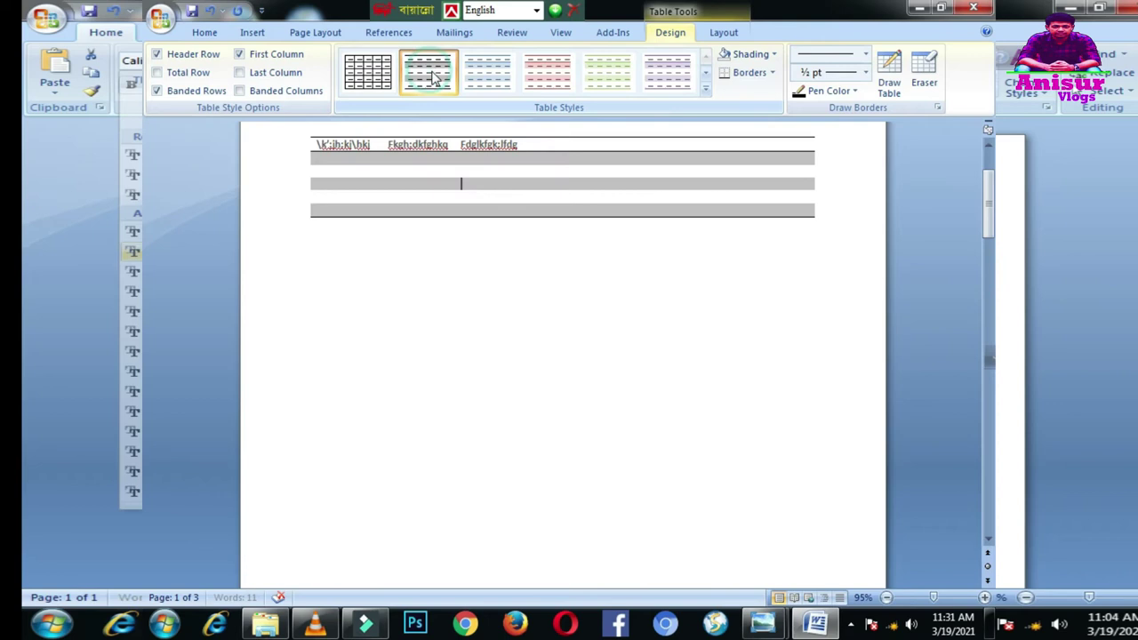
pyautogui.click(549, 78)
pyautogui.click(667, 79)
pyautogui.click(703, 94)
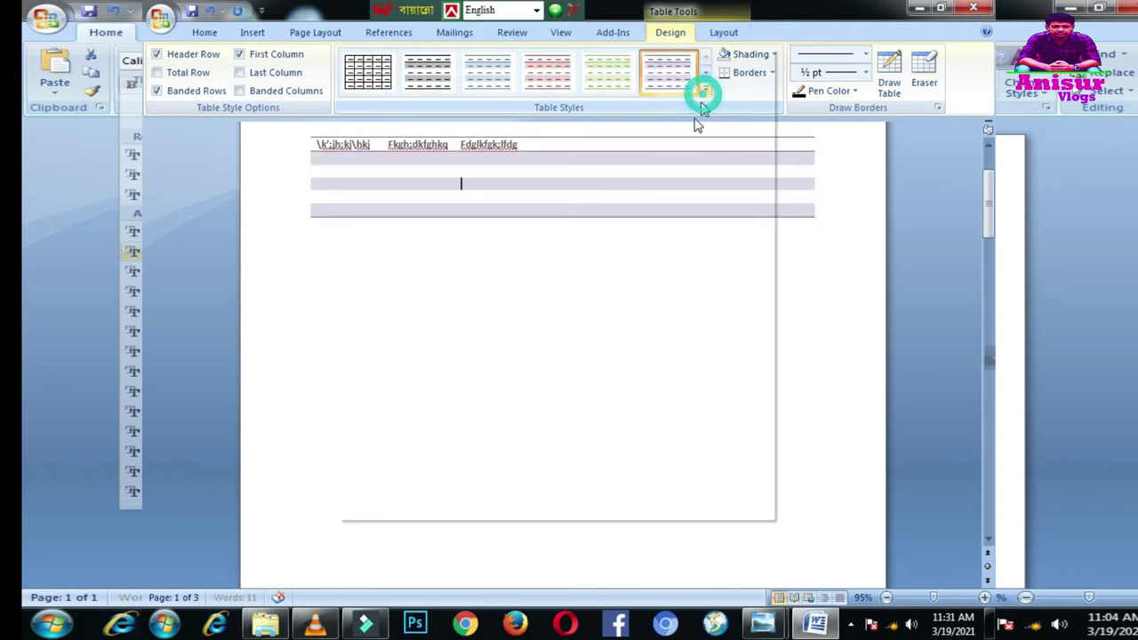
pyautogui.click(495, 298)
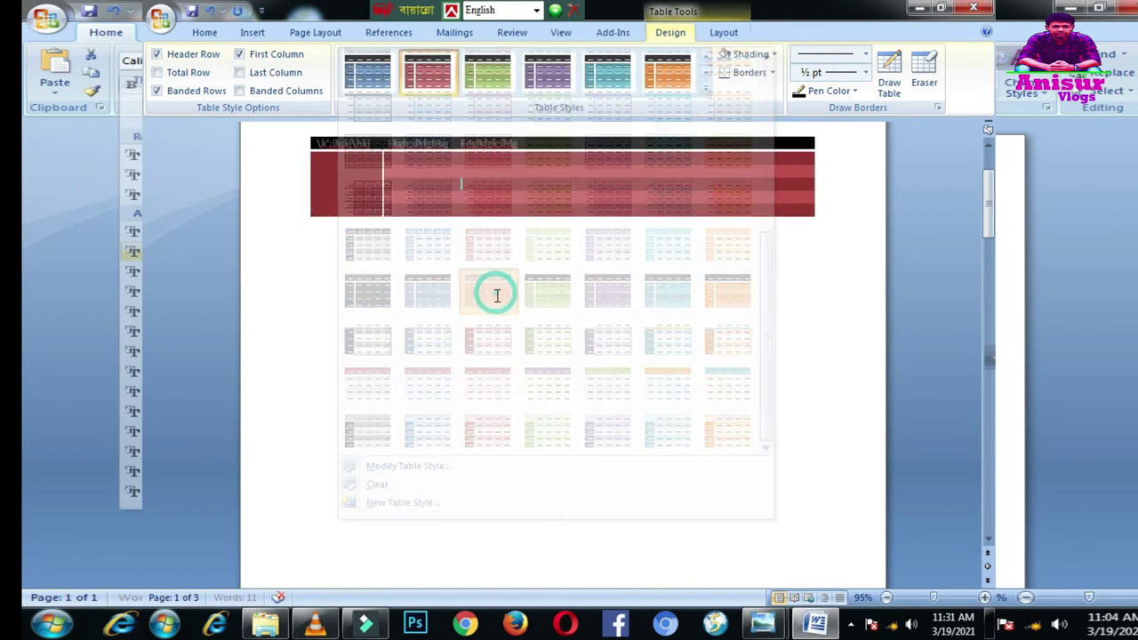
# Clear all table styling so the table becomes plain and borderless
pyautogui.click(636, 173)
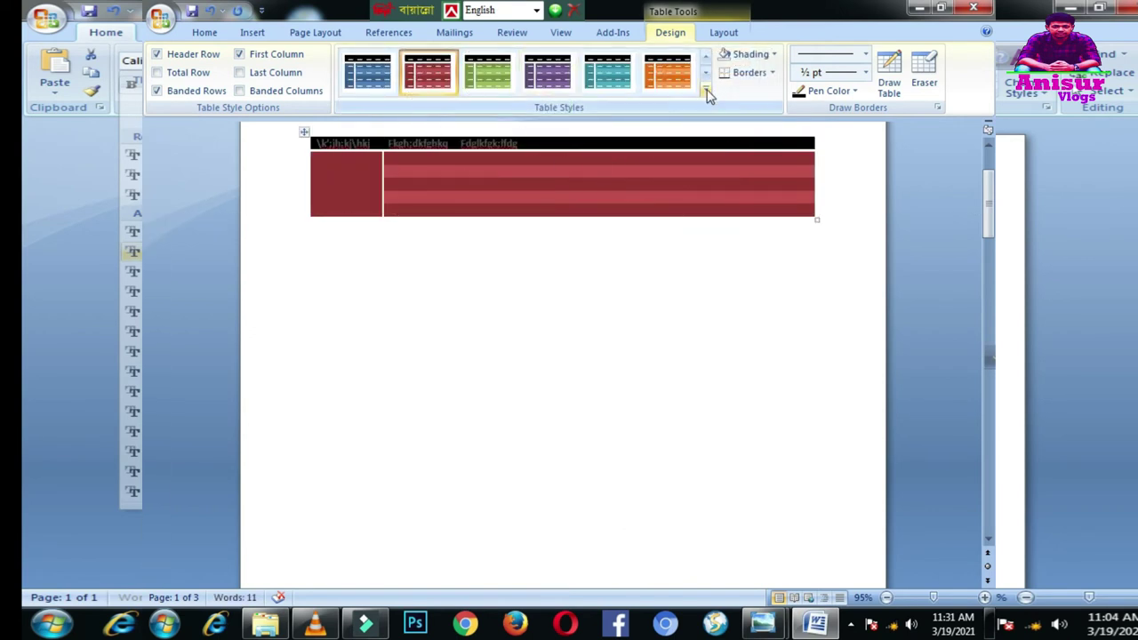
pyautogui.click(707, 91)
pyautogui.scroll(-5, 667, 341)
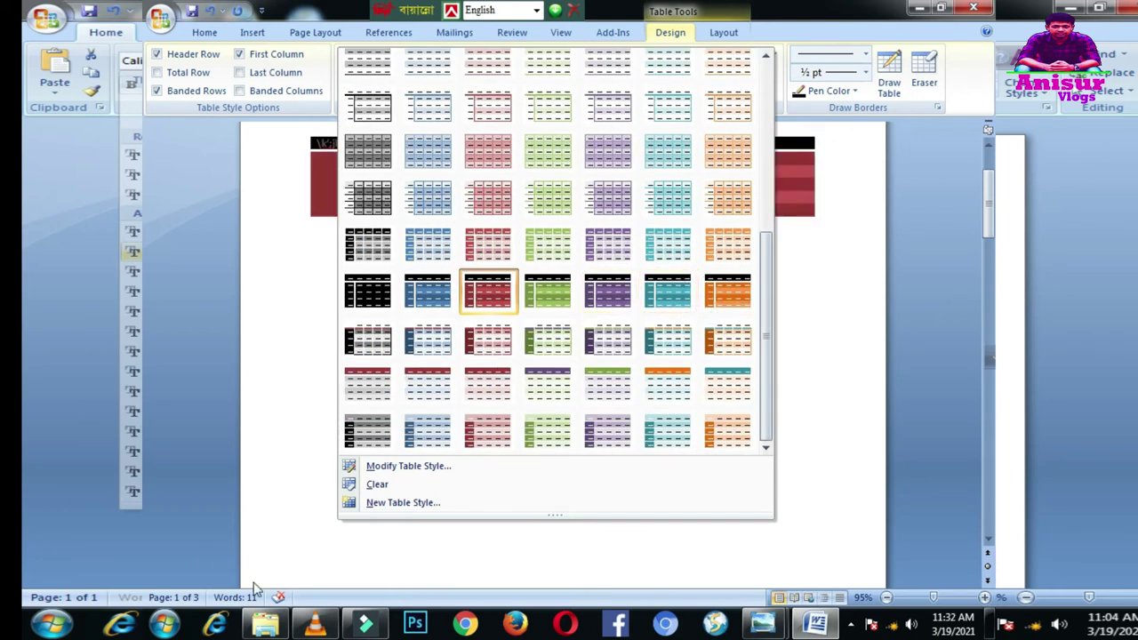
pyautogui.click(377, 483)
pyautogui.click(447, 214)
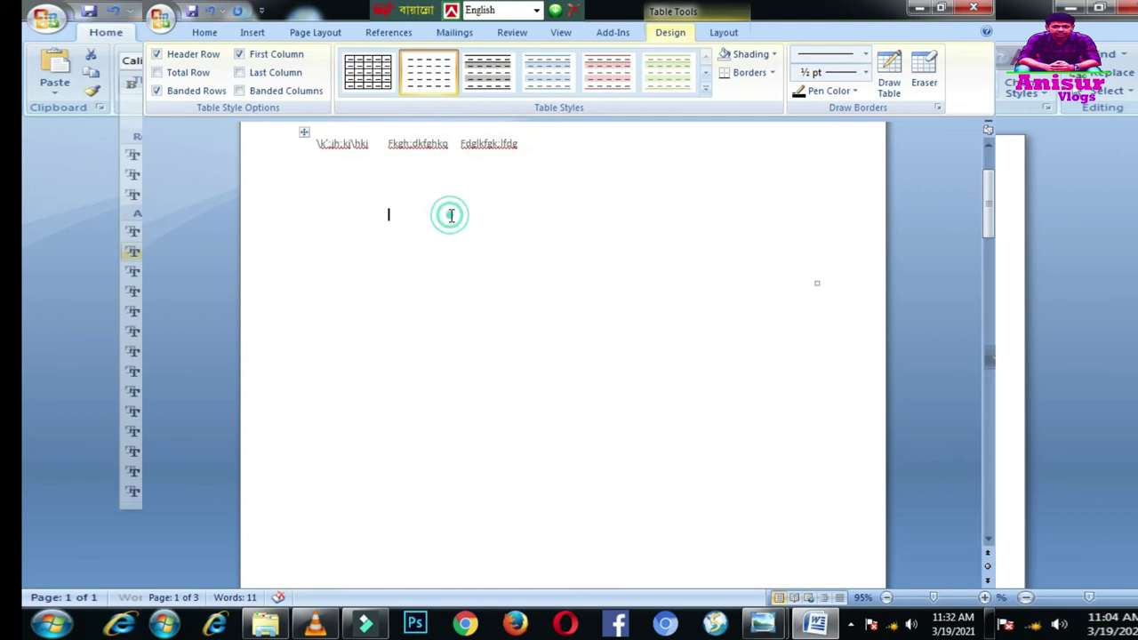
pyautogui.scroll(3, 436, 205)
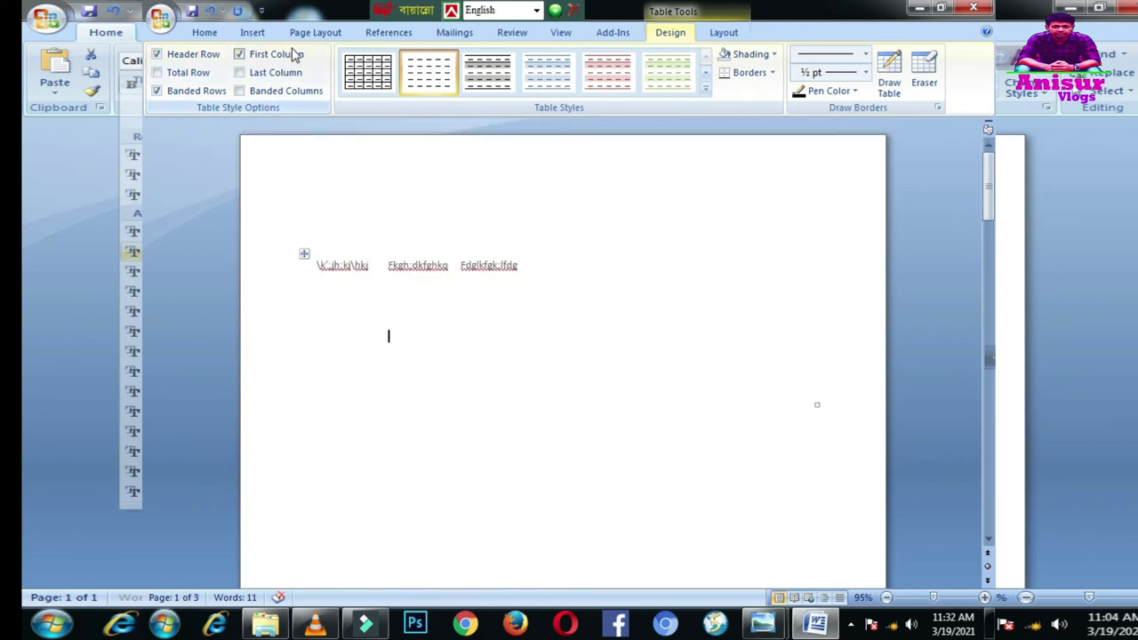
pyautogui.click(204, 33)
pyautogui.click(251, 32)
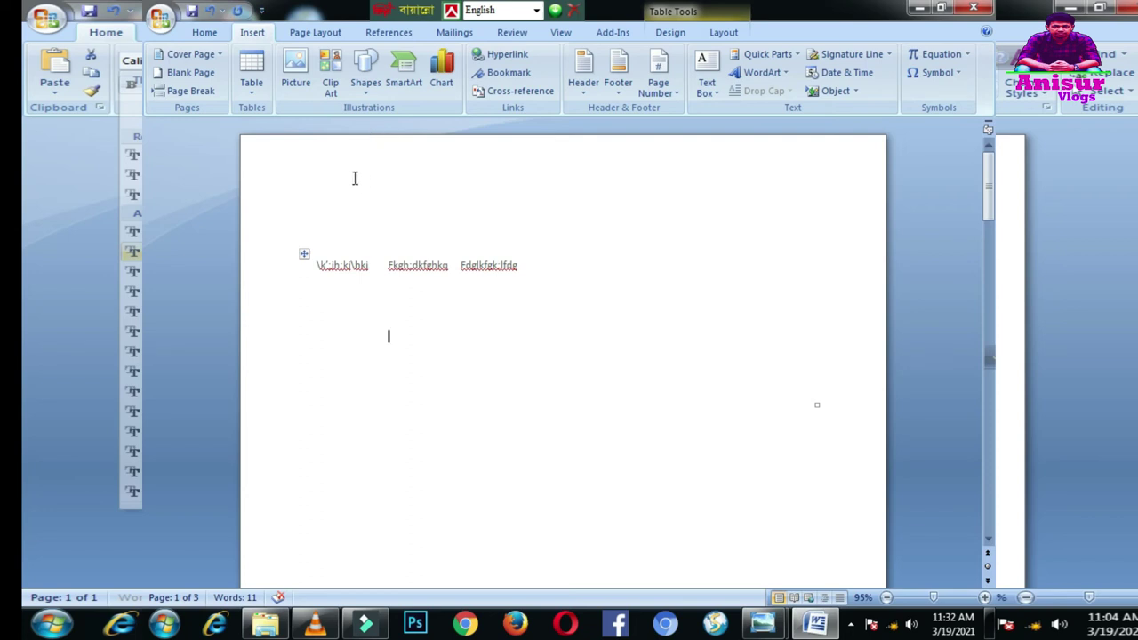
# Insert a 5-column, 2-row table below the three header entries
pyautogui.click(255, 81)
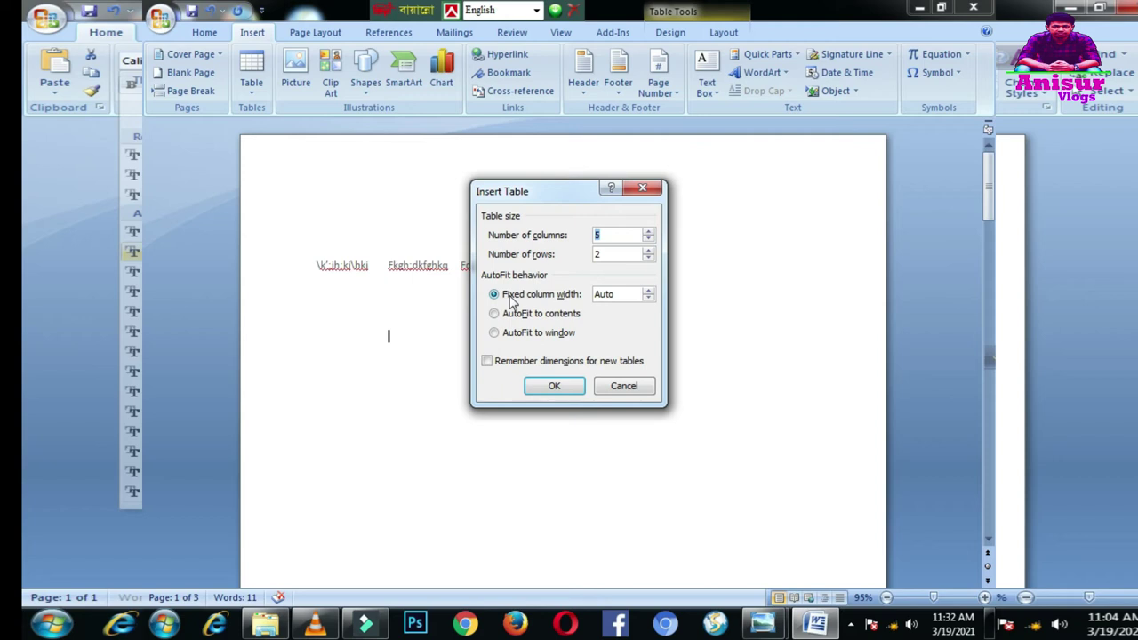
pyautogui.click(552, 386)
pyautogui.click(414, 338)
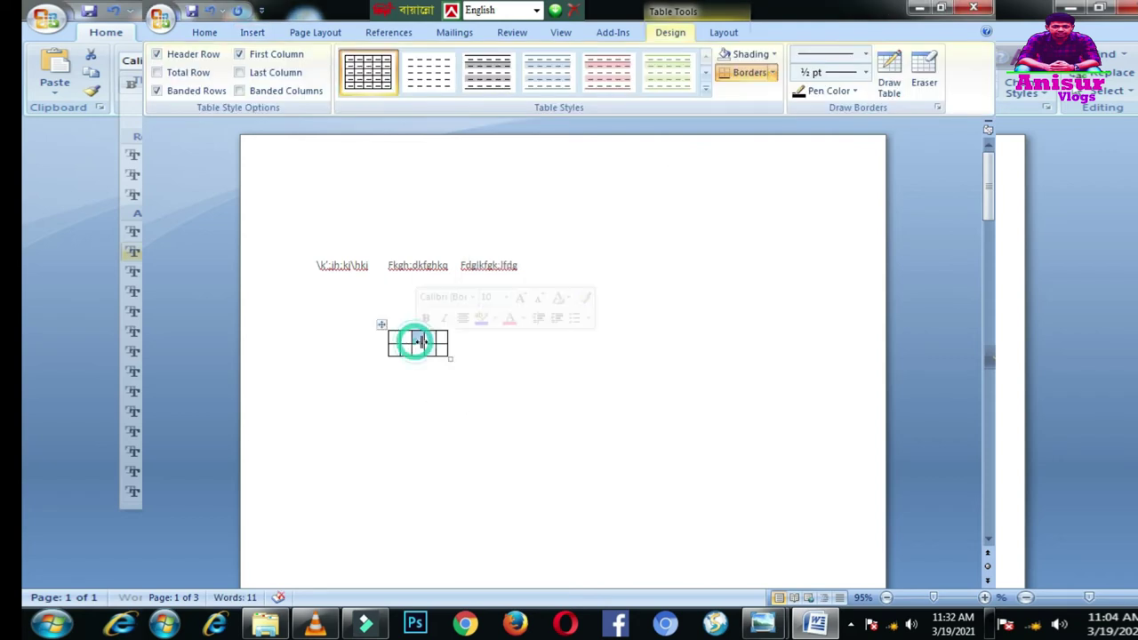
pyautogui.click(420, 225)
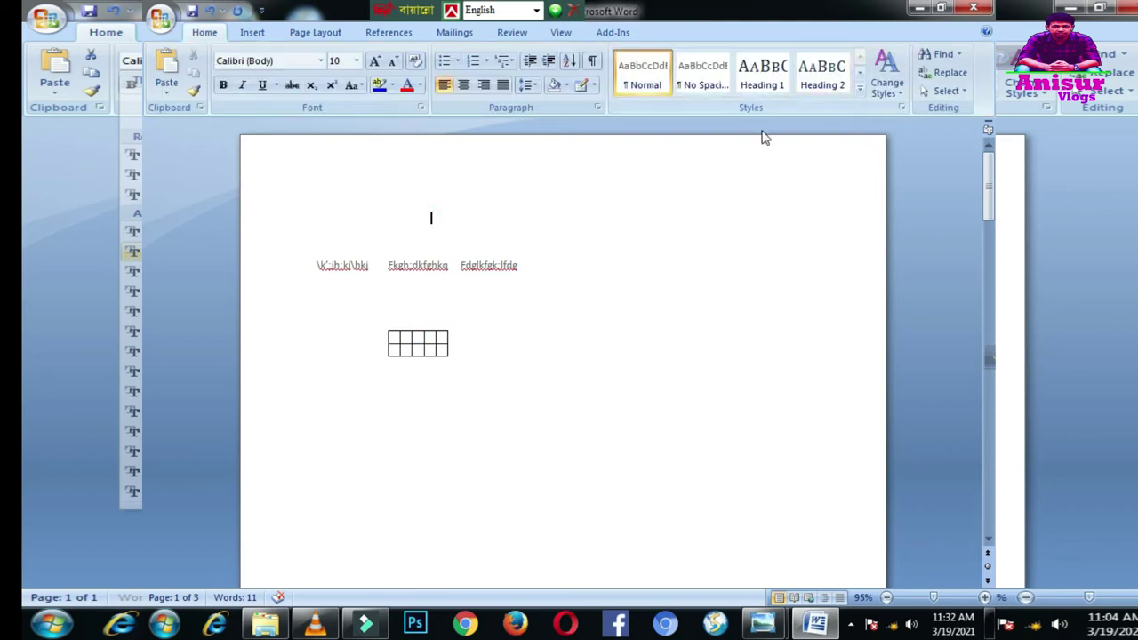
pyautogui.click(410, 344)
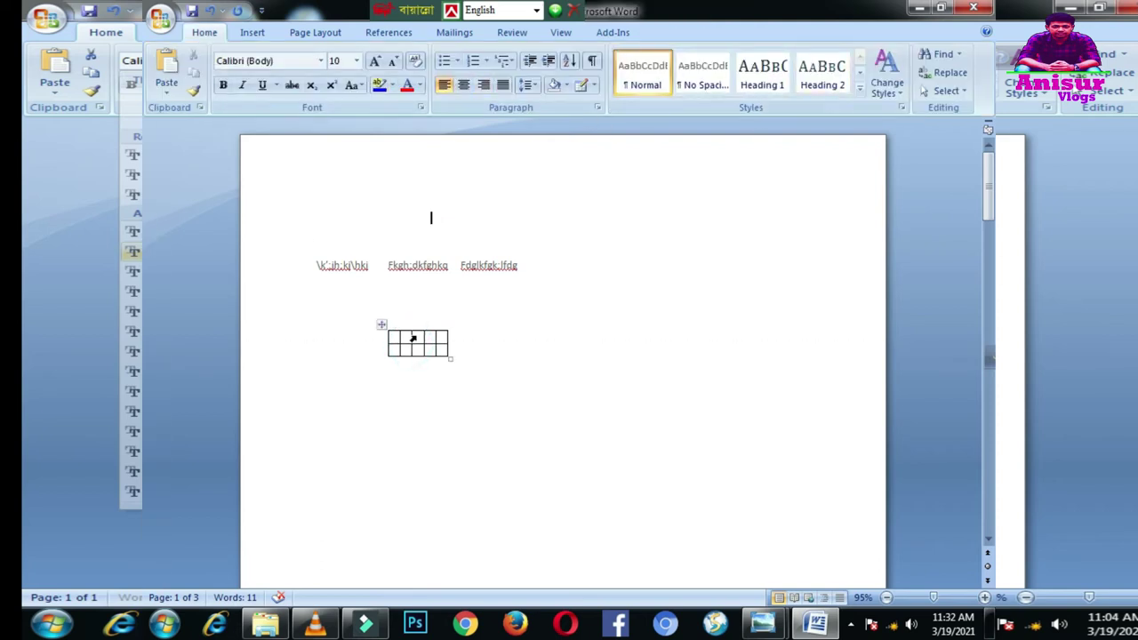
pyautogui.hotkey('ctrl', 'a')
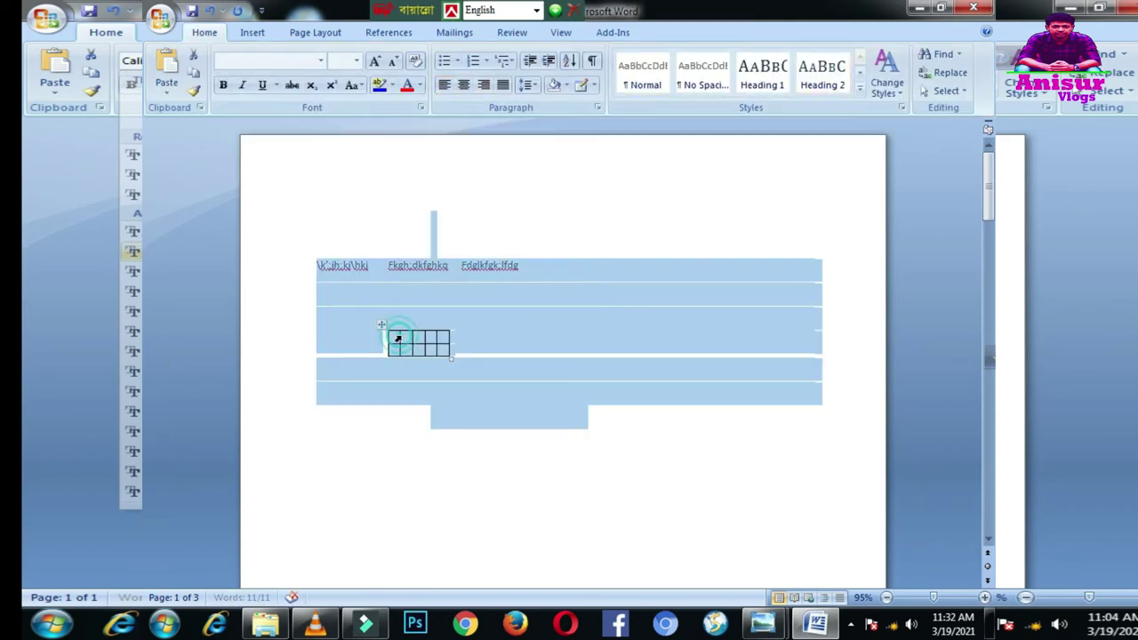
pyautogui.click(402, 337)
pyautogui.click(561, 366)
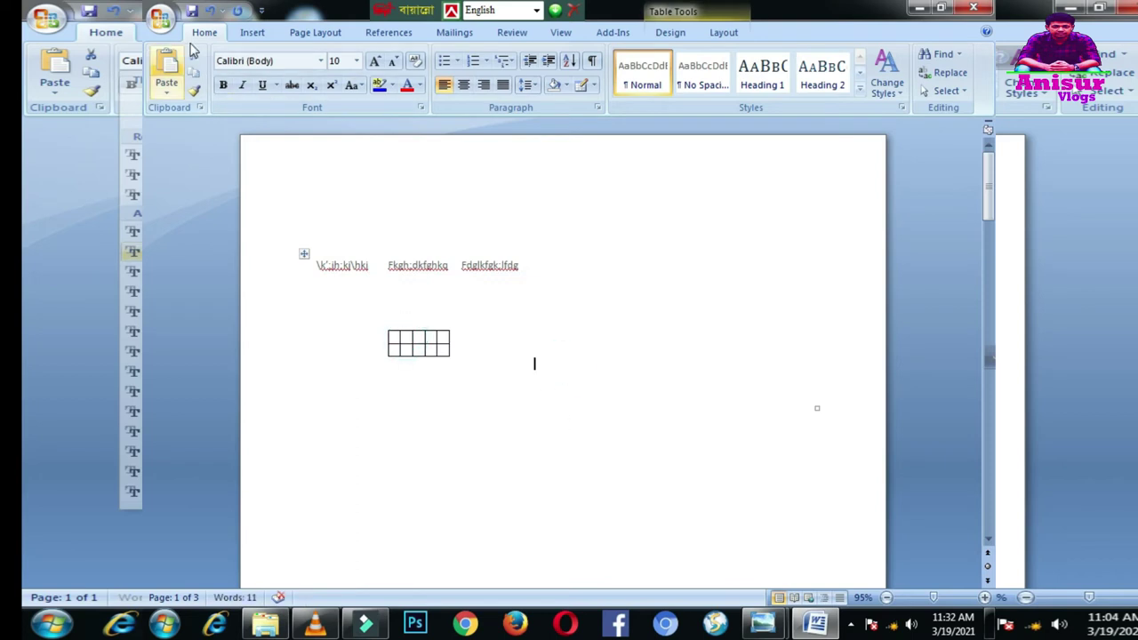
# With Draw Table, add column dividers to the small table and a crossing line grid
pyautogui.click(253, 32)
pyautogui.click(255, 87)
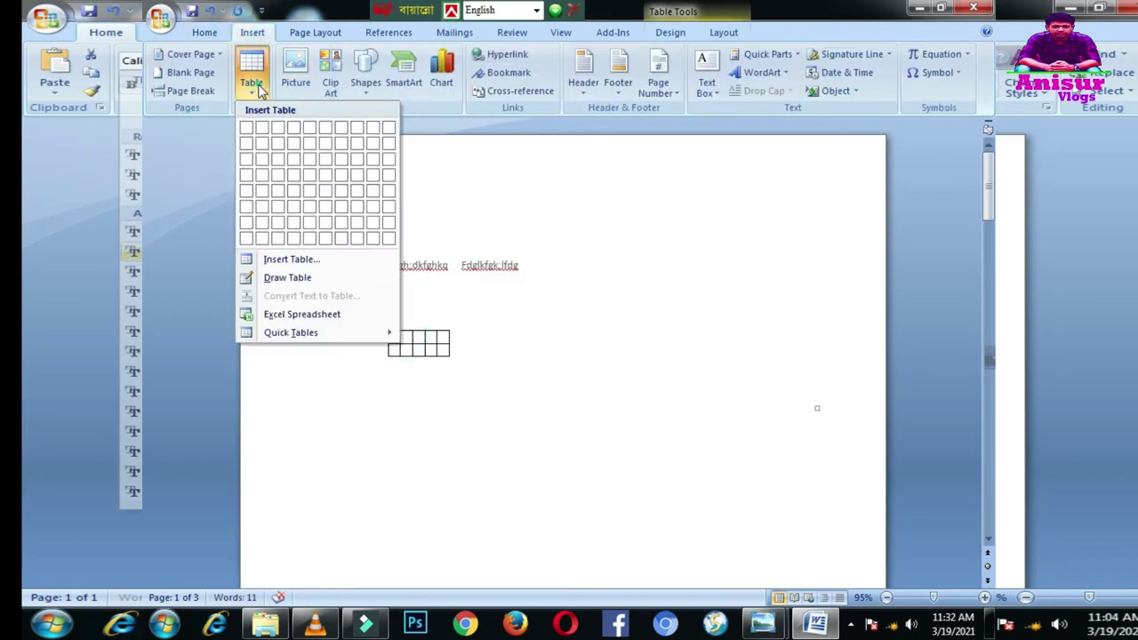
pyautogui.click(300, 279)
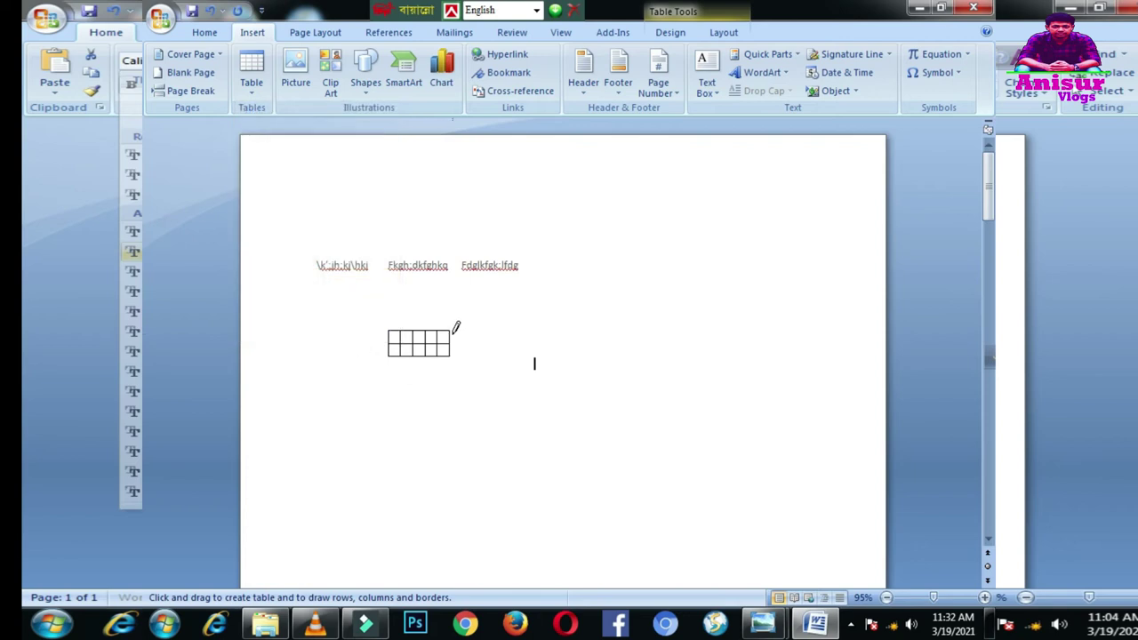
pyautogui.click(447, 342)
pyautogui.moveTo(503, 325); pyautogui.dragTo(527, 391)
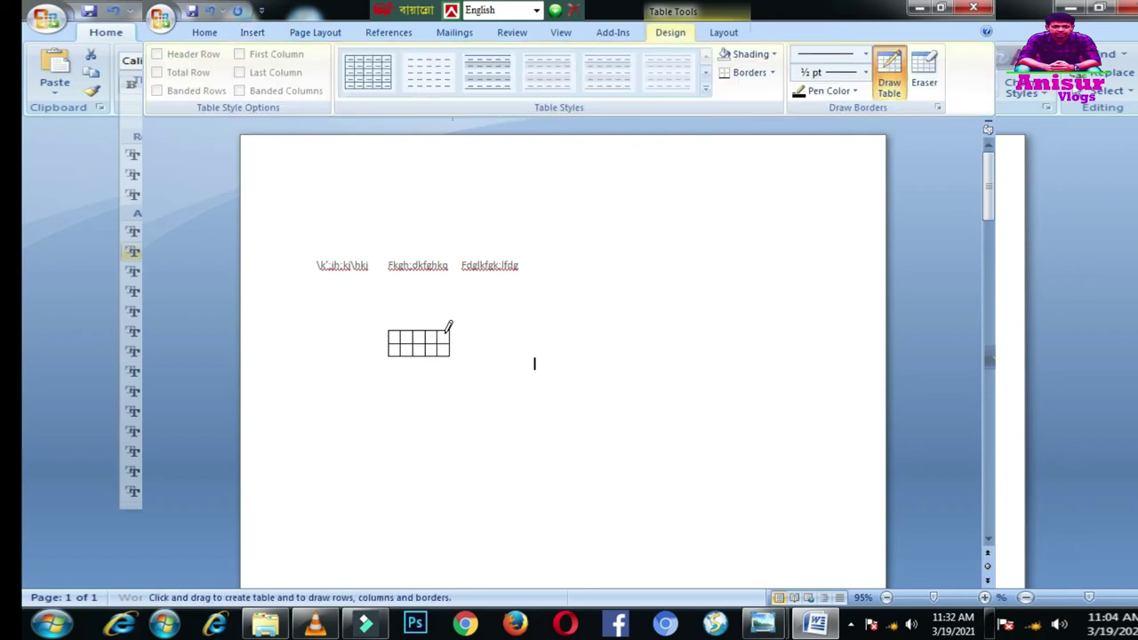
pyautogui.moveTo(422, 331)
pyautogui.mouseDown()
pyautogui.moveTo(427, 356)
pyautogui.moveTo(437, 354)
pyautogui.mouseUp()
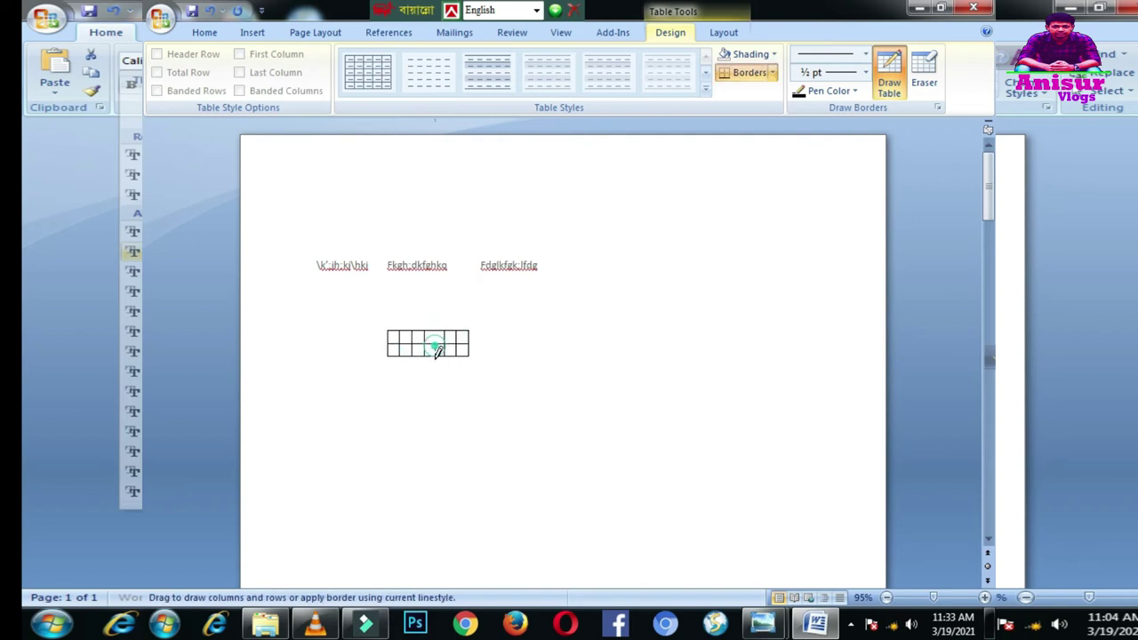
pyautogui.moveTo(528, 356); pyautogui.dragTo(547, 402)
pyautogui.click(448, 350)
pyautogui.click(537, 359)
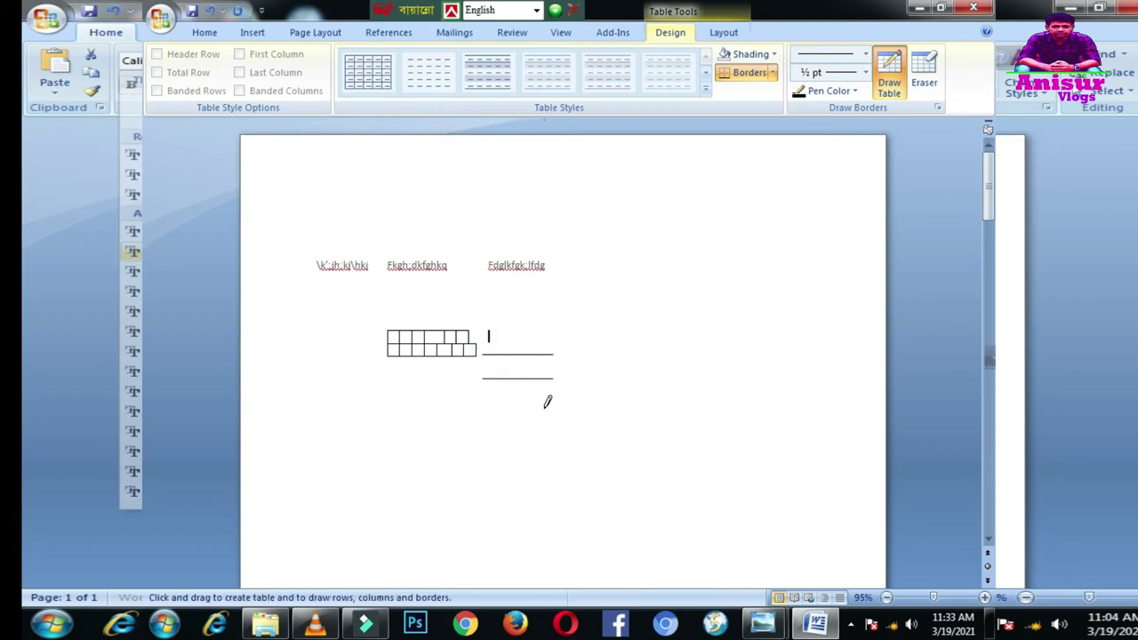
pyautogui.moveTo(513, 329); pyautogui.dragTo(512, 401)
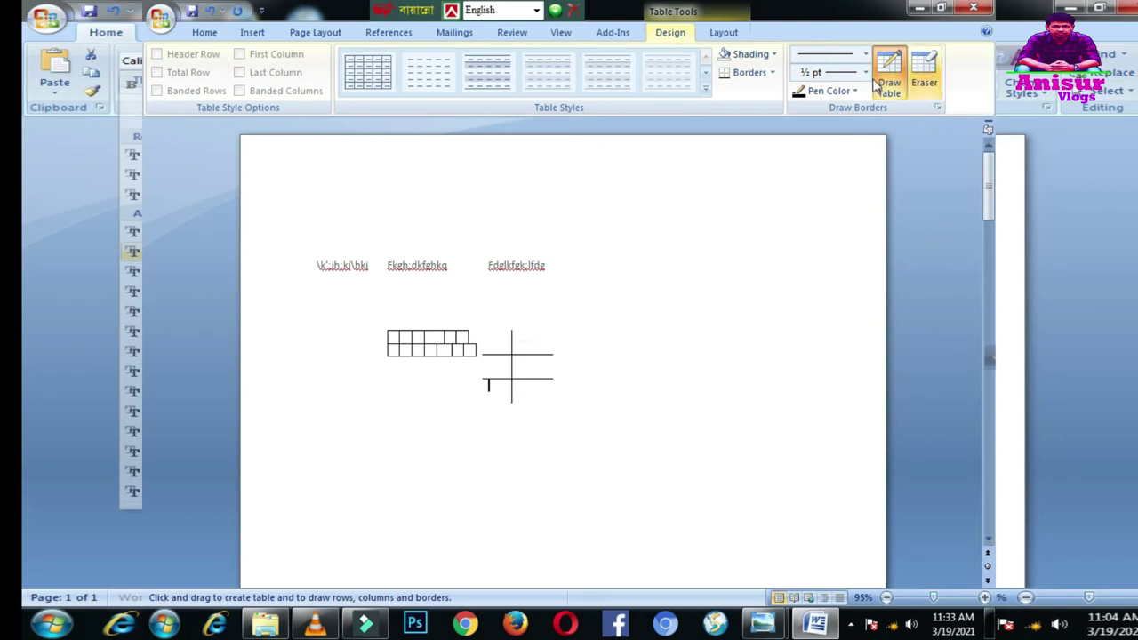
# Draw a thick 2¼ pt vertical line through the grid and a rectangular table below-right
pyautogui.click(844, 74)
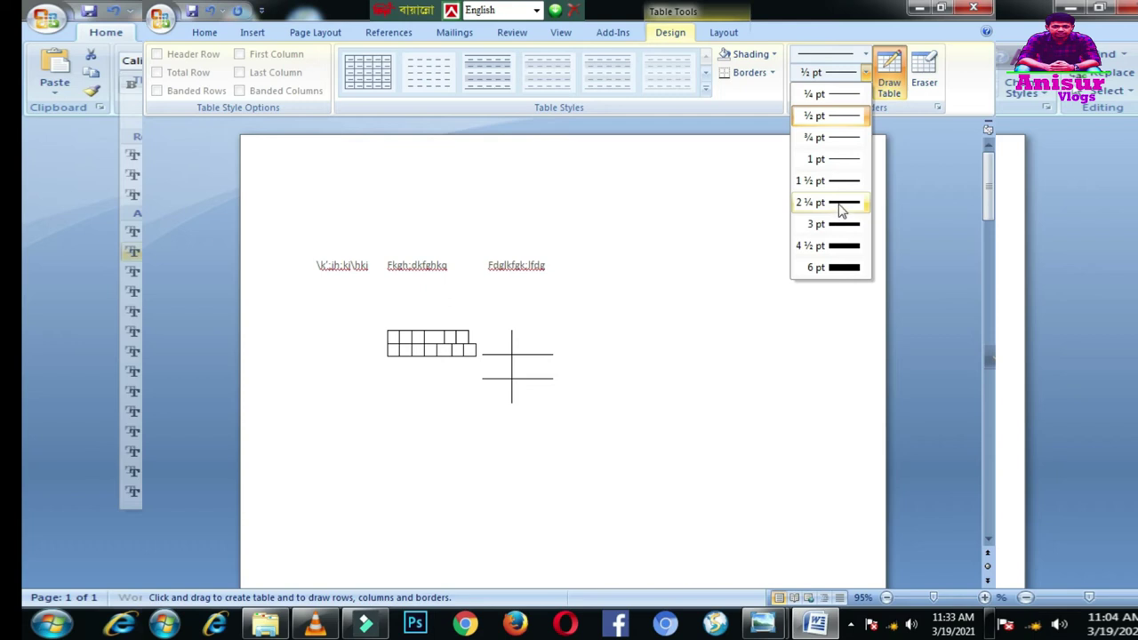
pyautogui.click(838, 204)
pyautogui.moveTo(525, 343); pyautogui.dragTo(529, 400)
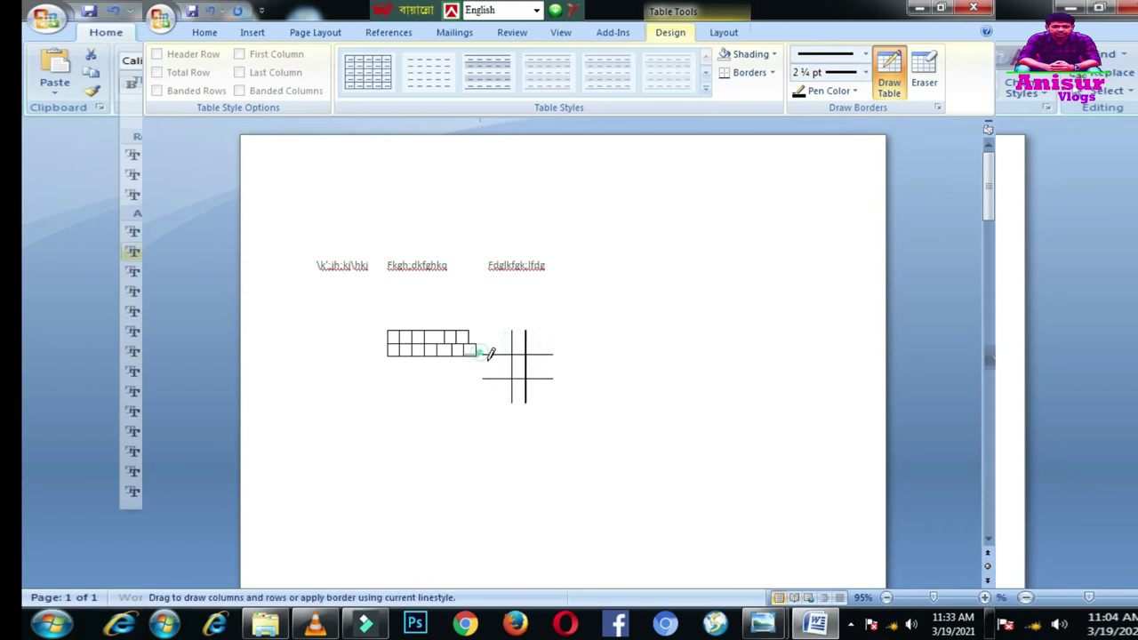
pyautogui.moveTo(469, 357); pyautogui.dragTo(616, 443)
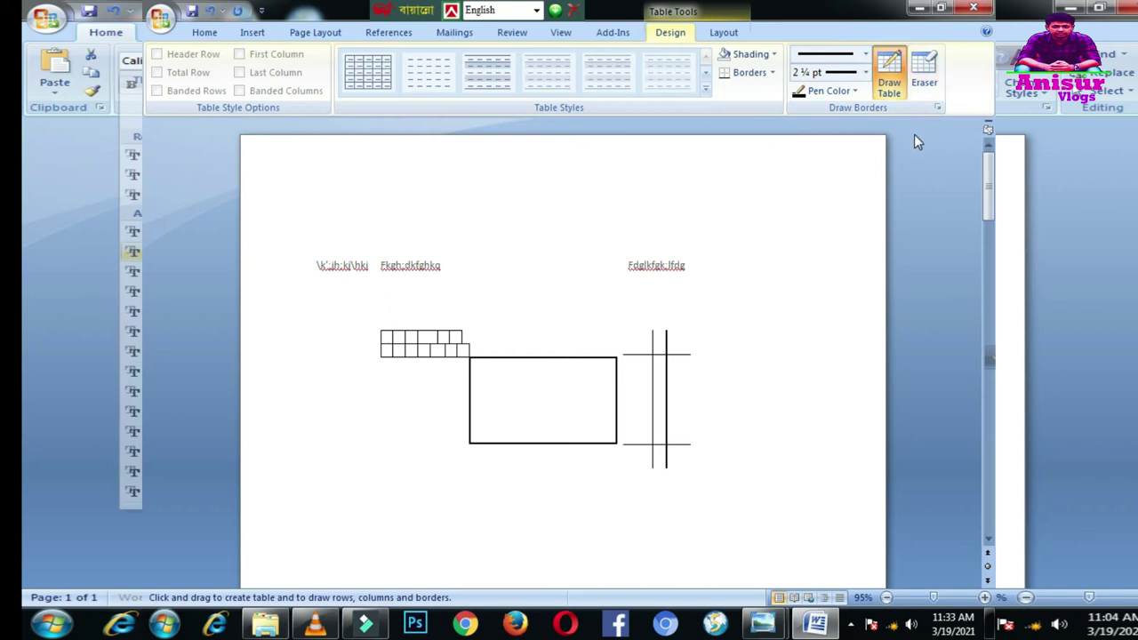
# Use the Eraser to remove five unwanted line segments from the right hand-drawn table
pyautogui.click(924, 71)
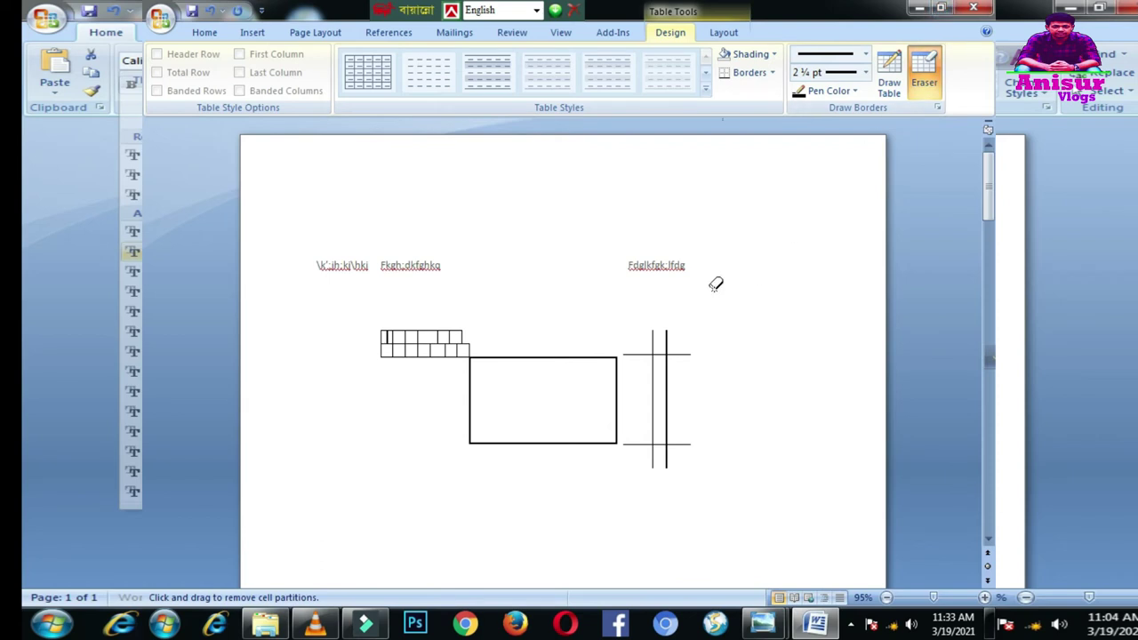
pyautogui.click(640, 354)
pyautogui.click(666, 395)
pyautogui.click(666, 452)
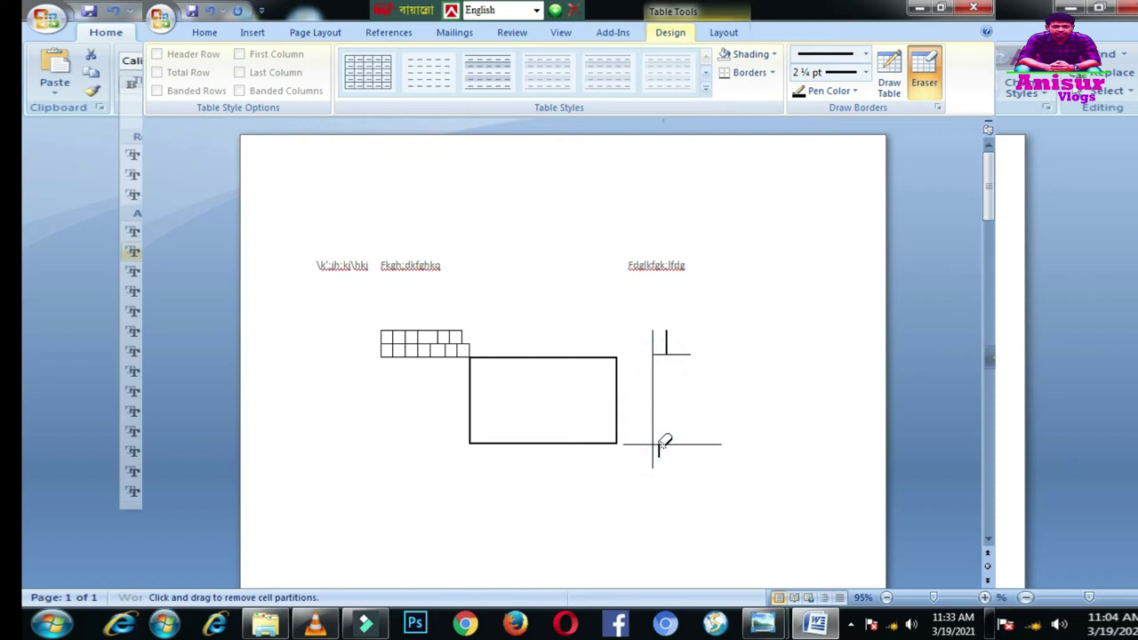
pyautogui.click(602, 442)
pyautogui.click(592, 443)
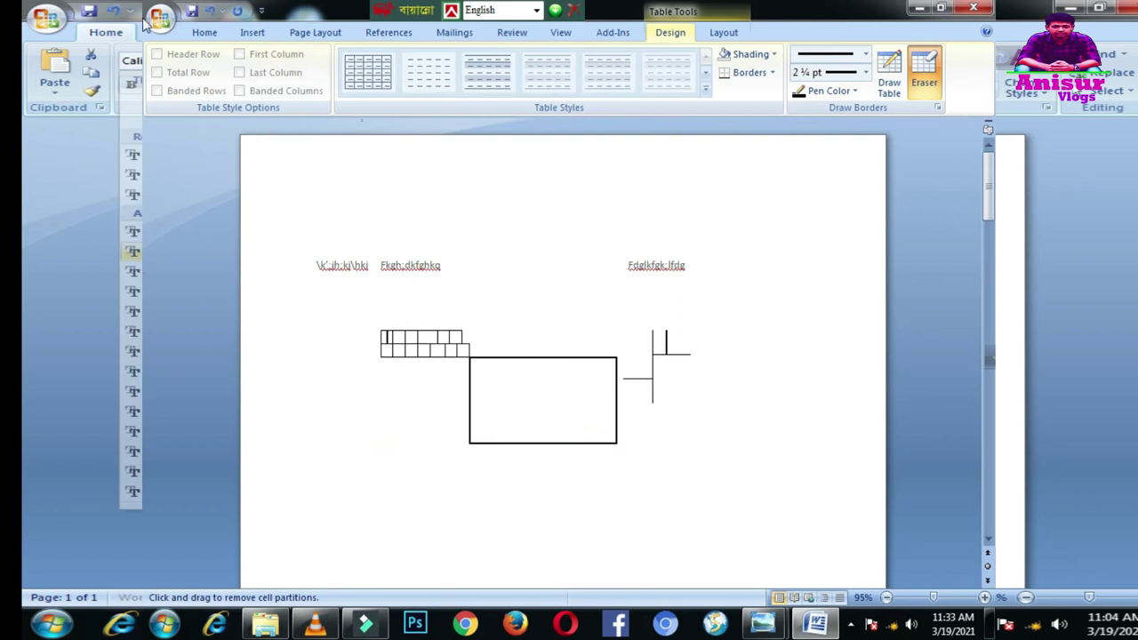
pyautogui.click(251, 32)
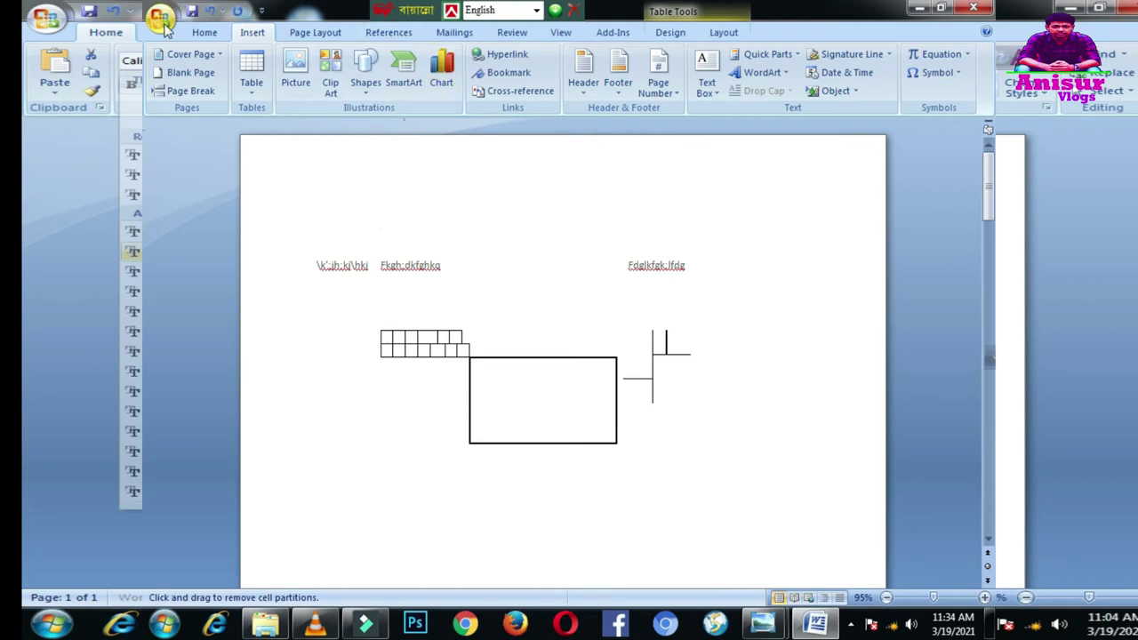
pyautogui.click(296, 84)
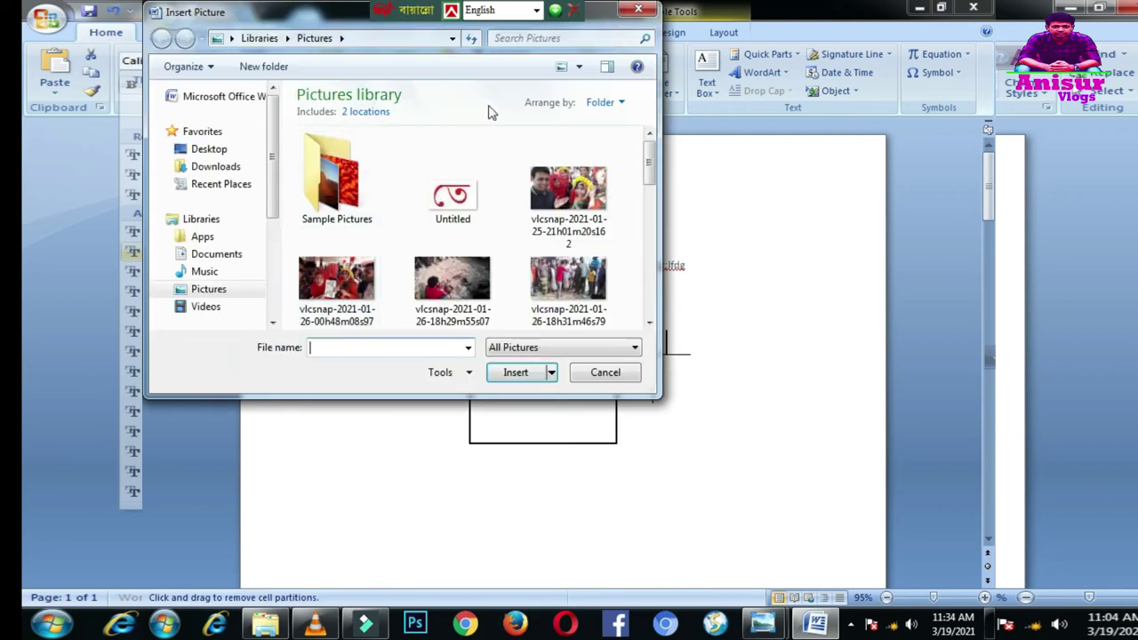
pyautogui.click(211, 272)
pyautogui.scroll(-3, 229, 282)
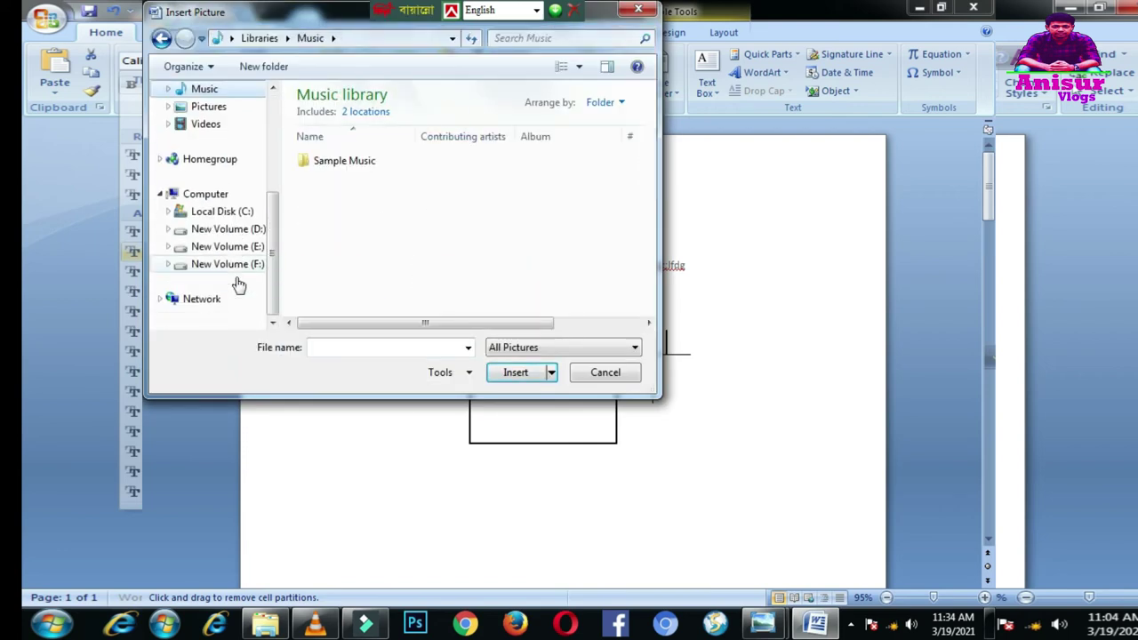
pyautogui.click(235, 229)
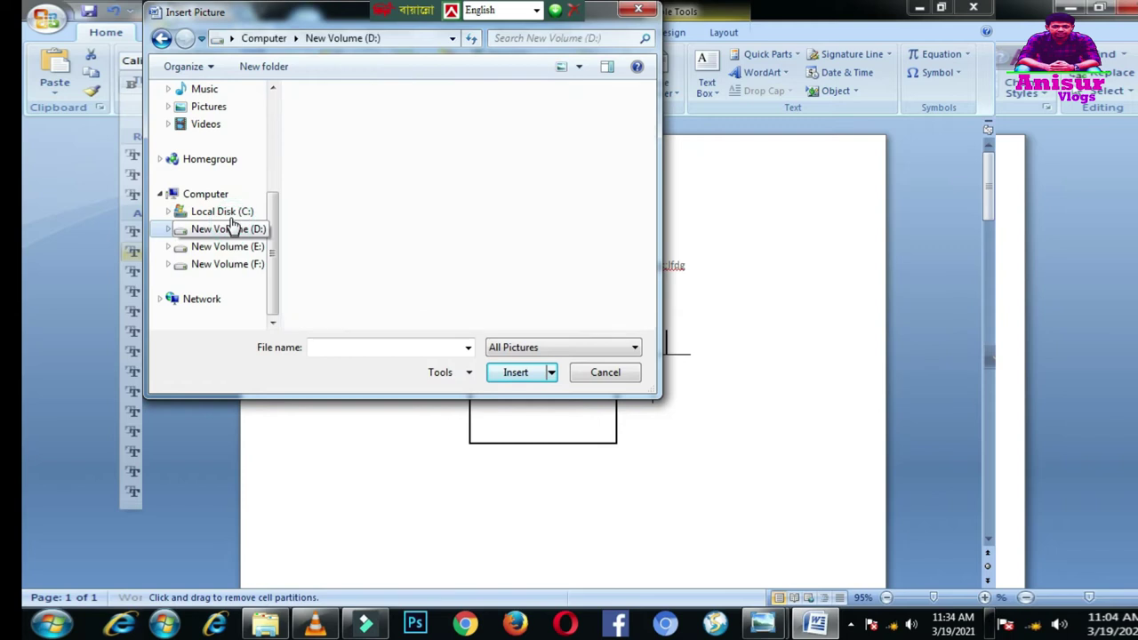
pyautogui.click(222, 125)
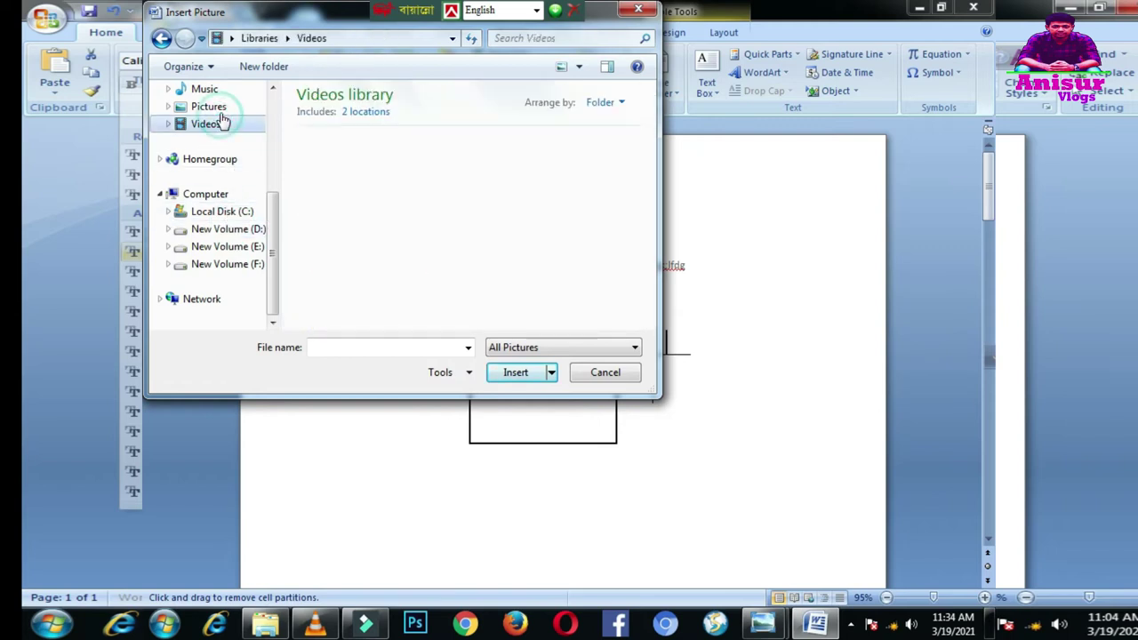
pyautogui.click(216, 106)
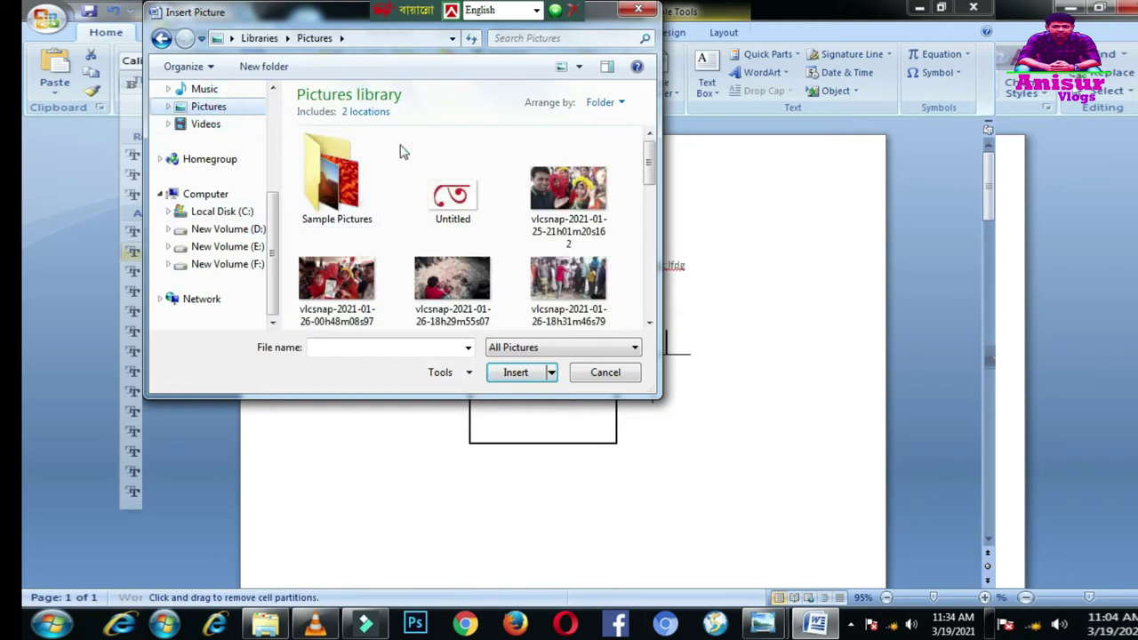
pyautogui.click(224, 92)
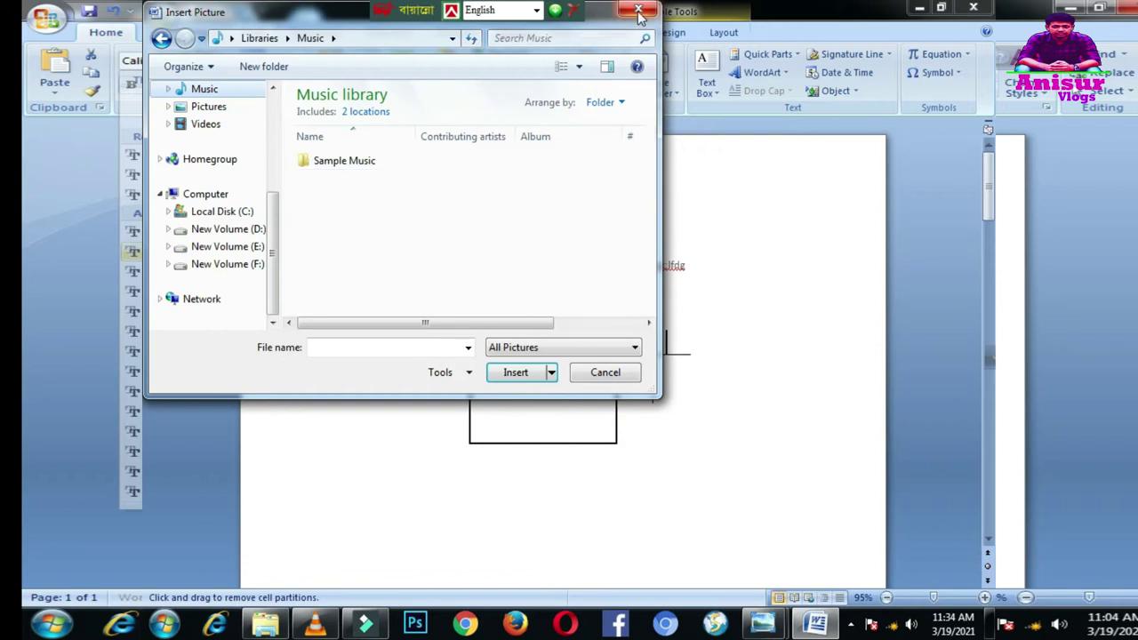
pyautogui.click(638, 11)
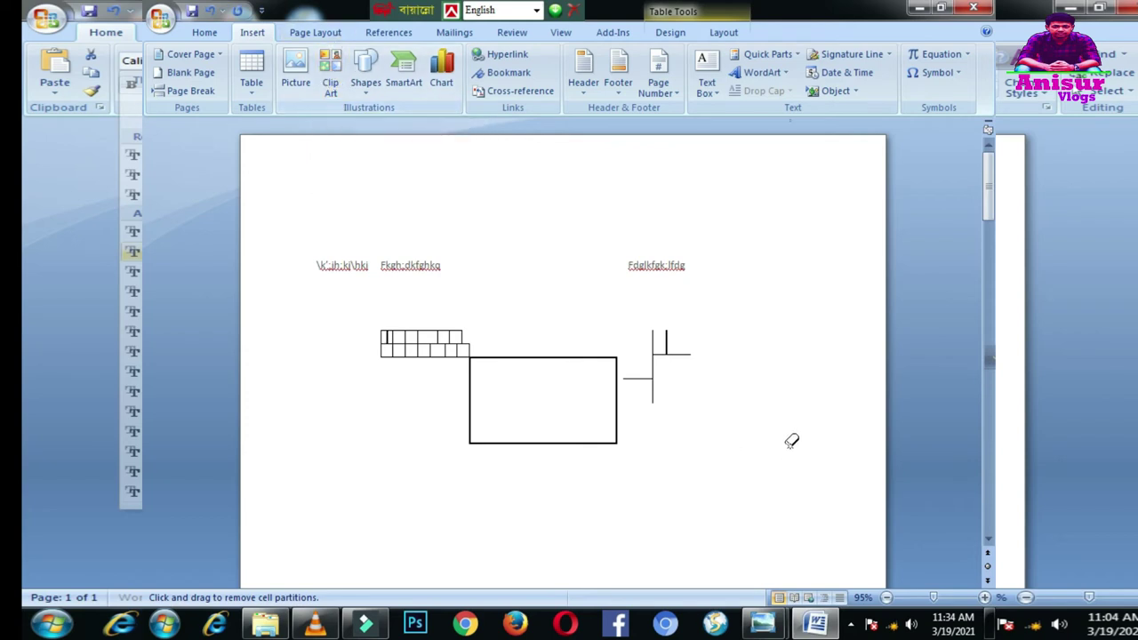
# Erase the rectangle's top border and turn the Eraser off
pyautogui.click(575, 356)
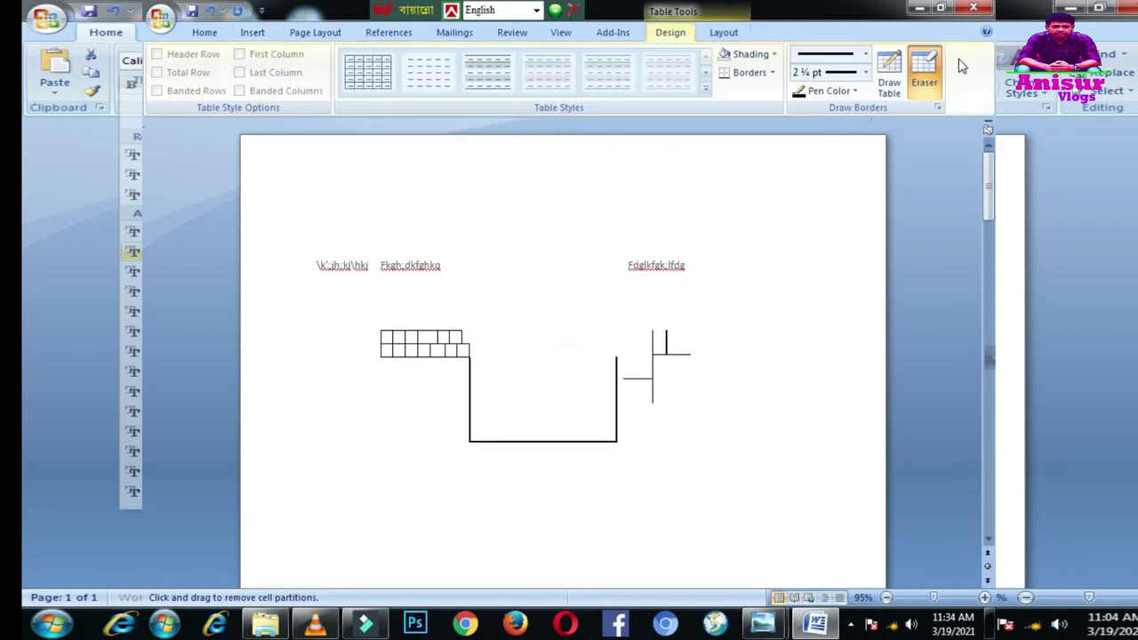
pyautogui.click(924, 71)
pyautogui.click(204, 32)
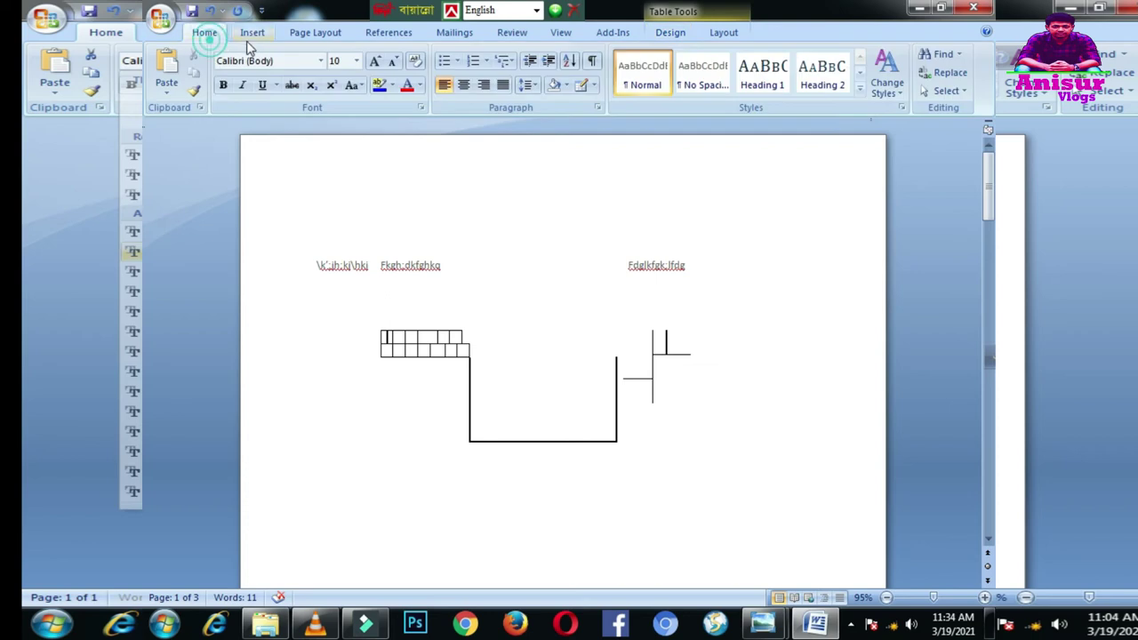
pyautogui.click(252, 32)
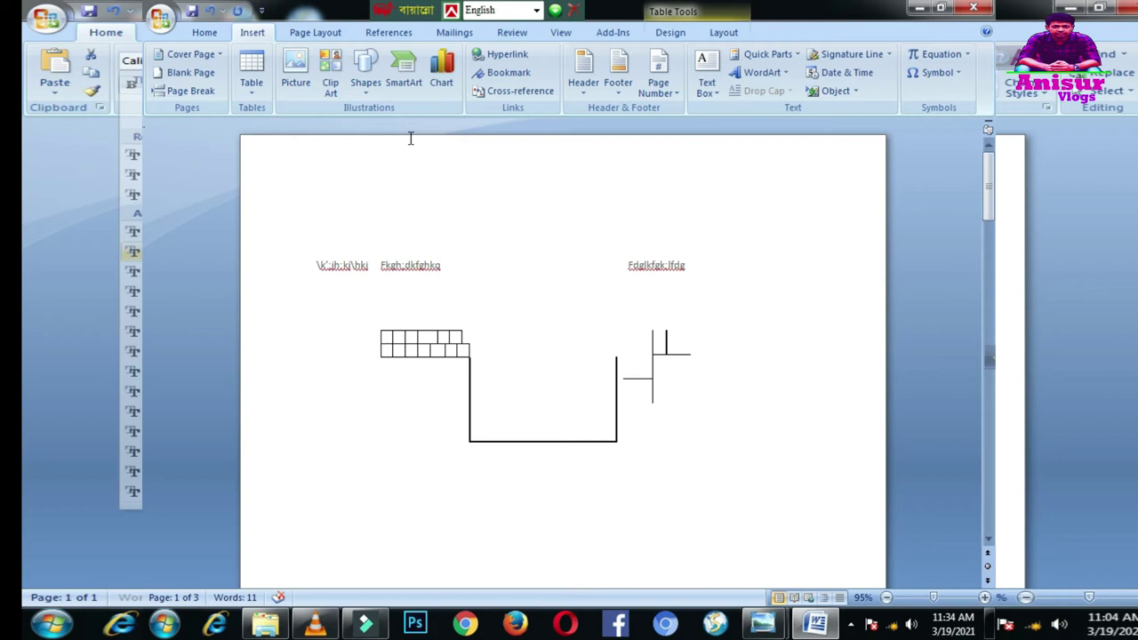
# Draw a long right-pointing arrow across the page below the rectangle
pyautogui.click(368, 99)
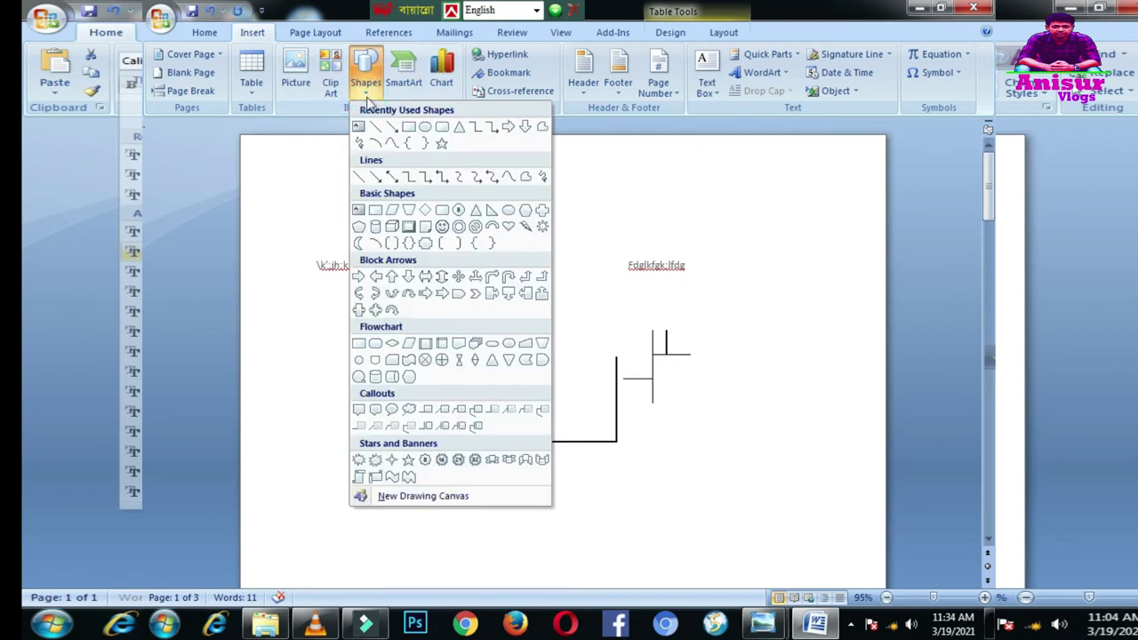
pyautogui.click(392, 128)
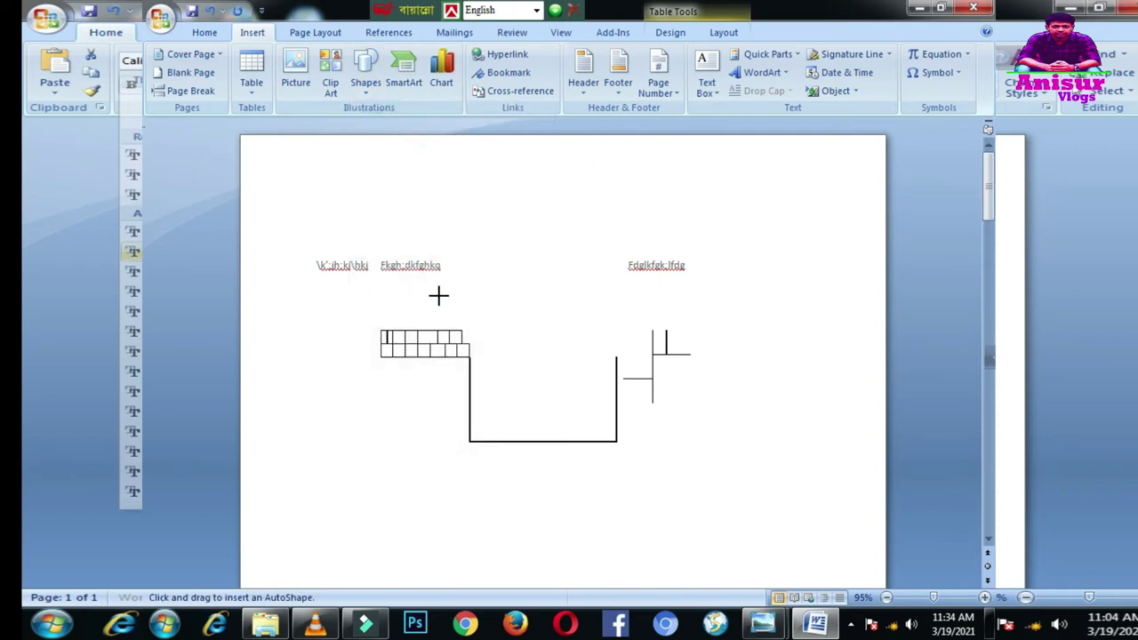
pyautogui.moveTo(323, 448); pyautogui.dragTo(750, 441)
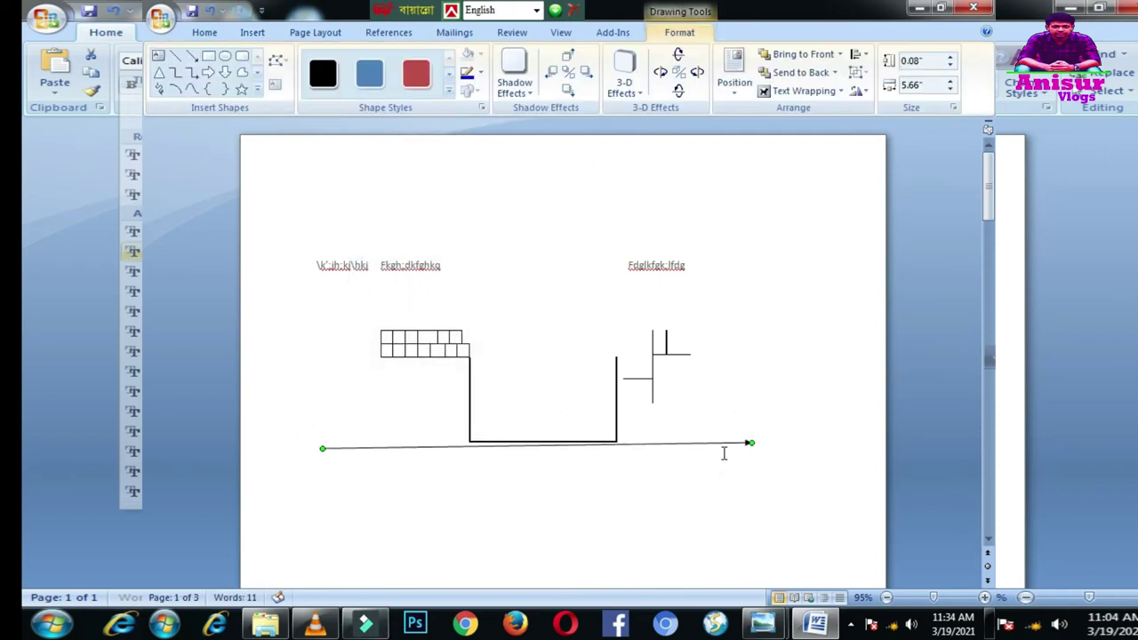
pyautogui.click(737, 470)
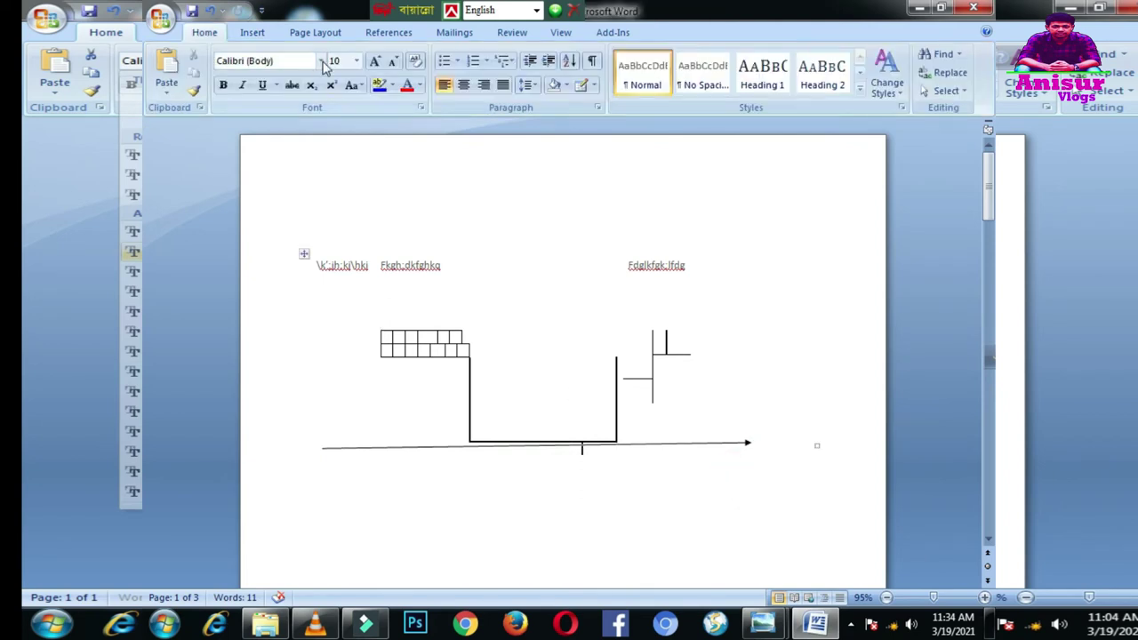
pyautogui.click(252, 32)
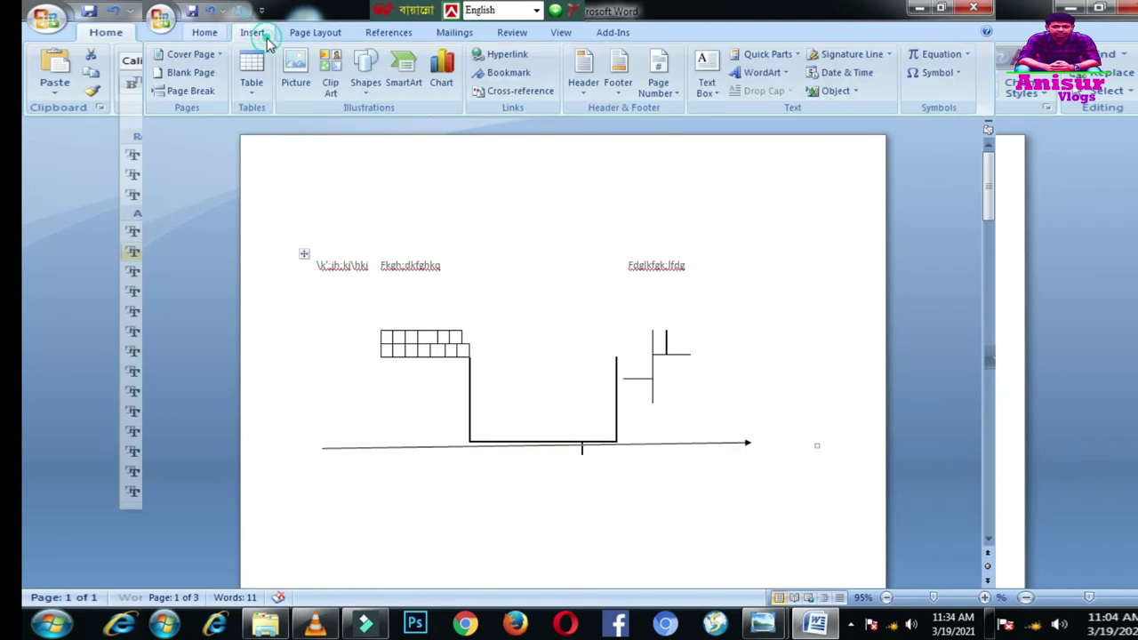
# Draw a tall rectangle shape at the upper right of the page
pyautogui.click(367, 81)
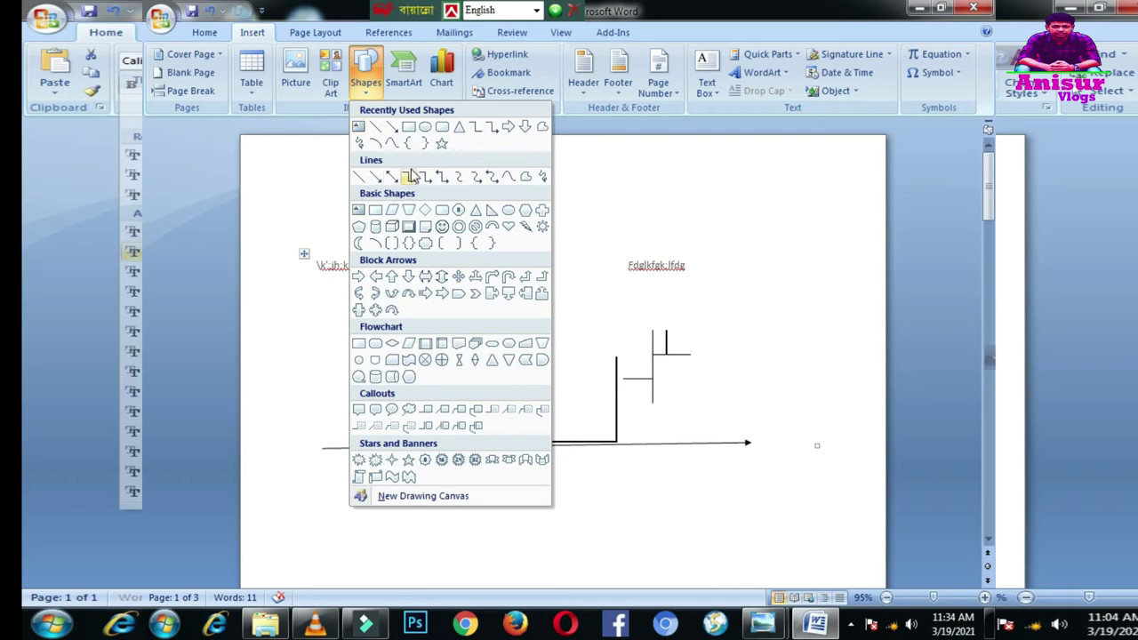
pyautogui.click(408, 126)
pyautogui.moveTo(581, 176); pyautogui.dragTo(808, 428)
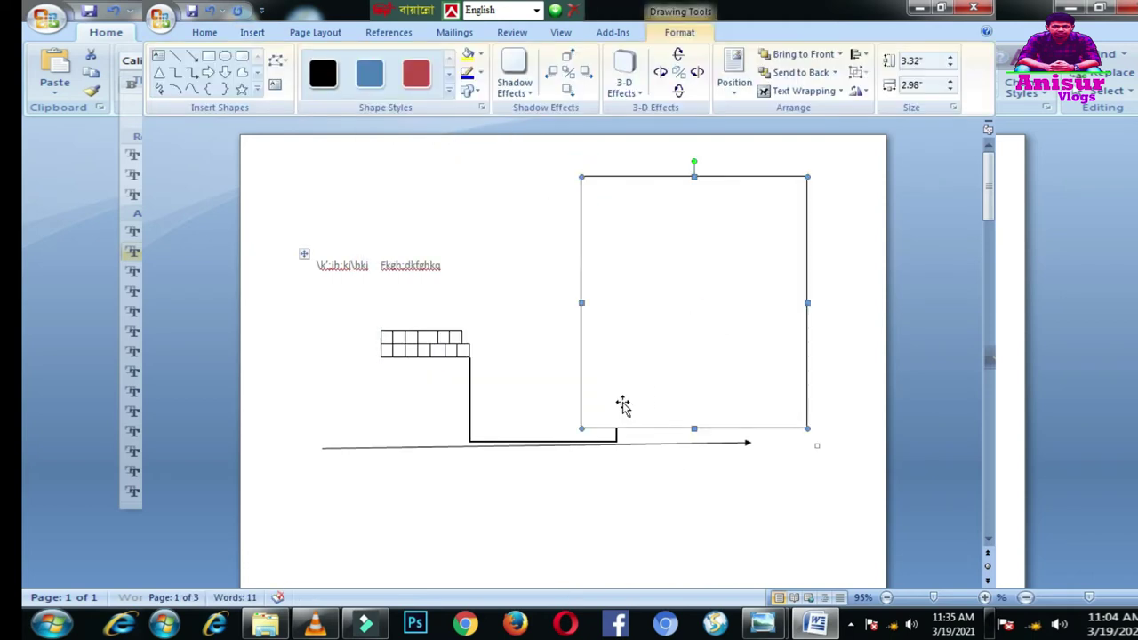
pyautogui.click(628, 252)
# Make the rectangle a text box and type 'KJADSFKSKDJOSILDJVKLD' at its top
pyautogui.click(275, 87)
pyautogui.moveTo(592, 190); pyautogui.dragTo(660, 330)
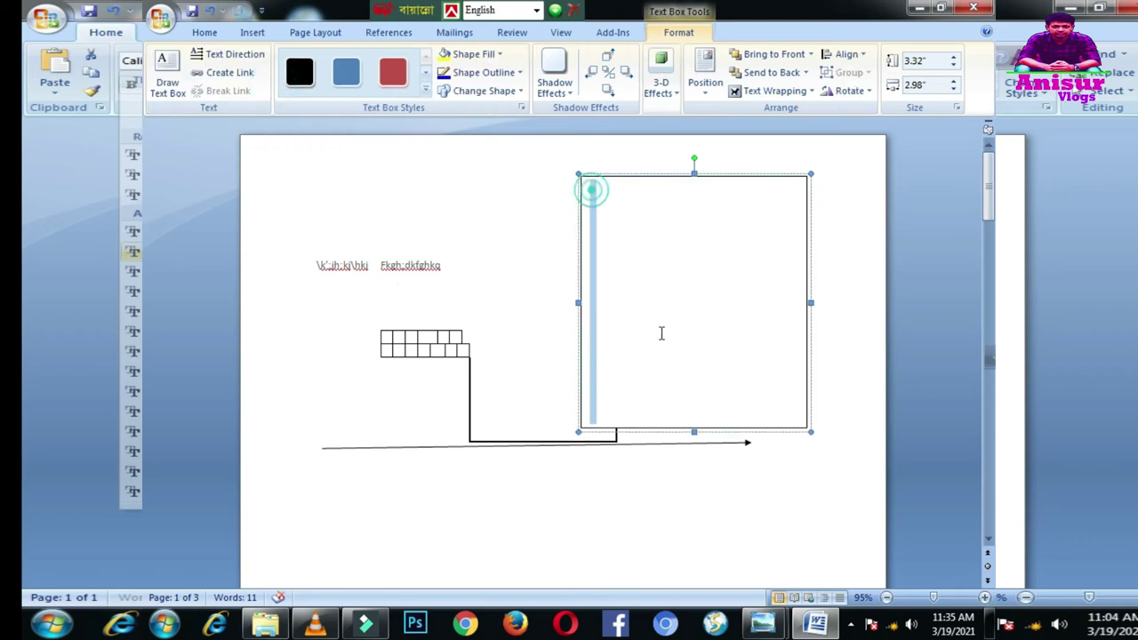
pyautogui.click(726, 308)
pyautogui.click(615, 240)
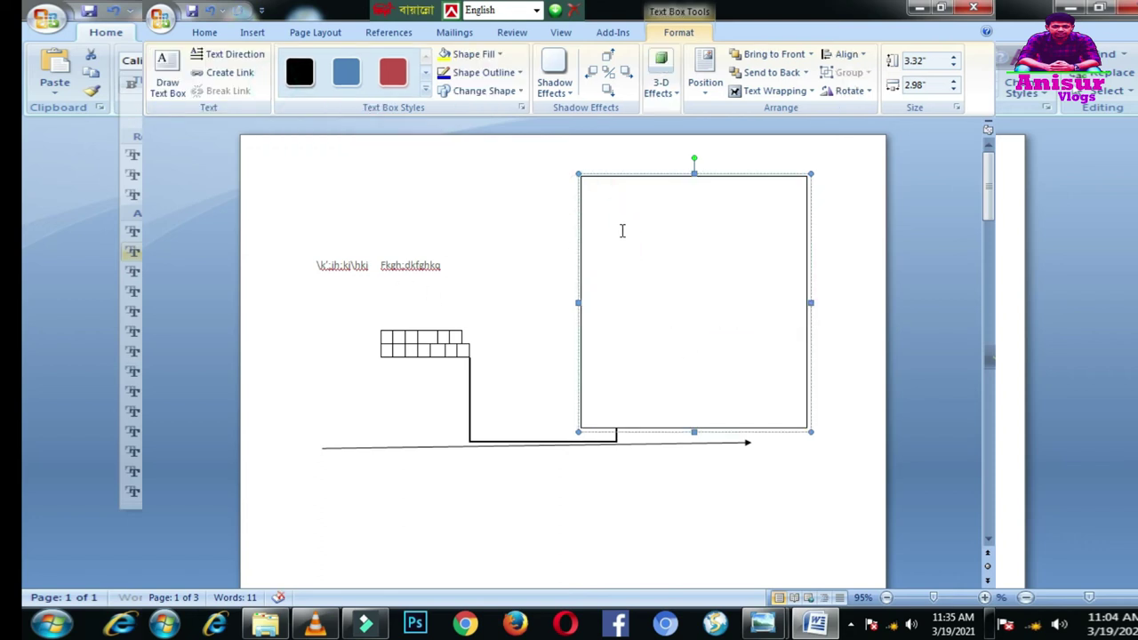
pyautogui.write('KJADSFKSKDJOSILDJVKLD')
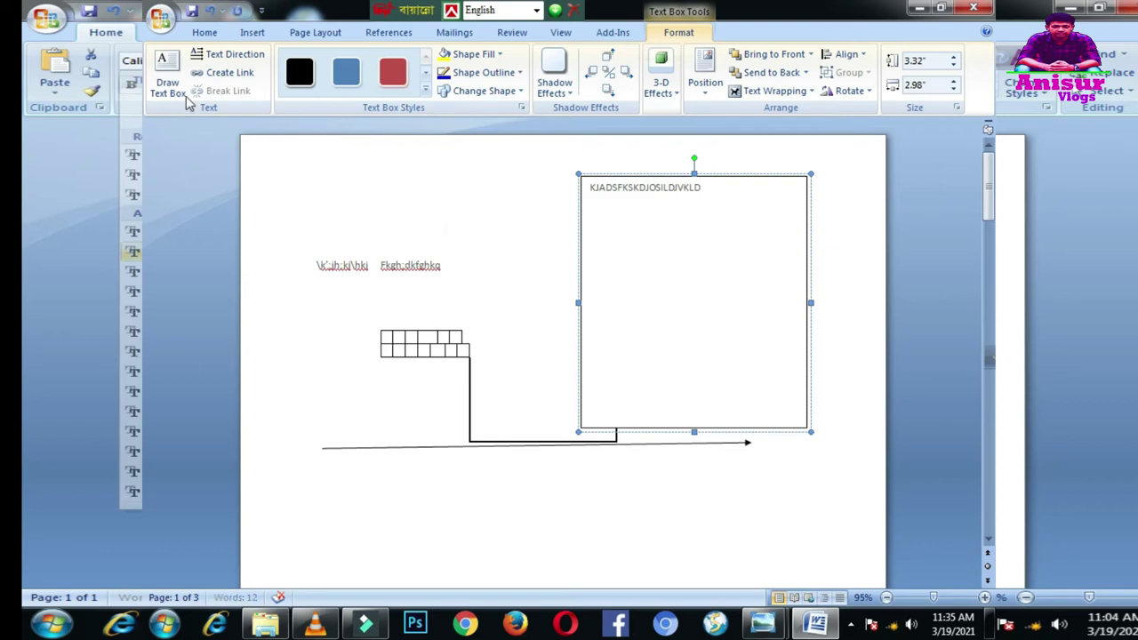
# Try black and red fills on the text box, then choose yellow from the fill colours
pyautogui.click(299, 71)
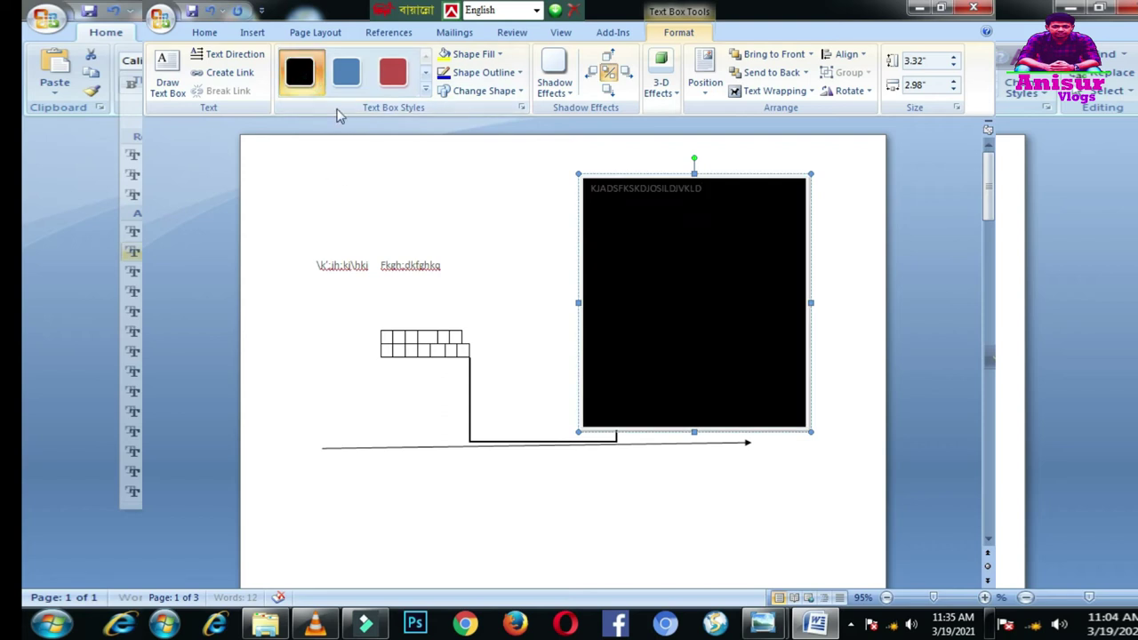
pyautogui.click(392, 71)
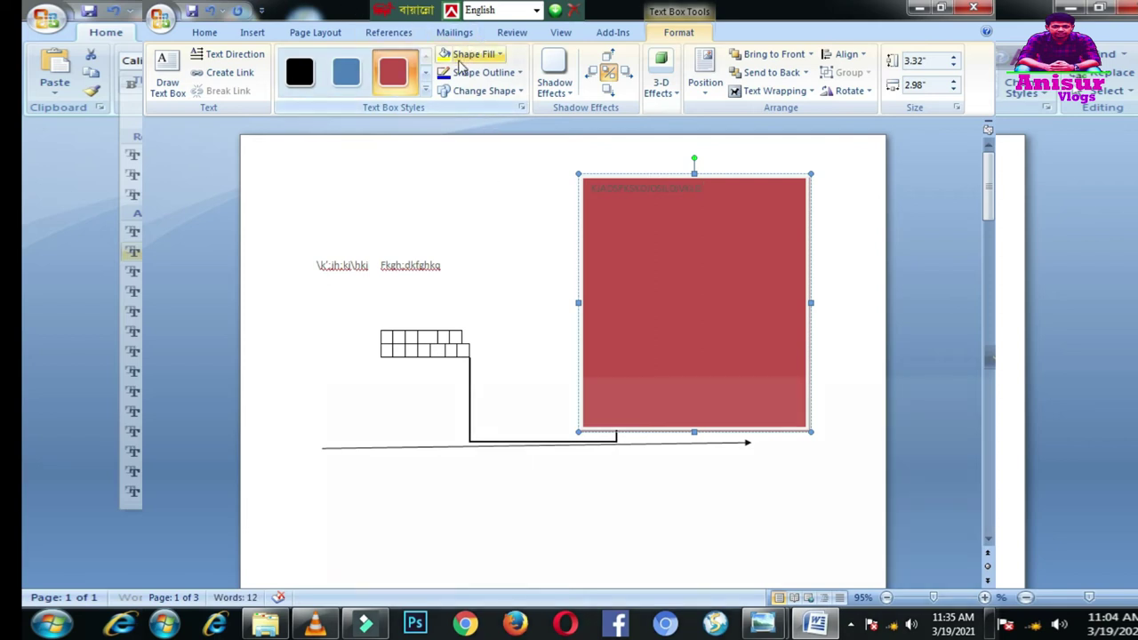
pyautogui.click(455, 56)
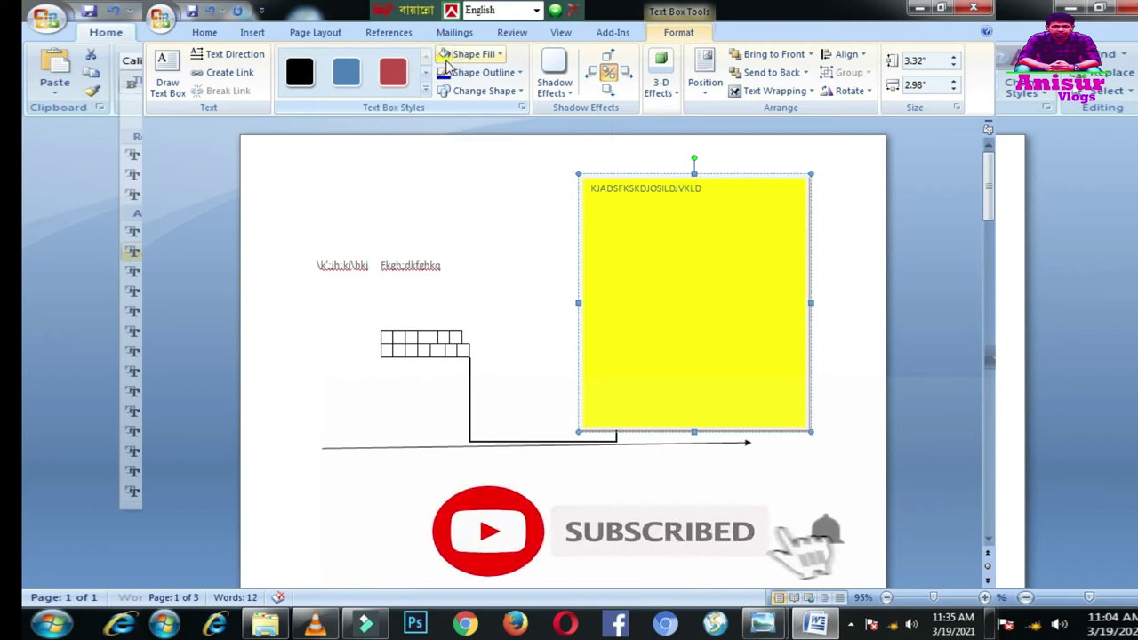
pyautogui.click(497, 55)
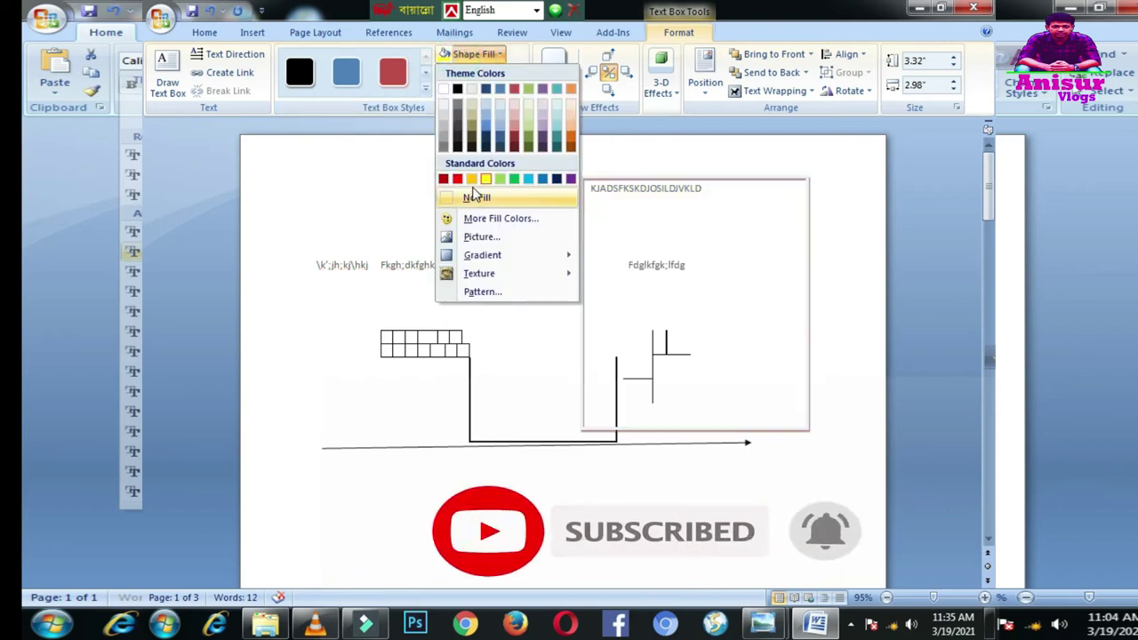
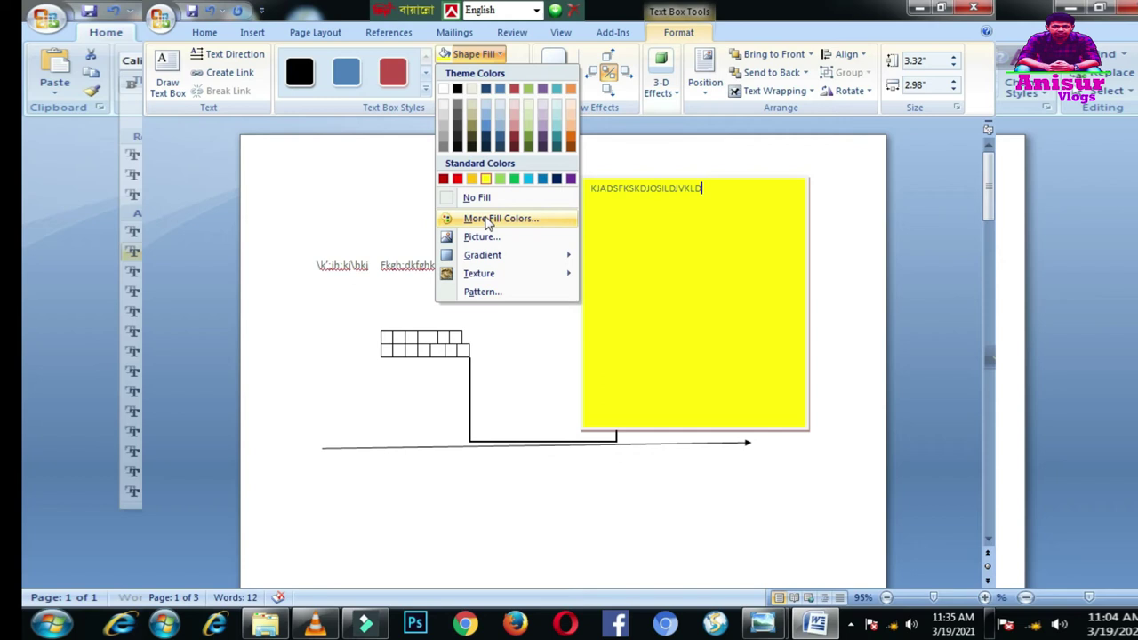
# Apply the Fish fossil texture fill to the text box
pyautogui.moveTo(483, 256)
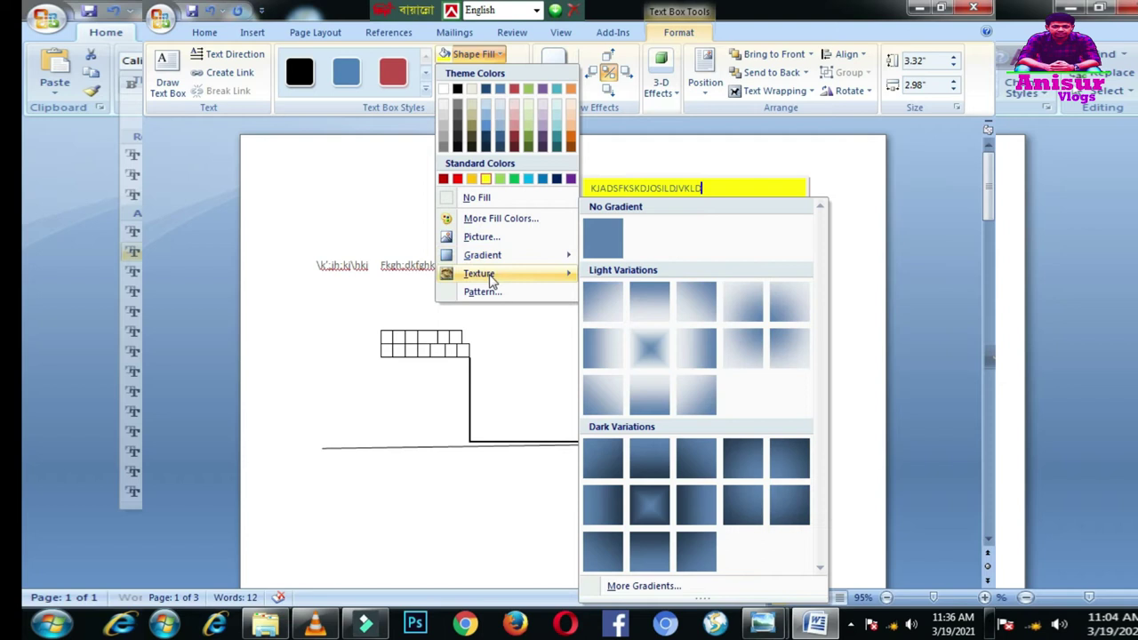
pyautogui.moveTo(491, 281)
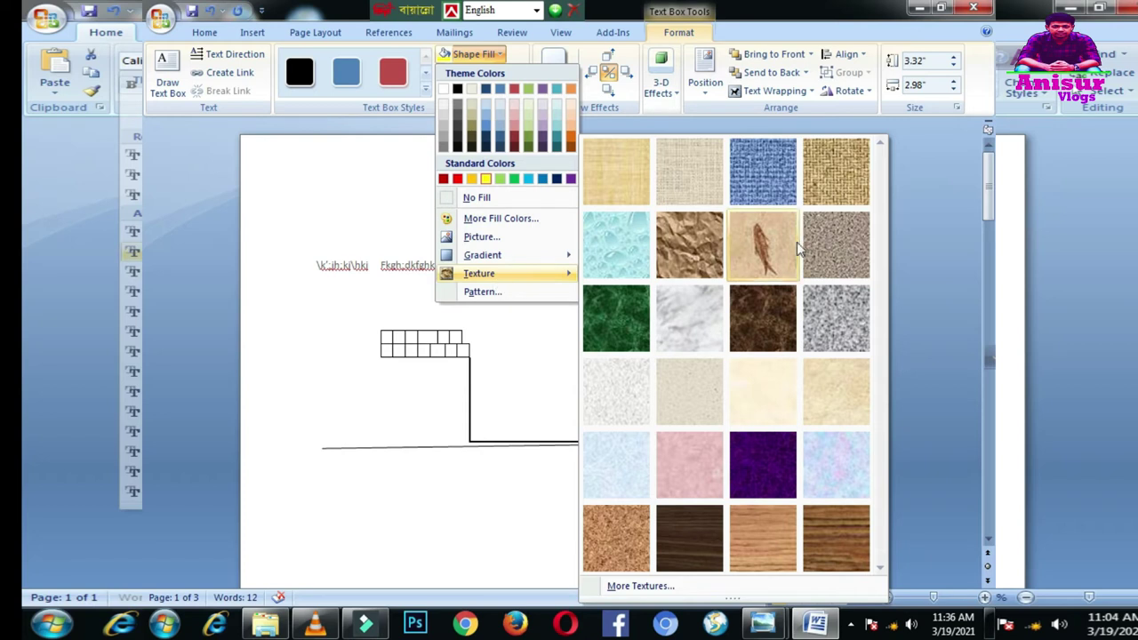
pyautogui.click(772, 245)
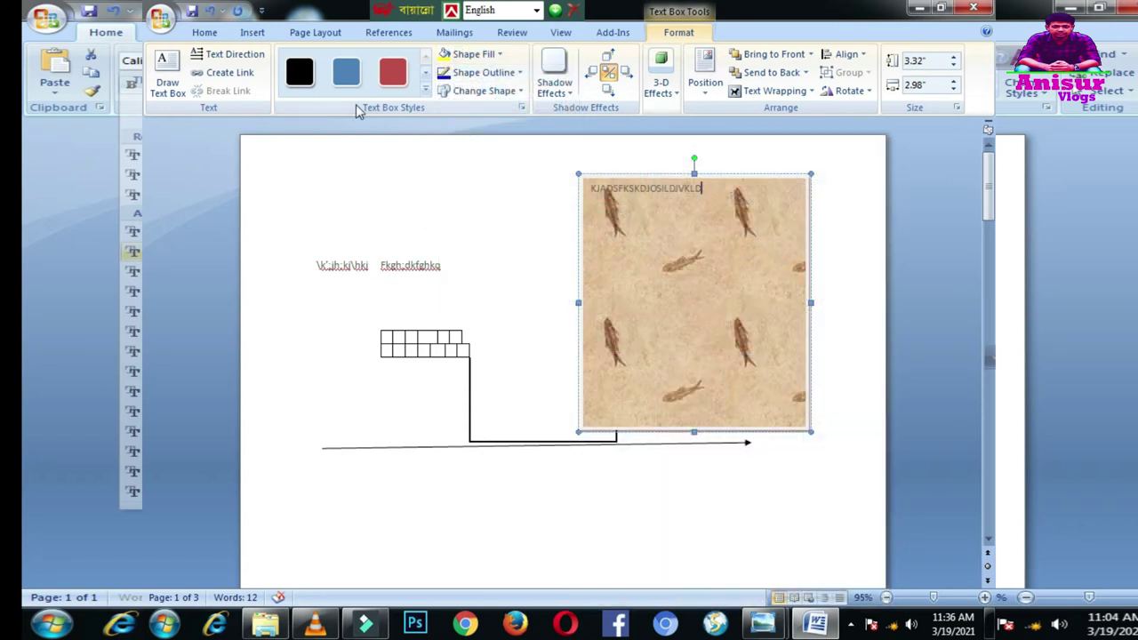
# Replace the texture with a yellow 70% pattern fill through Fill Effects
pyautogui.click(473, 53)
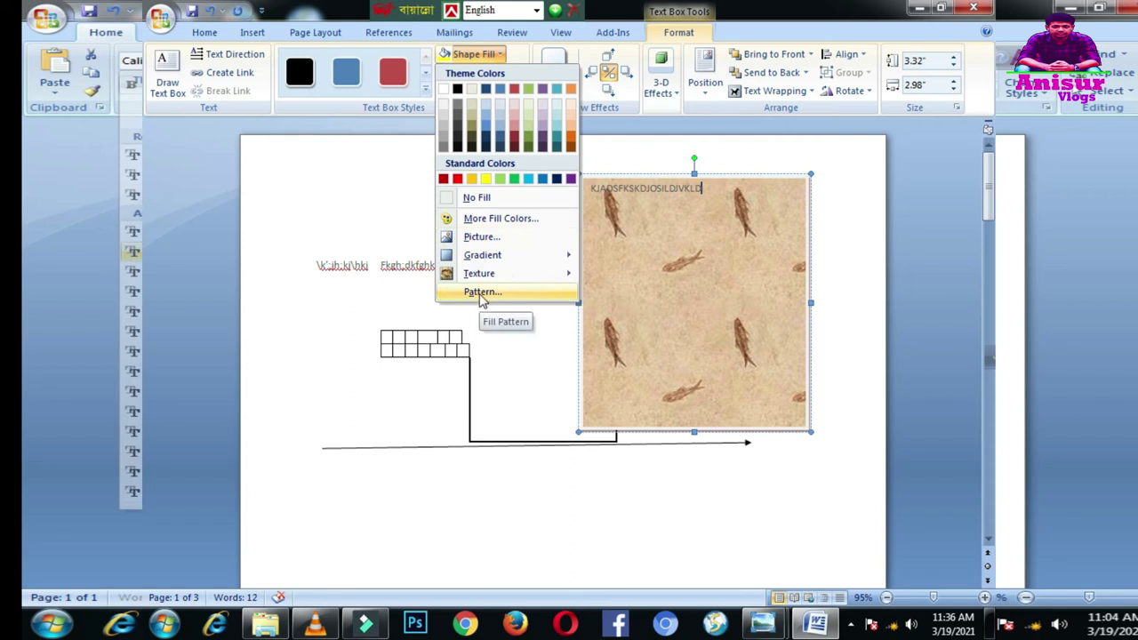
pyautogui.click(481, 293)
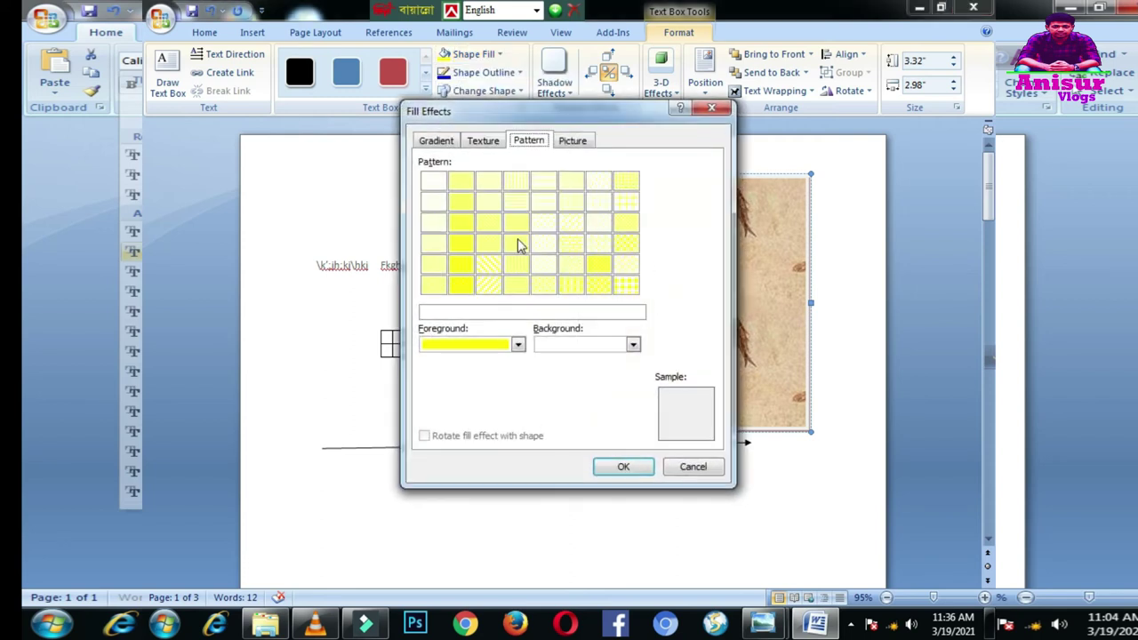
pyautogui.click(460, 224)
pyautogui.click(623, 467)
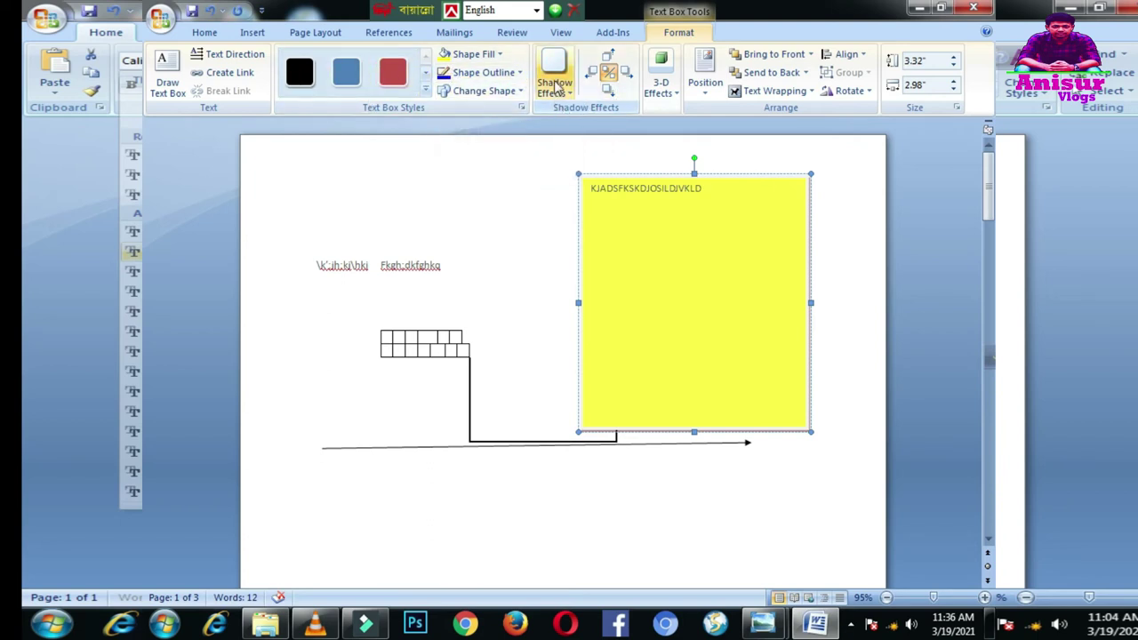
# Give the yellow text box a perspective shadow
pyautogui.click(557, 82)
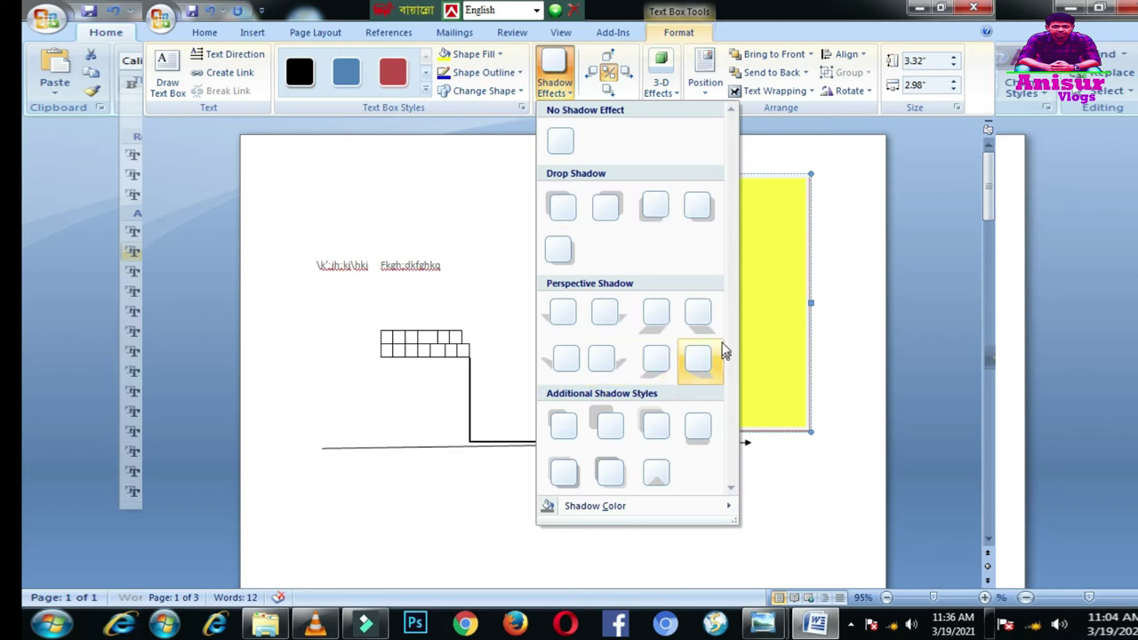
pyautogui.click(662, 316)
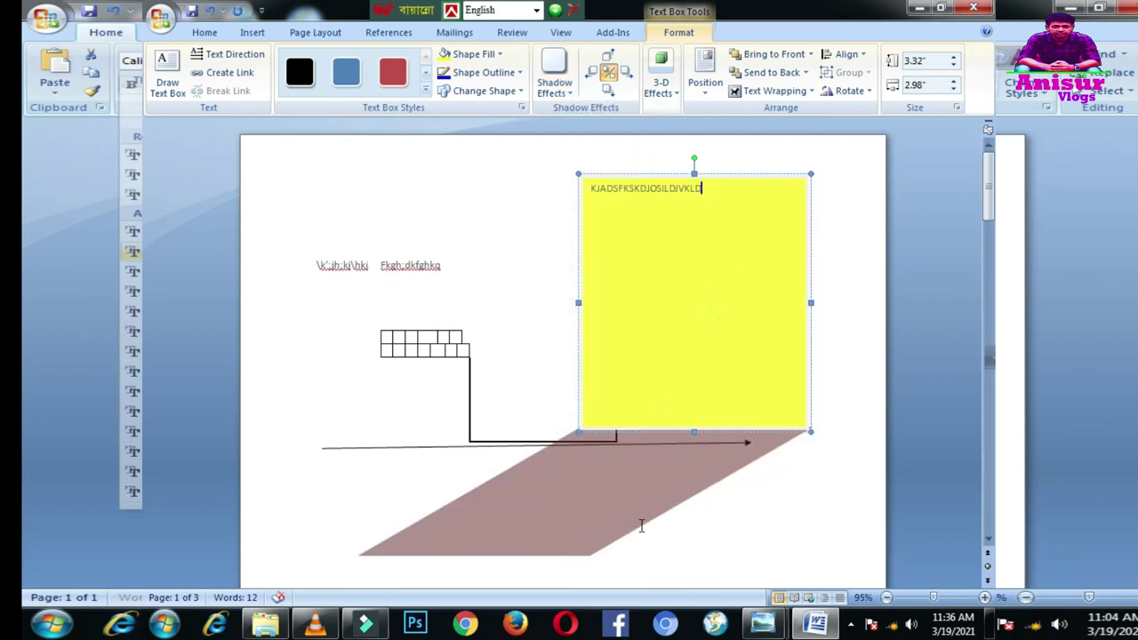
pyautogui.click(638, 526)
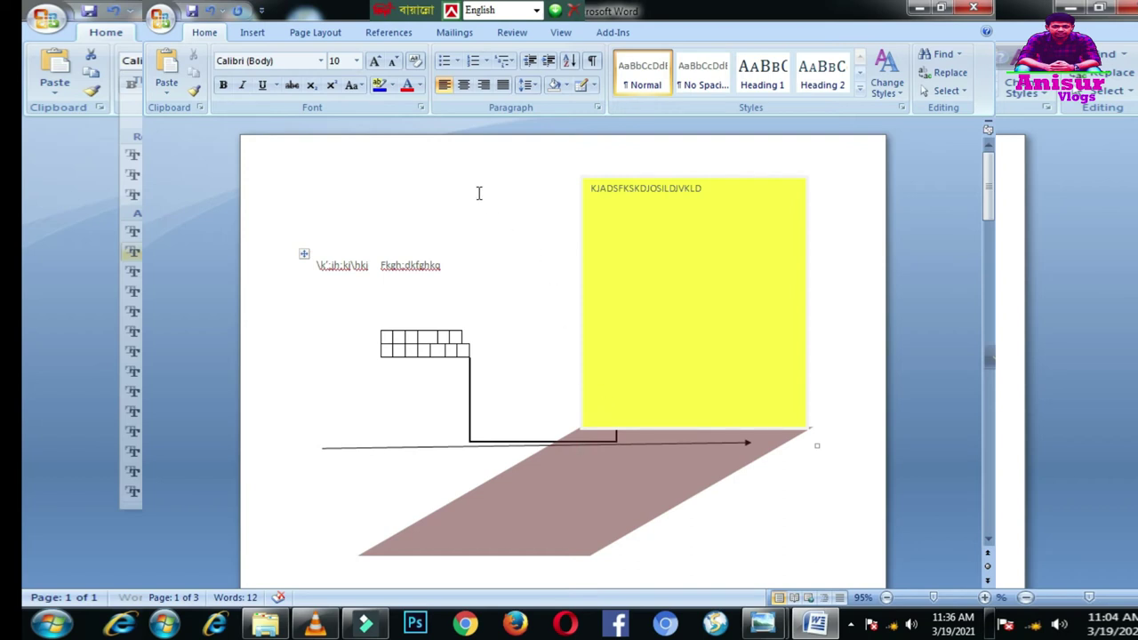
# Switch the text box's shadow off again and show the 3-D Effects options
pyautogui.click(671, 302)
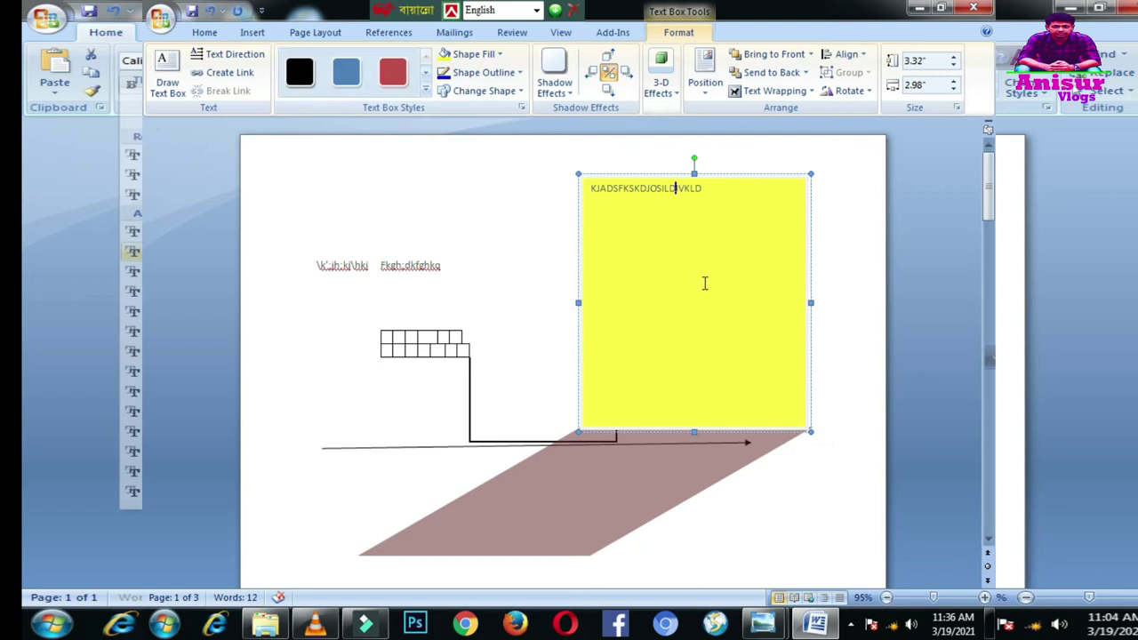
pyautogui.click(554, 78)
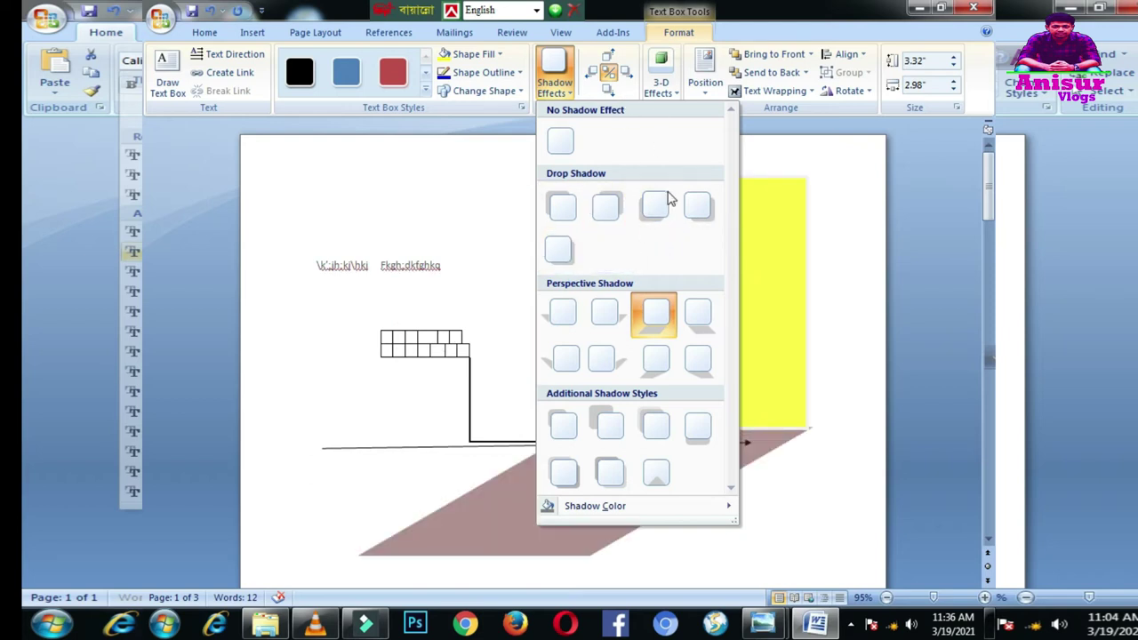
pyautogui.click(790, 325)
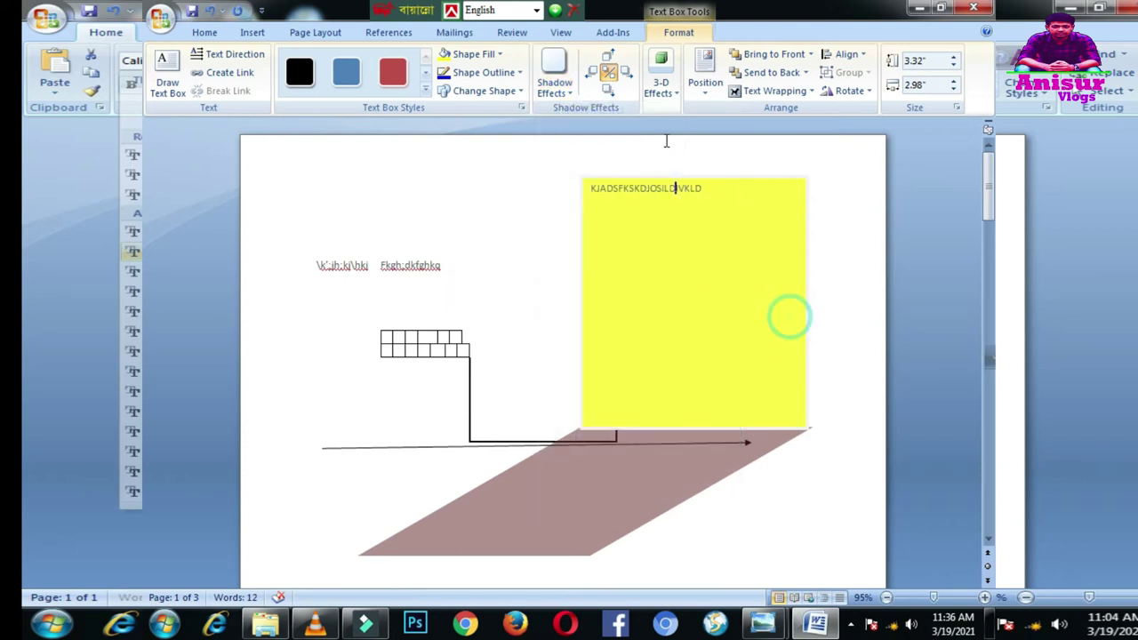
pyautogui.click(608, 71)
pyautogui.click(661, 85)
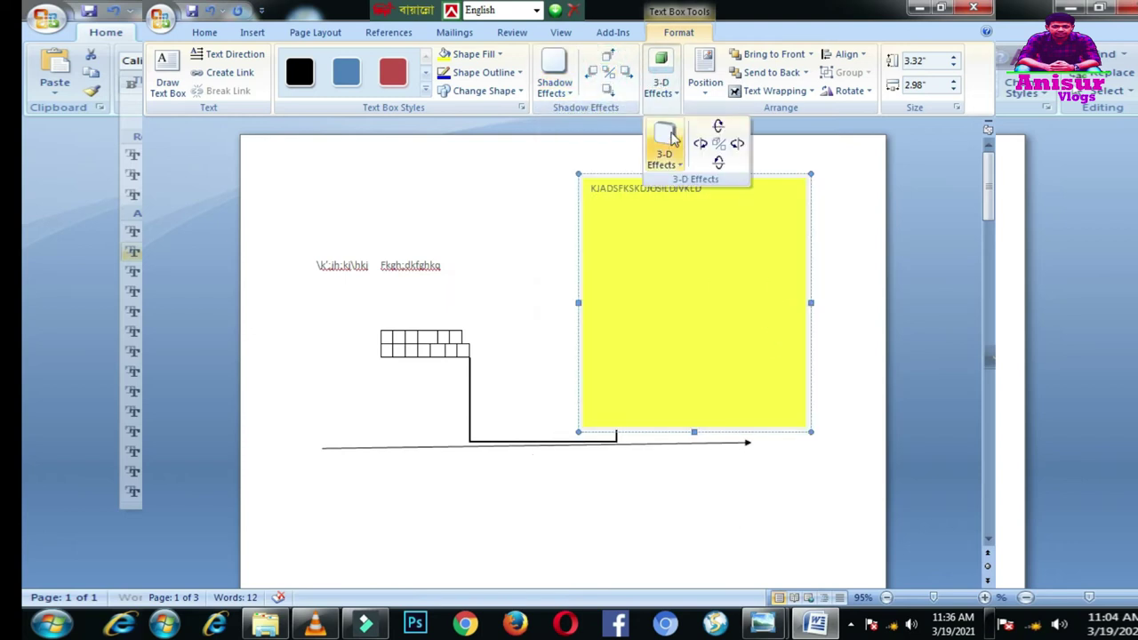
# Apply a perspective 3-D extrusion to the yellow text box
pyautogui.click(678, 153)
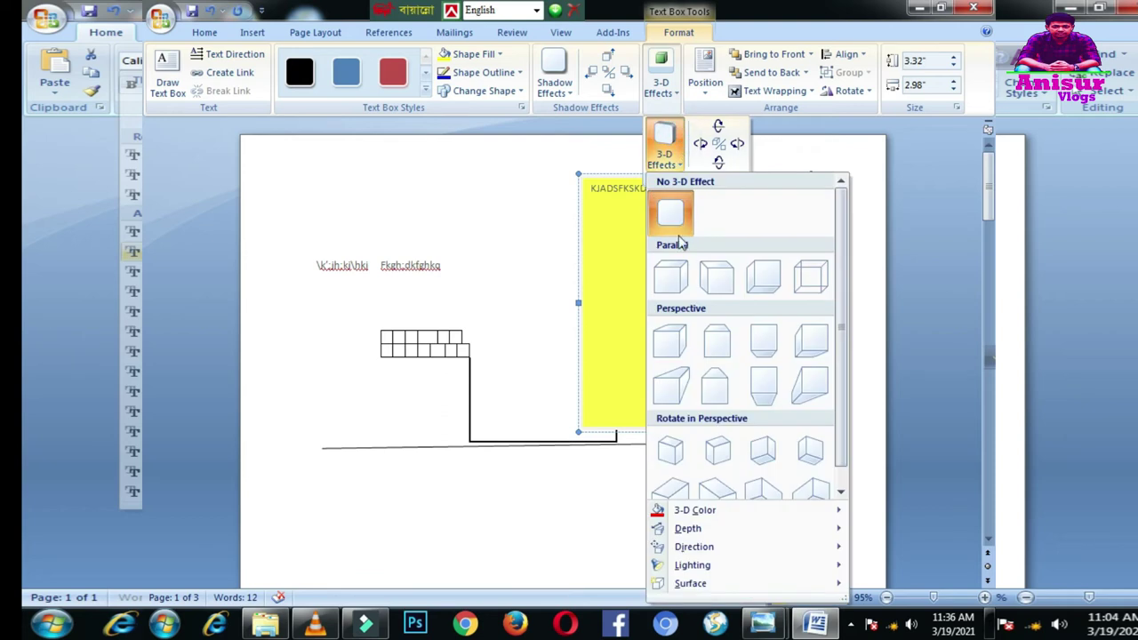
pyautogui.click(818, 384)
pyautogui.click(508, 459)
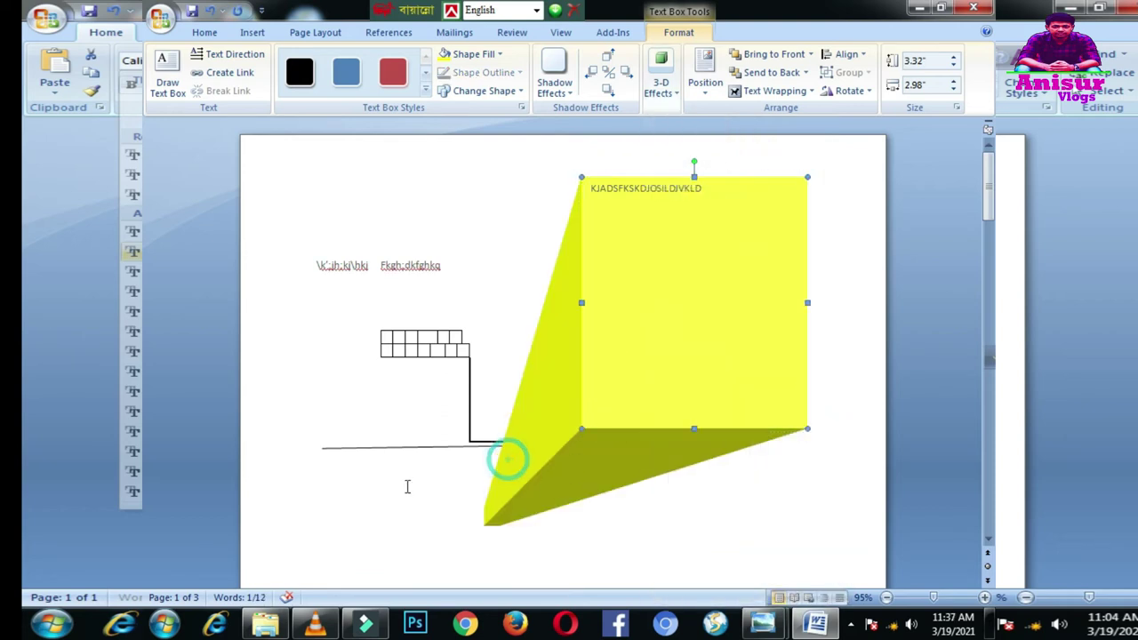
pyautogui.click(376, 486)
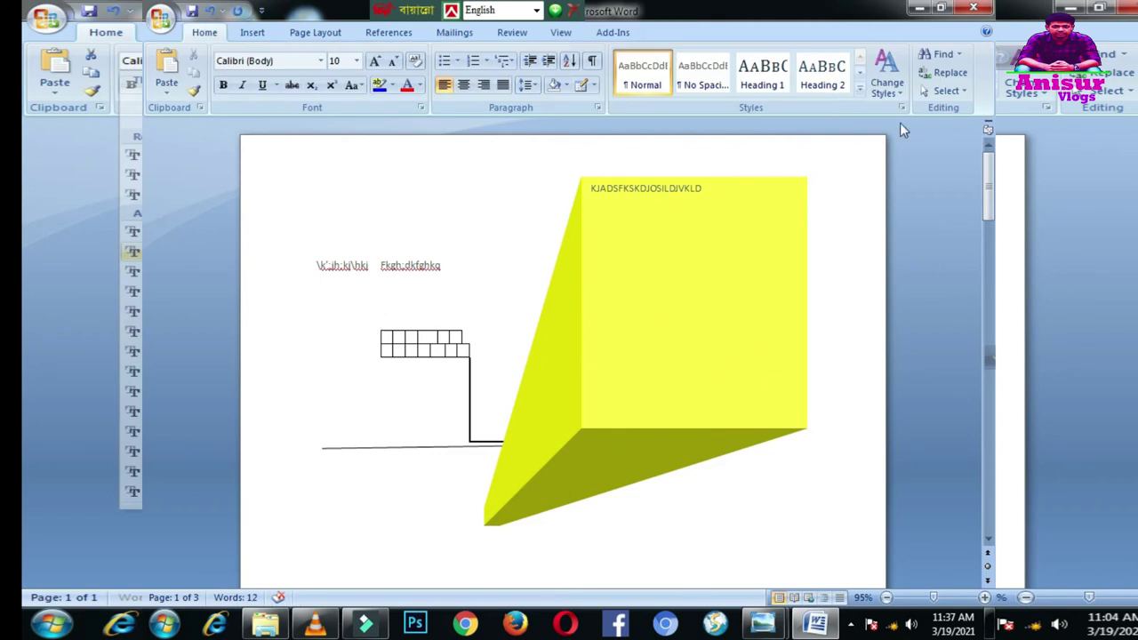
# Position the 3-D box in line with text
pyautogui.click(691, 298)
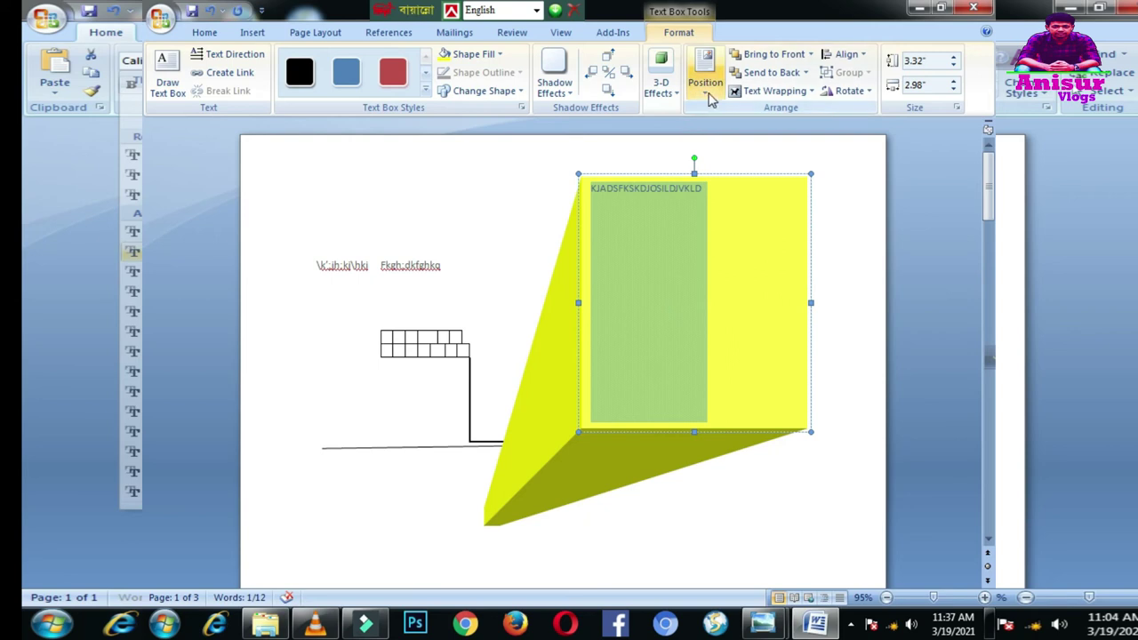
pyautogui.click(707, 75)
pyautogui.click(706, 143)
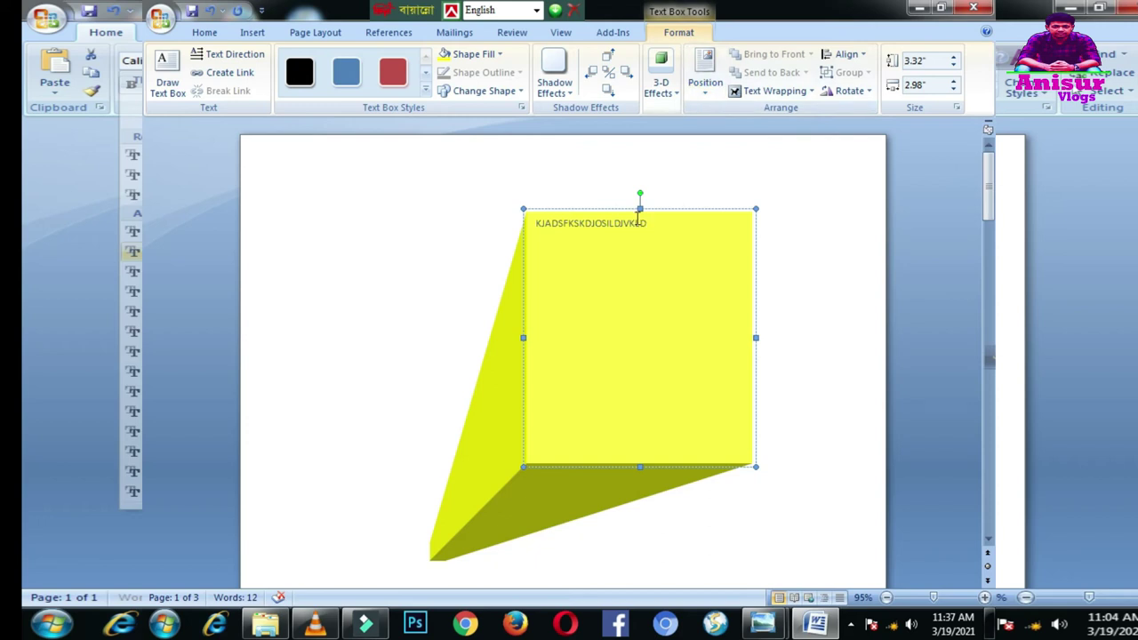
# Set the yellow 3-D box's text wrapping to Behind Text
pyautogui.click(676, 374)
pyautogui.click(754, 92)
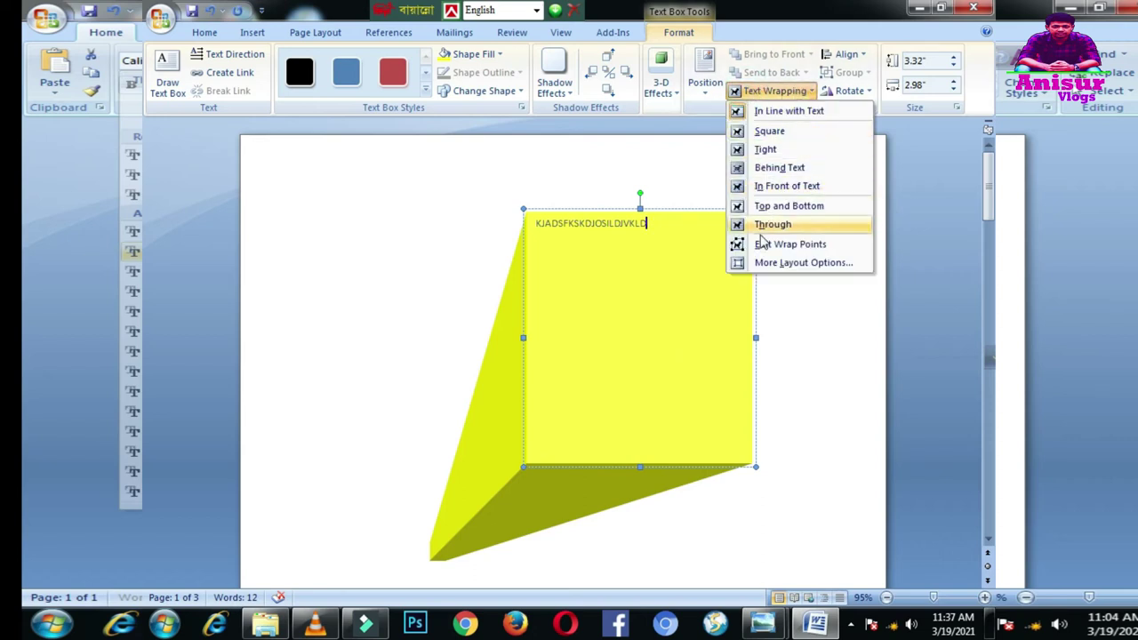
pyautogui.click(773, 168)
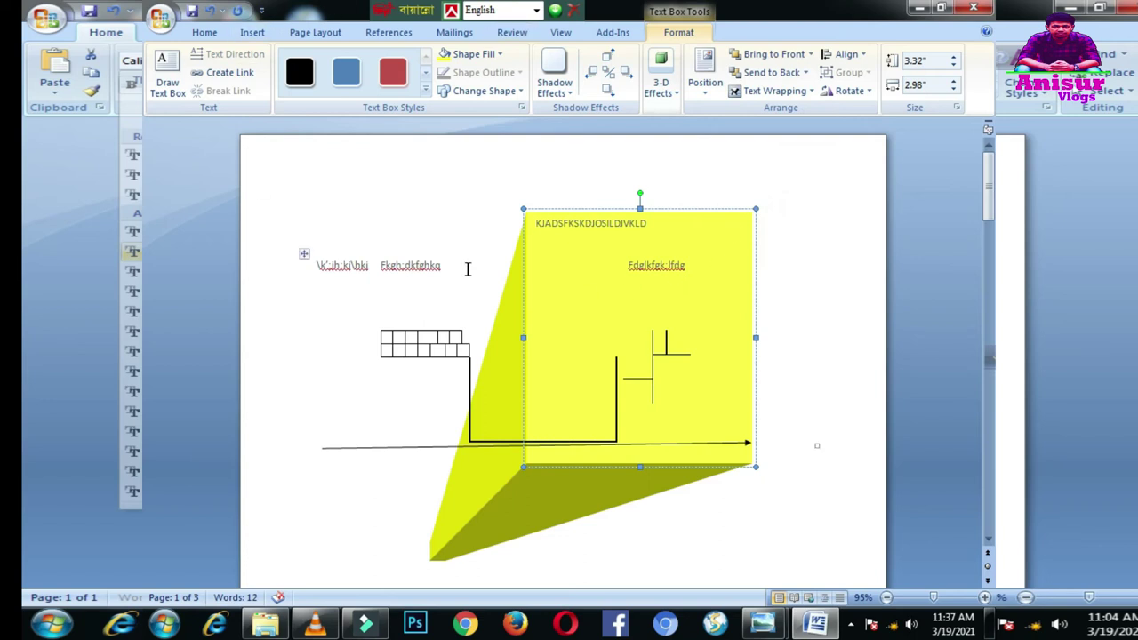
pyautogui.click(522, 205)
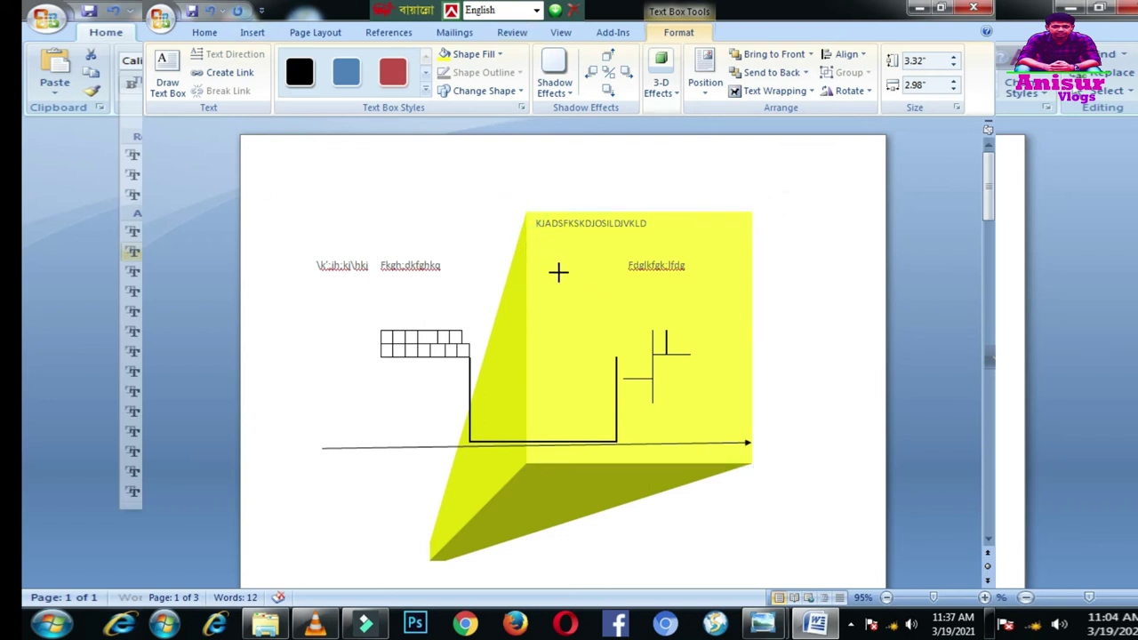
# Resize the yellow box down to 1 by 1.19 inches
pyautogui.moveTo(589, 325); pyautogui.dragTo(590, 330)
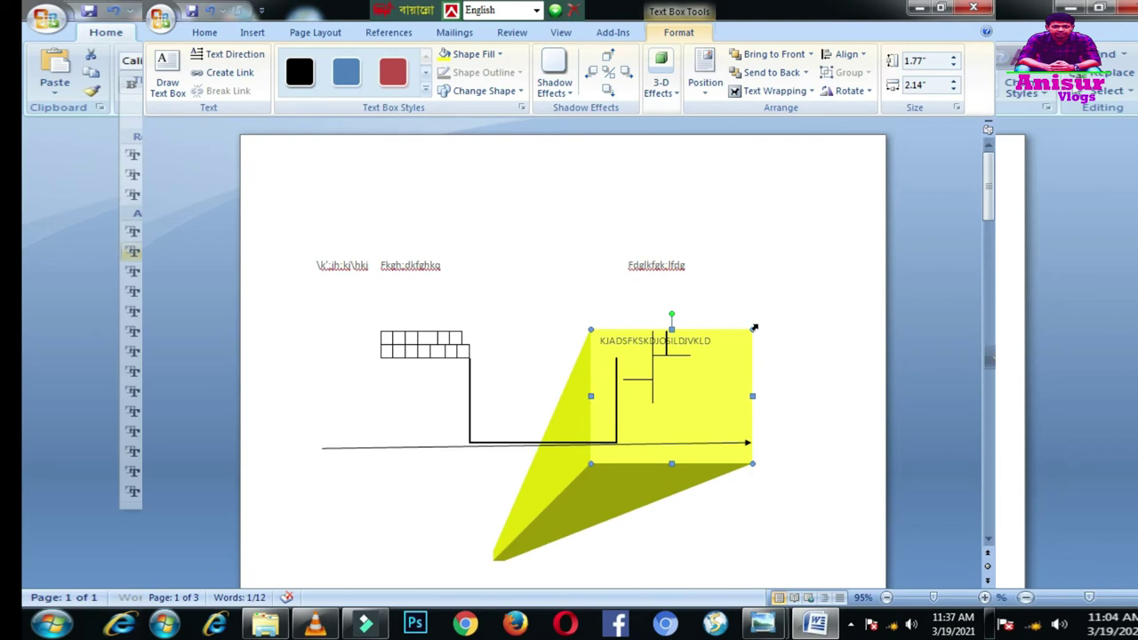
pyautogui.moveTo(753, 328); pyautogui.dragTo(681, 389)
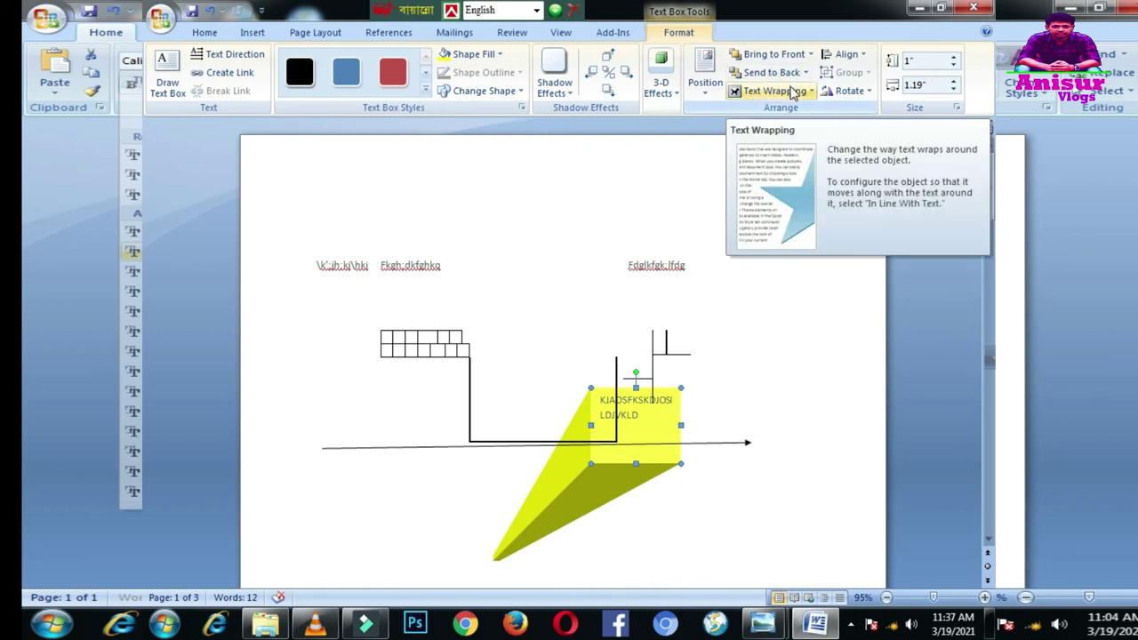
pyautogui.click(793, 93)
pyautogui.click(793, 96)
pyautogui.click(793, 98)
pyautogui.click(791, 96)
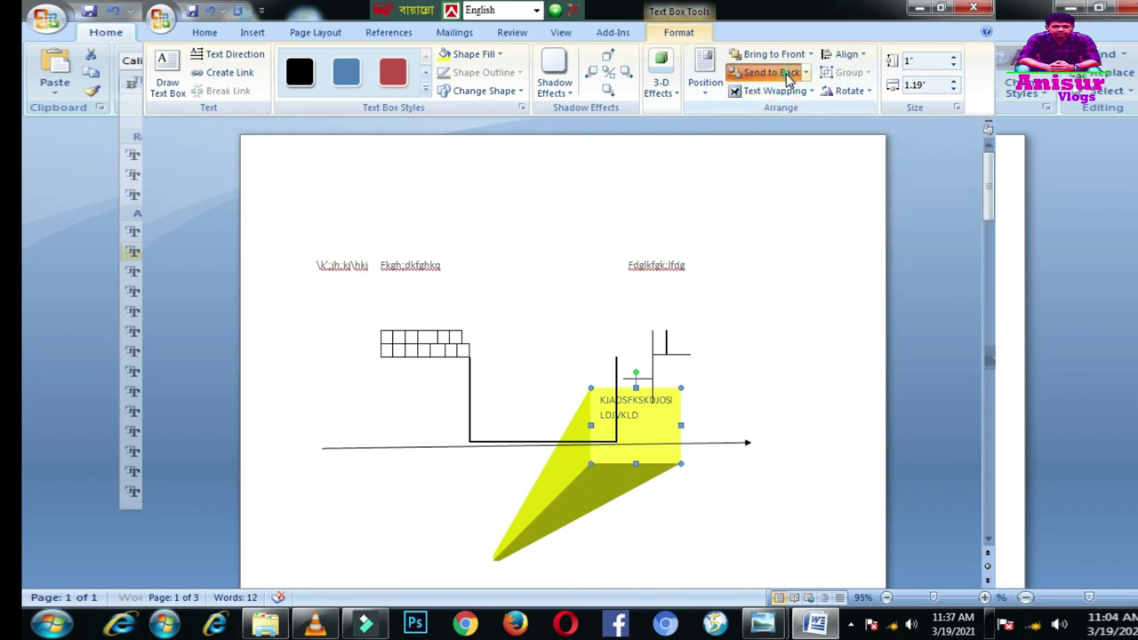
pyautogui.click(591, 382)
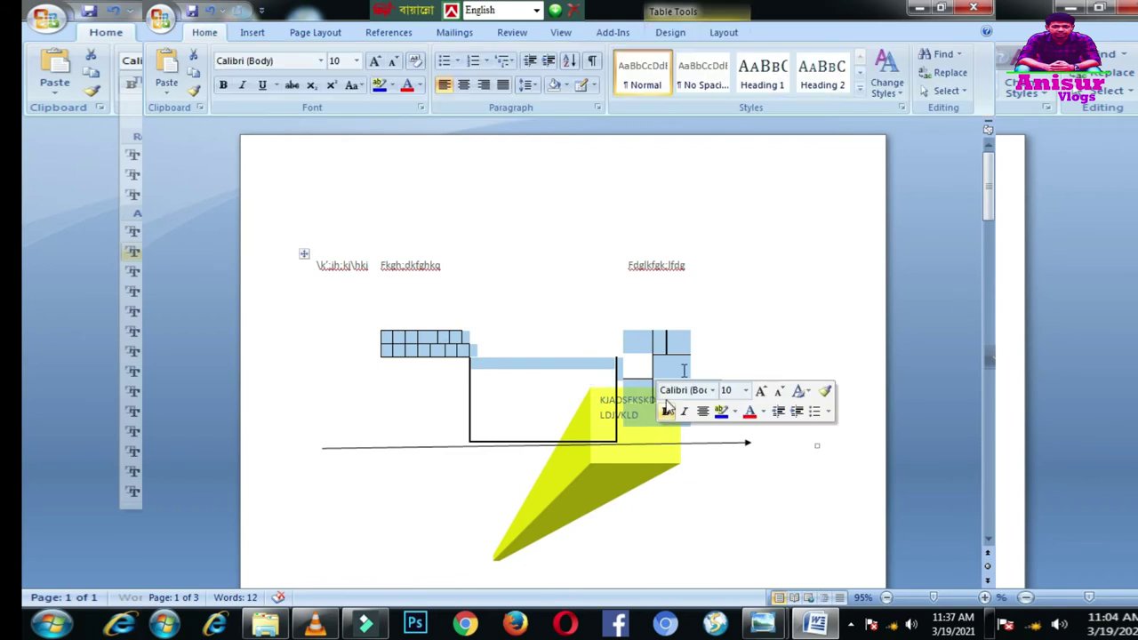
pyautogui.click(691, 338)
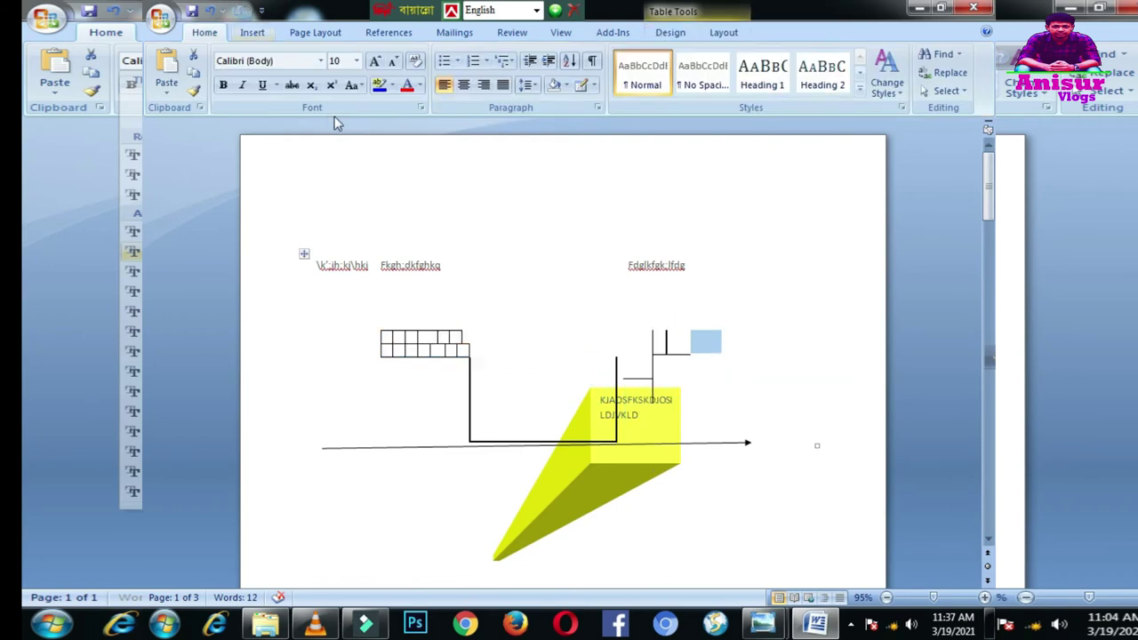
# Insert a built-in Simple Text Box with placeholder quote text, sized 3.68 by 2.59 inches
pyautogui.click(252, 32)
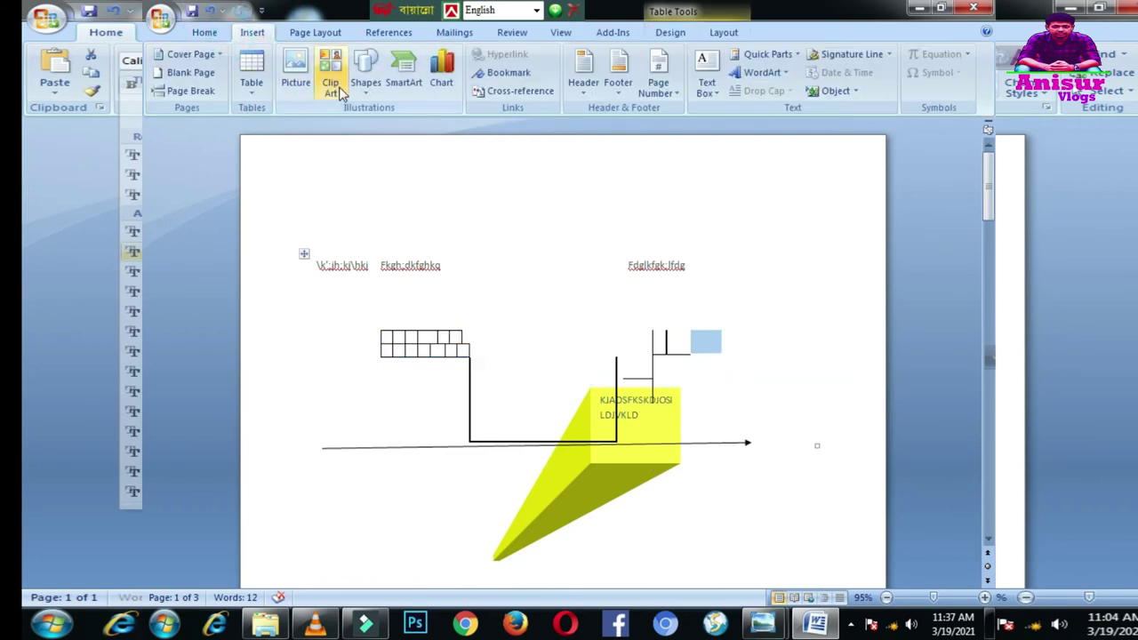
pyautogui.click(707, 71)
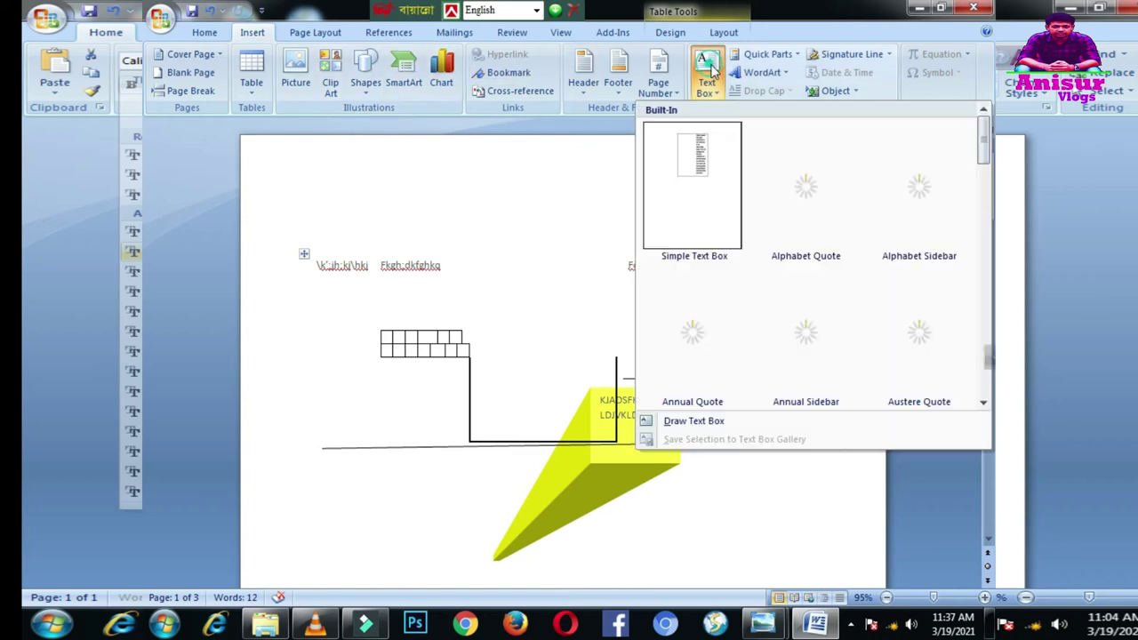
pyautogui.click(610, 436)
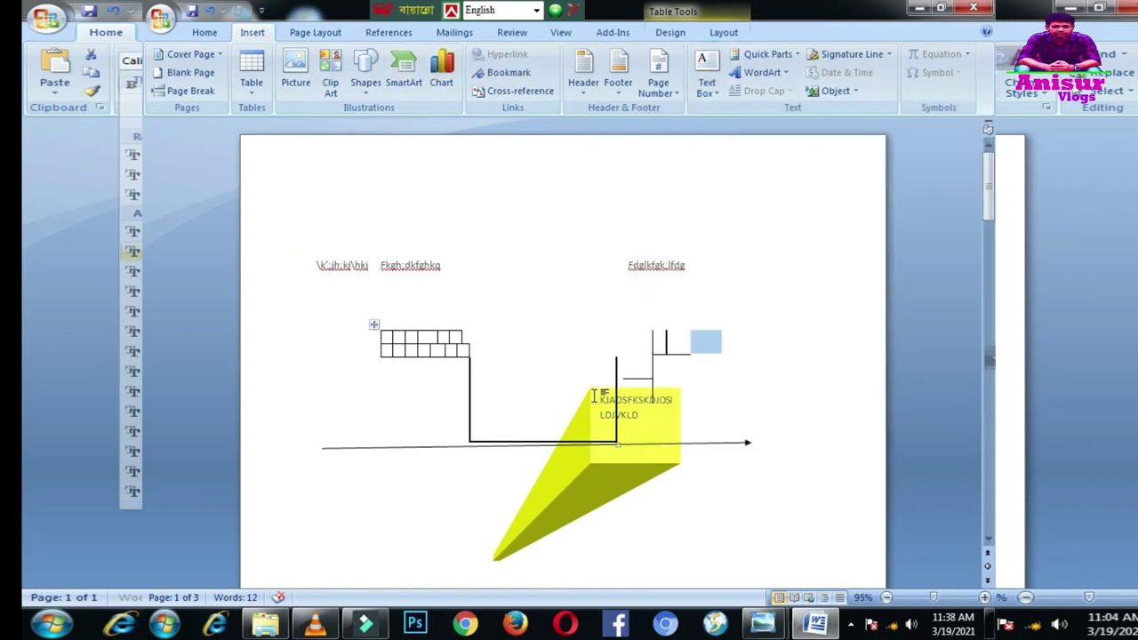
pyautogui.click(816, 444)
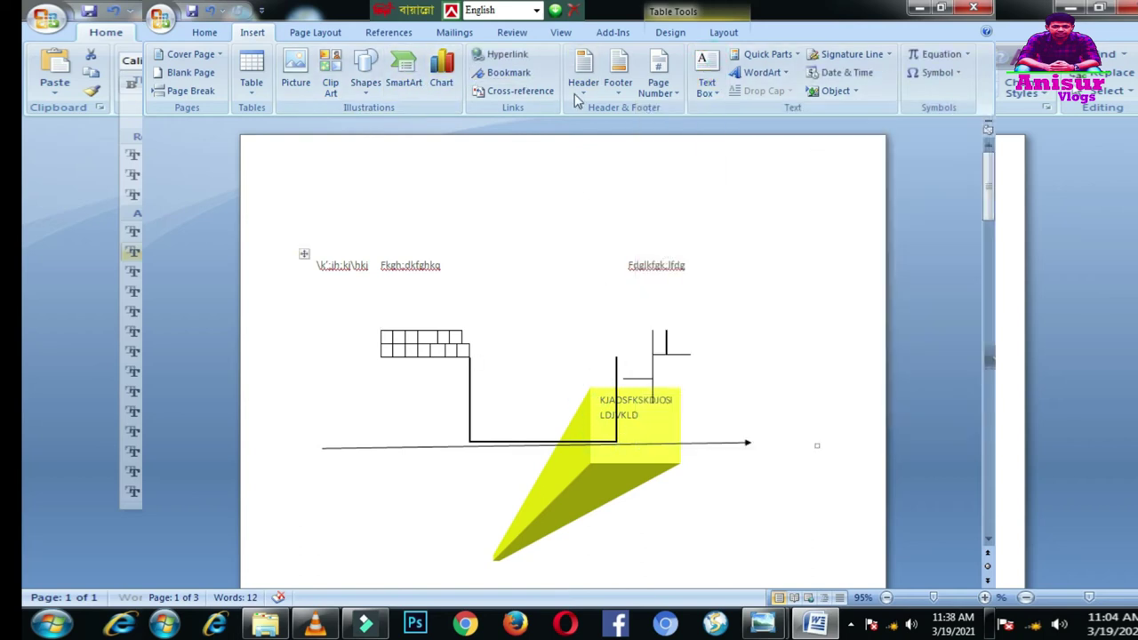
pyautogui.click(704, 71)
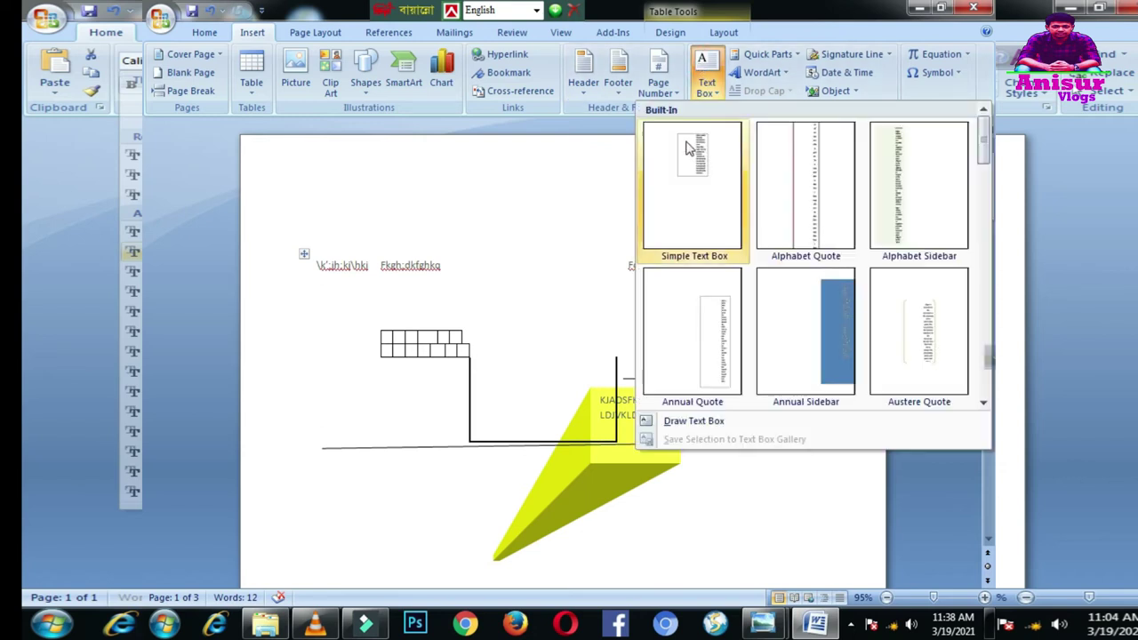
pyautogui.click(686, 148)
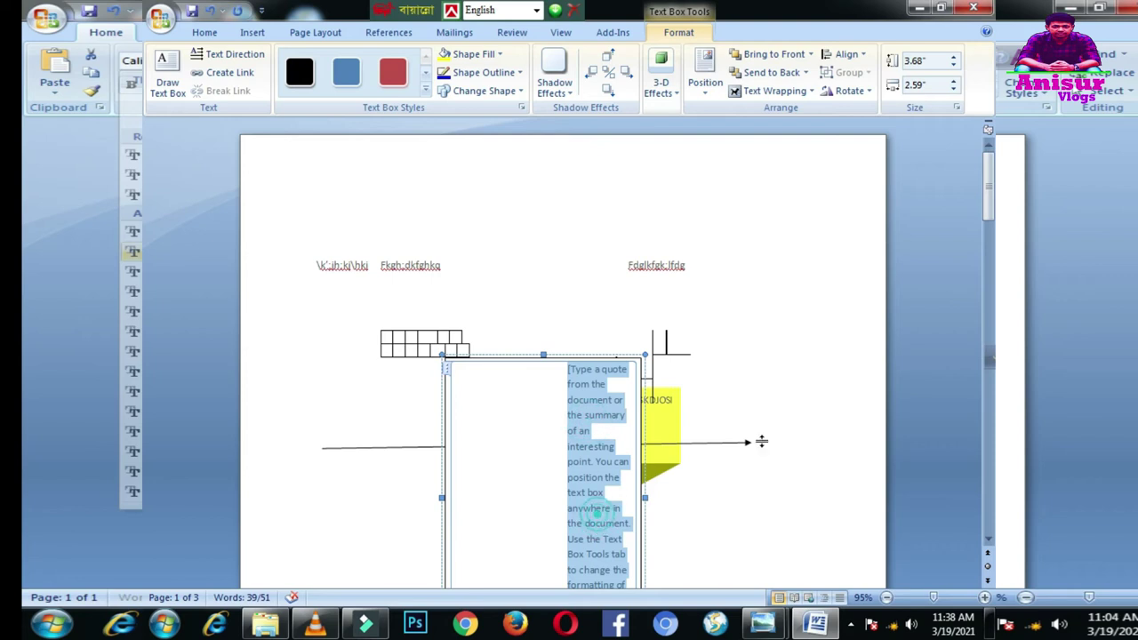
pyautogui.click(841, 400)
pyautogui.click(606, 420)
pyautogui.click(779, 409)
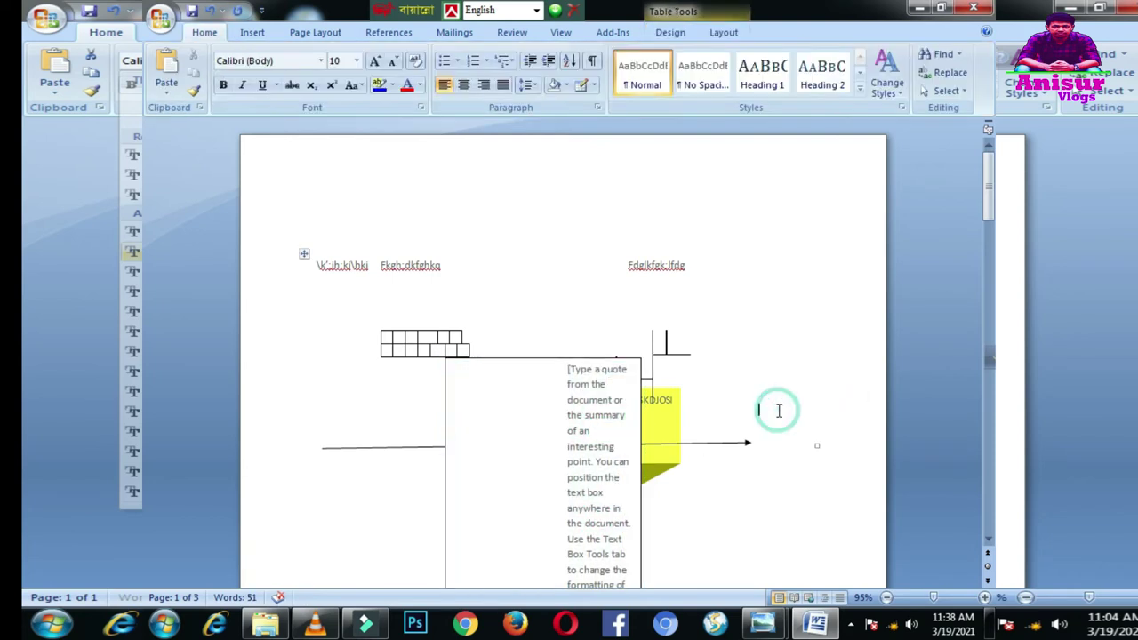
pyautogui.click(630, 425)
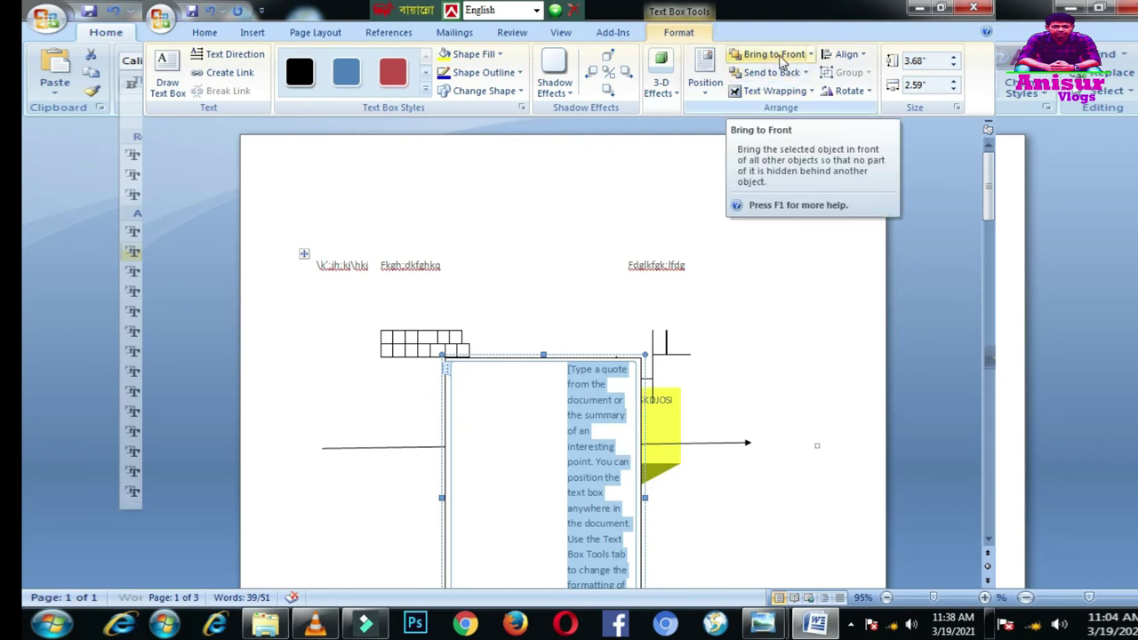
# Send the quote text box to back, then try reordering the yellow 3-D box
pyautogui.click(763, 78)
pyautogui.click(655, 445)
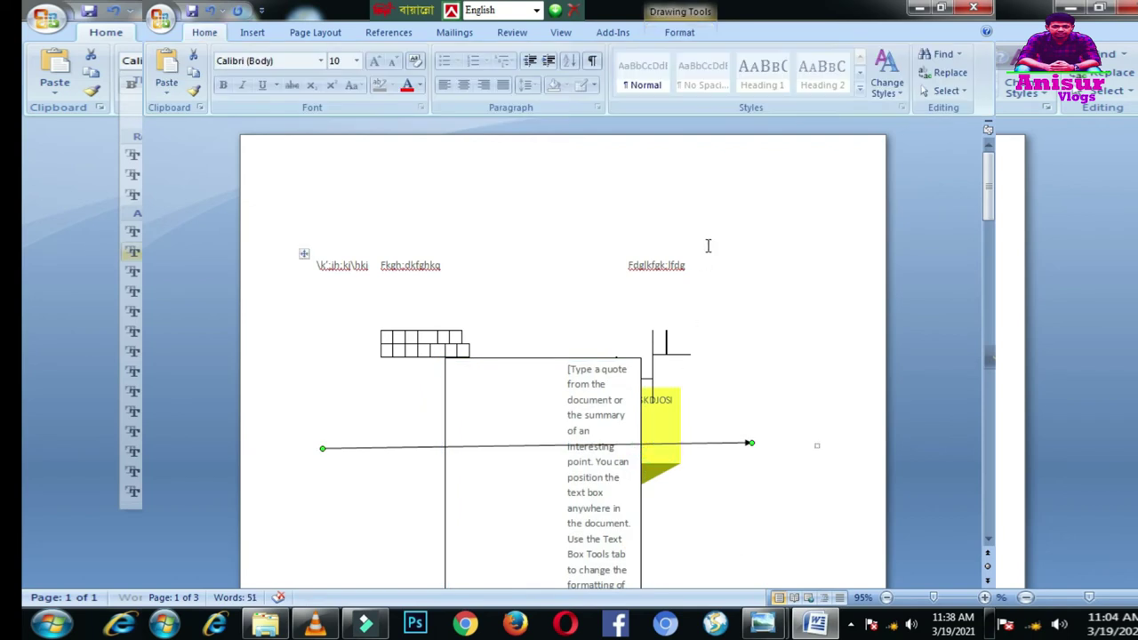
pyautogui.click(664, 419)
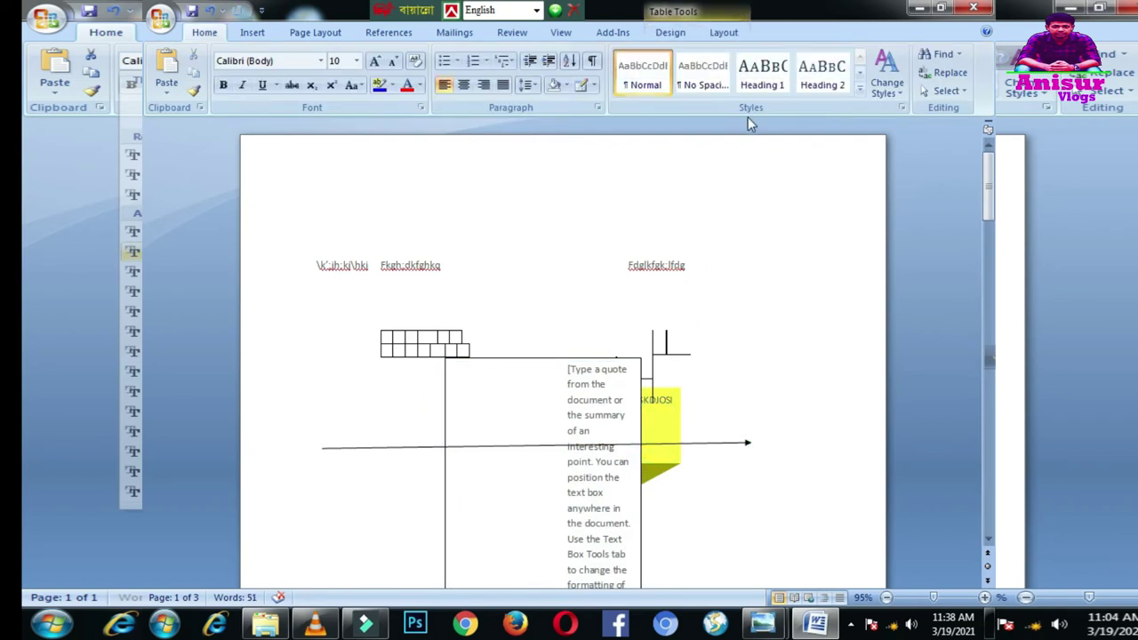
pyautogui.click(660, 413)
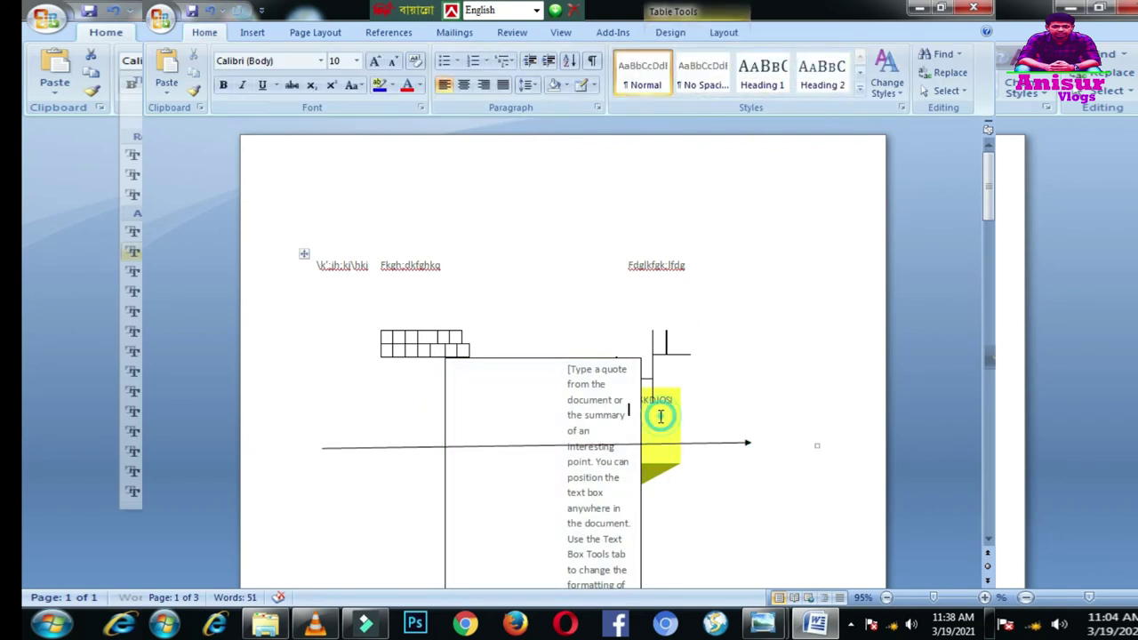
pyautogui.click(665, 469)
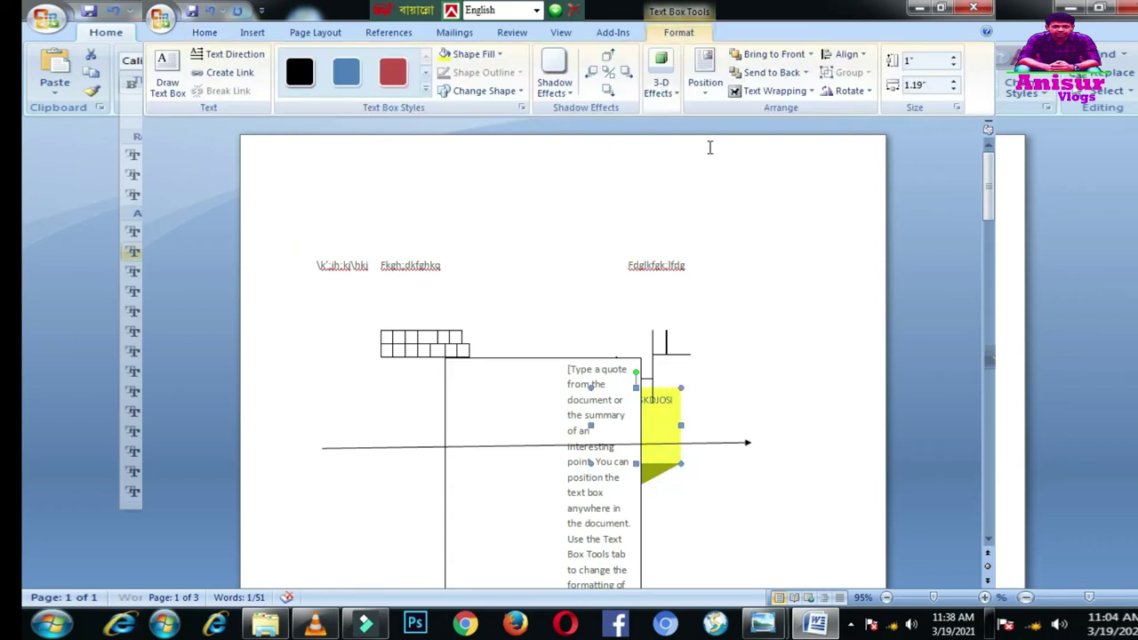
pyautogui.click(763, 75)
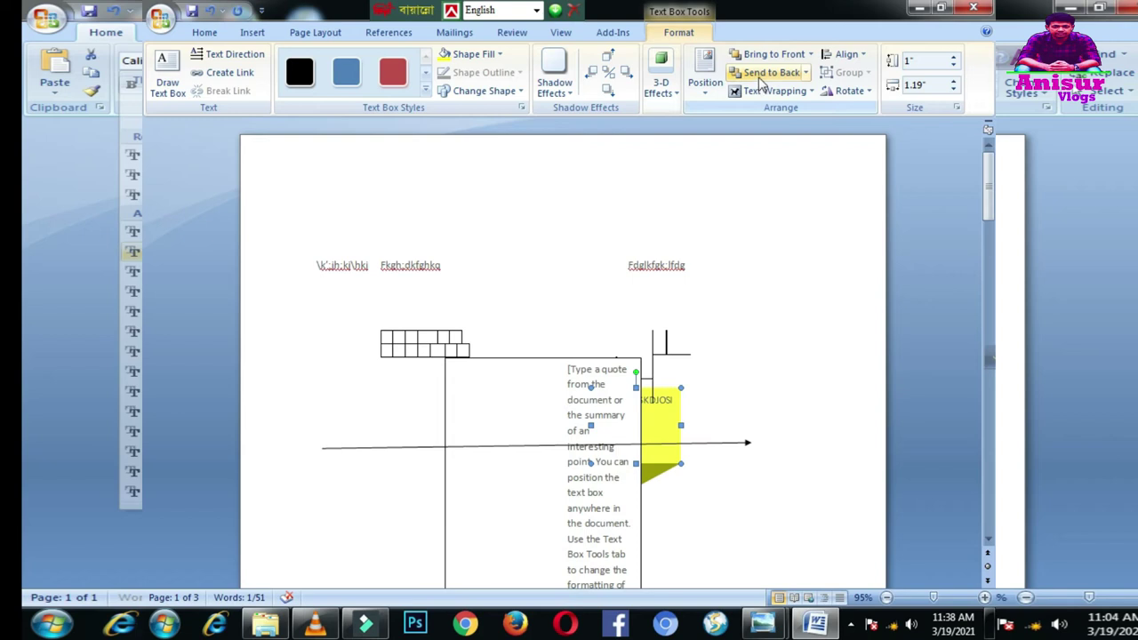
pyautogui.click(758, 55)
# Drag the quote text box left so the yellow box's text shows
pyautogui.tripleClick(622, 383)
pyautogui.moveTo(622, 363); pyautogui.dragTo(546, 368)
pyautogui.click(621, 462)
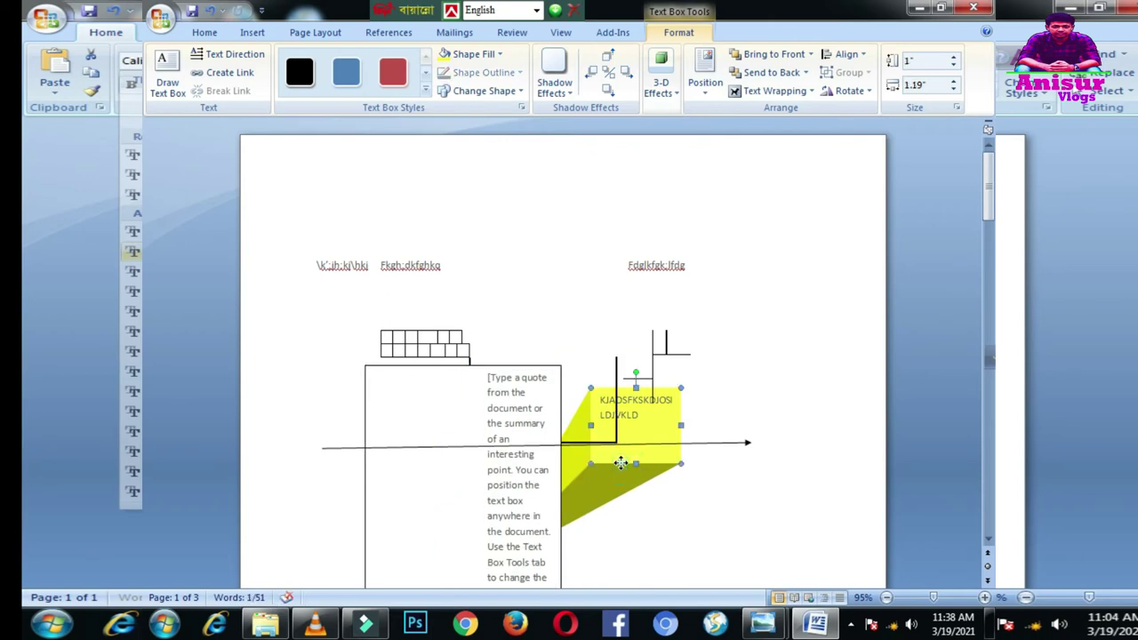
pyautogui.click(633, 411)
pyautogui.moveTo(641, 410); pyautogui.dragTo(590, 410)
pyautogui.click(593, 411)
pyautogui.moveTo(660, 356)
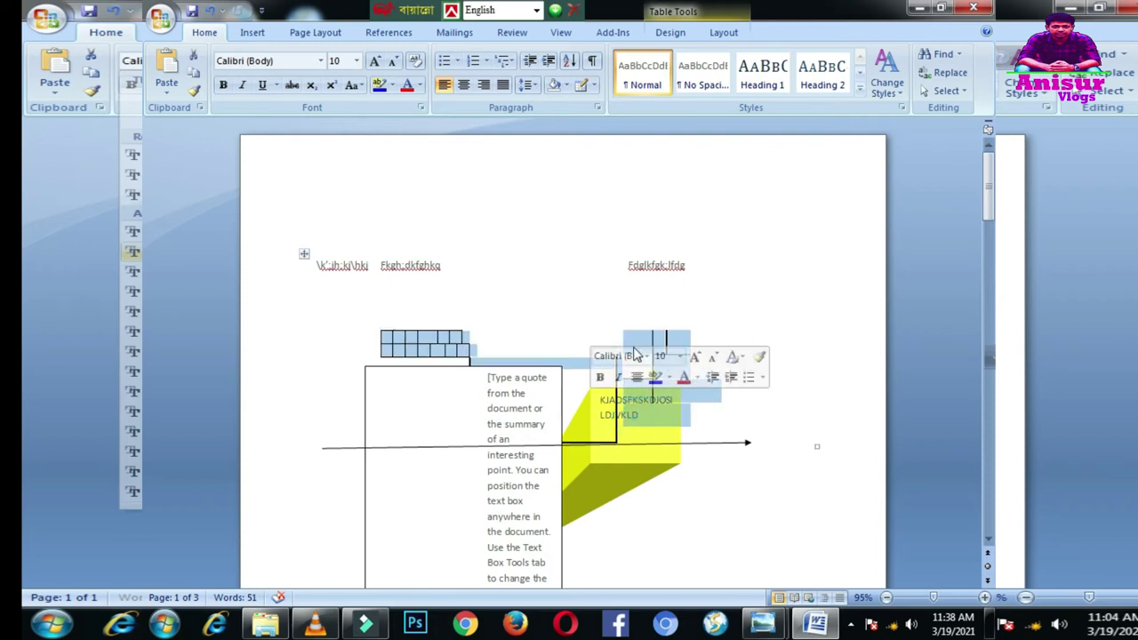
pyautogui.click(629, 418)
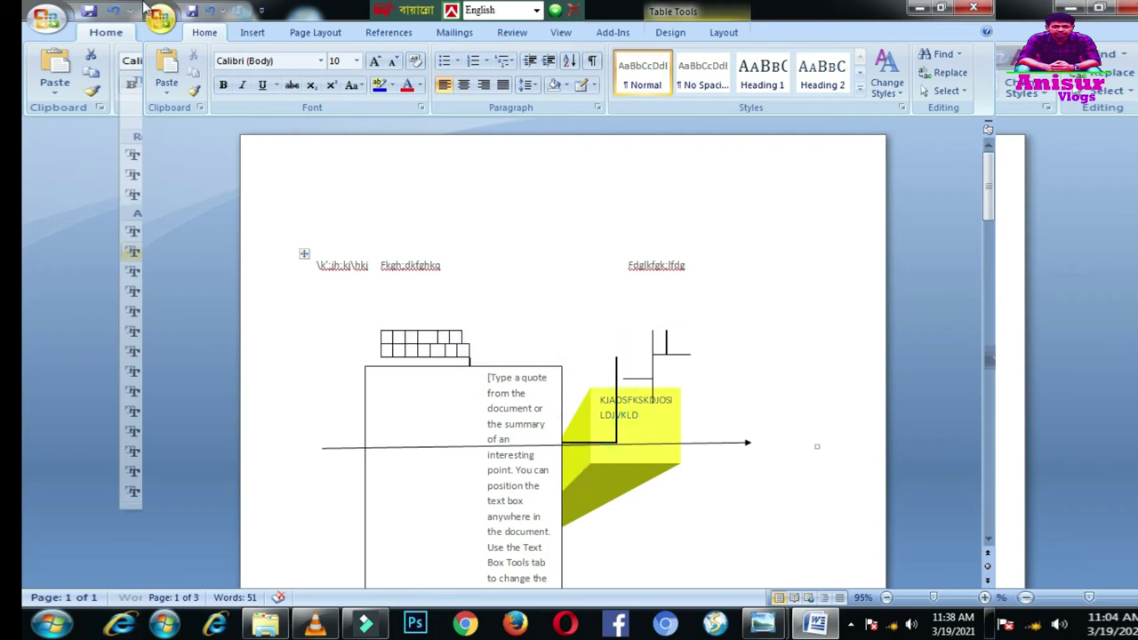
# Select the yellow text box and bring up its formatting options
pyautogui.click(254, 33)
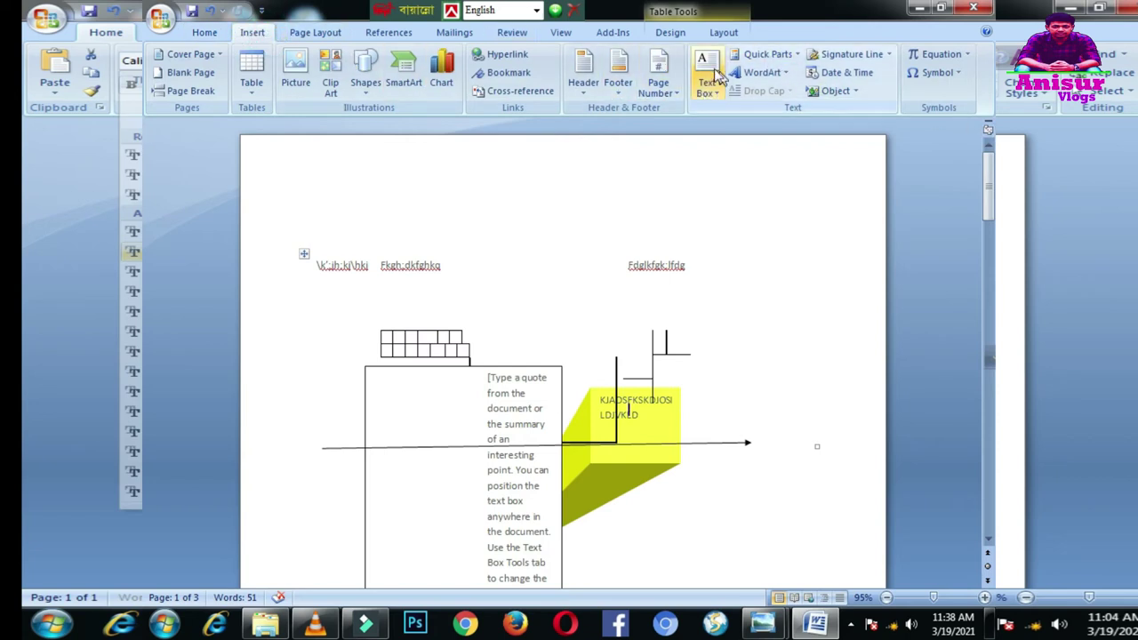
pyautogui.click(628, 464)
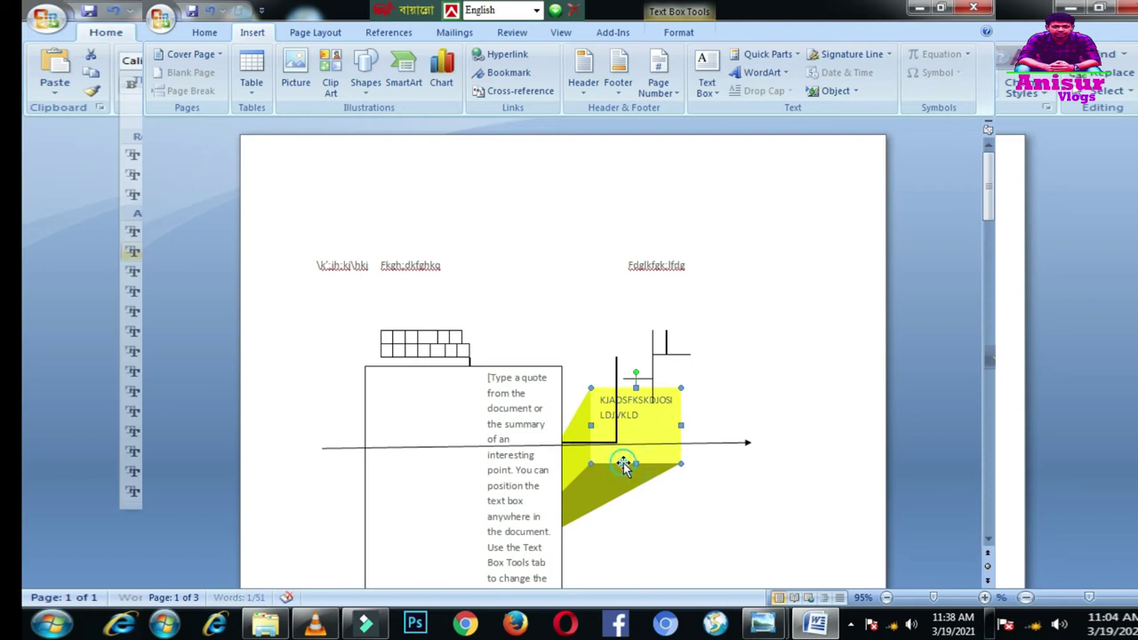
pyautogui.doubleClick(628, 464)
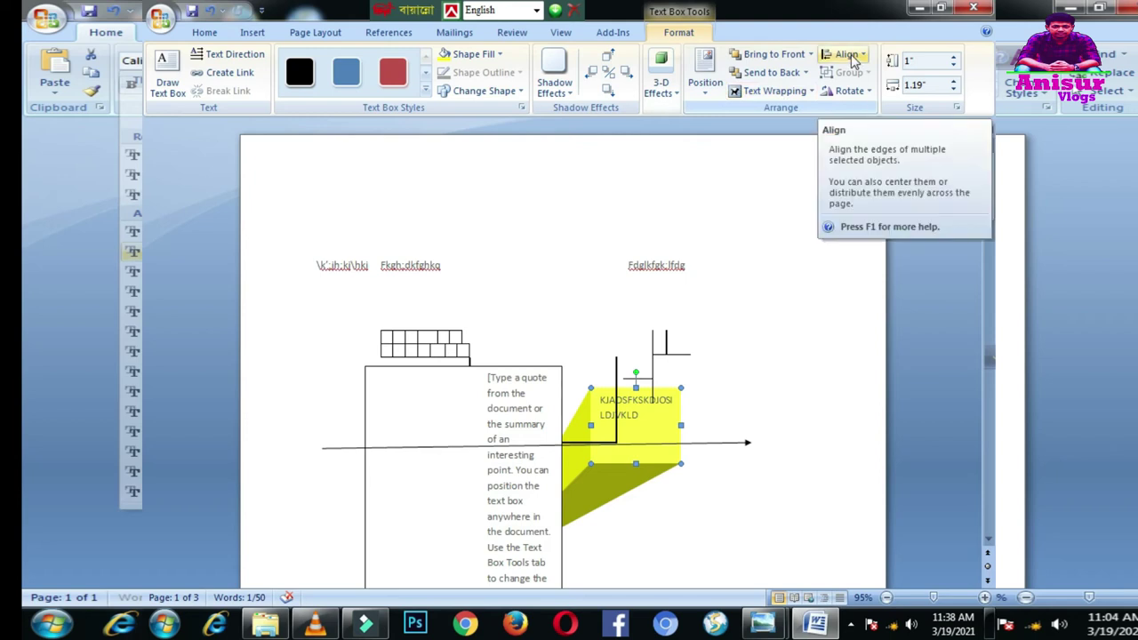
# Distribute the yellow 3-D text box vertically on the page
pyautogui.click(846, 54)
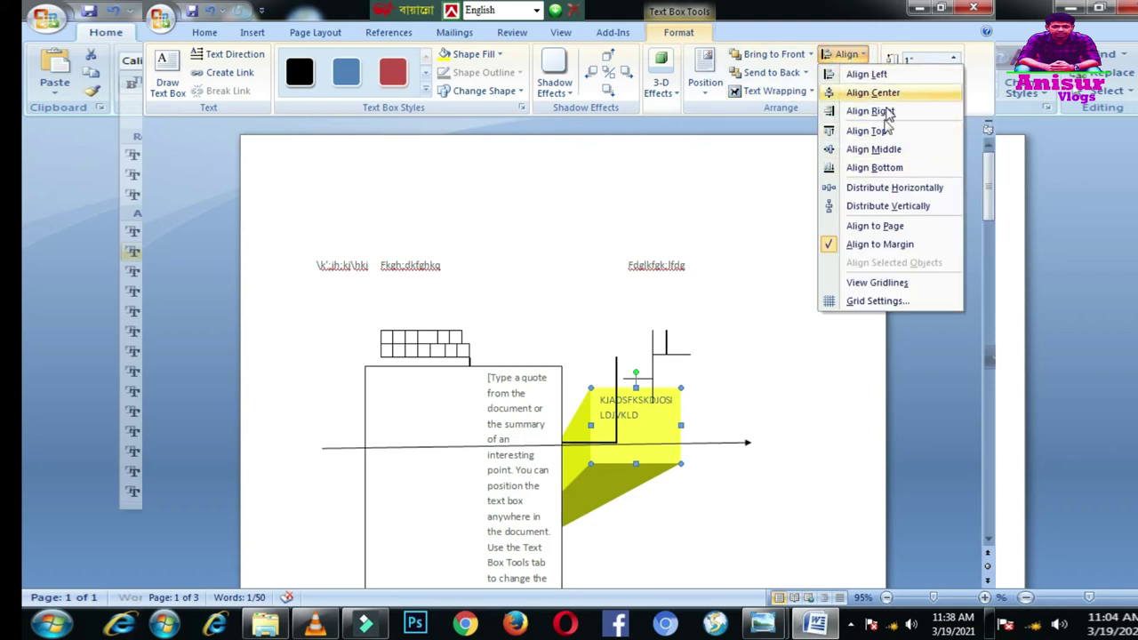
pyautogui.click(900, 206)
pyautogui.scroll(-4, 631, 451)
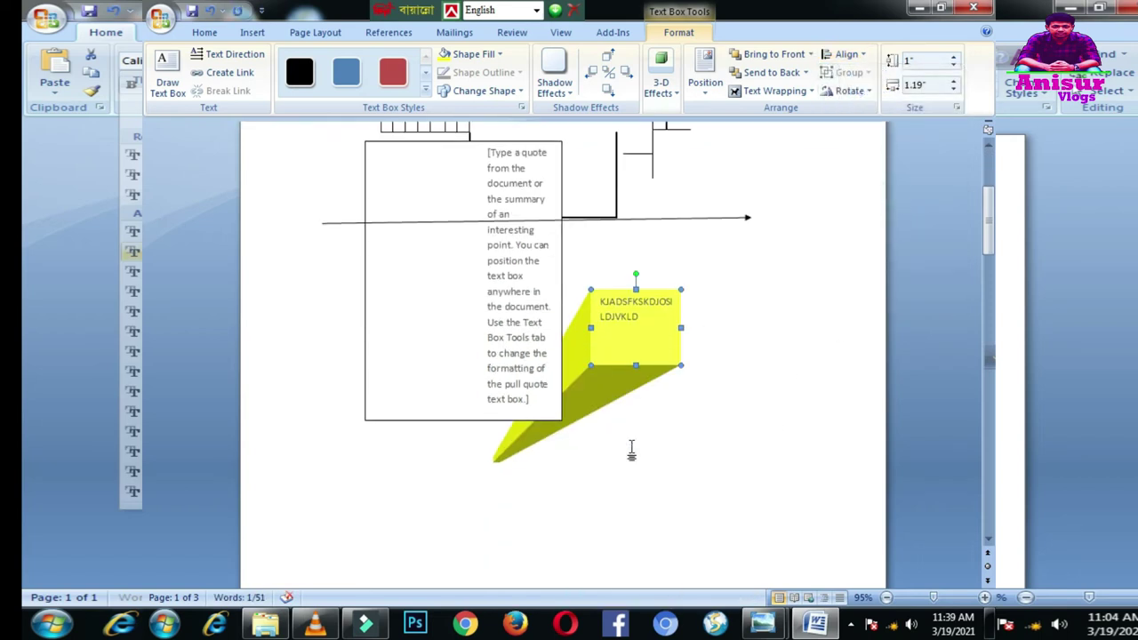
pyautogui.scroll(4, 632, 451)
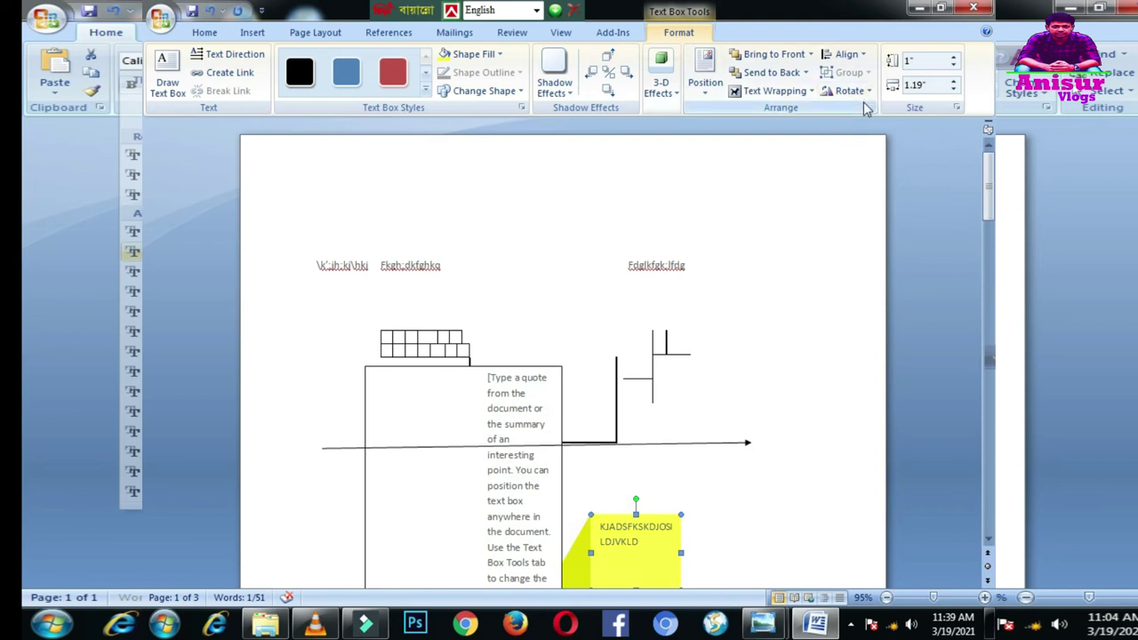
# Rotate the yellow box 90° left and flip it horizontally
pyautogui.click(855, 91)
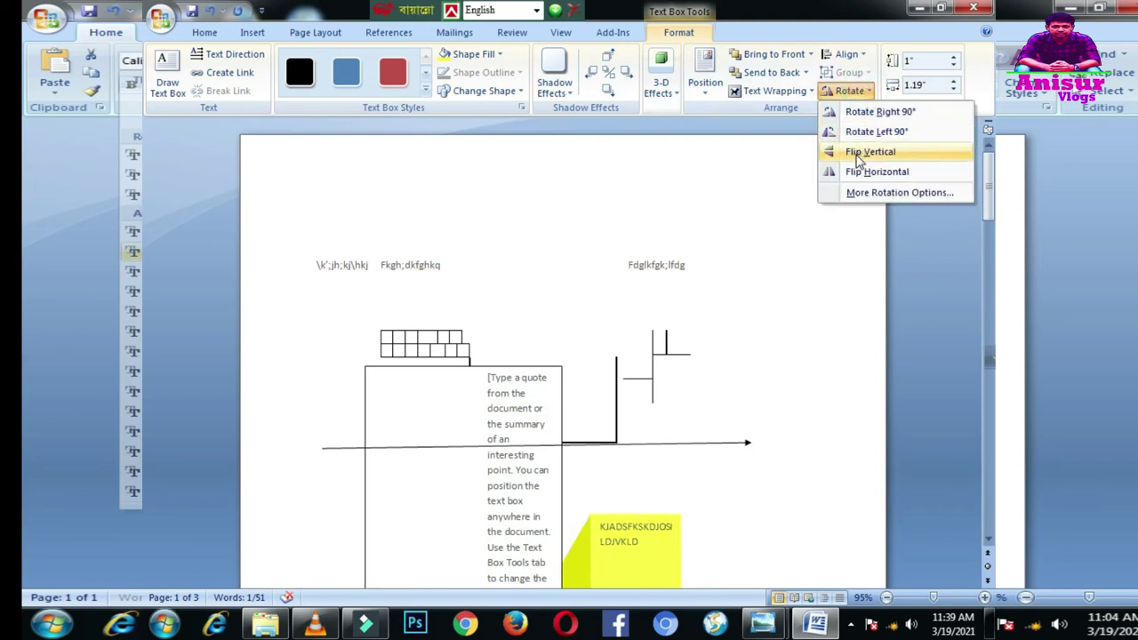
pyautogui.click(867, 136)
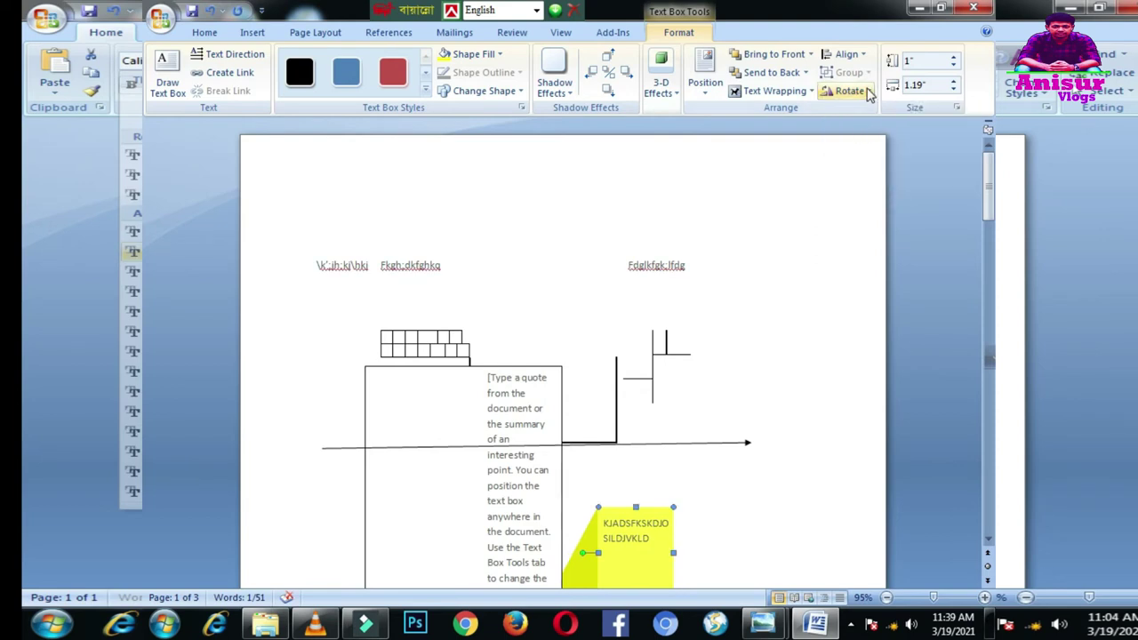
pyautogui.click(868, 93)
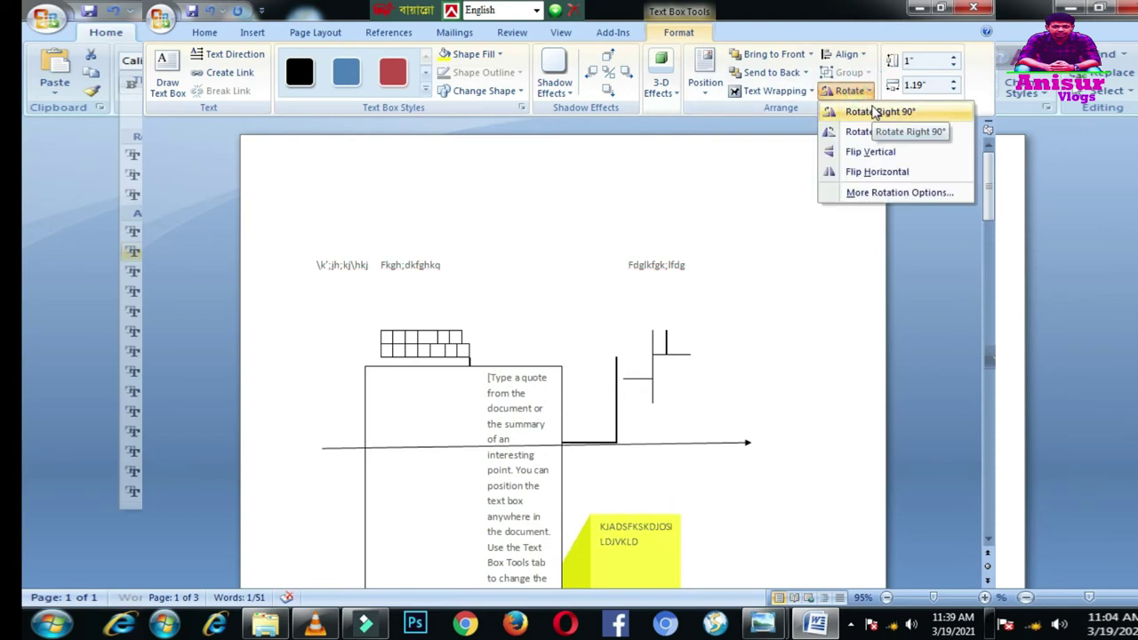
pyautogui.click(871, 175)
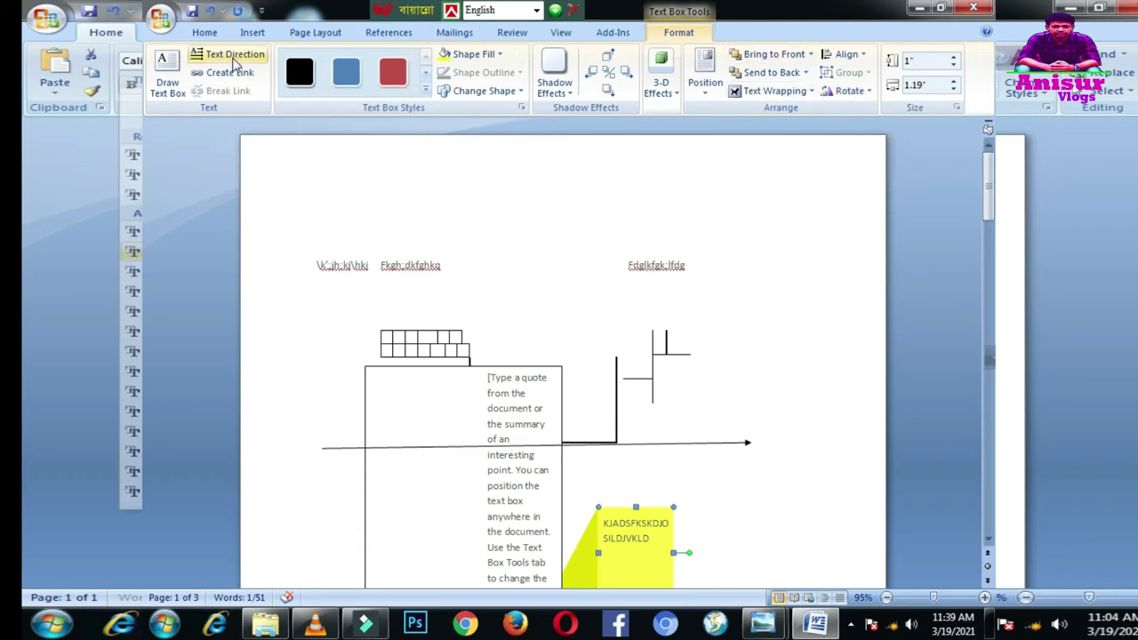
pyautogui.click(252, 32)
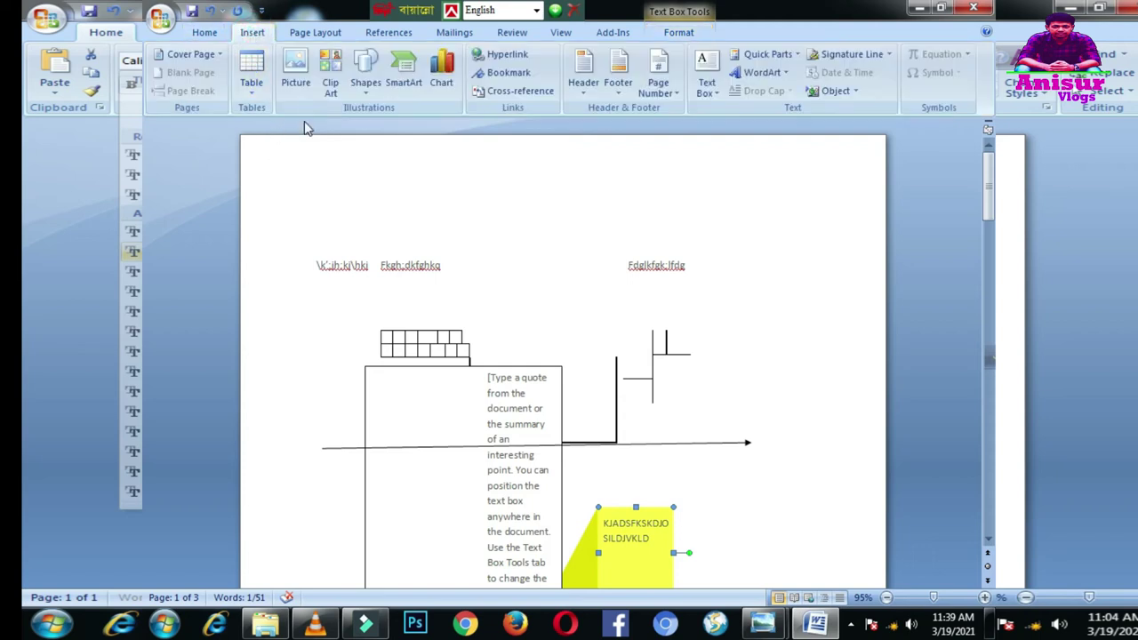
# Insert a Basic Cycle diagram from the Cycle category of the SmartArt gallery
pyautogui.click(402, 69)
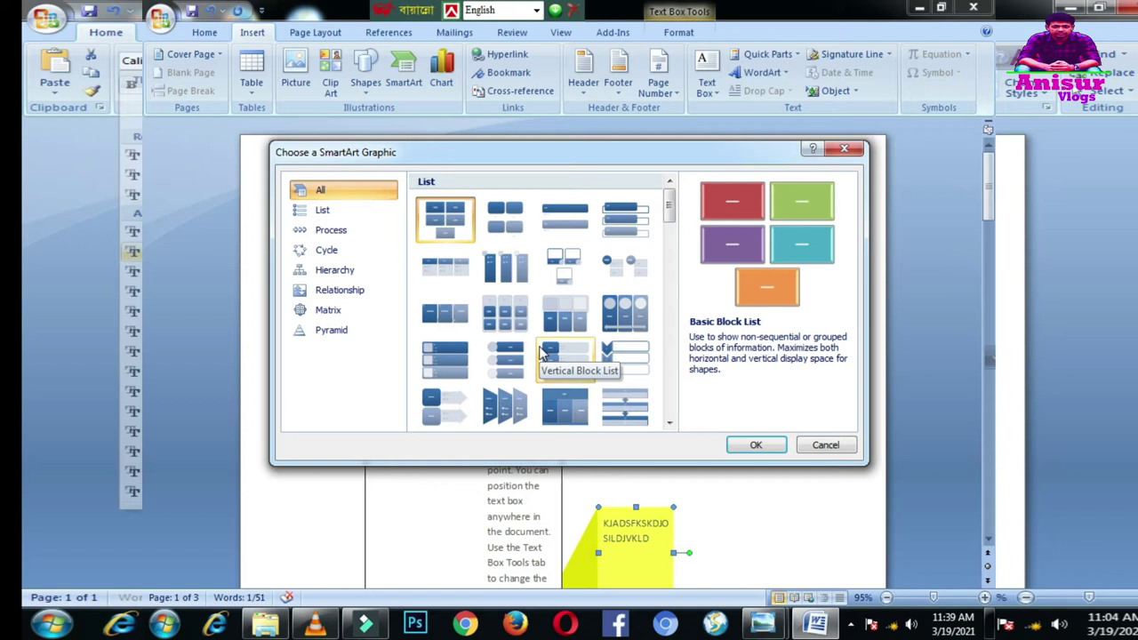
pyautogui.scroll(-15, 538, 328)
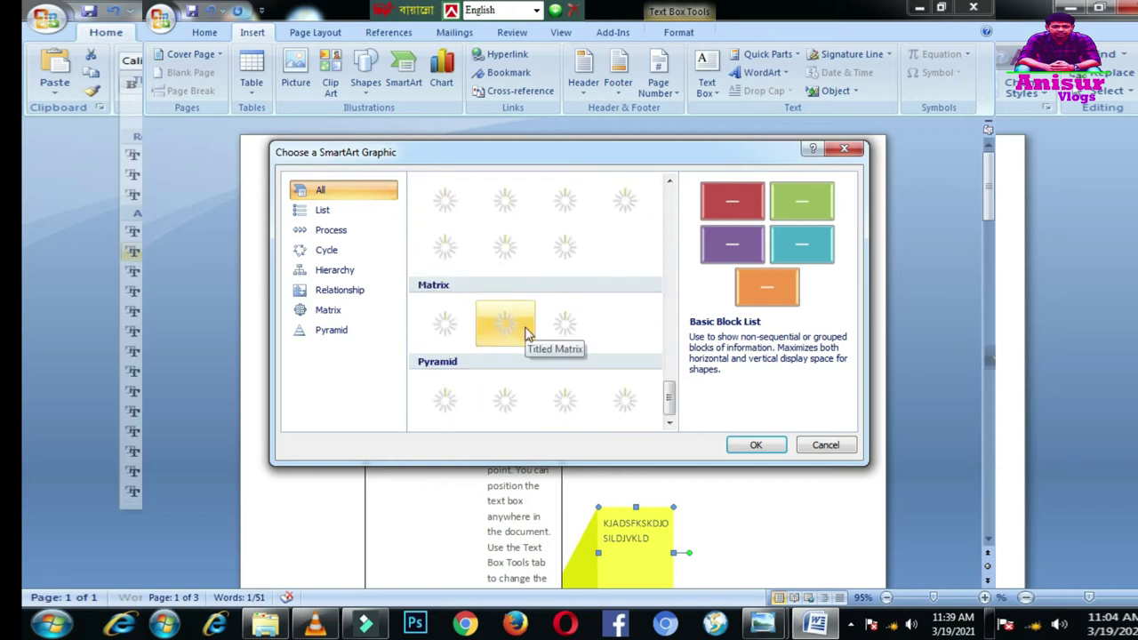
pyautogui.scroll(5, 551, 315)
pyautogui.scroll(10, 536, 307)
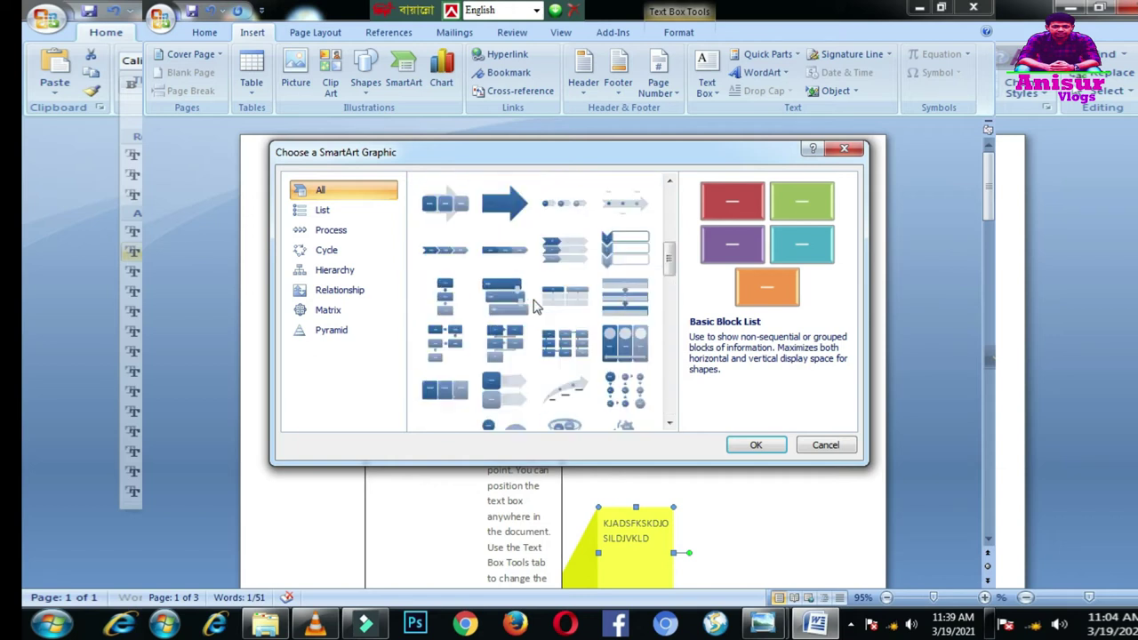
pyautogui.scroll(-10, 536, 306)
pyautogui.scroll(-5, 622, 298)
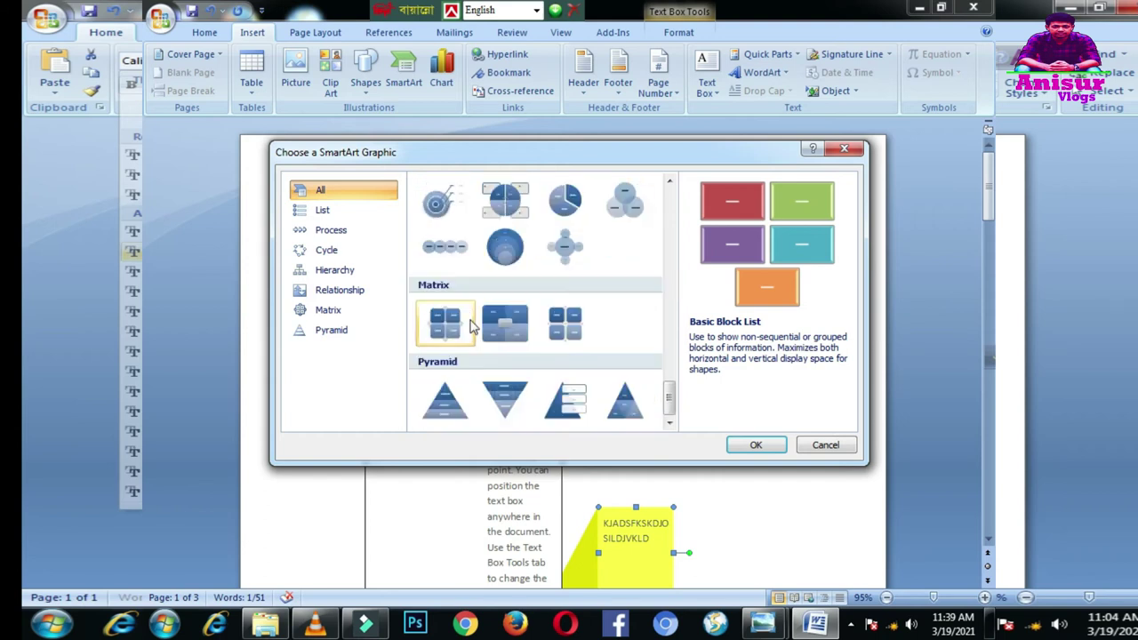
pyautogui.click(342, 250)
pyautogui.click(347, 231)
pyautogui.click(338, 270)
pyautogui.click(333, 309)
pyautogui.click(334, 331)
pyautogui.click(354, 290)
pyautogui.click(351, 270)
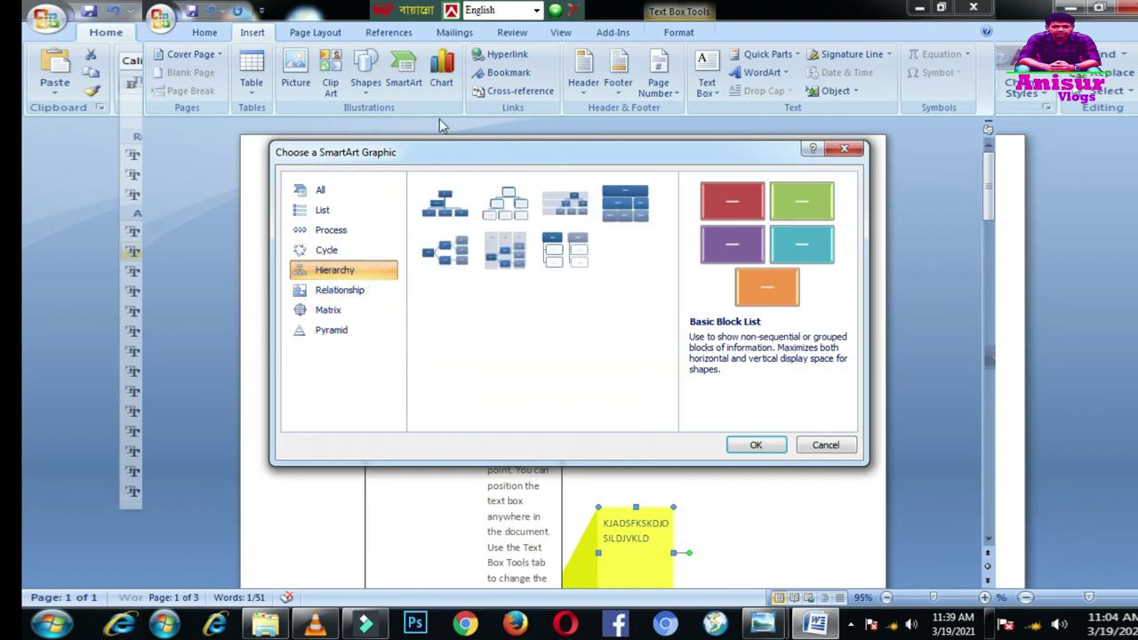
pyautogui.click(327, 251)
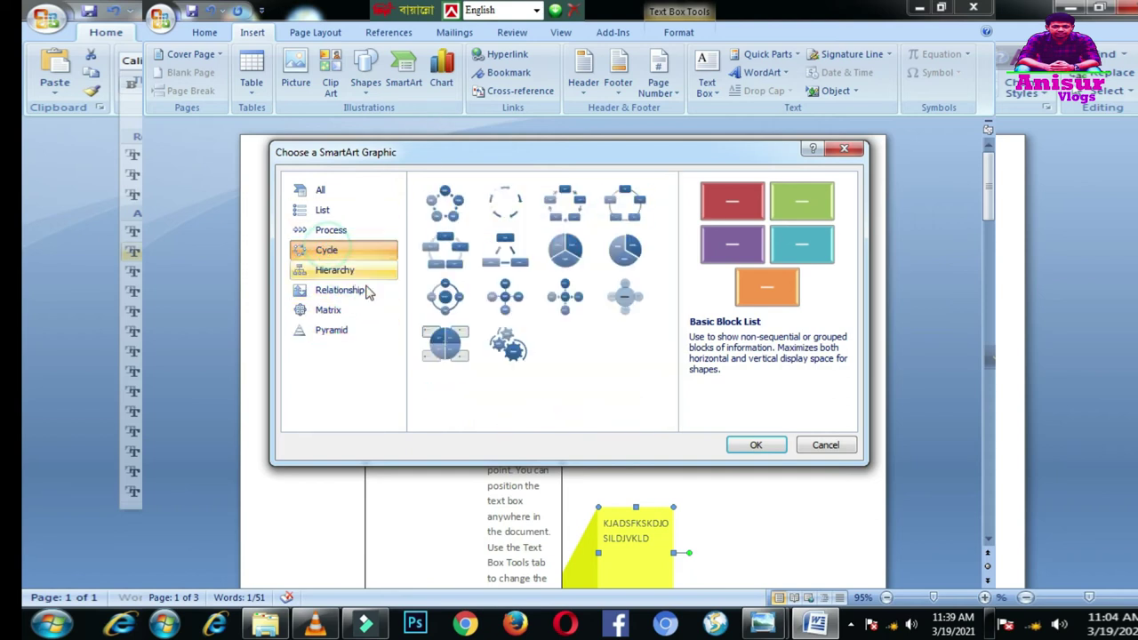
pyautogui.click(452, 215)
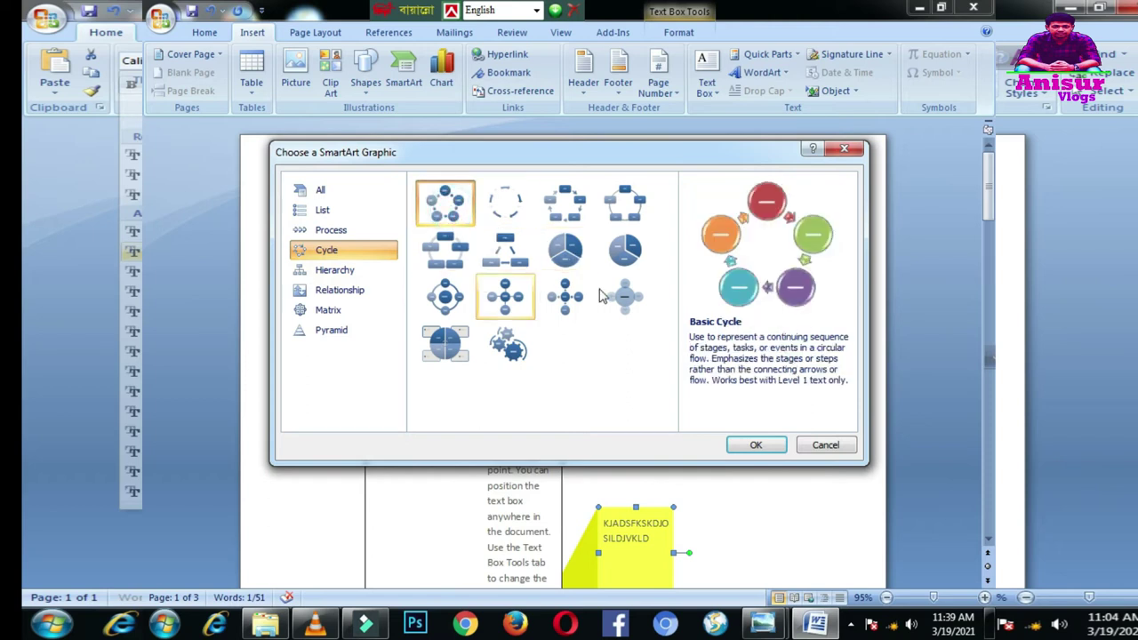
pyautogui.click(754, 445)
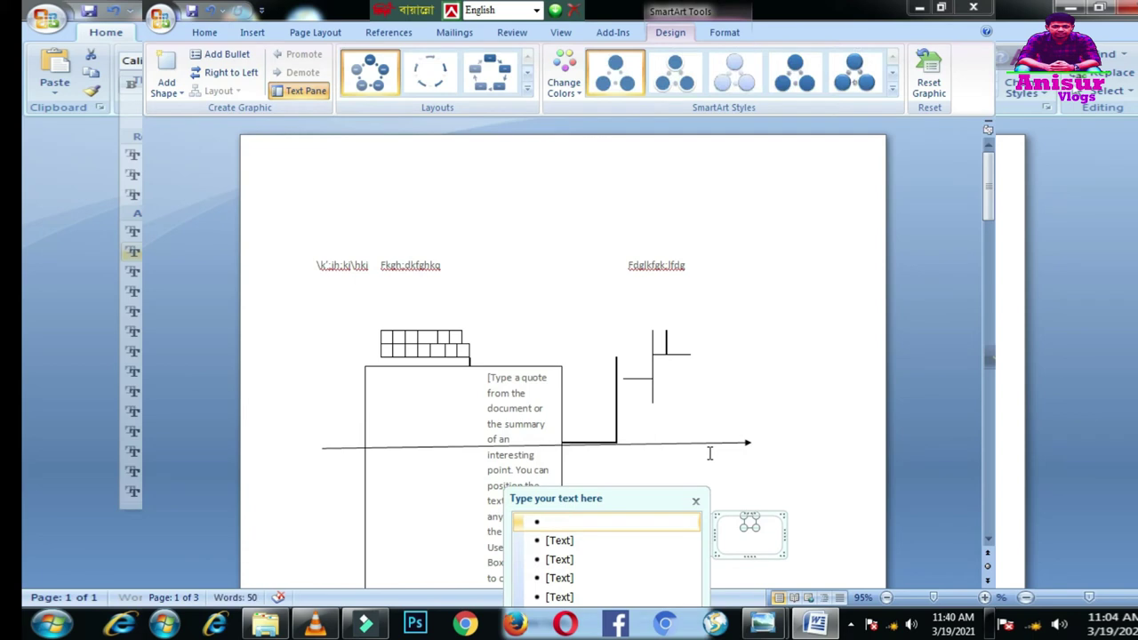
# In the text pane, type H, 'KJ and HGKH into the first three cycle entries
pyautogui.click(500, 207)
pyautogui.scroll(-4, 612, 346)
pyautogui.scroll(-3, 610, 358)
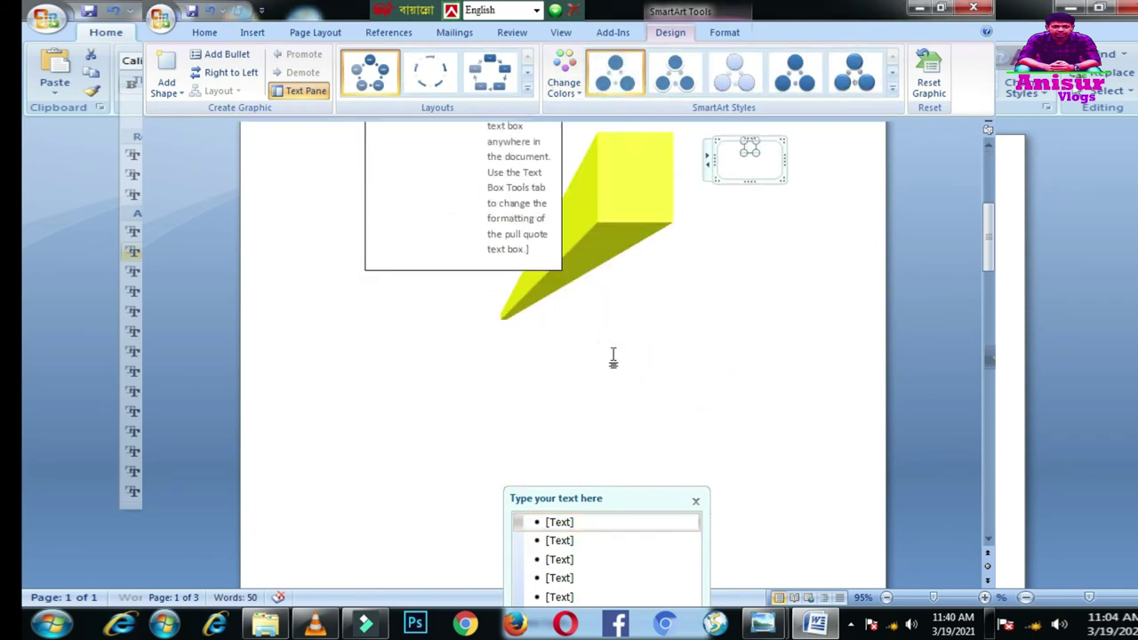
pyautogui.moveTo(602, 500); pyautogui.dragTo(610, 174)
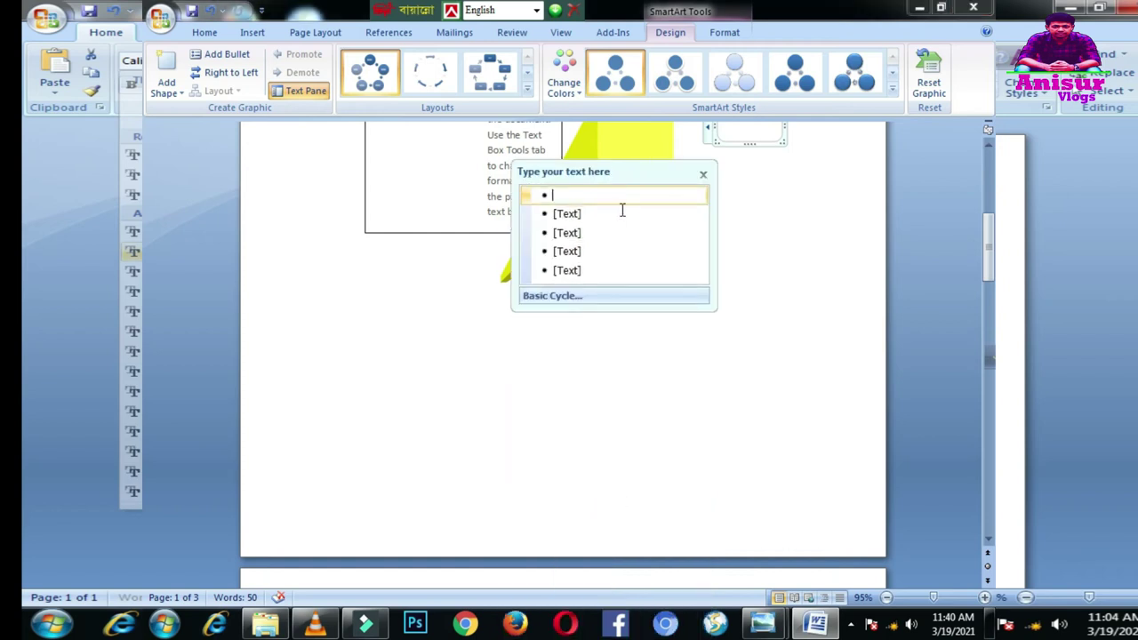
pyautogui.write('H')
pyautogui.press('Return')
pyautogui.write("\\U'KJ")
pyautogui.press('Return')
pyautogui.write('HGKH')
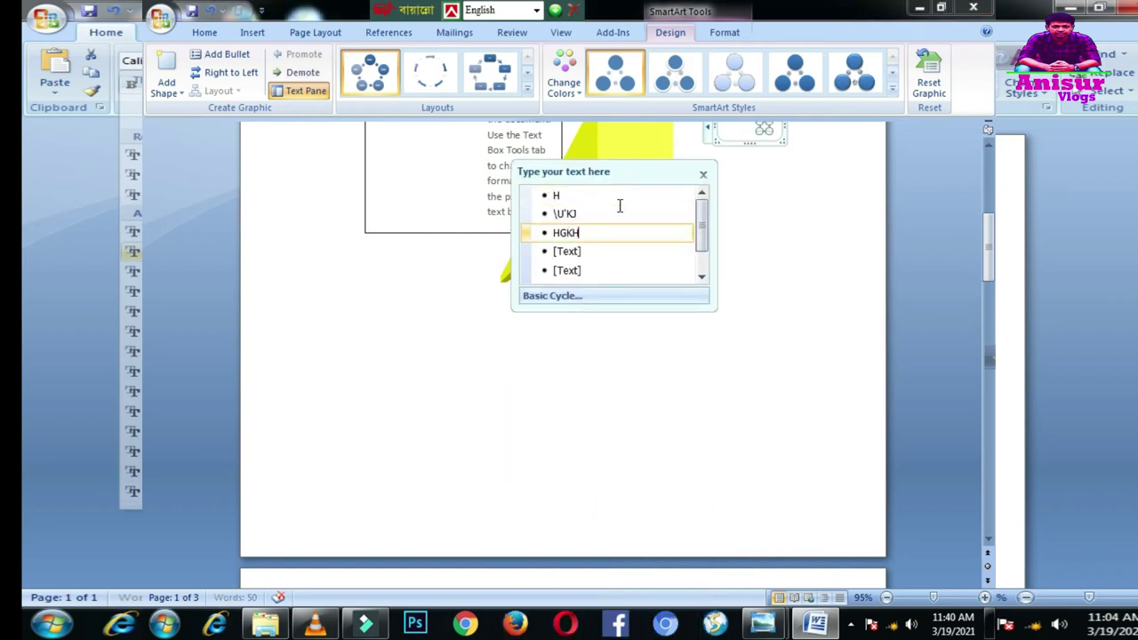
# Add letter strings to the remaining entries, ending with GFLKJGFDJGLDKJG and FSDTKGJOFJGLKJDG
pyautogui.click(592, 213)
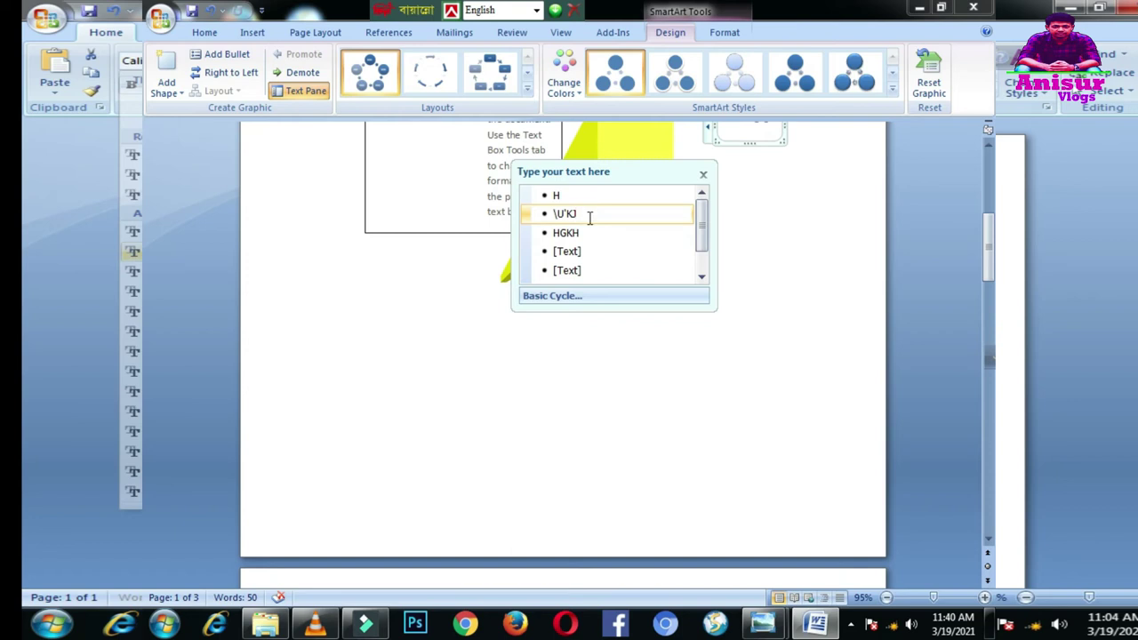
pyautogui.write("HP';JLFGH';E")
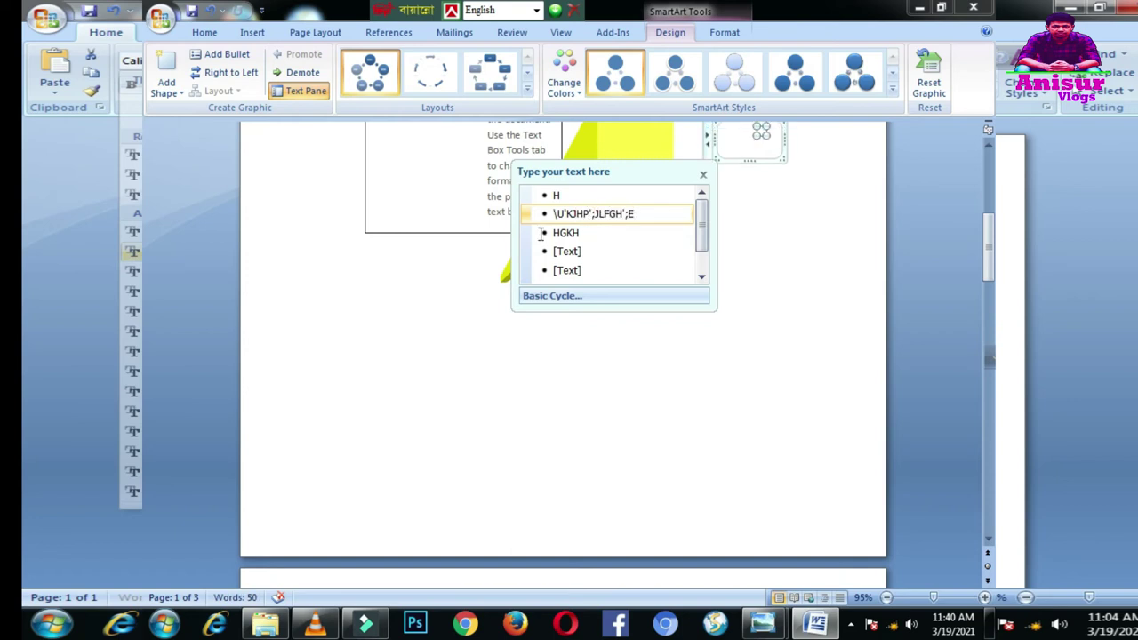
pyautogui.click(592, 234)
pyautogui.write('KFHMGJSHLDH')
pyautogui.click(570, 254)
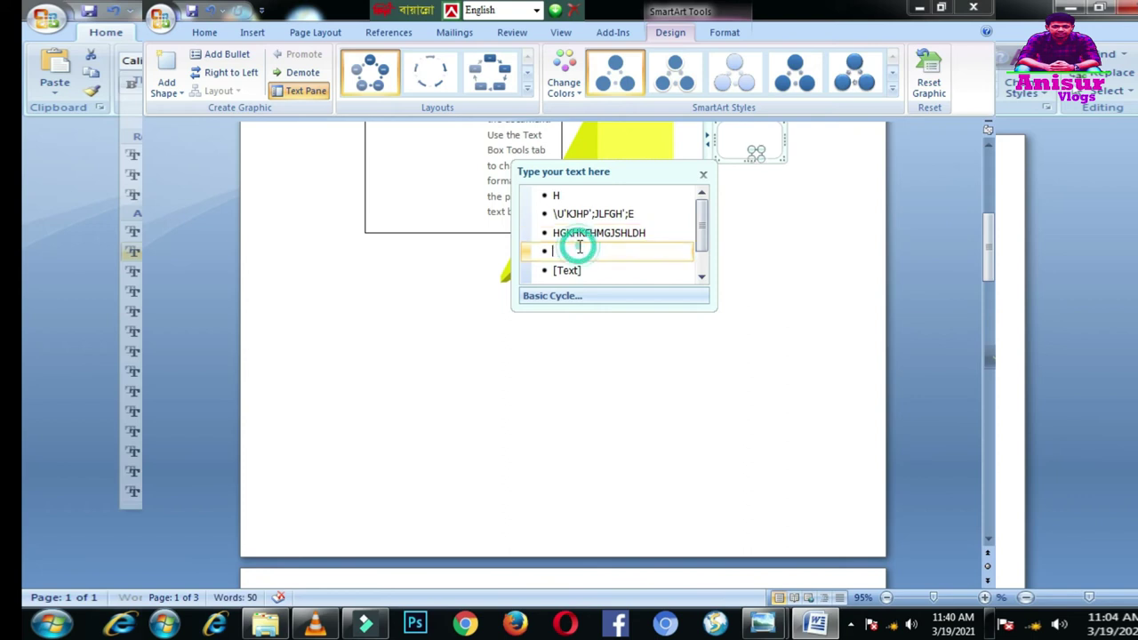
pyautogui.write('GFLKJGFDJGLDKJG')
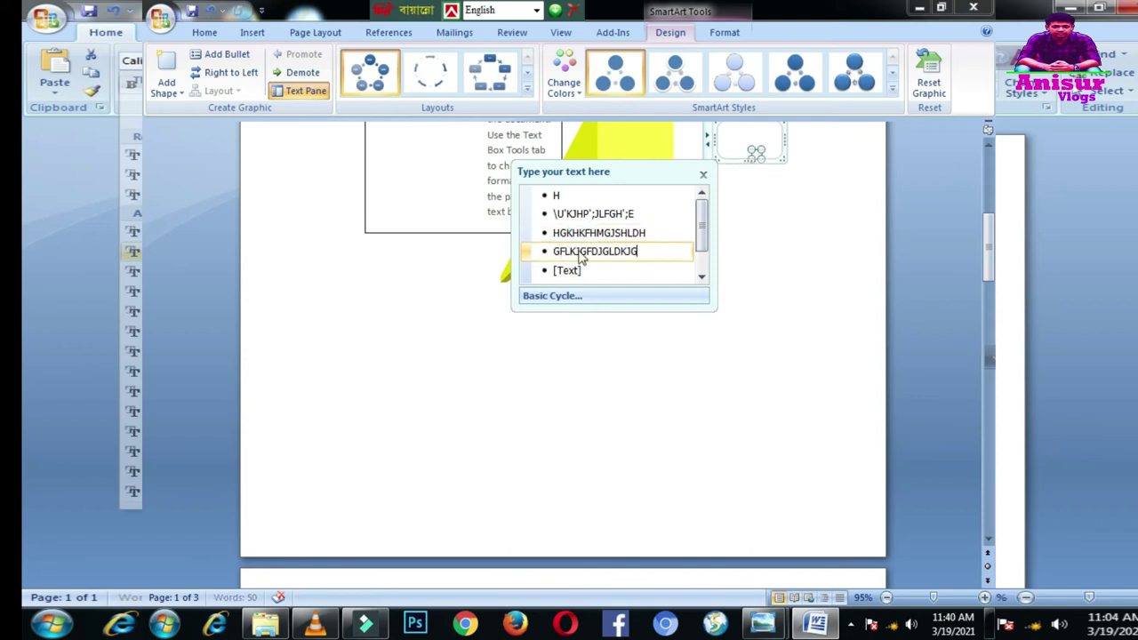
pyautogui.click(576, 272)
pyautogui.write('FSDTKG')
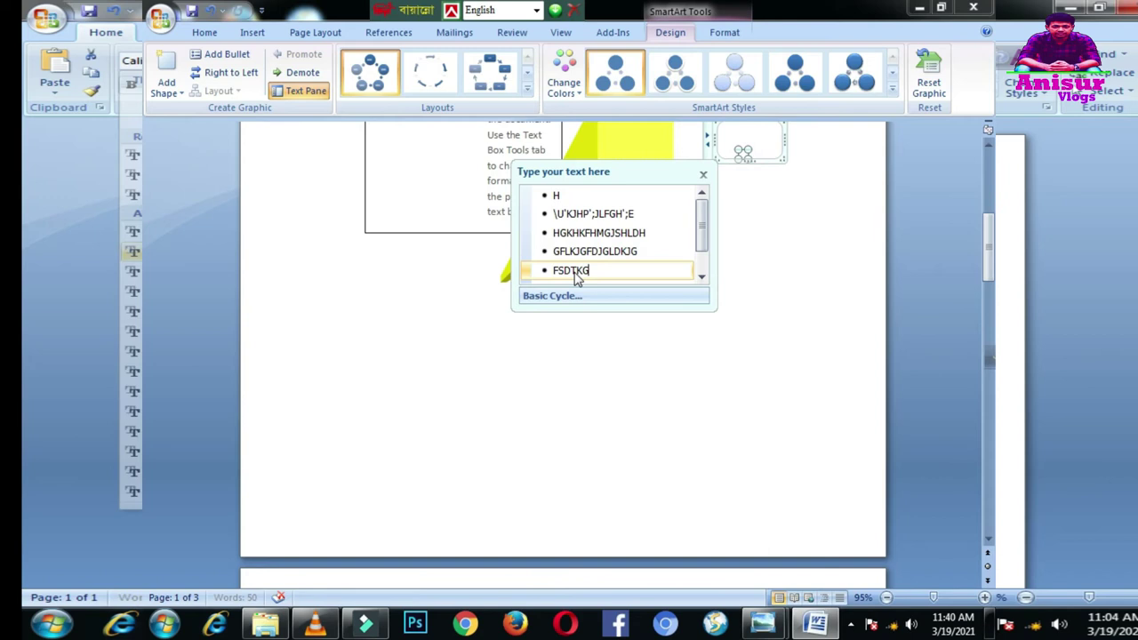
pyautogui.write('JOFJGLKJDG')
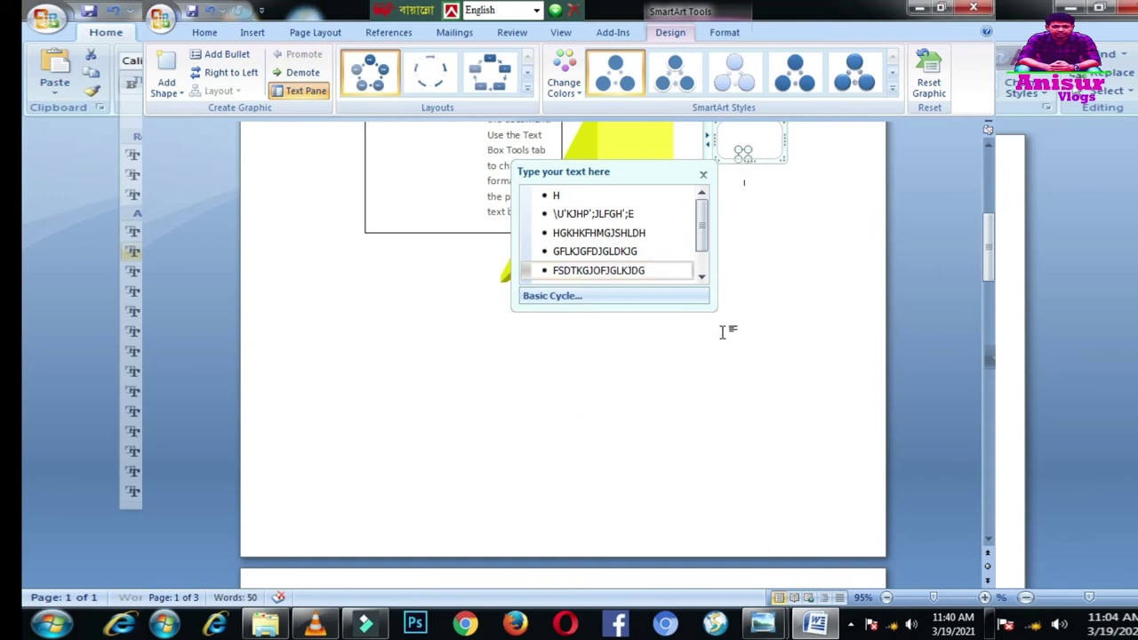
pyautogui.scroll(3, 729, 338)
pyautogui.scroll(3, 743, 331)
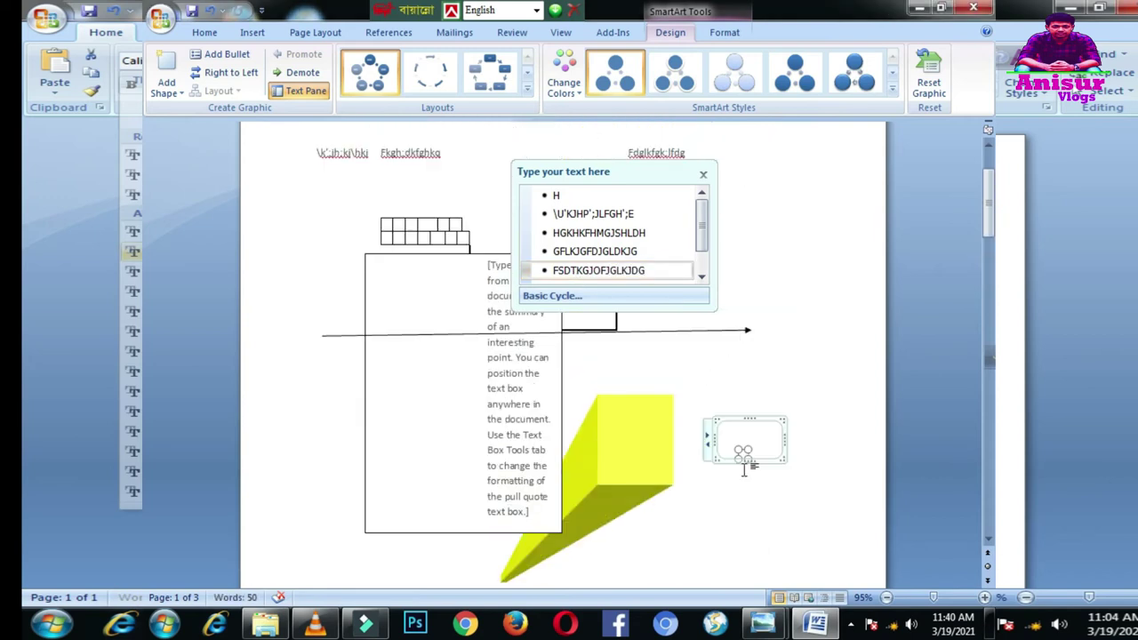
pyautogui.click(743, 457)
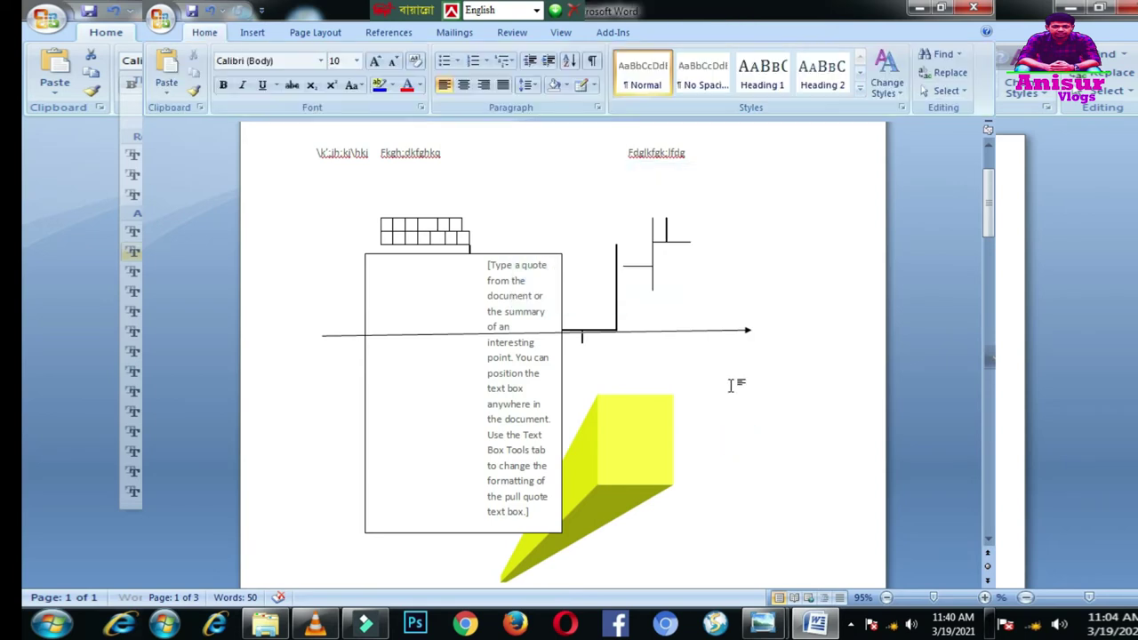
# Insert a default Basic Block List SmartArt on the next page
pyautogui.scroll(-5, 599, 356)
pyautogui.scroll(2, 604, 375)
pyautogui.scroll(5, 603, 375)
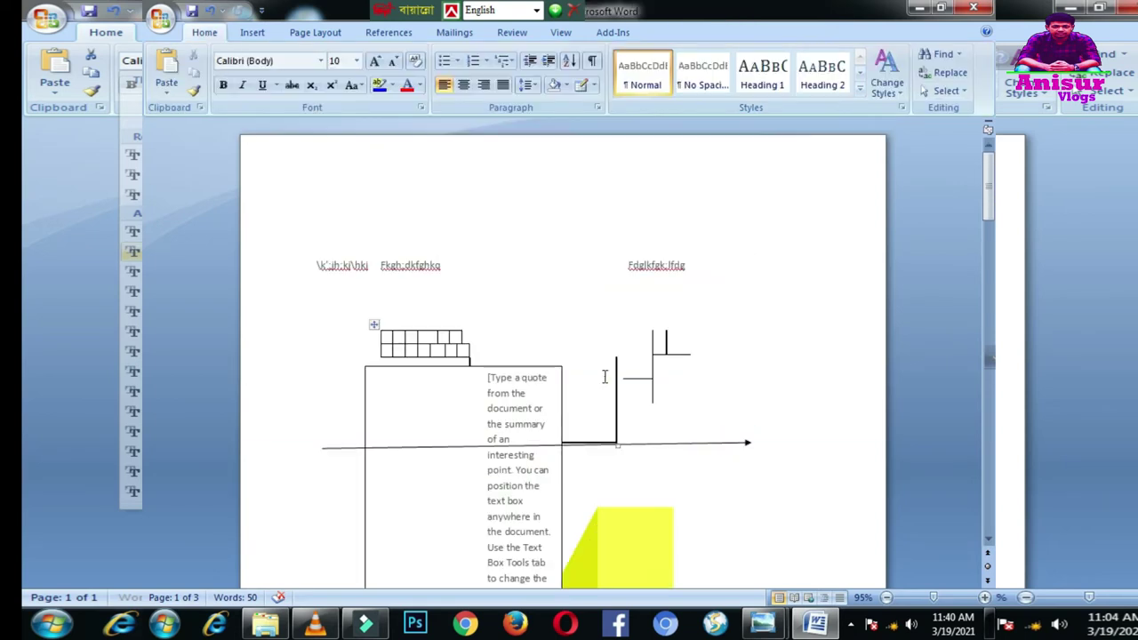
pyautogui.click(315, 30)
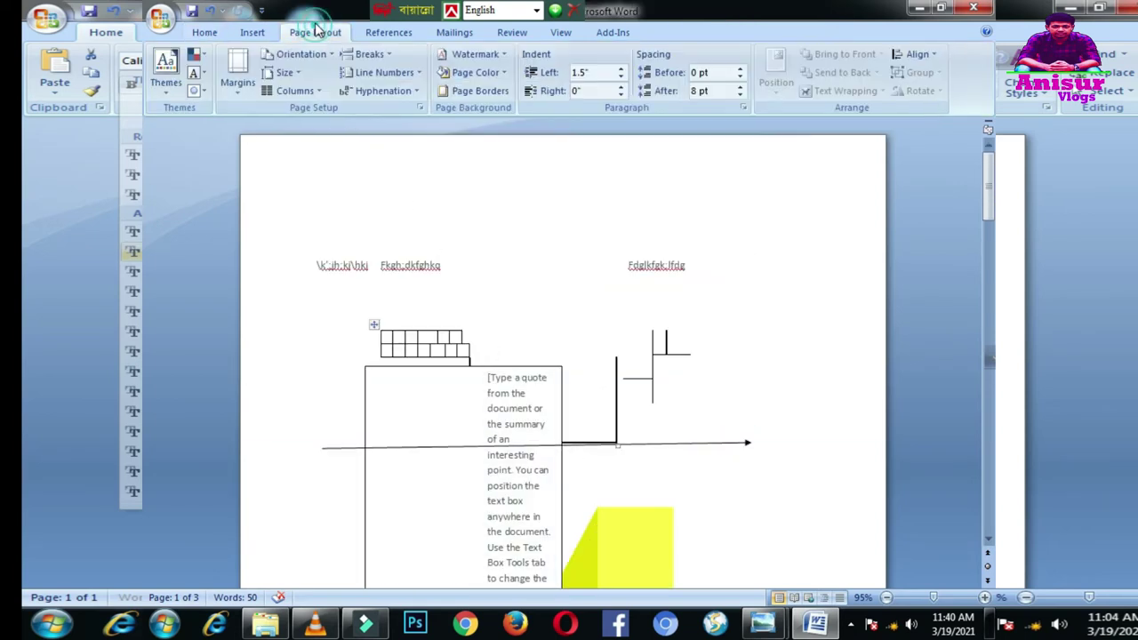
pyautogui.click(253, 32)
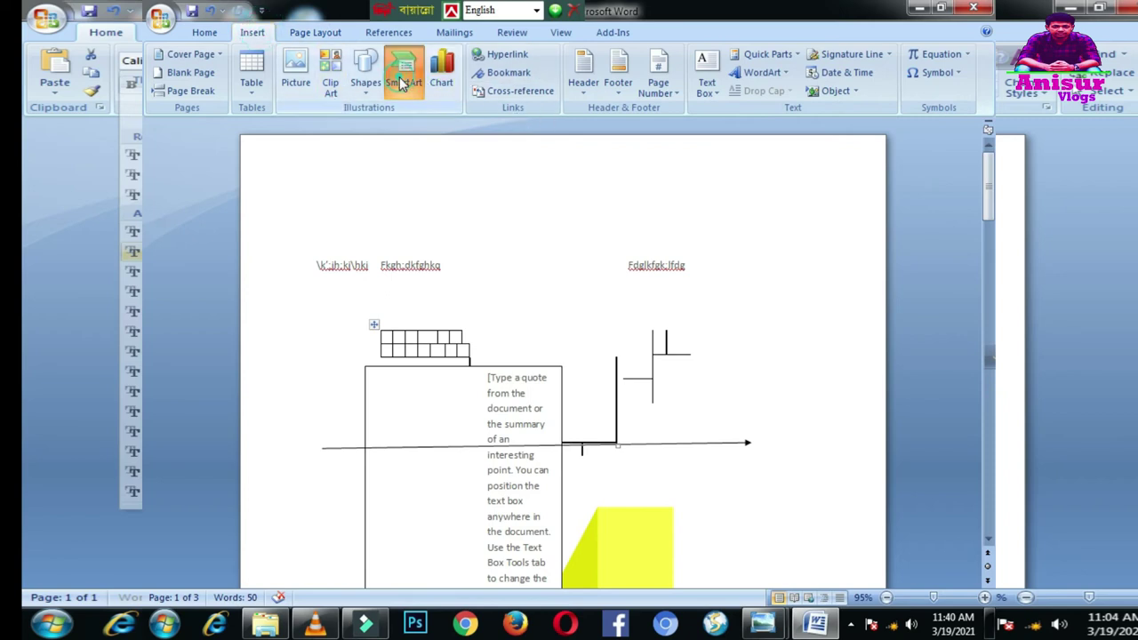
pyautogui.click(404, 70)
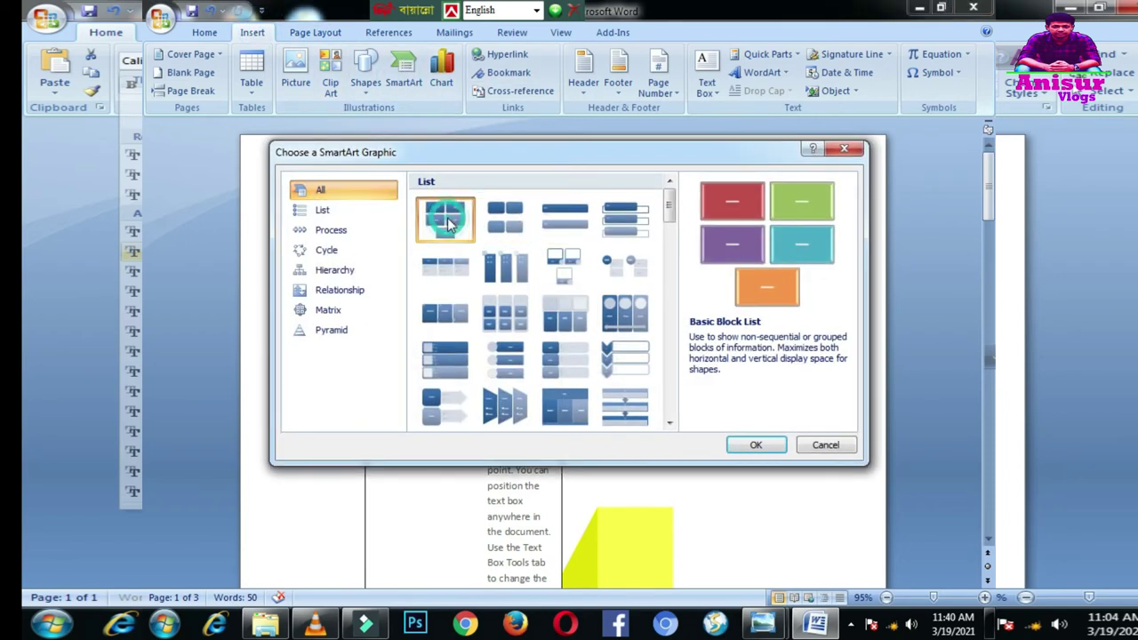
pyautogui.click(739, 444)
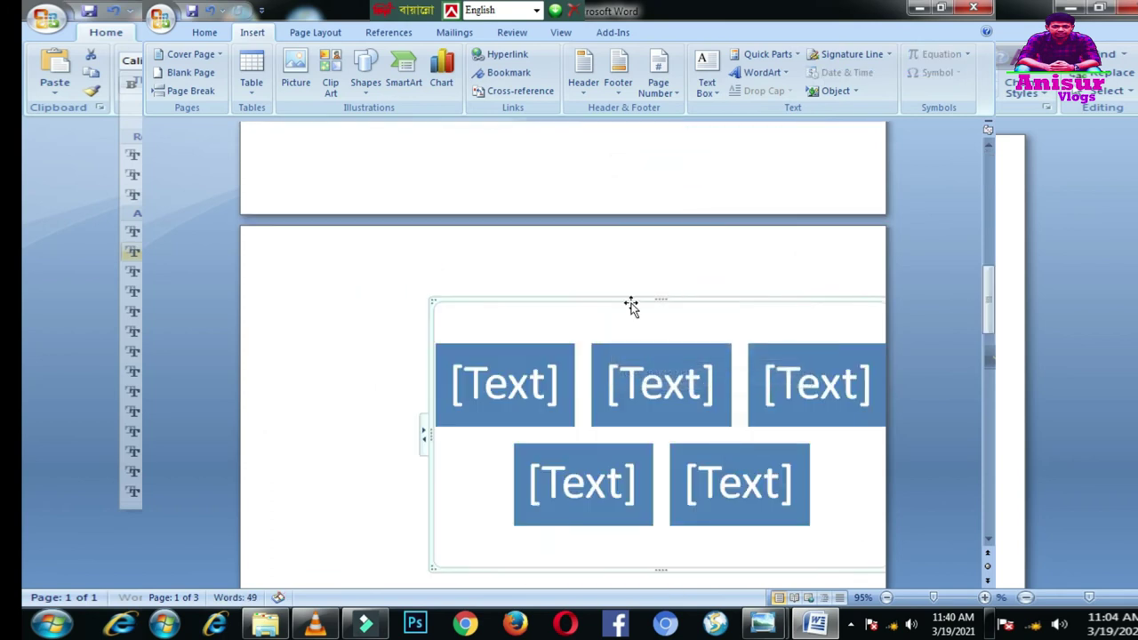
# Type FDGKS[FLH, FDGKFGO, DFGLKFDGK, FGDGOKJFDGKJ and RTGIUOJDFJGIJF into the five blocks
pyautogui.click(513, 391)
pyautogui.write('FDGKS')
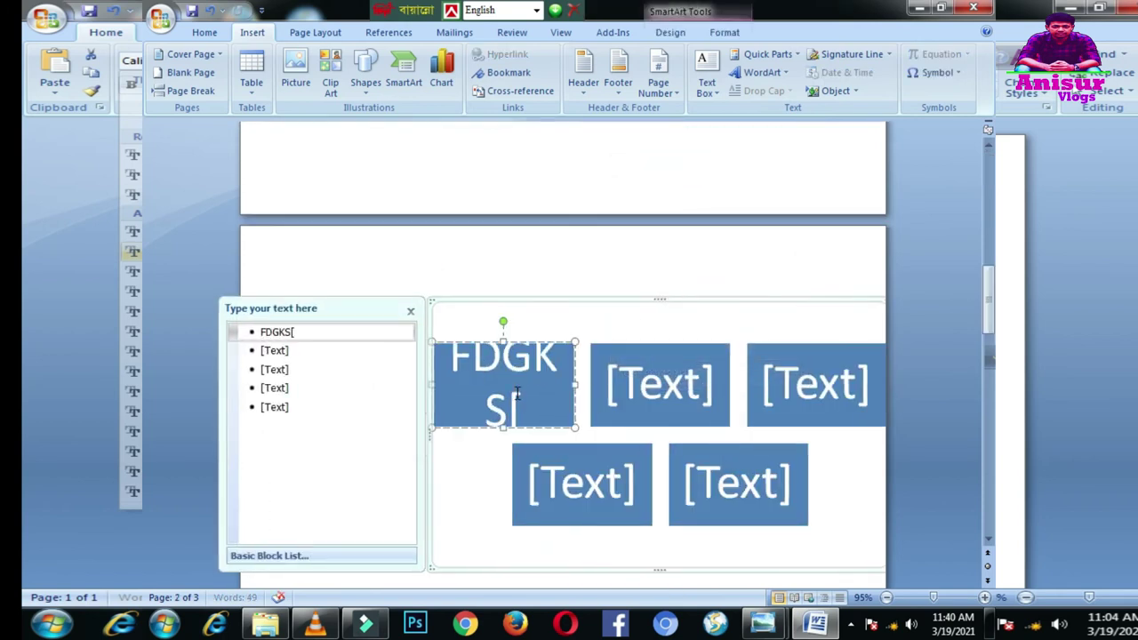
pyautogui.write('[FLH')
pyautogui.click(628, 383)
pyautogui.write('FDGKFGO')
pyautogui.click(812, 380)
pyautogui.write('DFGLKFDGK')
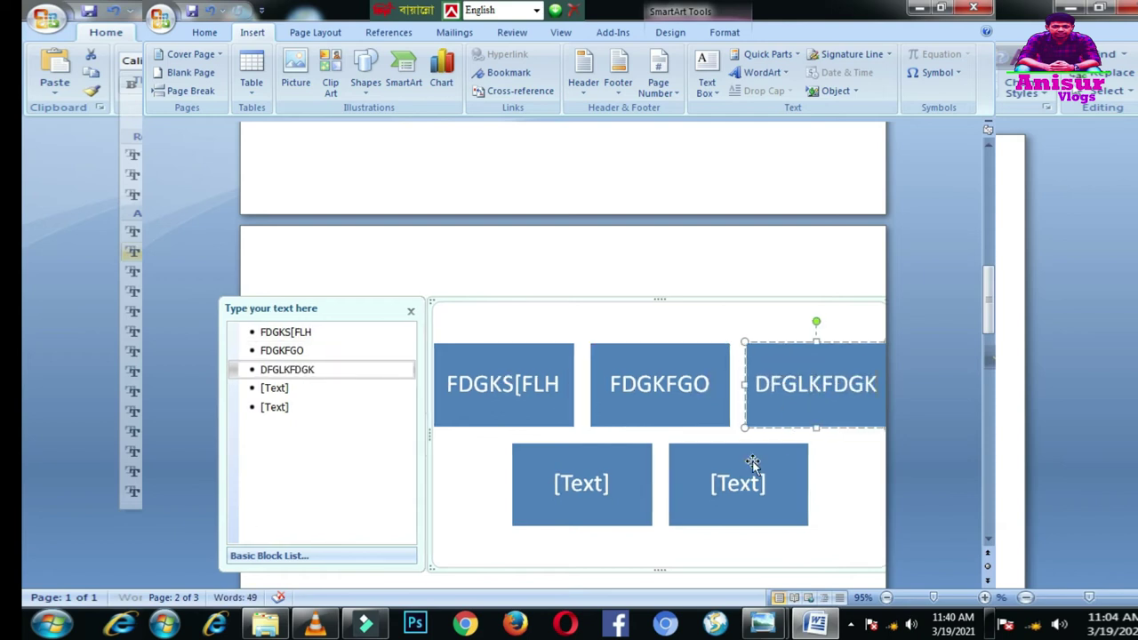
pyautogui.click(617, 483)
pyautogui.write('FGDGOKJFDGKJ')
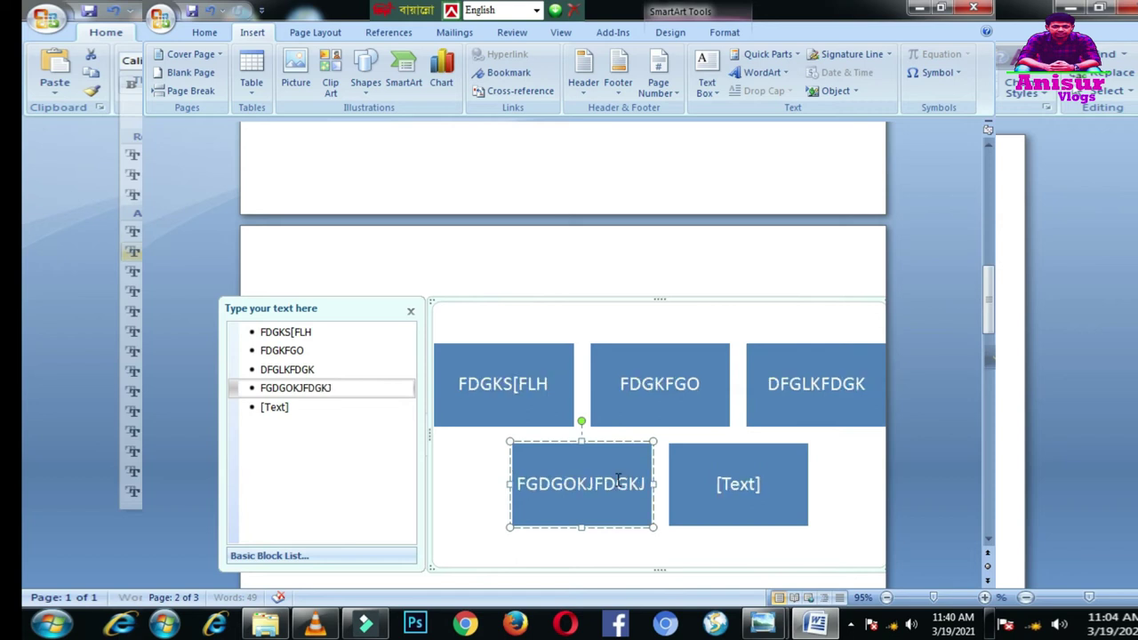
pyautogui.click(695, 494)
pyautogui.write('RTGIUOJDFJGIJF')
pyautogui.click(557, 191)
pyautogui.scroll(10, 548, 190)
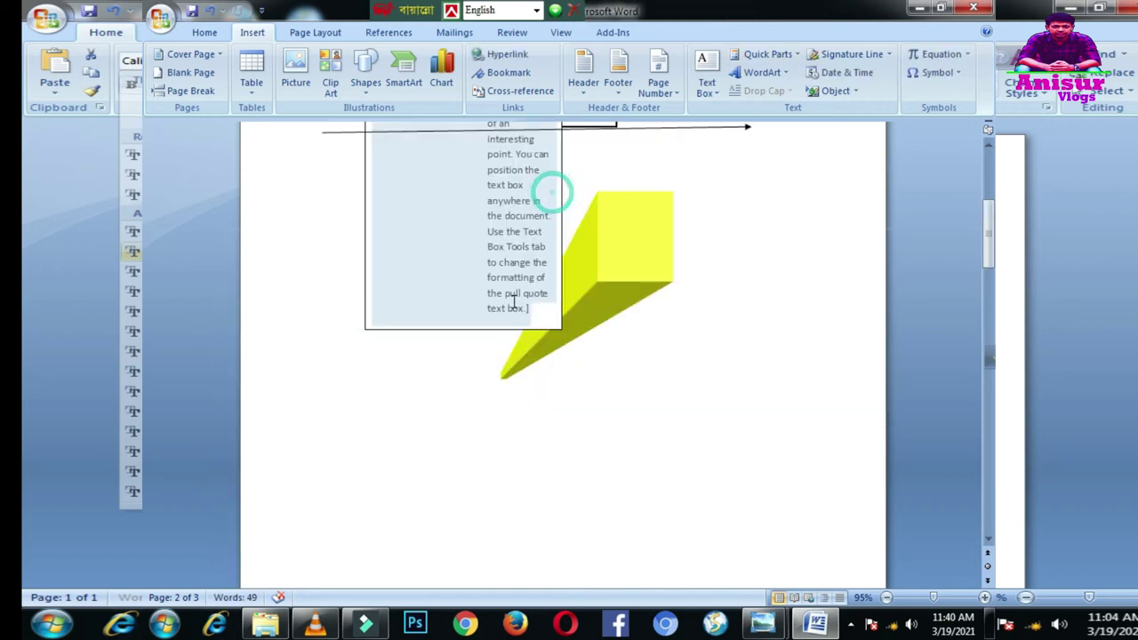
pyautogui.scroll(4, 612, 309)
pyautogui.scroll(-3, 606, 343)
pyautogui.scroll(-8, 606, 342)
pyautogui.scroll(-3, 607, 353)
pyautogui.scroll(-3, 607, 353)
pyautogui.scroll(10, 569, 376)
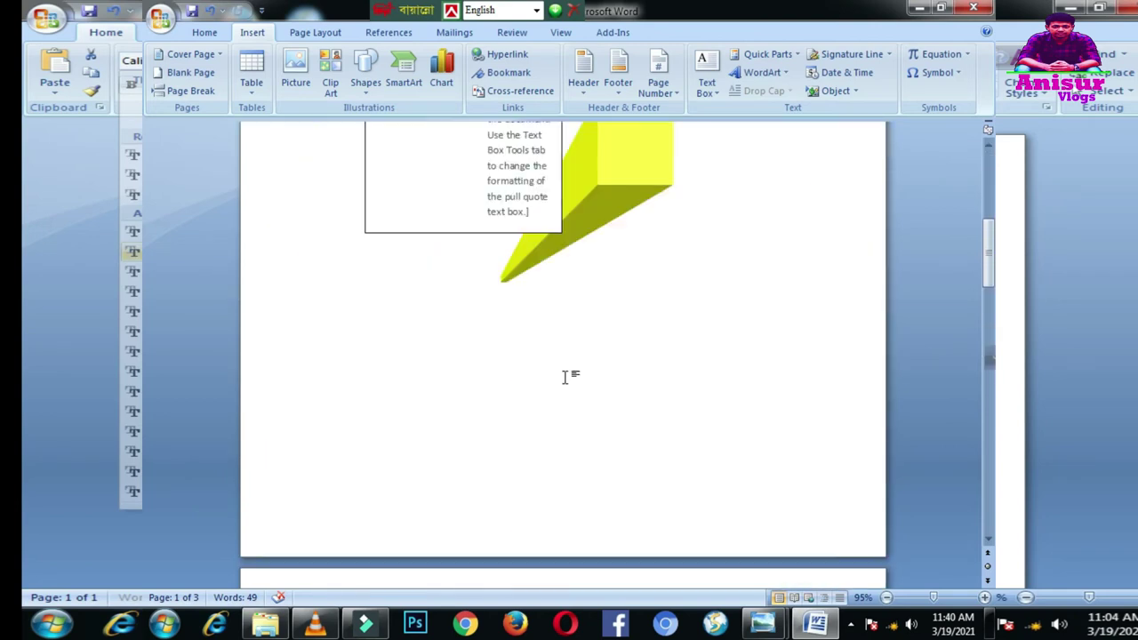
pyautogui.scroll(3, 533, 293)
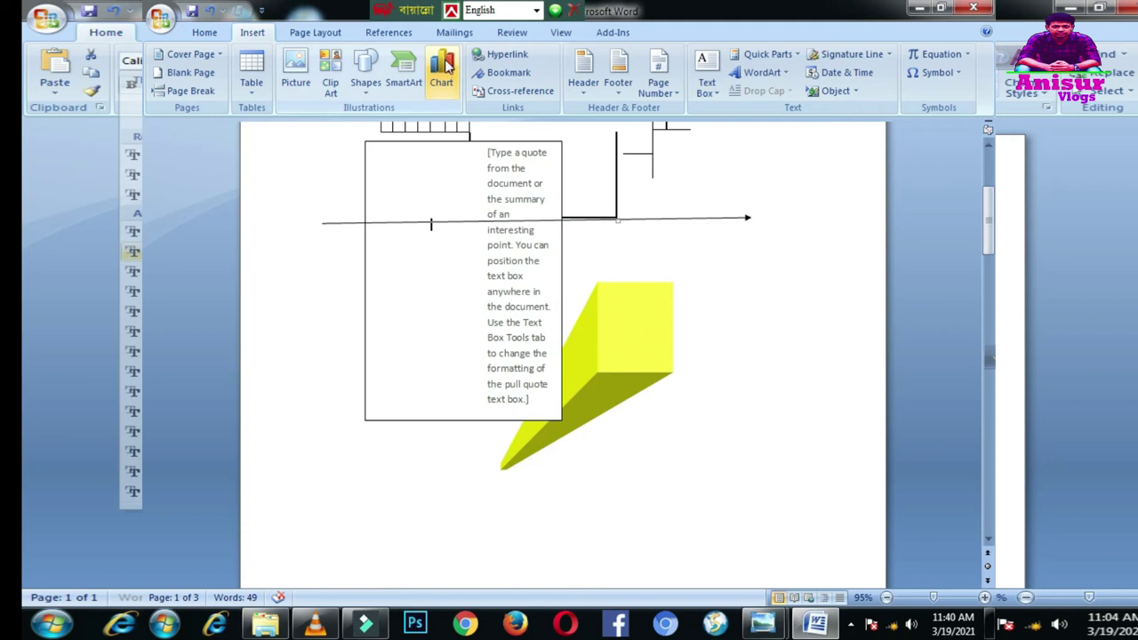
# Insert a clustered column chart so its sample Series 1–3 data opens in Excel
pyautogui.click(442, 71)
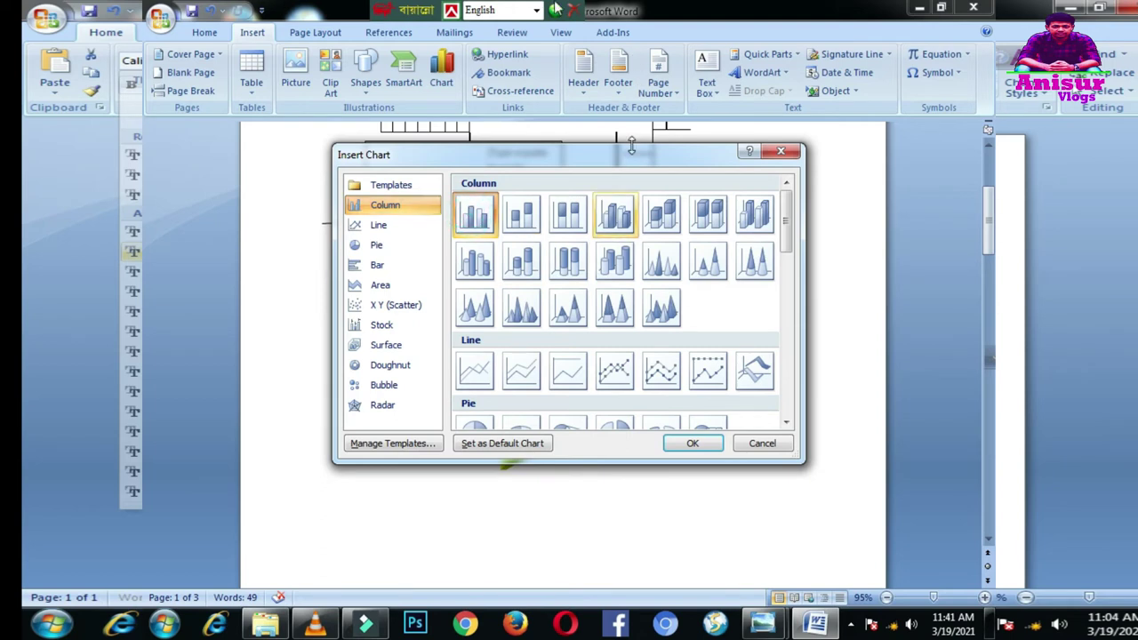
pyautogui.click(692, 443)
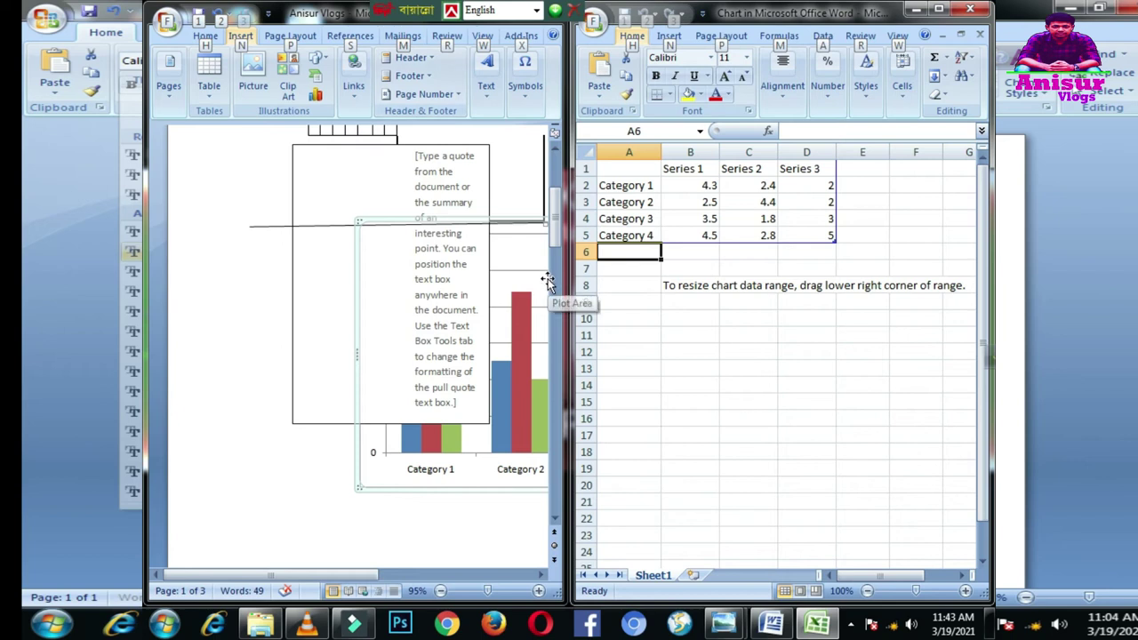
# Replace Category 1's Series 1 value 4.3 with 10 in cell B2
pyautogui.click(698, 187)
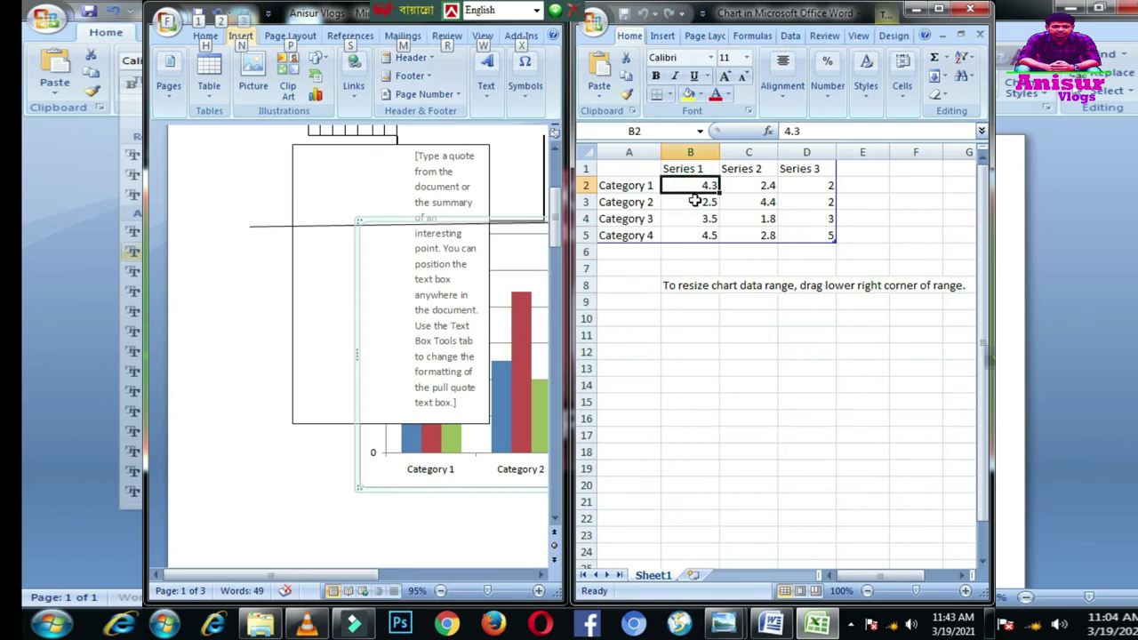
pyautogui.write('JGJFDKTJG')
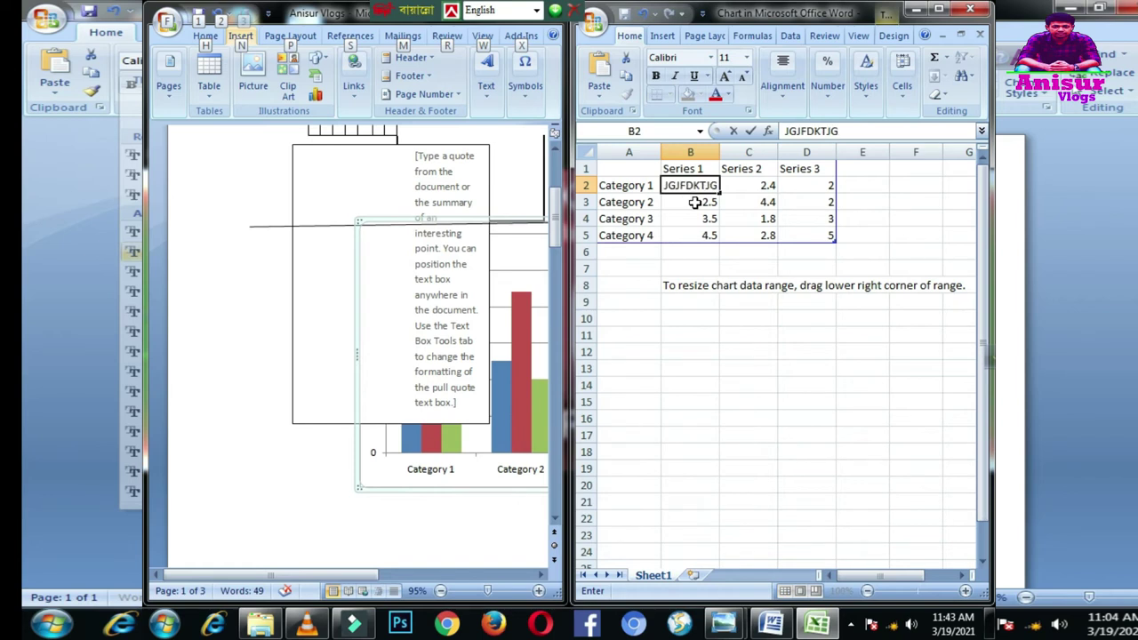
pyautogui.press('BackSpace')
pyautogui.press('BackSpace')
pyautogui.press('BackSpace')
pyautogui.press('BackSpace')
pyautogui.press('BackSpace')
pyautogui.press('BackSpace')
pyautogui.press('BackSpace')
pyautogui.press('BackSpace')
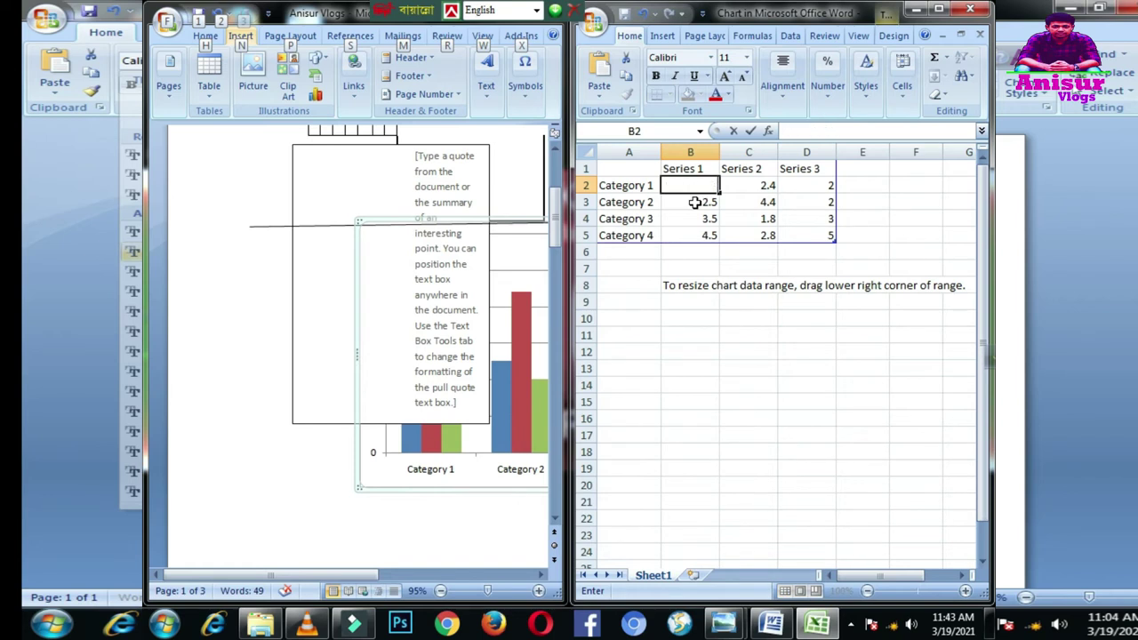
pyautogui.write('10')
pyautogui.press('BackSpace')
pyautogui.press('BackSpace')
pyautogui.press('BackSpace')
pyautogui.write('10')
# Return to the chart in Word and maximize the Word window
pyautogui.click(460, 499)
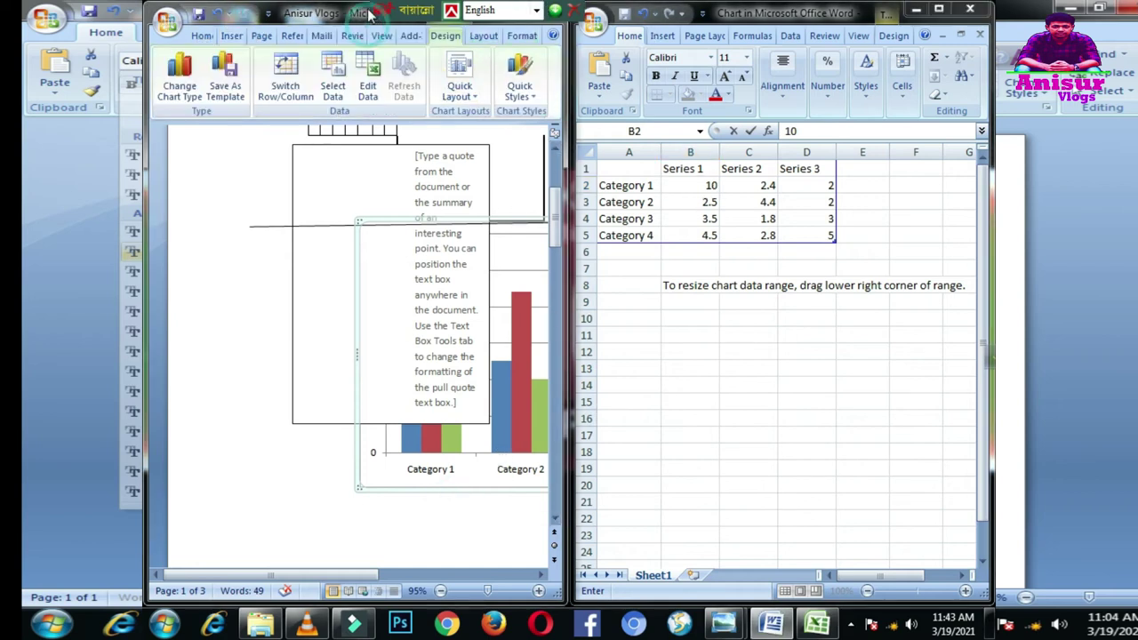
pyautogui.moveTo(346, 18); pyautogui.dragTo(331, 72)
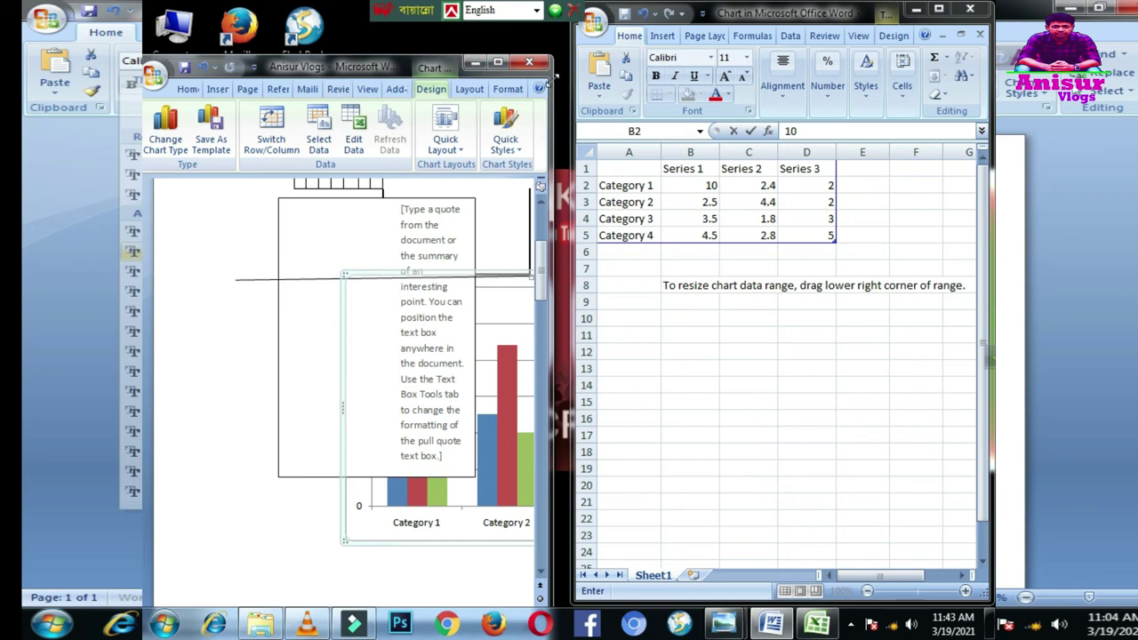
pyautogui.click(498, 62)
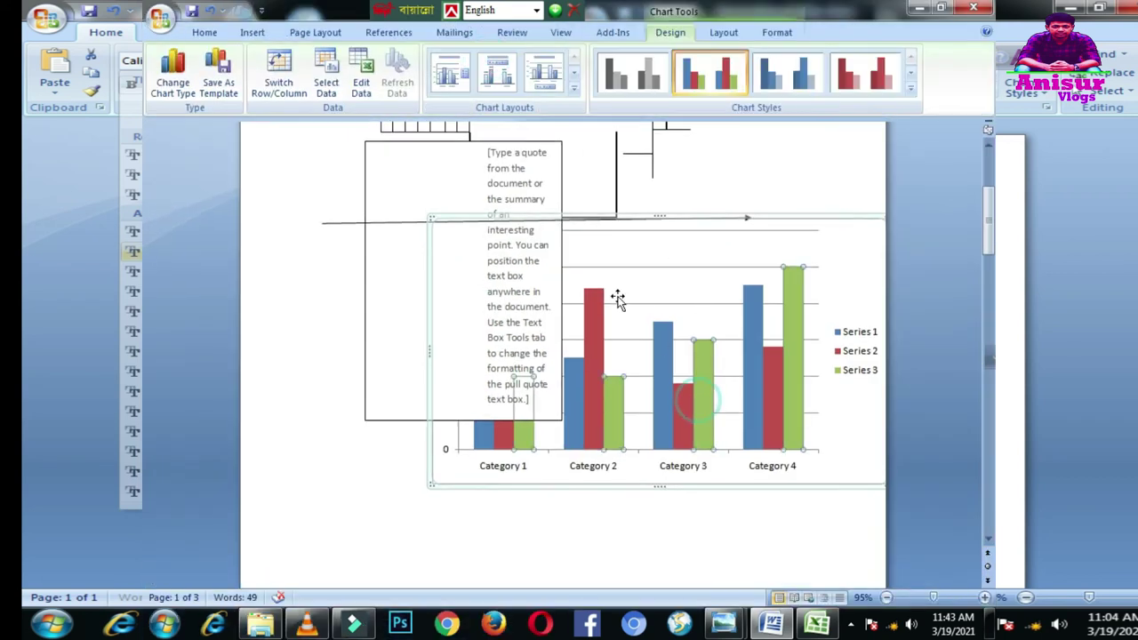
# Delete the pull-quote text box from the page
pyautogui.click(514, 169)
pyautogui.click(552, 140)
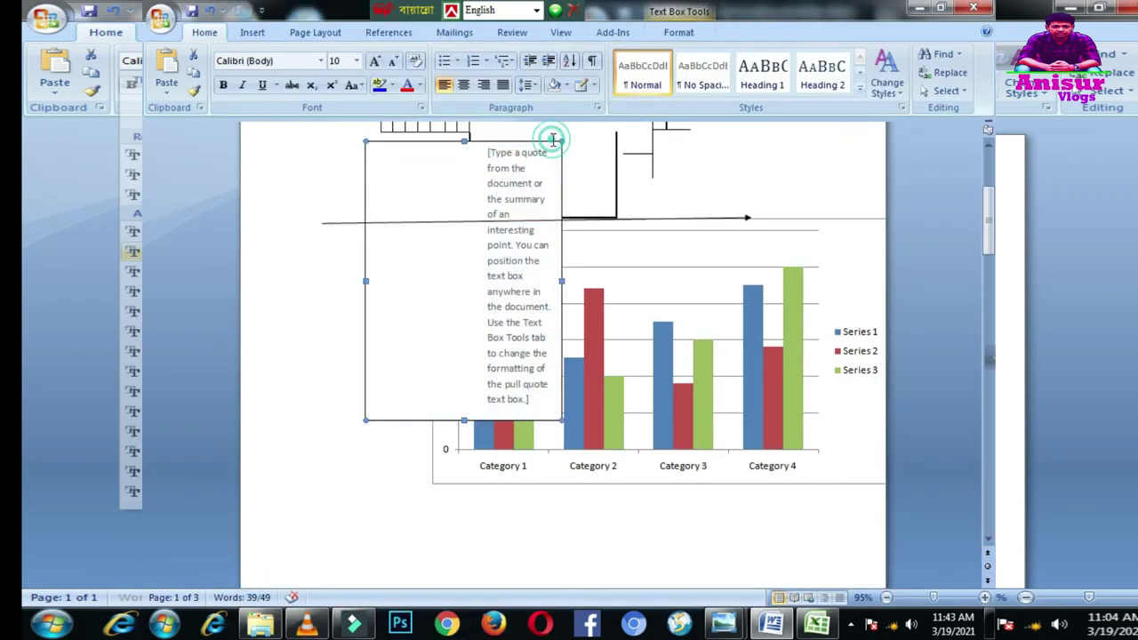
pyautogui.press('Delete')
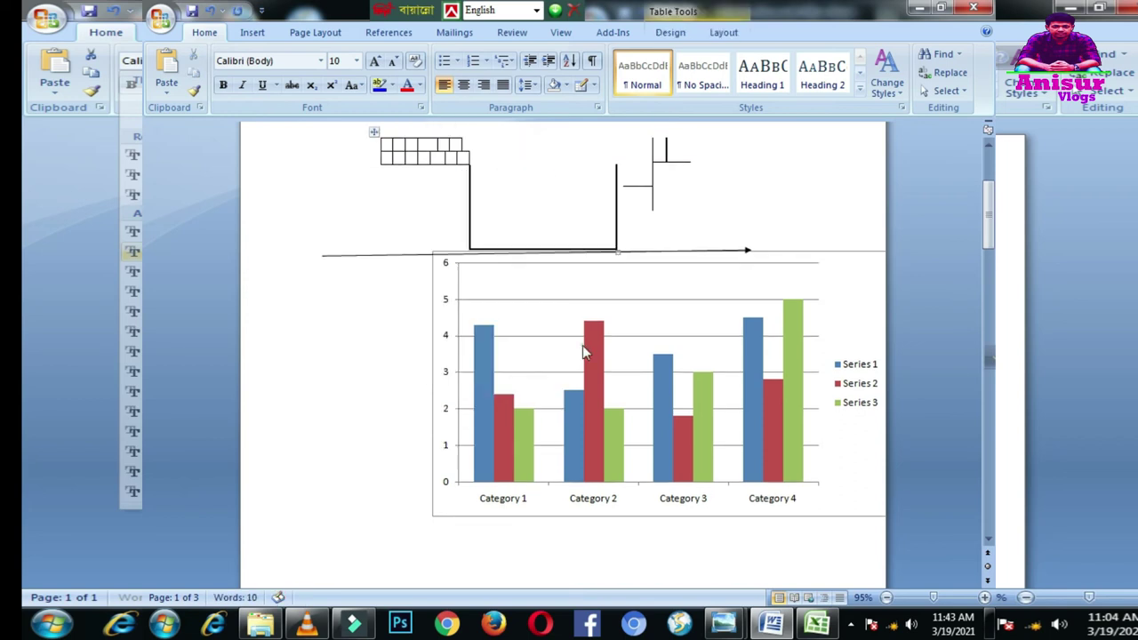
# Change Category 2's Series 1 value in cell B3 to 0
pyautogui.click(586, 347)
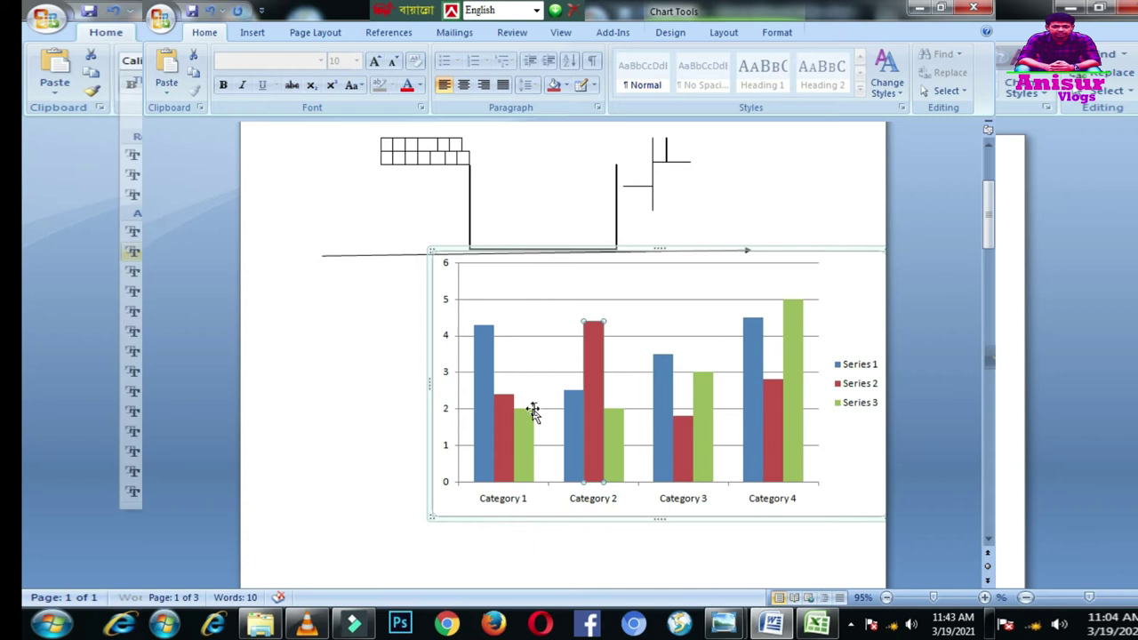
pyautogui.scroll(4, 532, 409)
pyautogui.scroll(-5, 534, 407)
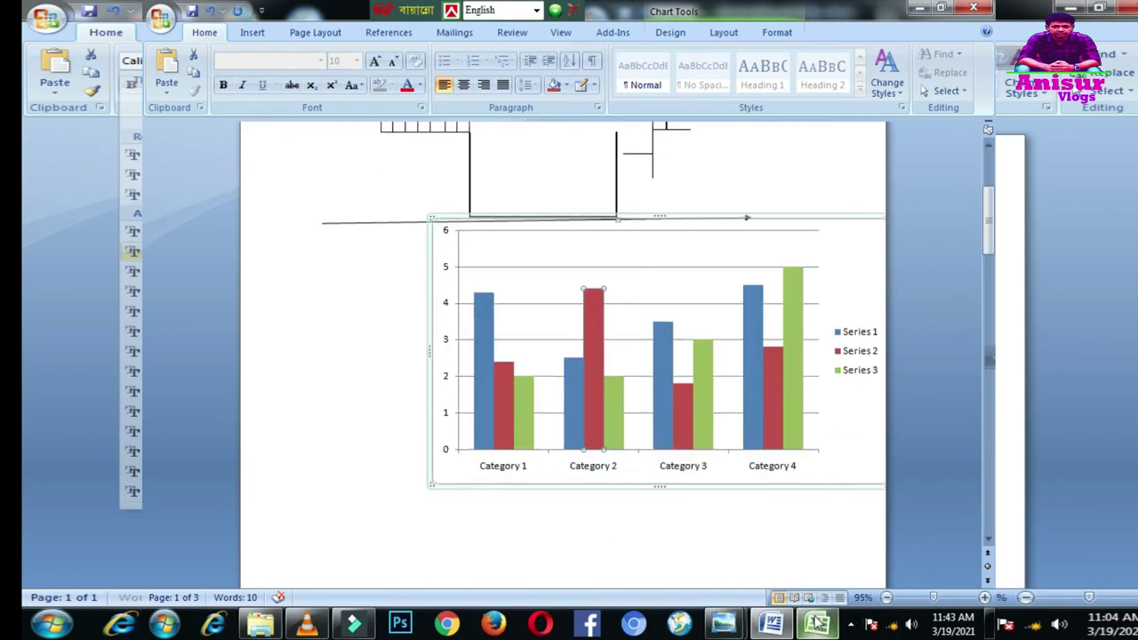
pyautogui.click(816, 624)
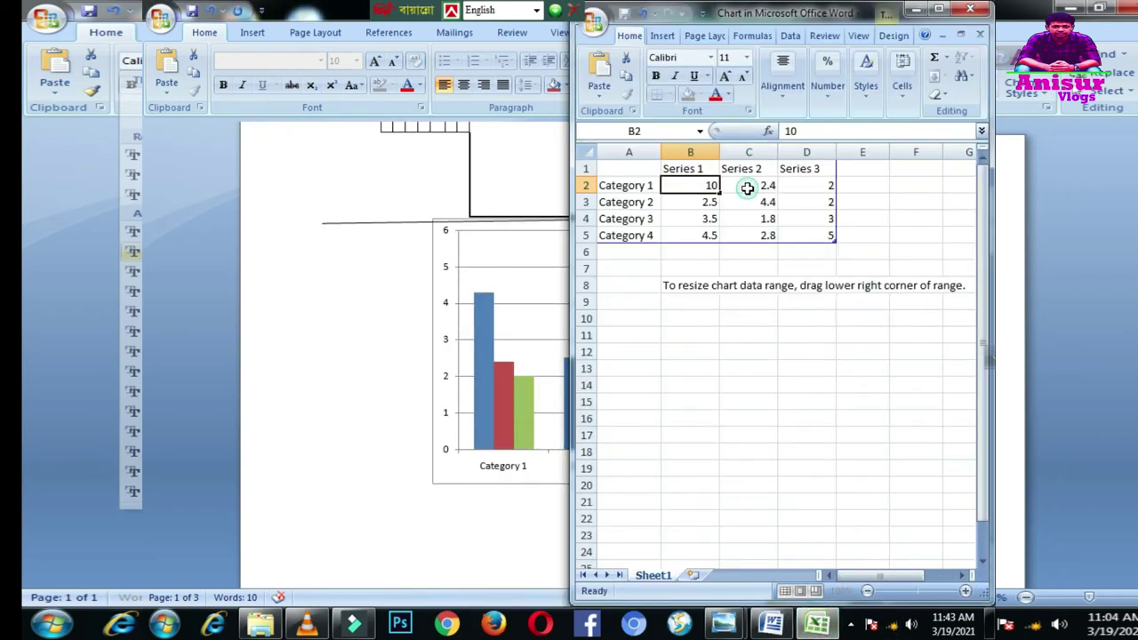
pyautogui.click(737, 219)
pyautogui.click(698, 208)
pyautogui.click(706, 222)
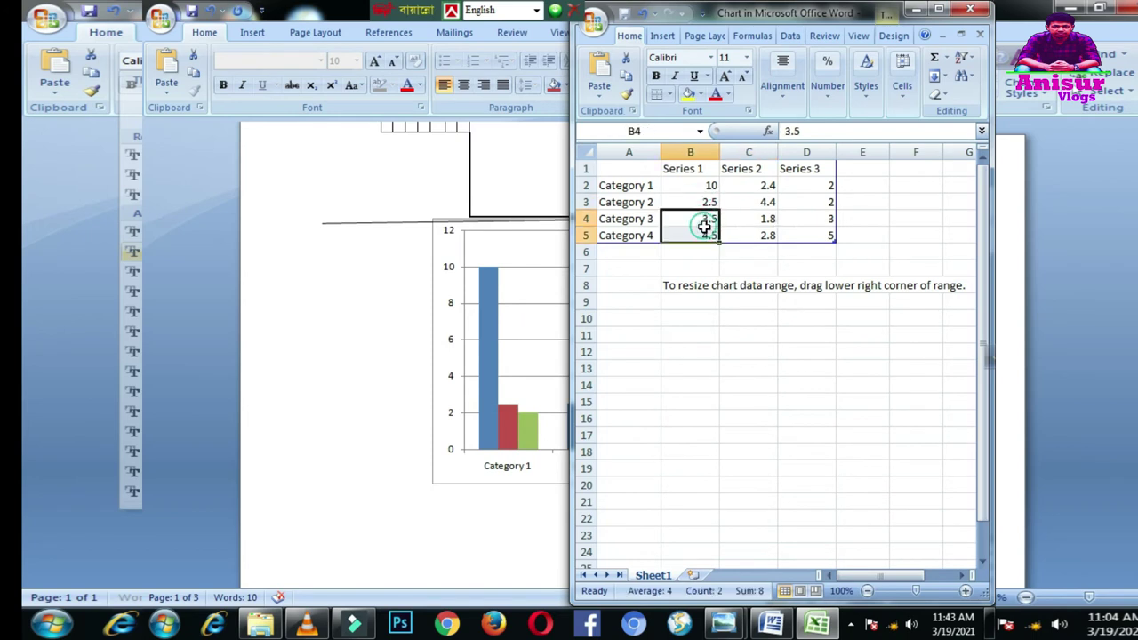
pyautogui.click(714, 184)
pyautogui.click(709, 203)
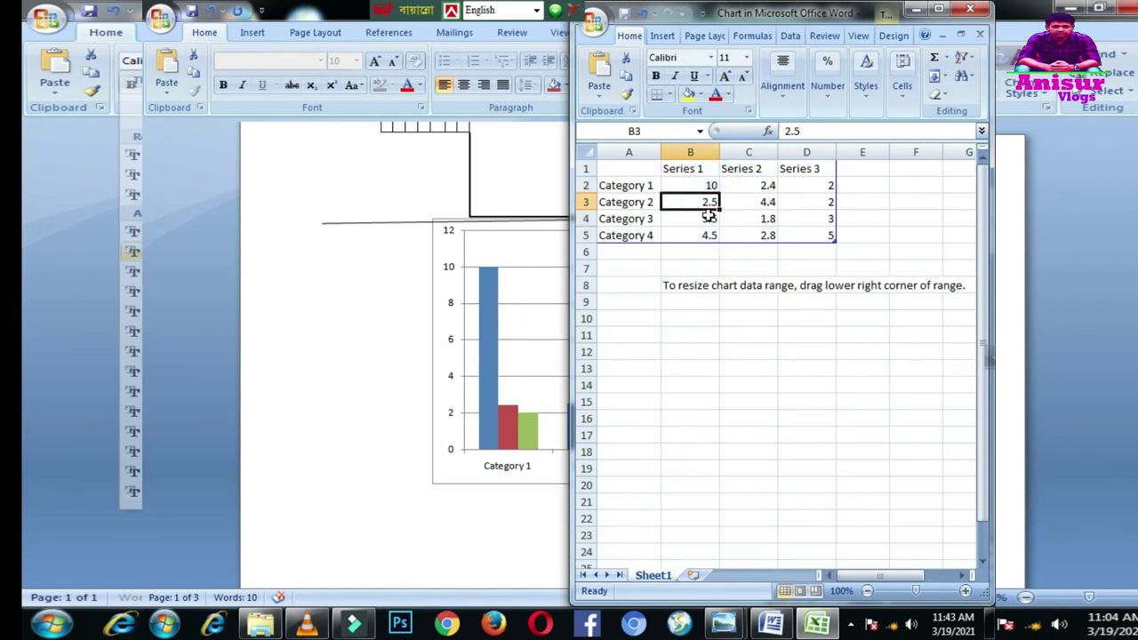
pyautogui.write('0')
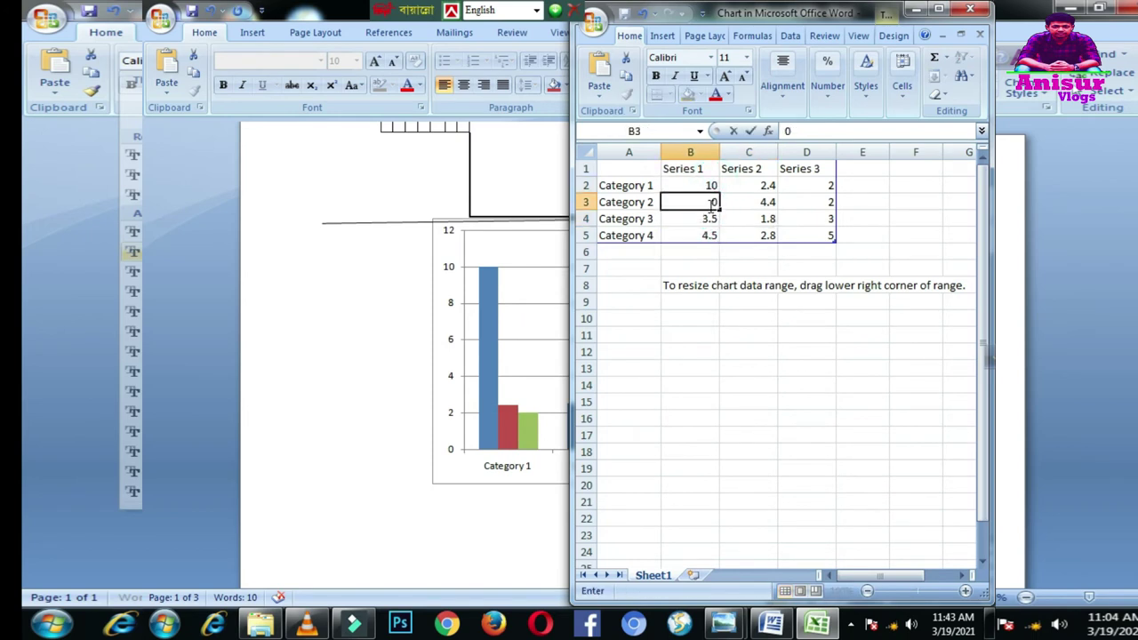
pyautogui.click(717, 432)
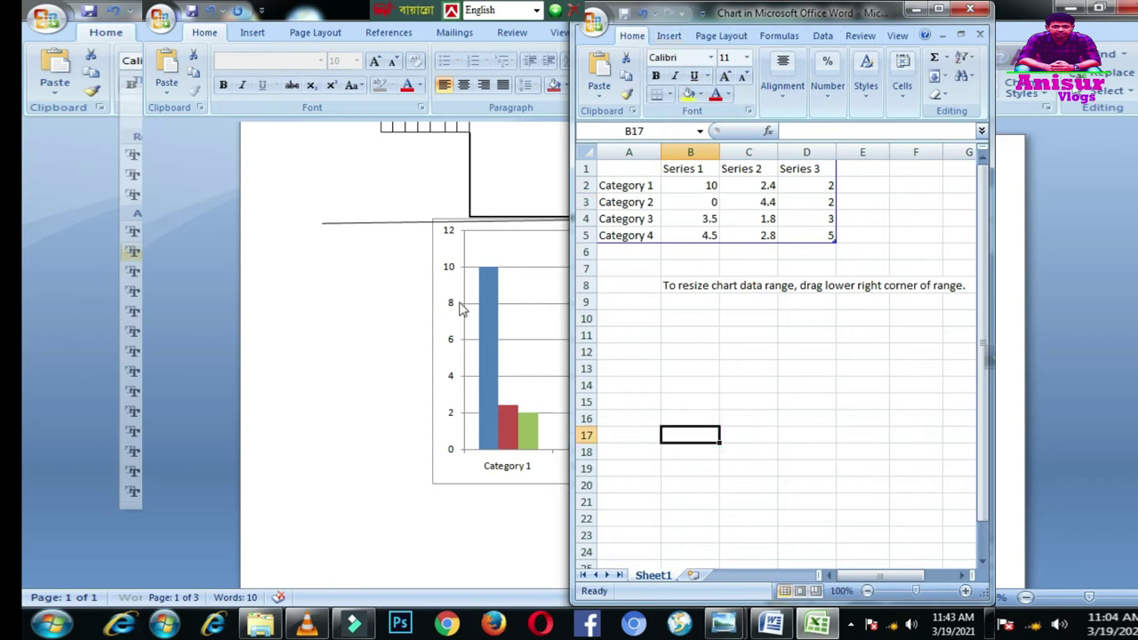
pyautogui.click(449, 331)
pyautogui.click(638, 422)
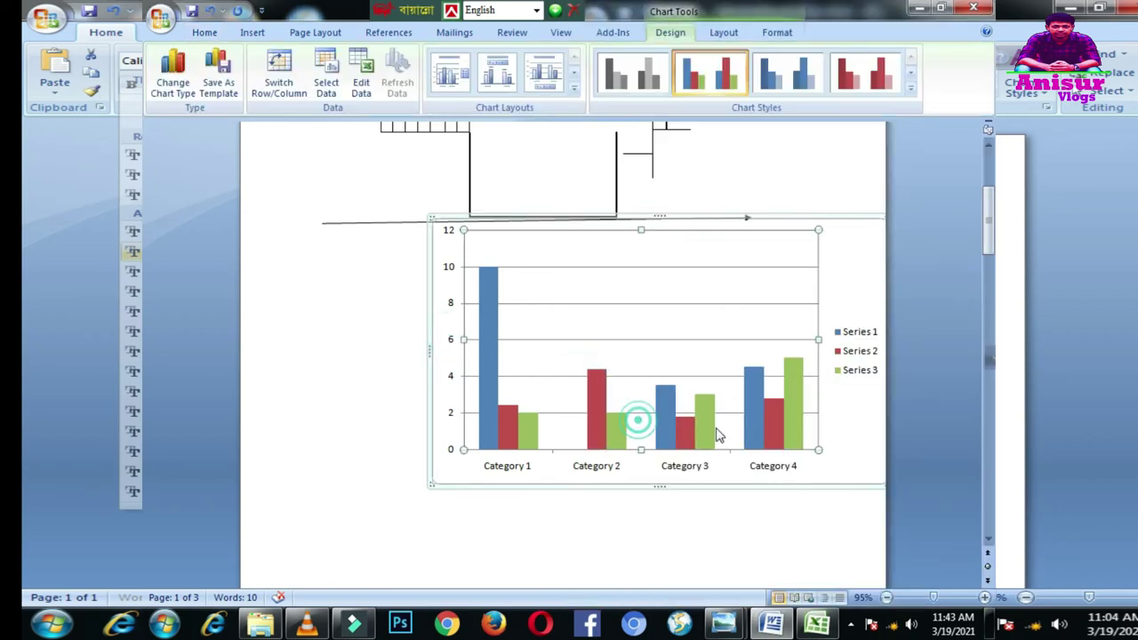
# Set Category 3's Series 1 value in cell B4 to 1
pyautogui.click(683, 432)
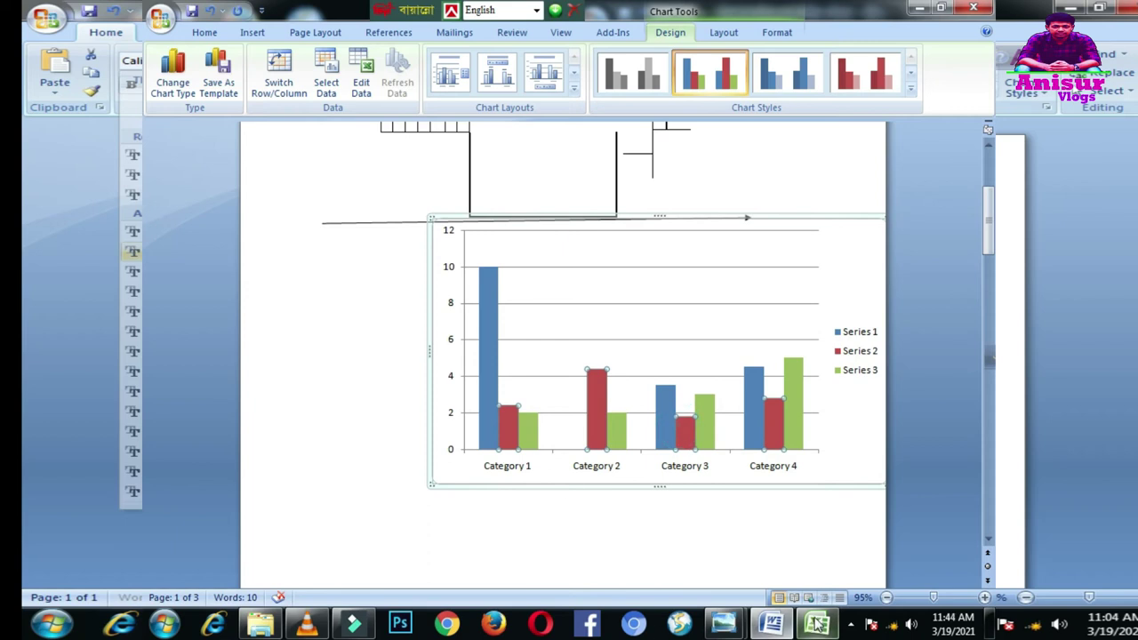
pyautogui.click(816, 625)
pyautogui.click(711, 236)
pyautogui.click(704, 219)
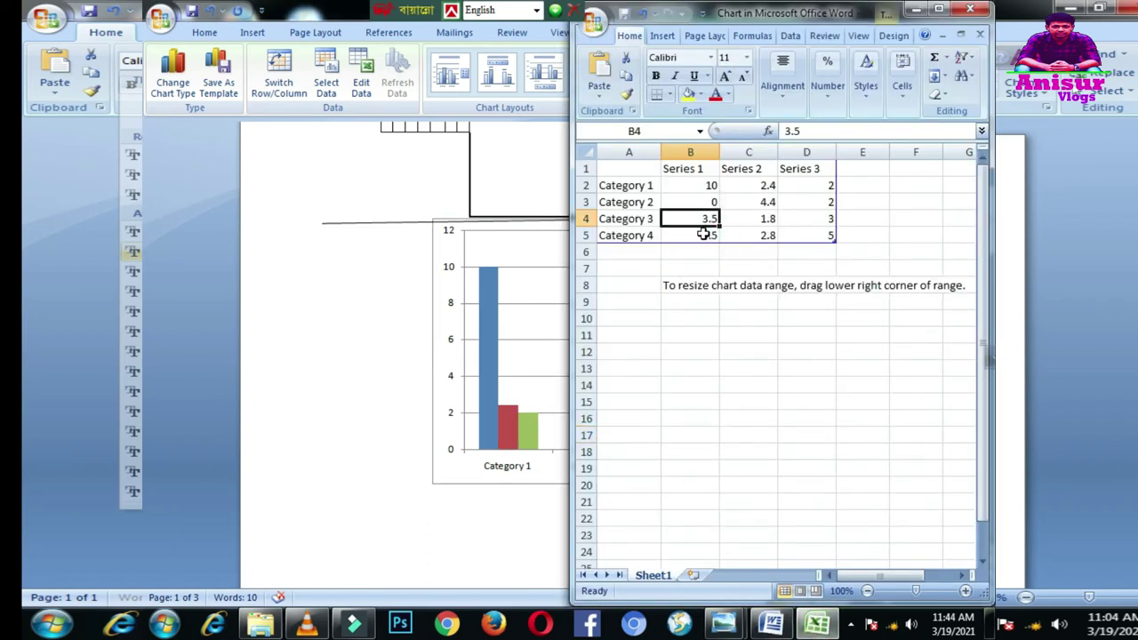
pyautogui.write('1')
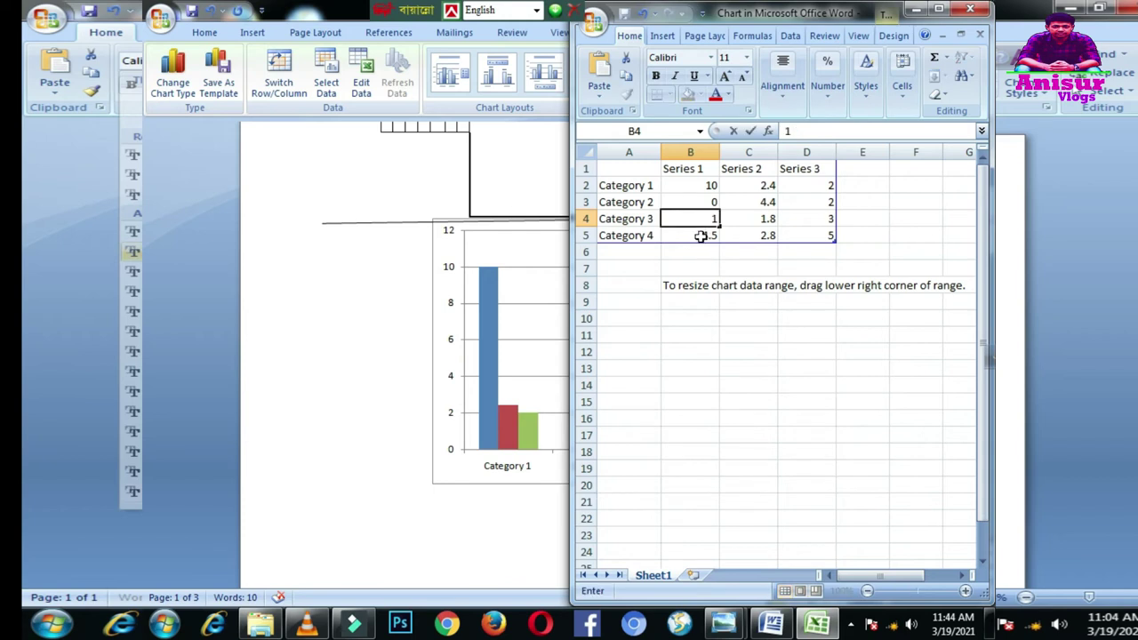
pyautogui.click(536, 357)
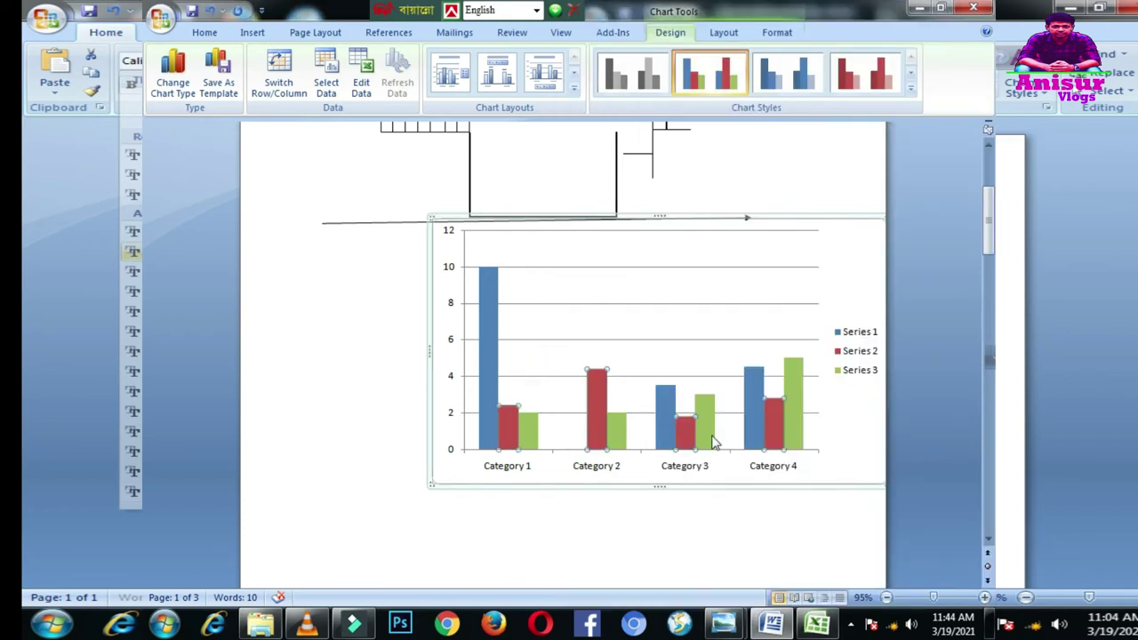
pyautogui.click(561, 435)
pyautogui.click(604, 431)
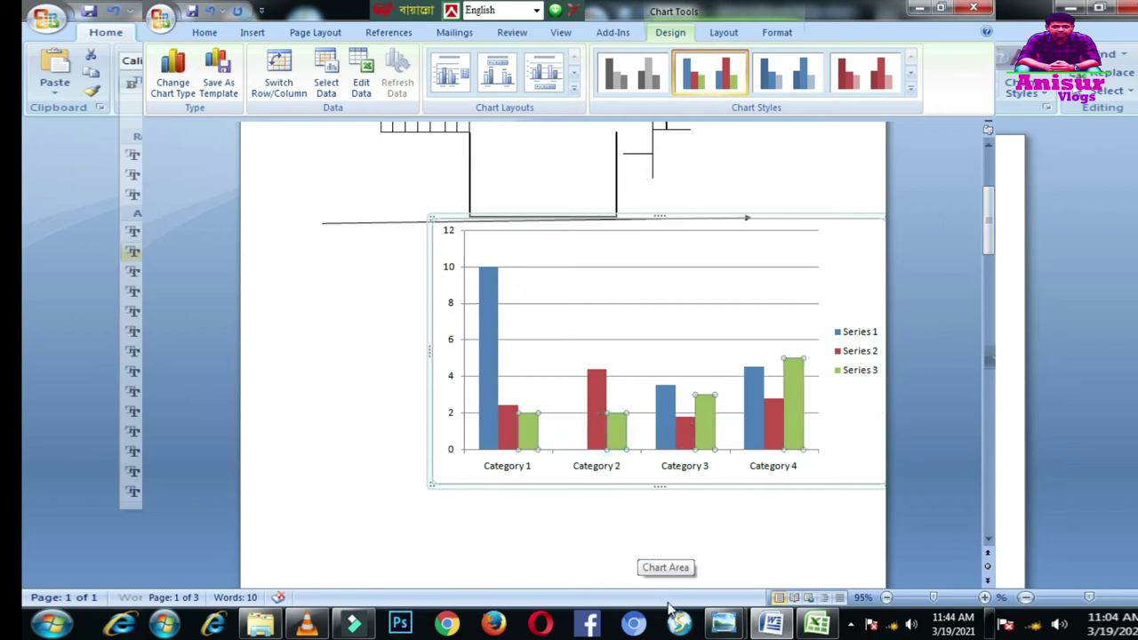
# Close the chart's data sheet and select the chart's plot area
pyautogui.click(816, 622)
pyautogui.click(745, 235)
pyautogui.click(749, 319)
pyautogui.click(747, 450)
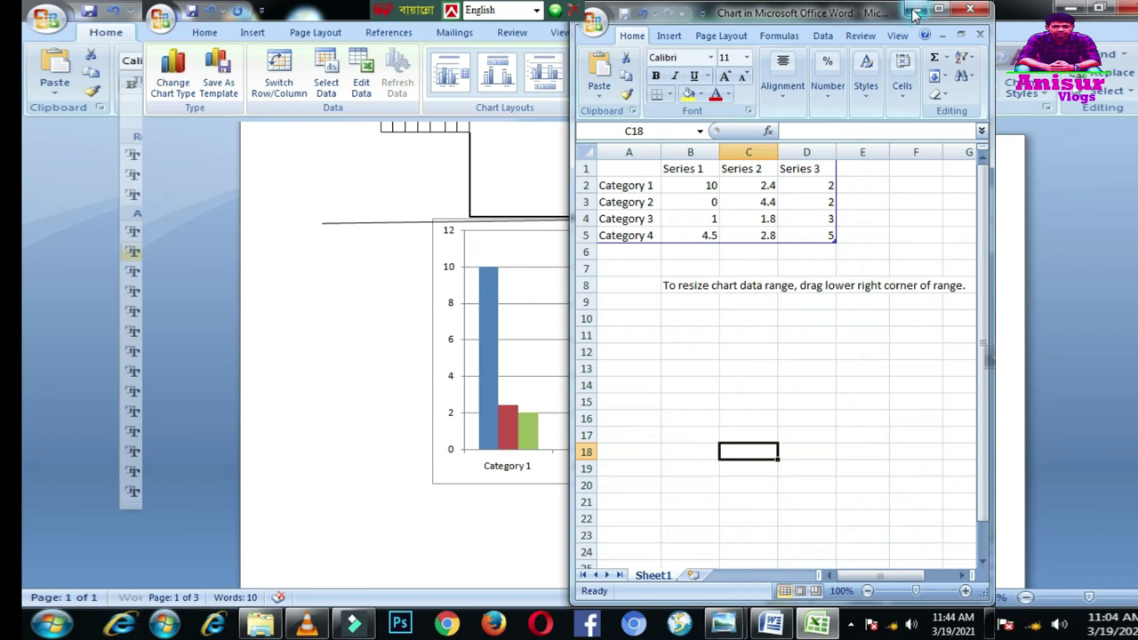
pyautogui.click(970, 8)
pyautogui.click(665, 438)
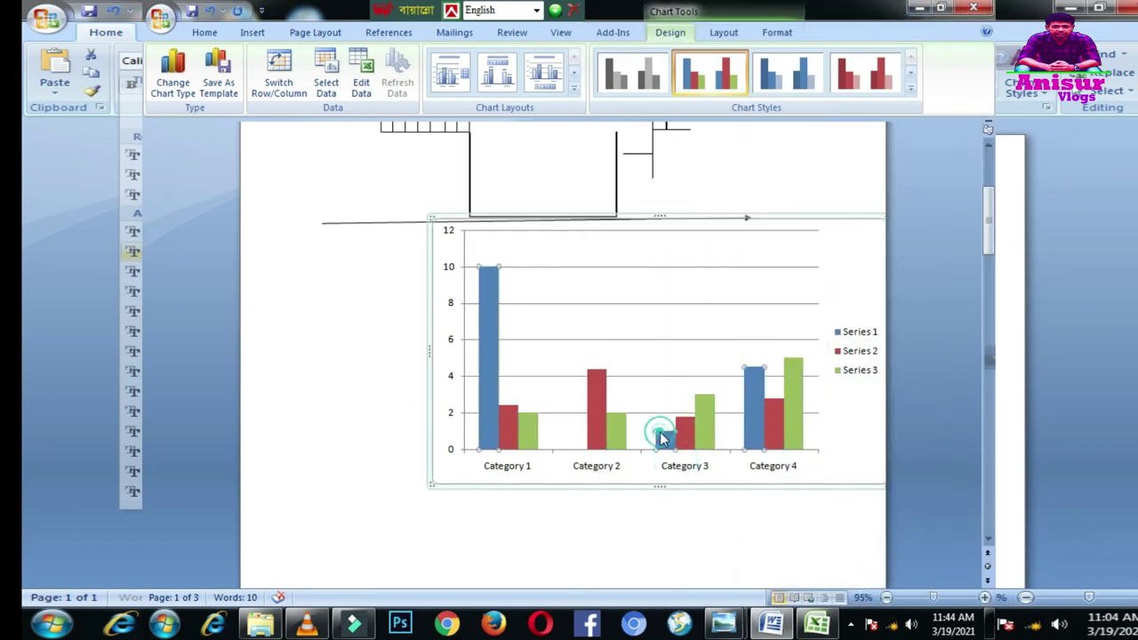
pyautogui.click(719, 440)
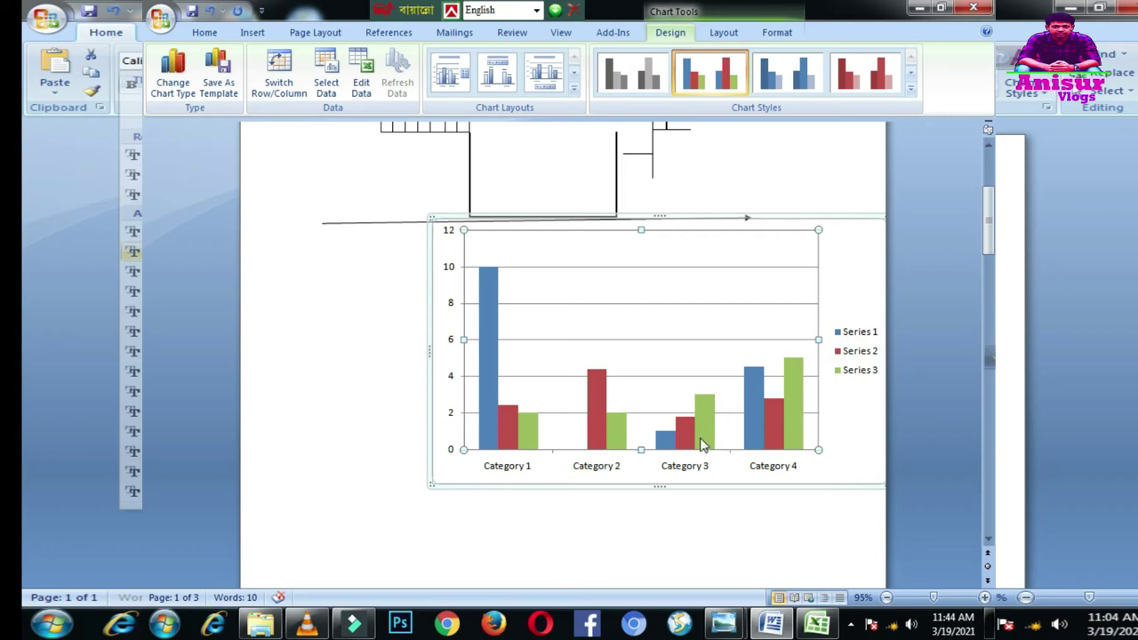
pyautogui.moveTo(702, 445)
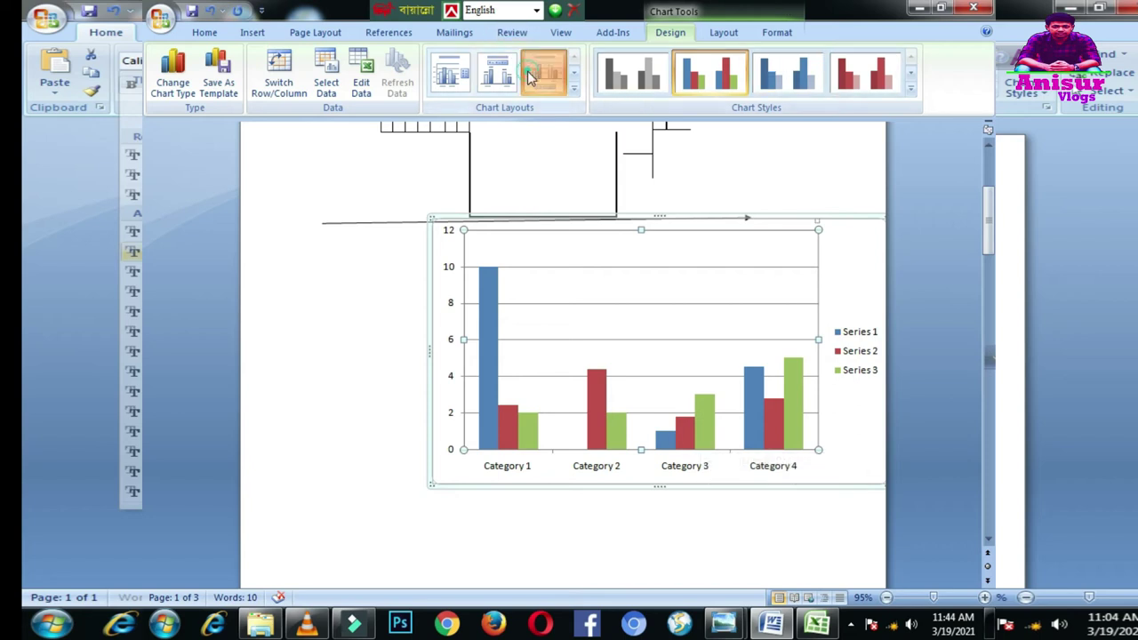
# Apply a chart layout with a title and side legend, then cancel saving a template
pyautogui.click(472, 78)
pyautogui.click(451, 75)
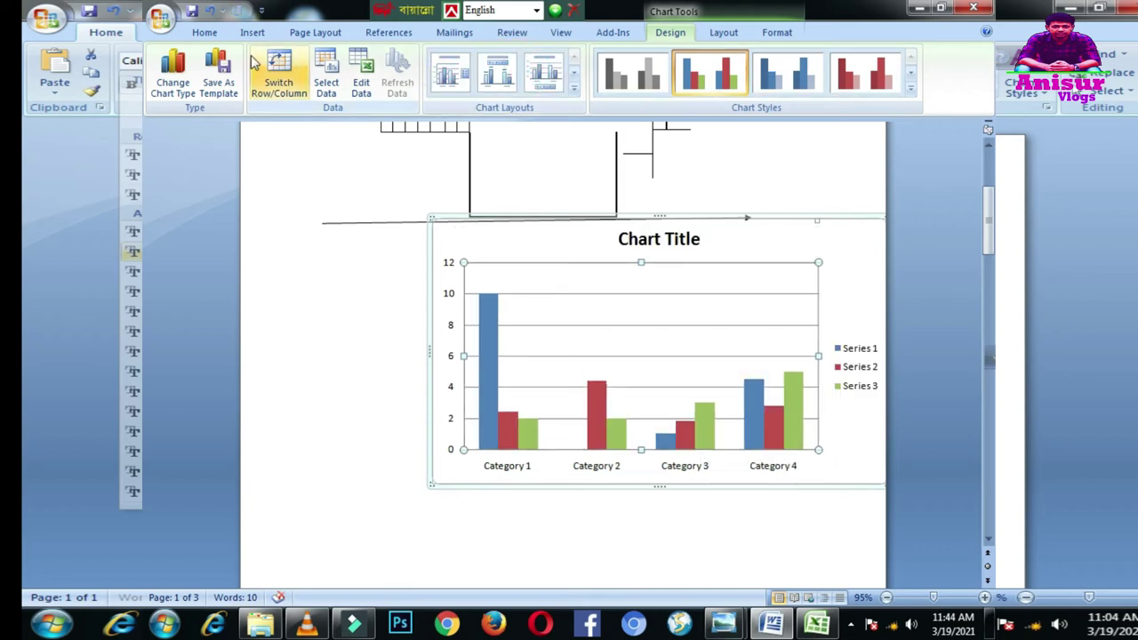
pyautogui.click(224, 67)
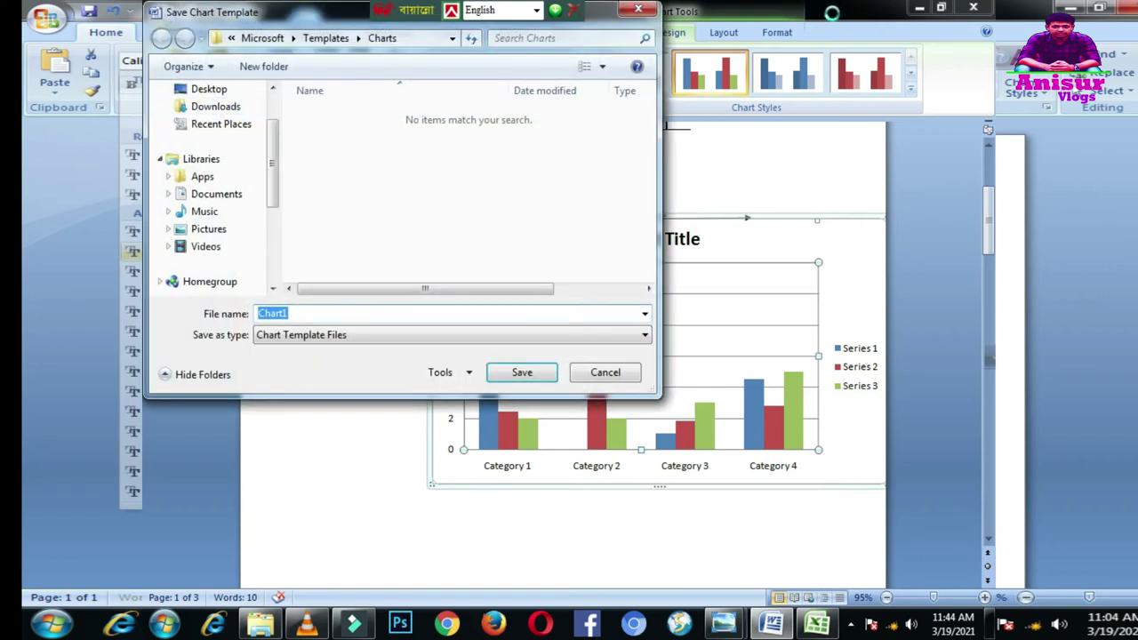
pyautogui.click(638, 8)
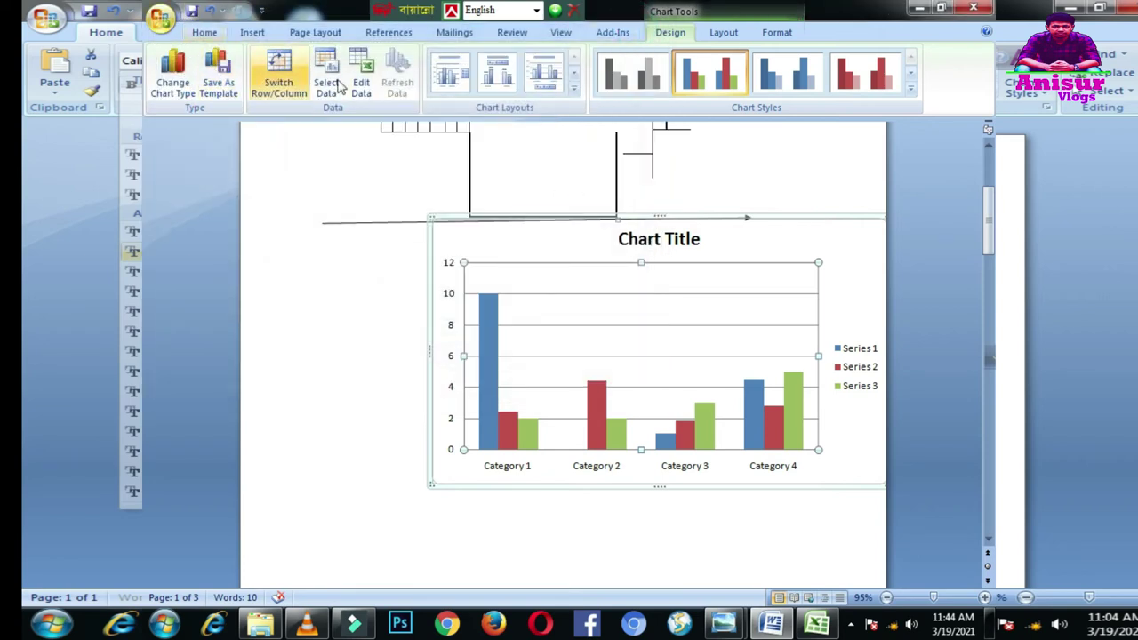
# Dismiss the close prompt and return to the Word chart at the top of the page
pyautogui.click(972, 7)
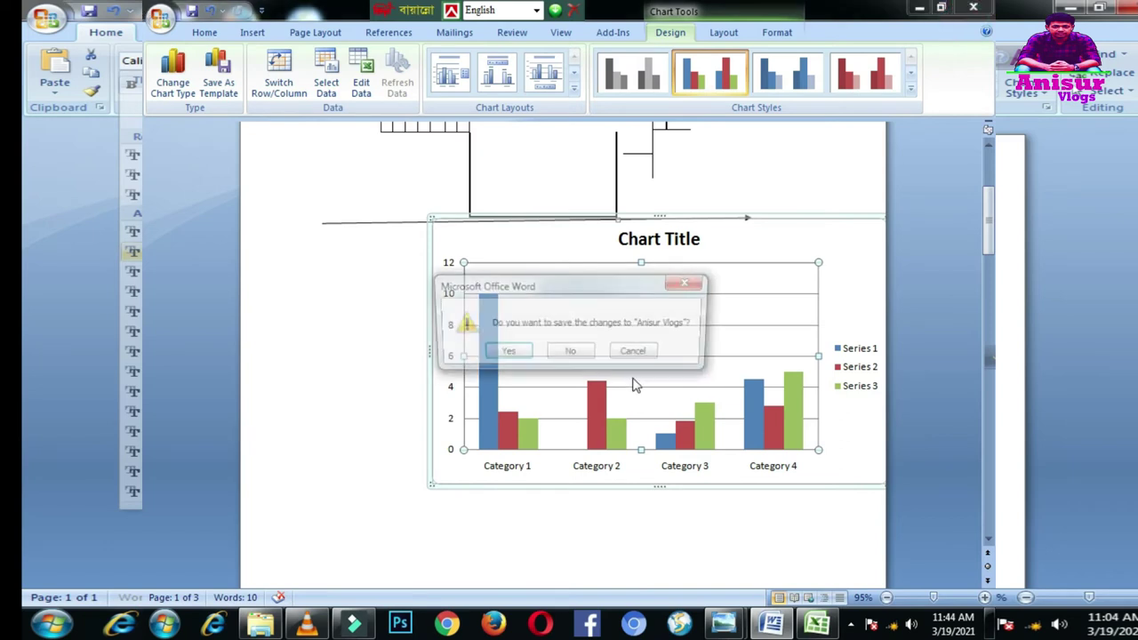
pyautogui.click(693, 283)
pyautogui.click(820, 626)
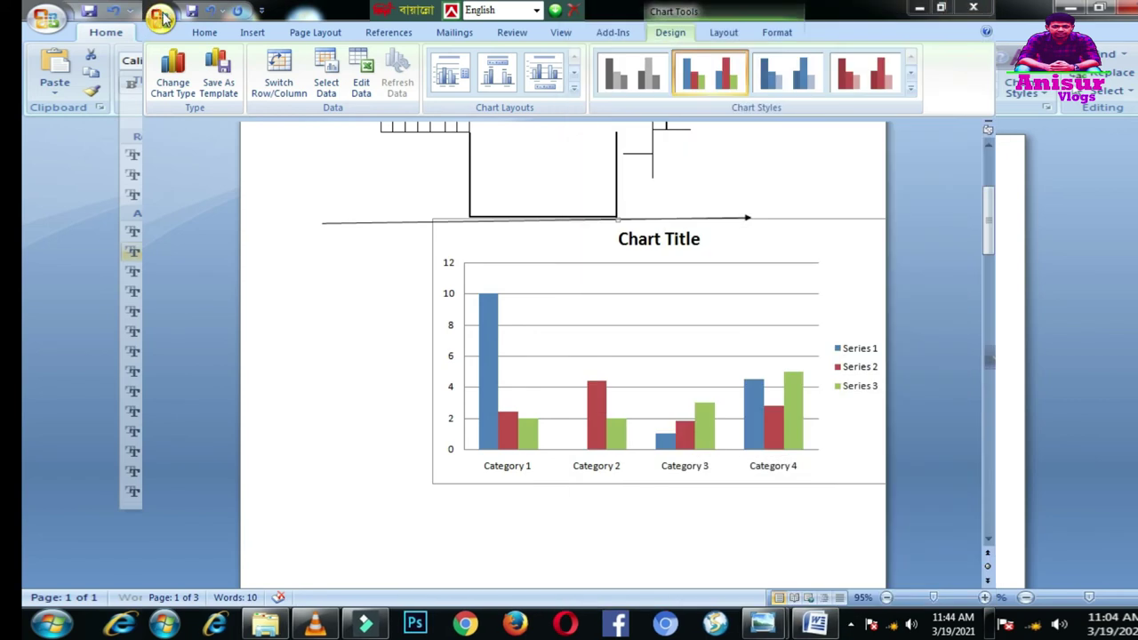
pyautogui.click(161, 16)
pyautogui.click(742, 210)
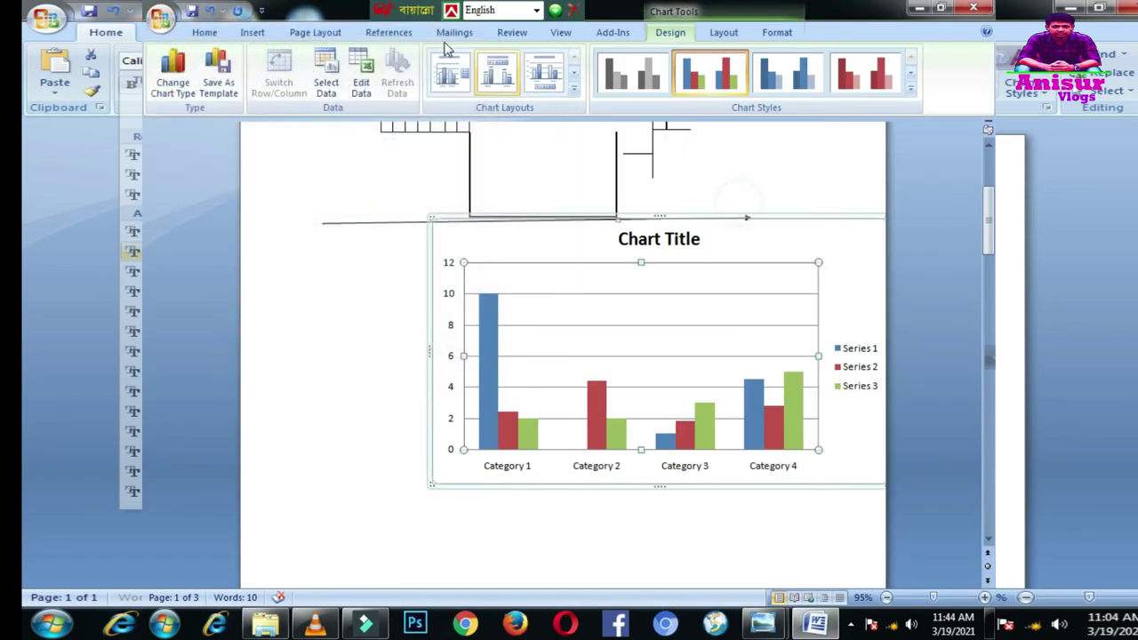
pyautogui.click(253, 34)
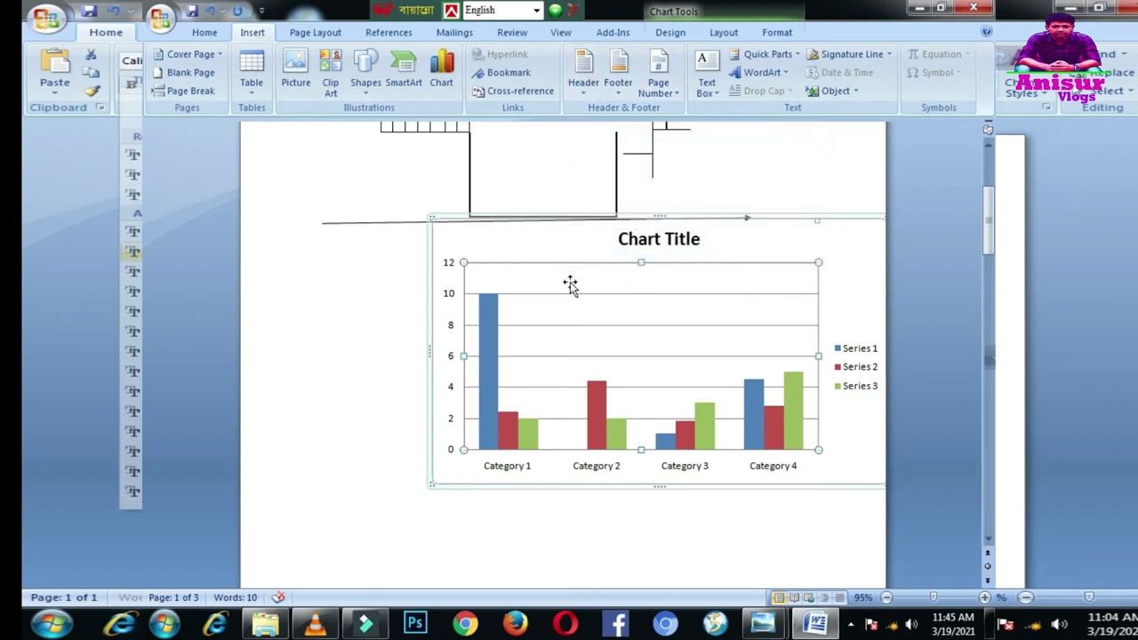
pyautogui.scroll(2, 569, 285)
pyautogui.scroll(3, 566, 297)
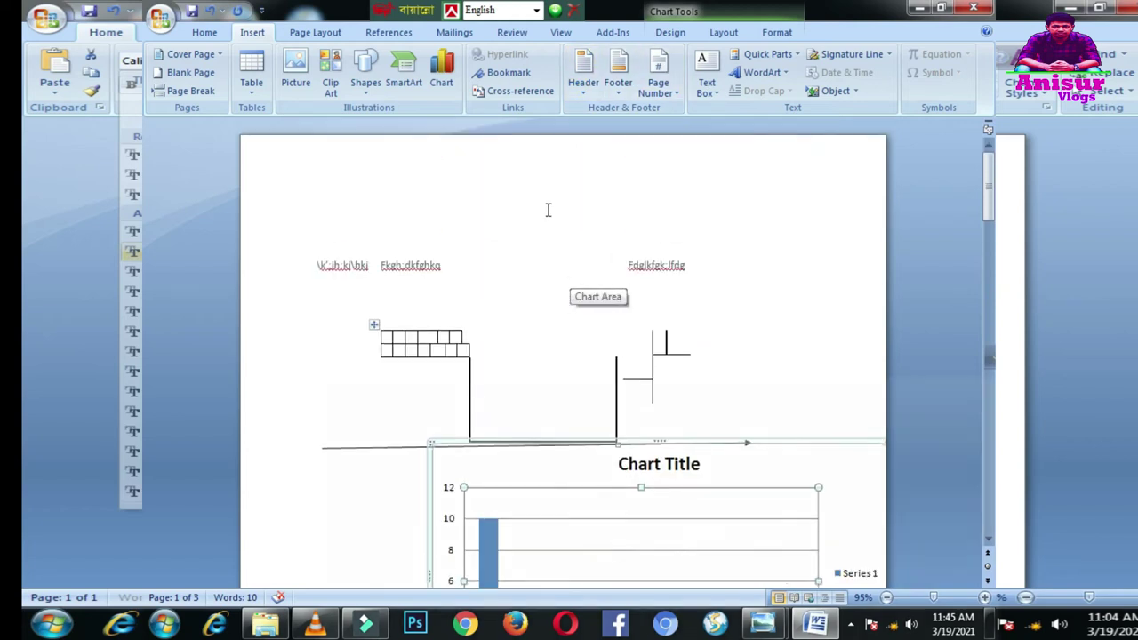
# Insert the date 'Friday, March 19, 2021' into the first-page header
pyautogui.doubleClick(530, 170)
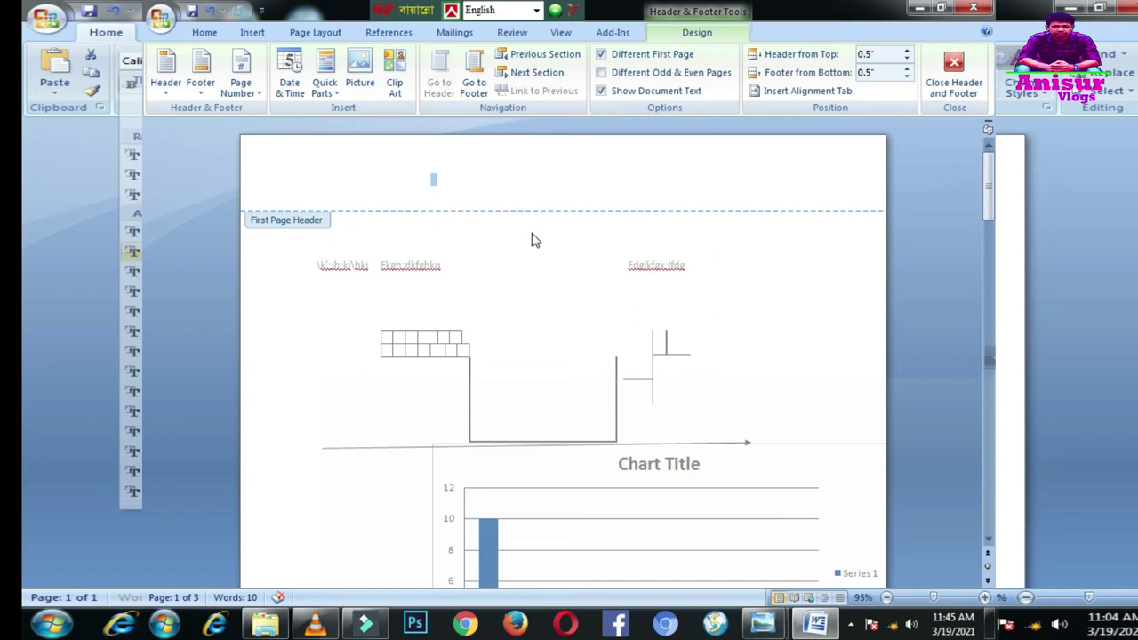
pyautogui.click(485, 197)
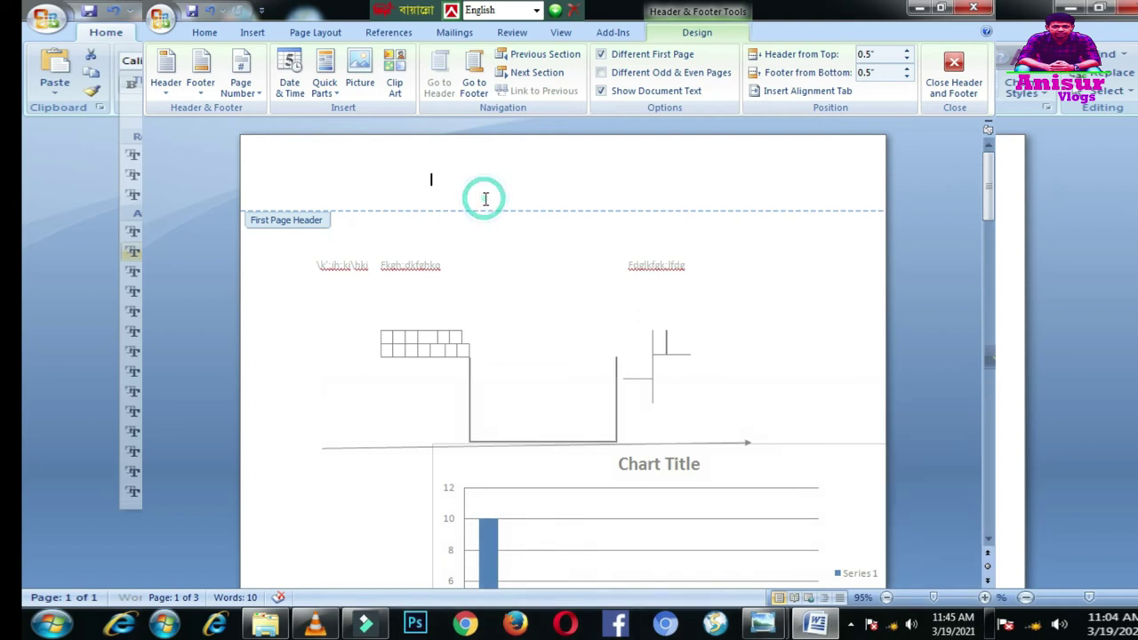
pyautogui.click(290, 78)
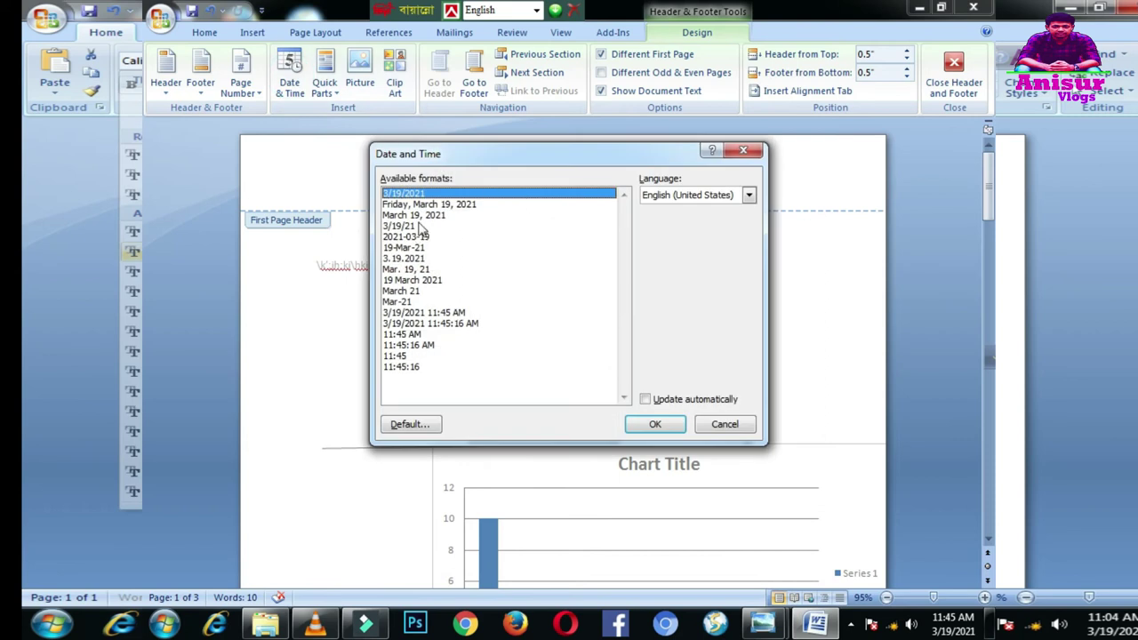
pyautogui.click(445, 204)
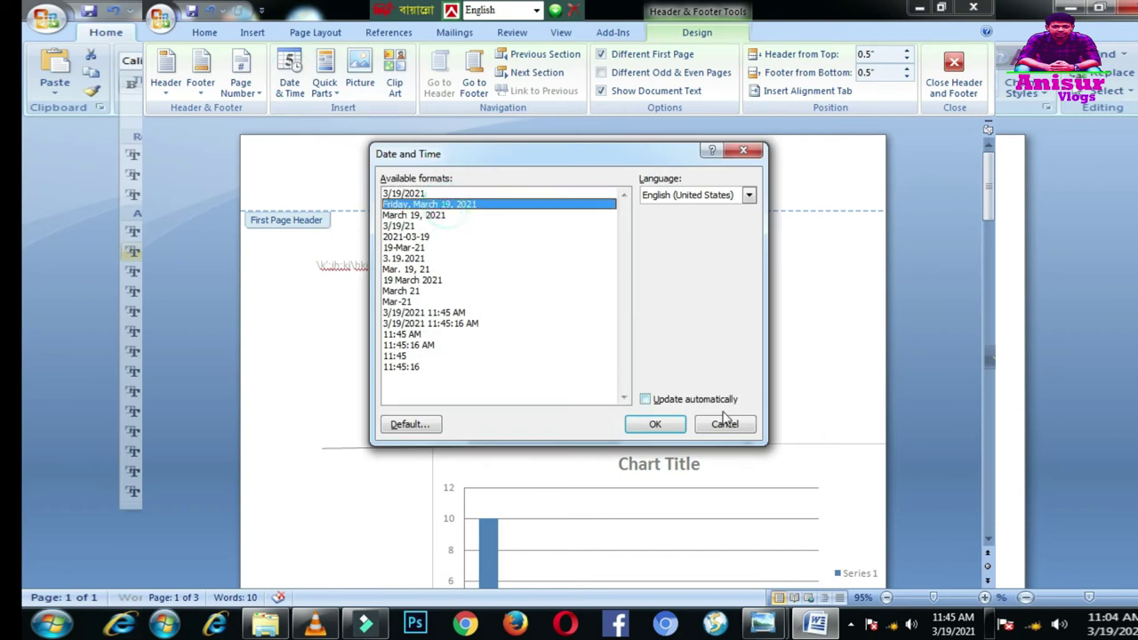
pyautogui.click(664, 428)
pyautogui.click(496, 188)
pyautogui.click(618, 178)
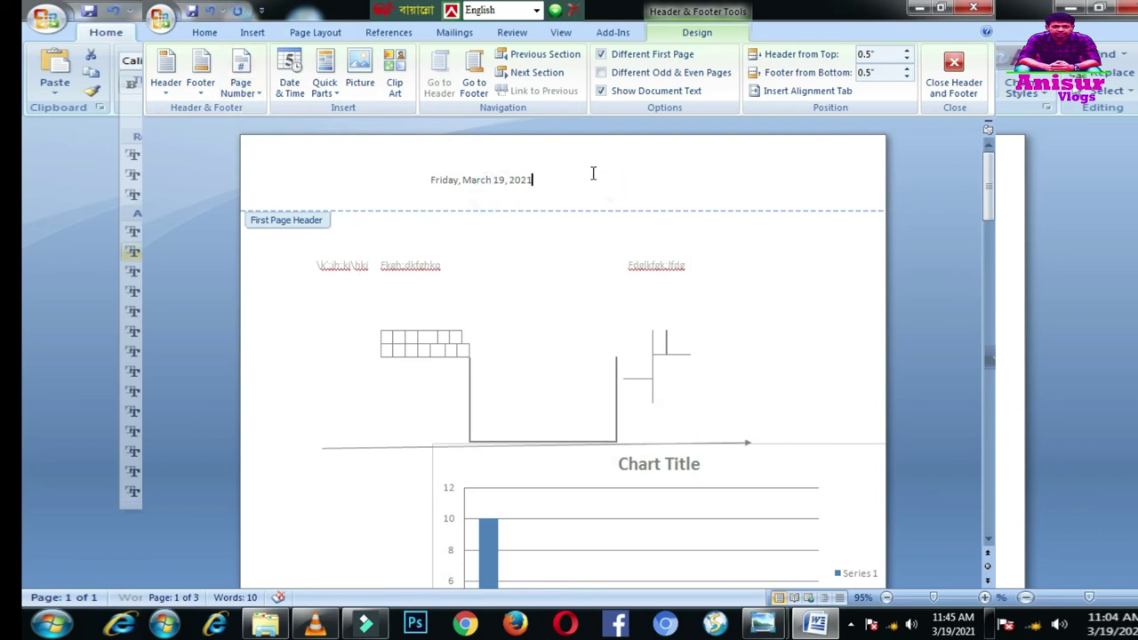
# Add a plain page number after the date, then delete all the header text
pyautogui.click(240, 78)
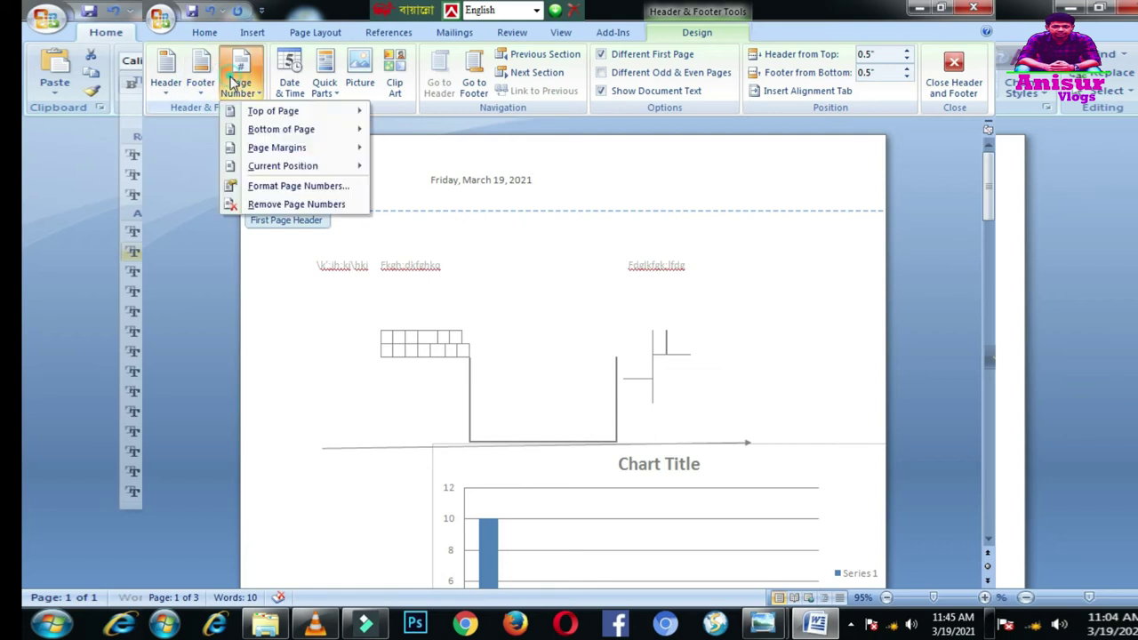
pyautogui.click(301, 114)
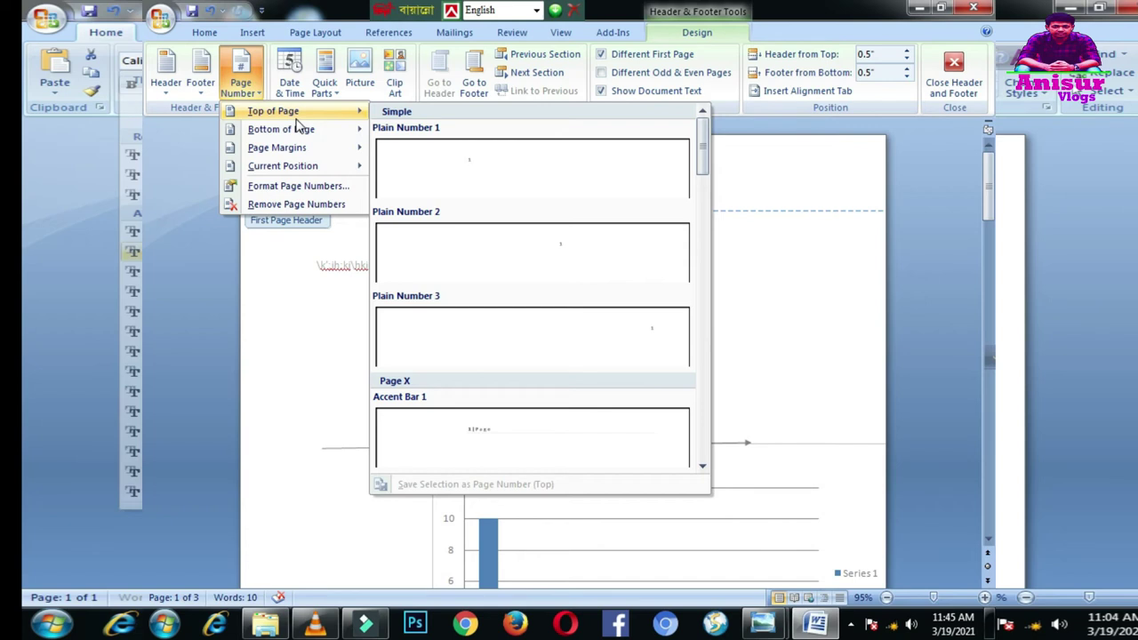
pyautogui.moveTo(300, 130)
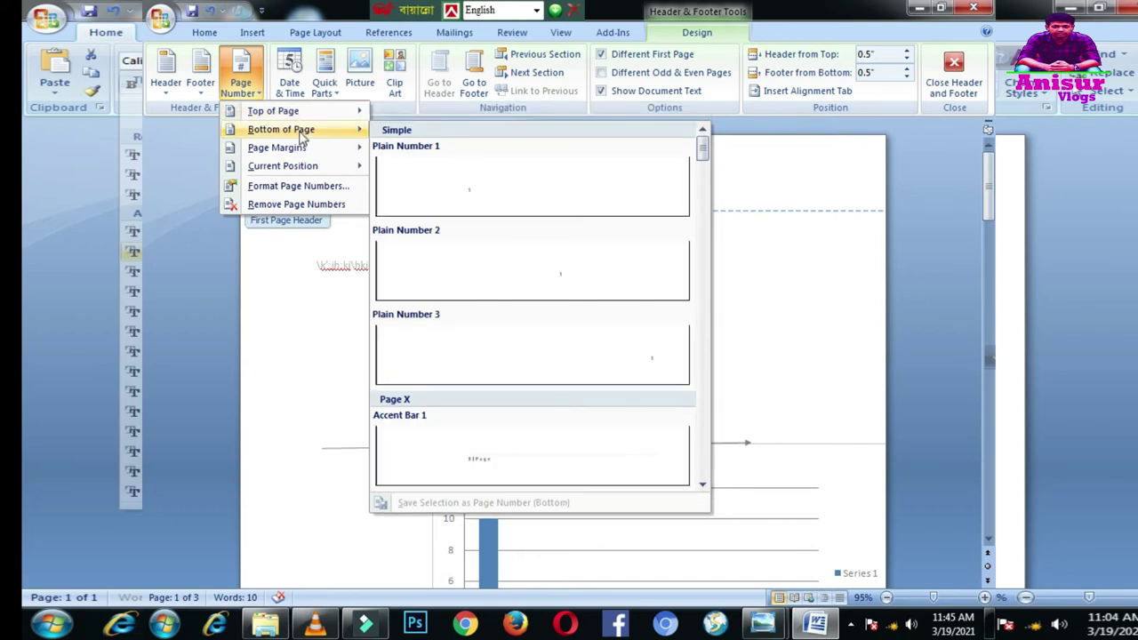
pyautogui.moveTo(283, 156)
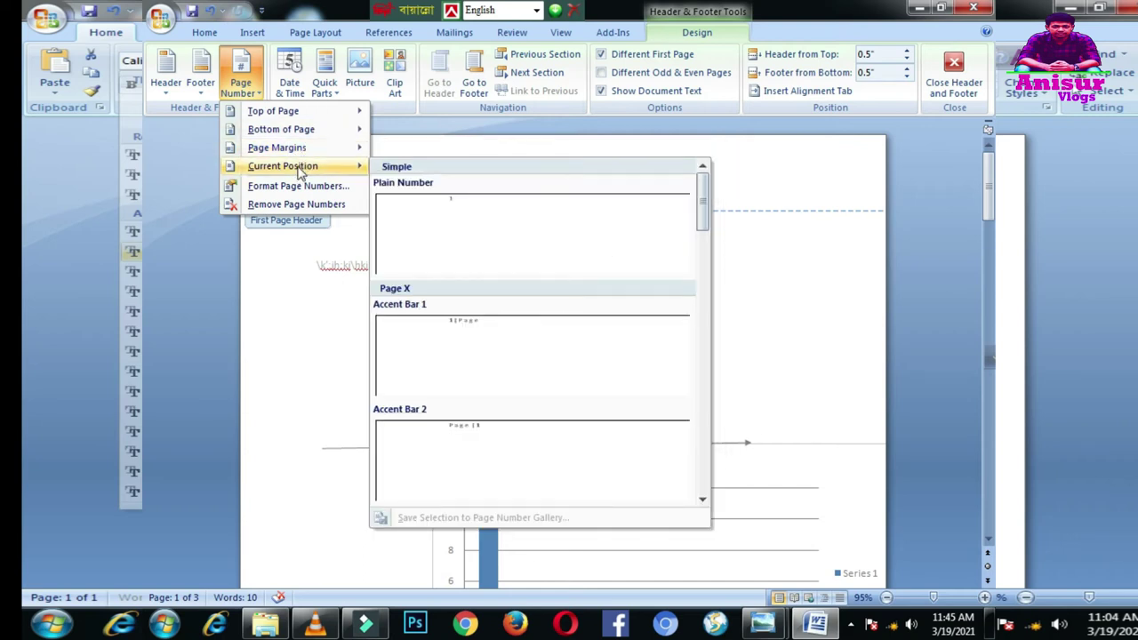
pyautogui.click(474, 220)
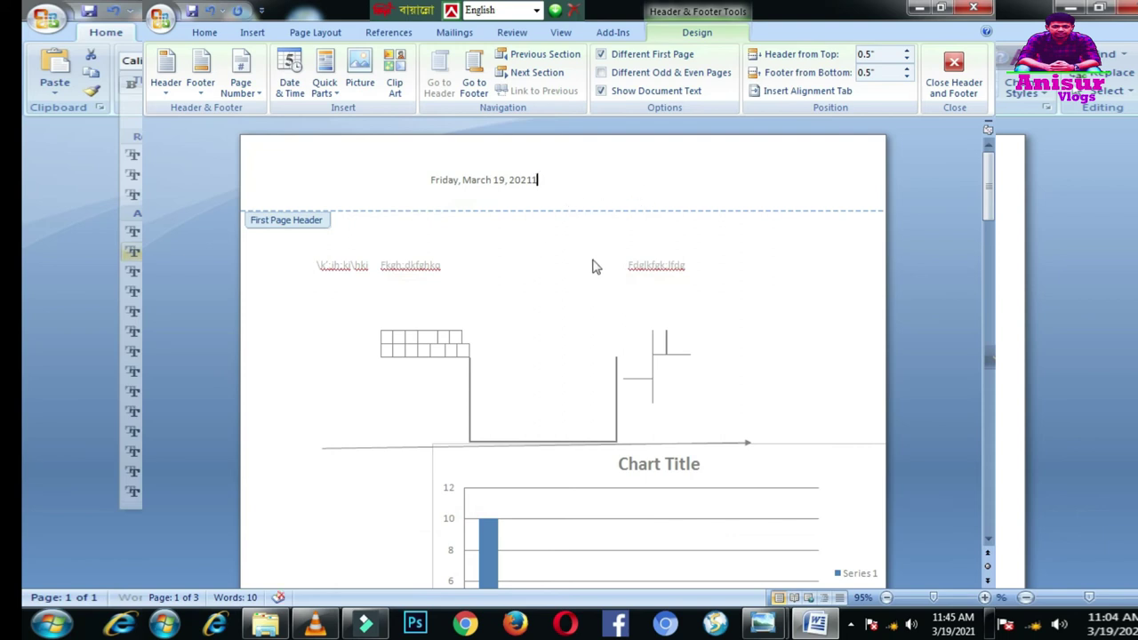
pyautogui.click(590, 204)
pyautogui.moveTo(540, 182)
pyautogui.mouseDown()
pyautogui.moveTo(336, 192)
pyautogui.moveTo(449, 184)
pyautogui.mouseUp()
pyautogui.moveTo(538, 190); pyautogui.dragTo(399, 181)
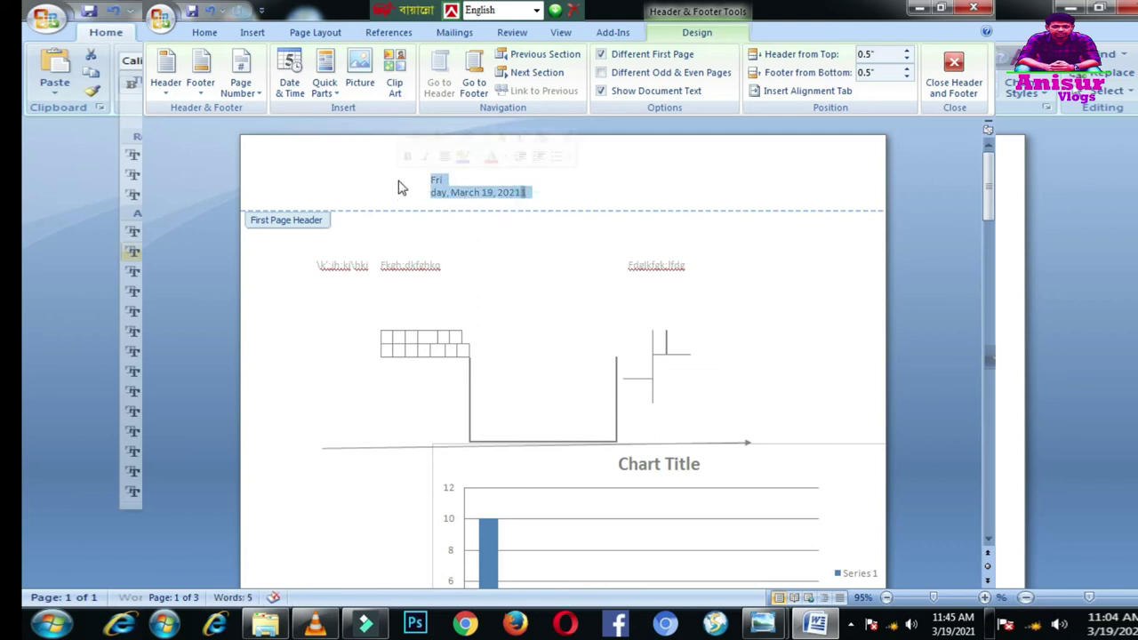
pyautogui.press('Delete')
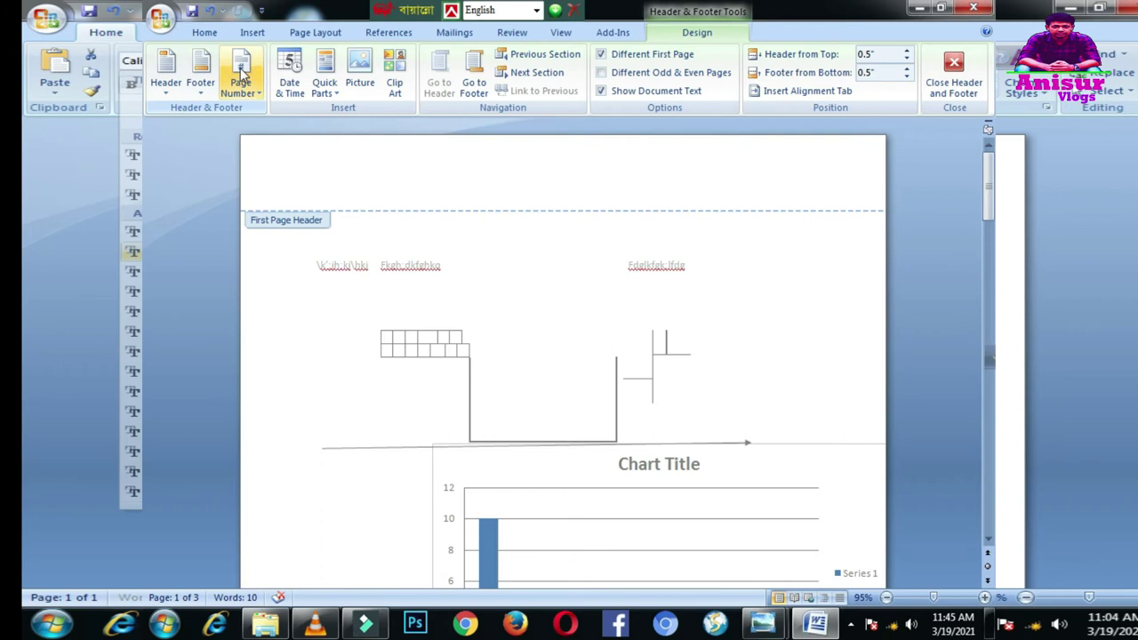
# Insert a Top of Page Plain Number 1 page number and close header editing
pyautogui.click(242, 75)
pyautogui.moveTo(267, 112)
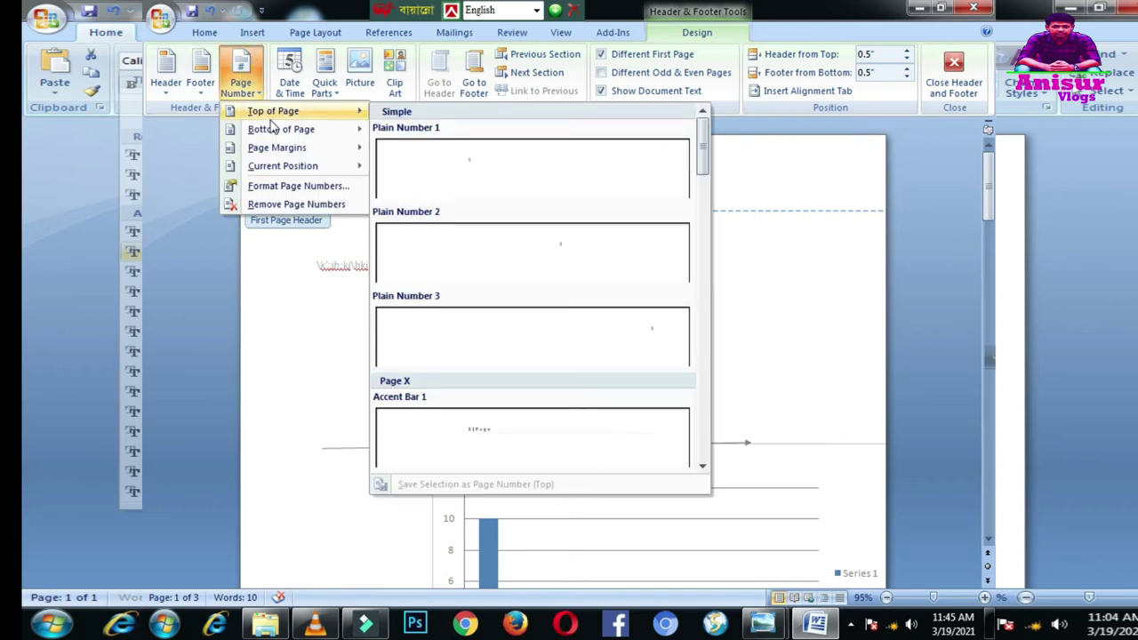
pyautogui.click(426, 160)
pyautogui.press('BackSpace')
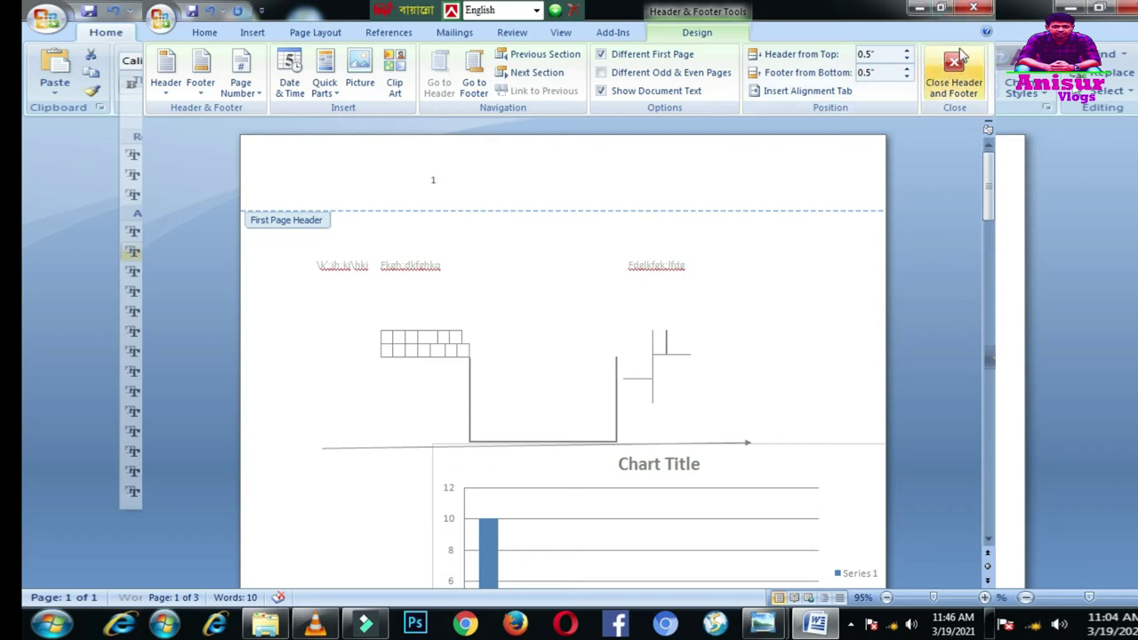
pyautogui.click(952, 75)
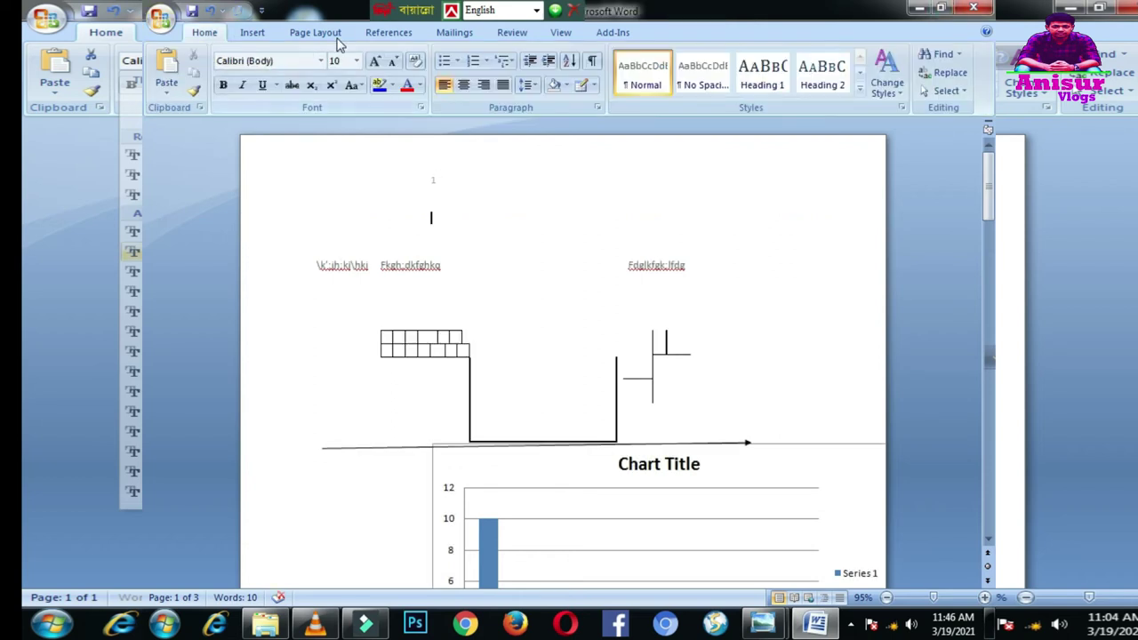
# Start a WordArt in the chosen gallery style with the text 'Anisur Vlogs'
pyautogui.click(252, 34)
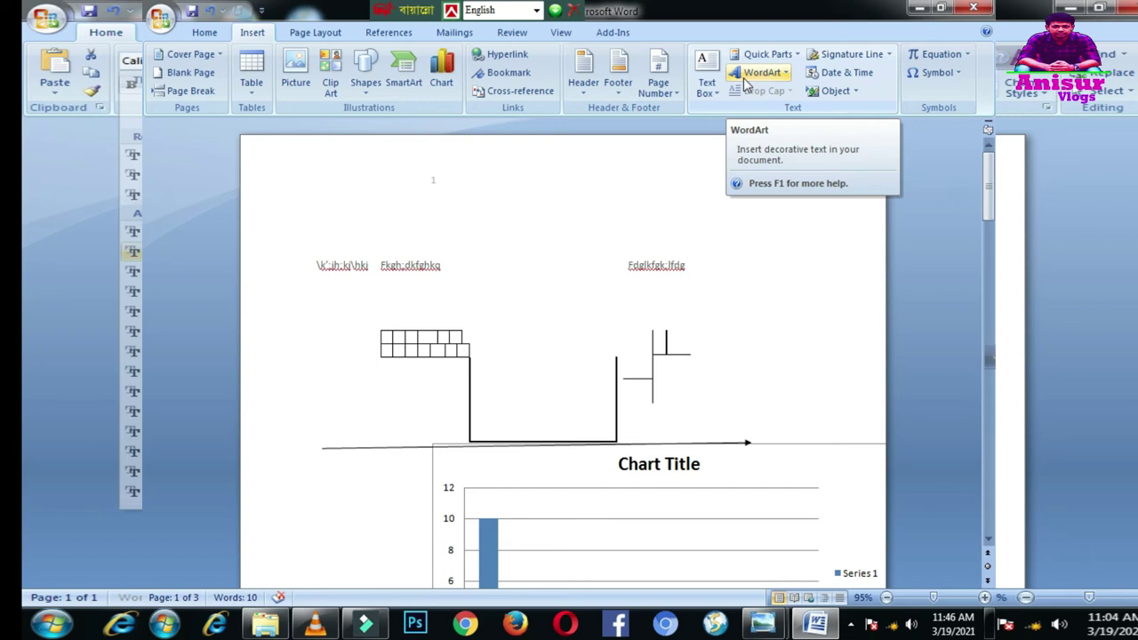
pyautogui.click(745, 76)
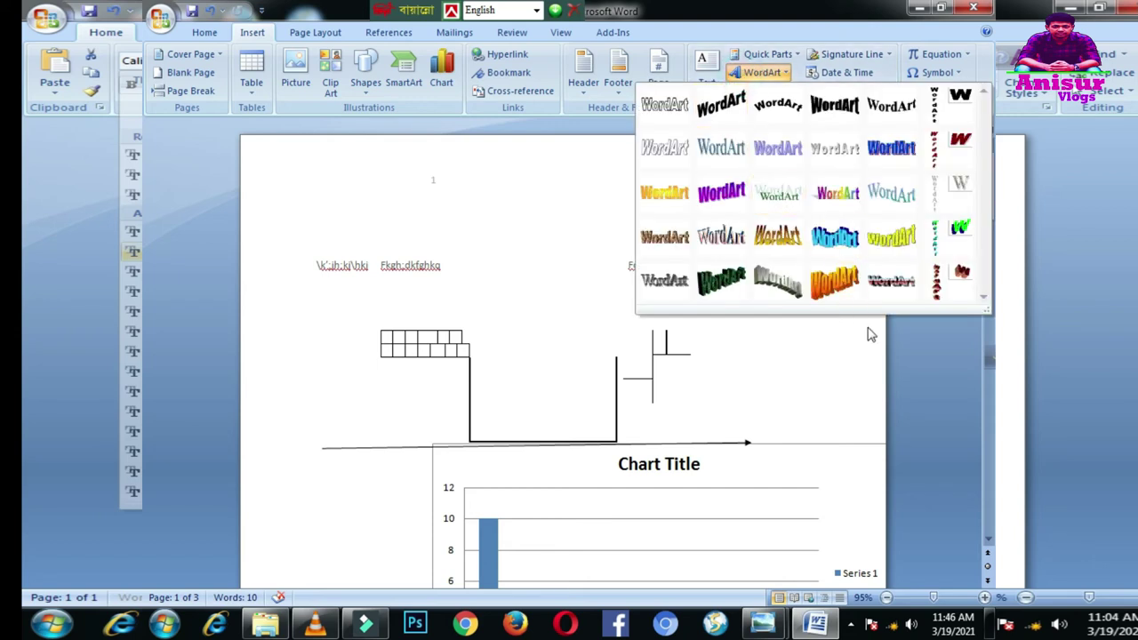
pyautogui.click(833, 286)
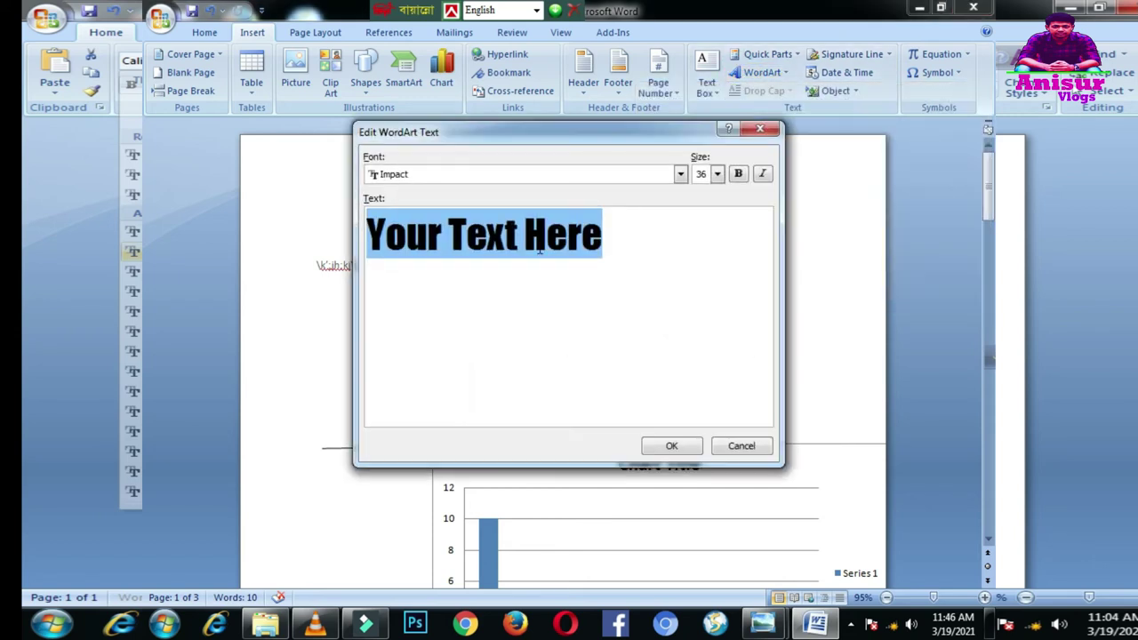
pyautogui.write('a')
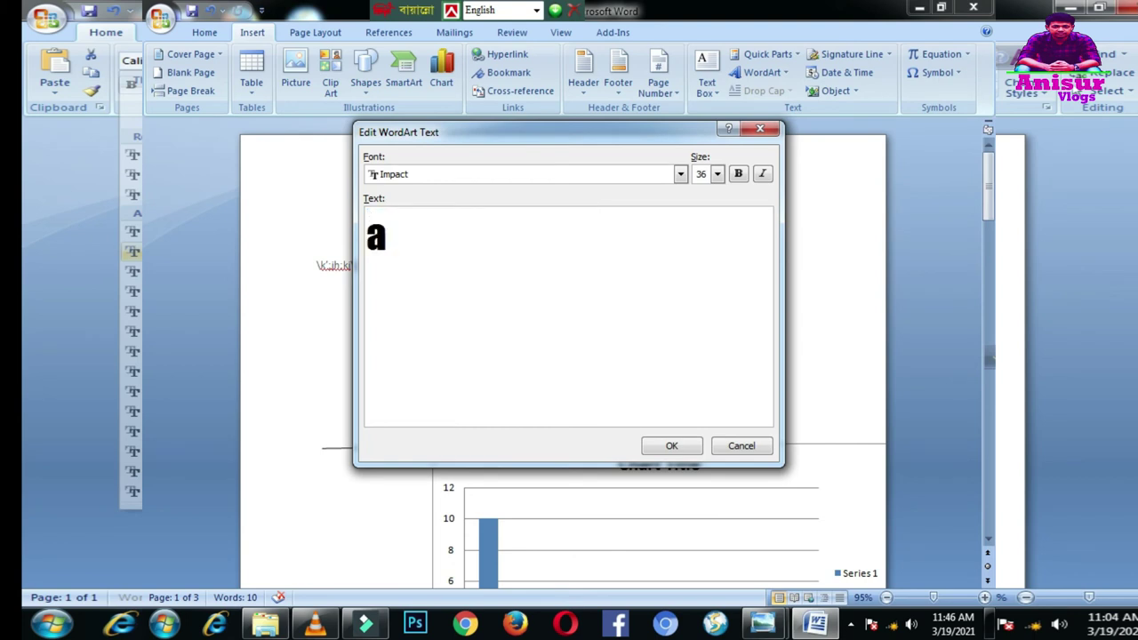
pyautogui.write('B')
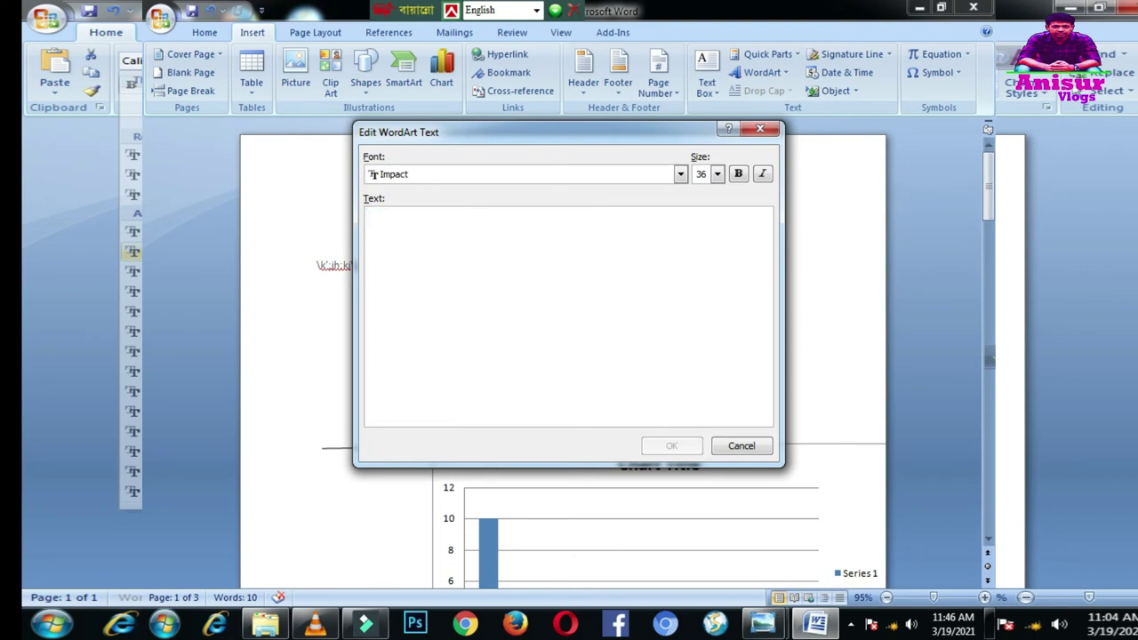
pyautogui.write('a')
pyautogui.press('BackSpace')
pyautogui.write('An')
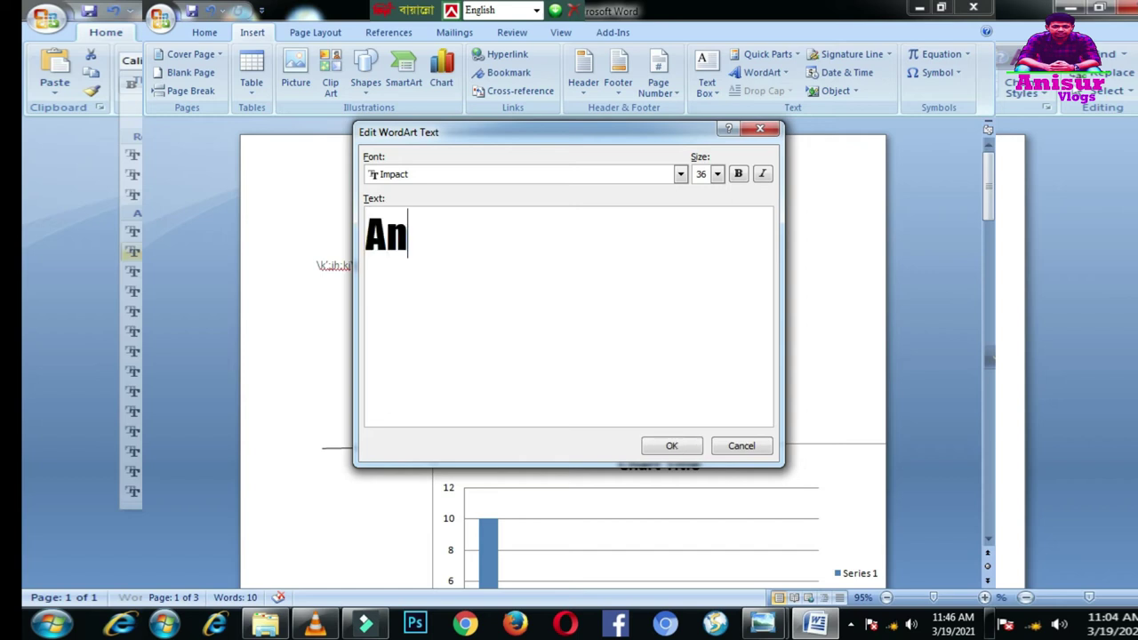
pyautogui.write('isur V')
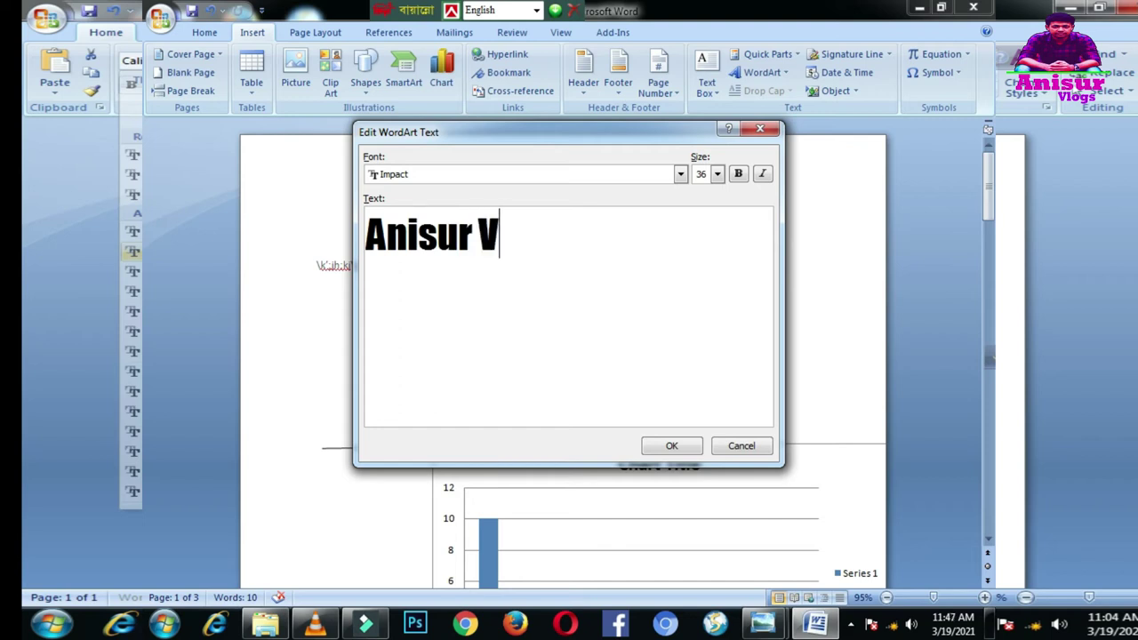
pyautogui.write('logs')
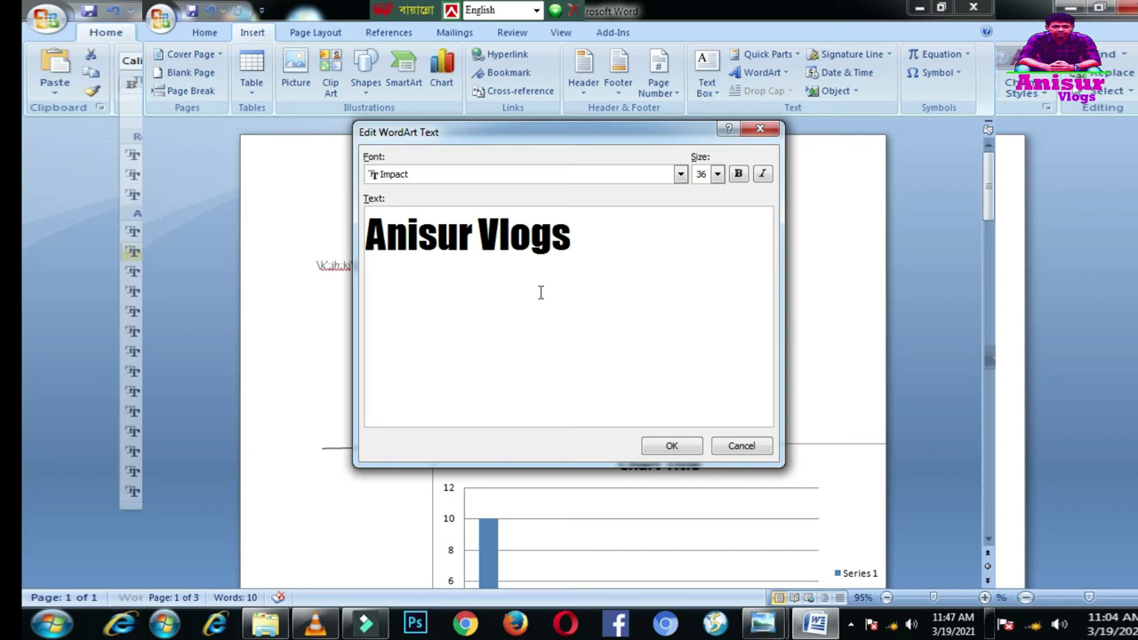
# Insert and enlarge the WordArt, set it Behind Text, and move it down-left over the table
pyautogui.click(672, 444)
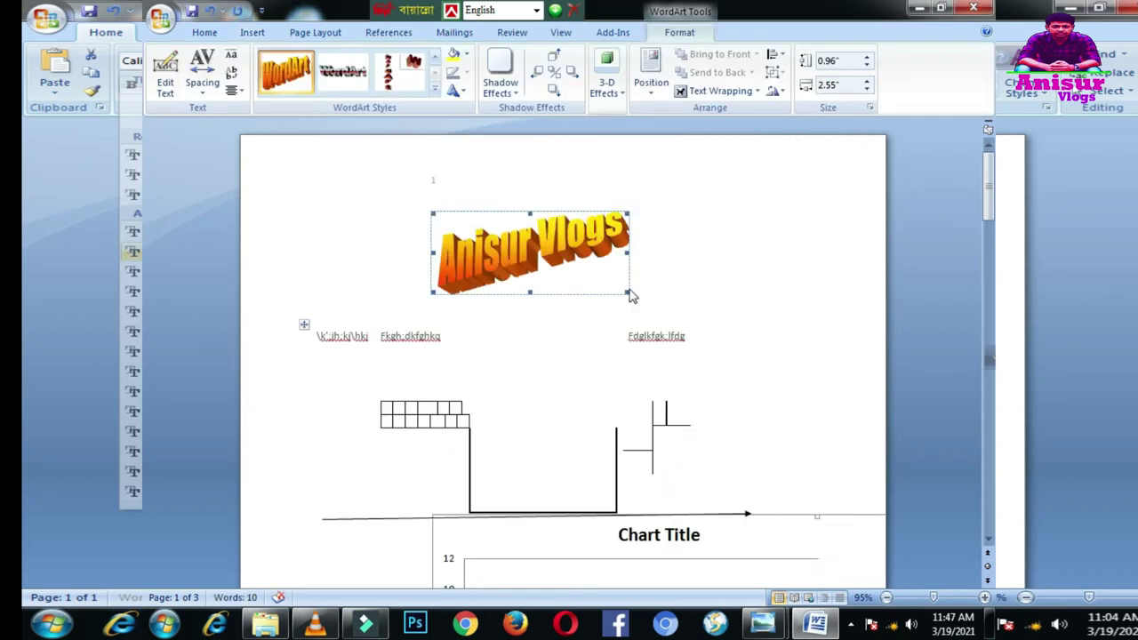
pyautogui.moveTo(628, 291); pyautogui.dragTo(765, 334)
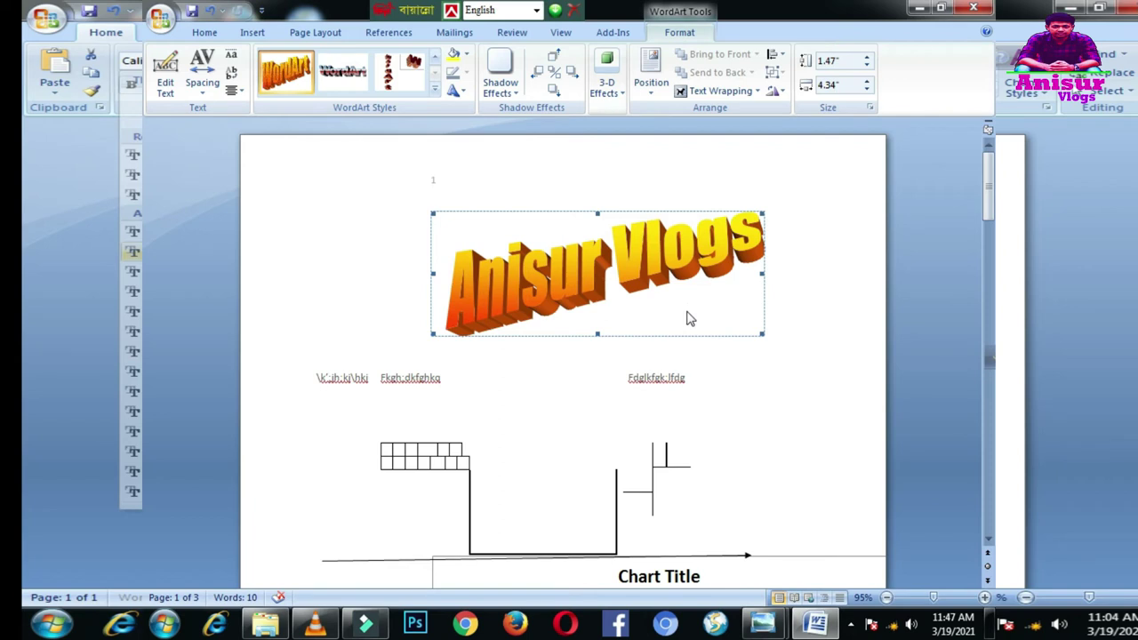
pyautogui.click(720, 91)
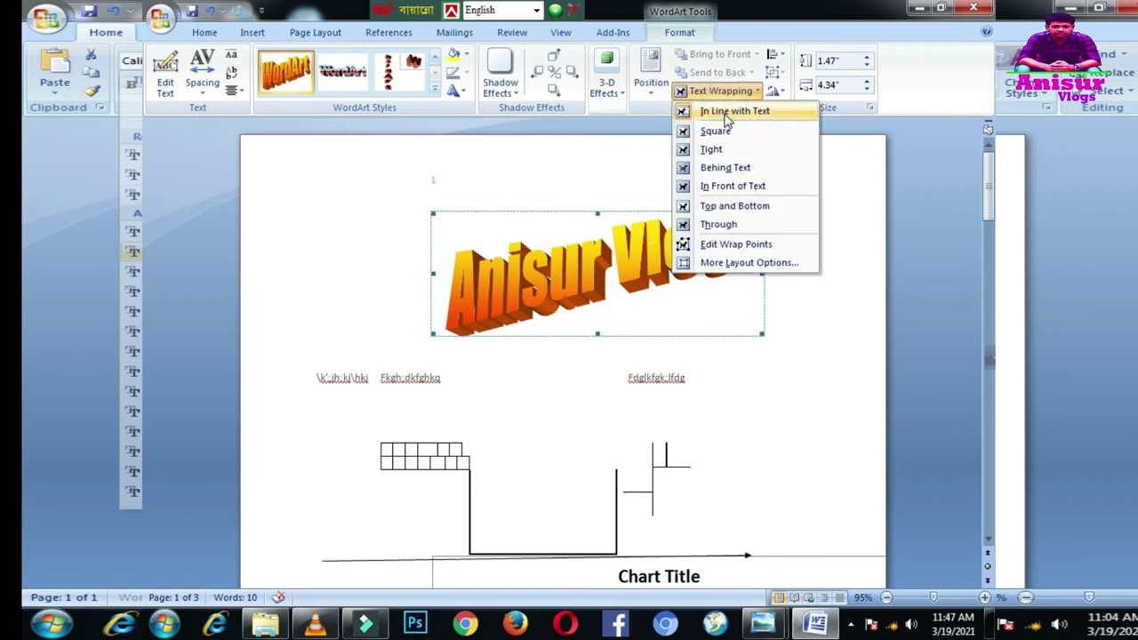
pyautogui.click(727, 169)
pyautogui.moveTo(624, 260); pyautogui.dragTo(478, 354)
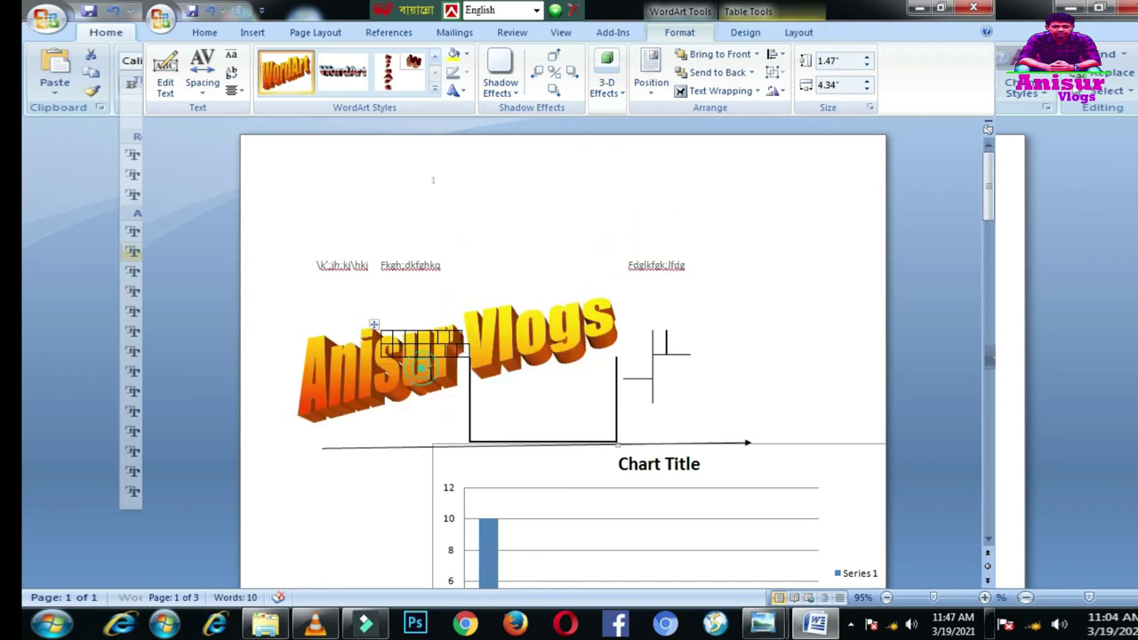
# Type filler text into the table cell
pyautogui.click(361, 364)
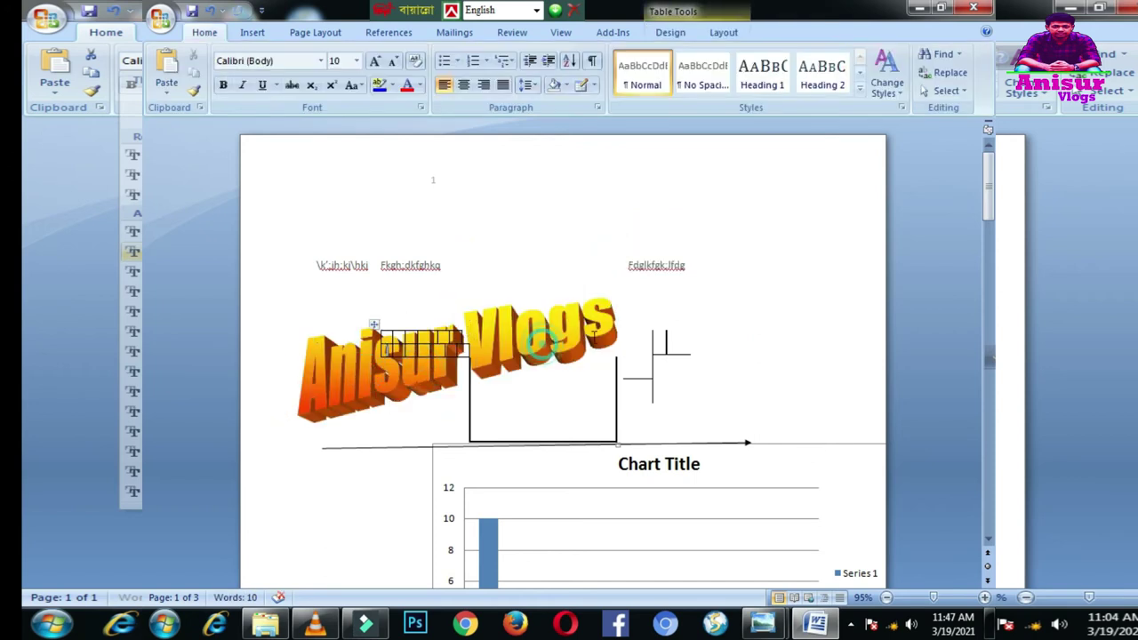
pyautogui.write('Yjouy[tpoutyu[touypuul')
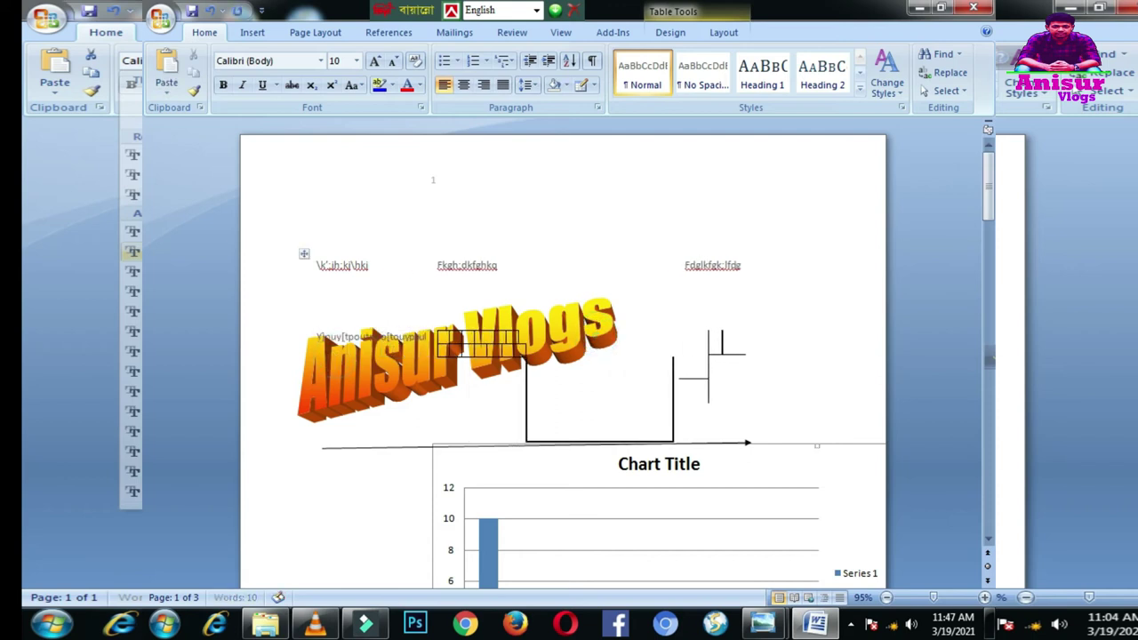
pyautogui.write('[]ul[ulp]yiuuip[ypuiu[ul[ulu')
pyautogui.hotkey('alt', 'space')
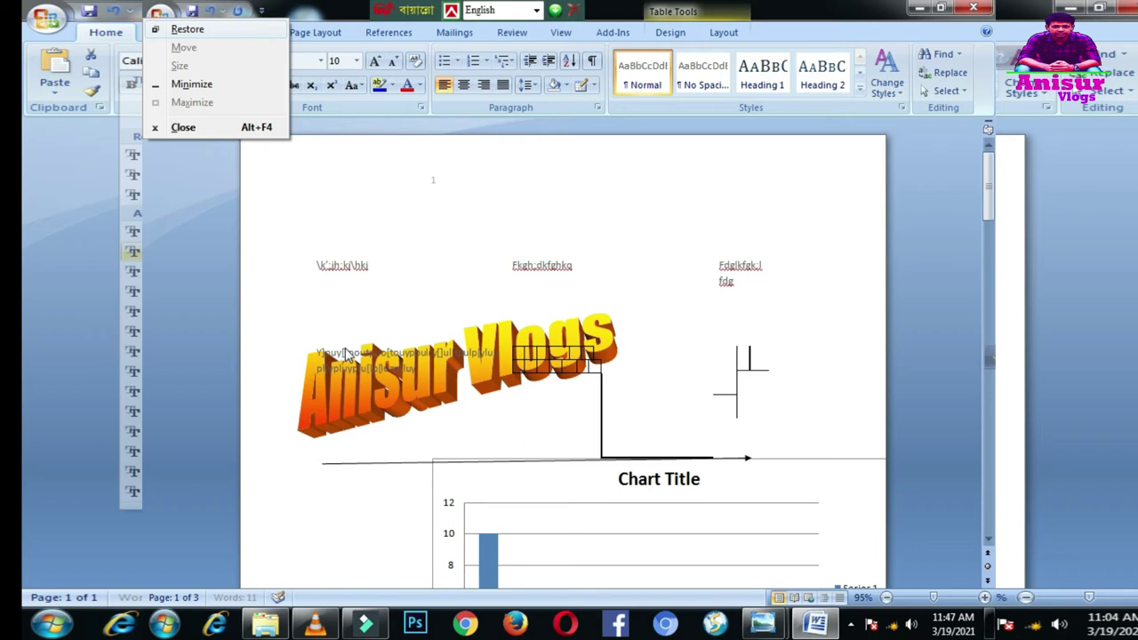
pyautogui.click(455, 380)
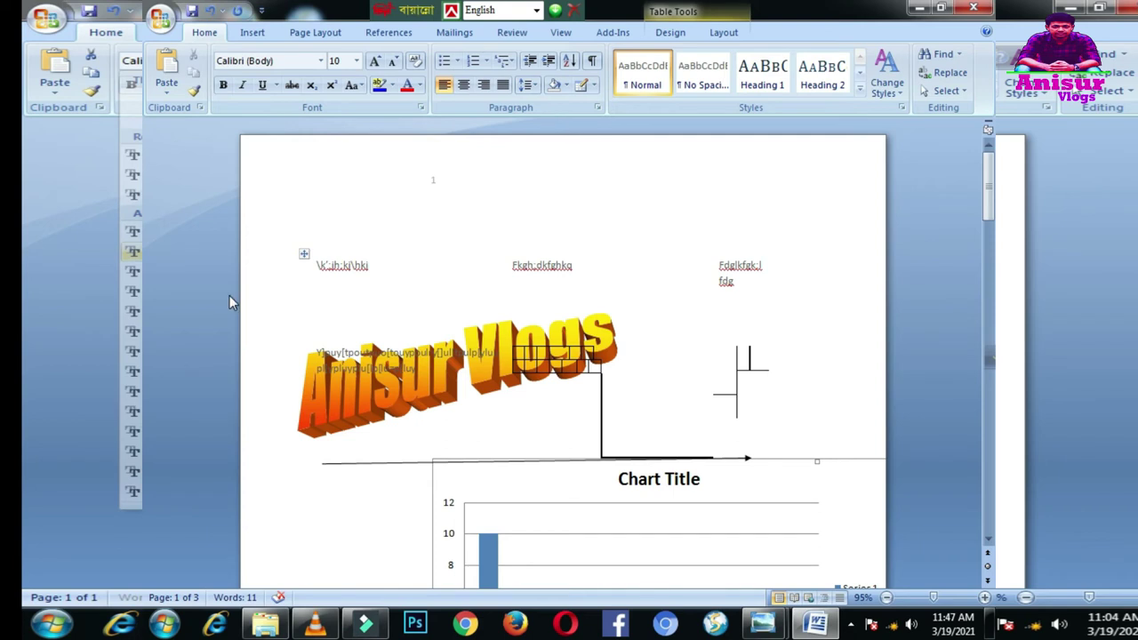
pyautogui.click(318, 33)
pyautogui.click(254, 34)
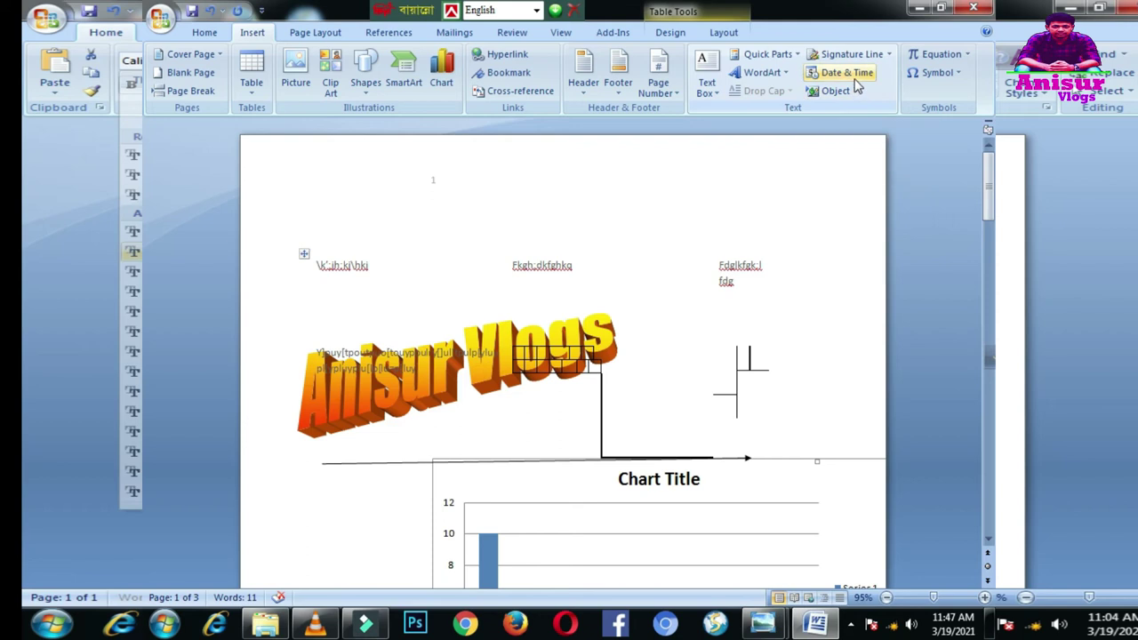
# Insert the date 'Friday, March 19, 2021' and convert it into an equation
pyautogui.click(856, 74)
pyautogui.click(457, 205)
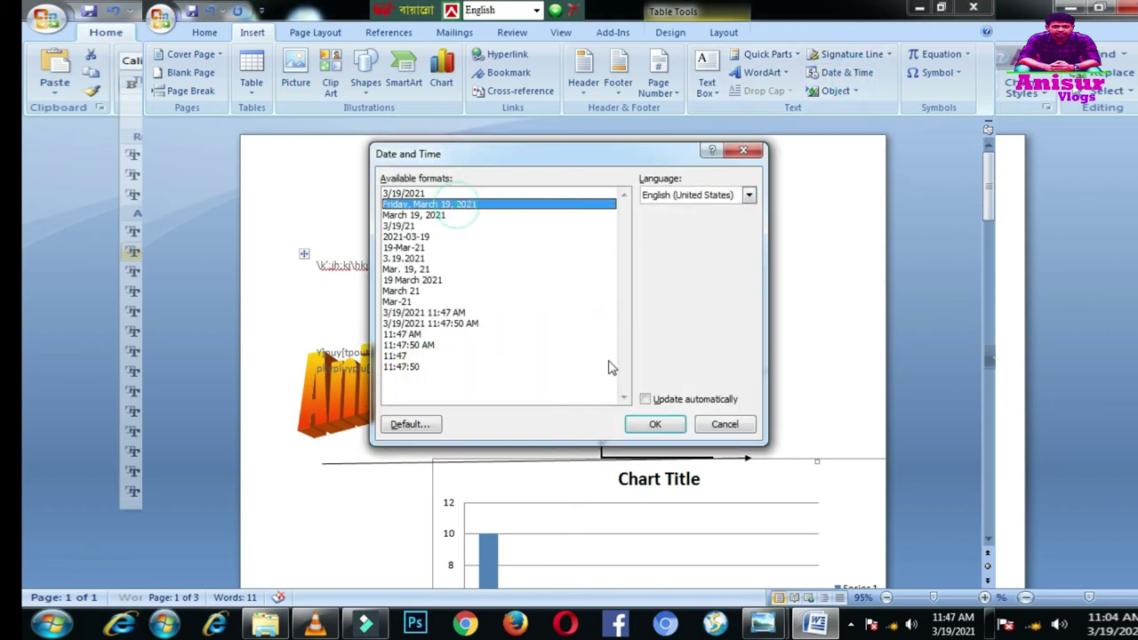
pyautogui.click(654, 424)
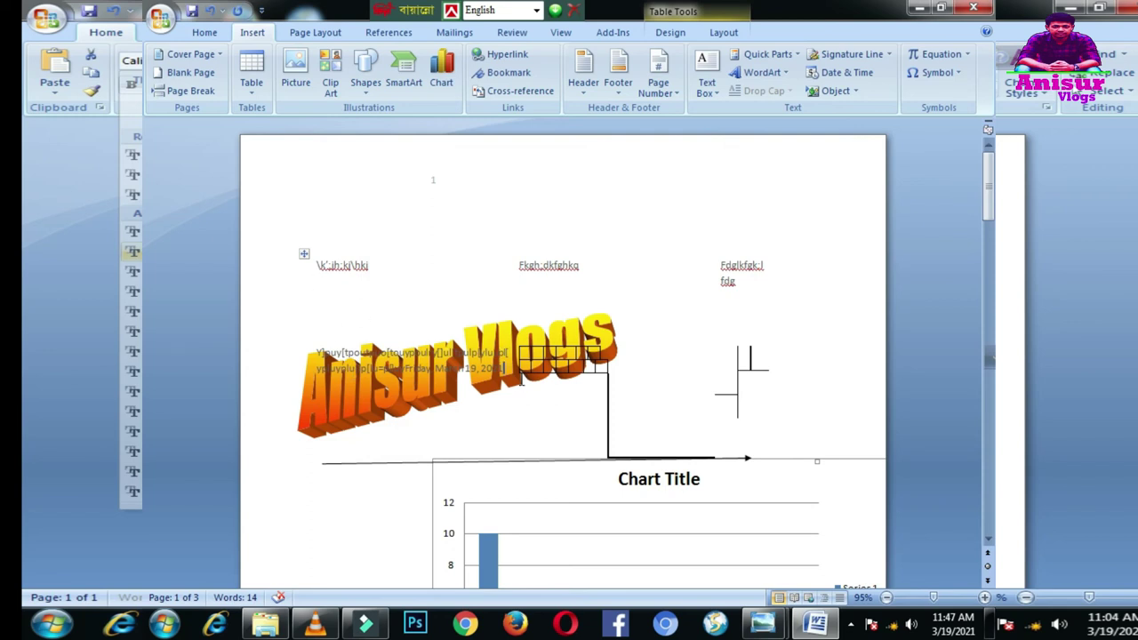
pyautogui.moveTo(415, 368); pyautogui.dragTo(487, 371)
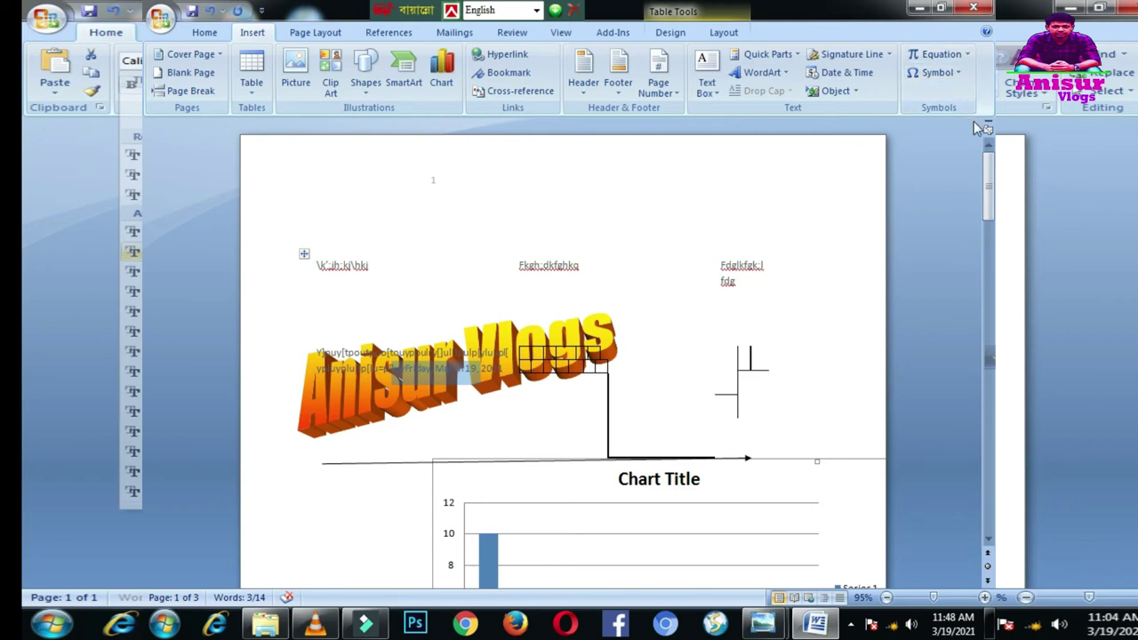
pyautogui.click(937, 55)
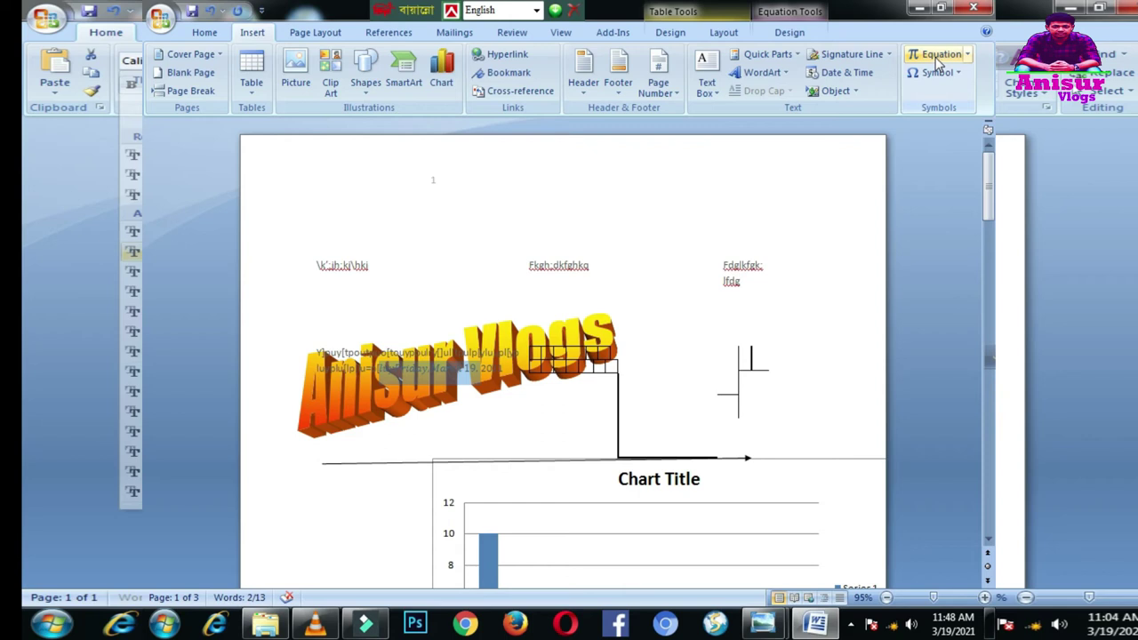
# Type 12355820 and 52544154 on two lines near the top of the page
pyautogui.click(459, 244)
pyautogui.write('12355820')
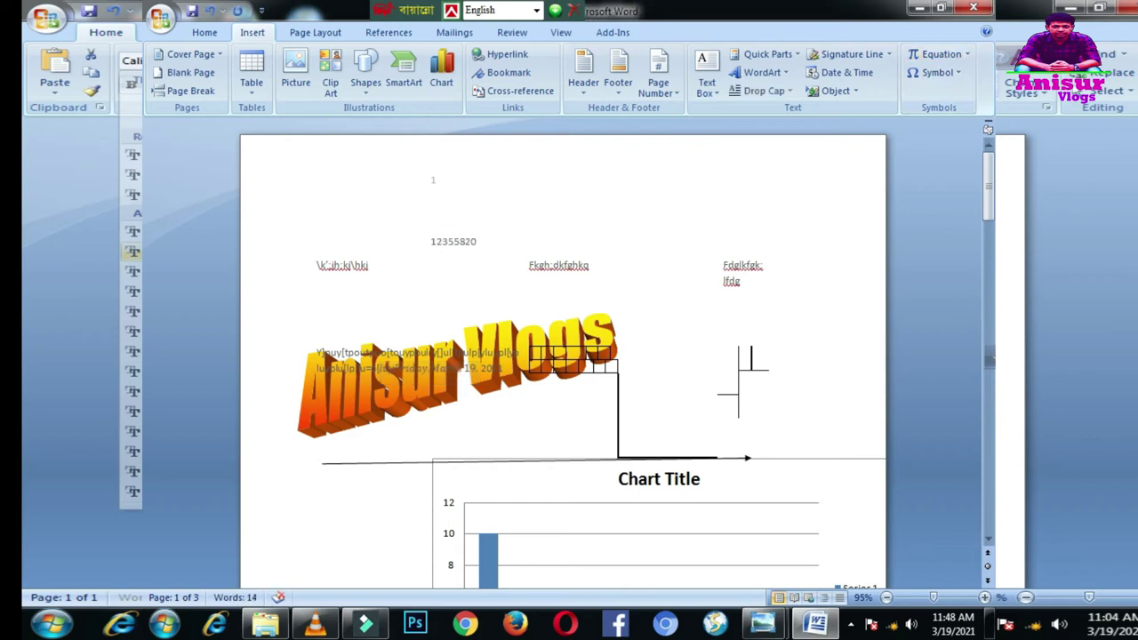
pyautogui.press('Return')
pyautogui.write('52544154')
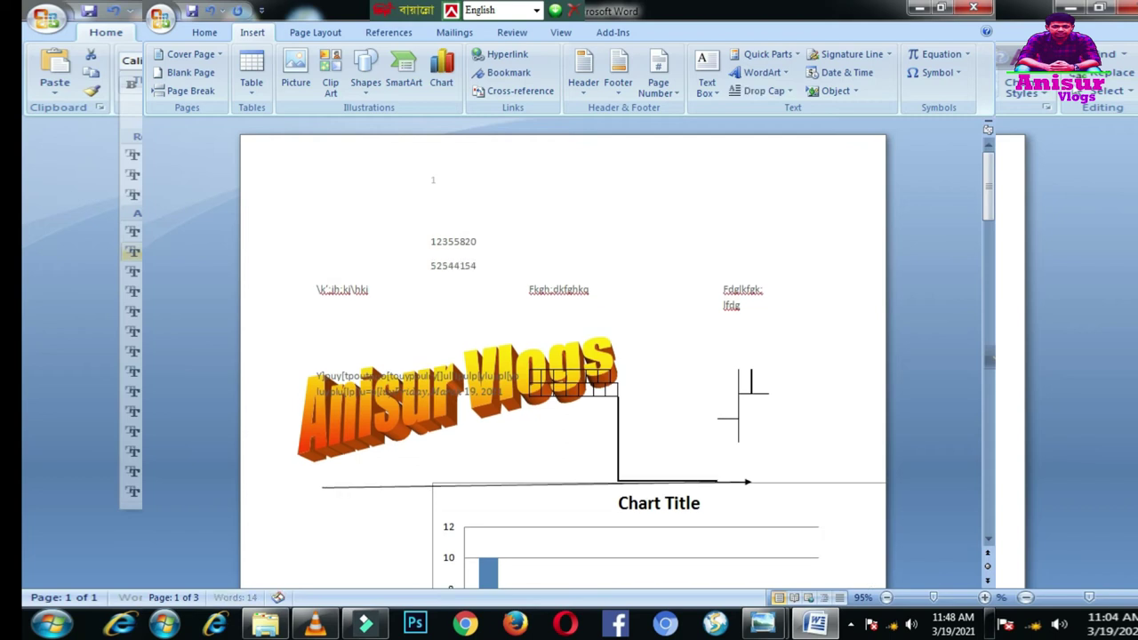
# Convert both number lines into an equation, opening and closing the Matrix layouts
pyautogui.moveTo(424, 235); pyautogui.dragTo(489, 269)
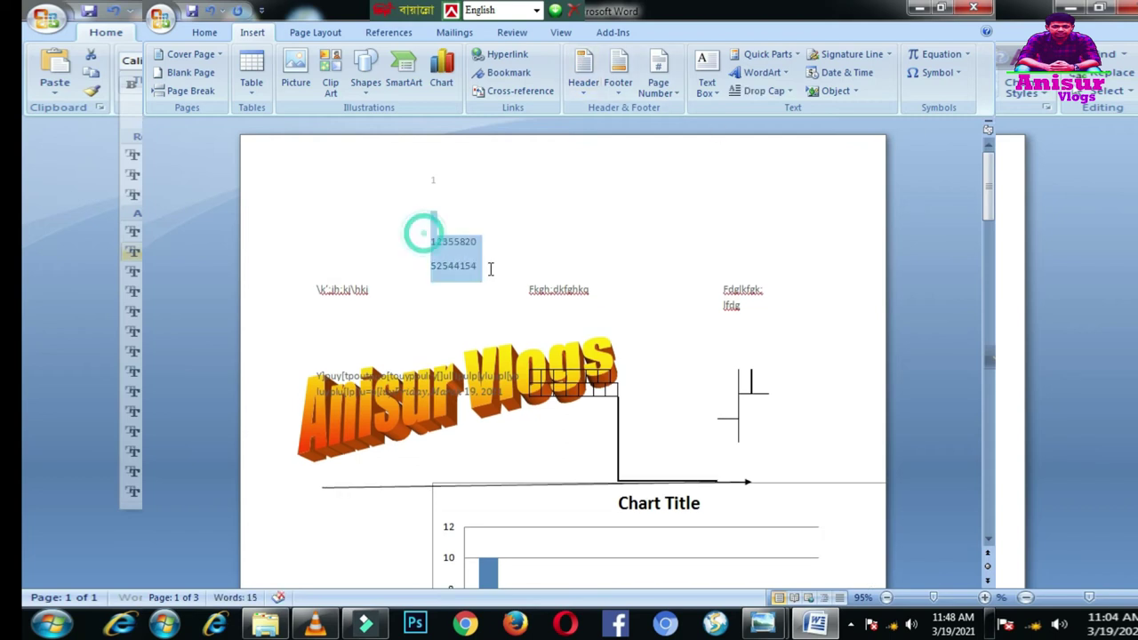
pyautogui.click(962, 57)
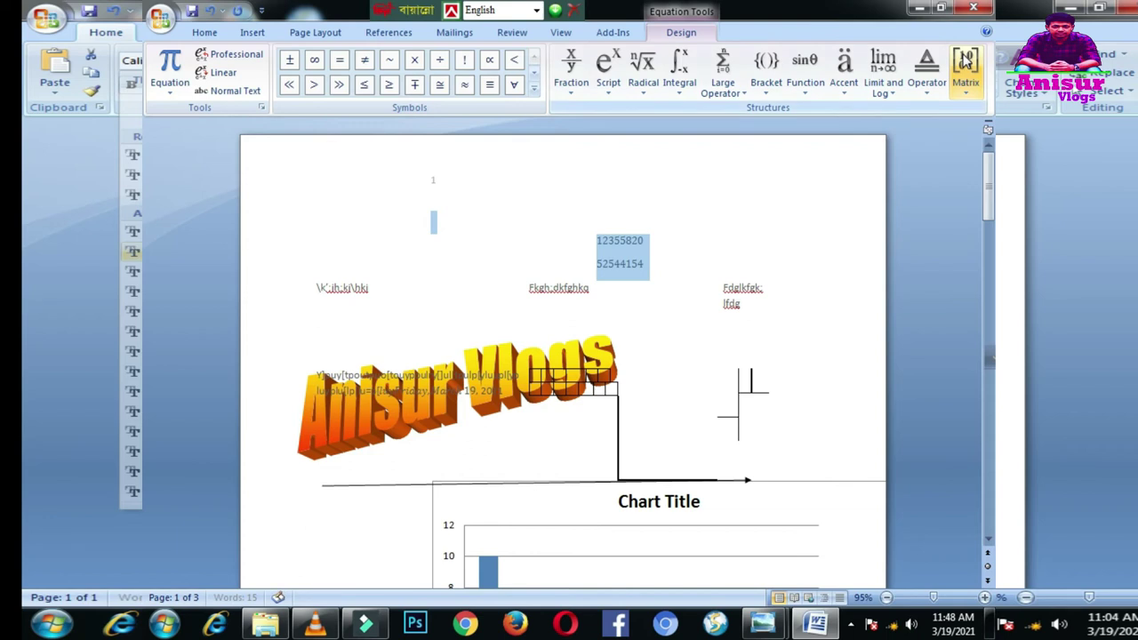
pyautogui.click(964, 62)
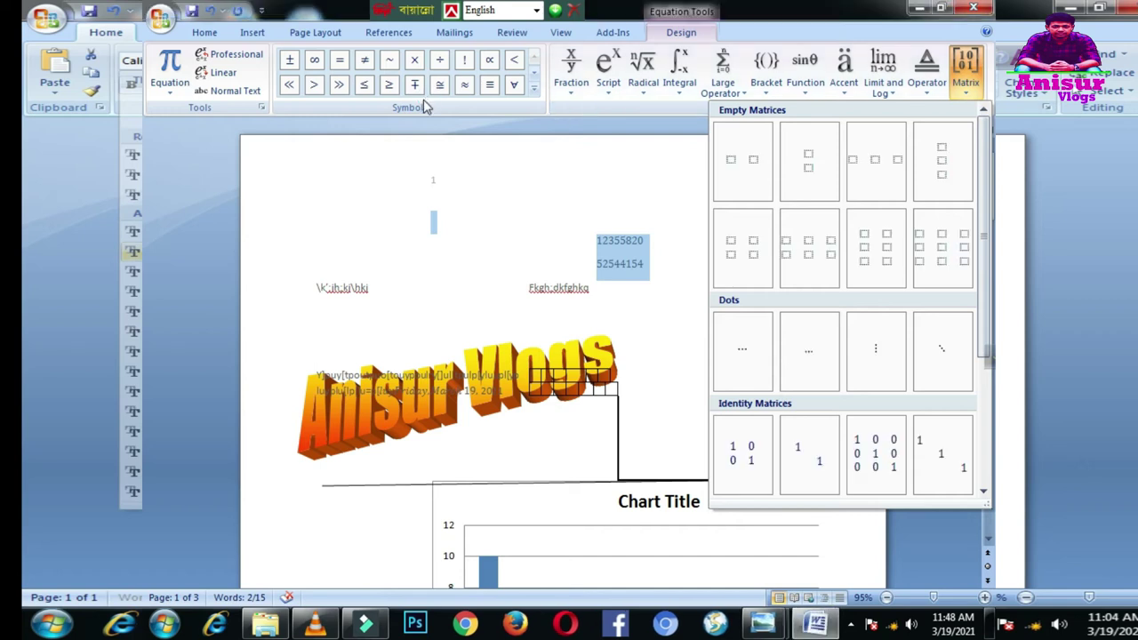
pyautogui.click(514, 189)
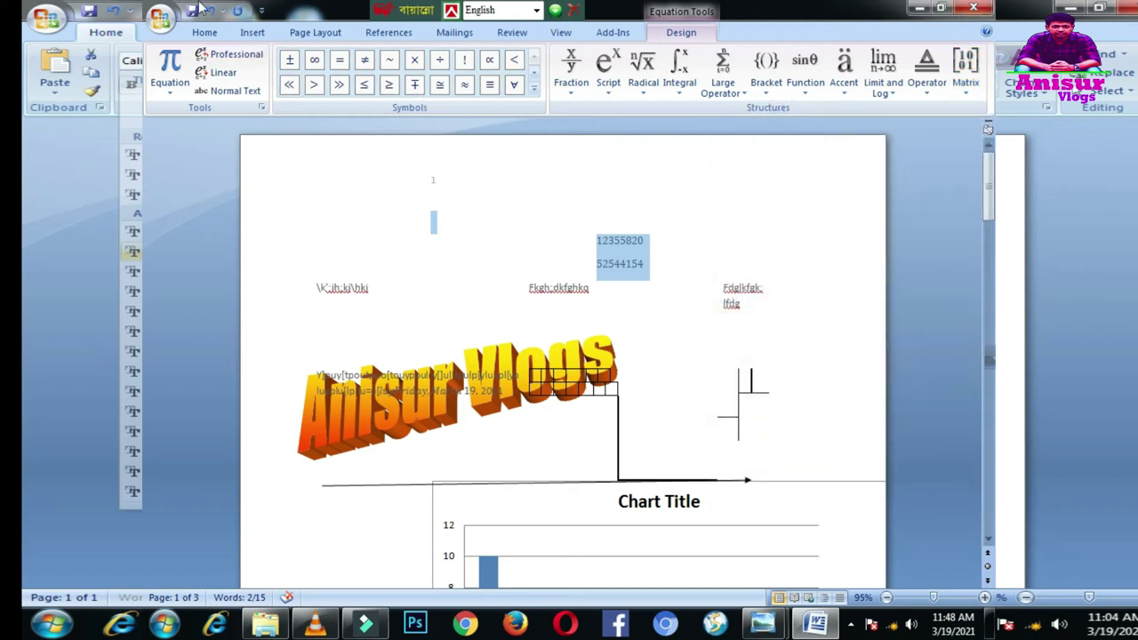
pyautogui.click(258, 32)
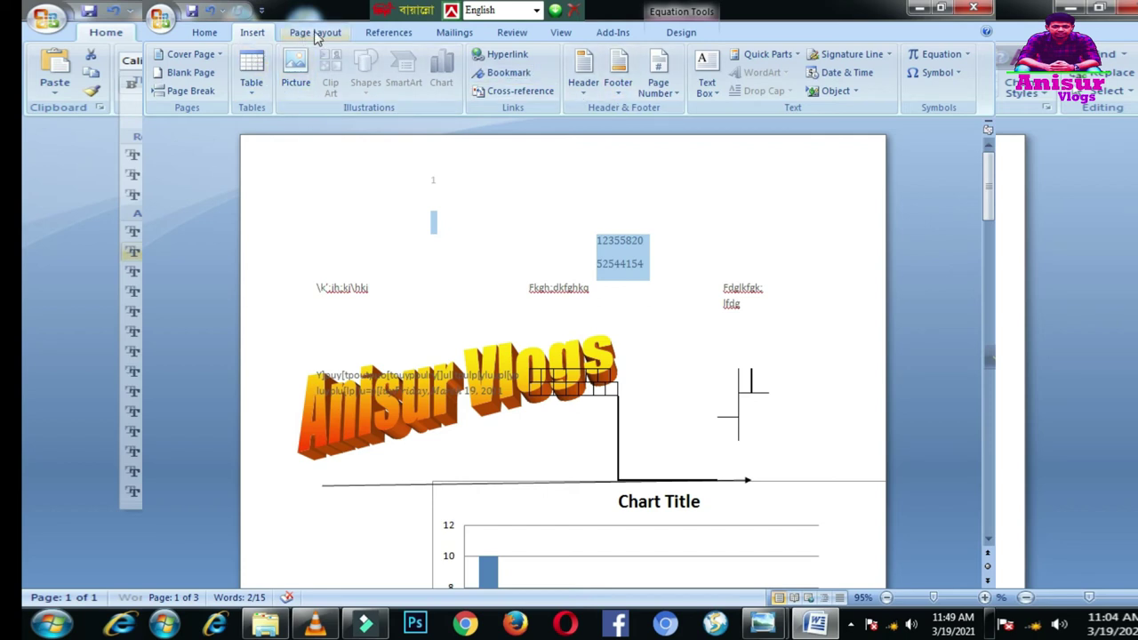
# Look over the preset page Margins choices on Page Layout without changing them
pyautogui.click(317, 32)
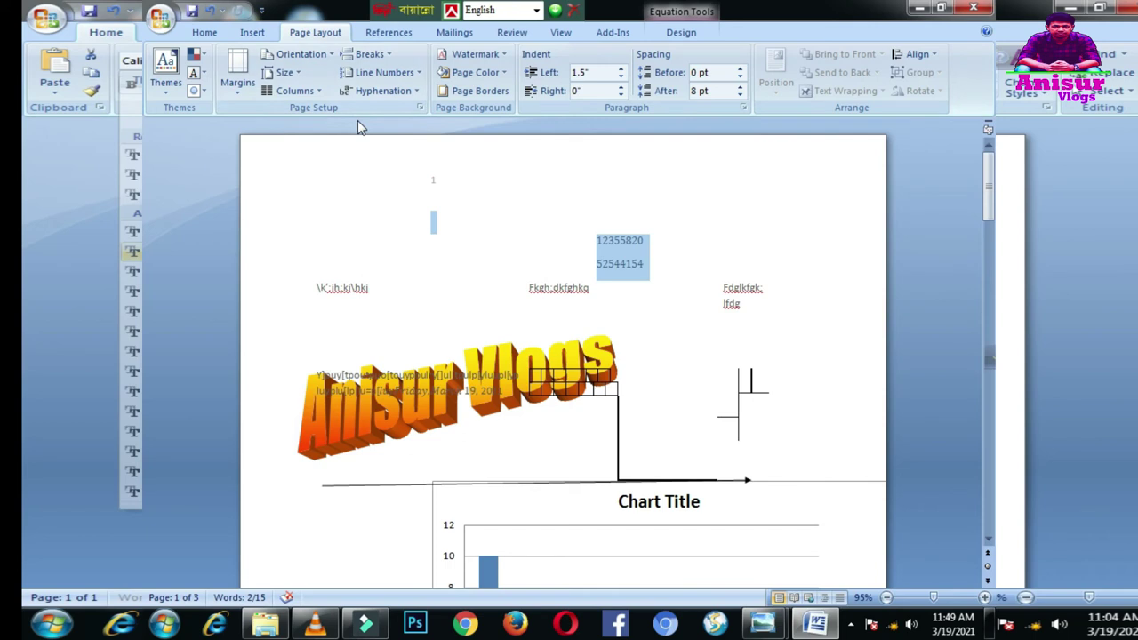
pyautogui.moveTo(360, 129)
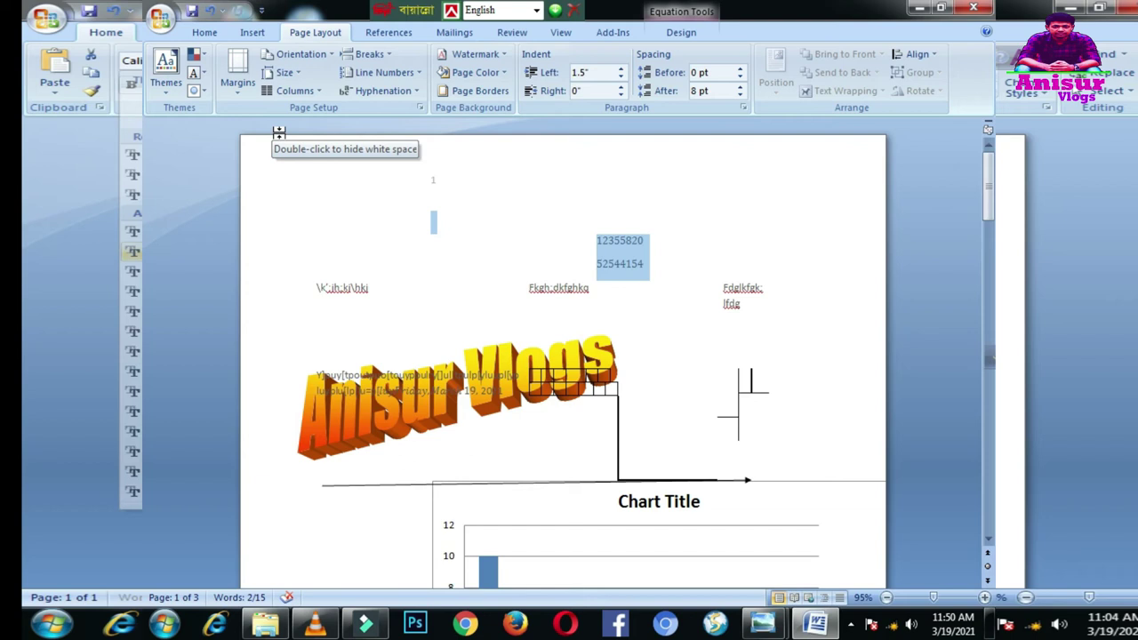
pyautogui.click(238, 77)
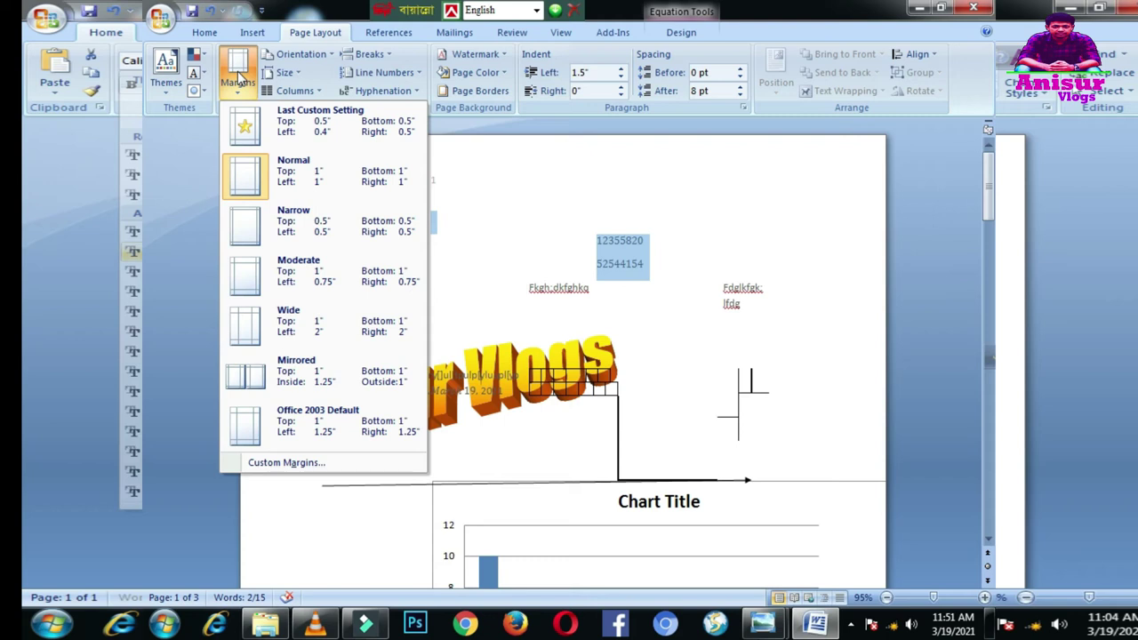
pyautogui.click(575, 218)
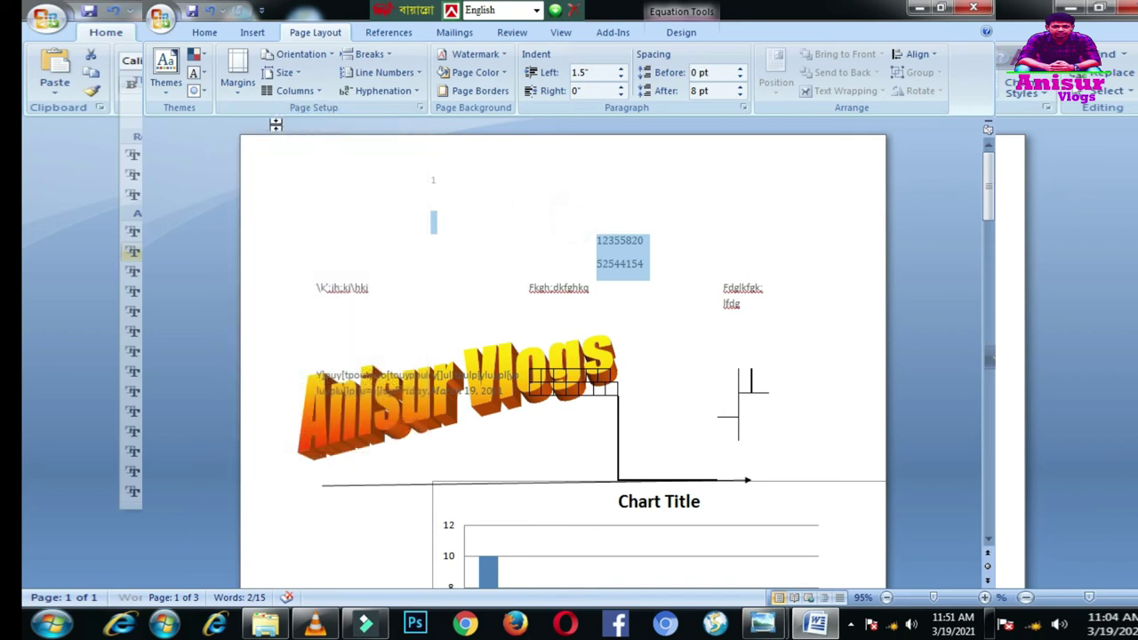
# Apply a different paper size from the Size list and bring up the Columns choices
pyautogui.click(293, 74)
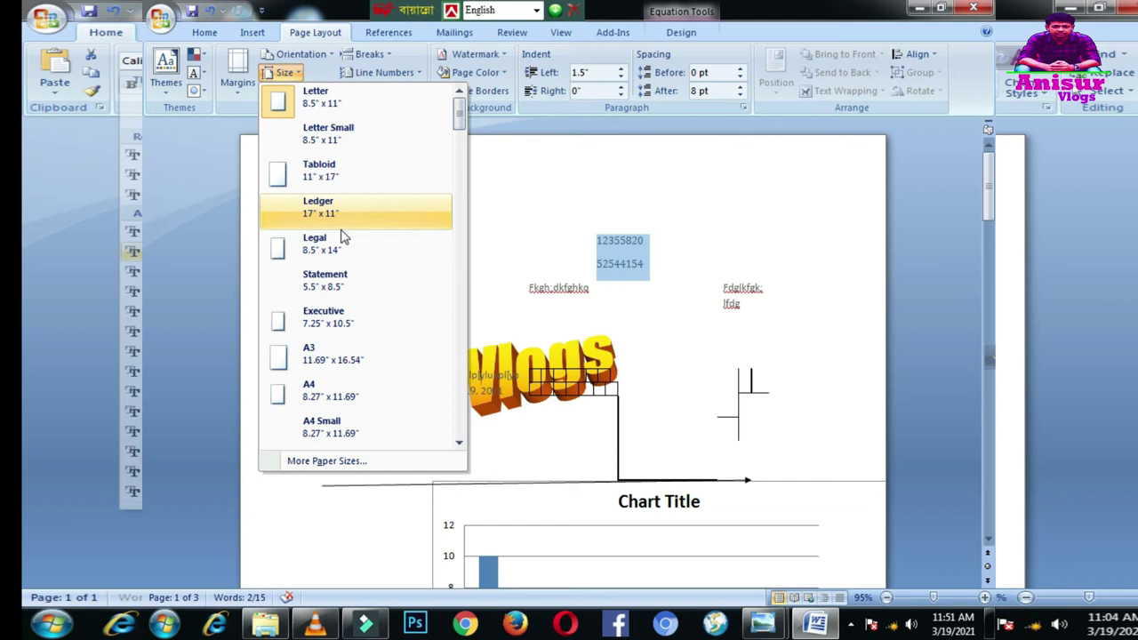
pyautogui.click(450, 221)
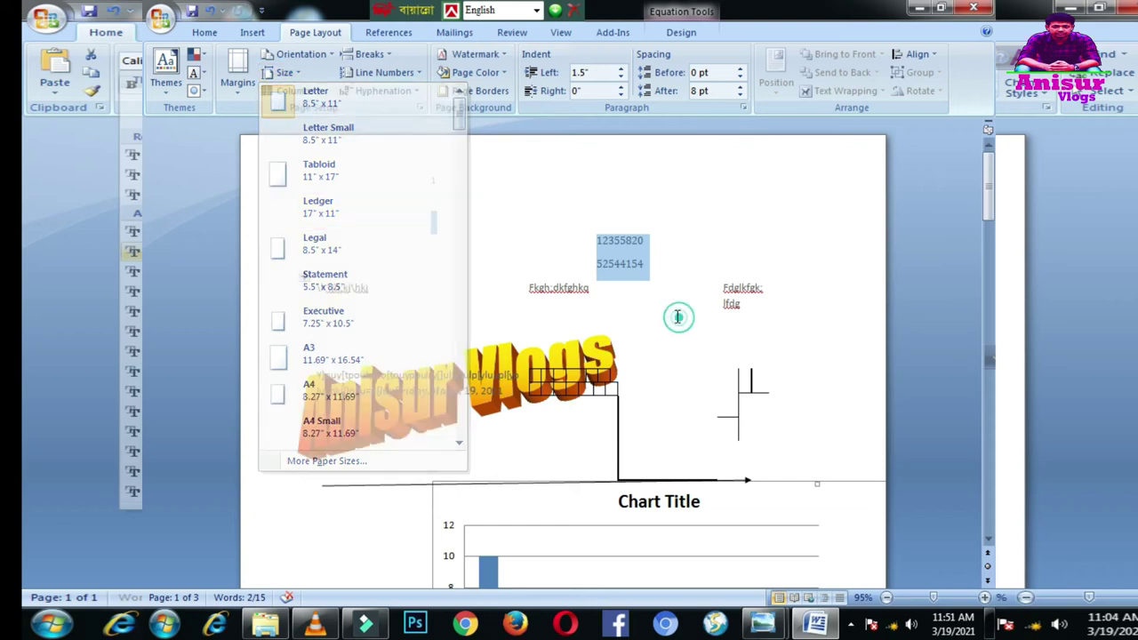
pyautogui.click(294, 90)
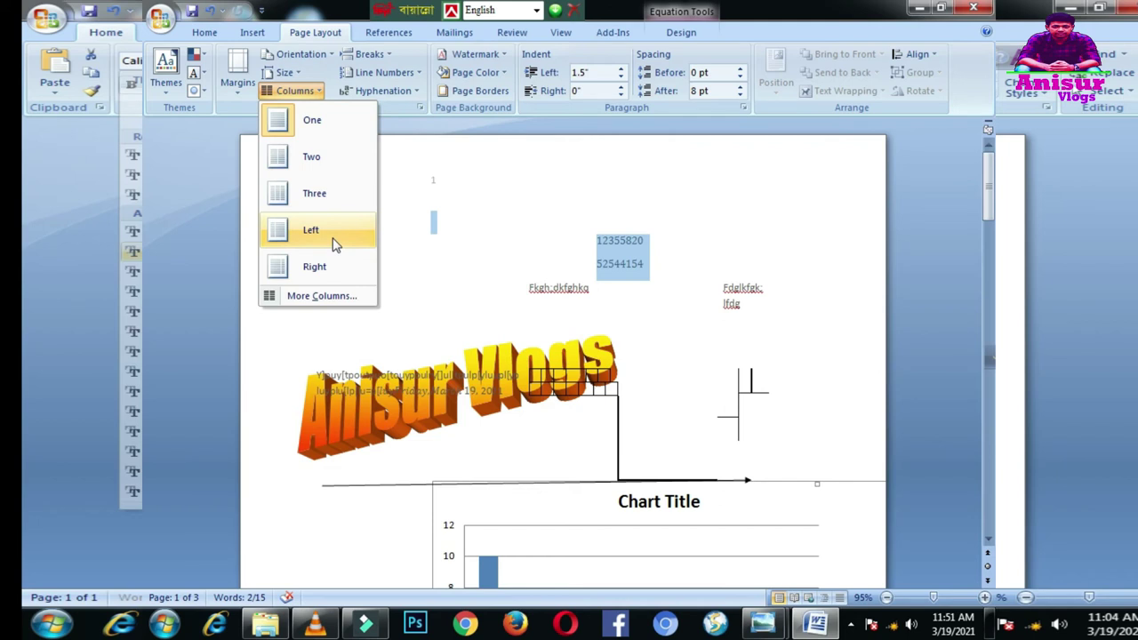
# Split the page into three columns and type 'kjkjkjkjkjkjk' under the WordArt table
pyautogui.click(316, 196)
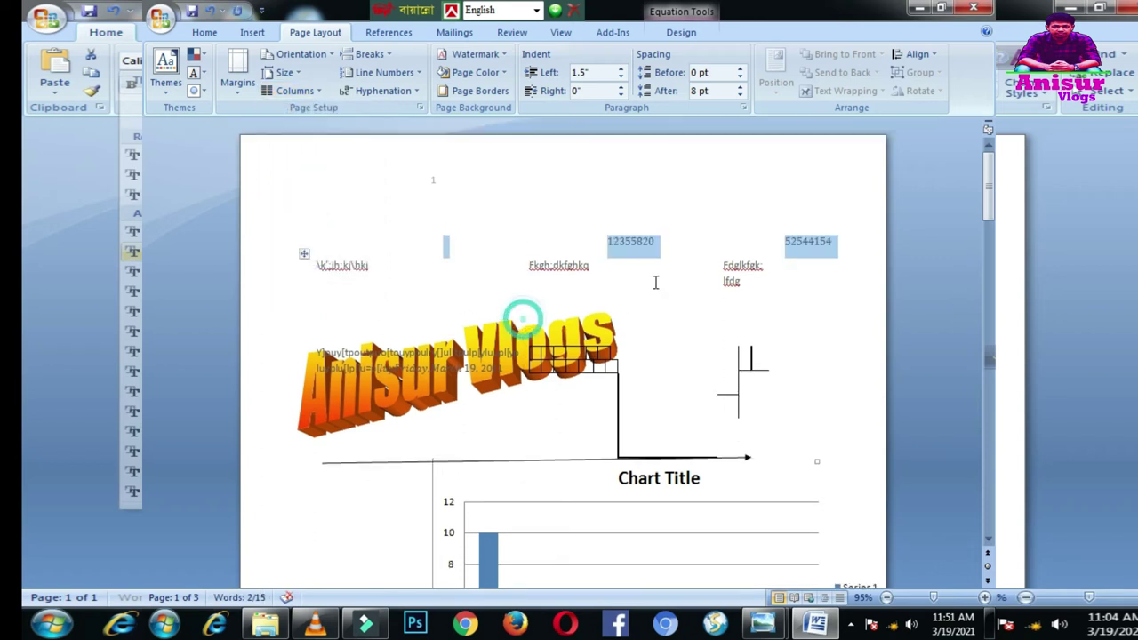
pyautogui.click(293, 324)
pyautogui.click(382, 430)
pyautogui.write('hgj')
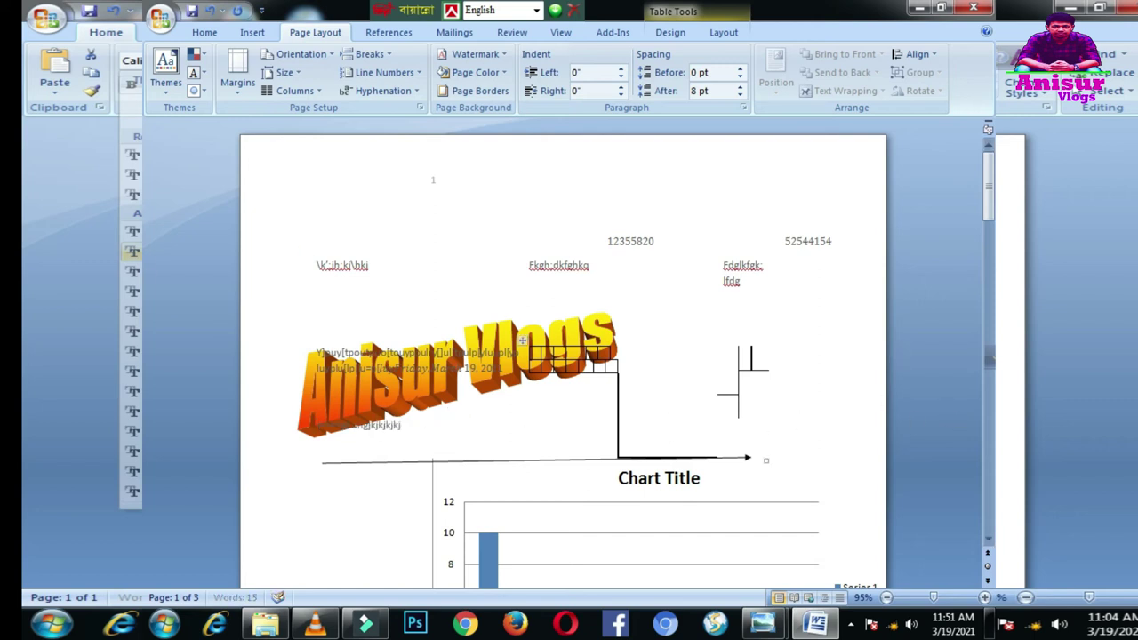
pyautogui.write('kjkjkjkjkjkjkjkjkjk')
# Turn on line numbering for the document from the Line Numbers menu
pyautogui.doubleClick(501, 425)
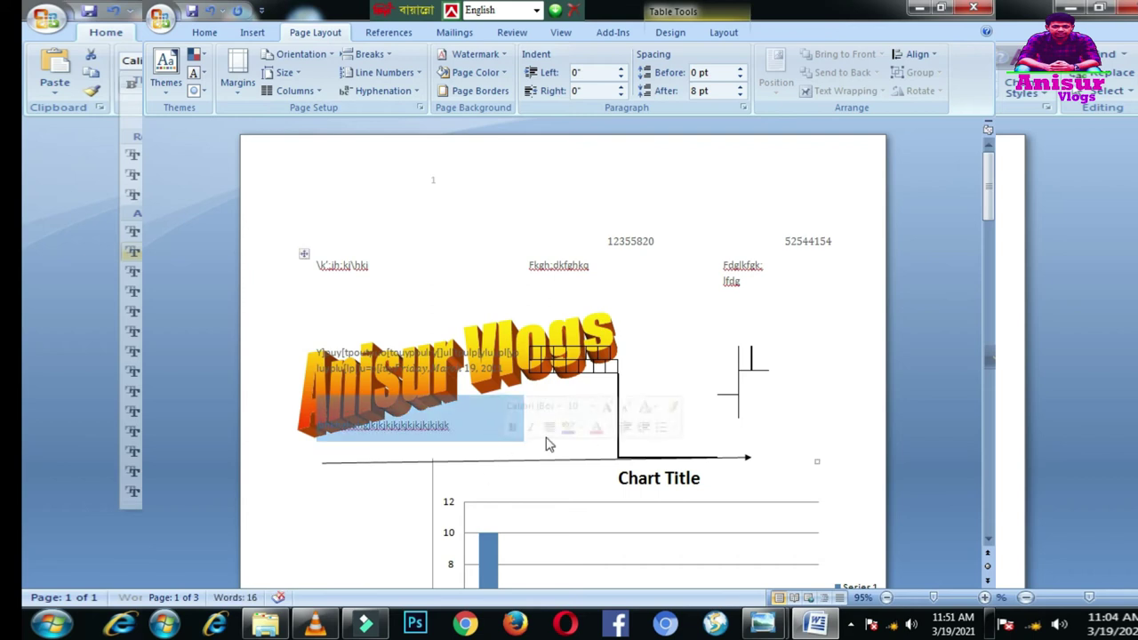
pyautogui.click(863, 393)
pyautogui.click(863, 488)
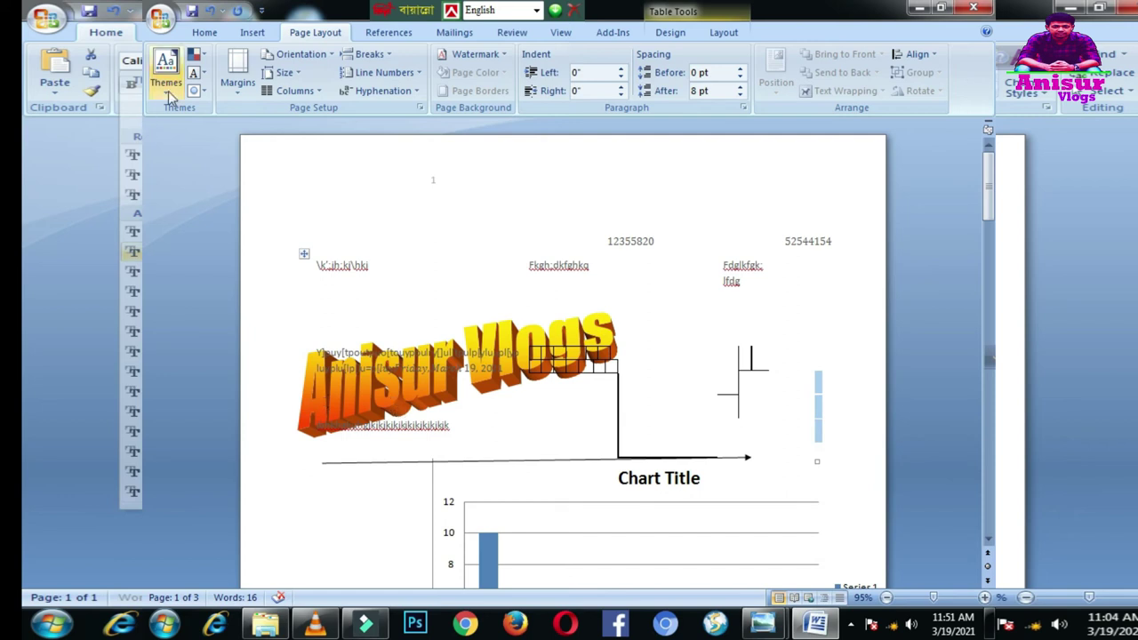
pyautogui.click(364, 76)
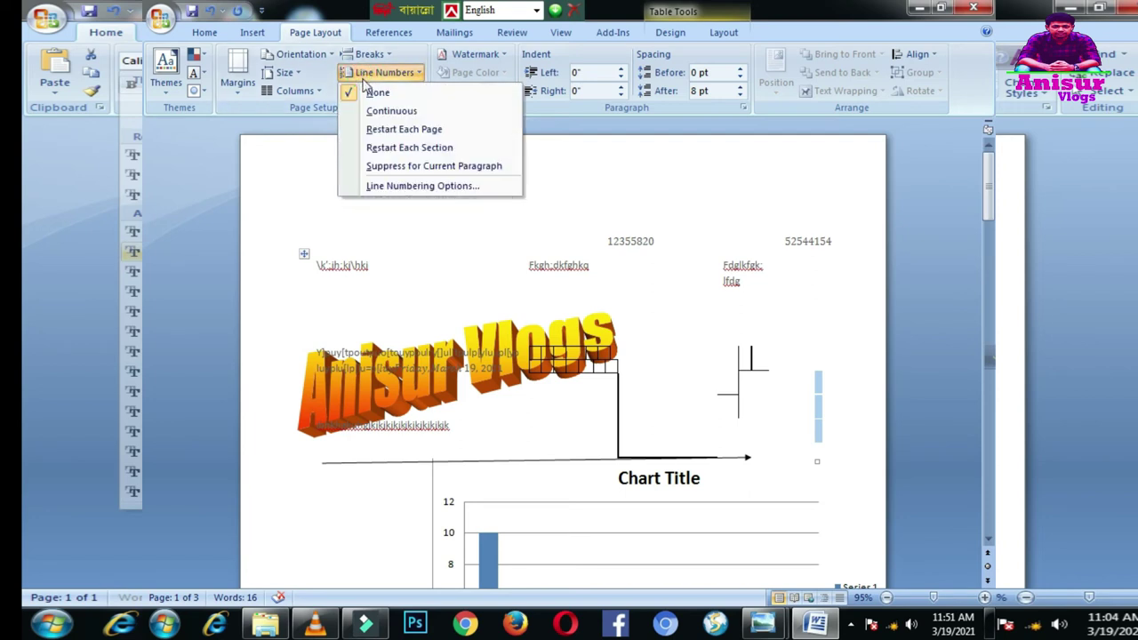
pyautogui.click(404, 129)
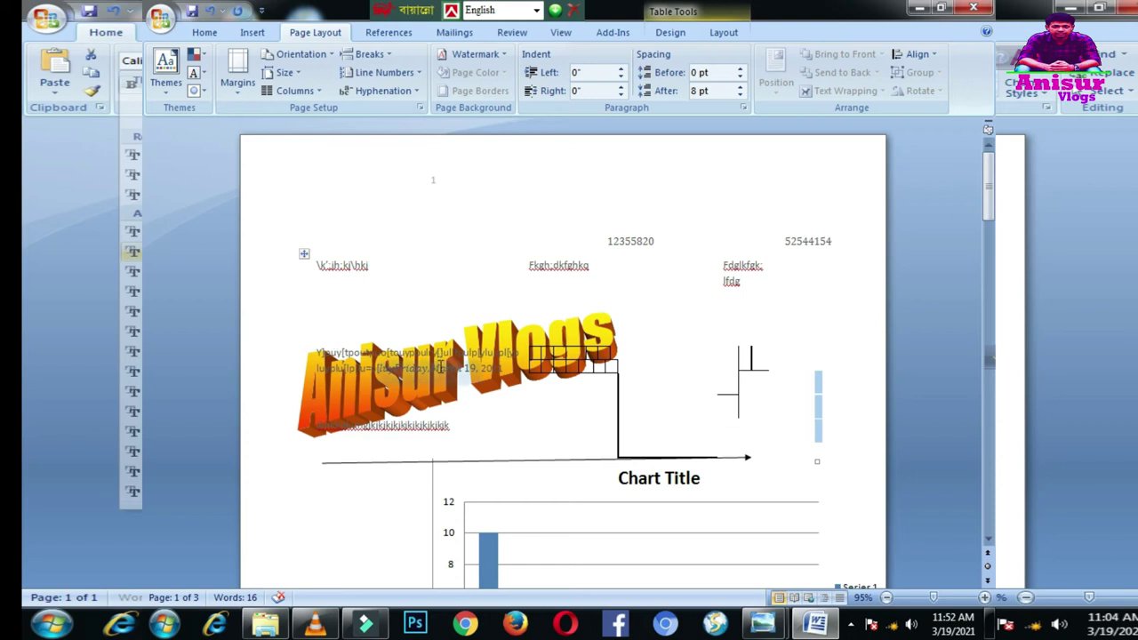
# Remove any existing watermark from the document
pyautogui.click(472, 55)
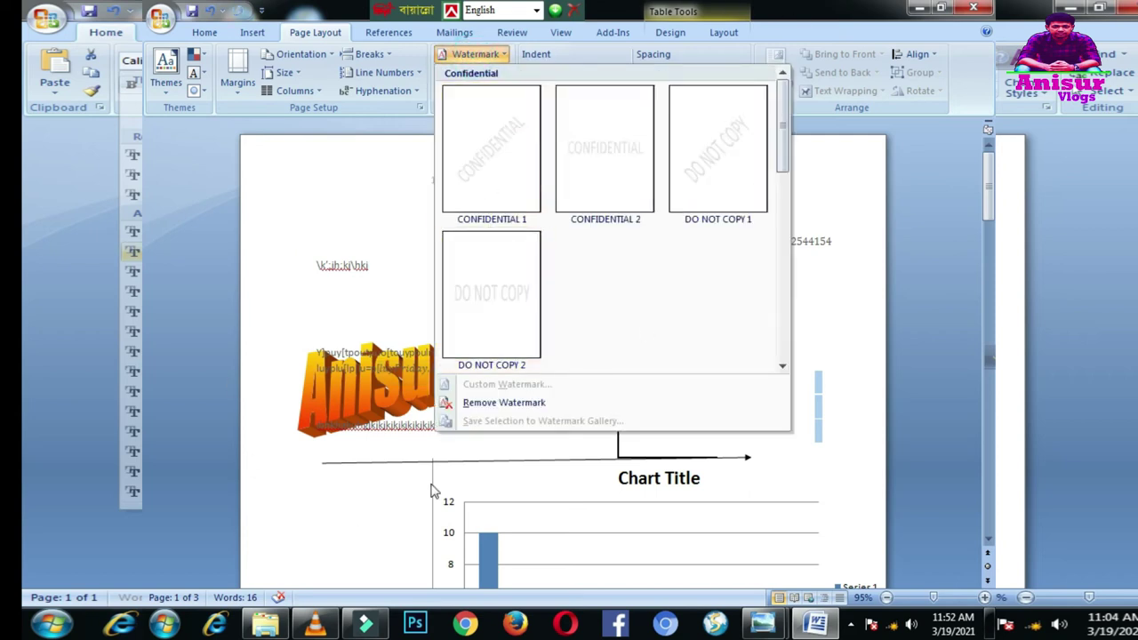
pyautogui.click(487, 407)
pyautogui.click(447, 57)
pyautogui.click(579, 491)
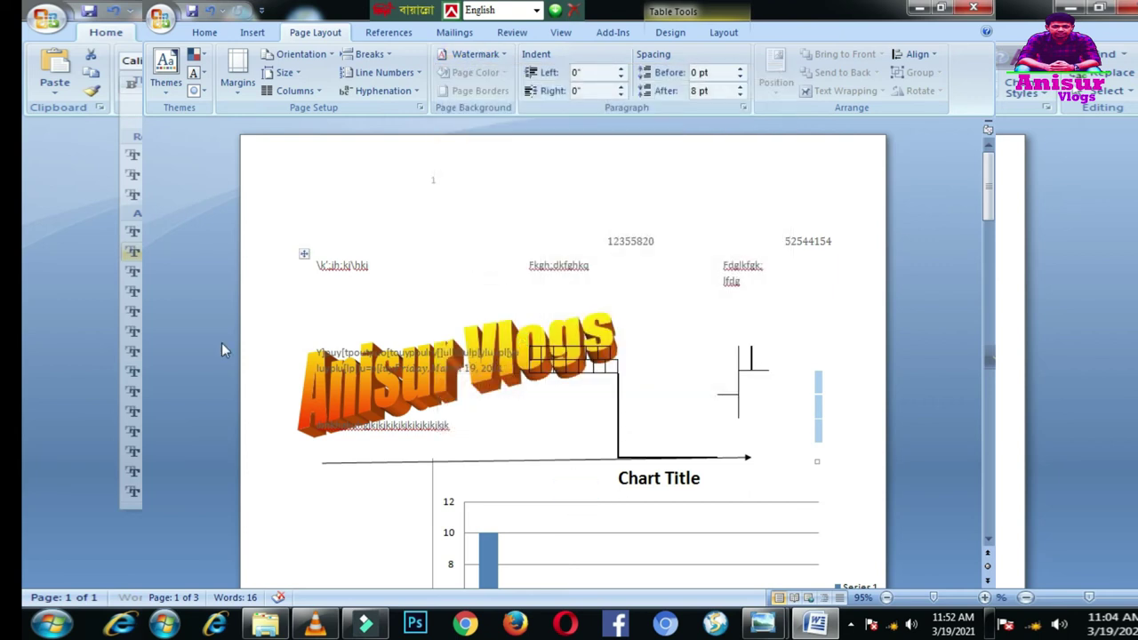
# With the insertion point on page 2, open the Custom Watermark settings
pyautogui.scroll(-10, 546, 450)
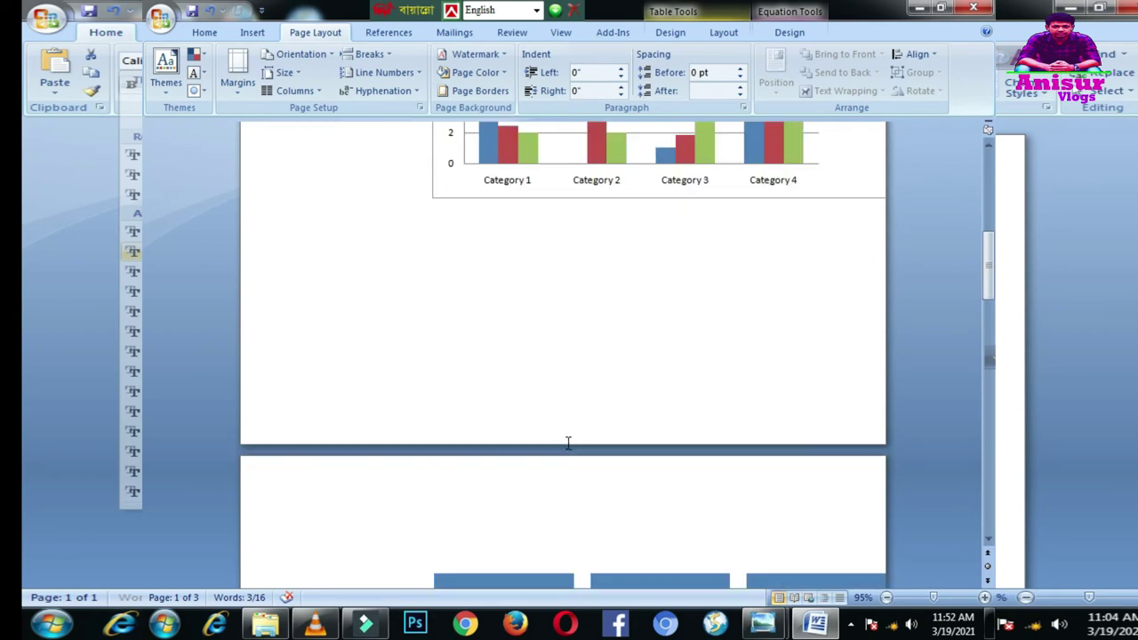
pyautogui.scroll(-4, 566, 442)
pyautogui.click(413, 447)
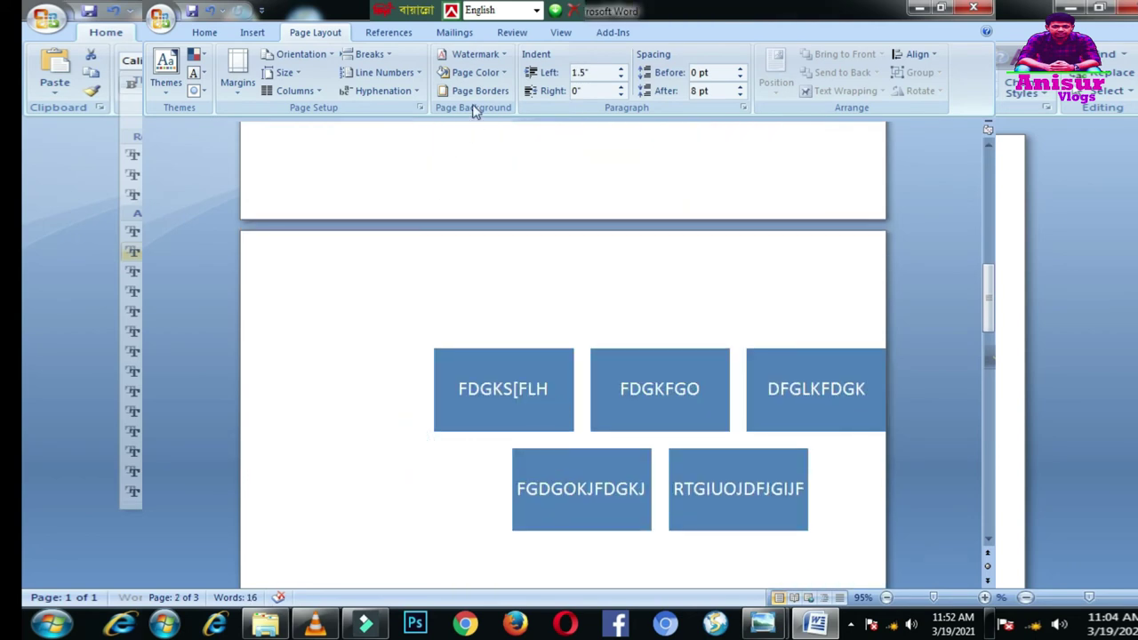
pyautogui.click(462, 53)
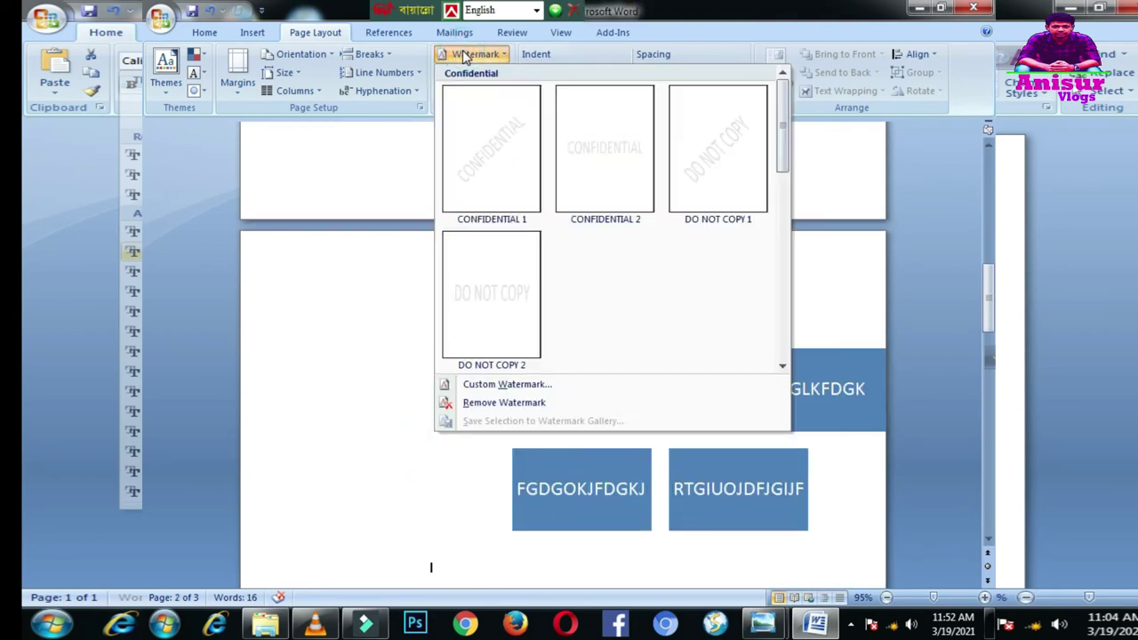
pyautogui.click(487, 386)
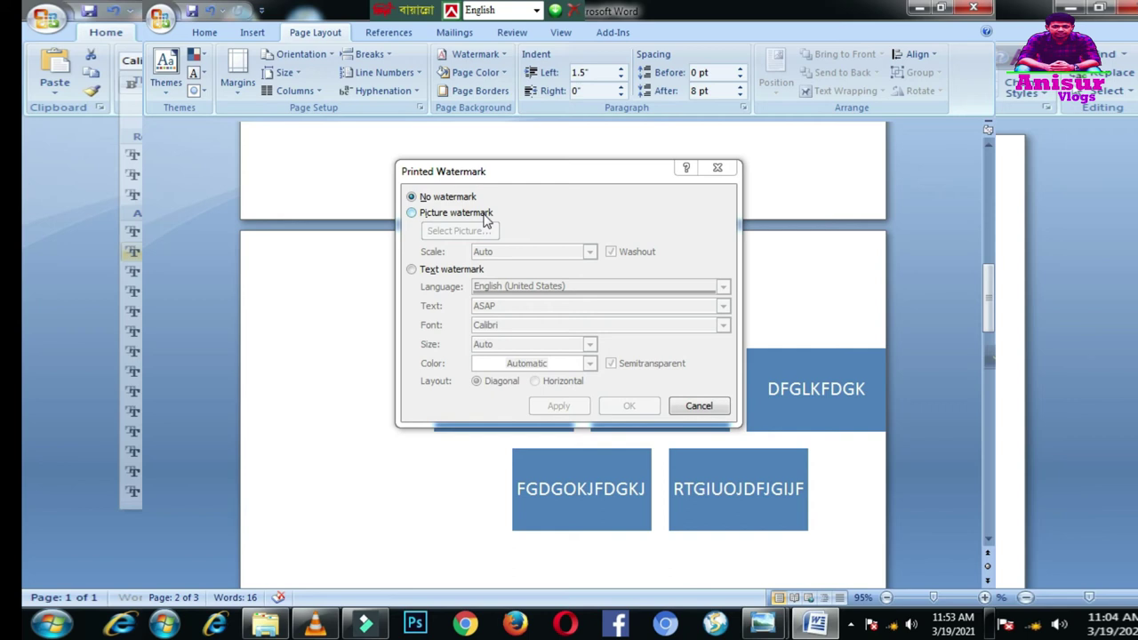
# Choose a Picture watermark and browse to drive New Volume (D:)
pyautogui.click(411, 212)
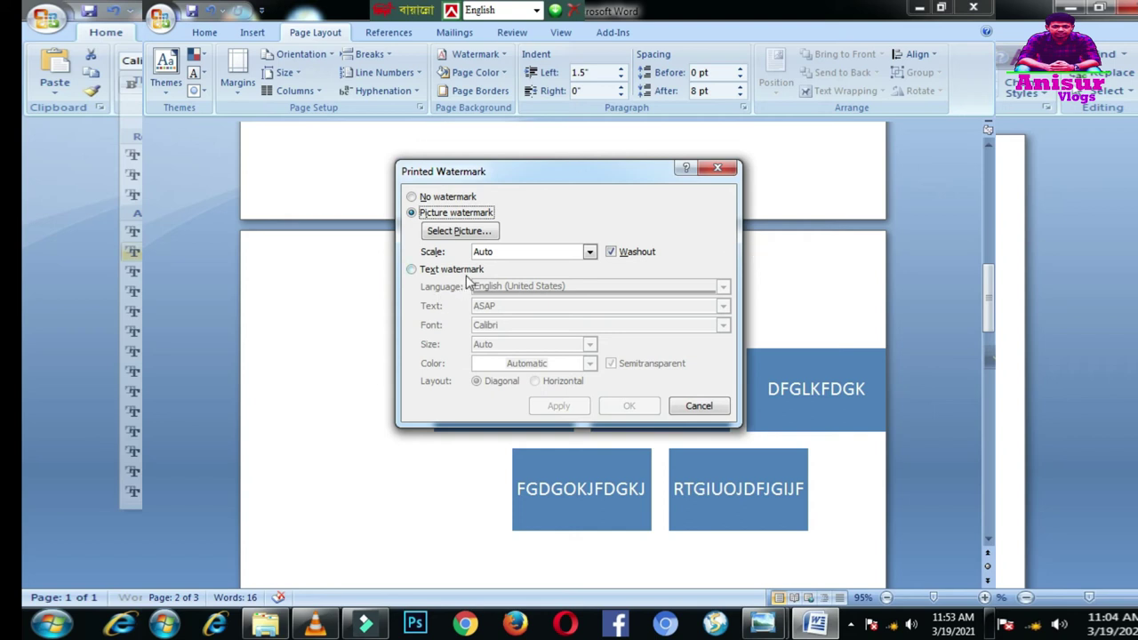
pyautogui.click(469, 232)
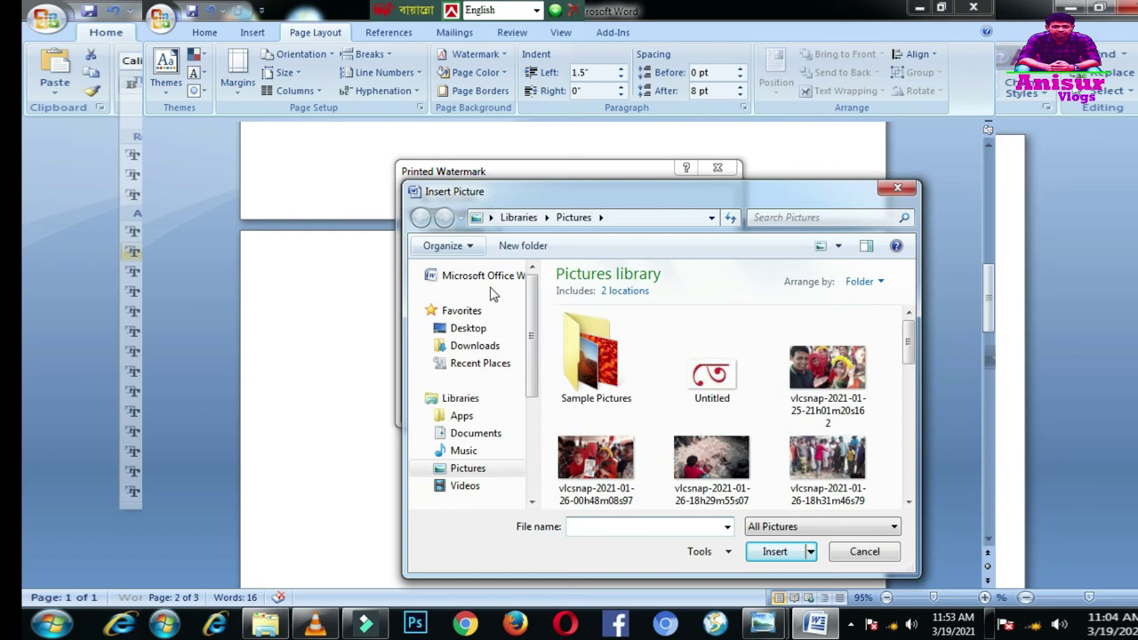
pyautogui.click(715, 373)
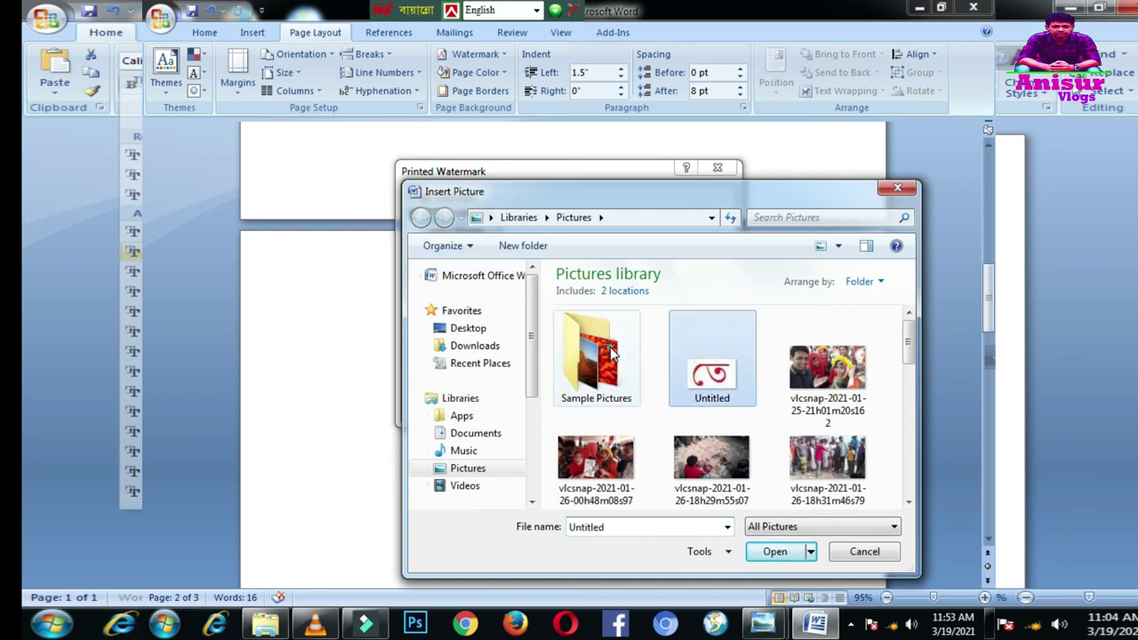
pyautogui.doubleClick(606, 366)
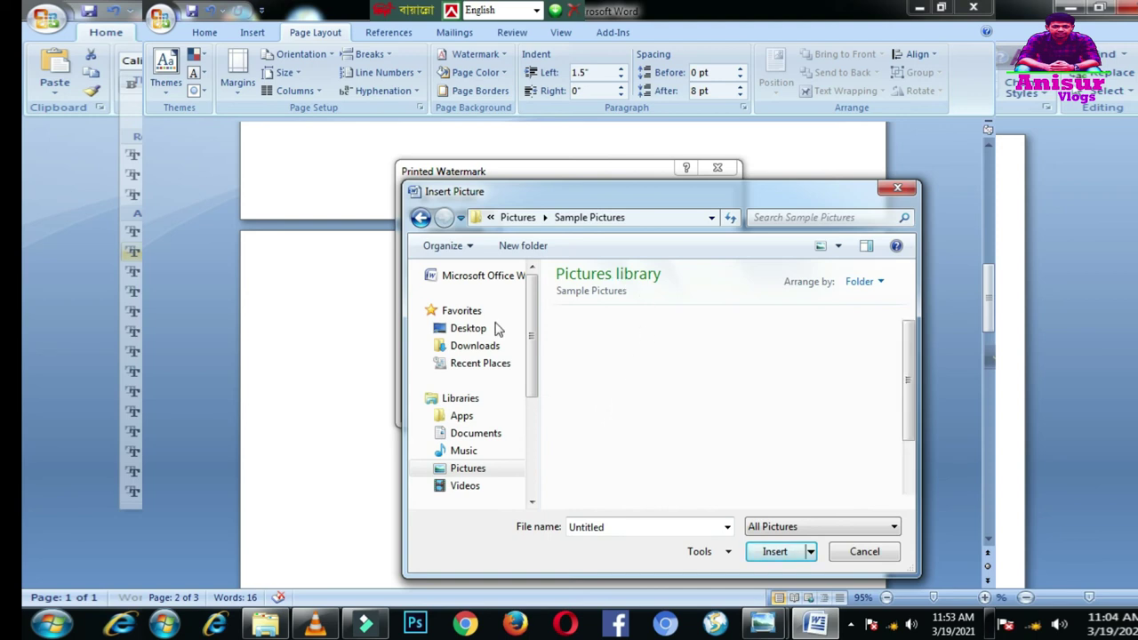
pyautogui.scroll(-2, 521, 380)
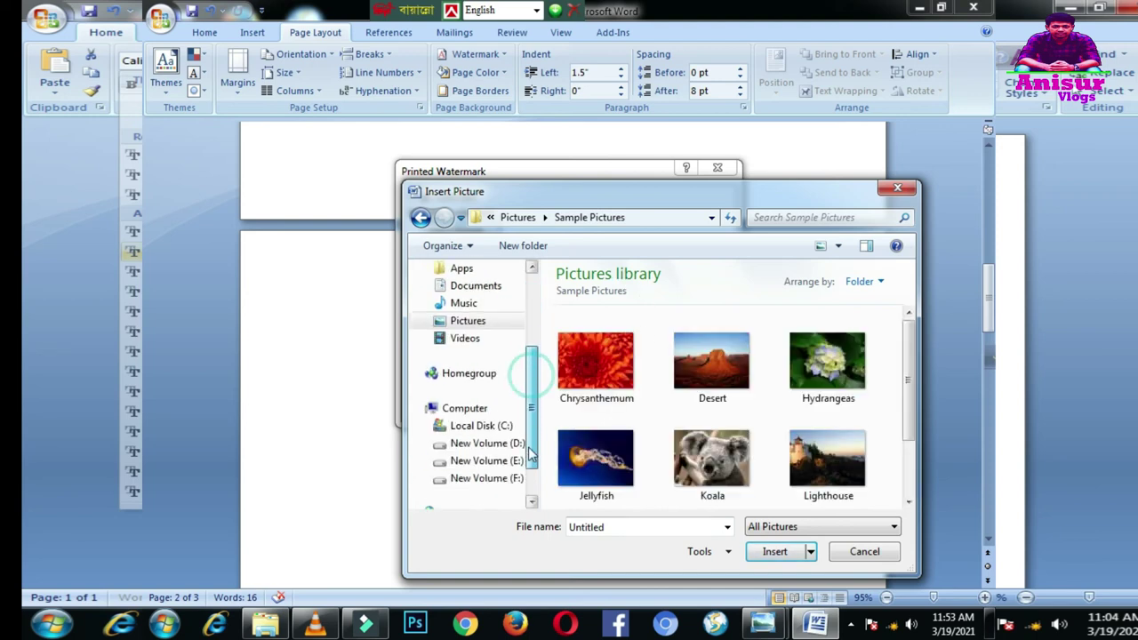
pyautogui.click(494, 480)
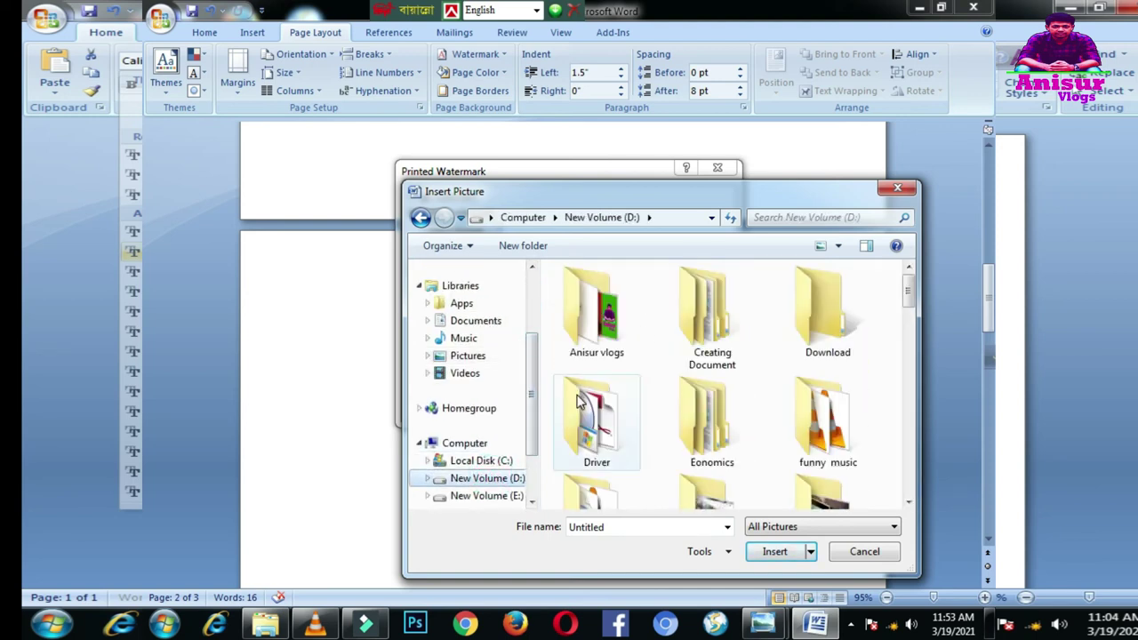
# Insert the anisur vlogs png image and apply it as the washed-out watermark
pyautogui.moveTo(908, 298)
pyautogui.mouseDown()
pyautogui.moveTo(907, 431)
pyautogui.moveTo(907, 373)
pyautogui.moveTo(903, 385)
pyautogui.mouseUp()
pyautogui.click(596, 365)
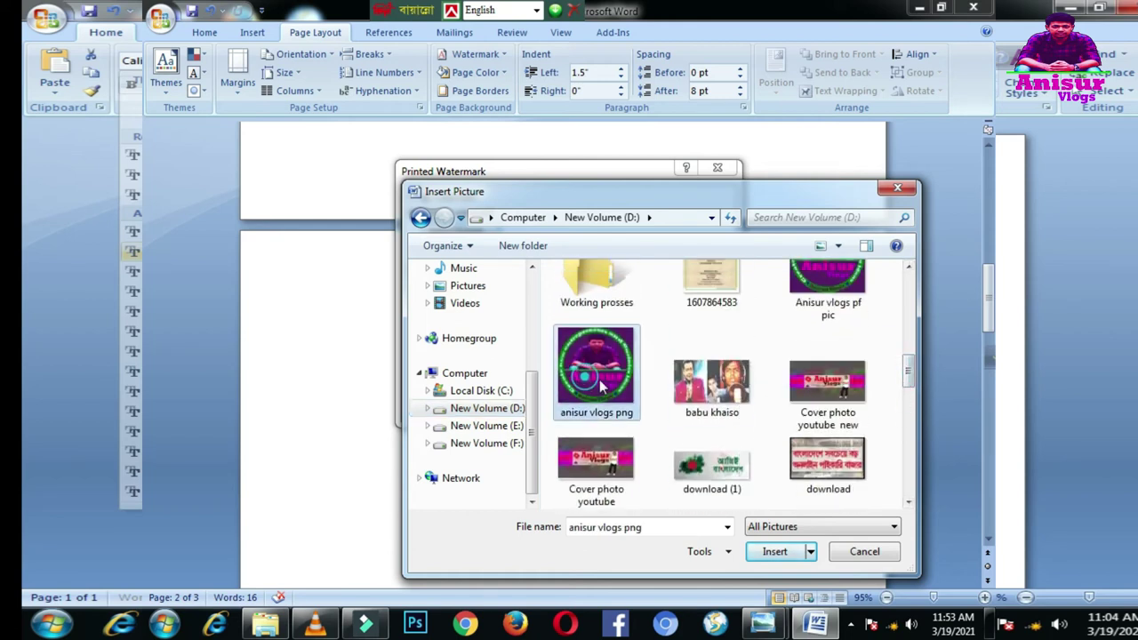
pyautogui.click(775, 551)
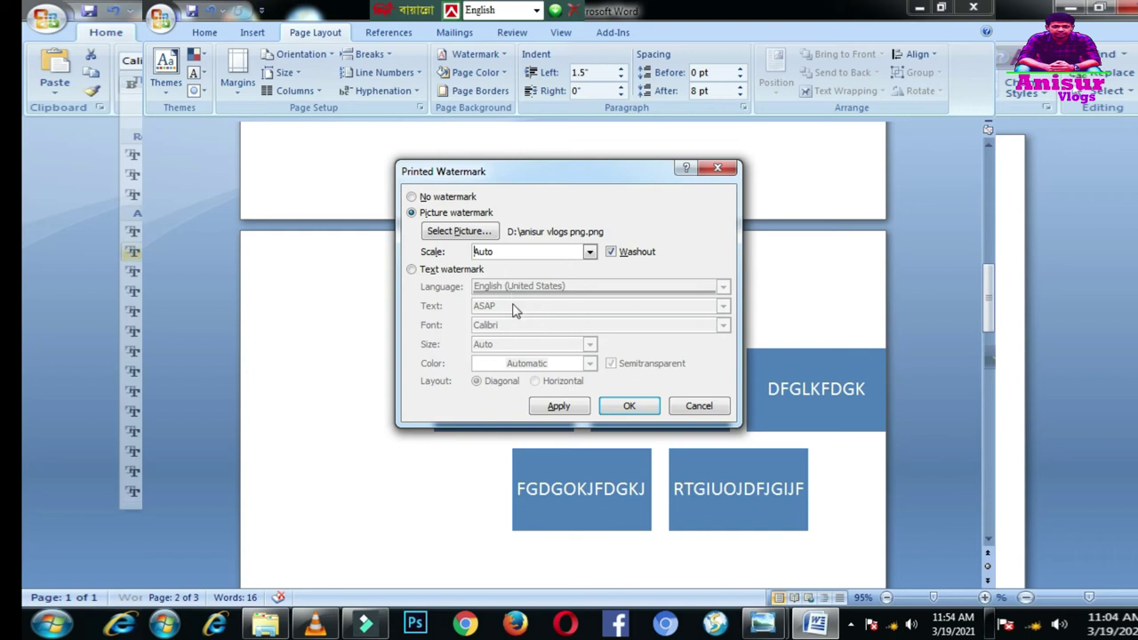
pyautogui.click(558, 407)
pyautogui.click(616, 410)
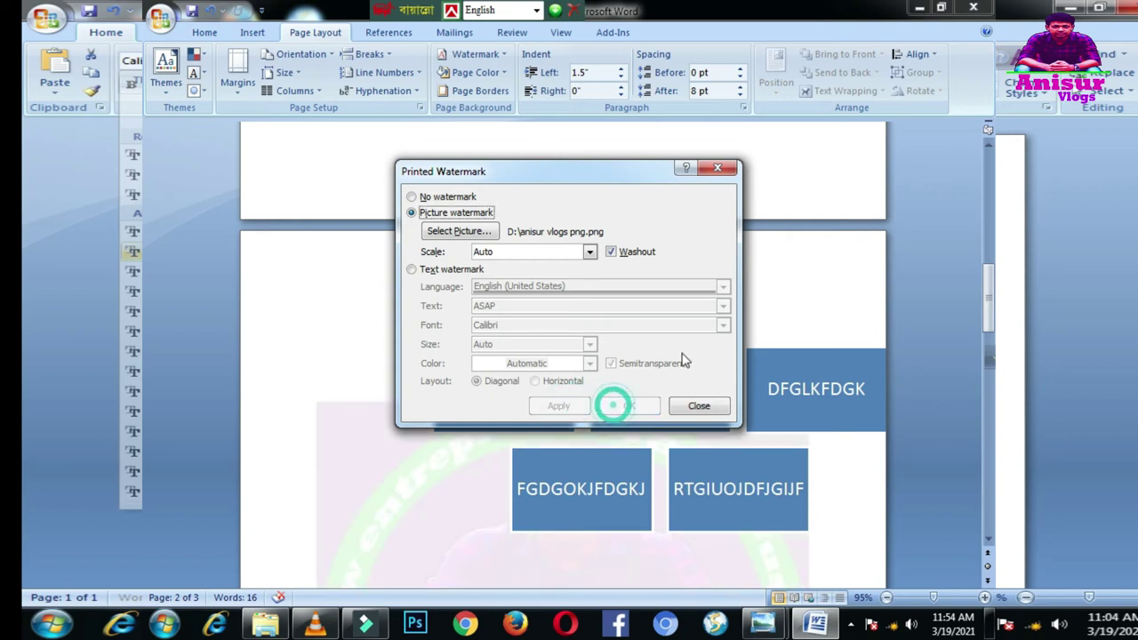
pyautogui.click(718, 168)
# On page 3, type the text 'Fgfgdfgkdfpkg;fgg f;dgkdmgfdg fkg;kfg'
pyautogui.scroll(-2, 592, 533)
pyautogui.scroll(-2, 592, 533)
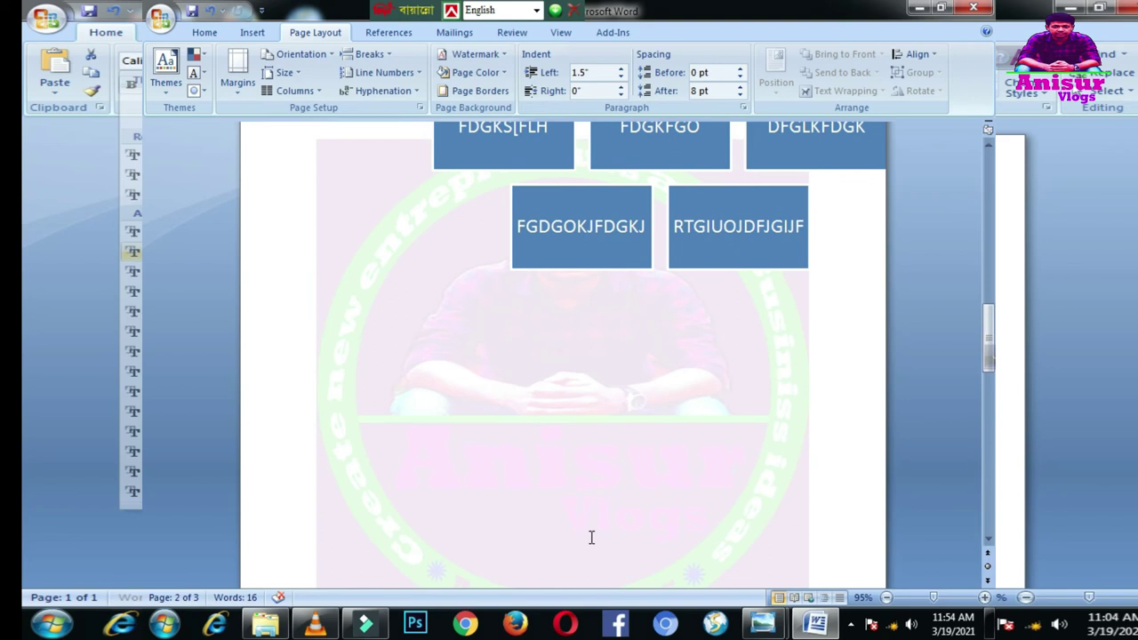
pyautogui.scroll(-5, 594, 542)
pyautogui.scroll(3, 592, 547)
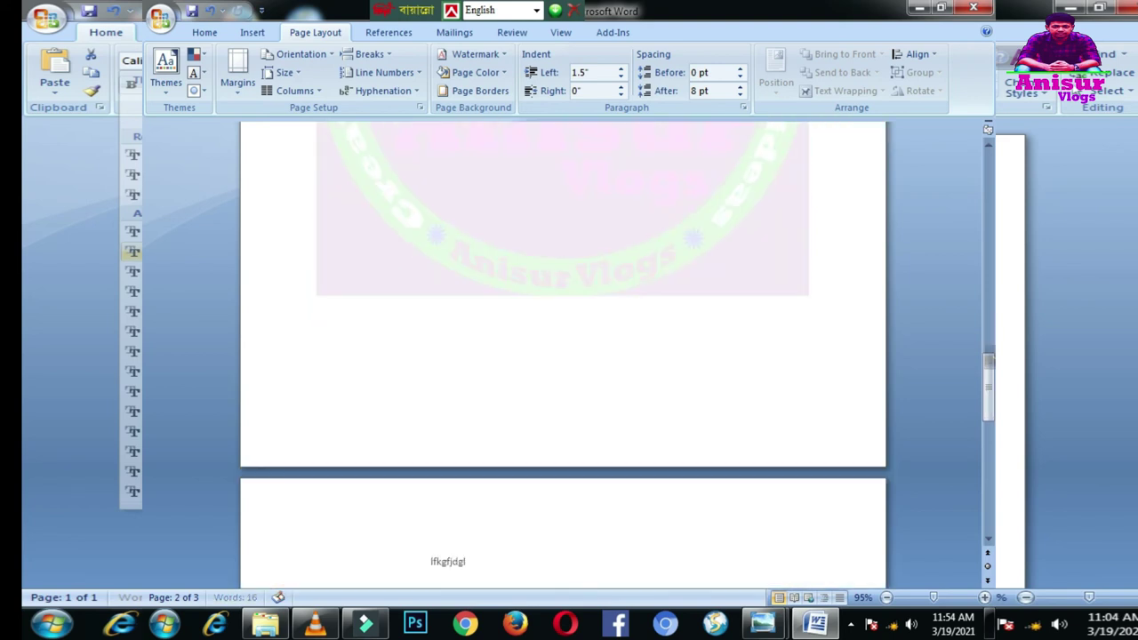
pyautogui.press('pagedown')
pyautogui.write('Fgfgdfgkdfpkg;fg')
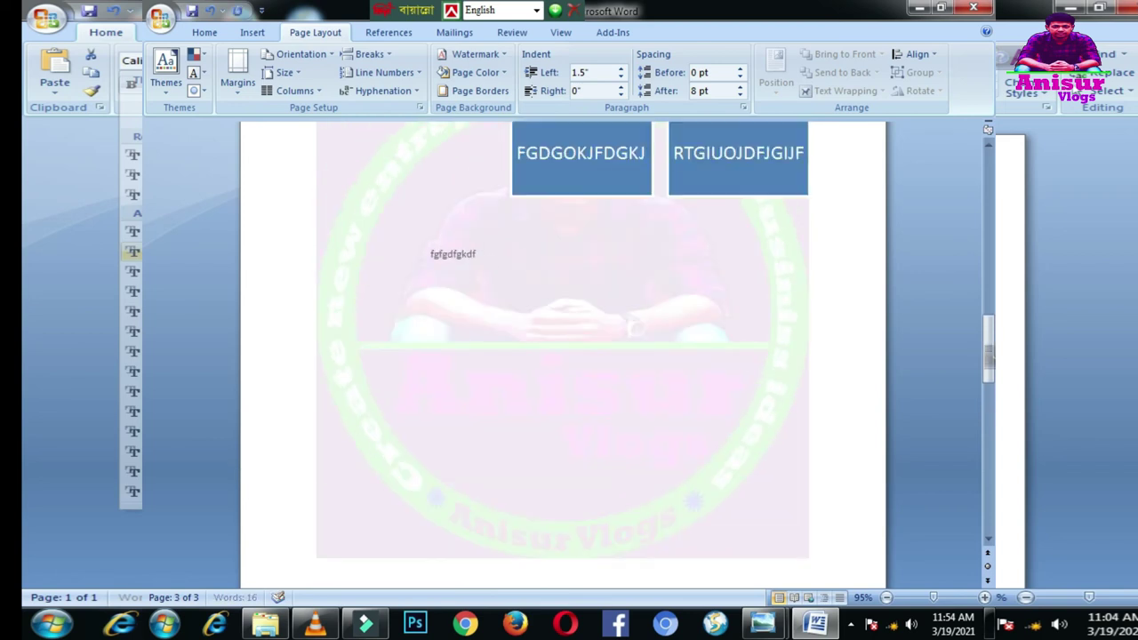
pyautogui.write('g f;dgkdmgfdg fkg;kfg')
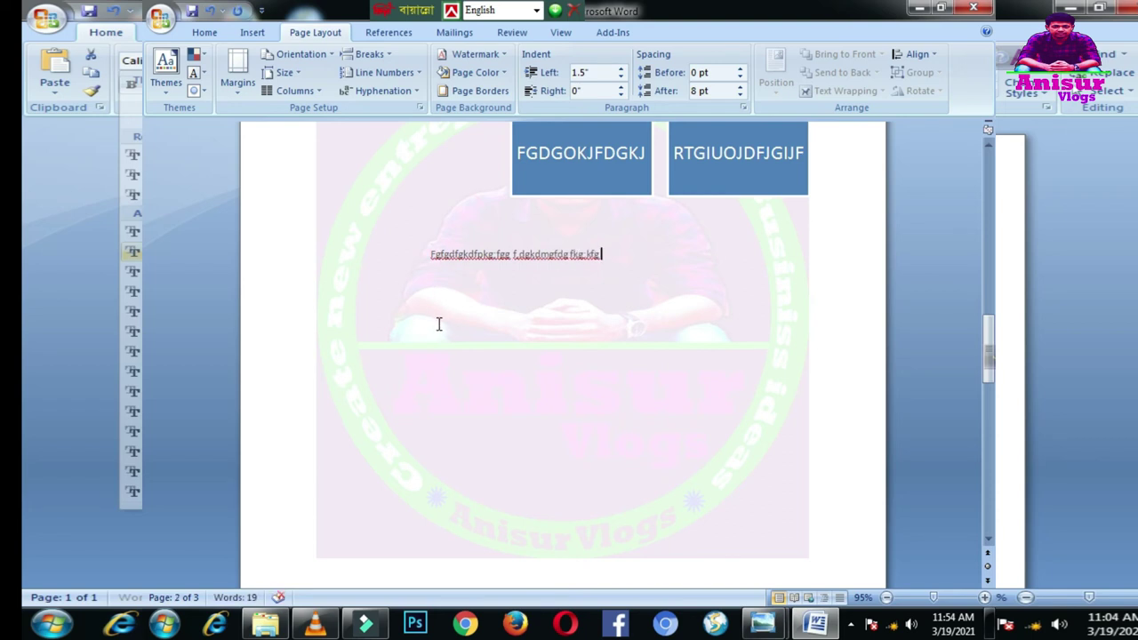
# Remove the picture watermark and open the Custom Watermark settings
pyautogui.click(474, 54)
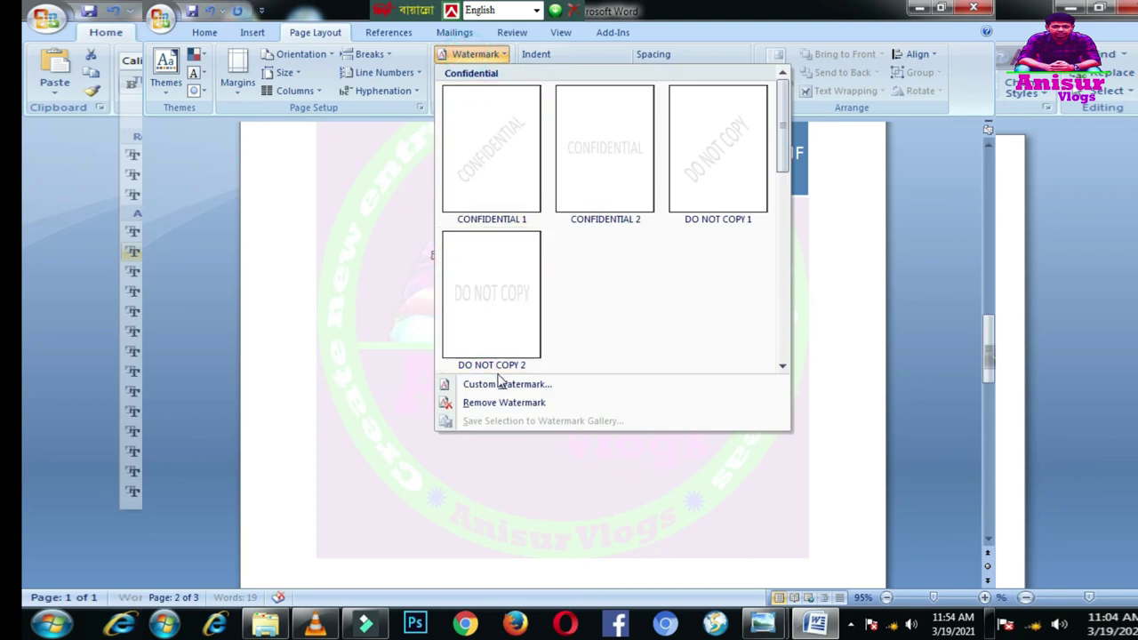
pyautogui.click(487, 407)
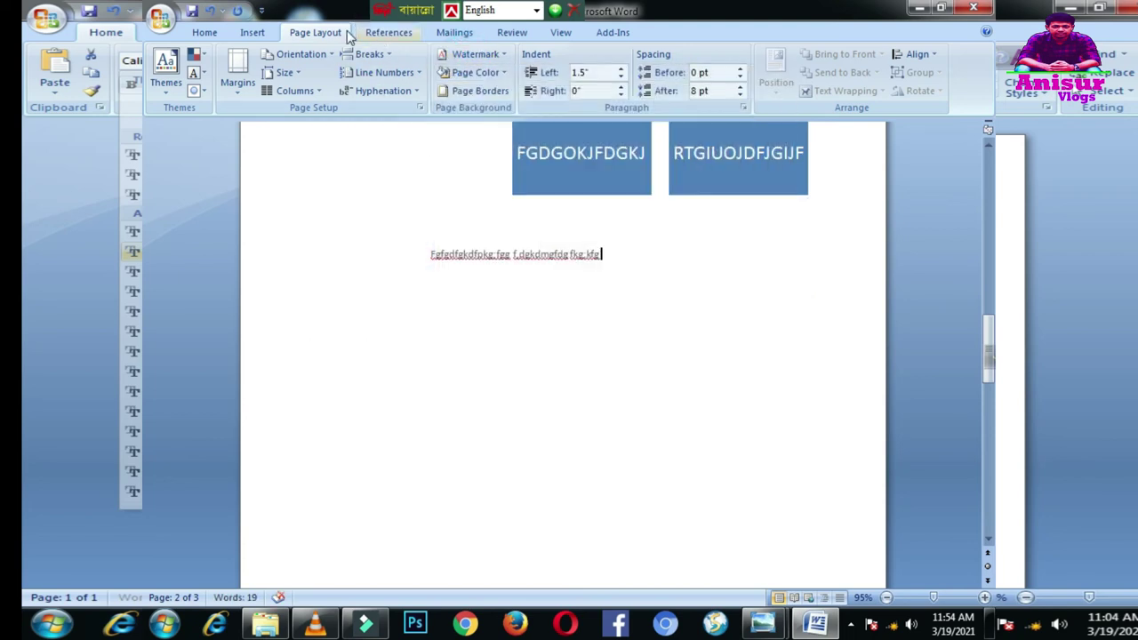
pyautogui.click(460, 56)
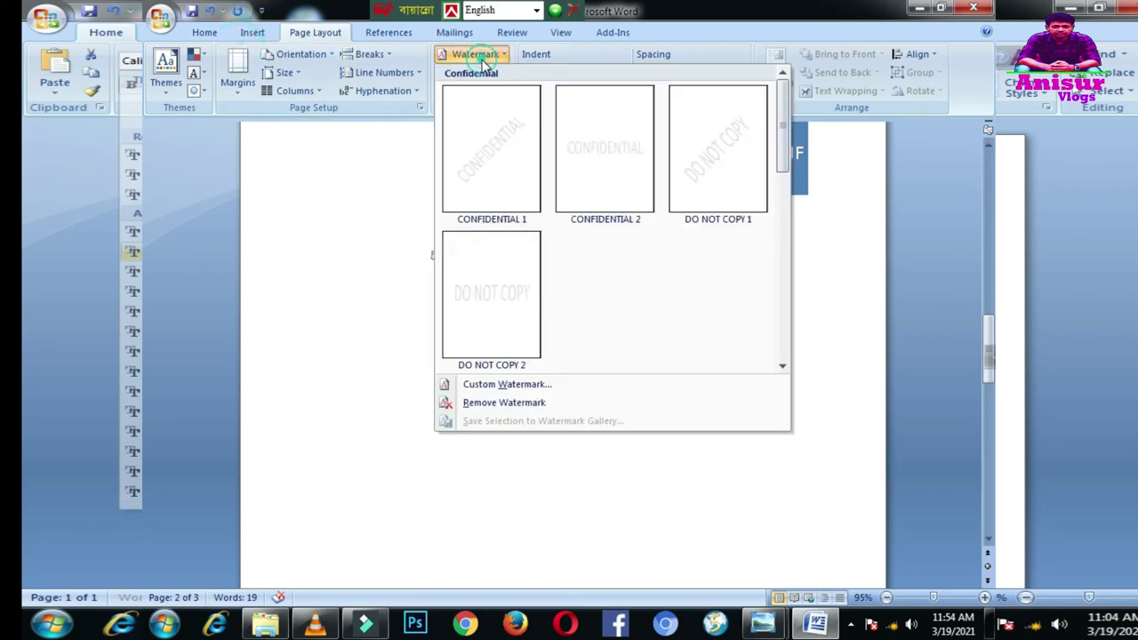
pyautogui.click(507, 387)
# Replace the ASAP text with the channel-name text watermark and apply it
pyautogui.moveTo(409, 270); pyautogui.dragTo(374, 346)
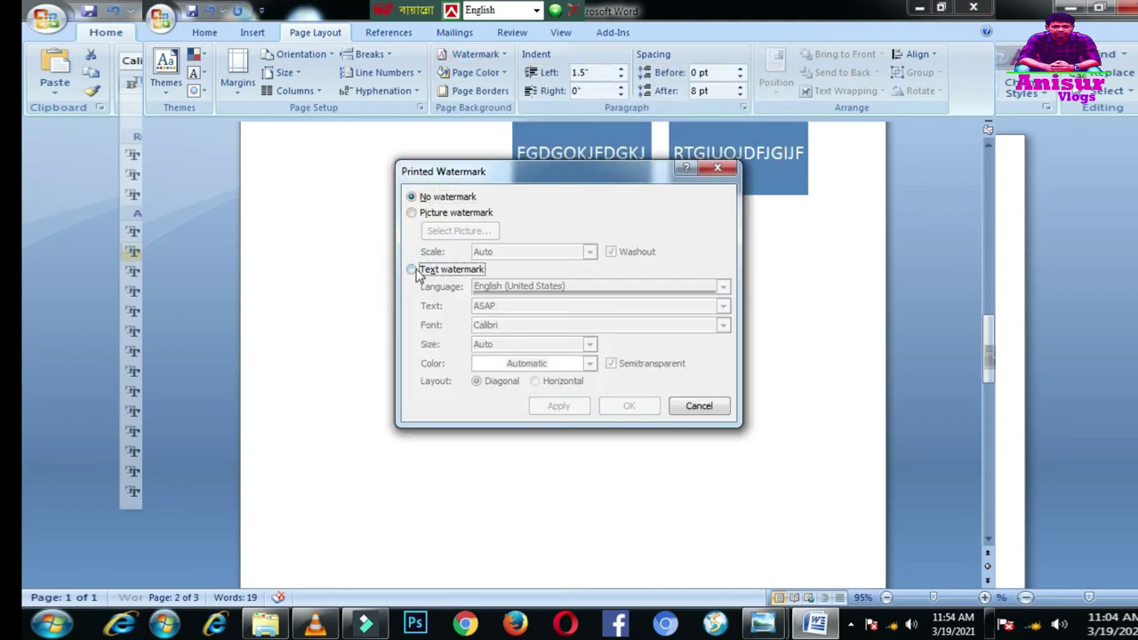
pyautogui.click(412, 269)
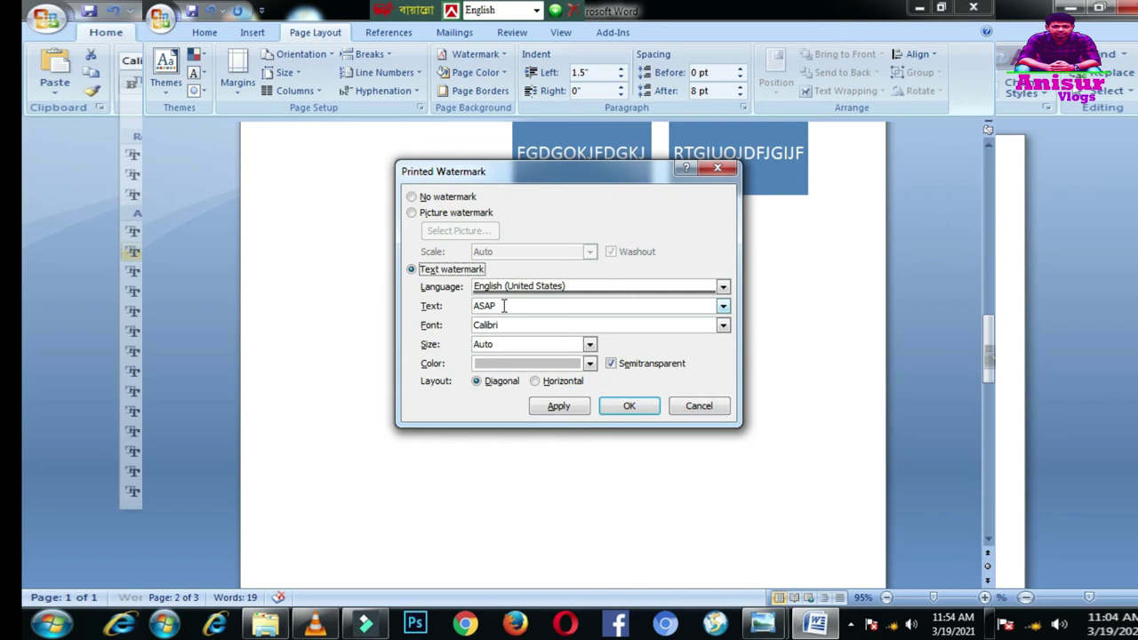
pyautogui.moveTo(503, 304); pyautogui.dragTo(466, 305)
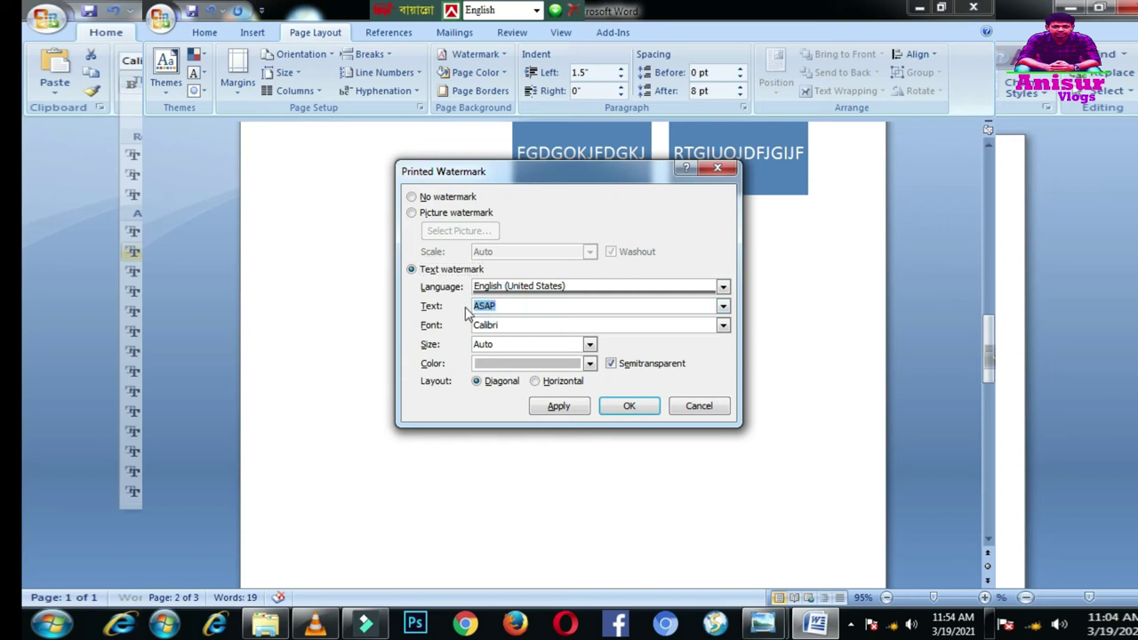
pyautogui.write('Anisur Vlogs')
pyautogui.click(553, 409)
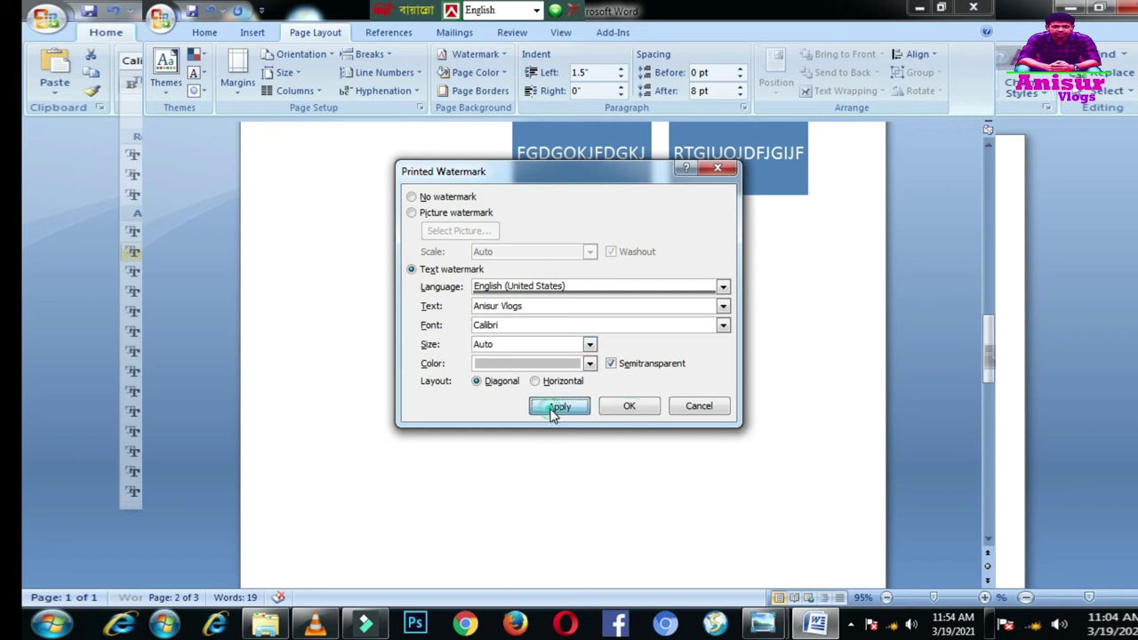
pyautogui.click(691, 409)
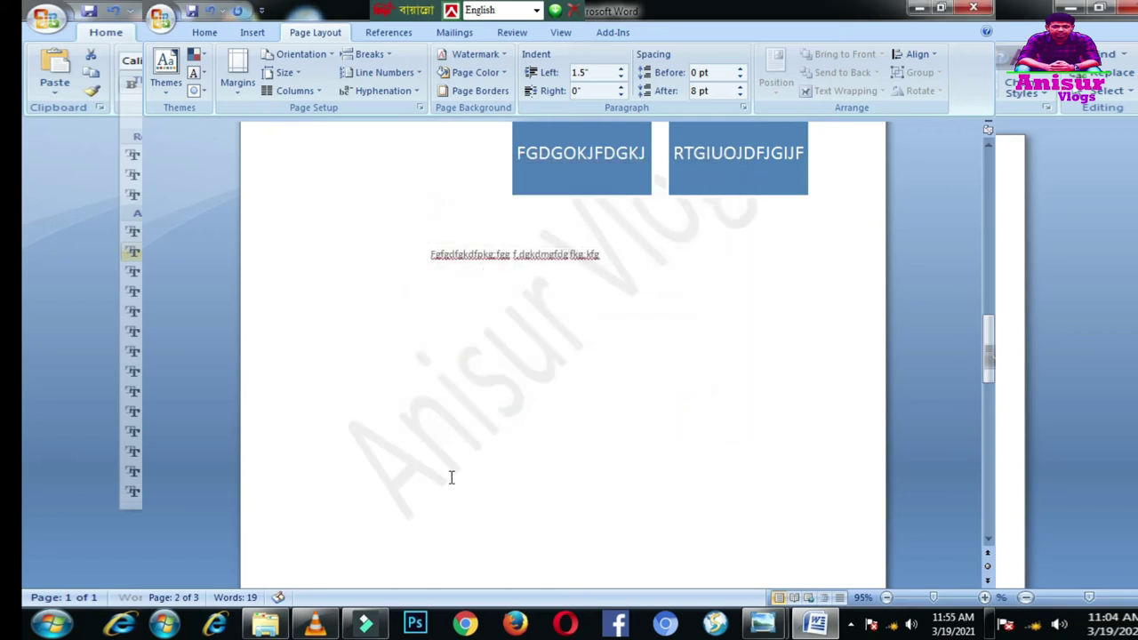
# Change the text watermark layout to Horizontal and apply it
pyautogui.scroll(3, 673, 365)
pyautogui.scroll(-2, 683, 365)
pyautogui.scroll(-2, 670, 380)
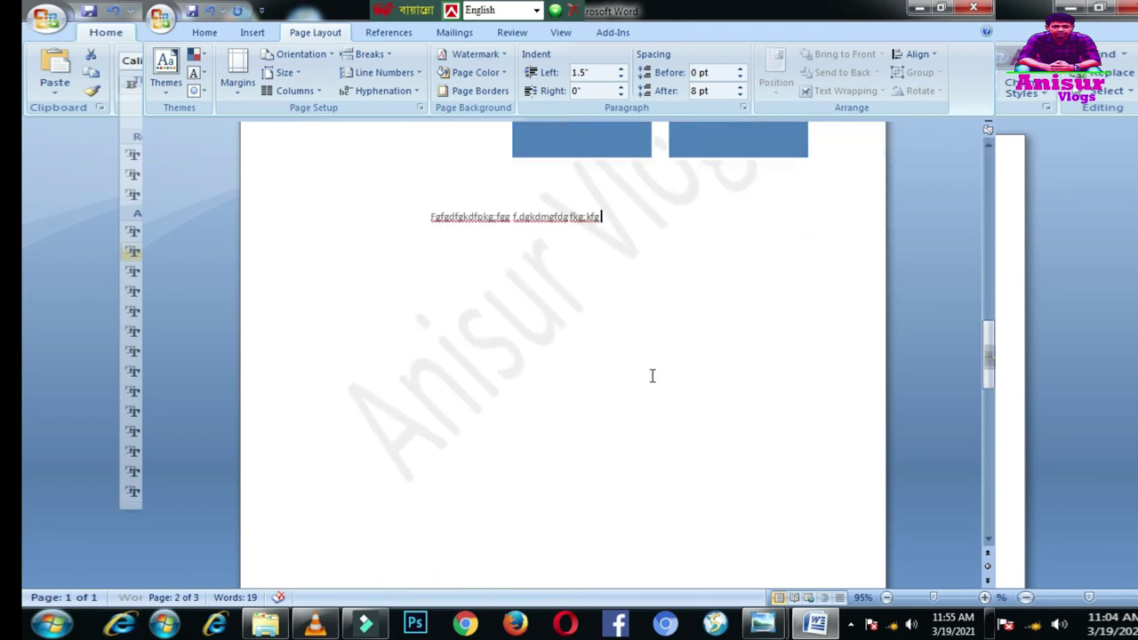
pyautogui.scroll(1, 652, 376)
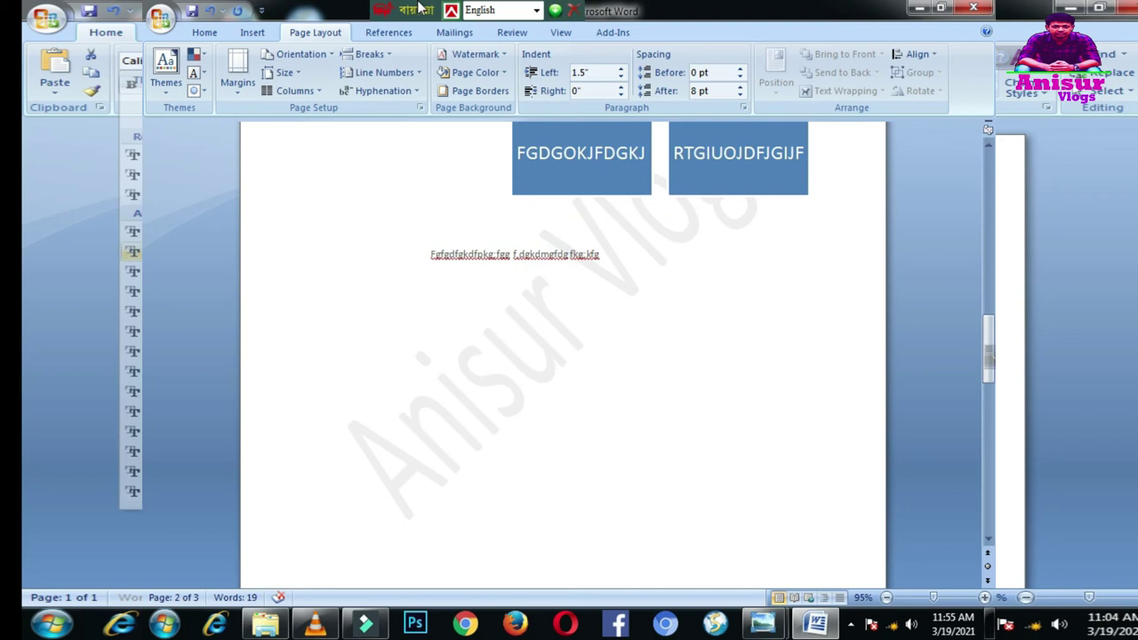
pyautogui.click(471, 54)
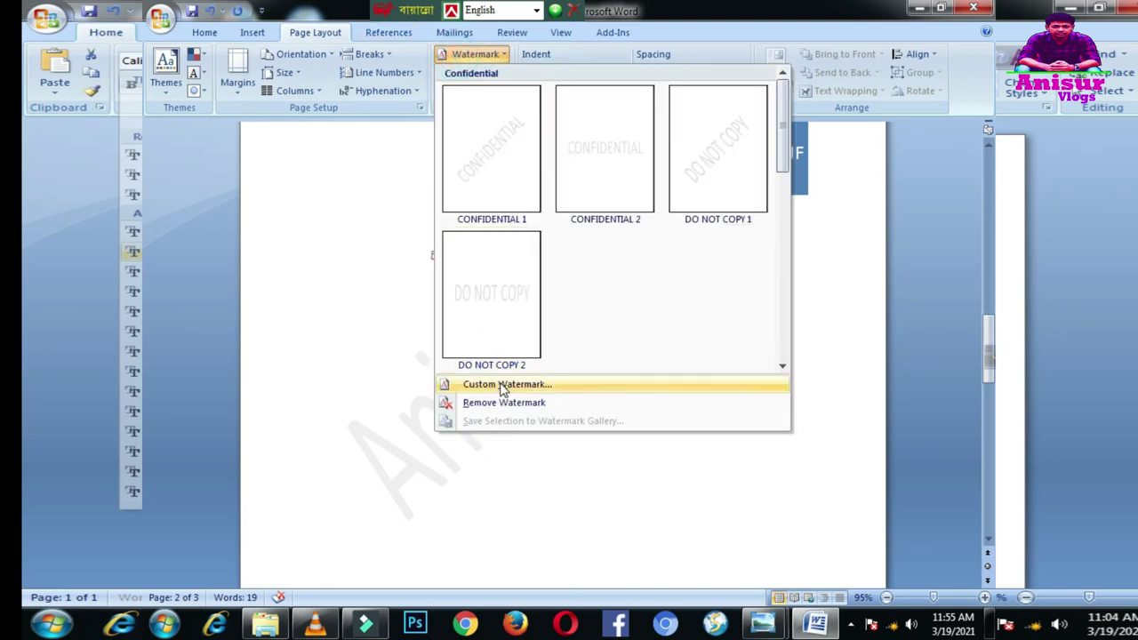
pyautogui.click(503, 384)
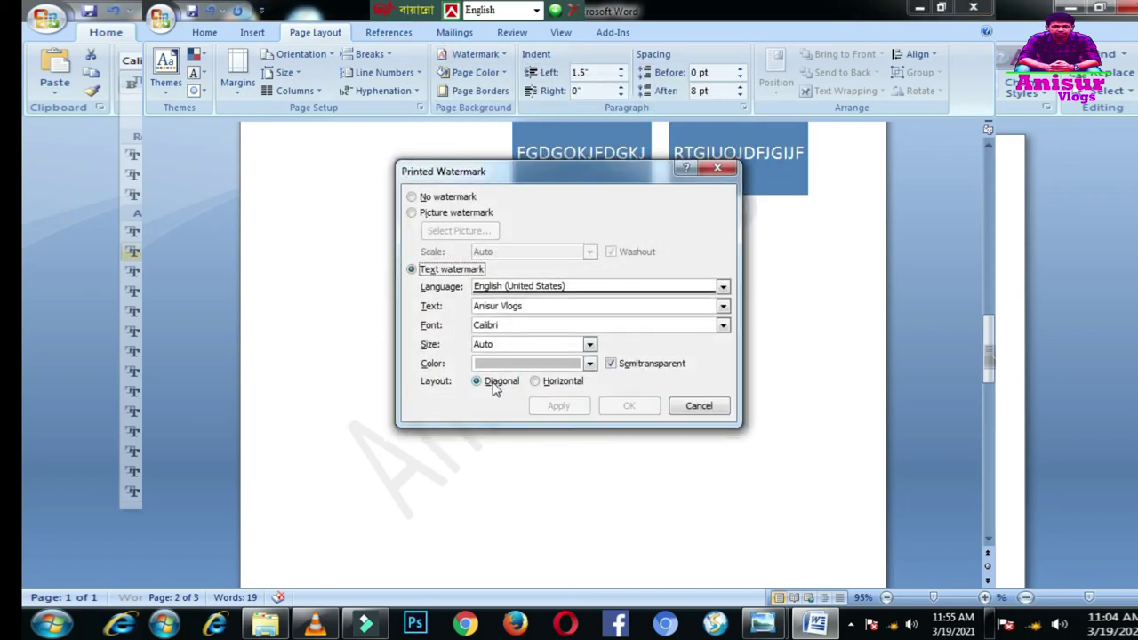
pyautogui.click(539, 382)
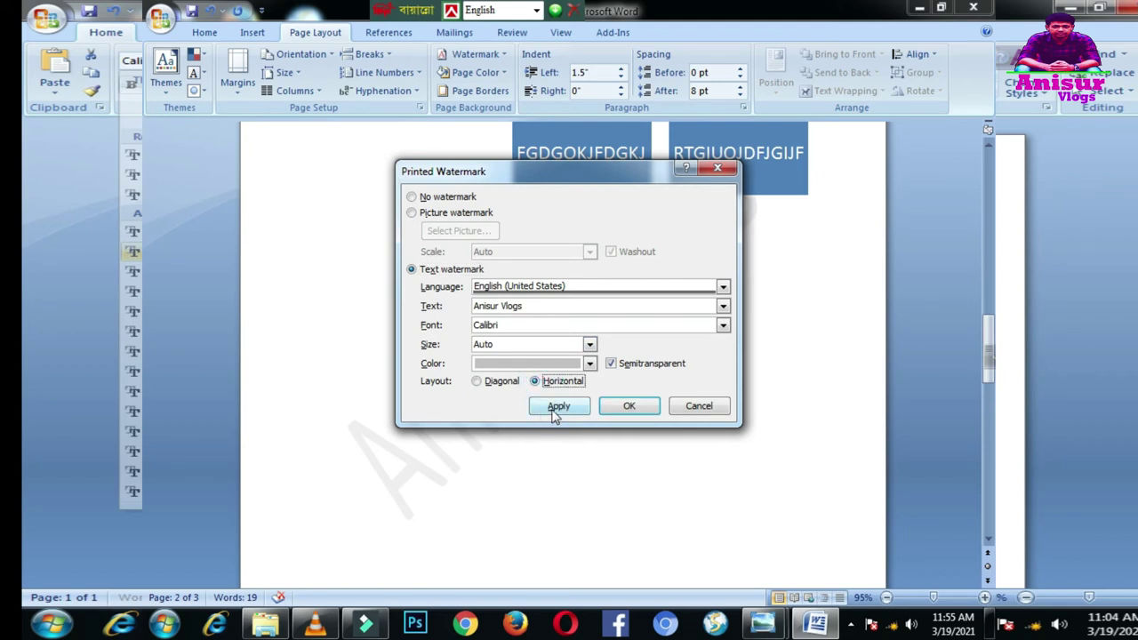
pyautogui.click(556, 407)
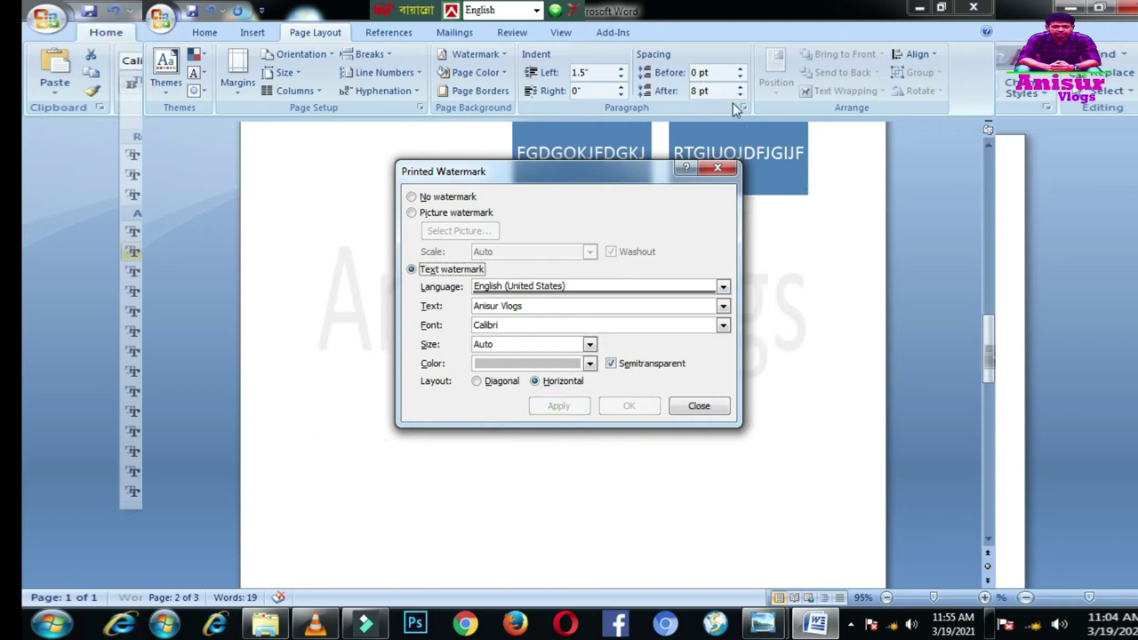
pyautogui.click(699, 407)
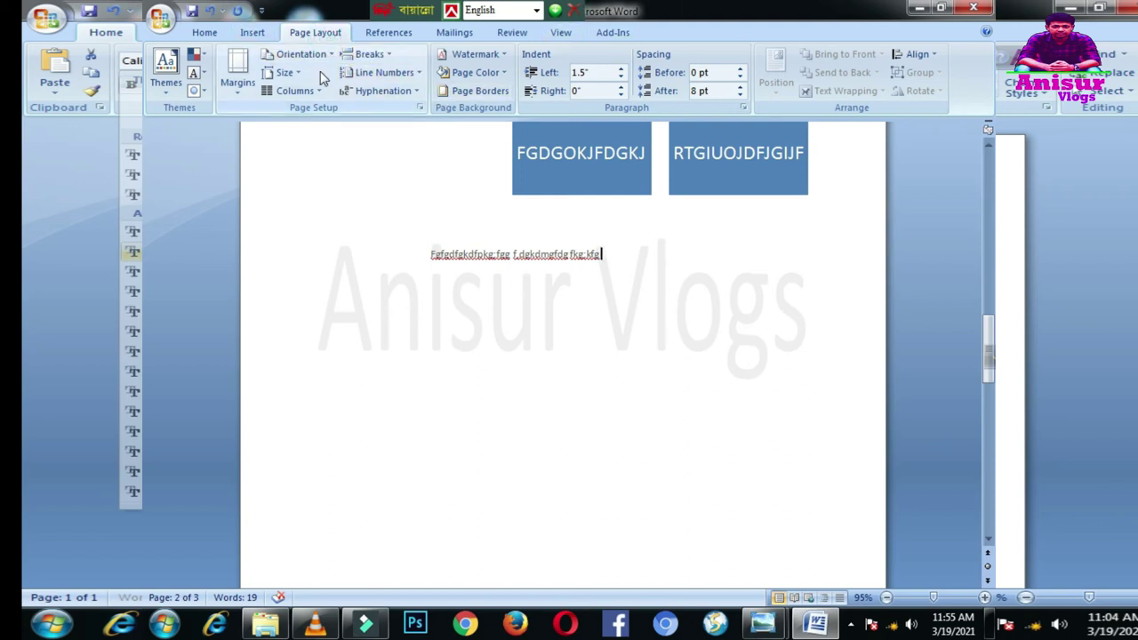
# Adjust the text line's left indent with the Paragraph spinners, settling at 1.2 inches
pyautogui.click(250, 33)
pyautogui.click(311, 33)
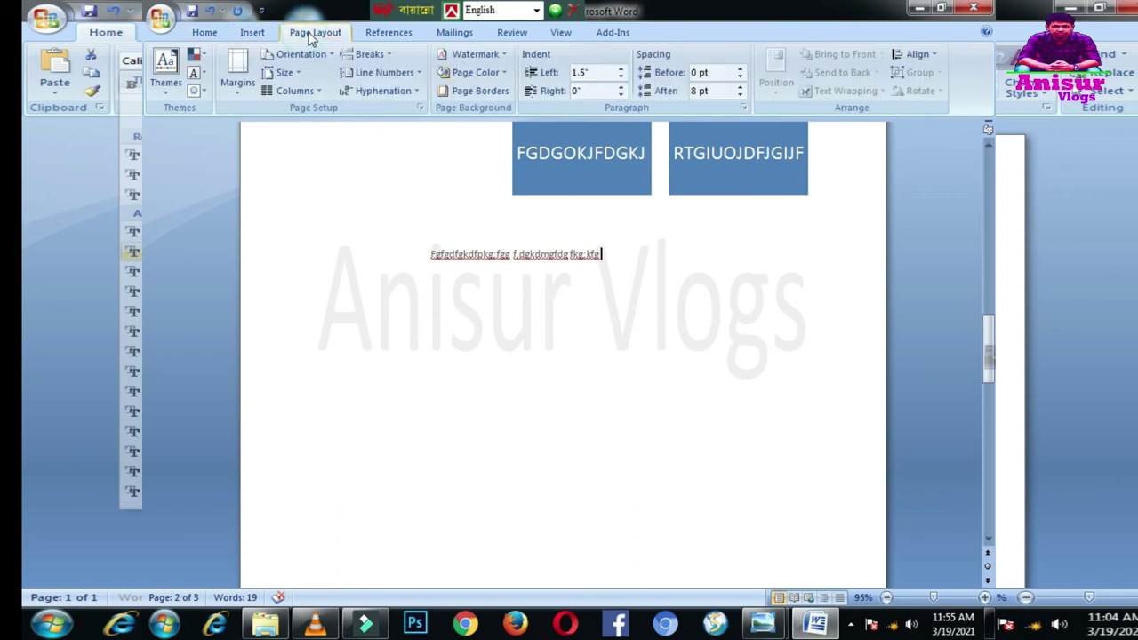
pyautogui.click(253, 33)
pyautogui.click(300, 32)
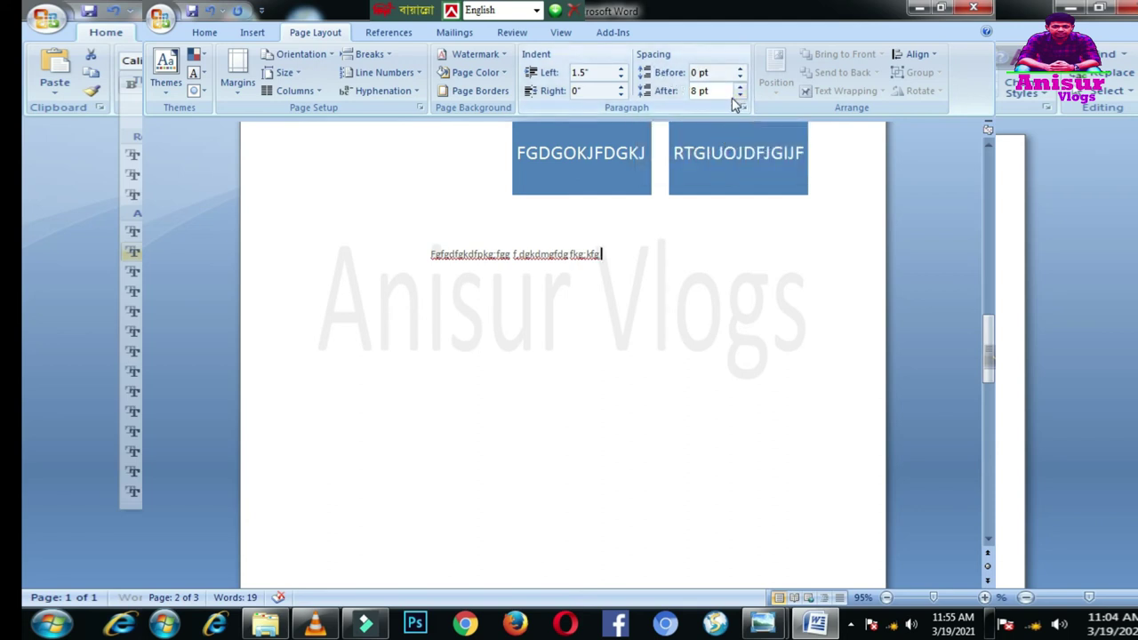
pyautogui.click(620, 77)
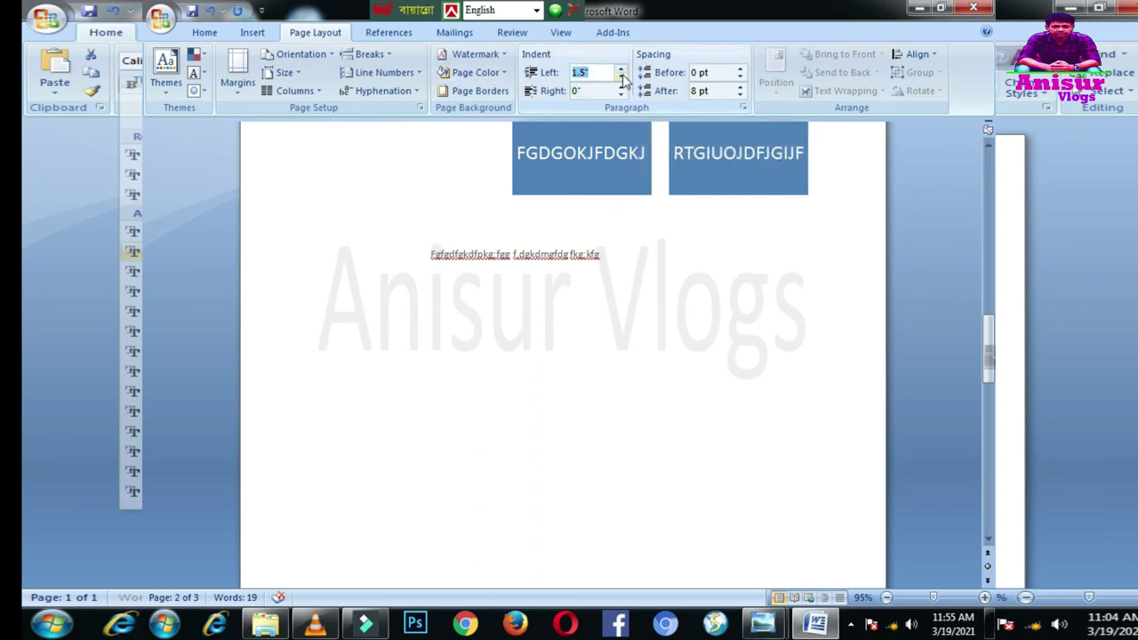
pyautogui.click(620, 76)
pyautogui.click(620, 77)
pyautogui.click(621, 77)
pyautogui.click(620, 76)
pyautogui.click(620, 76)
pyautogui.click(620, 76)
pyautogui.click(621, 70)
pyautogui.click(620, 69)
pyautogui.click(620, 69)
# Lower the right indent into negative values
pyautogui.click(620, 94)
pyautogui.click(620, 94)
pyautogui.click(620, 94)
pyautogui.click(621, 94)
pyautogui.doubleClick(620, 94)
pyautogui.doubleClick(621, 95)
pyautogui.doubleClick(620, 94)
# Raise the paragraph's Spacing After to 24 pt
pyautogui.moveTo(595, 256); pyautogui.dragTo(187, 220)
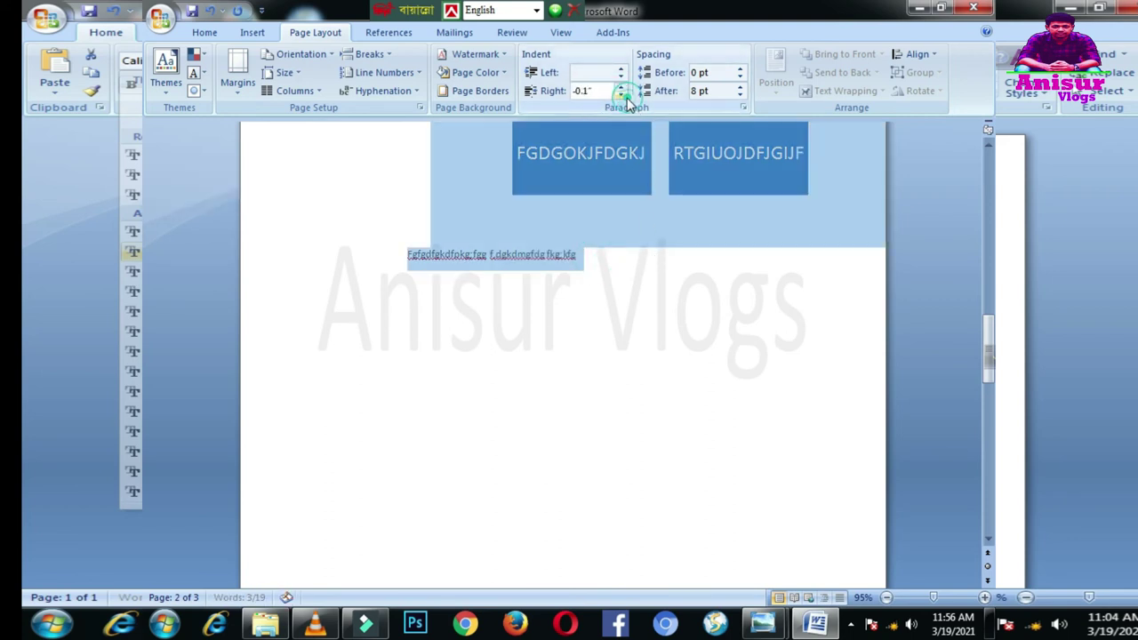
pyautogui.click(609, 272)
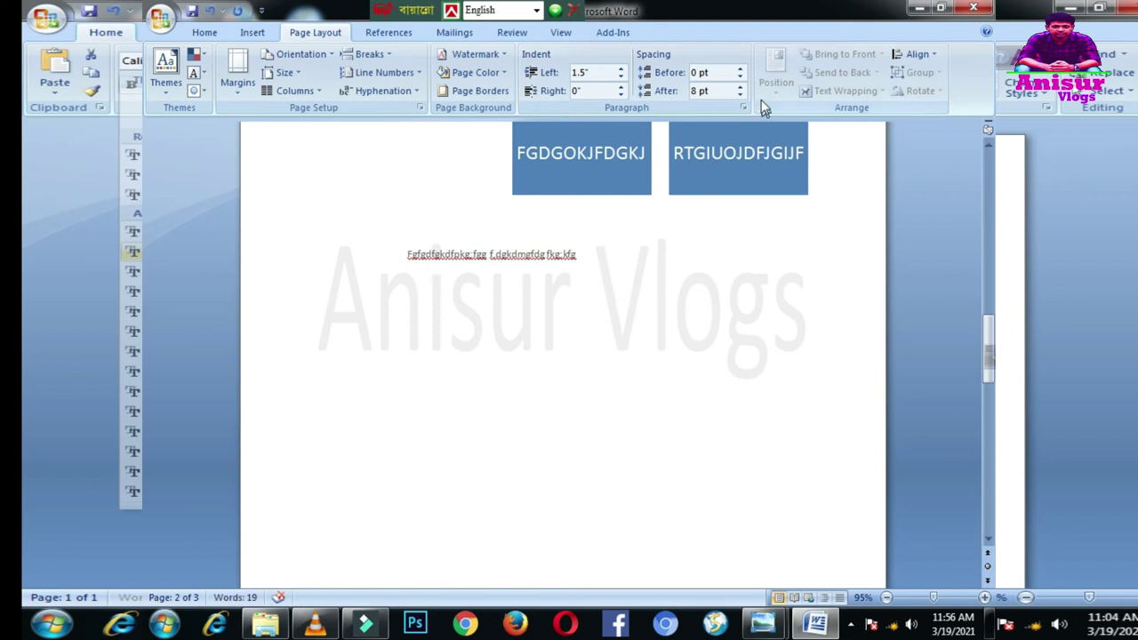
pyautogui.click(740, 86)
pyautogui.click(739, 86)
pyautogui.click(740, 86)
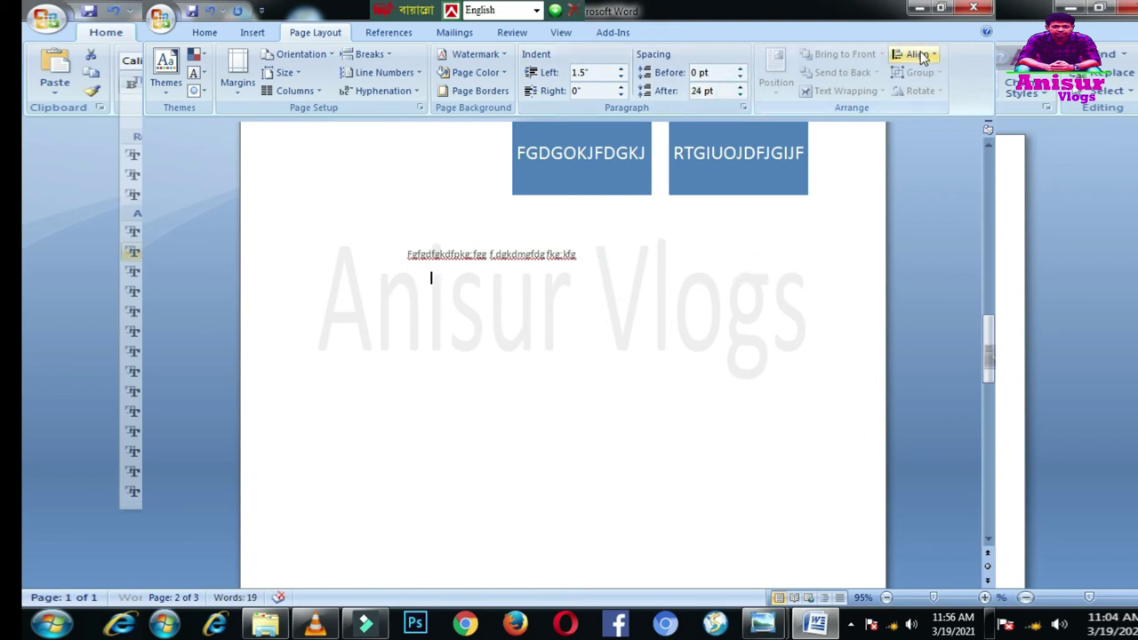
# Select the line of text and view the Align options without choosing one
pyautogui.moveTo(377, 258); pyautogui.dragTo(668, 264)
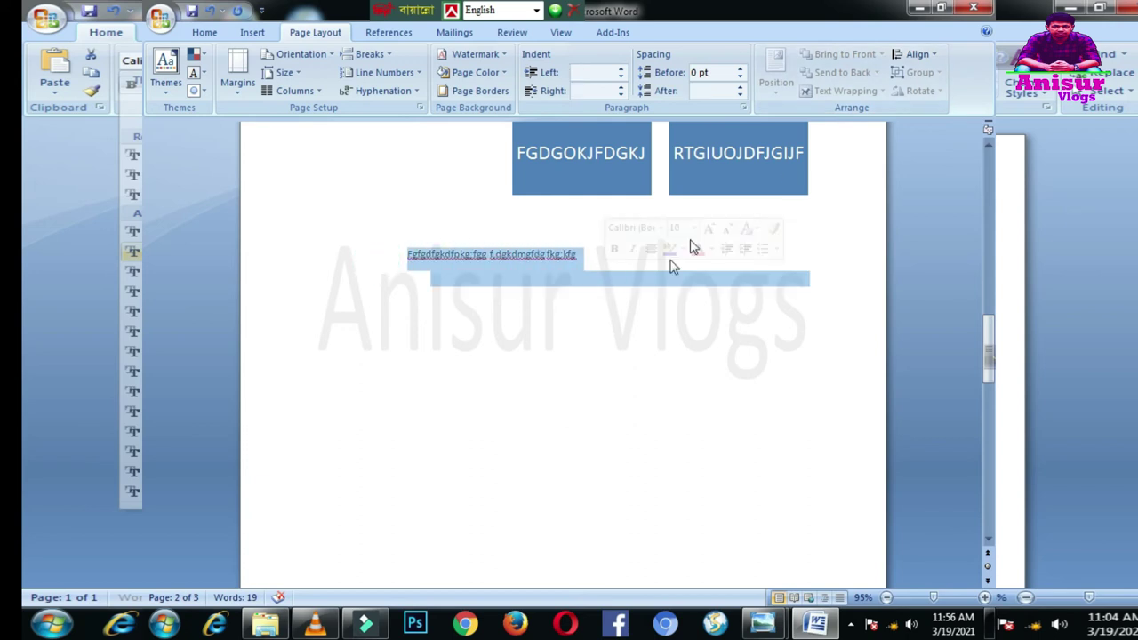
pyautogui.click(922, 55)
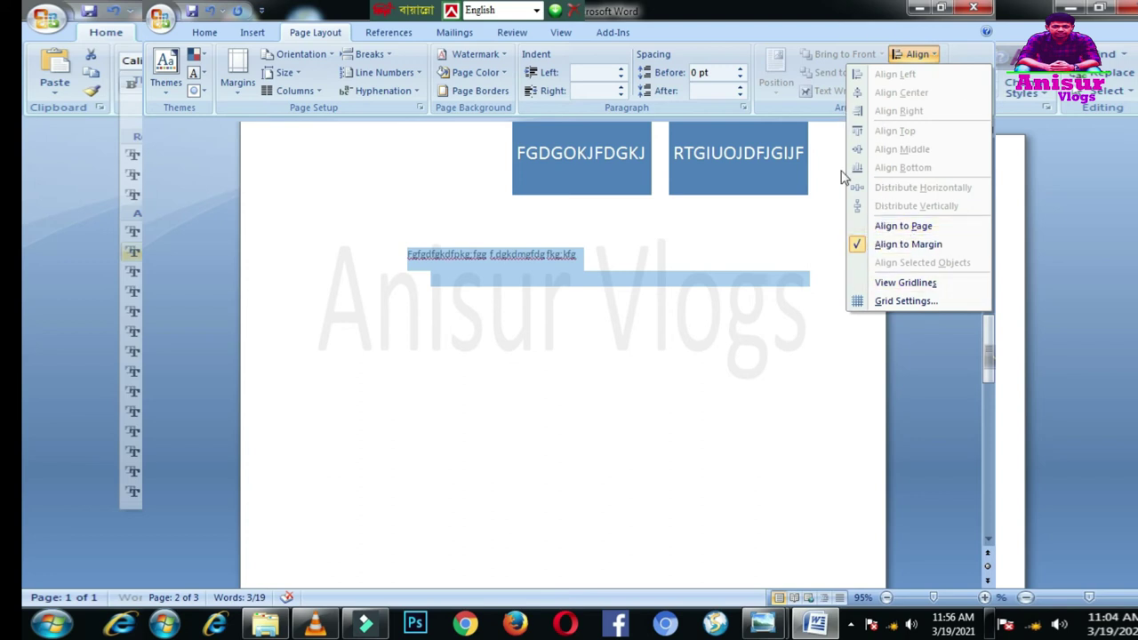
pyautogui.click(541, 369)
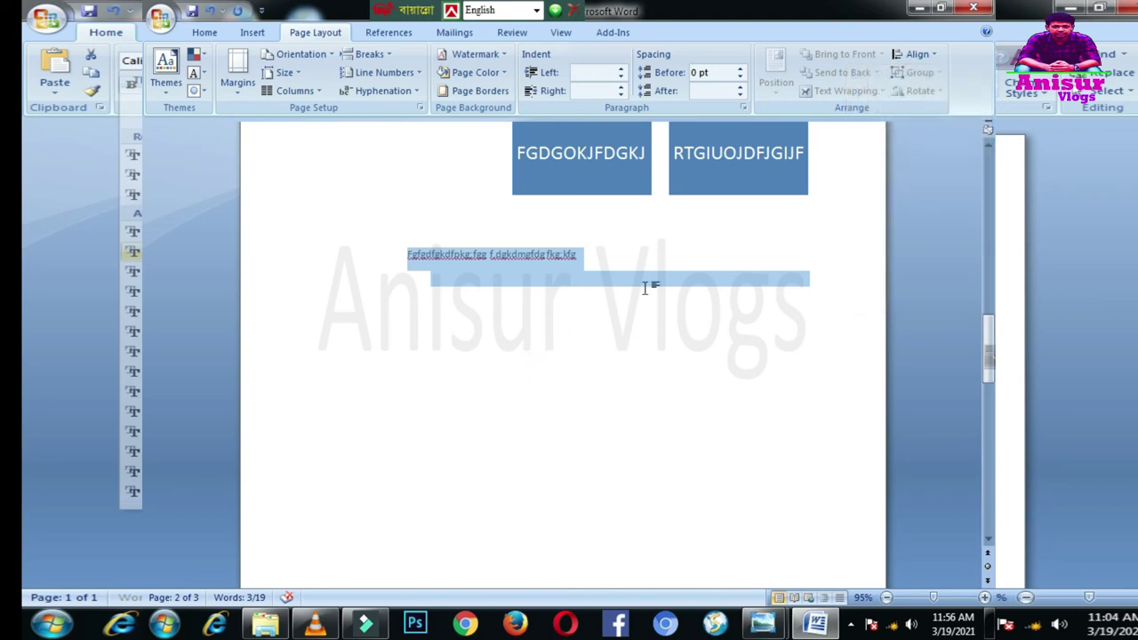
pyautogui.click(253, 32)
pyautogui.click(307, 32)
# Browse the built-in table of contents styles without inserting one
pyautogui.click(380, 36)
pyautogui.moveTo(260, 125)
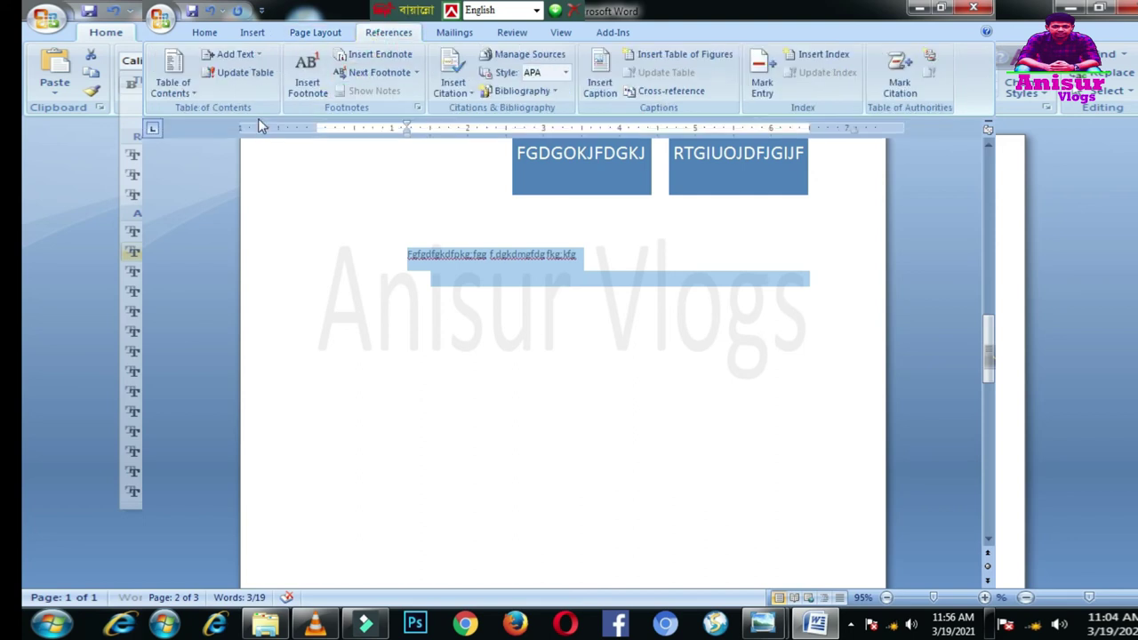
pyautogui.click(182, 83)
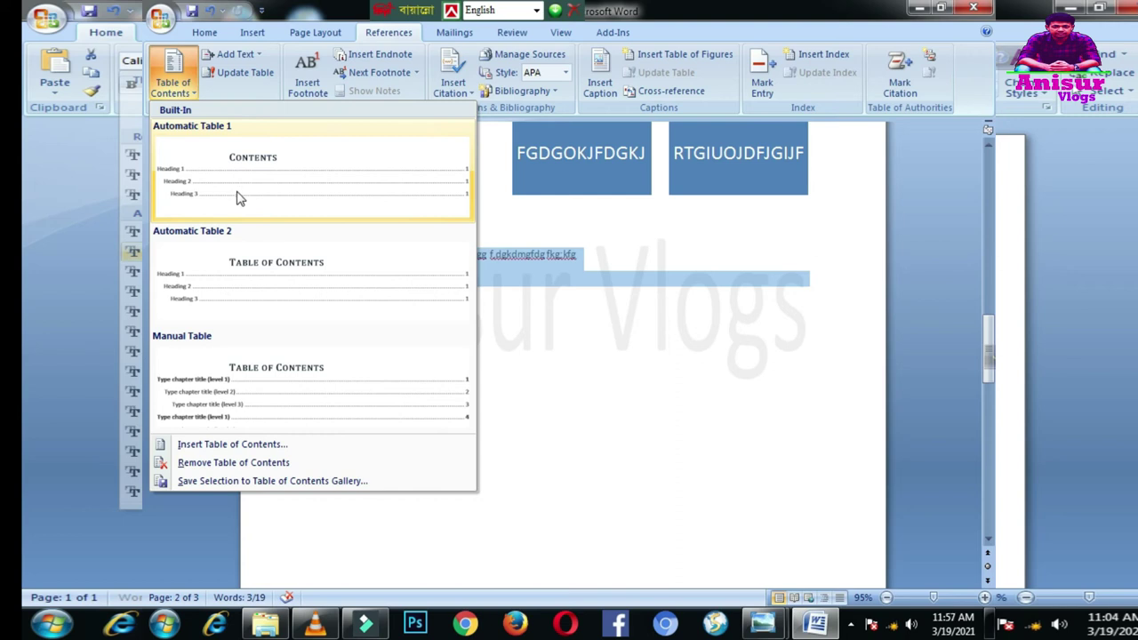
pyautogui.click(602, 371)
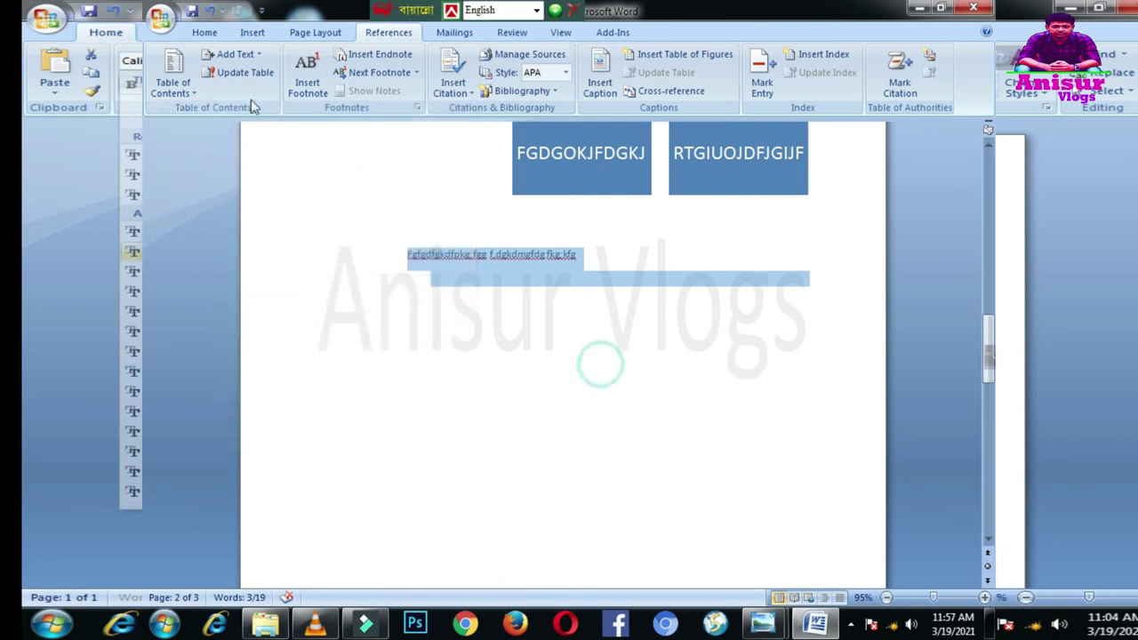
# Mark the text as a Level 1 TOC entry and insert FGHGFJHG;'L'JLJL'LJYGUUYUJ into it
pyautogui.click(225, 55)
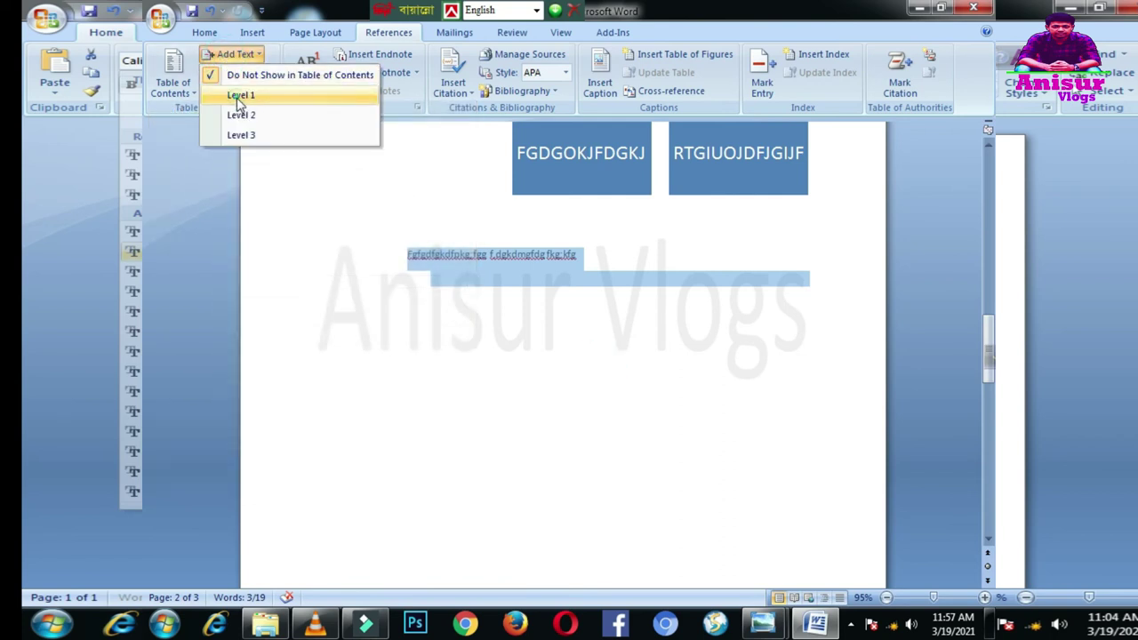
pyautogui.click(239, 94)
pyautogui.click(508, 278)
pyautogui.write("FGHGFJHG;'L'JLJL'LJ")
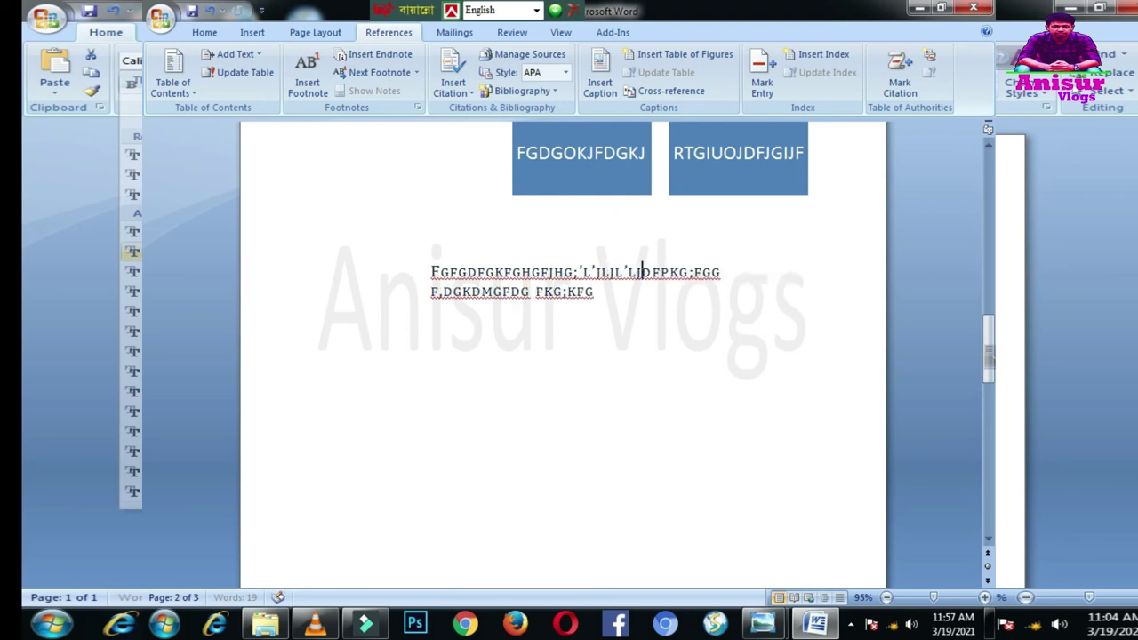
pyautogui.write('YGUUYUJ')
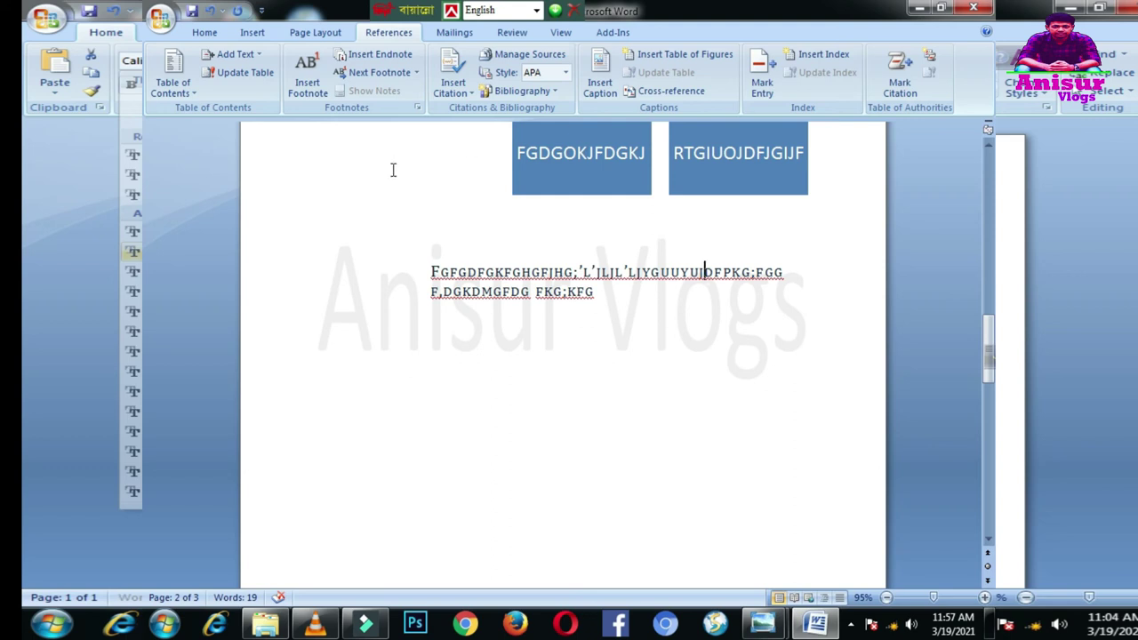
# Select the whole Level 1 heading paragraph
pyautogui.click(596, 340)
pyautogui.click(592, 270)
pyautogui.click(536, 277)
pyautogui.doubleClick(369, 264)
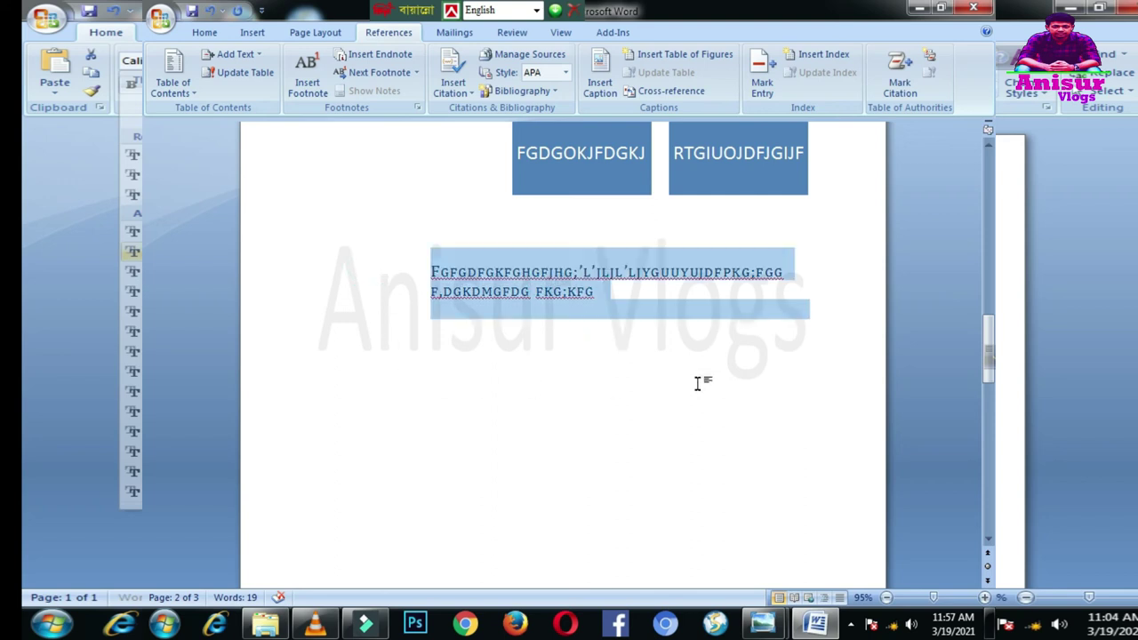
pyautogui.click(445, 34)
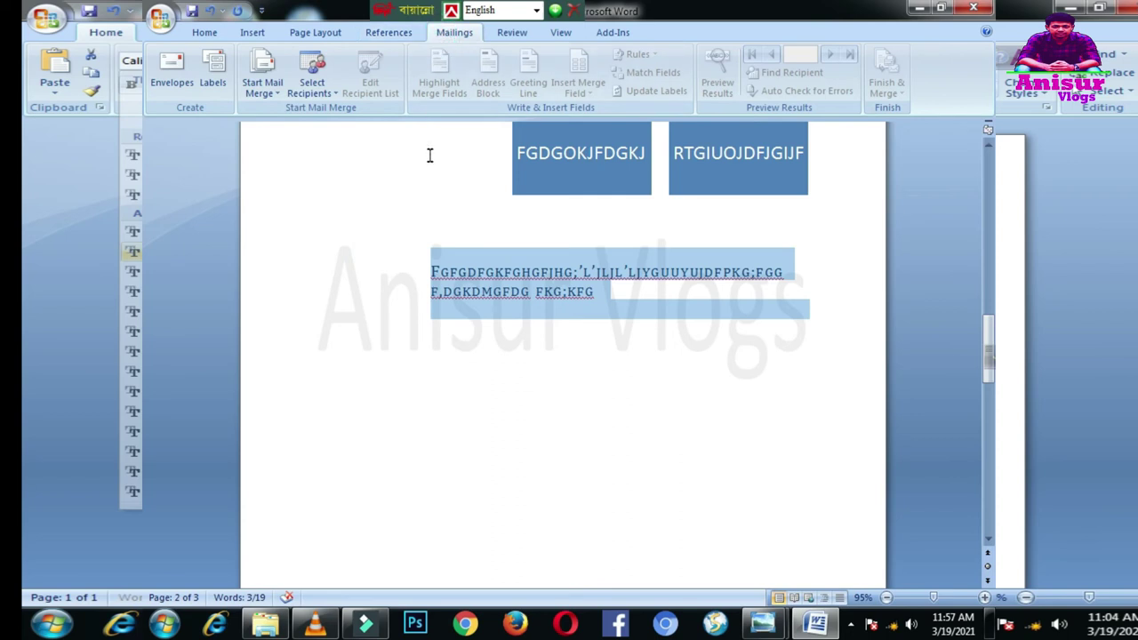
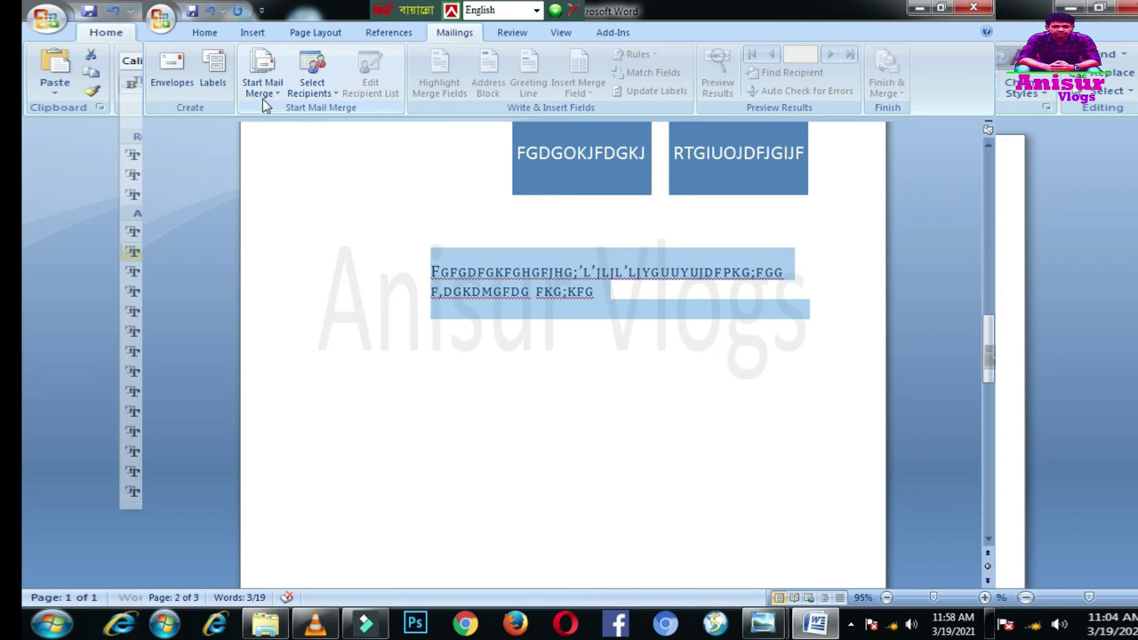
# Run Spelling & Grammar on the nonsense paragraph, then close it without accepting any changes
pyautogui.click(512, 32)
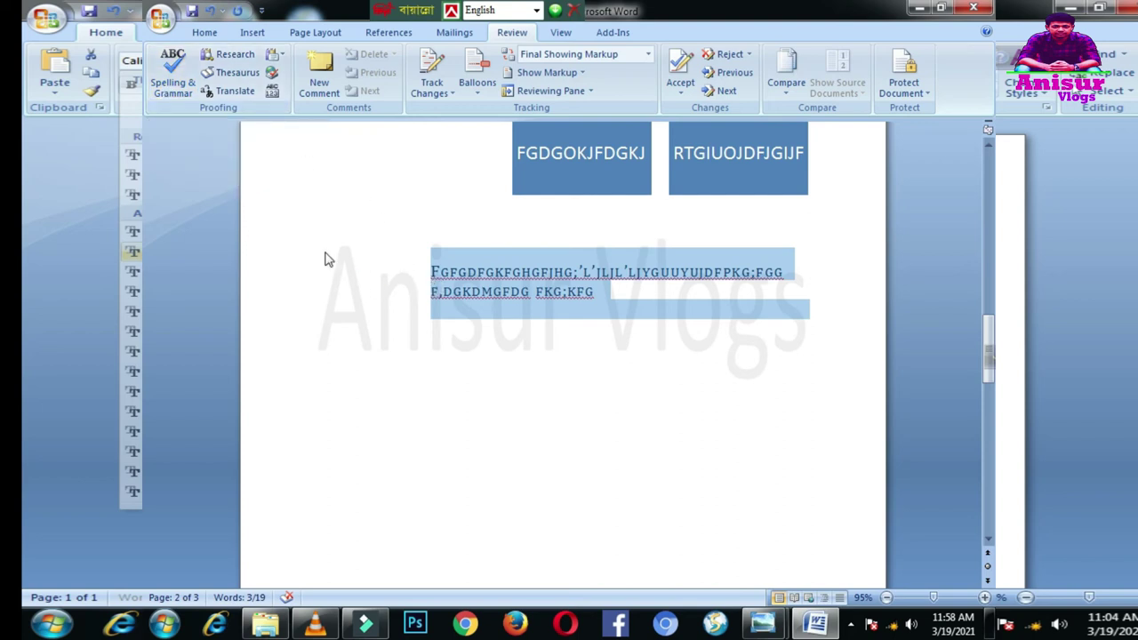
pyautogui.click(162, 89)
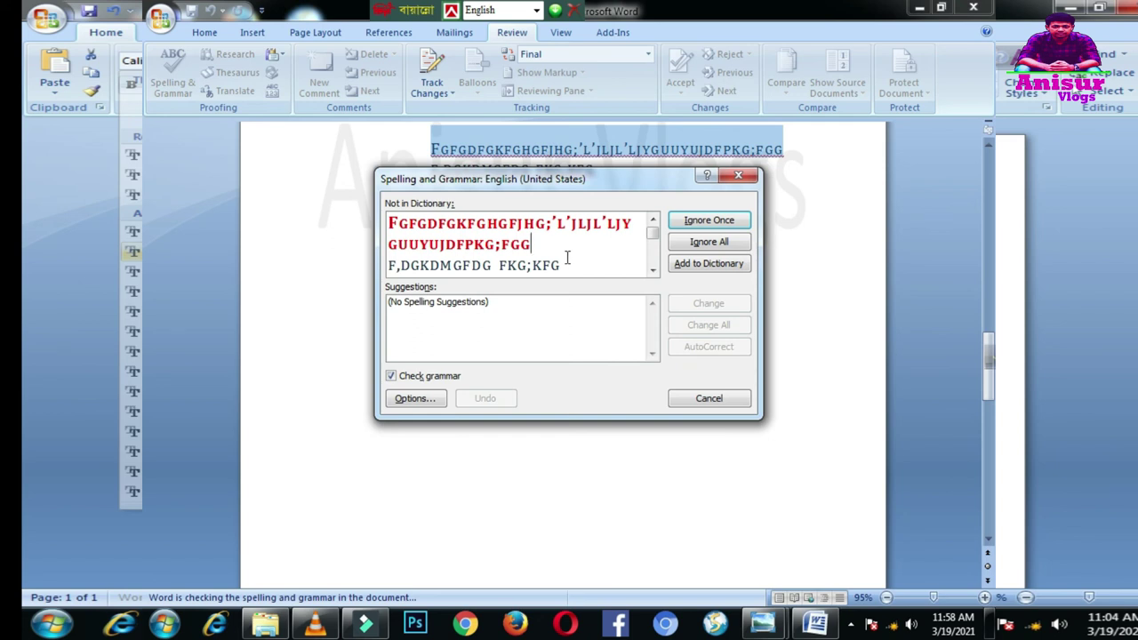
pyautogui.moveTo(566, 264)
pyautogui.mouseDown()
pyautogui.moveTo(548, 265)
pyautogui.moveTo(552, 224)
pyautogui.mouseUp()
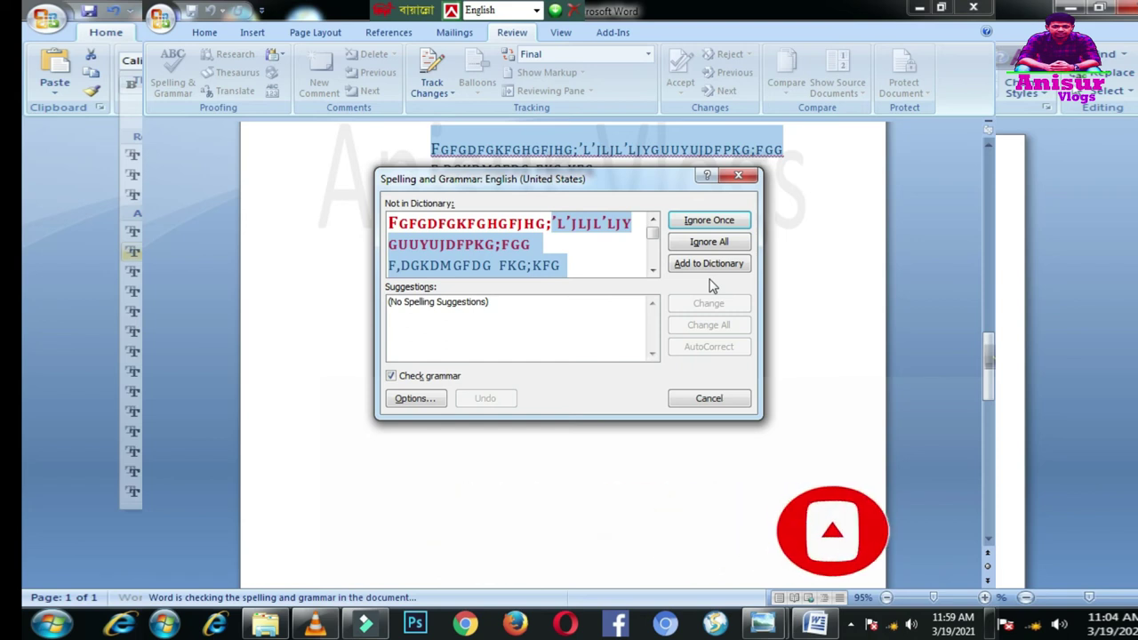
pyautogui.click(562, 264)
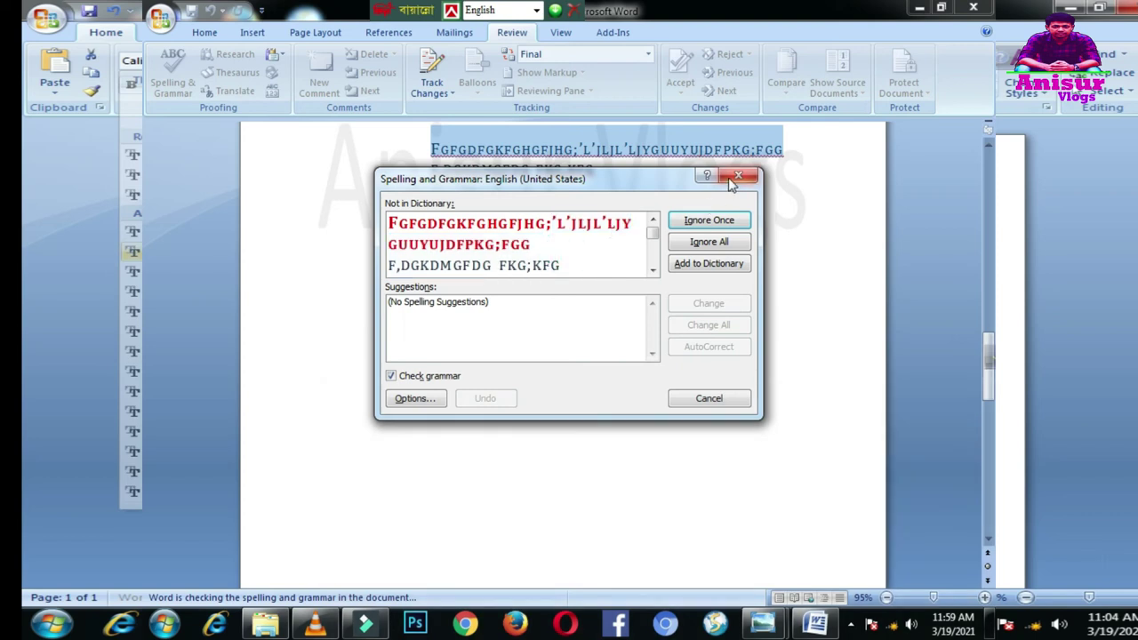
pyautogui.click(738, 175)
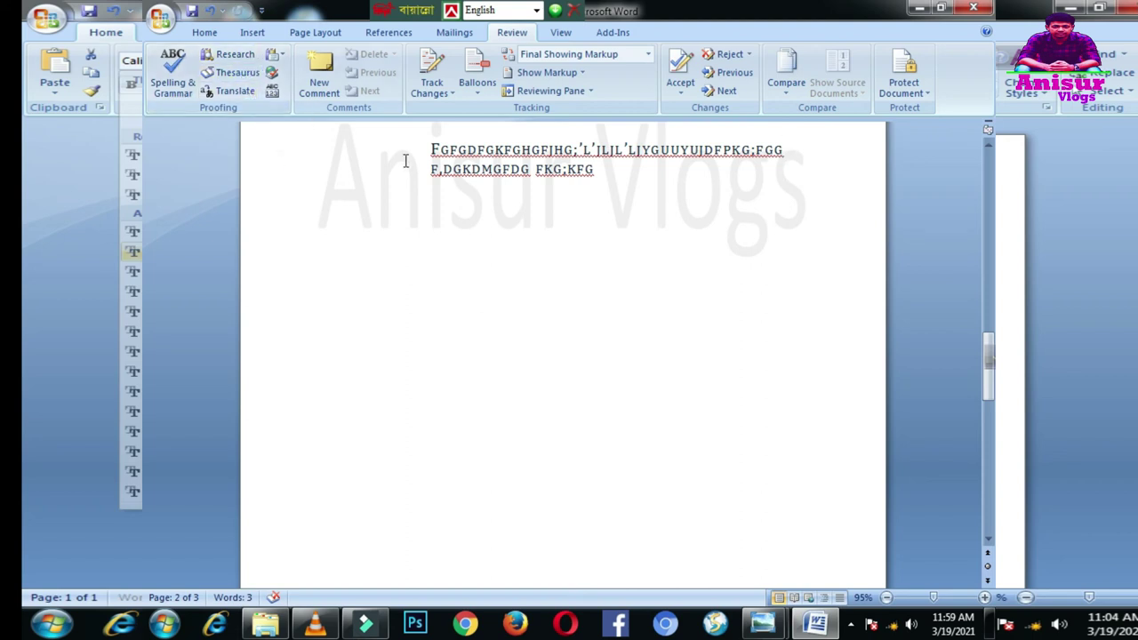
# Select the existing two-line paragraph and delete it
pyautogui.moveTo(430, 148)
pyautogui.mouseDown()
pyautogui.moveTo(745, 169)
pyautogui.moveTo(790, 183)
pyautogui.mouseUp()
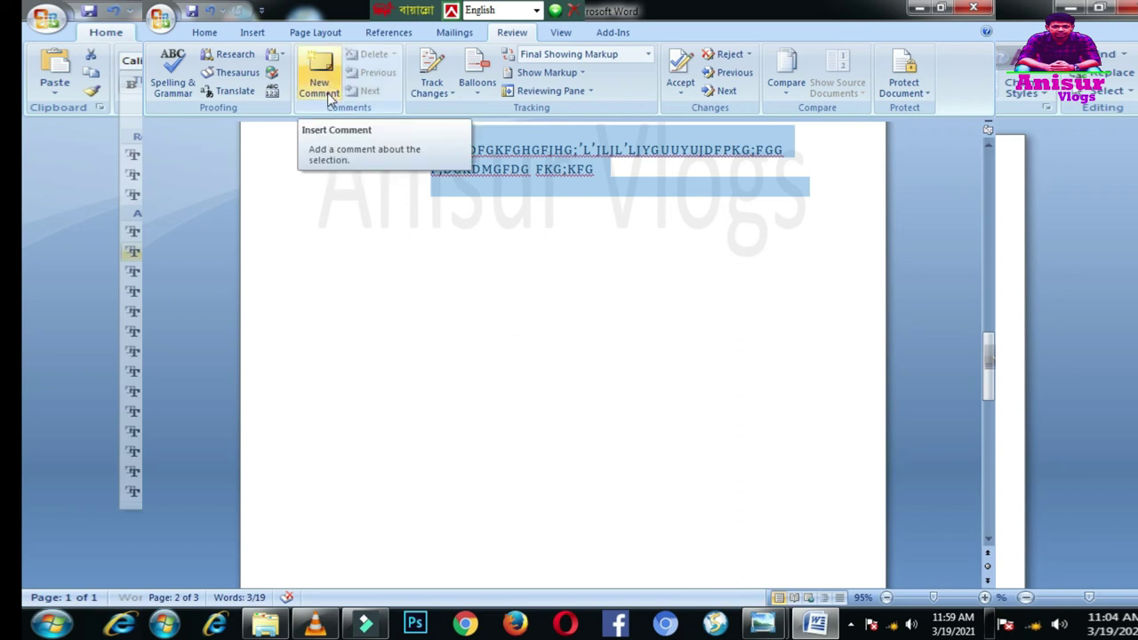
pyautogui.click(528, 213)
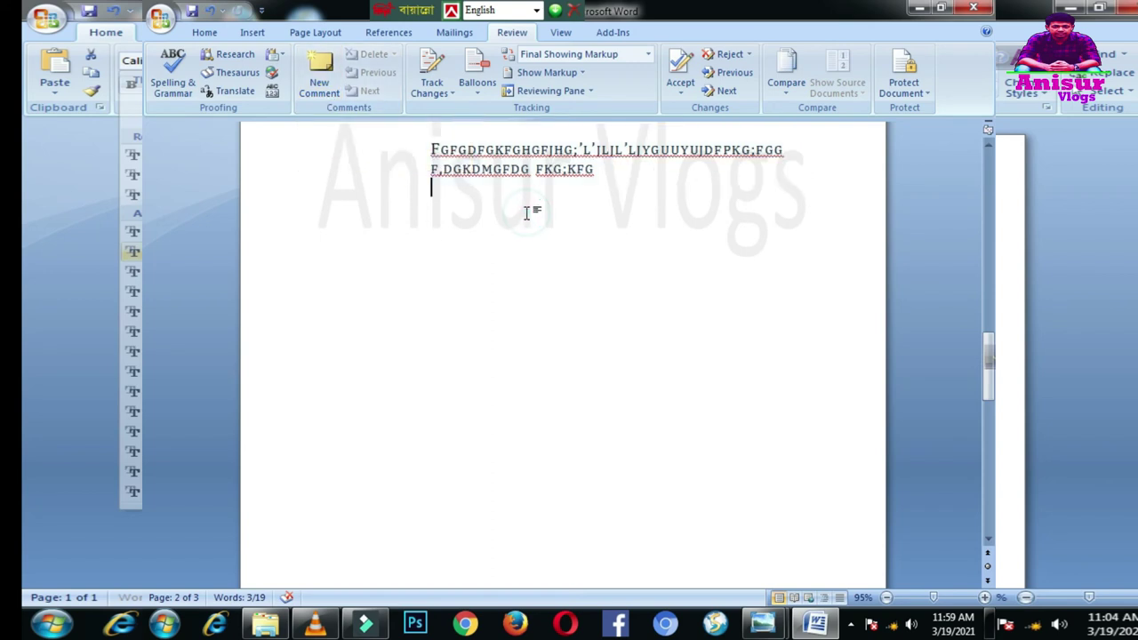
pyautogui.click(612, 222)
pyautogui.moveTo(403, 186); pyautogui.dragTo(406, 152)
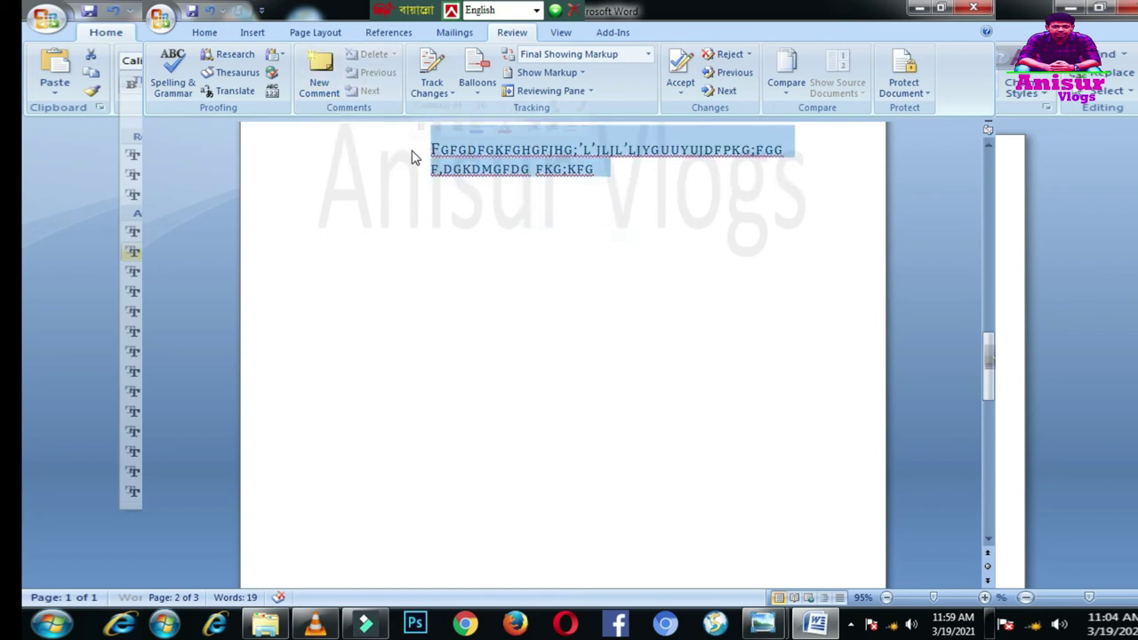
pyautogui.press('BackSpace')
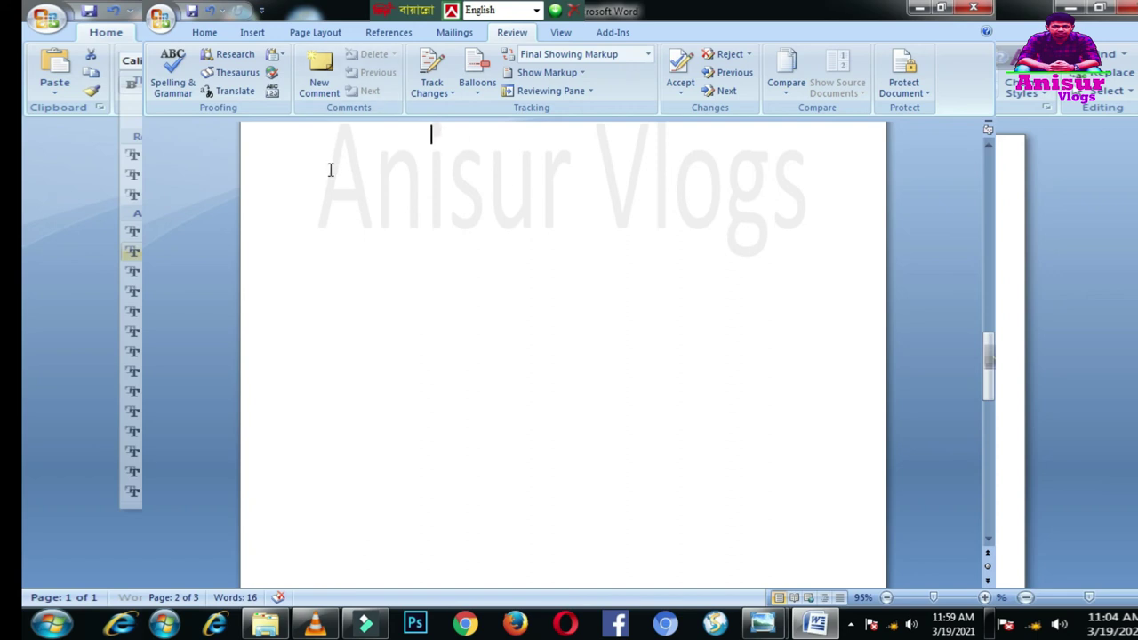
# Type four lines: LJKDLSJFAJFJ LSKDJFLSDJFDS, DS,LJKFOPKLDSAJKFSLDF, K FDJSAFLJKF and DSJLKJFF]
pyautogui.write('LJKDLSJFAJFJ LSKDJFLSDJFDS')
pyautogui.press('Return')
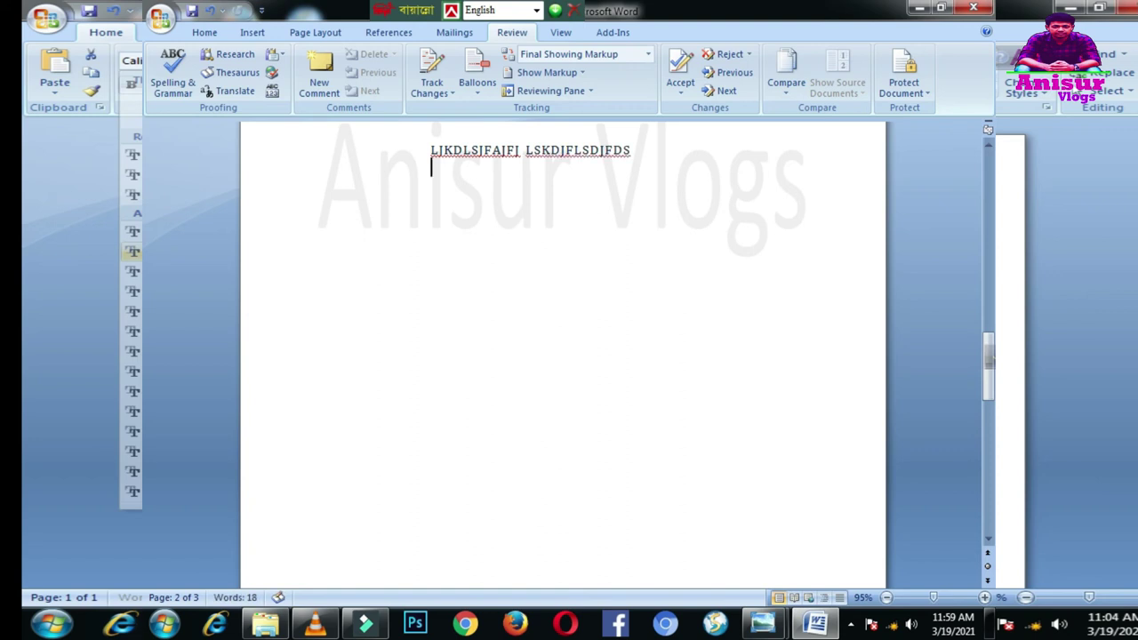
pyautogui.write('DS,LJKFOPKLDSAJKFSLDF')
pyautogui.press('Return')
pyautogui.write('K FDJSAFLJKF')
pyautogui.press('Return')
pyautogui.write('DSJLKJFF]')
# Add a second block of five lines, from DKLSFJKDLJSFJ through DKSJKLSJKLSJD
pyautogui.press('Return')
pyautogui.press('Return')
pyautogui.write('DKLSFJKDLJSFJ')
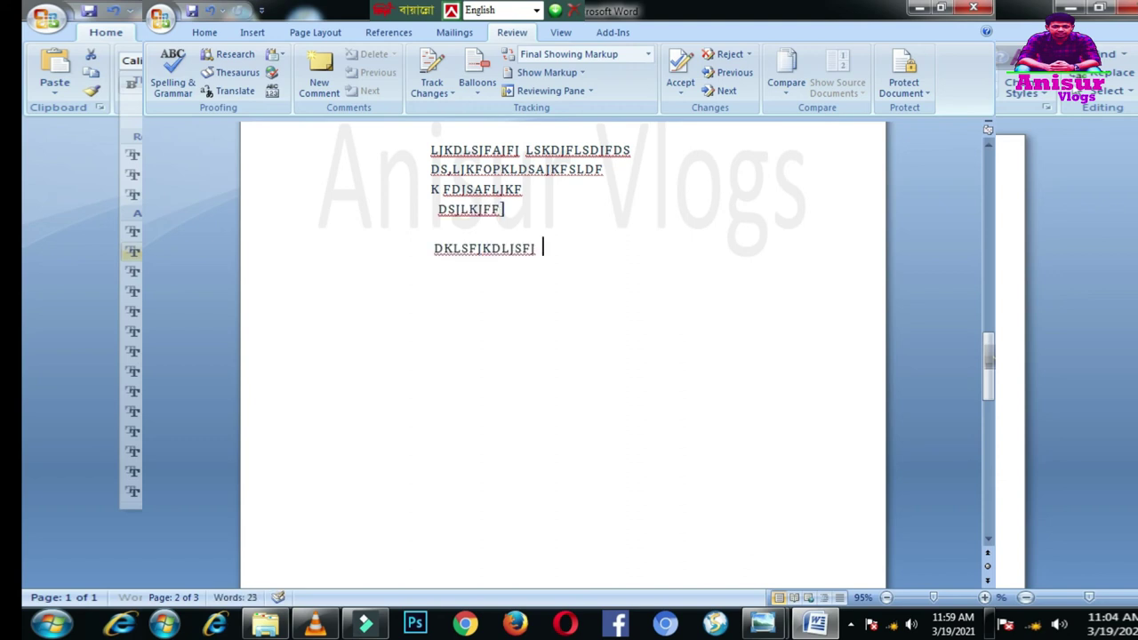
pyautogui.press('Return')
pyautogui.write('LDSKJFKSKLF  S')
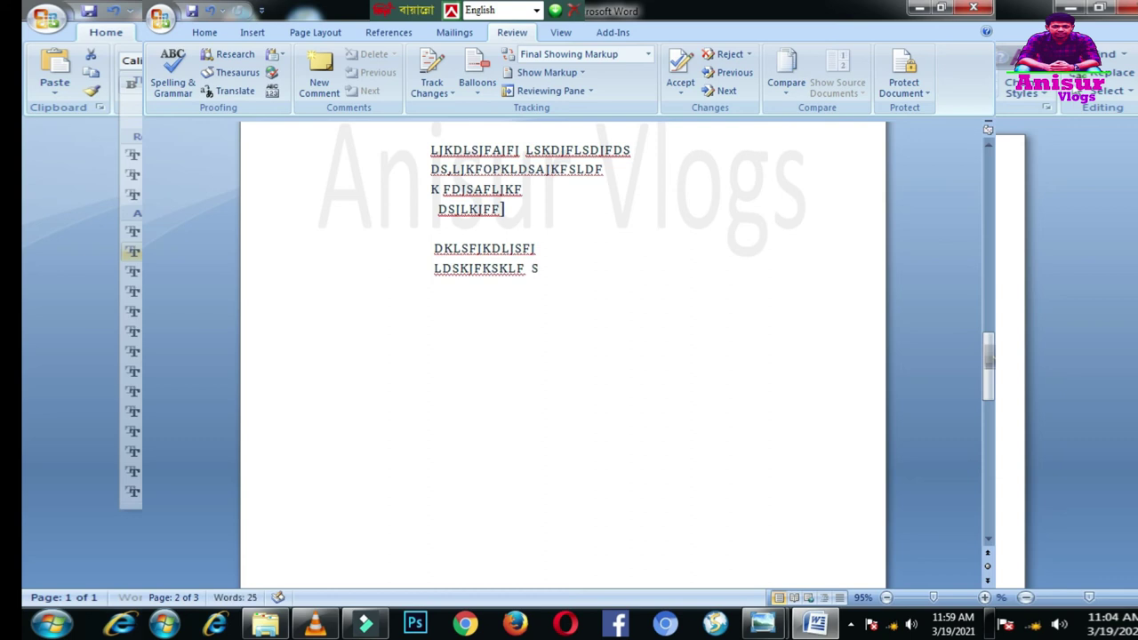
pyautogui.press('Return')
pyautogui.write('SPDAJFLKDSJFLSJAD')
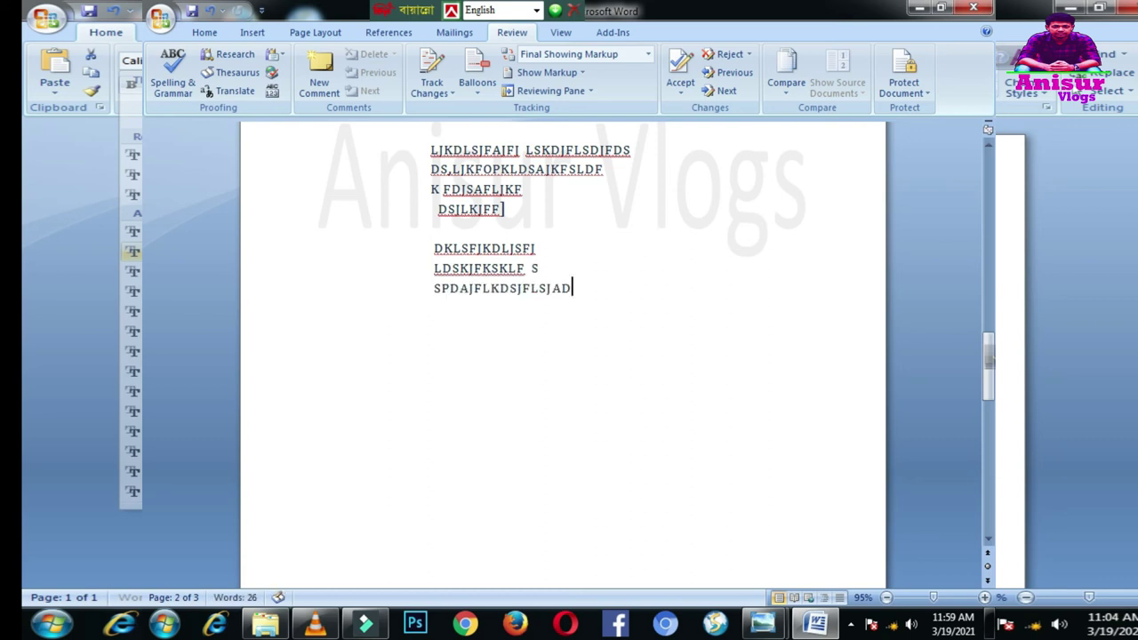
pyautogui.write(' SDJFKLDJF')
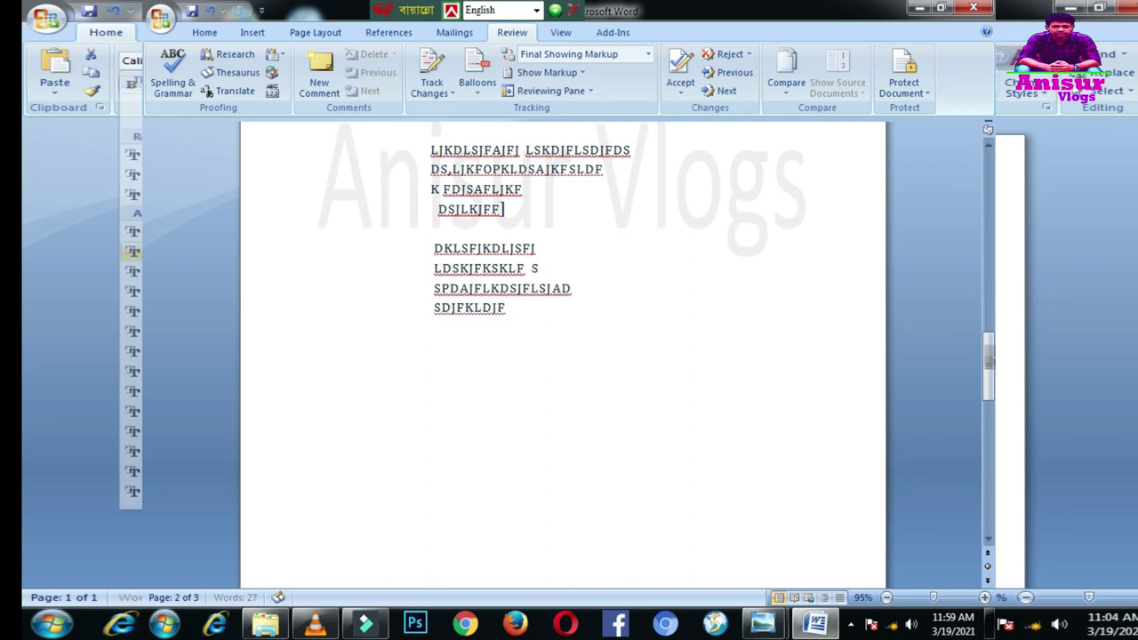
pyautogui.write(' F ADSJKFLKDJ')
pyautogui.press('Return')
pyautogui.write('F KSLDJDKJF')
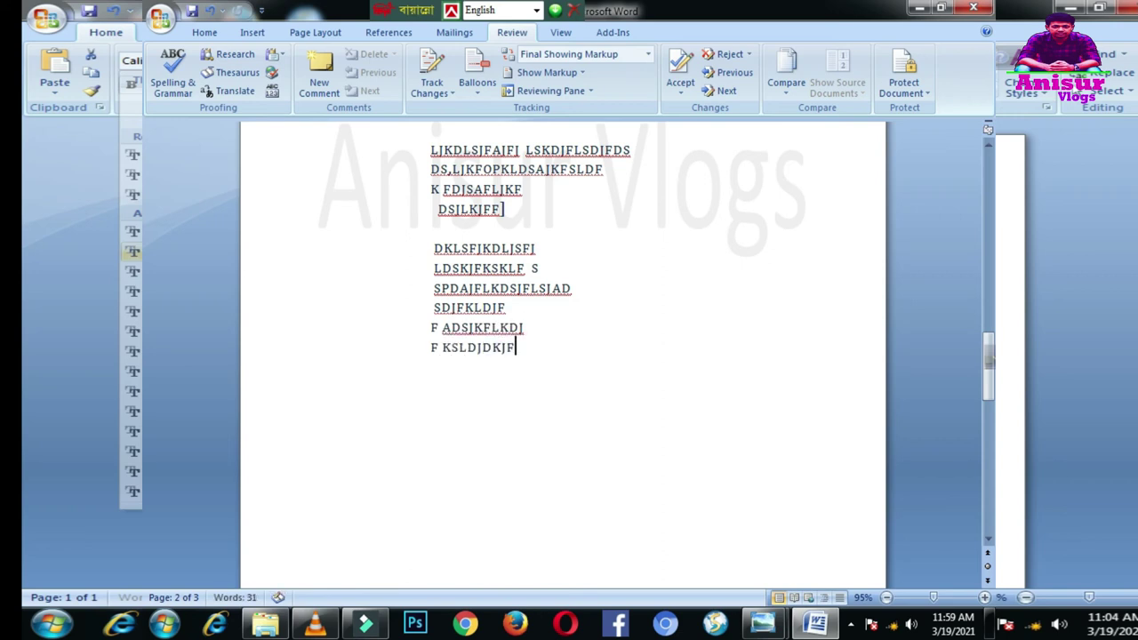
pyautogui.press('Return')
pyautogui.write('DKSJKLSJKLSJD')
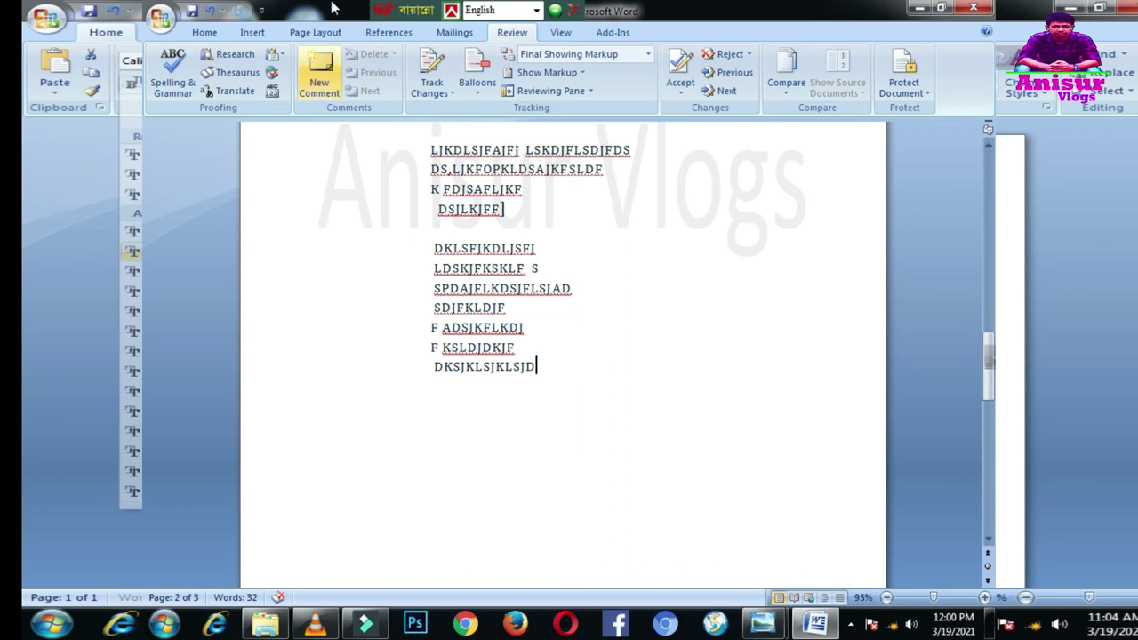
# Add a comment on the line DKSJKLSJKLSJD, then undo it
pyautogui.click(319, 71)
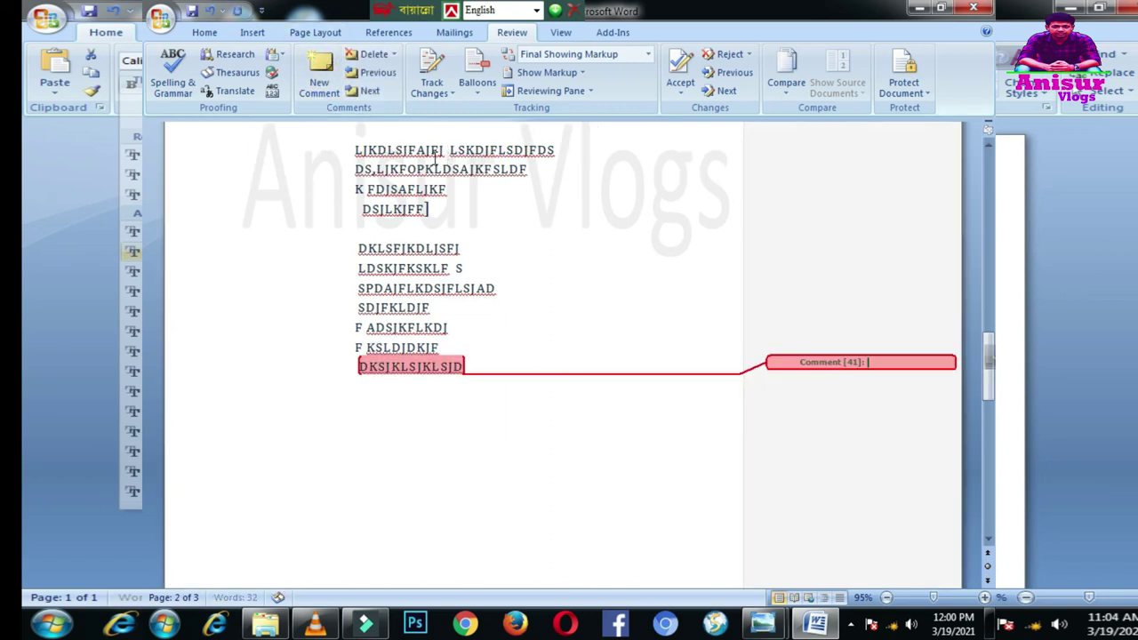
pyautogui.click(396, 366)
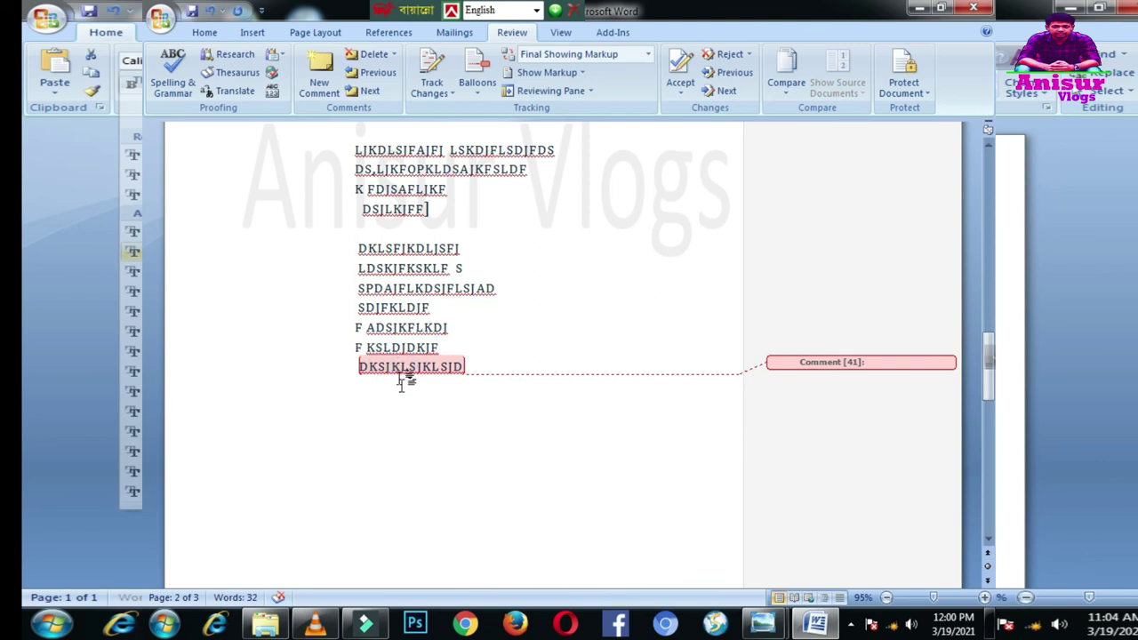
pyautogui.hotkey('ctrl', 'z')
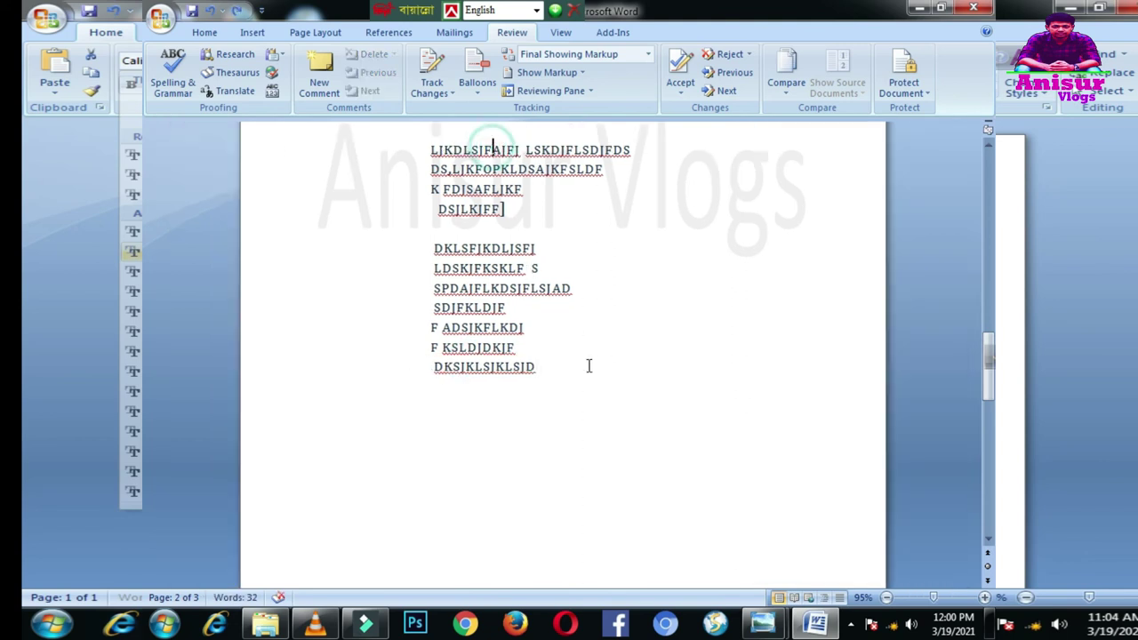
# Attach a comment with filler text to the word LJKDLSJFAJFJ
pyautogui.click(492, 150)
pyautogui.click(322, 80)
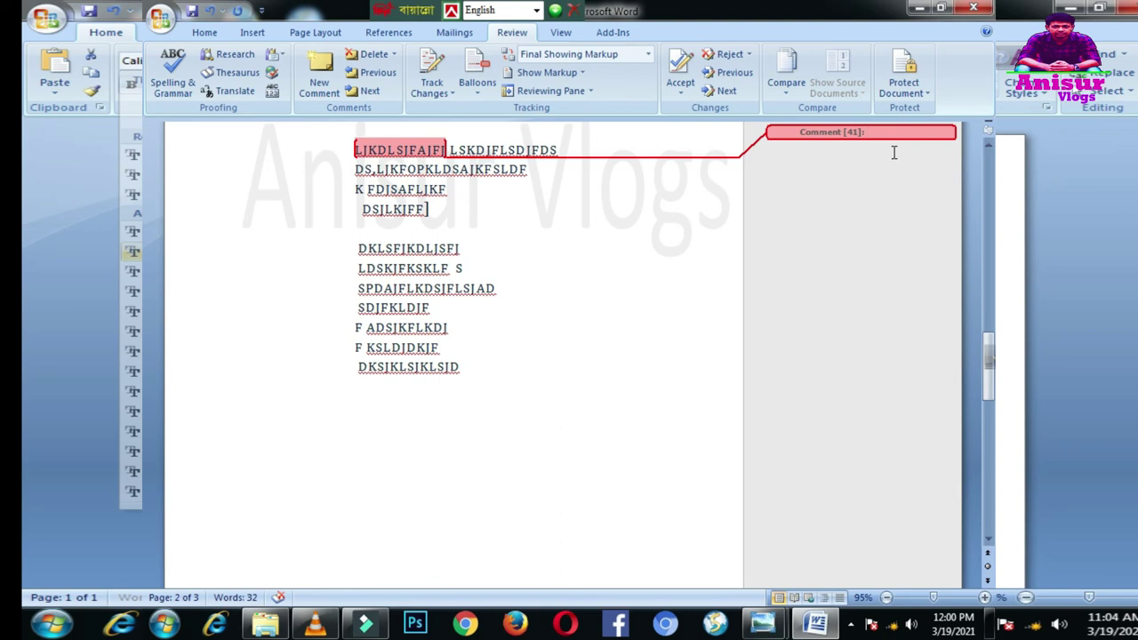
pyautogui.write('sdfsdsdfsn ')
pyautogui.write('djskflasd sdajk')
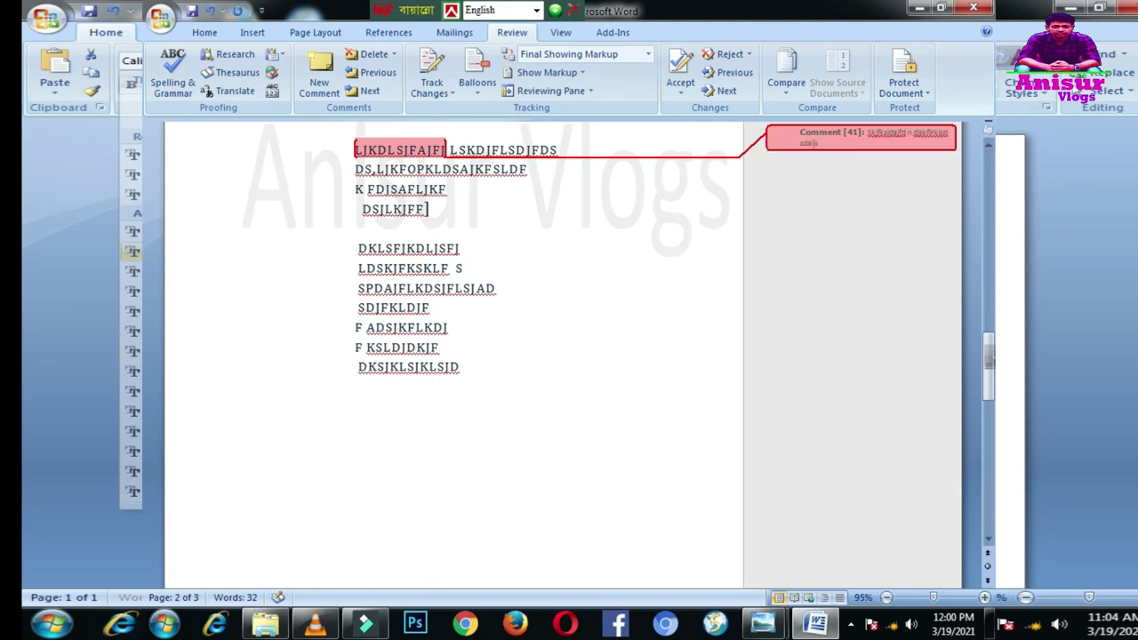
pyautogui.write('dsfsdkfsd sfm')
pyautogui.write(' sdfds dsf')
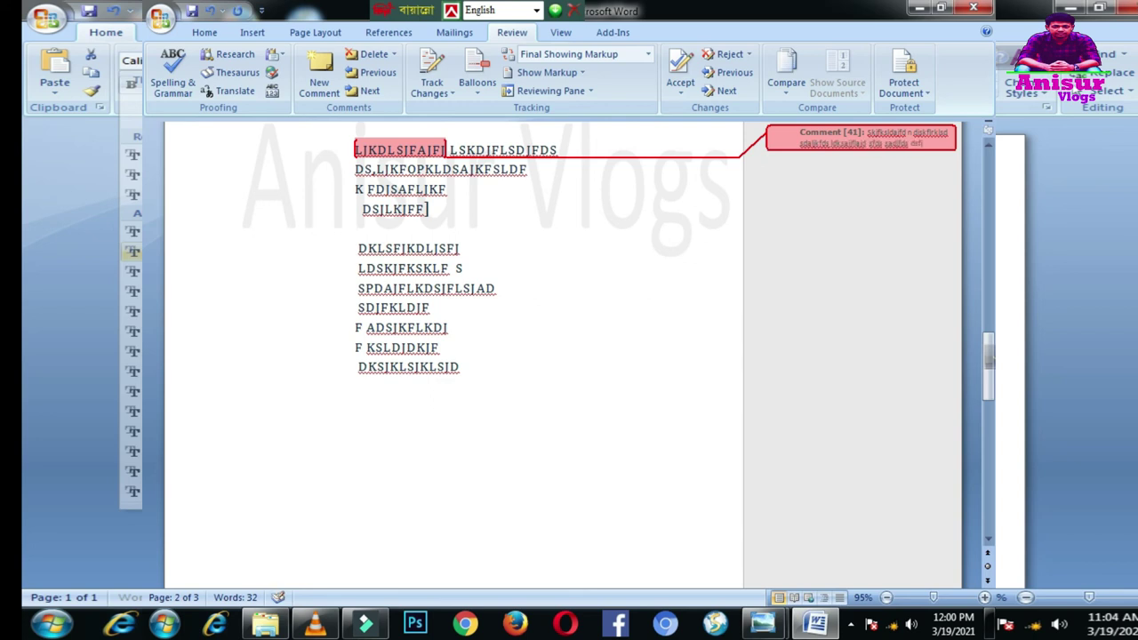
pyautogui.write('df sdsd dsjkfsd sdsf')
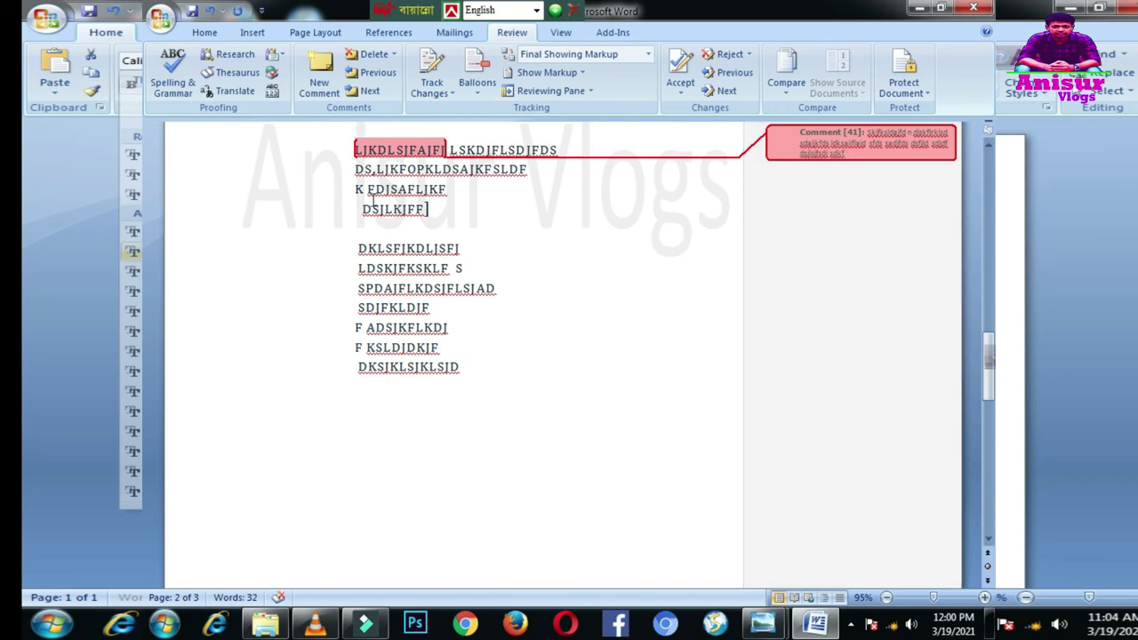
pyautogui.click(384, 200)
pyautogui.click(391, 192)
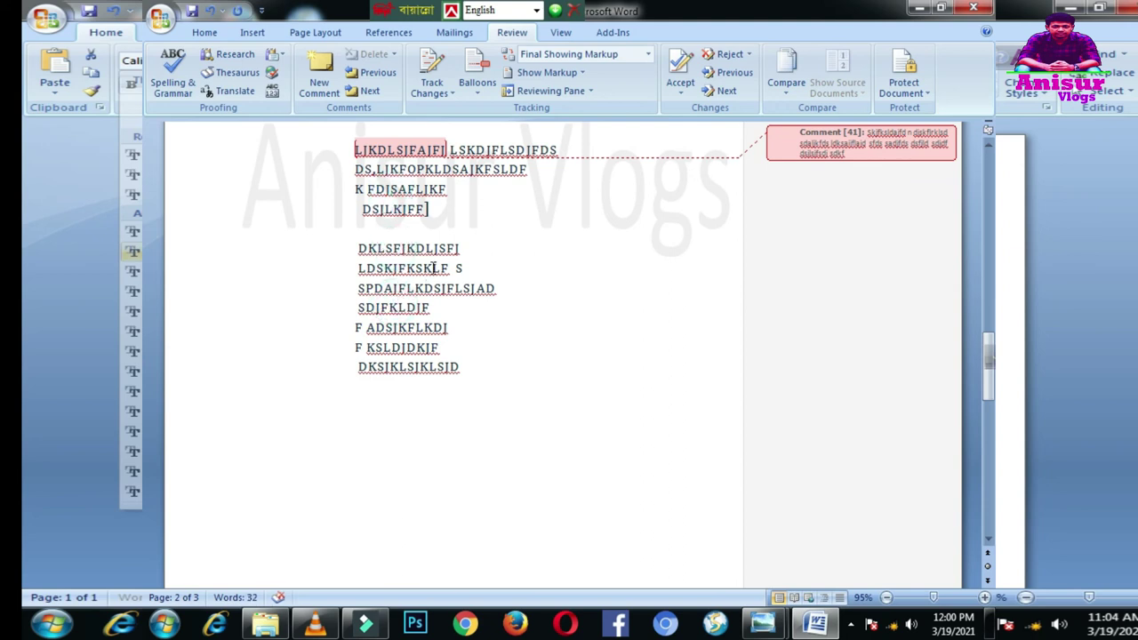
# Insert KJDJSAFJ into SDJFKLDJF so the word becomes SDJFKKJDJSAFLDJF
pyautogui.click(398, 307)
pyautogui.write('KJDJSAFJ')
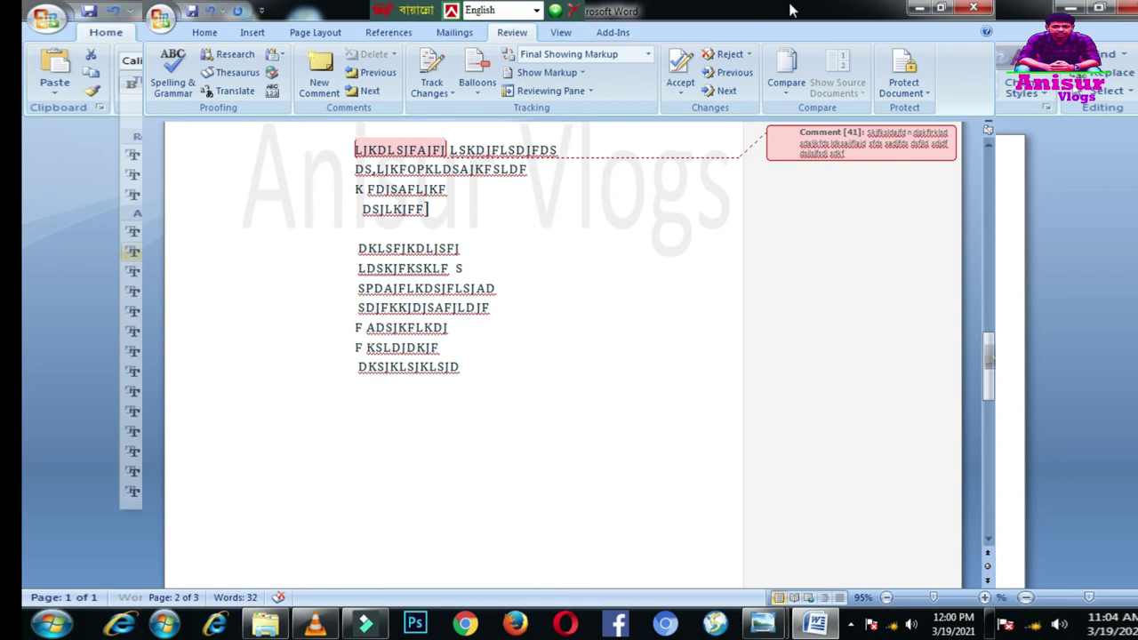
pyautogui.click(413, 308)
# Add a filler-text comment on SDJFKKJDJSAFLDJF, delete it, then step through the remaining comments
pyautogui.click(321, 72)
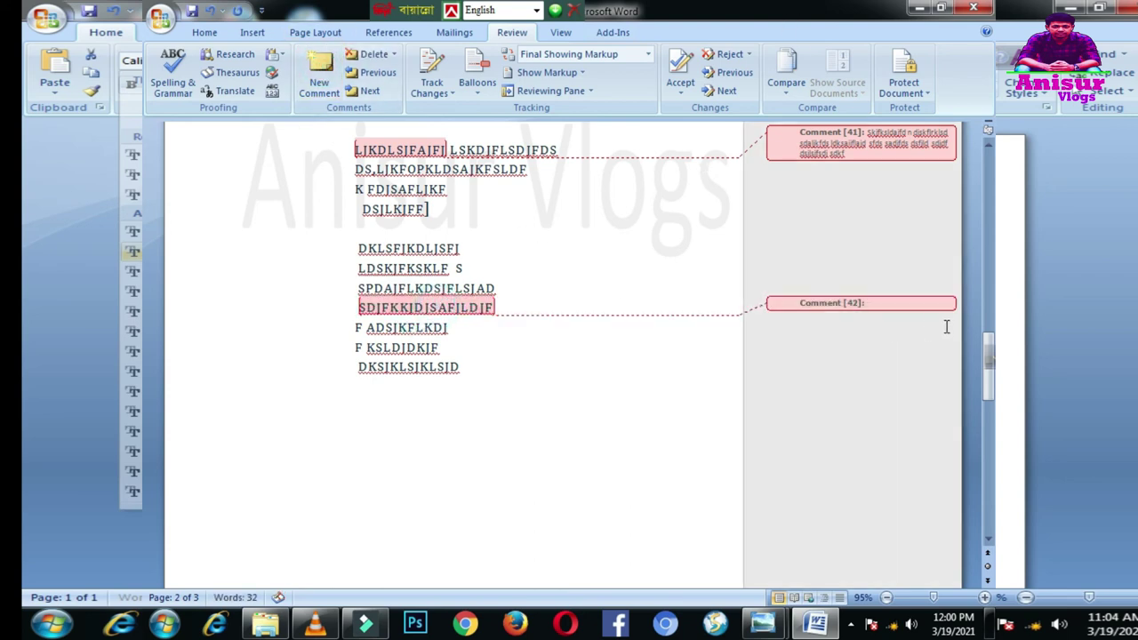
pyautogui.click(915, 307)
pyautogui.write('dfsafsdfsdkfjskdfjsdkfsdfdkjfskjsdf')
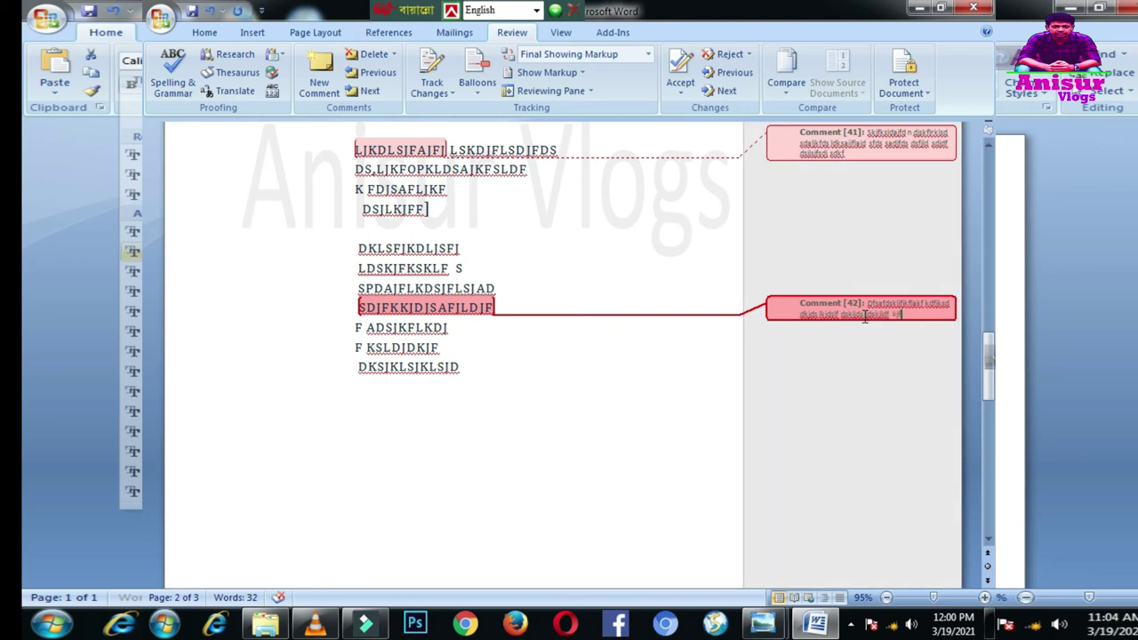
pyautogui.hotkey('ctrl', 'a')
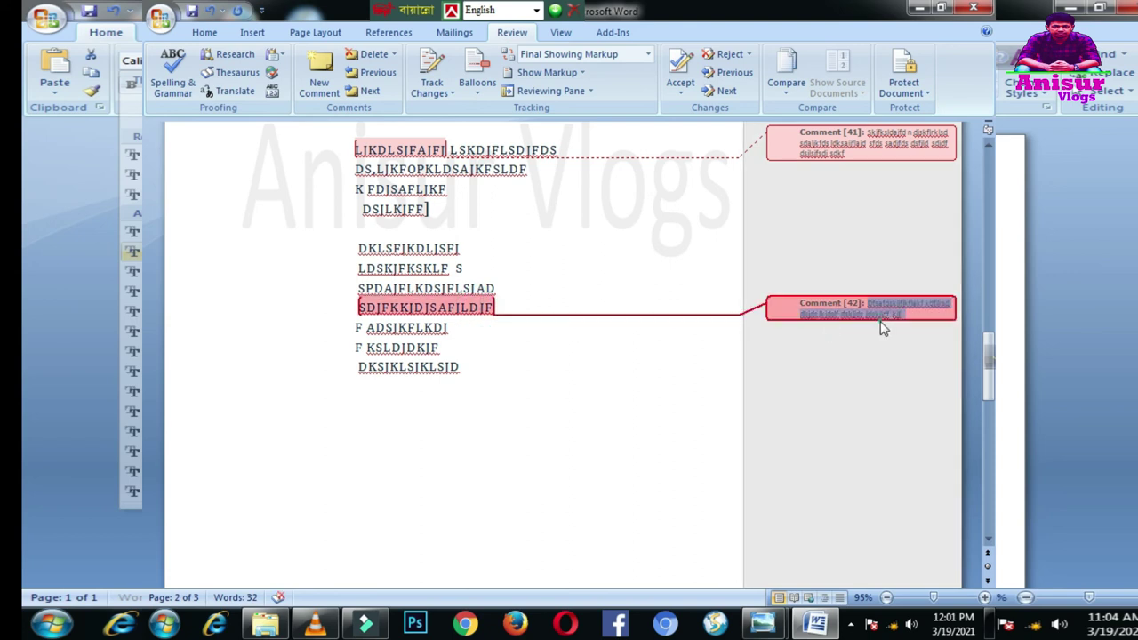
pyautogui.click(376, 57)
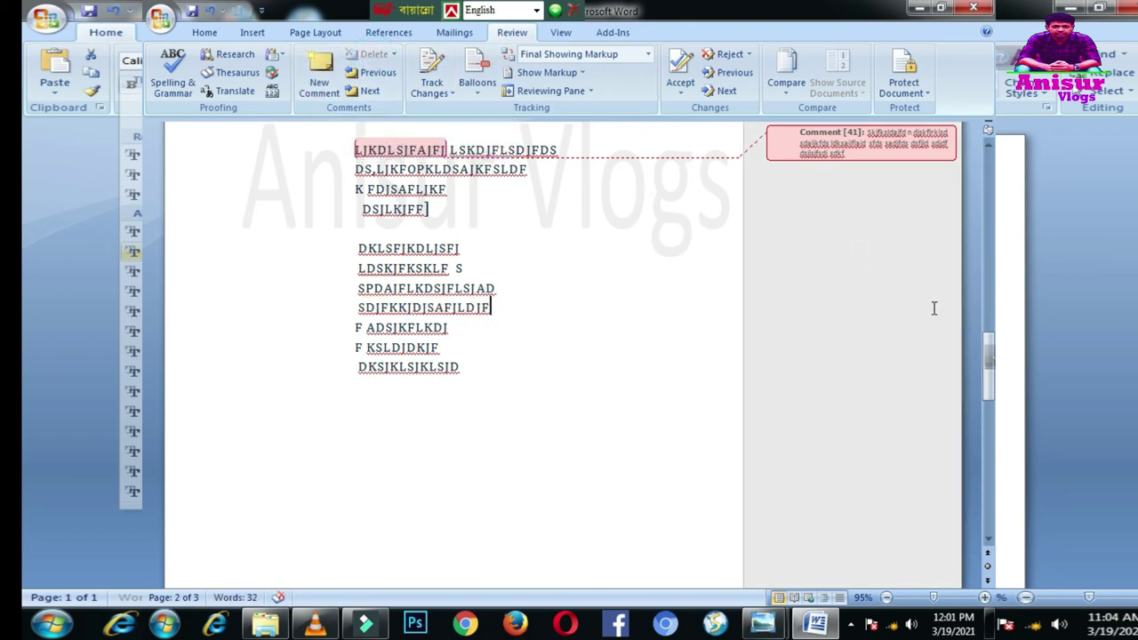
pyautogui.click(373, 72)
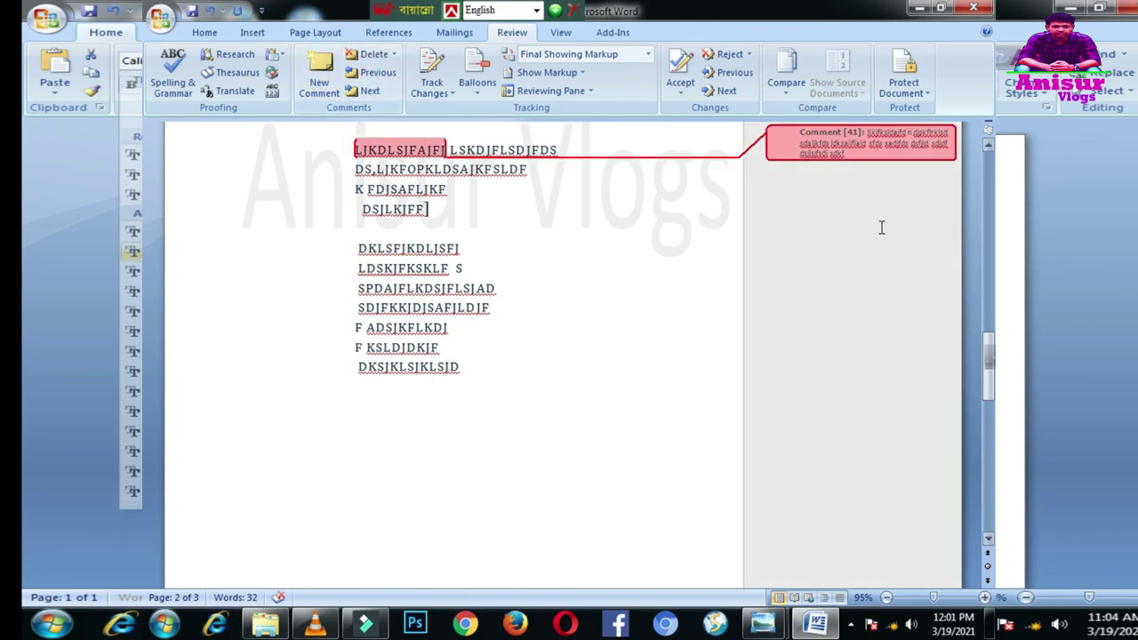
pyautogui.click(368, 90)
# Dismiss the search-from-beginning prompt and bring up the View ribbon commands
pyautogui.click(537, 353)
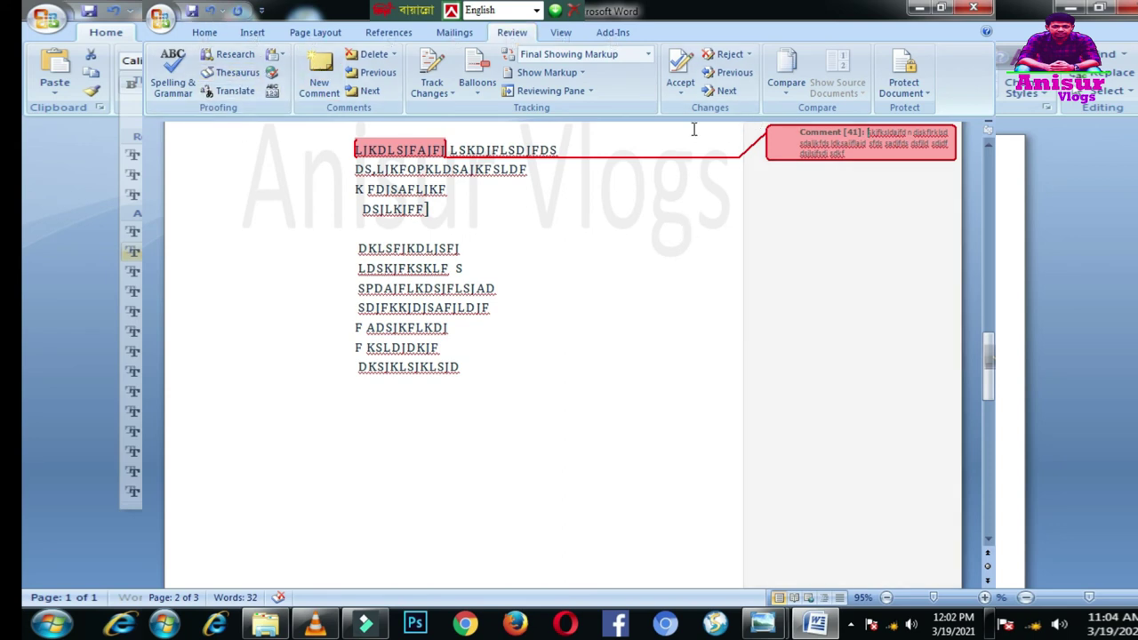
pyautogui.click(560, 32)
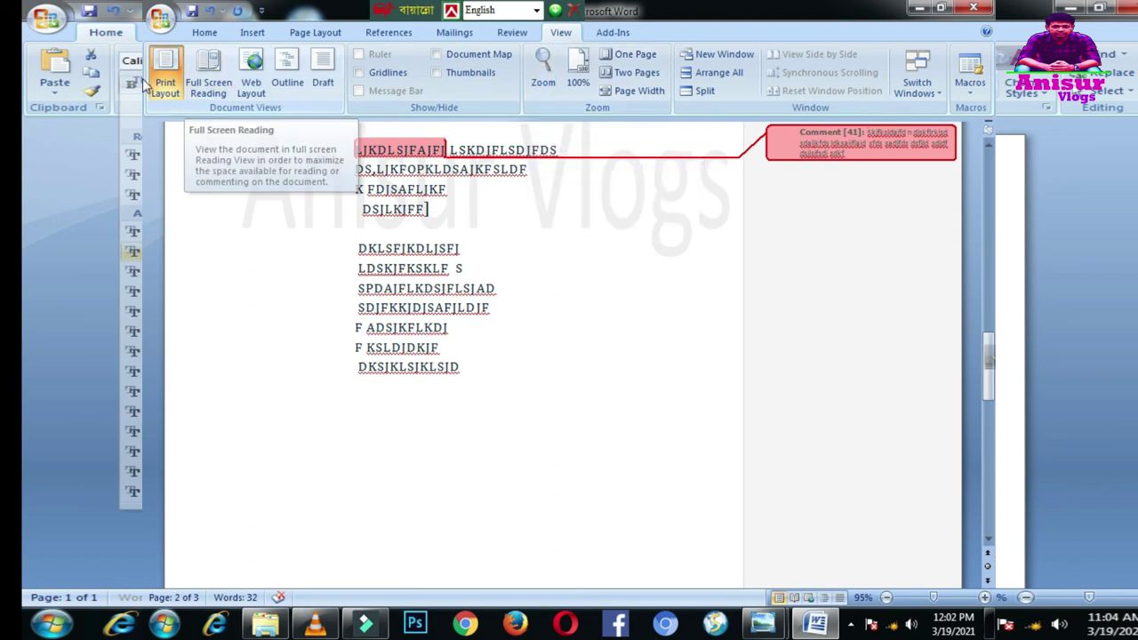
pyautogui.click(413, 210)
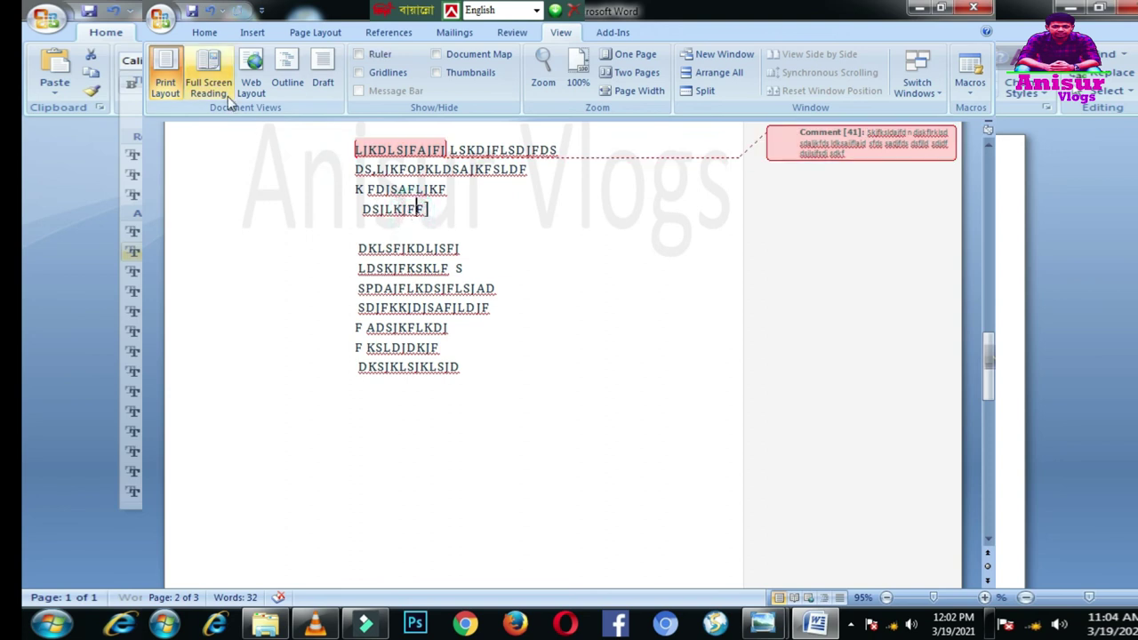
pyautogui.moveTo(356, 150); pyautogui.dragTo(505, 349)
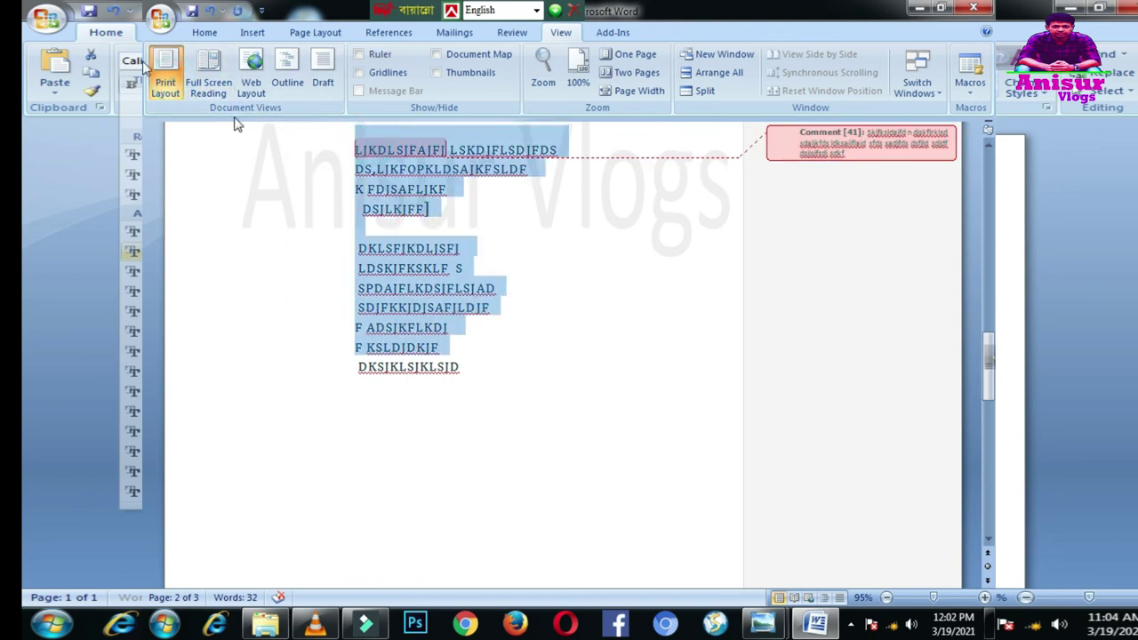
pyautogui.click(310, 256)
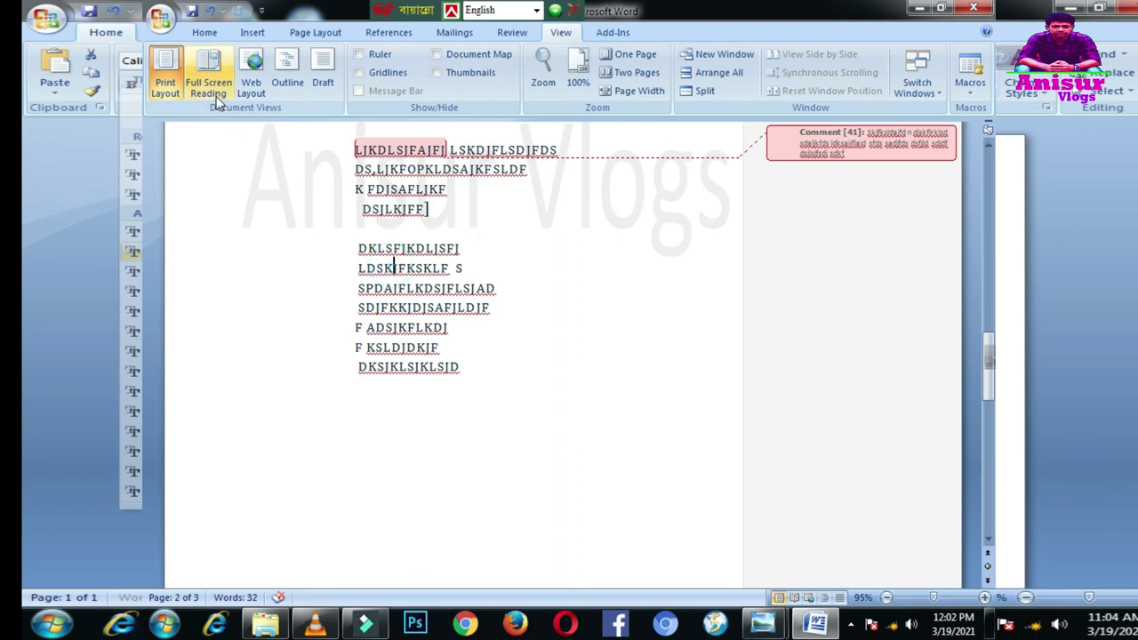
pyautogui.click(209, 81)
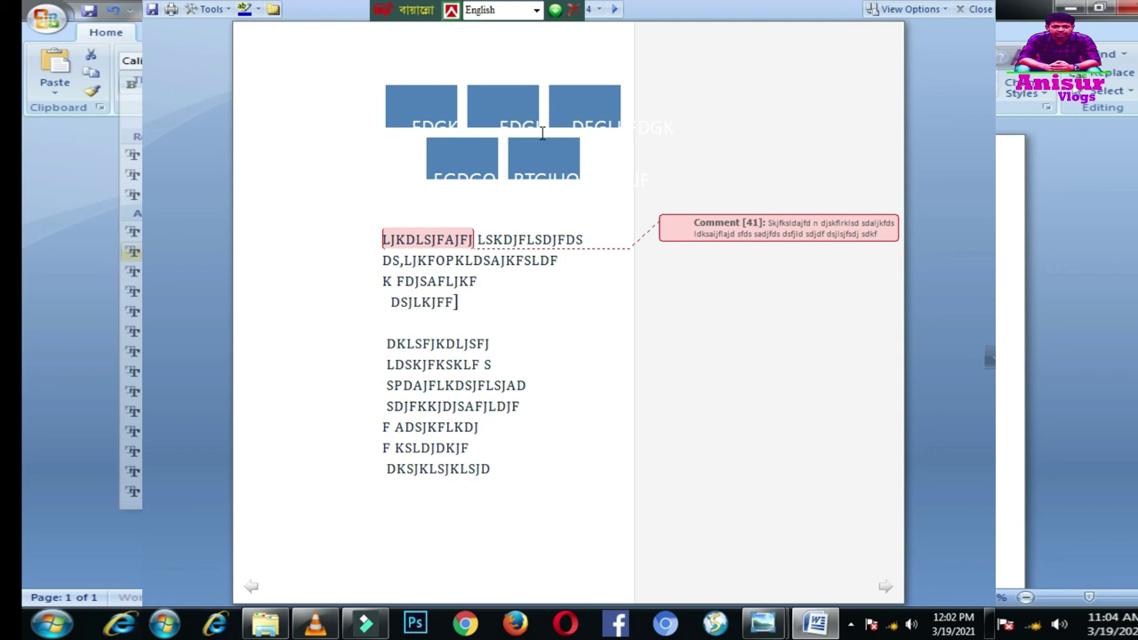
pyautogui.click(978, 9)
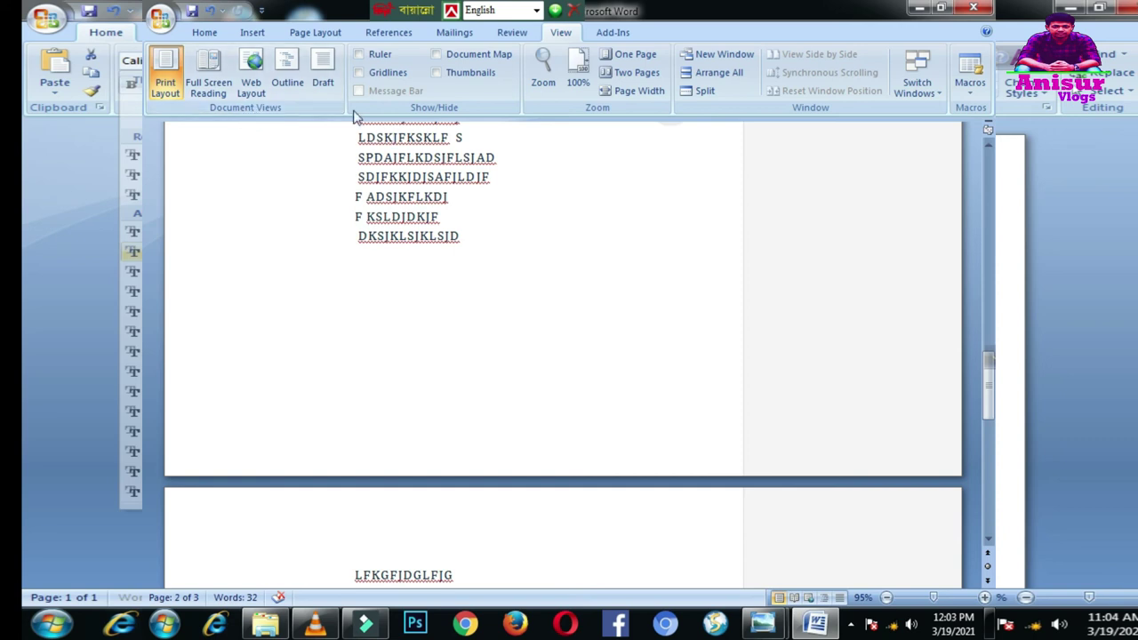
# Switch to Two Pages view and scroll down through the document
pyautogui.click(396, 137)
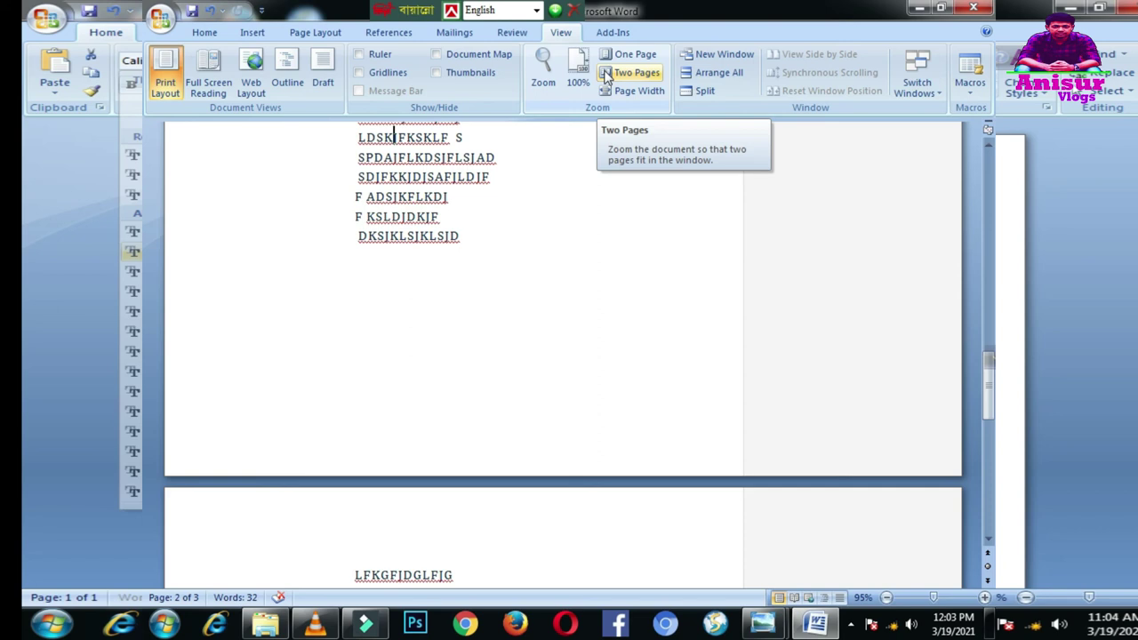
pyautogui.click(607, 75)
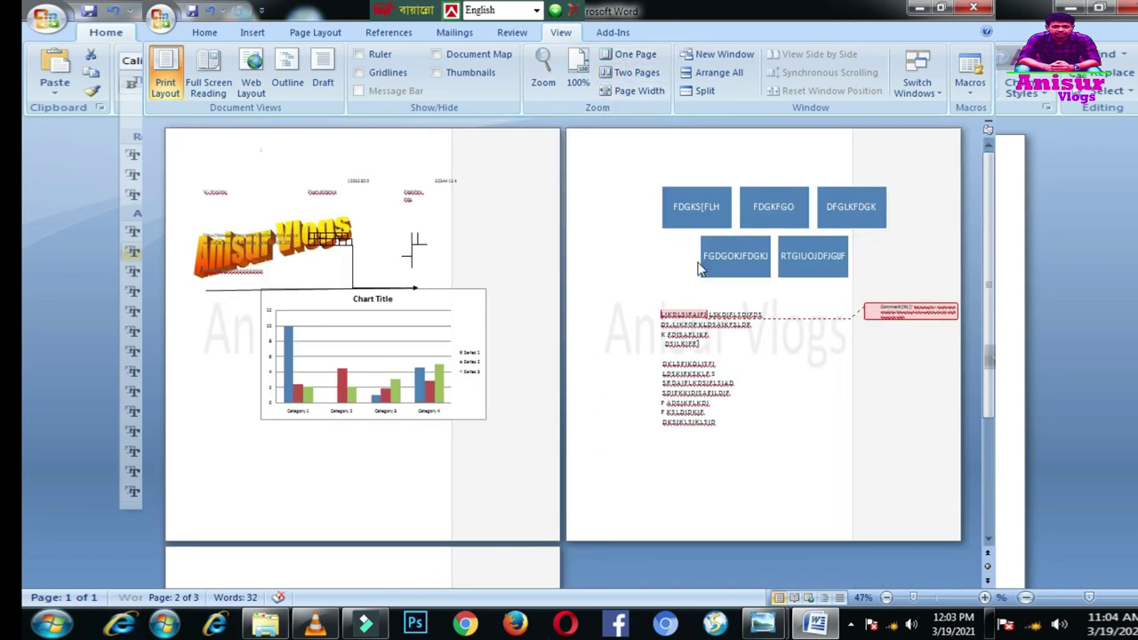
pyautogui.scroll(-3, 673, 234)
pyautogui.scroll(-3, 667, 267)
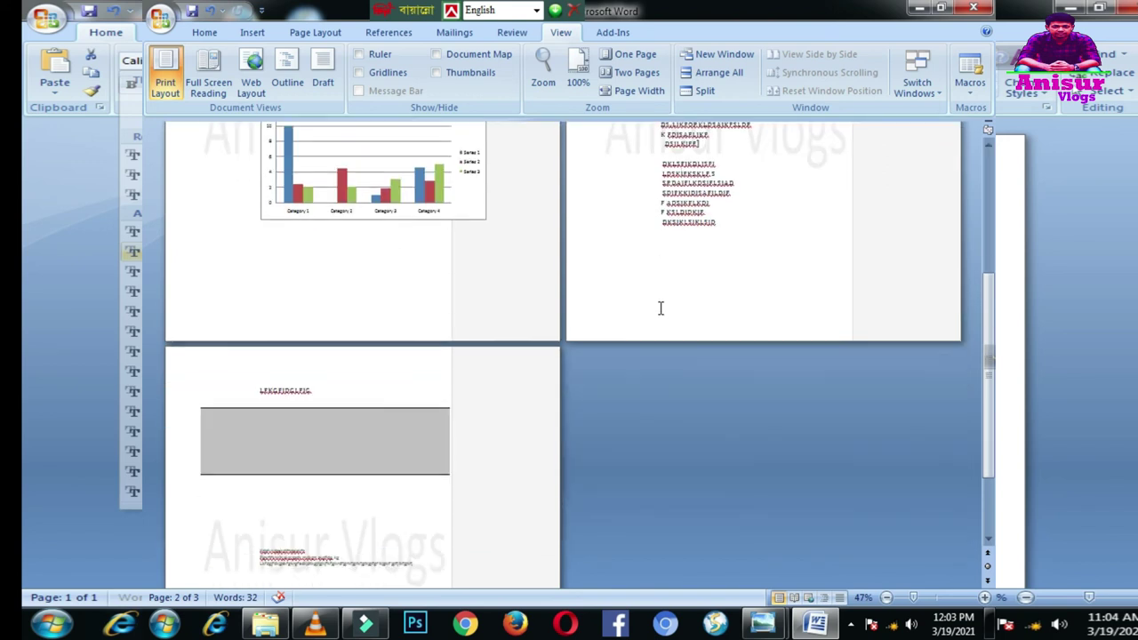
pyautogui.scroll(-3, 660, 307)
pyautogui.scroll(-1, 657, 315)
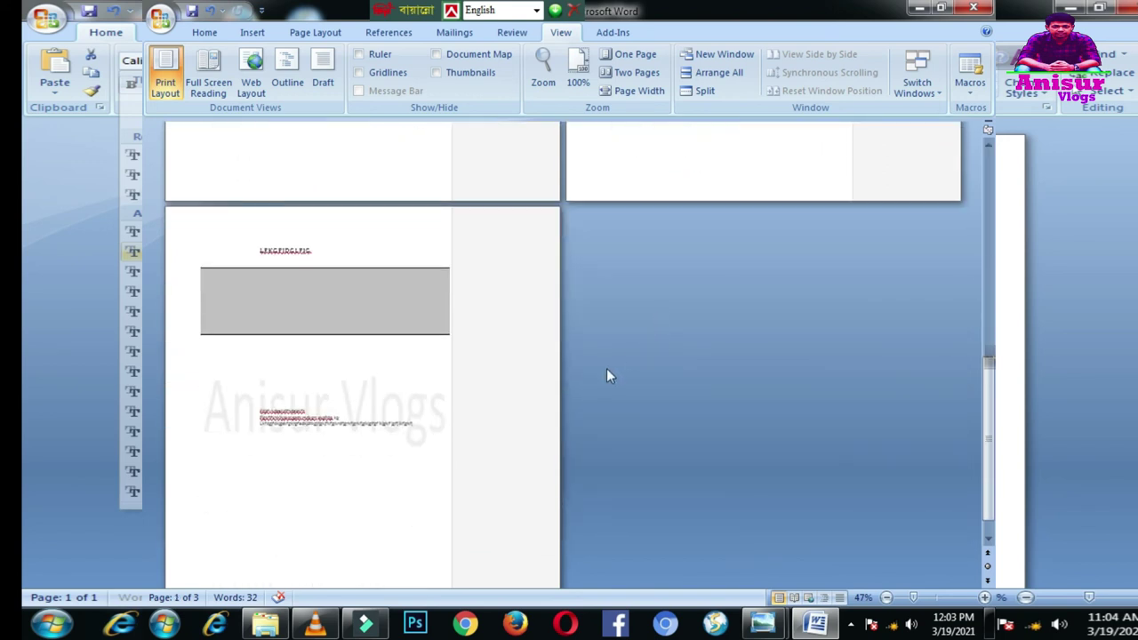
# Move the cross-line shape on page 1 further right, then select the block-list diagram
pyautogui.scroll(3, 607, 364)
pyautogui.scroll(2, 608, 356)
pyautogui.scroll(1, 619, 335)
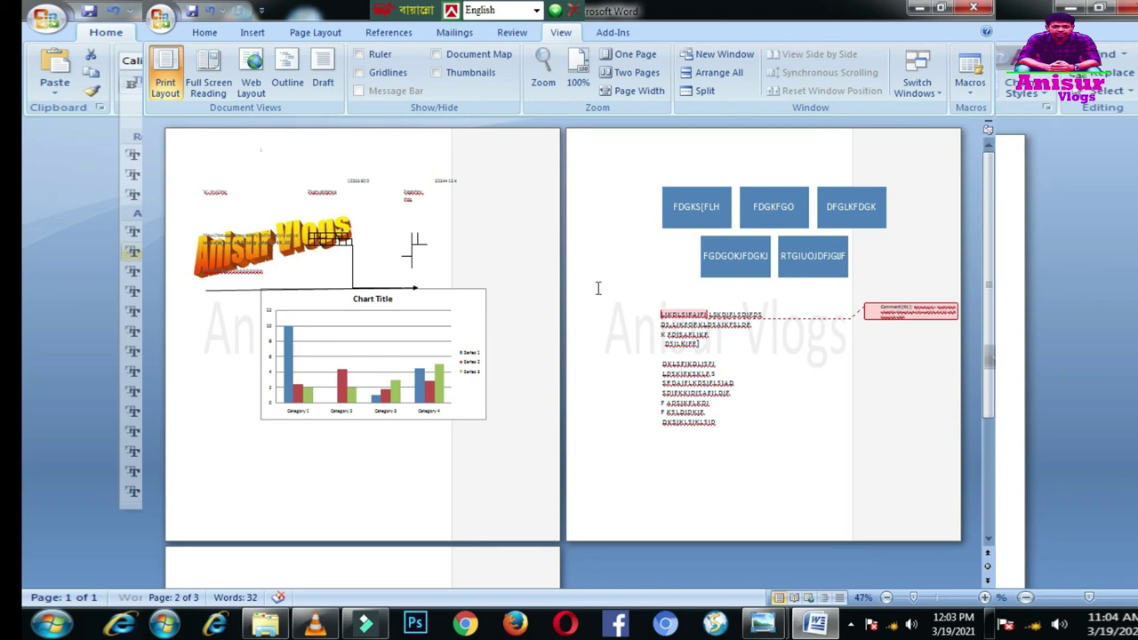
pyautogui.moveTo(427, 237); pyautogui.dragTo(534, 230)
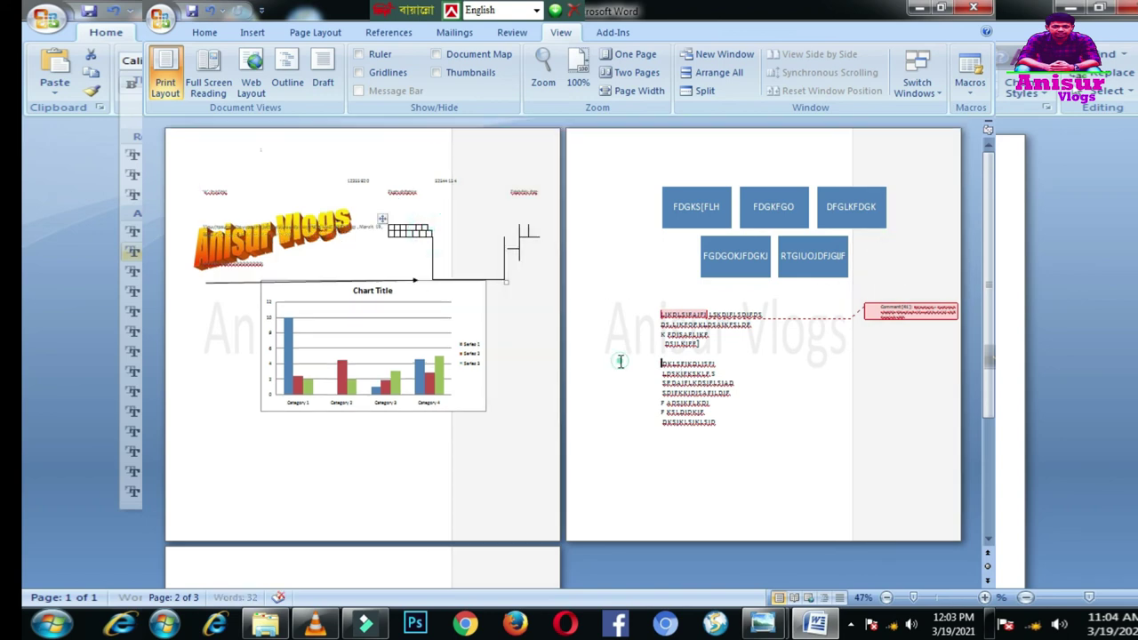
pyautogui.click(866, 258)
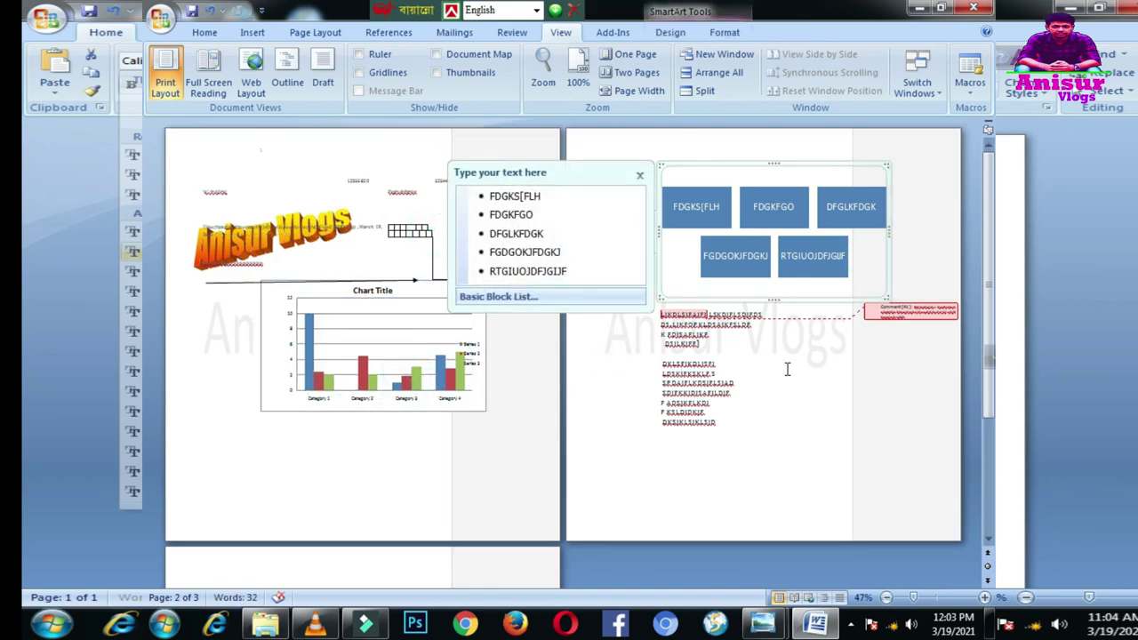
# Deselect the diagram, return to One Page view, and show the Add-Ins commands
pyautogui.click(642, 459)
pyautogui.click(622, 59)
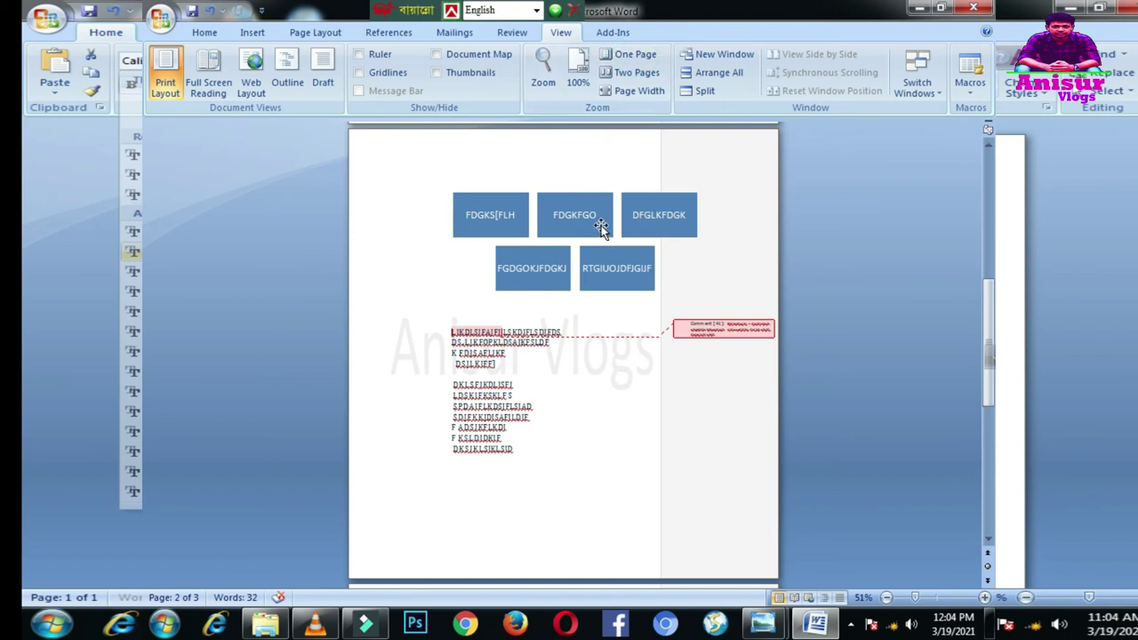
pyautogui.click(612, 33)
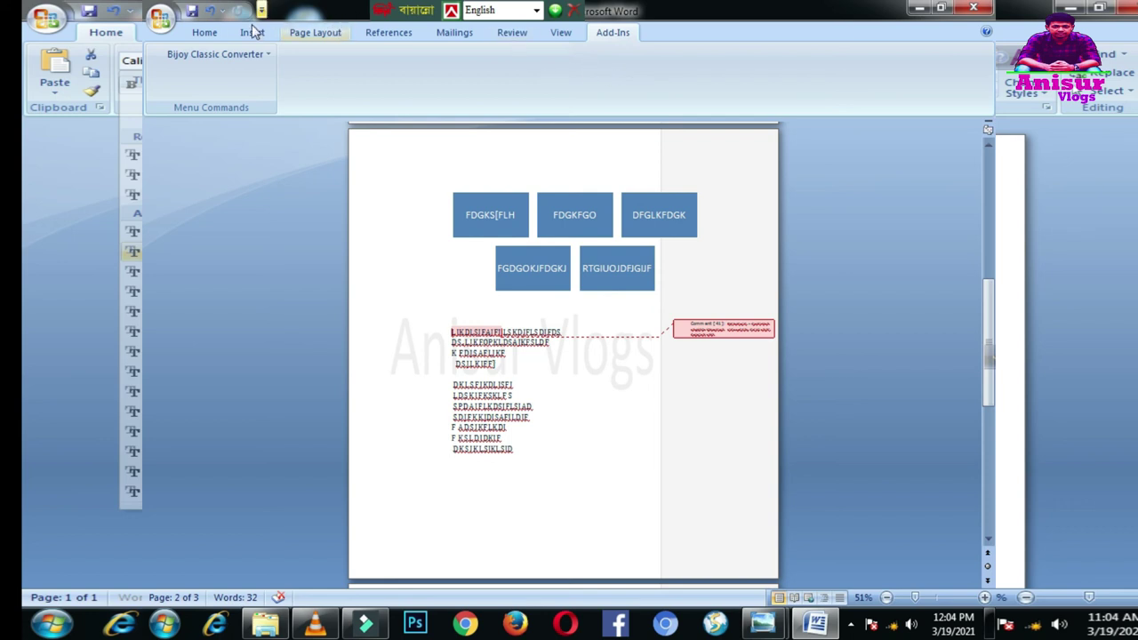
# Delete the block diagram with the text below it, and the grey table
pyautogui.click(206, 34)
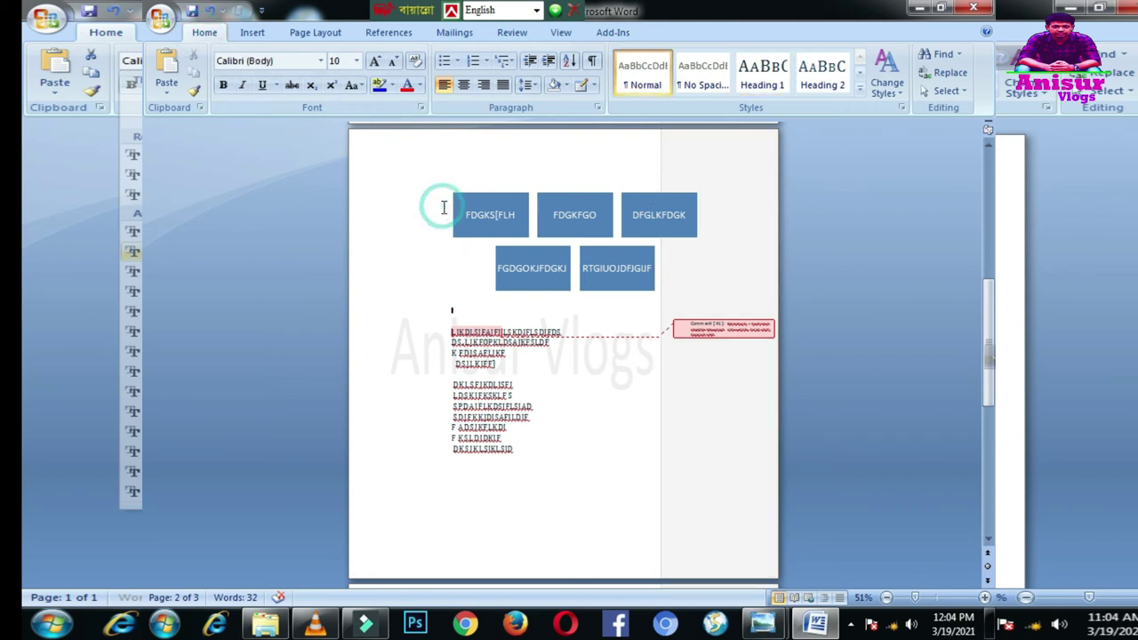
pyautogui.moveTo(444, 206); pyautogui.dragTo(751, 484)
pyautogui.press('BackSpace')
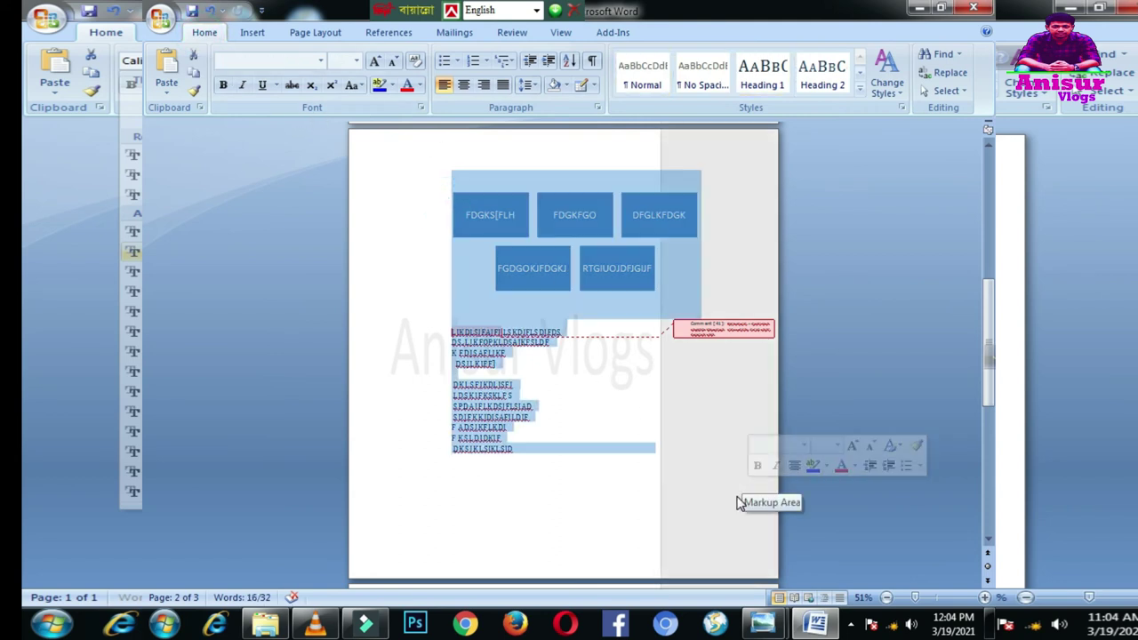
pyautogui.click(484, 359)
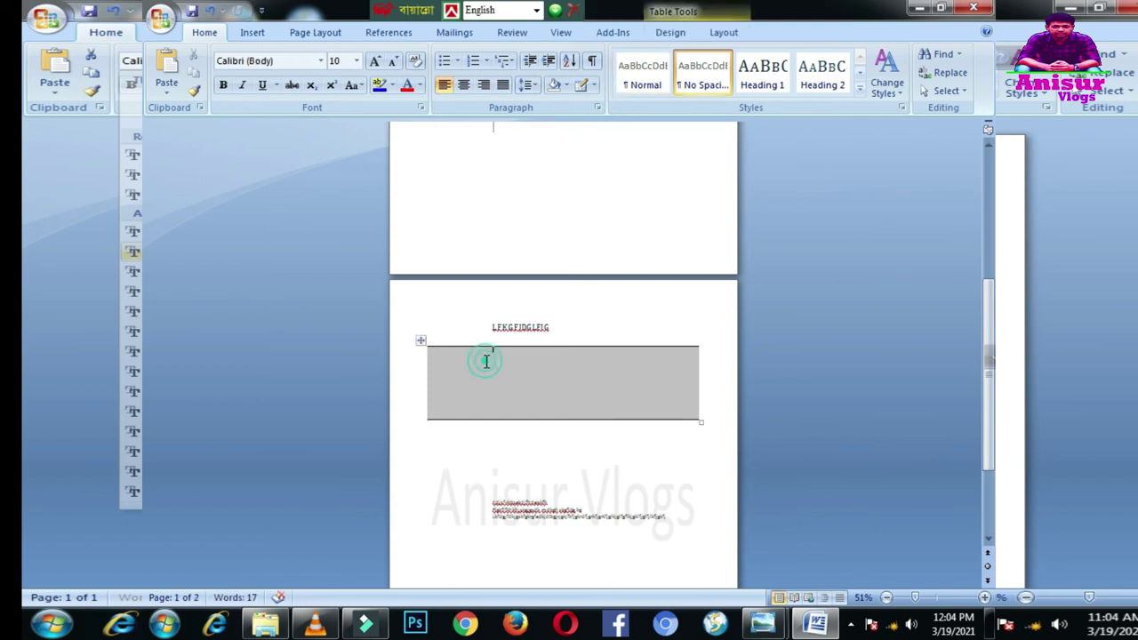
pyautogui.click(421, 340)
pyautogui.press('BackSpace')
# Select the small-text paragraph and delete it
pyautogui.click(517, 436)
pyautogui.click(685, 441)
pyautogui.moveTo(664, 441); pyautogui.dragTo(411, 310)
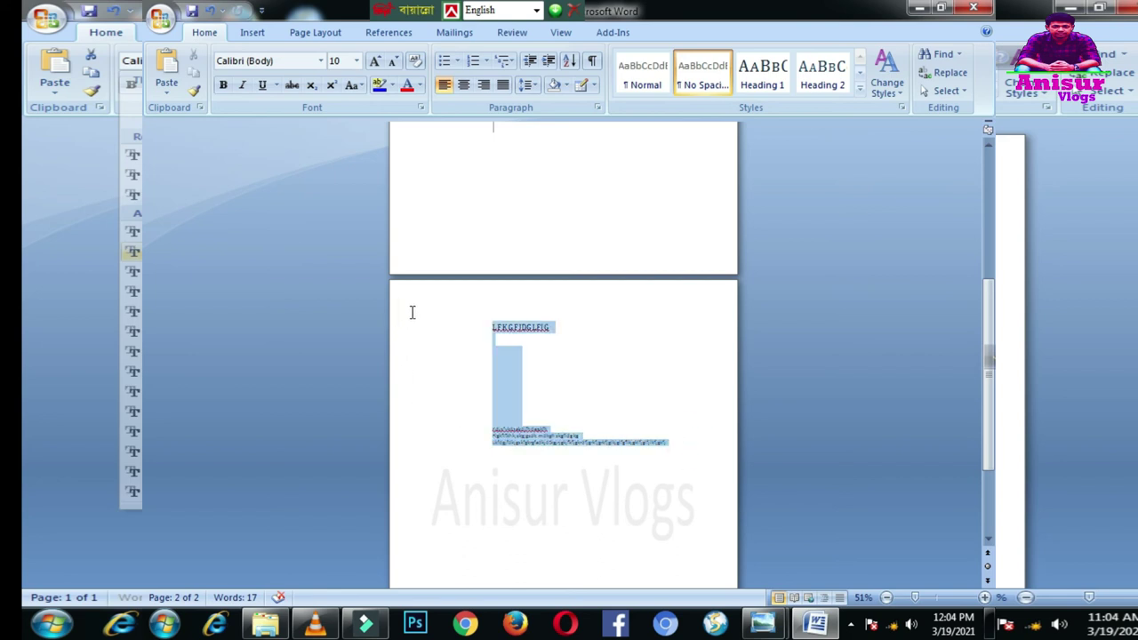
pyautogui.press('BackSpace')
# Select all remaining content on the first page and delete it, leaving a blank page
pyautogui.scroll(3, 633, 401)
pyautogui.scroll(3, 633, 401)
pyautogui.click(661, 447)
pyautogui.hotkey('ctrl', 'a')
pyautogui.press('BackSpace')
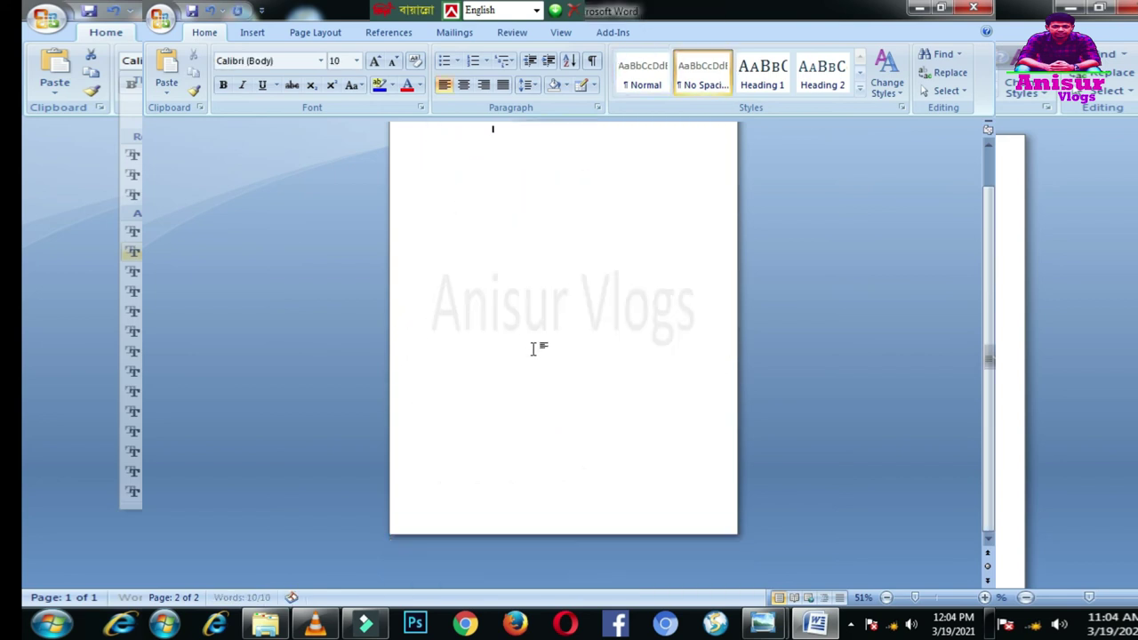
pyautogui.click(528, 358)
pyautogui.click(500, 312)
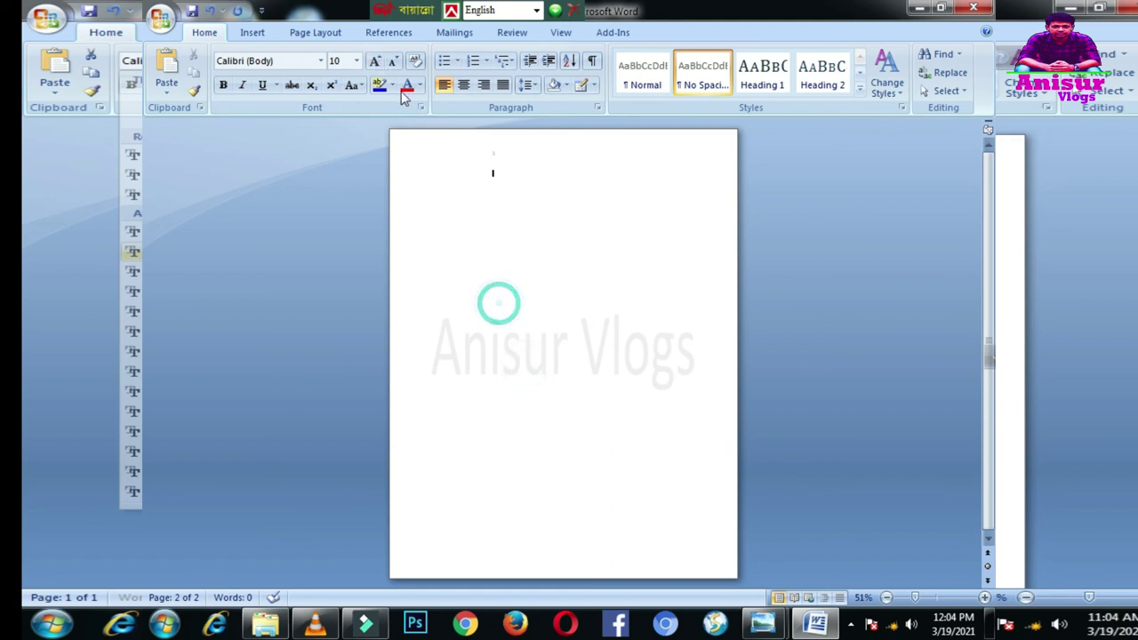
# Remove the Anisur Vlogs watermark from Page Layout's Watermark menu
pyautogui.click(314, 32)
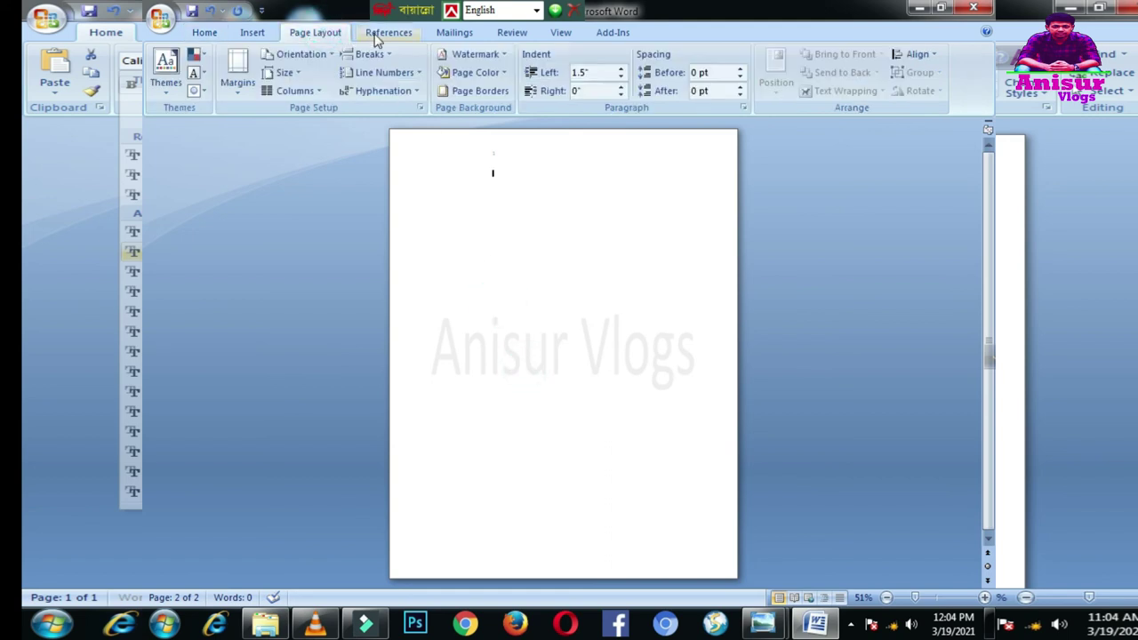
pyautogui.click(472, 54)
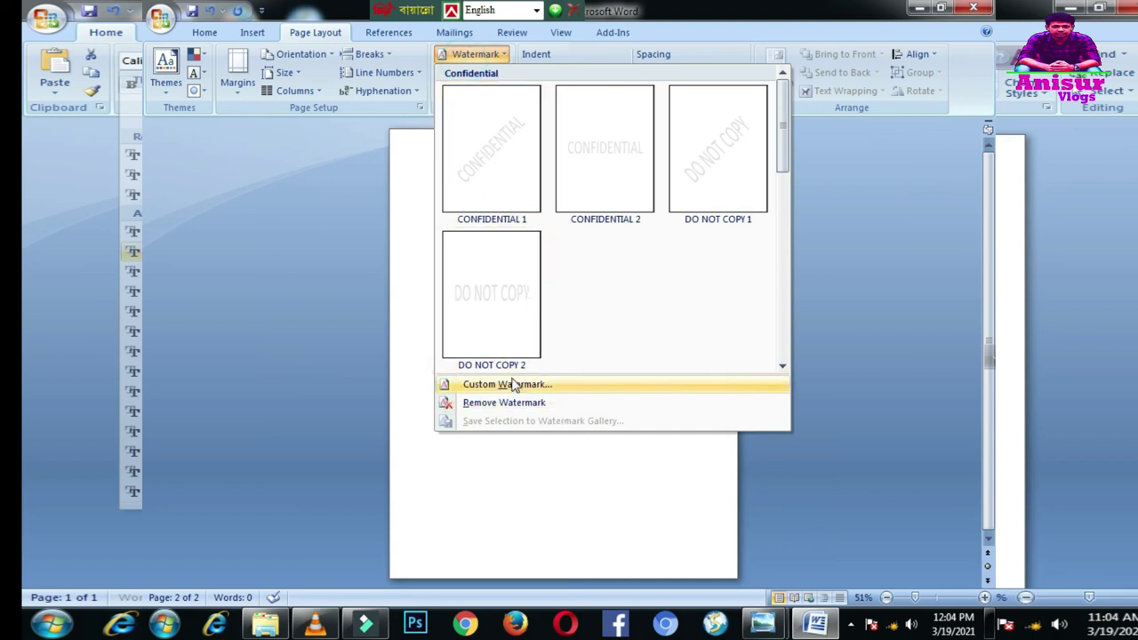
pyautogui.click(485, 402)
pyautogui.click(597, 209)
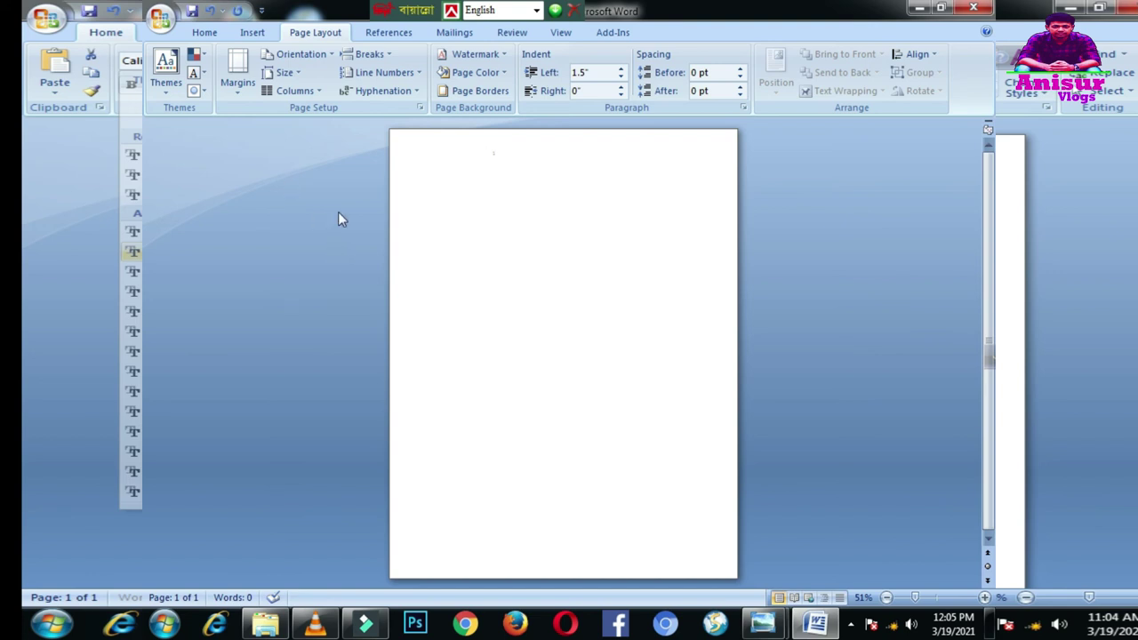
pyautogui.click(204, 32)
pyautogui.click(250, 32)
pyautogui.click(204, 32)
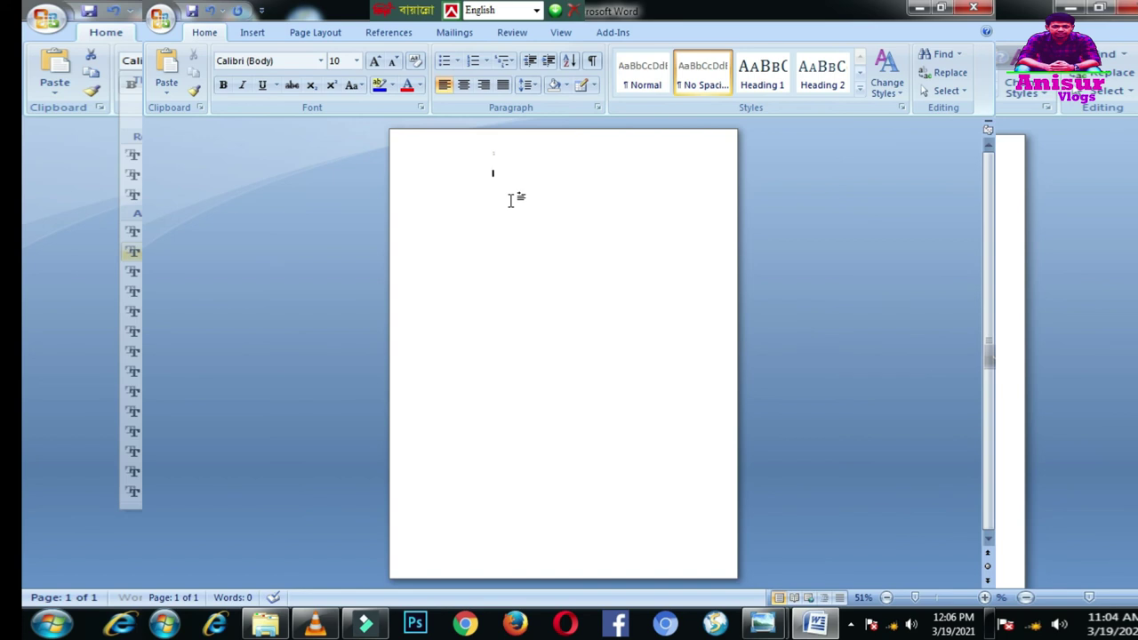
pyautogui.click(252, 33)
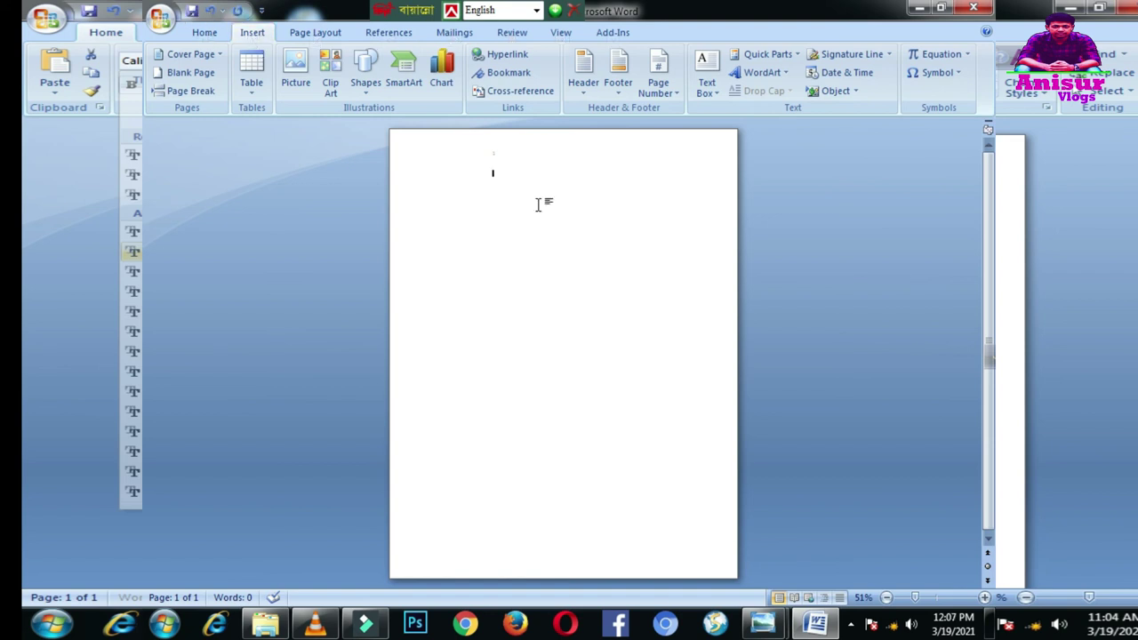
pyautogui.click(205, 32)
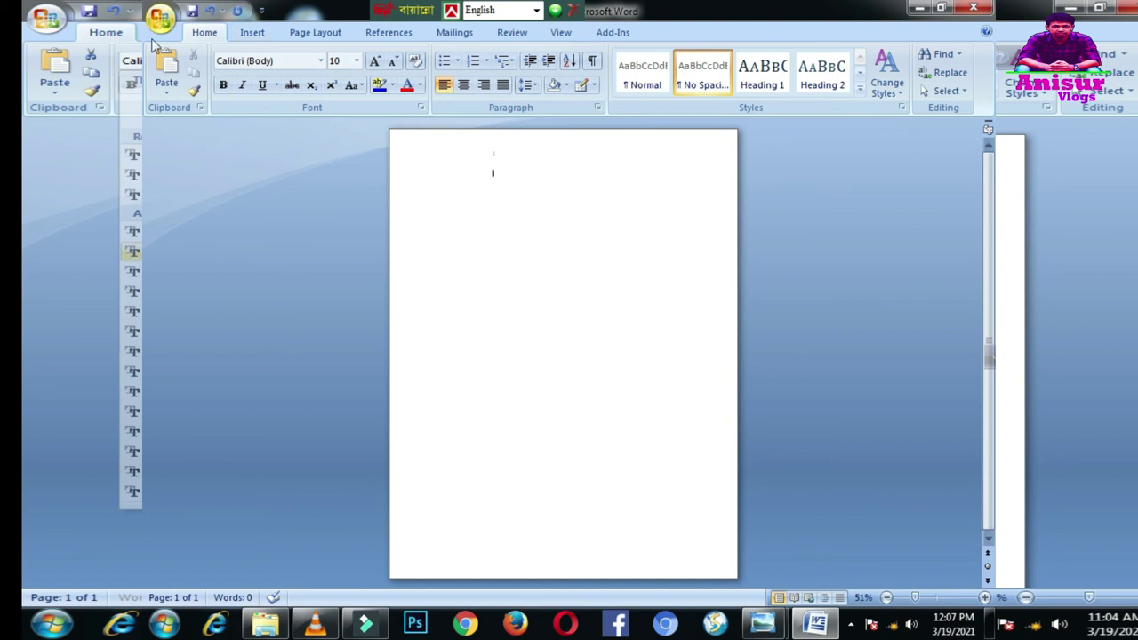
pyautogui.click(488, 183)
pyautogui.press('alt')
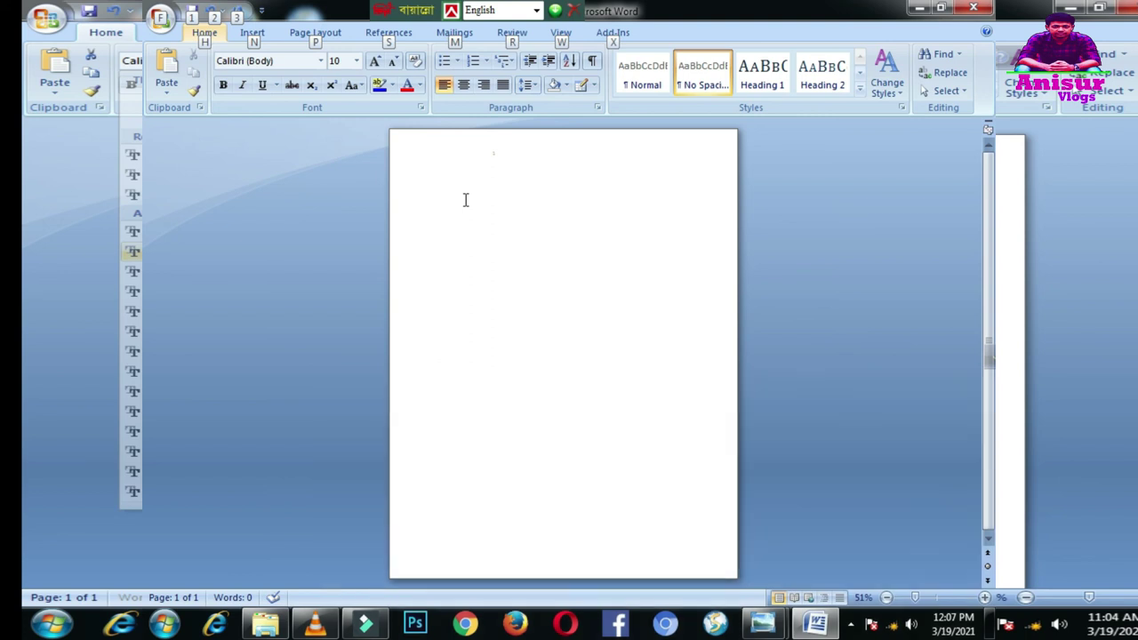
pyautogui.click(426, 255)
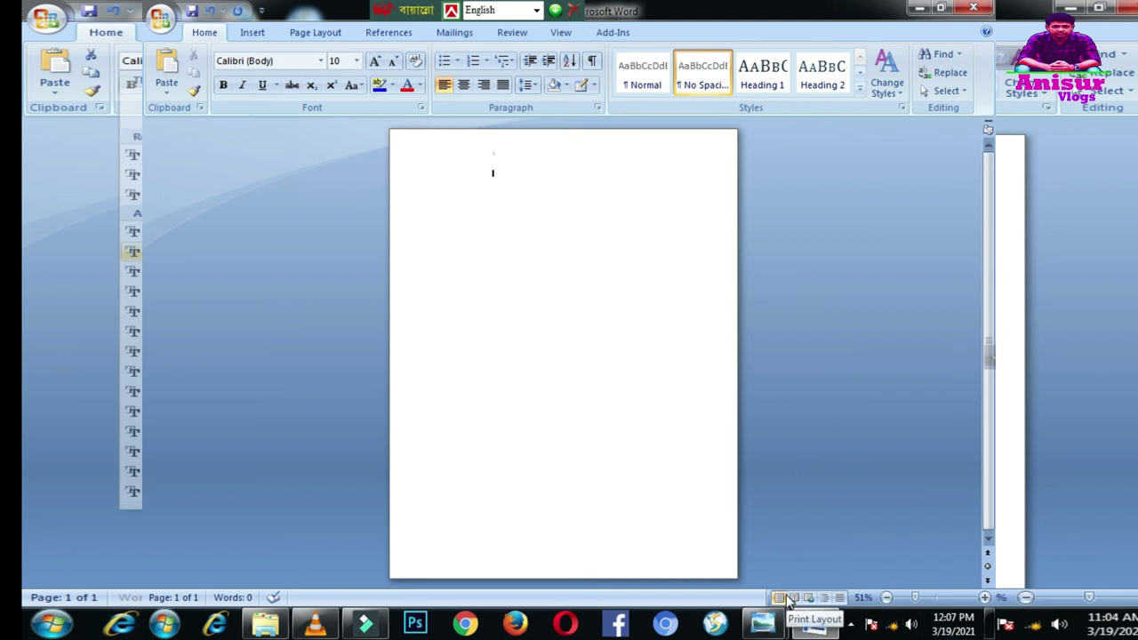
# Raise the font size to 36 pt, stepping through 18 and 24 first
pyautogui.click(356, 62)
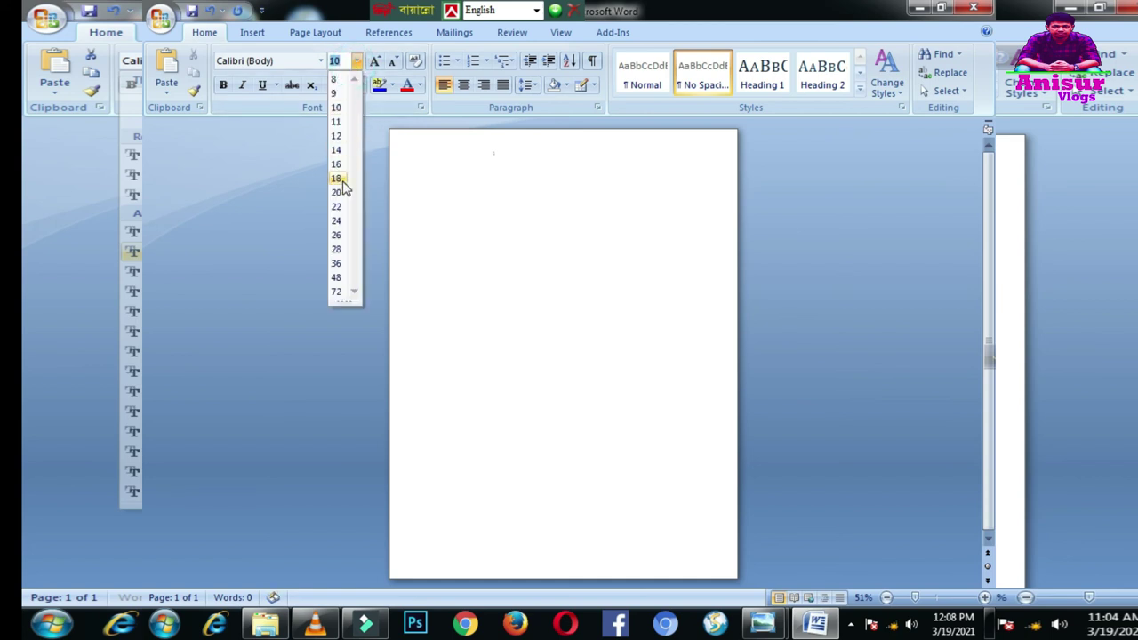
pyautogui.click(340, 178)
pyautogui.click(356, 61)
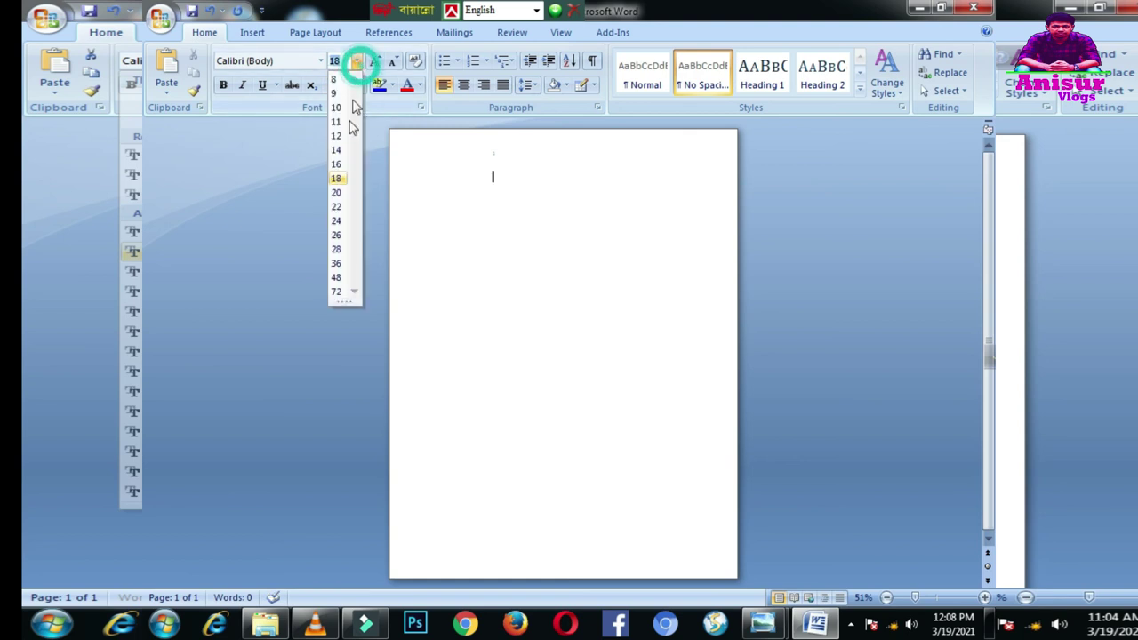
pyautogui.click(338, 222)
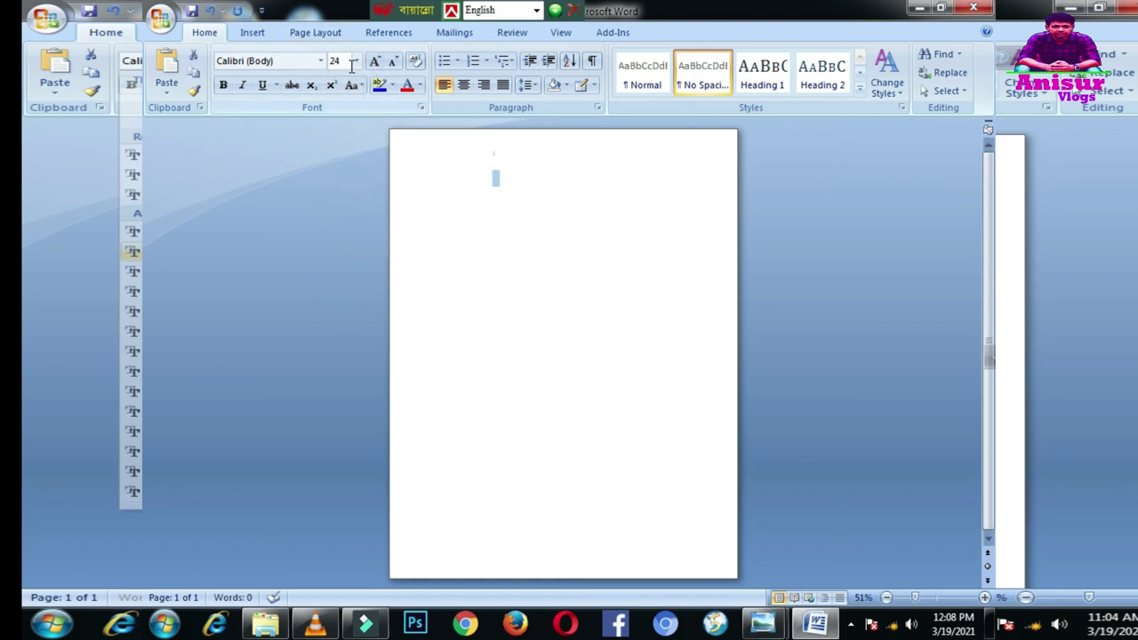
pyautogui.click(356, 61)
pyautogui.click(336, 263)
pyautogui.click(512, 197)
# Open the Page Setup dialog from the Page Layout ribbon to see the document's 1" portrait margins
pyautogui.click(251, 32)
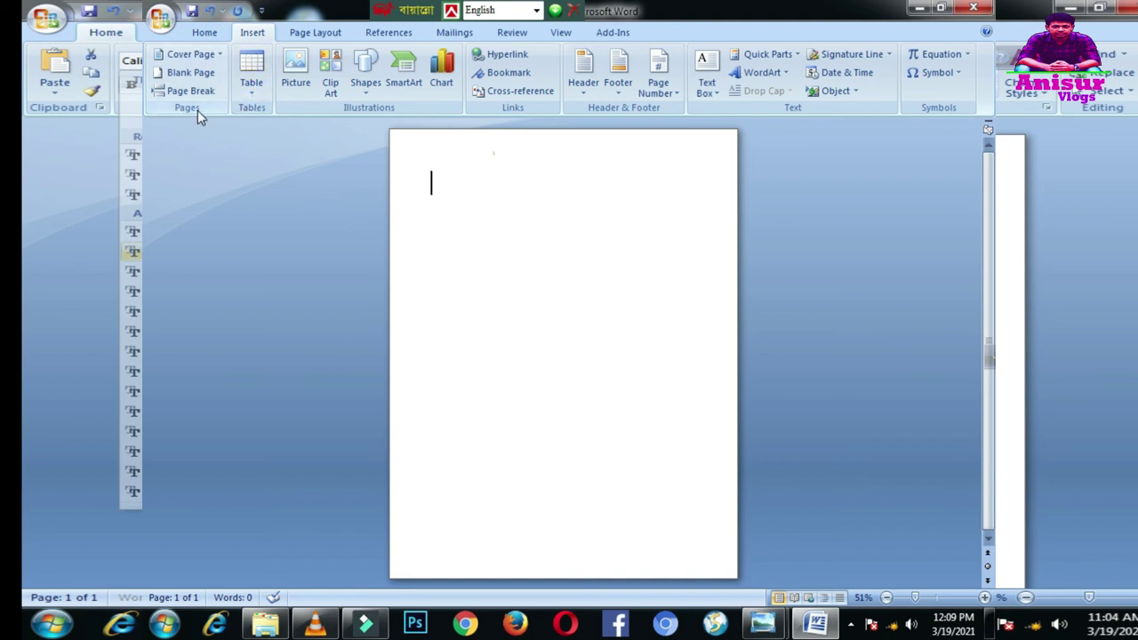
pyautogui.click(315, 32)
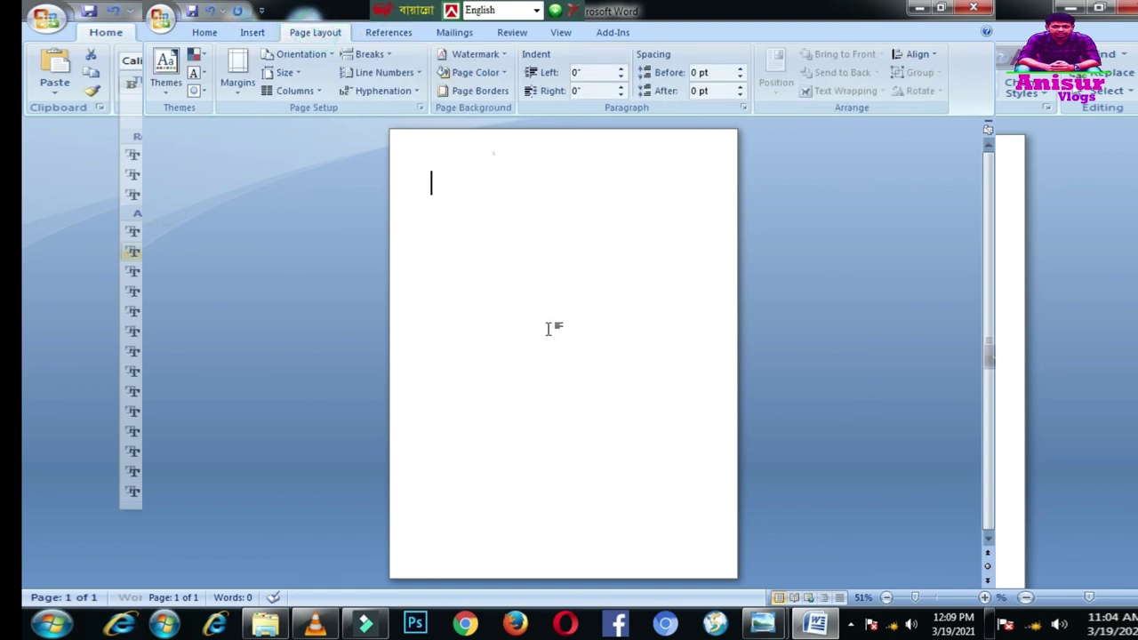
pyautogui.click(252, 32)
pyautogui.click(325, 30)
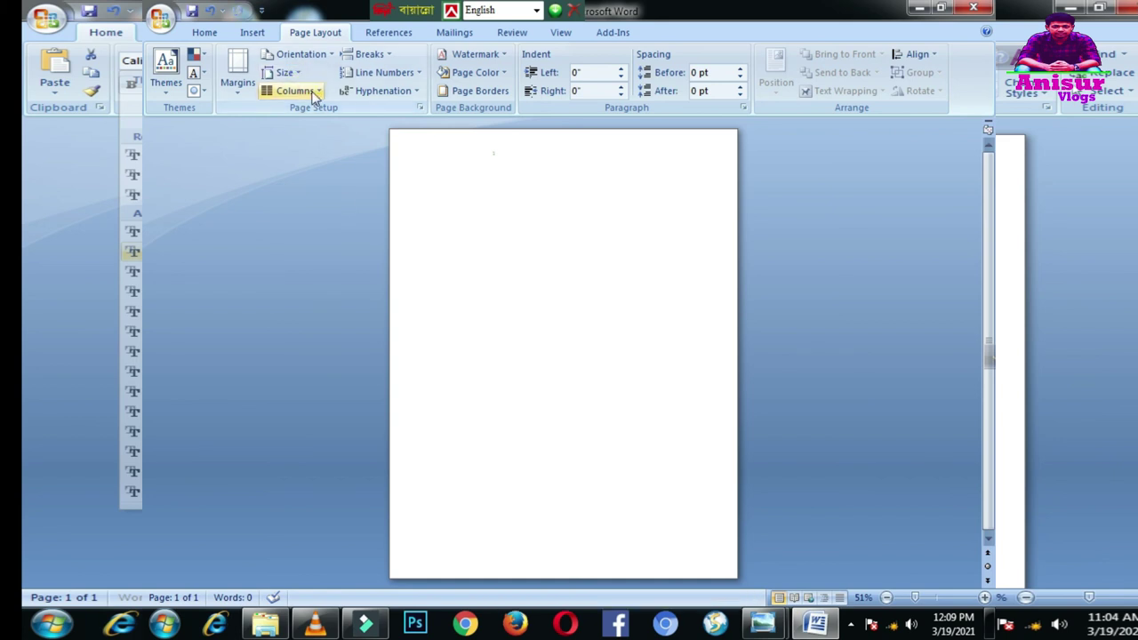
pyautogui.click(419, 107)
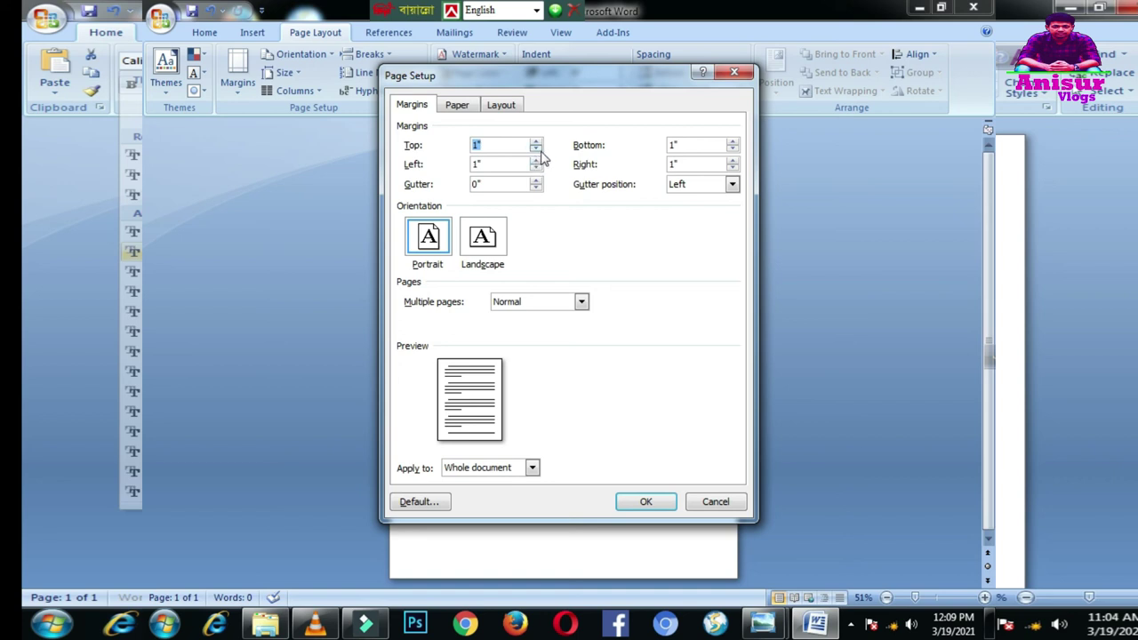
# Lower the top and left margins to 0.5"
pyautogui.click(536, 149)
pyautogui.click(536, 150)
pyautogui.click(536, 150)
pyautogui.click(536, 149)
pyautogui.click(536, 149)
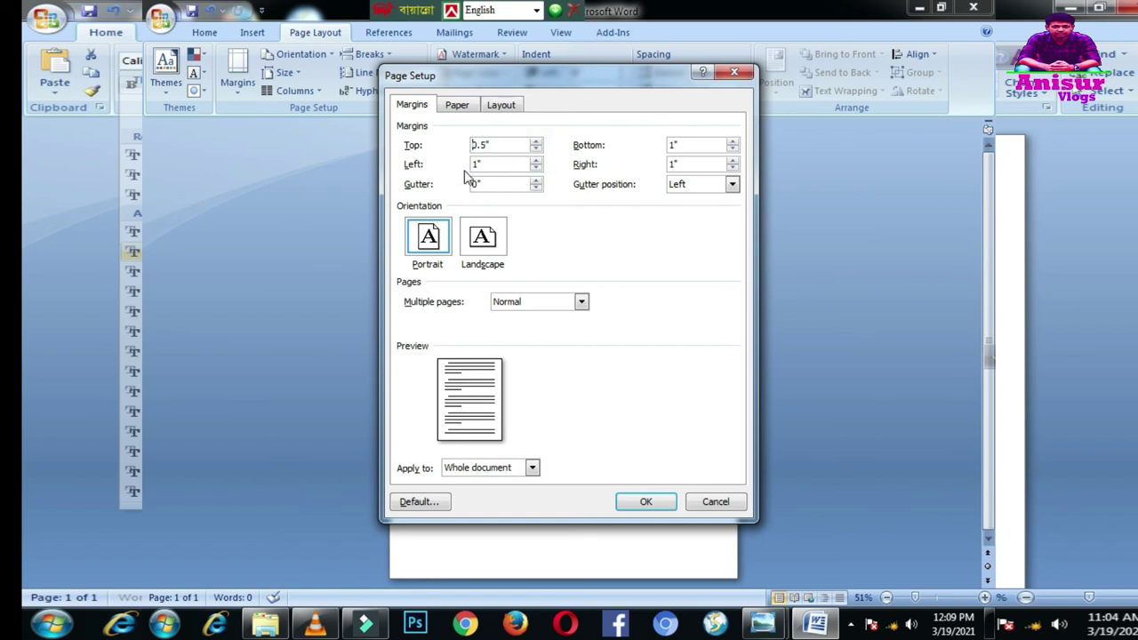
pyautogui.click(537, 169)
pyautogui.click(537, 169)
pyautogui.click(537, 169)
pyautogui.click(537, 169)
pyautogui.click(537, 169)
# Lower the bottom margin to 0.4" and the right margin to 0.5"
pyautogui.click(732, 151)
pyautogui.click(732, 151)
pyautogui.click(732, 151)
pyautogui.click(731, 151)
pyautogui.click(731, 151)
pyautogui.click(732, 151)
pyautogui.click(732, 170)
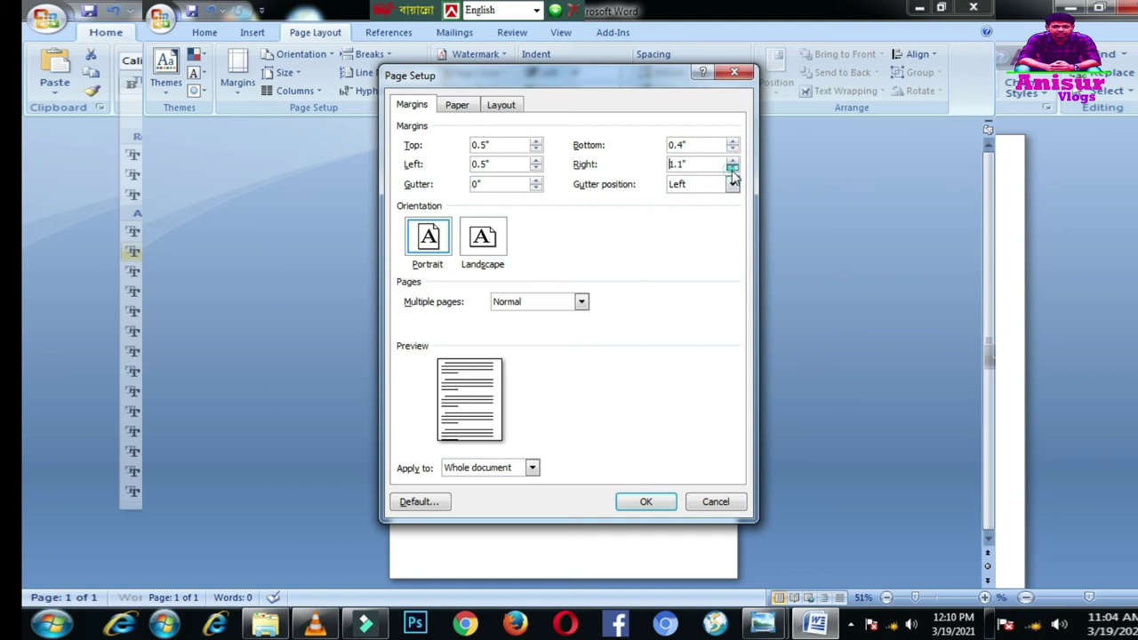
pyautogui.click(731, 170)
pyautogui.click(731, 170)
pyautogui.click(732, 170)
pyautogui.click(732, 170)
# Keep portrait orientation after trying landscape, then view the paper settings
pyautogui.click(438, 245)
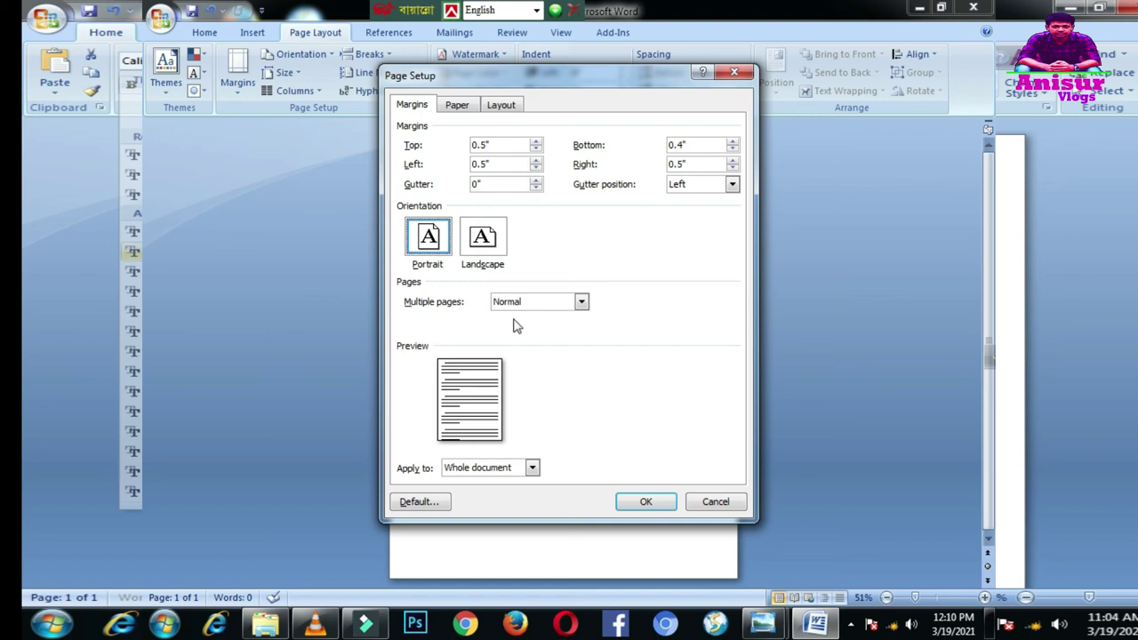
pyautogui.click(498, 256)
pyautogui.click(428, 242)
pyautogui.click(483, 242)
pyautogui.click(428, 242)
pyautogui.click(480, 253)
pyautogui.click(430, 245)
pyautogui.click(457, 106)
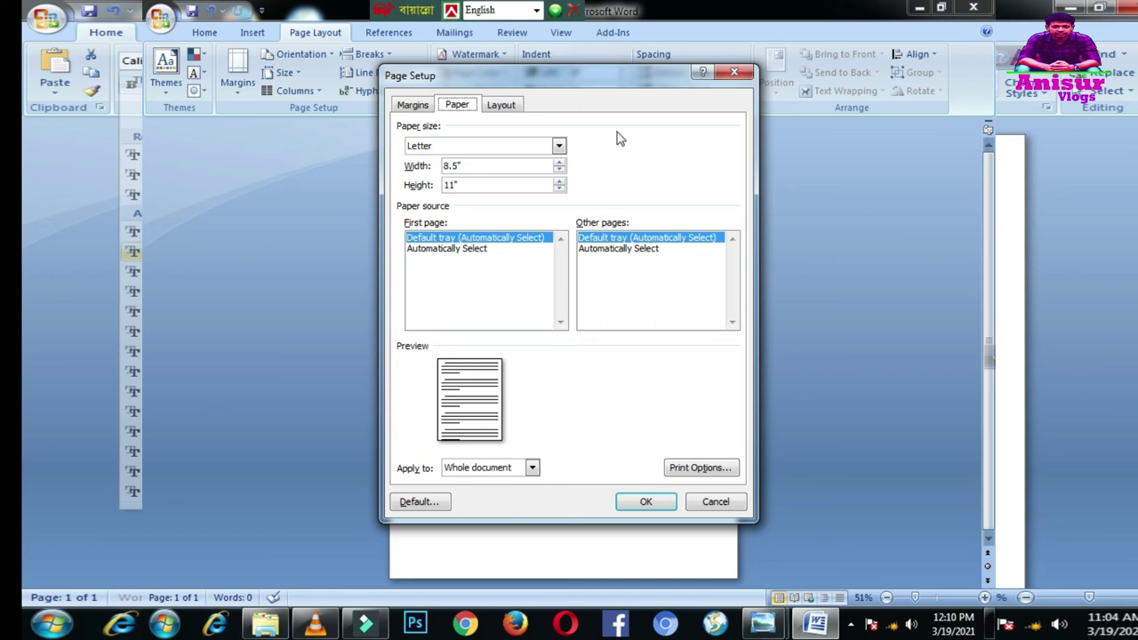
# Check the paper size list and keep Letter, 8.5" by 11", before viewing the Layout settings
pyautogui.click(533, 147)
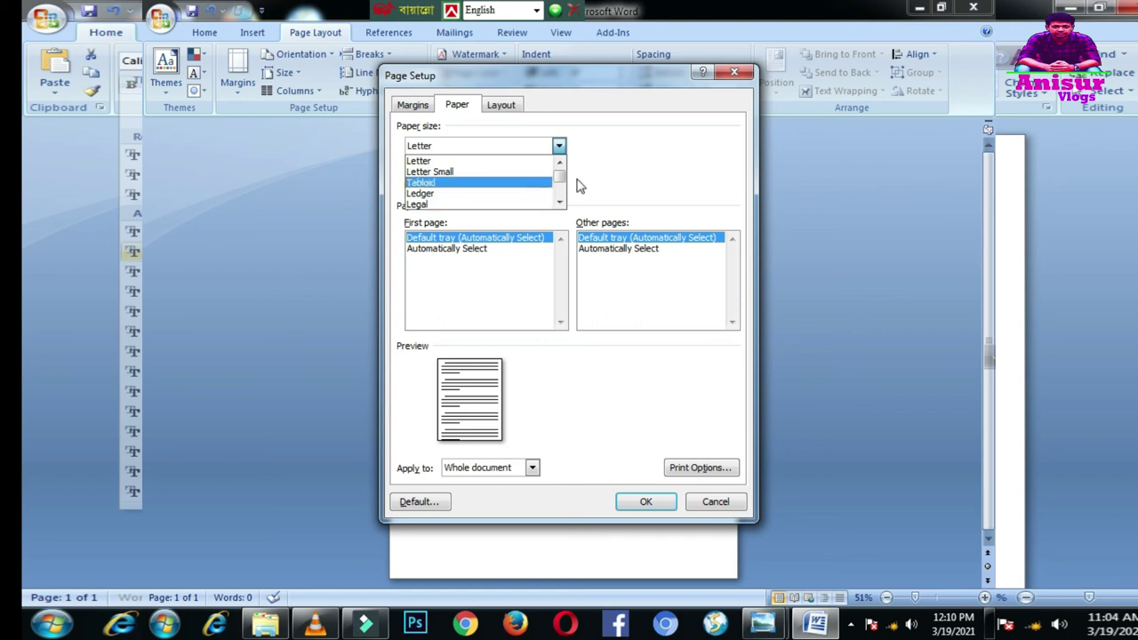
pyautogui.click(673, 167)
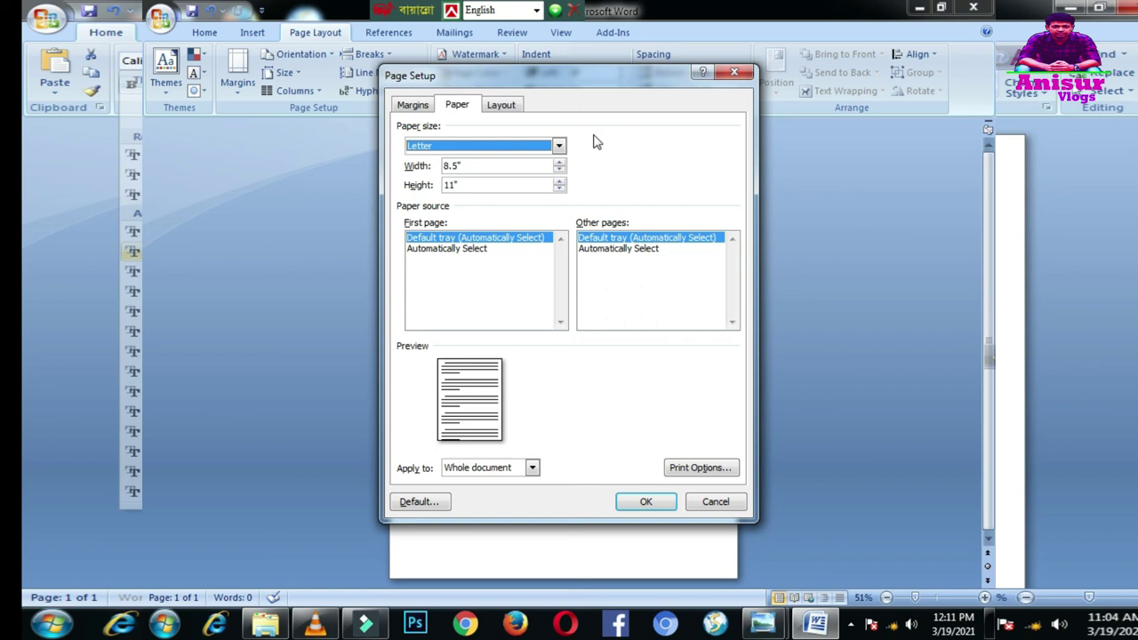
pyautogui.click(505, 145)
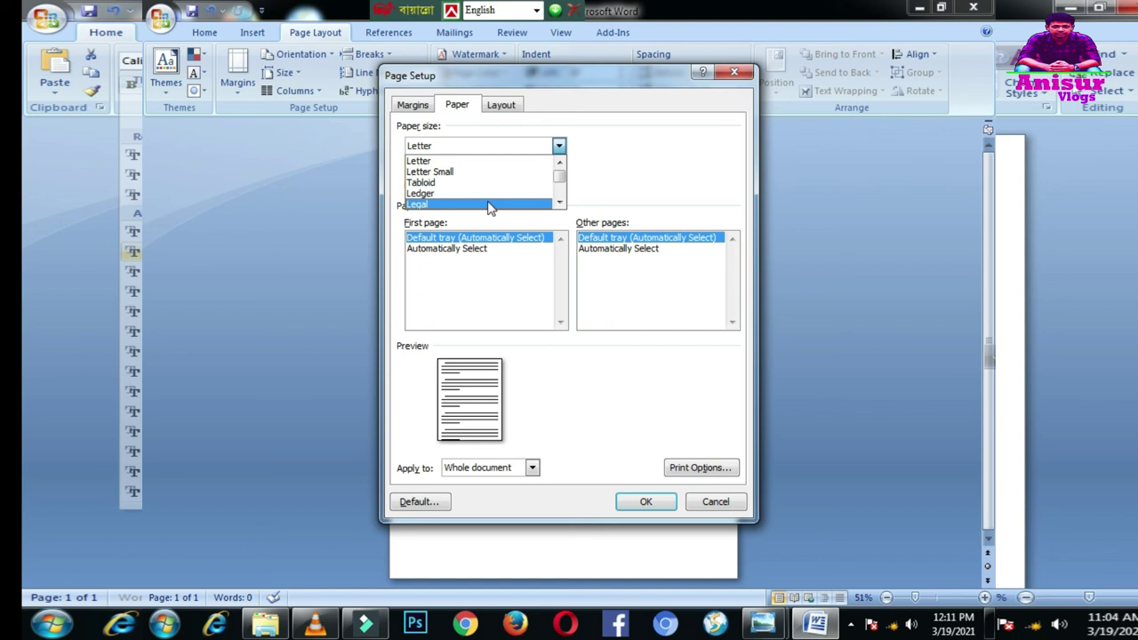
pyautogui.click(501, 104)
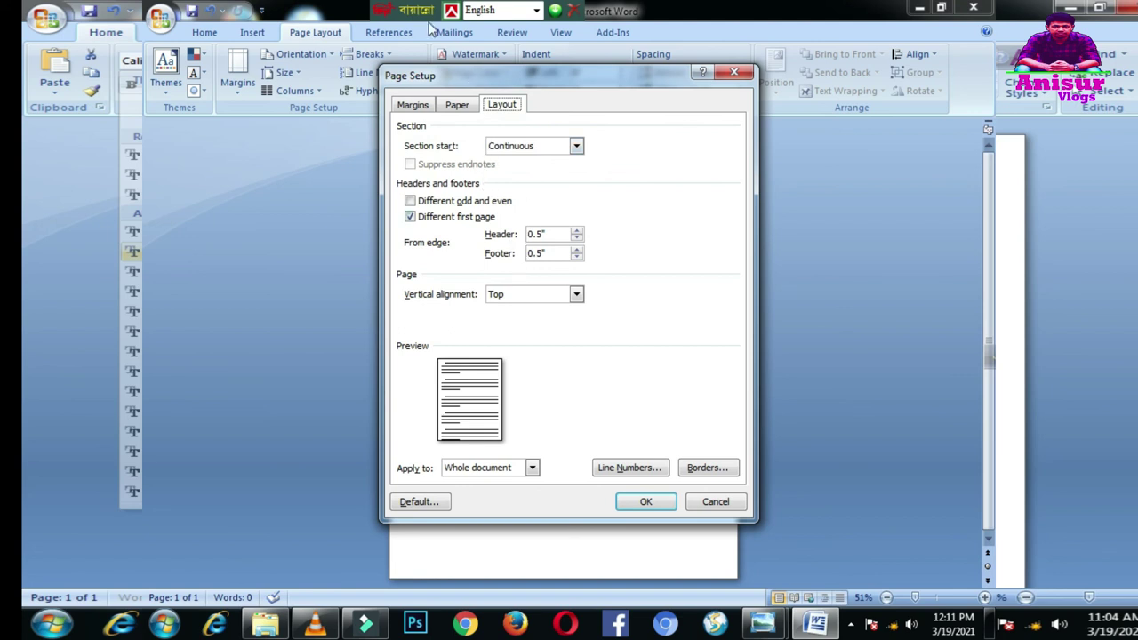
pyautogui.click(555, 233)
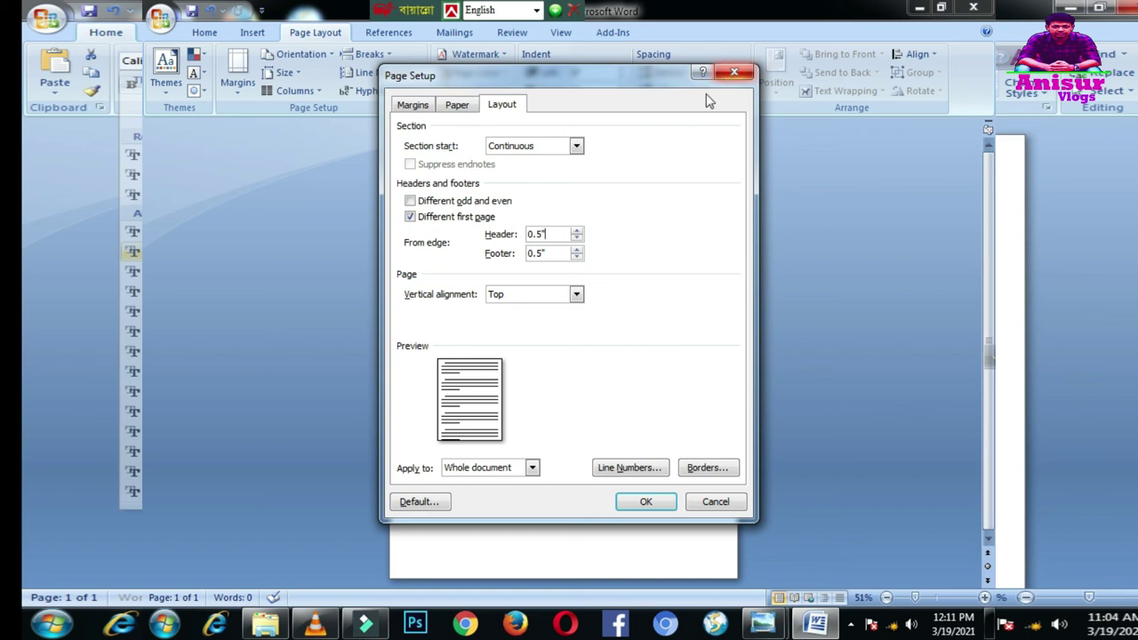
# Apply the narrower margins and set the page zoom to 100%
pyautogui.click(647, 502)
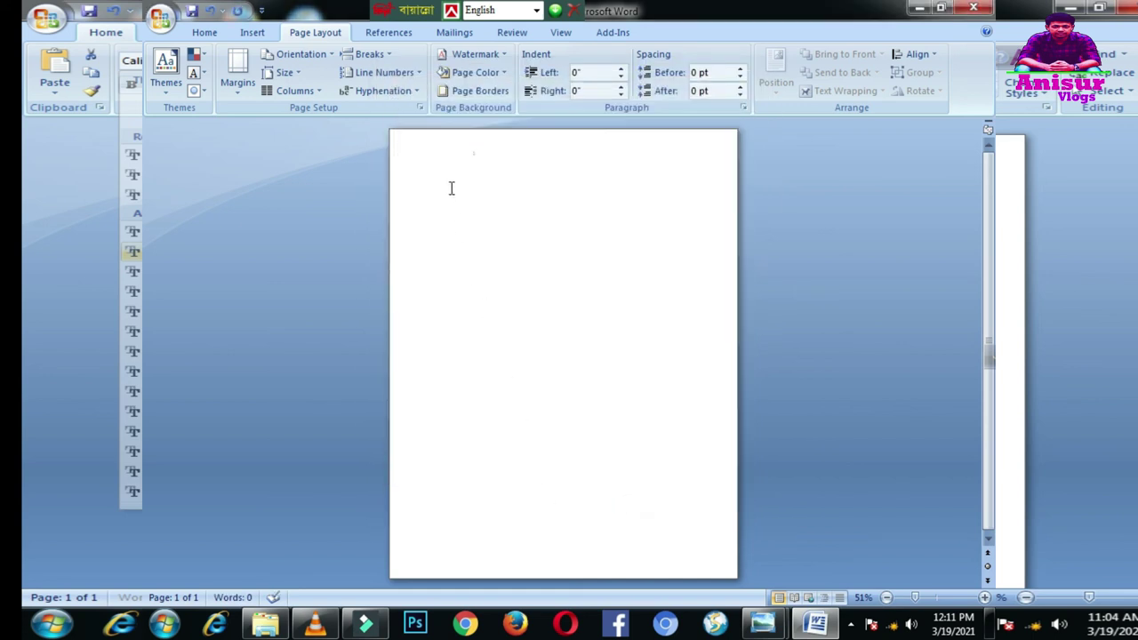
pyautogui.click(411, 189)
pyautogui.click(936, 597)
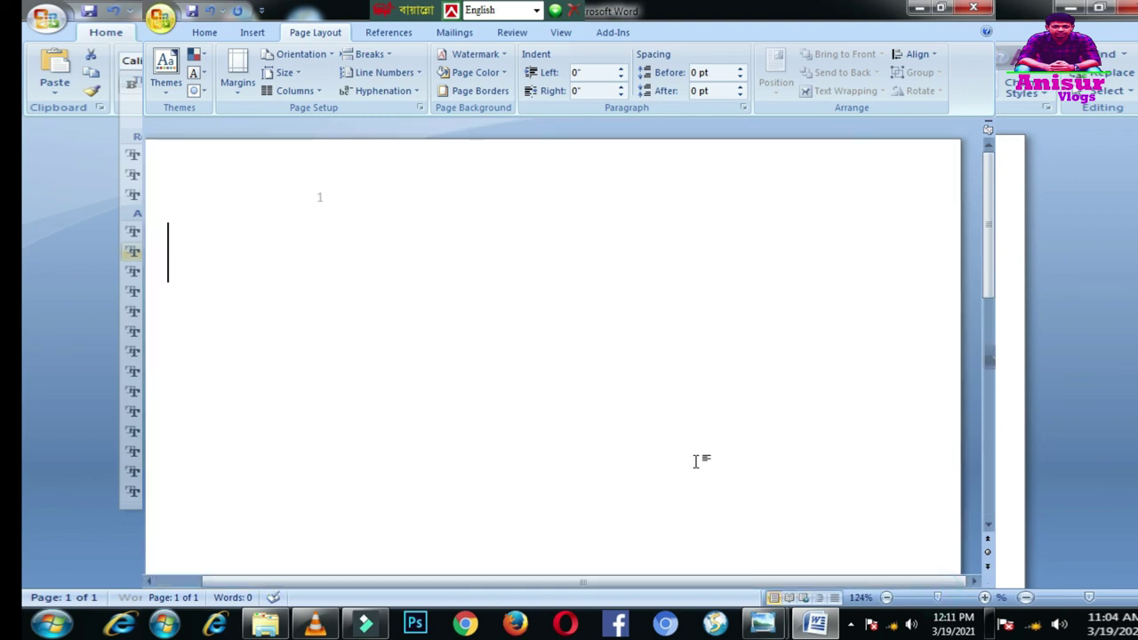
pyautogui.click(926, 599)
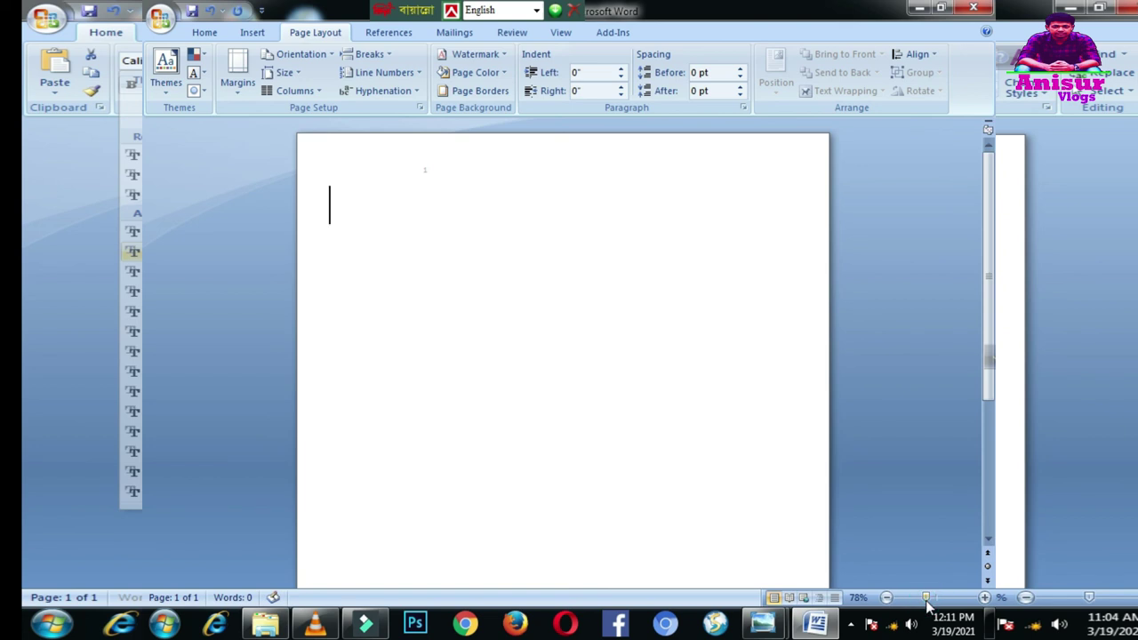
pyautogui.click(928, 600)
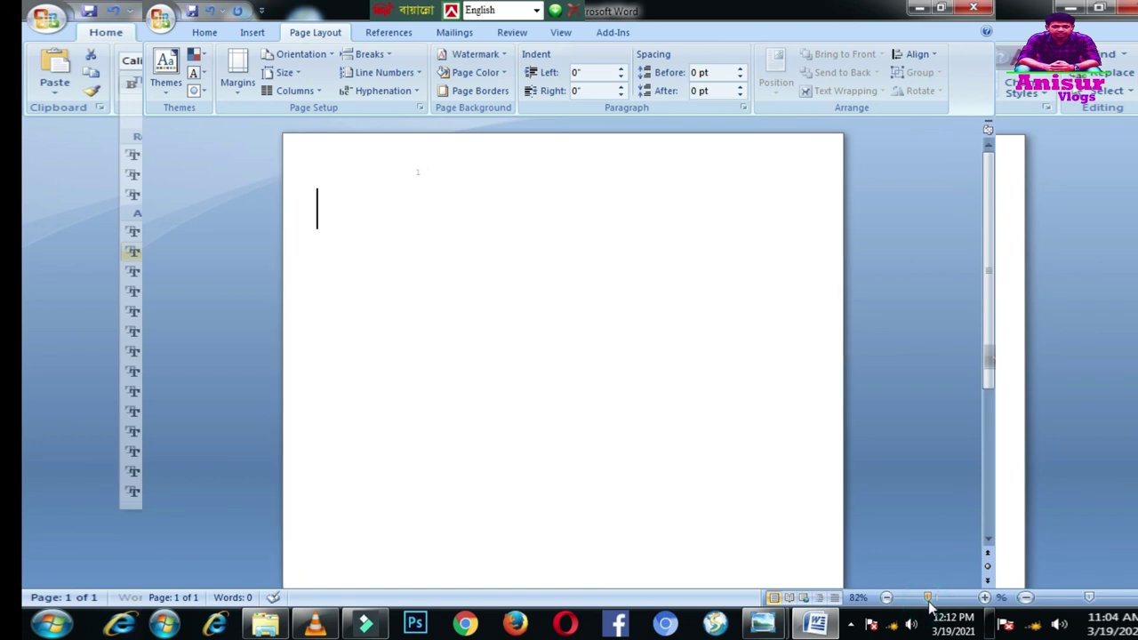
pyautogui.moveTo(928, 602); pyautogui.dragTo(935, 602)
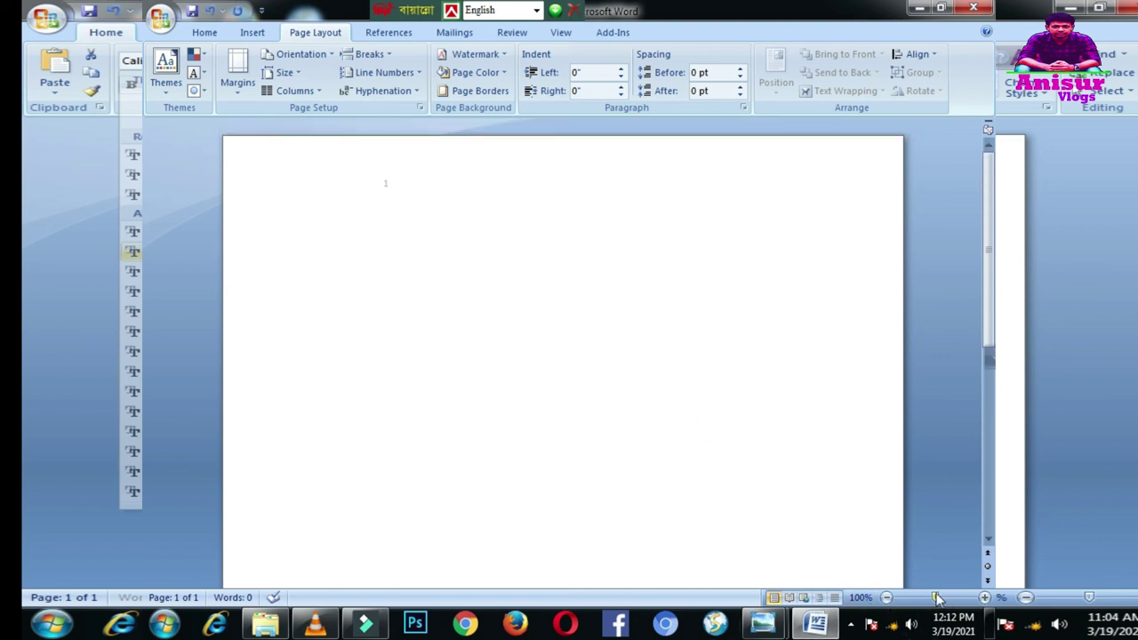
# Add blank paragraphs so the document spans two pages, checking it in Full Screen Reading
pyautogui.click(789, 598)
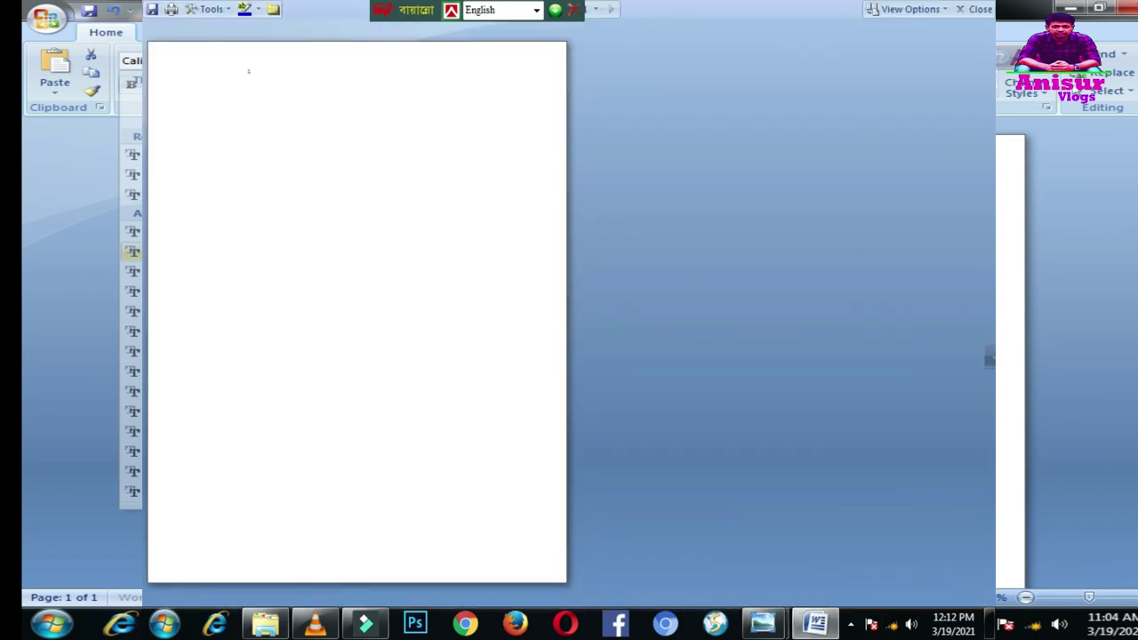
pyautogui.click(452, 449)
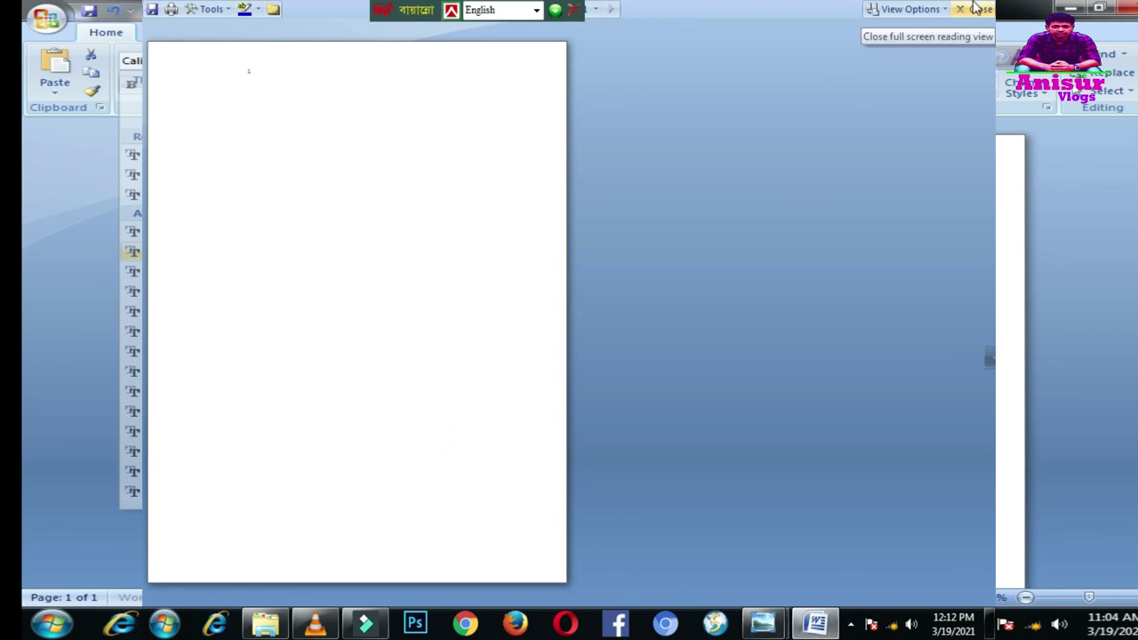
pyautogui.click(978, 9)
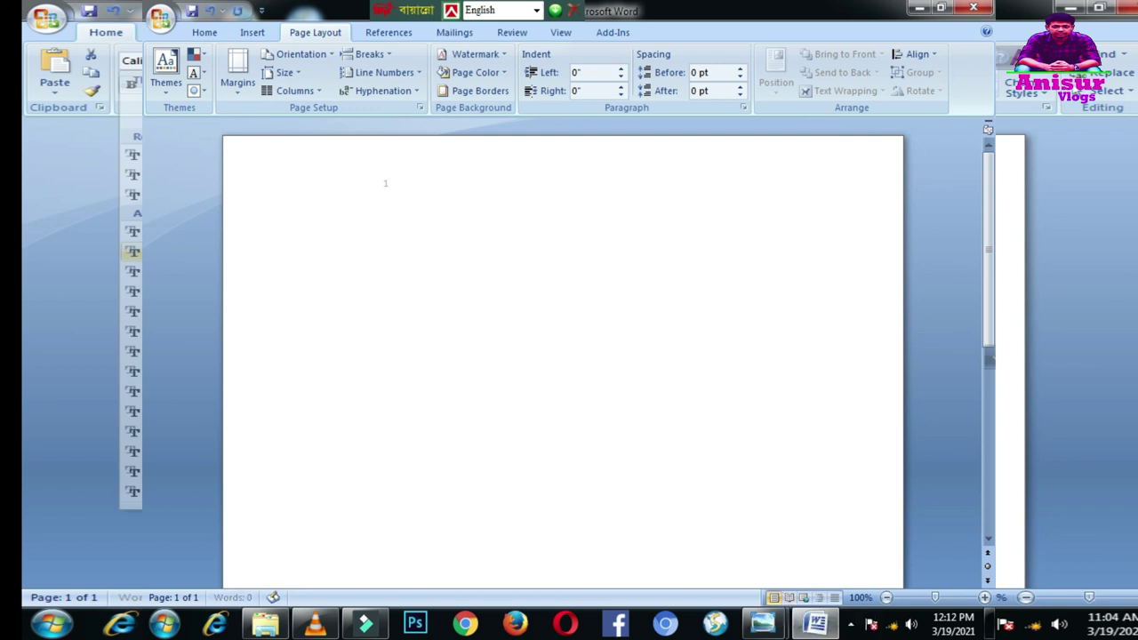
pyautogui.press('Return')
pyautogui.press('Return')
pyautogui.press('Return')
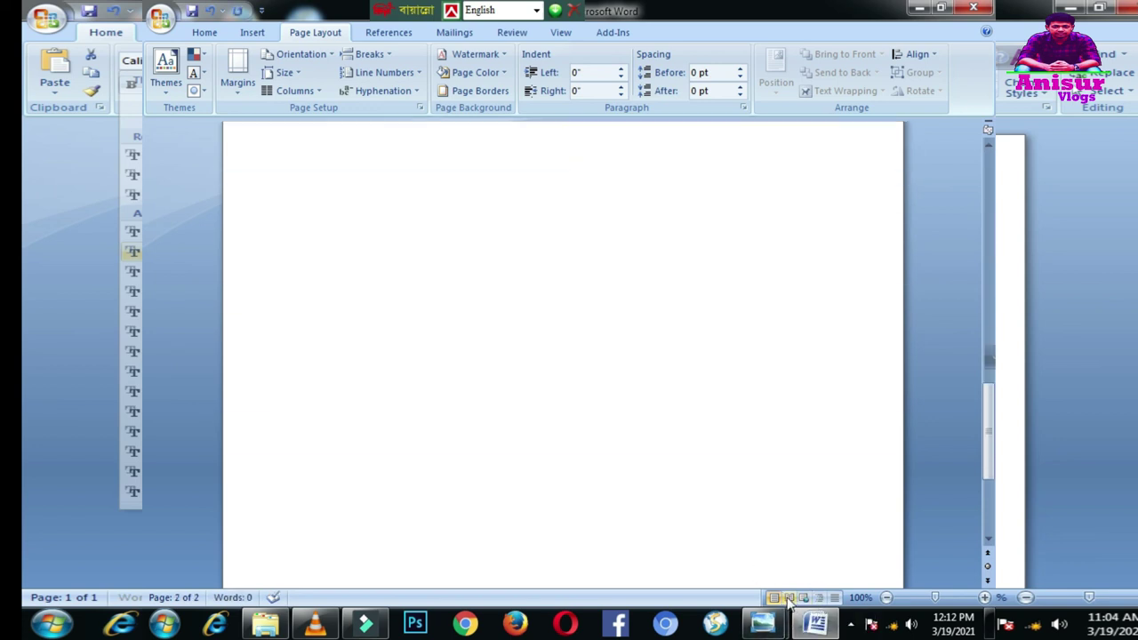
pyautogui.click(788, 597)
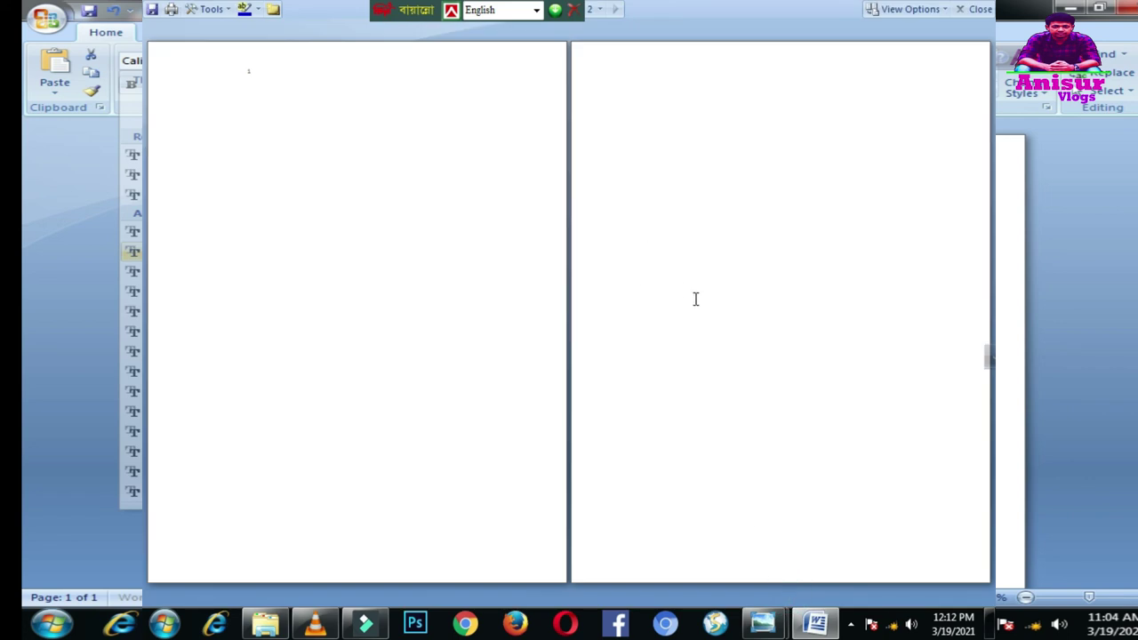
pyautogui.click(302, 131)
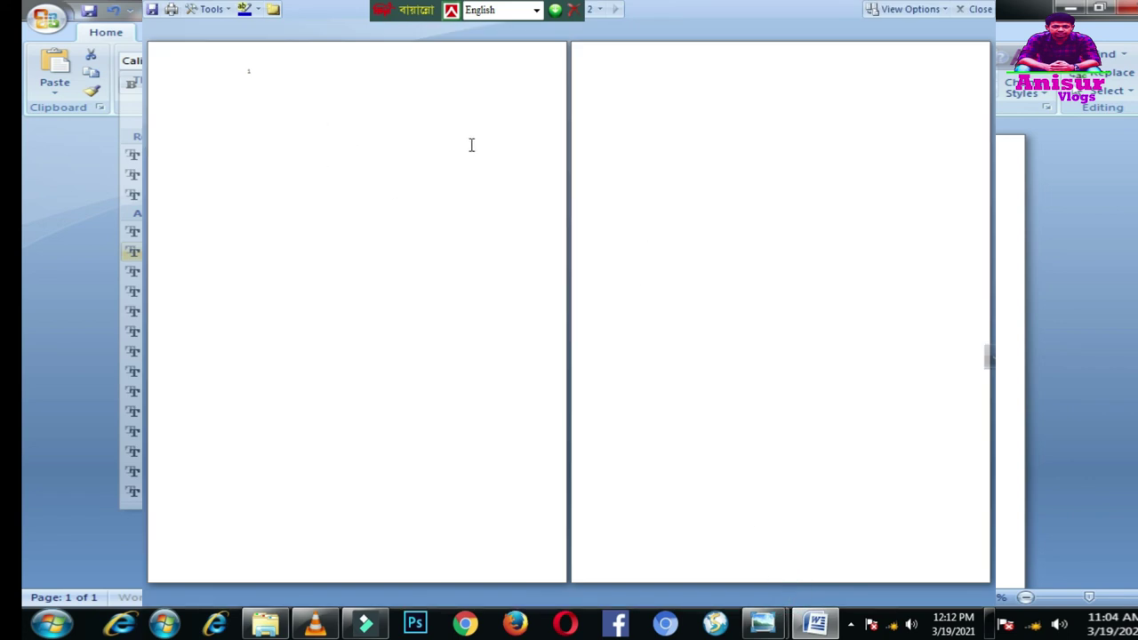
pyautogui.click(347, 152)
pyautogui.click(978, 18)
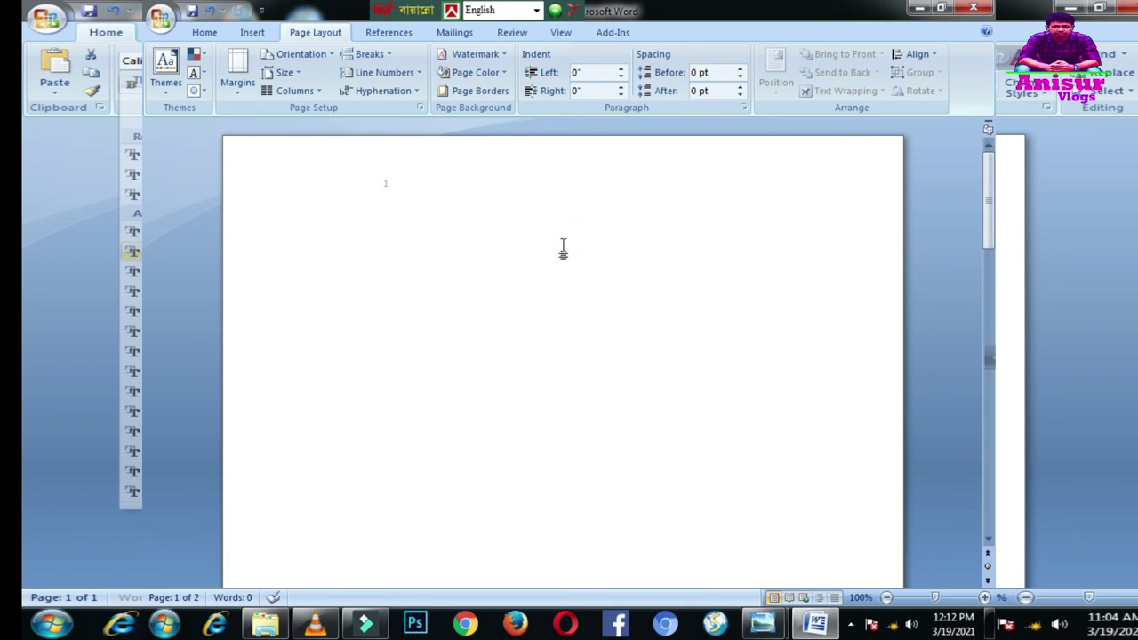
# Type the placeholder line 'NK,NM,,.' at the top and select all the document's text
pyautogui.write('NK')
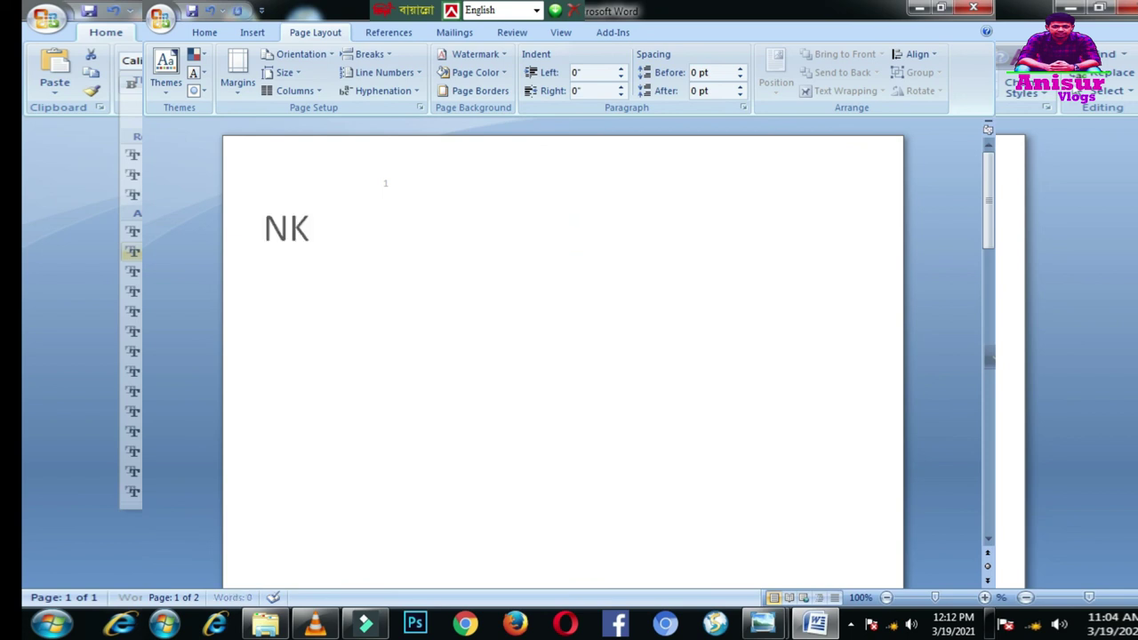
pyautogui.write(',NM,,.')
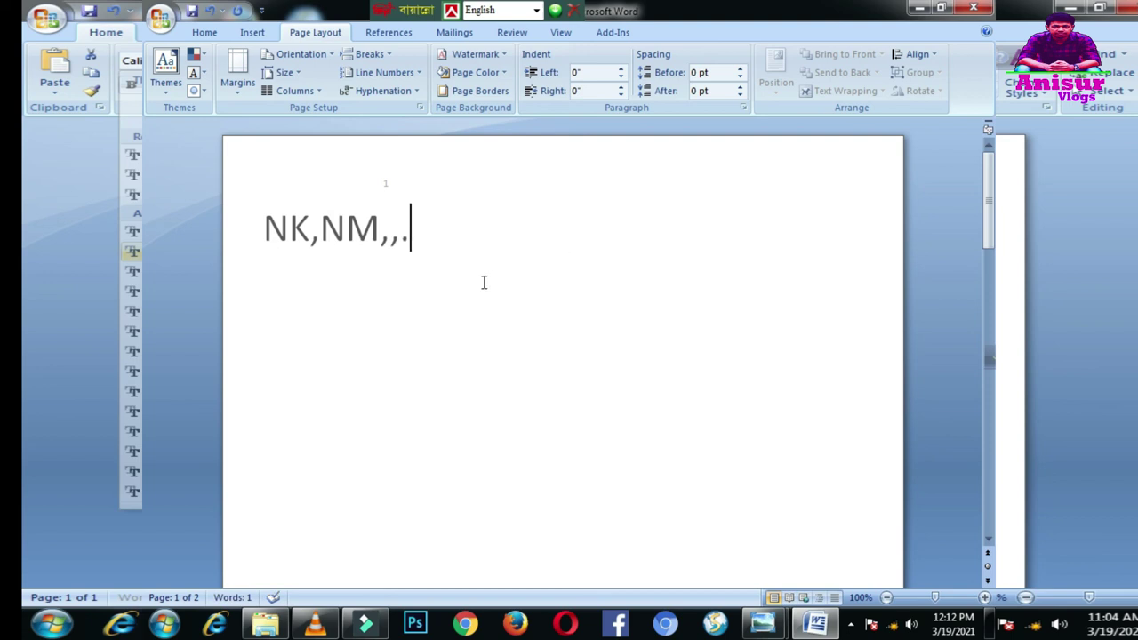
pyautogui.tripleClick(249, 227)
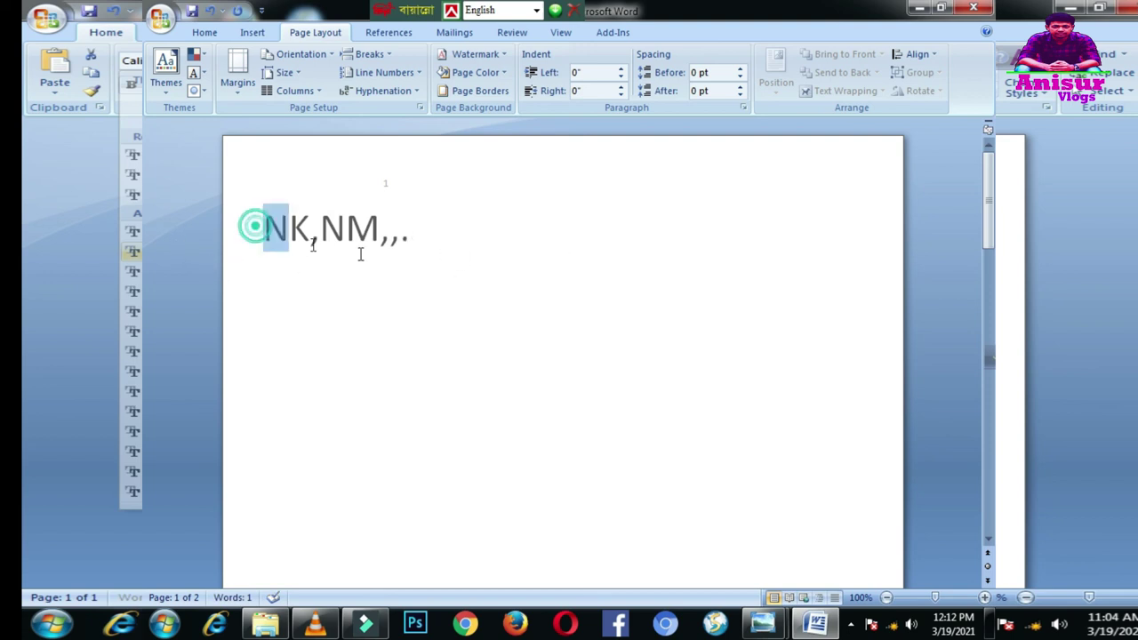
pyautogui.click(541, 302)
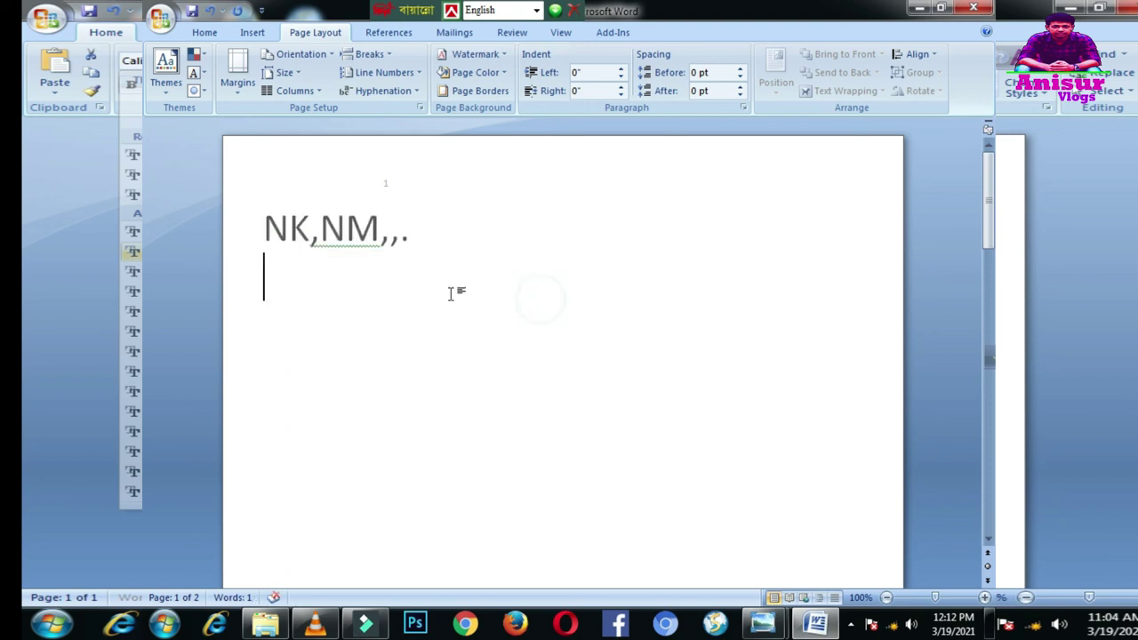
pyautogui.doubleClick(280, 226)
pyautogui.hotkey('ctrl', 'a')
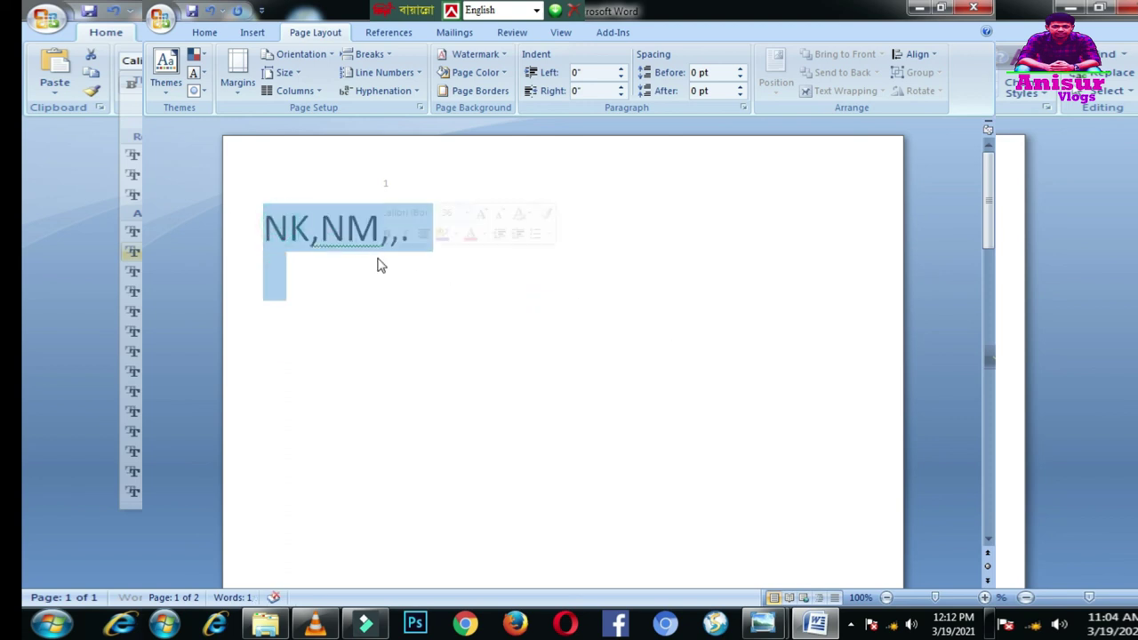
pyautogui.click(162, 24)
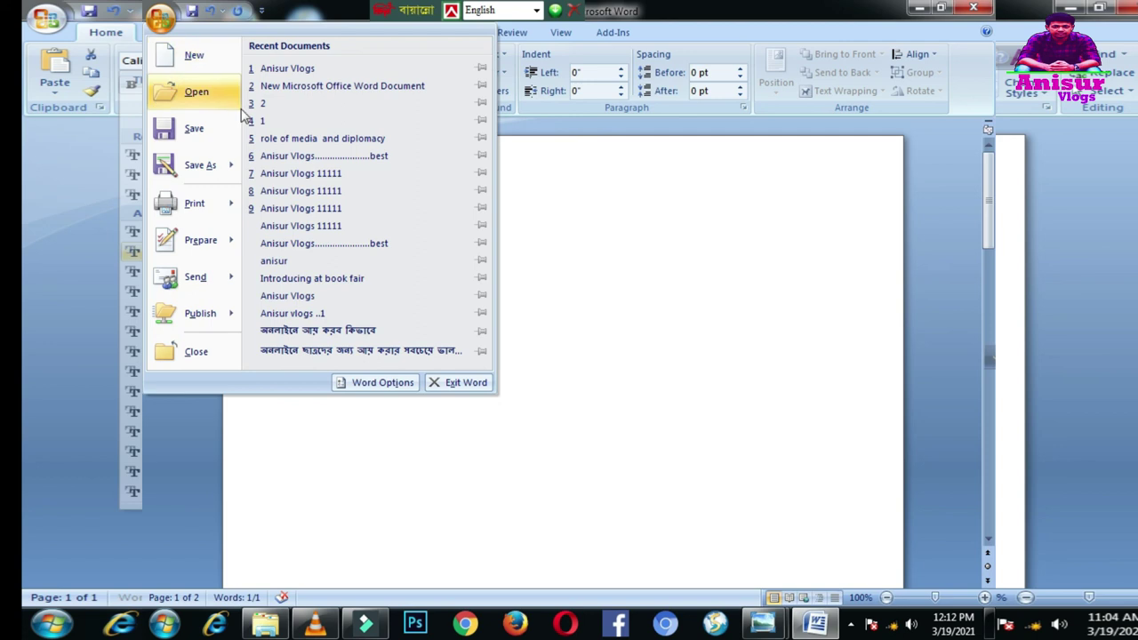
# Print-preview the page with 'NK,NM,,.' and then close Print Preview
pyautogui.moveTo(203, 210)
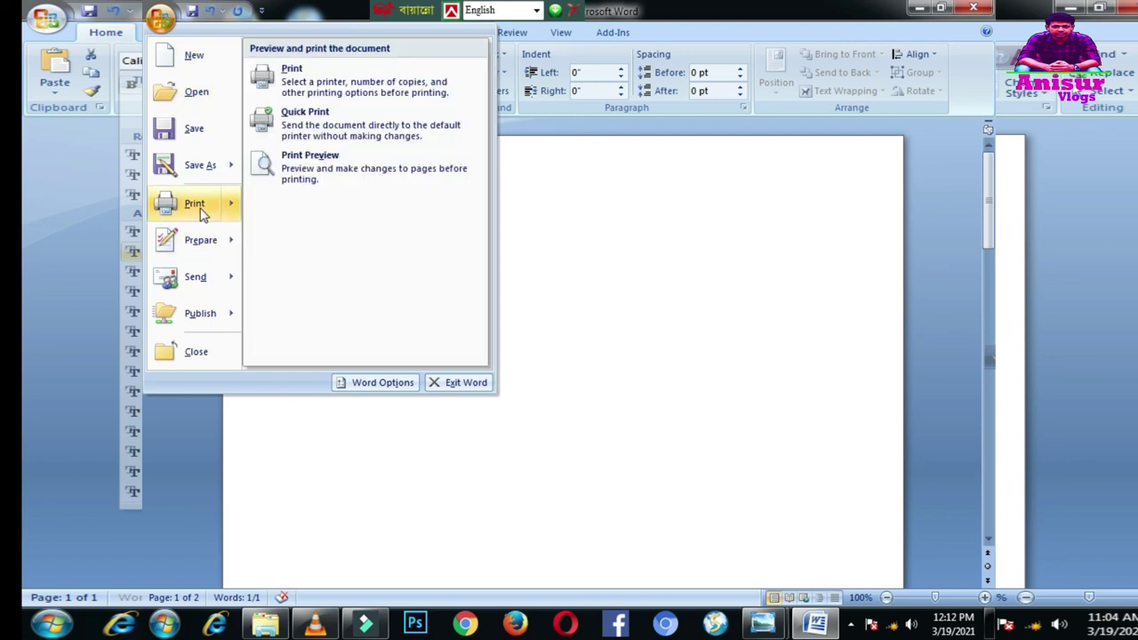
pyautogui.click(285, 177)
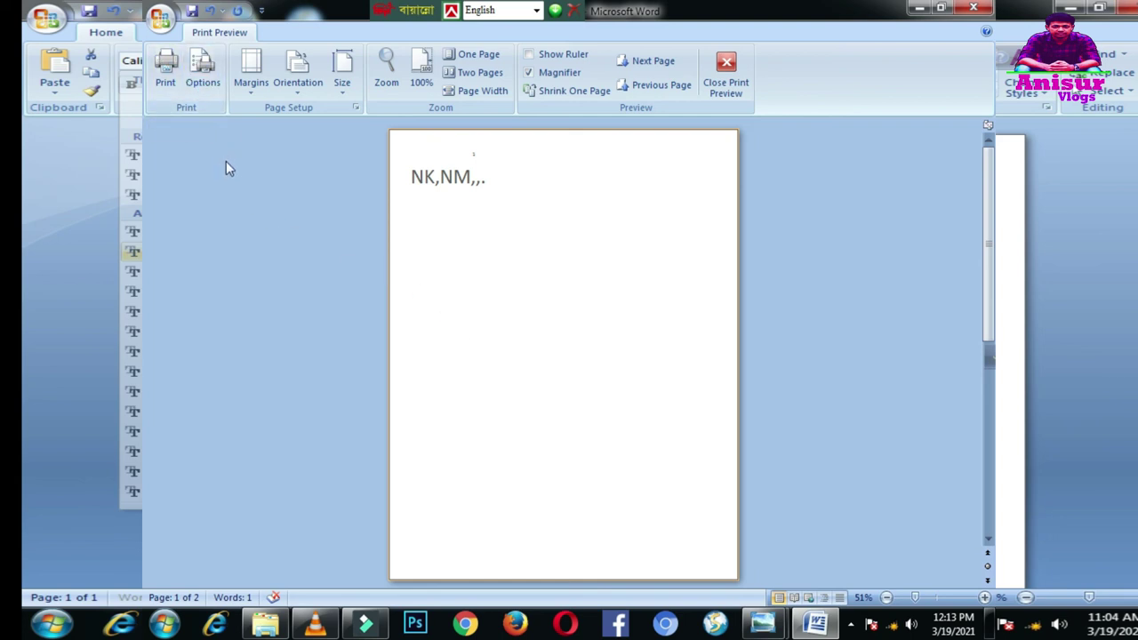
pyautogui.press('Escape')
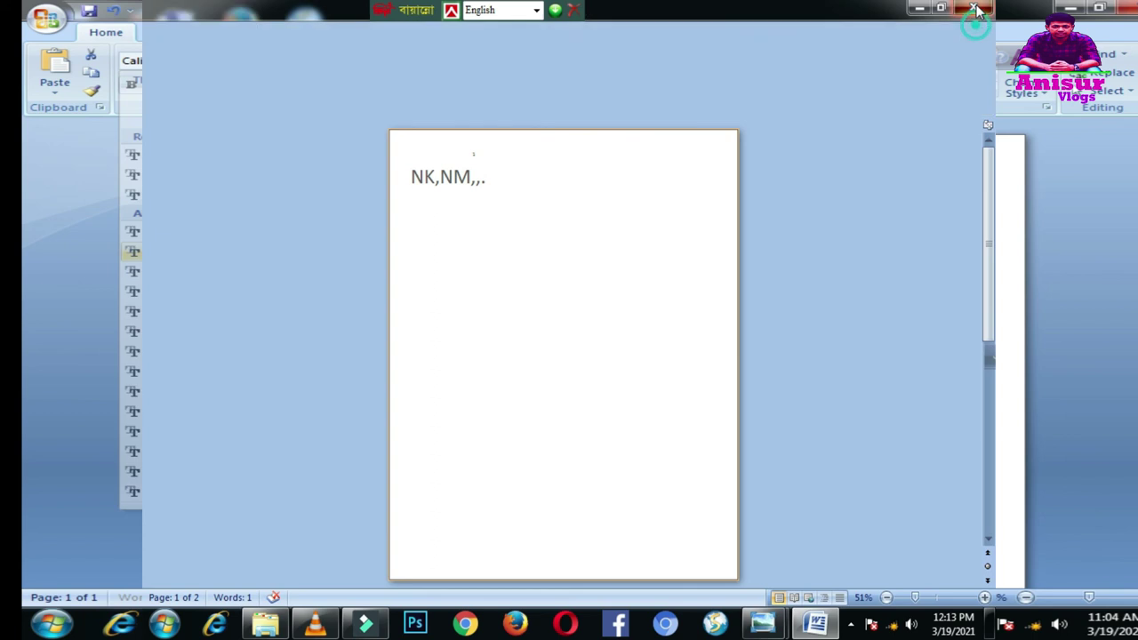
pyautogui.click(428, 298)
# Select and delete the 'NK,NM,,.' line
pyautogui.click(380, 230)
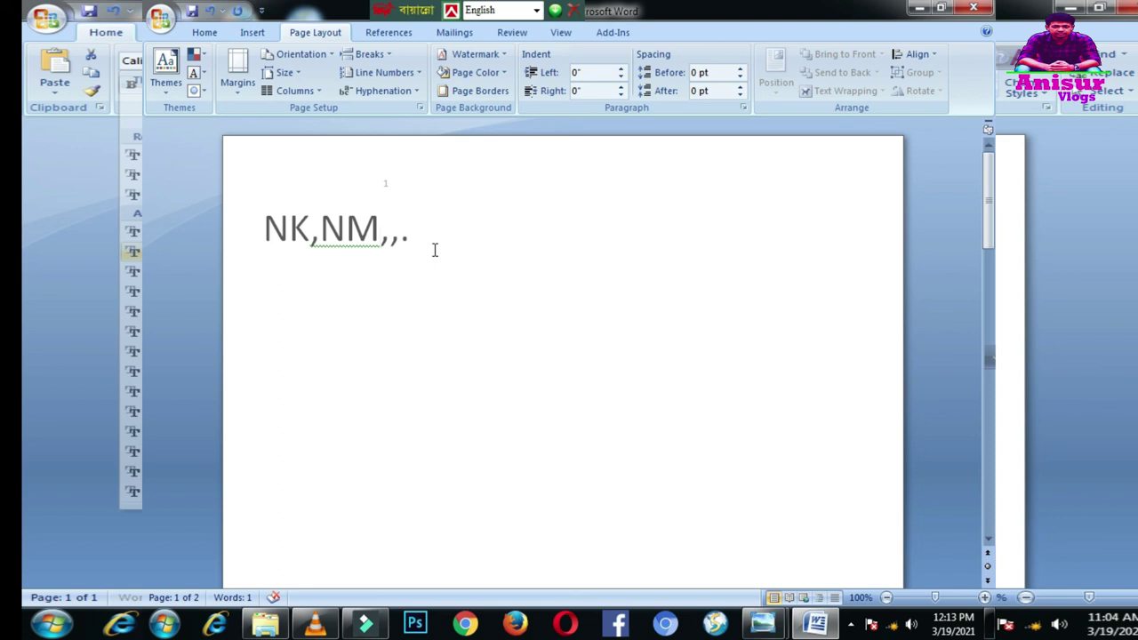
pyautogui.moveTo(426, 229); pyautogui.dragTo(229, 226)
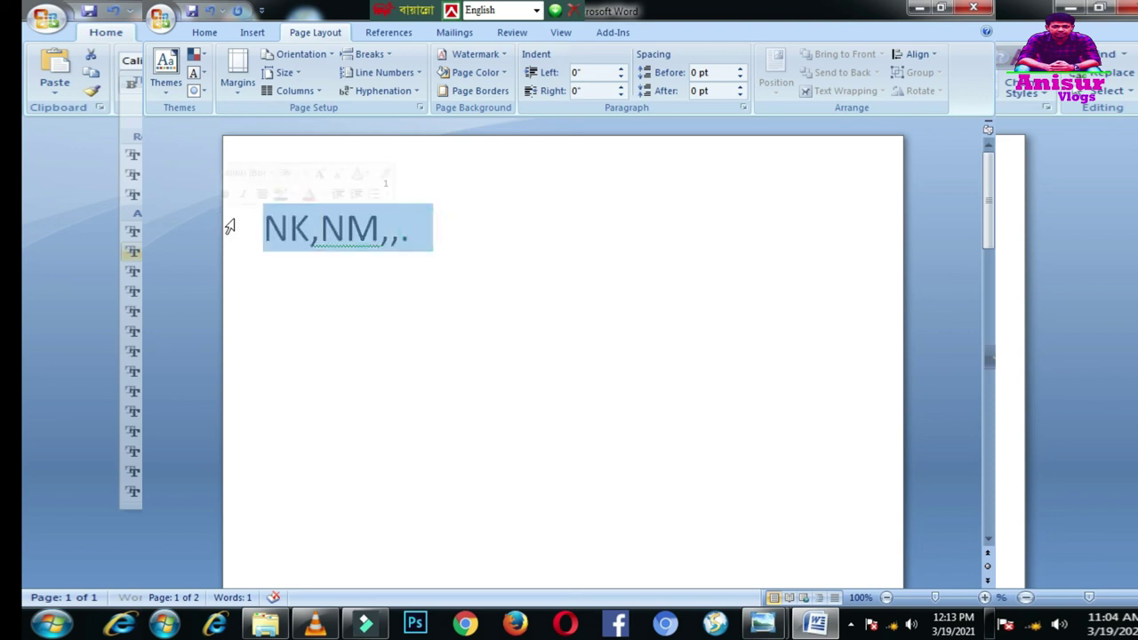
pyautogui.press('Delete')
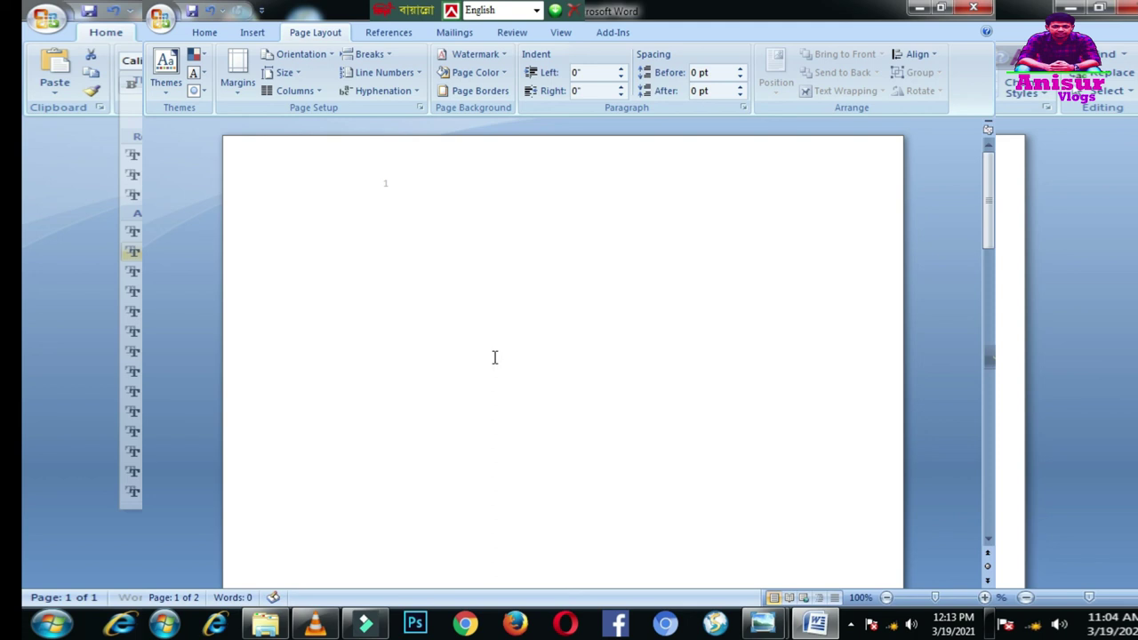
# Type 'Anisur Vlogs' in its place and select all the text
pyautogui.click(204, 32)
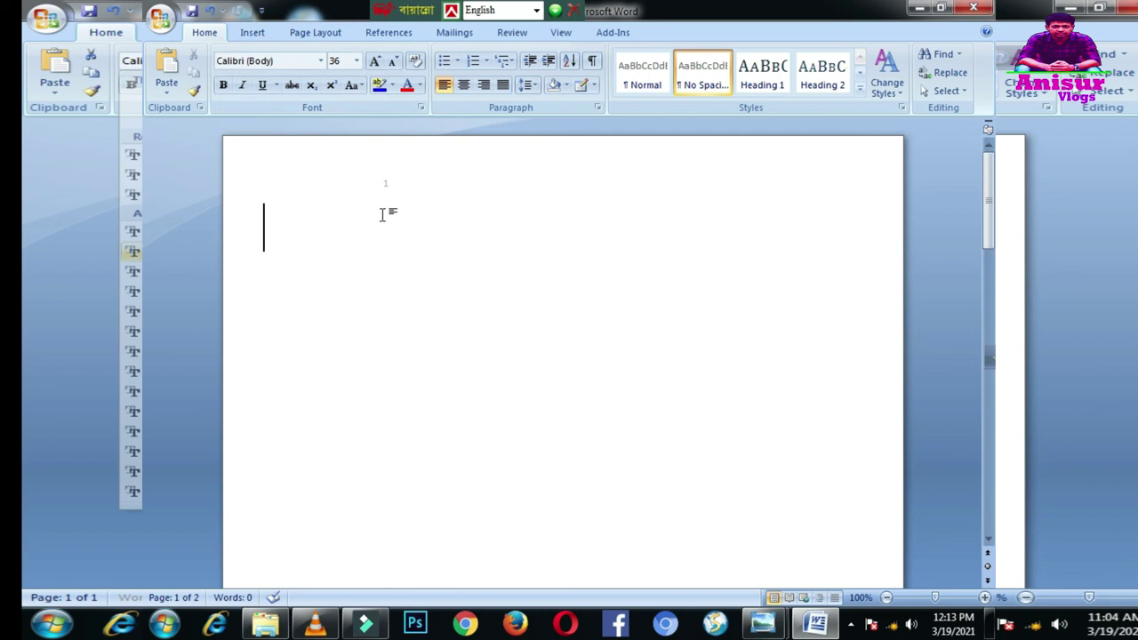
pyautogui.write('a')
pyautogui.press('BackSpace')
pyautogui.write('A')
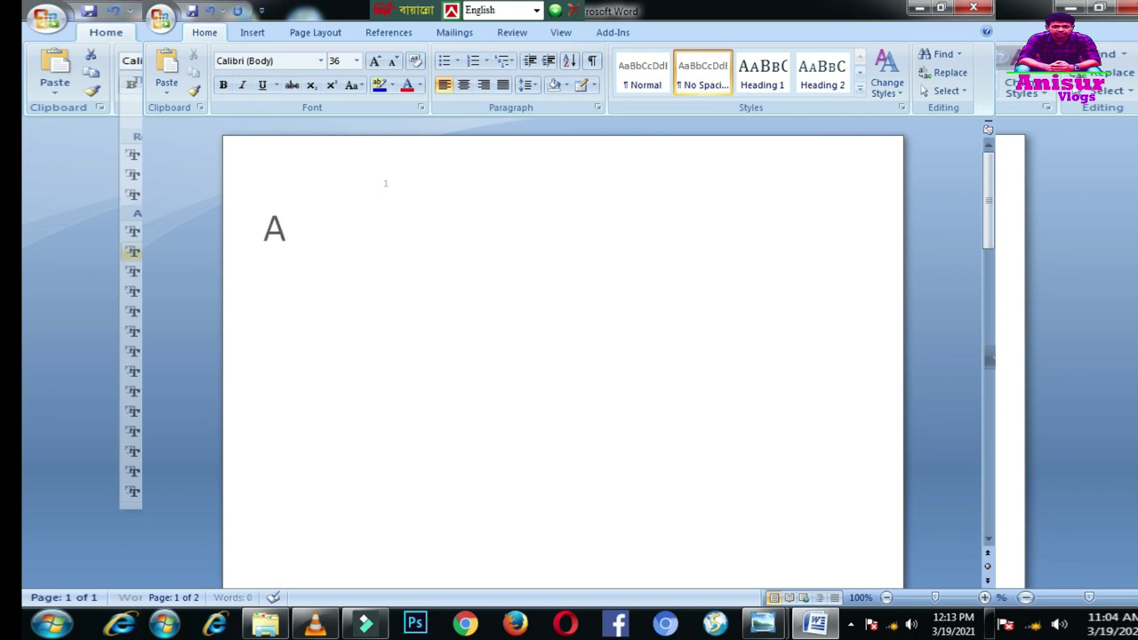
pyautogui.write('nisur V')
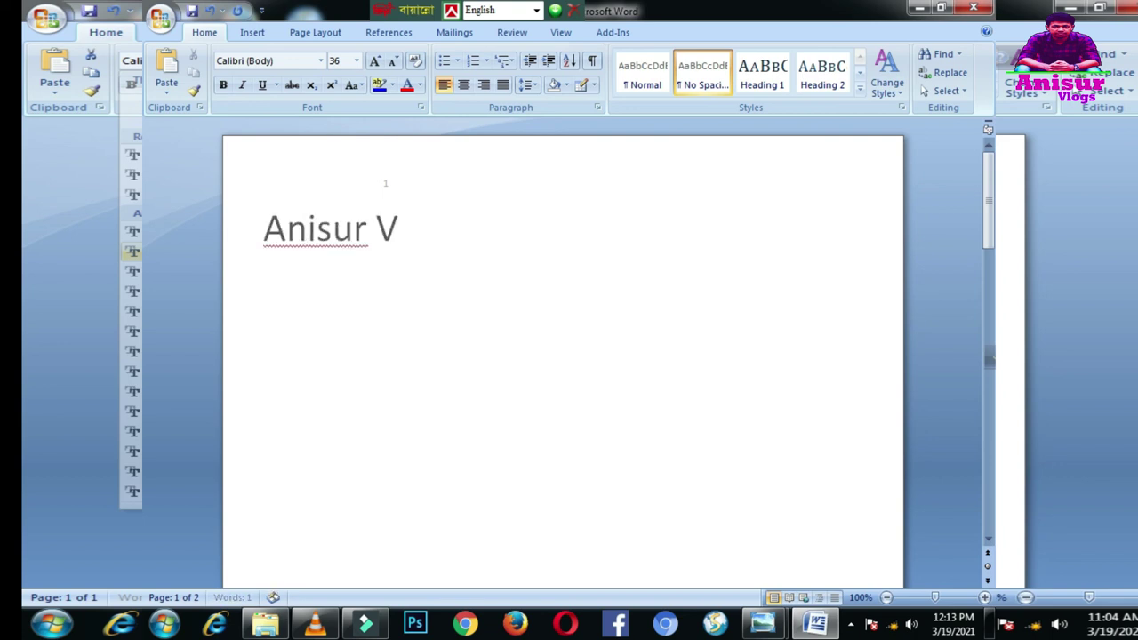
pyautogui.write('logs')
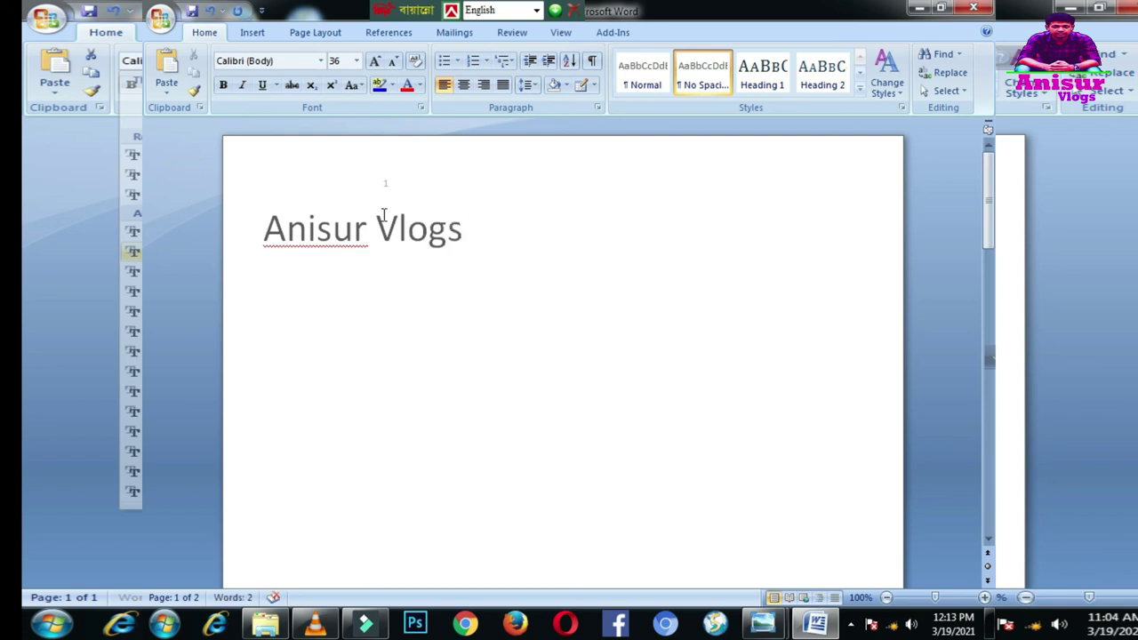
pyautogui.hotkey('ctrl', 'a')
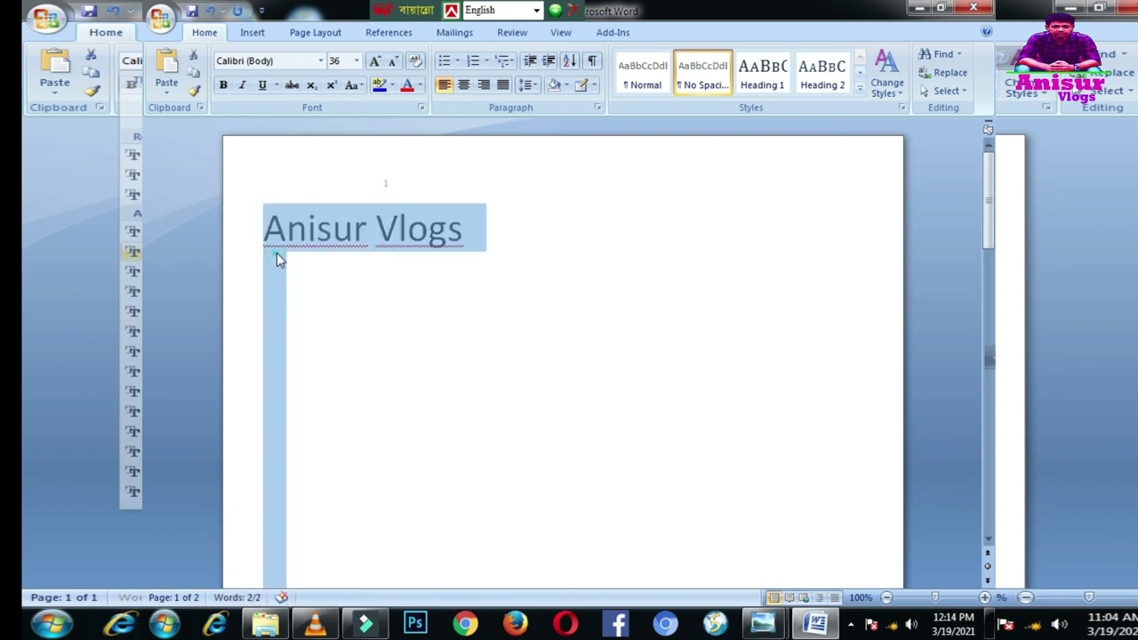
# Colour 'Anisur Vlogs' dark red with Font Color and reselect it
pyautogui.click(276, 259)
pyautogui.moveTo(259, 228); pyautogui.dragTo(437, 238)
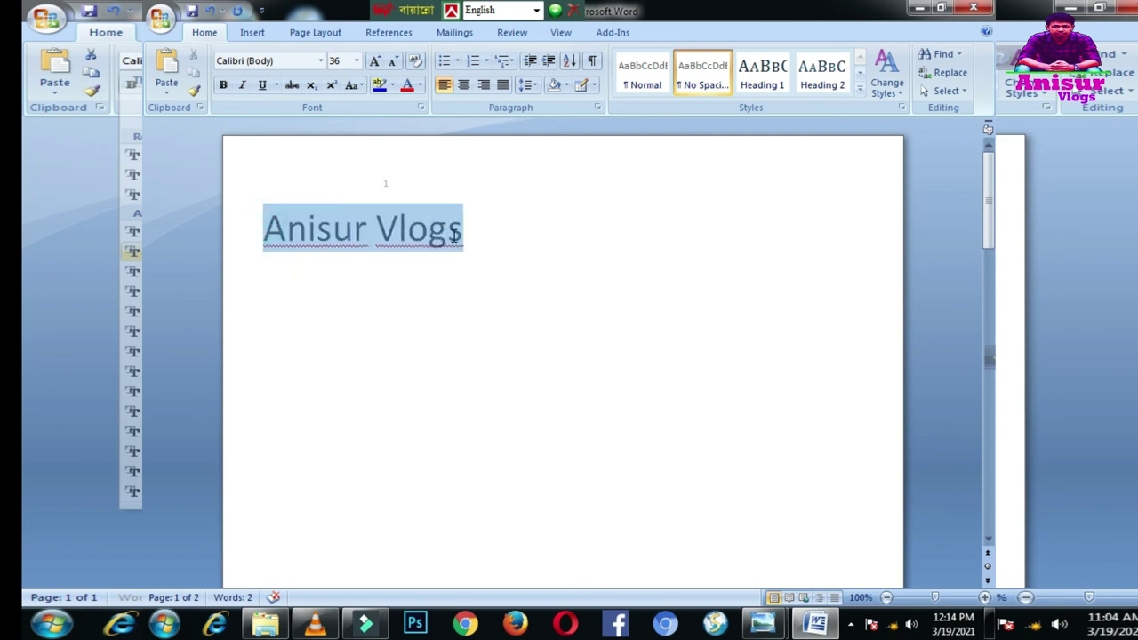
pyautogui.click(408, 86)
pyautogui.click(378, 259)
pyautogui.moveTo(480, 230); pyautogui.dragTo(299, 244)
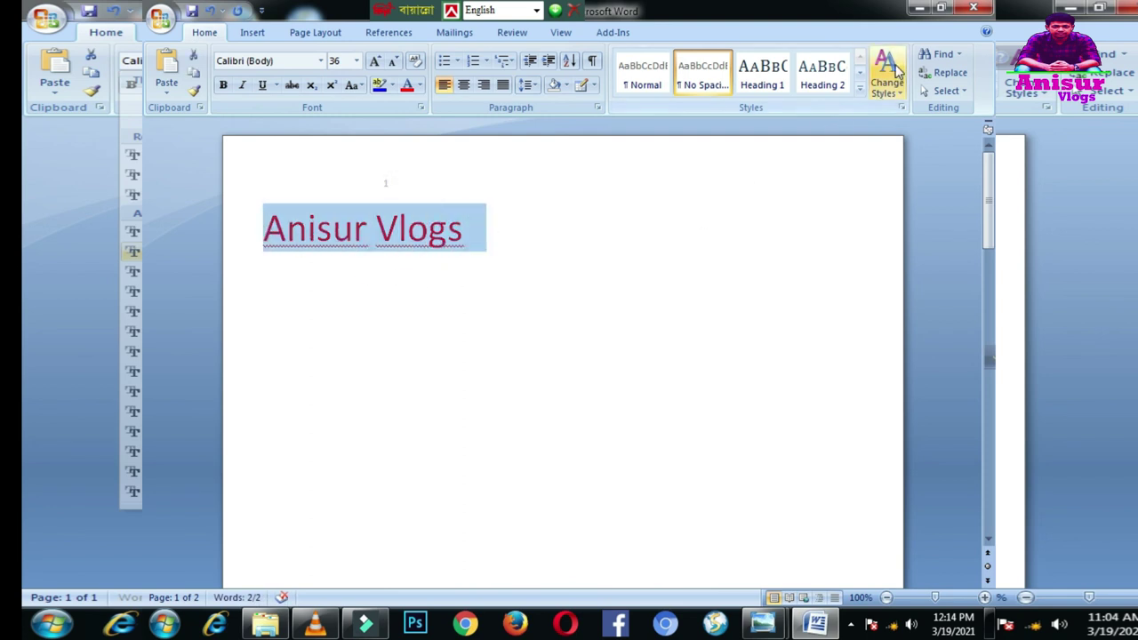
pyautogui.click(886, 82)
pyautogui.moveTo(912, 129)
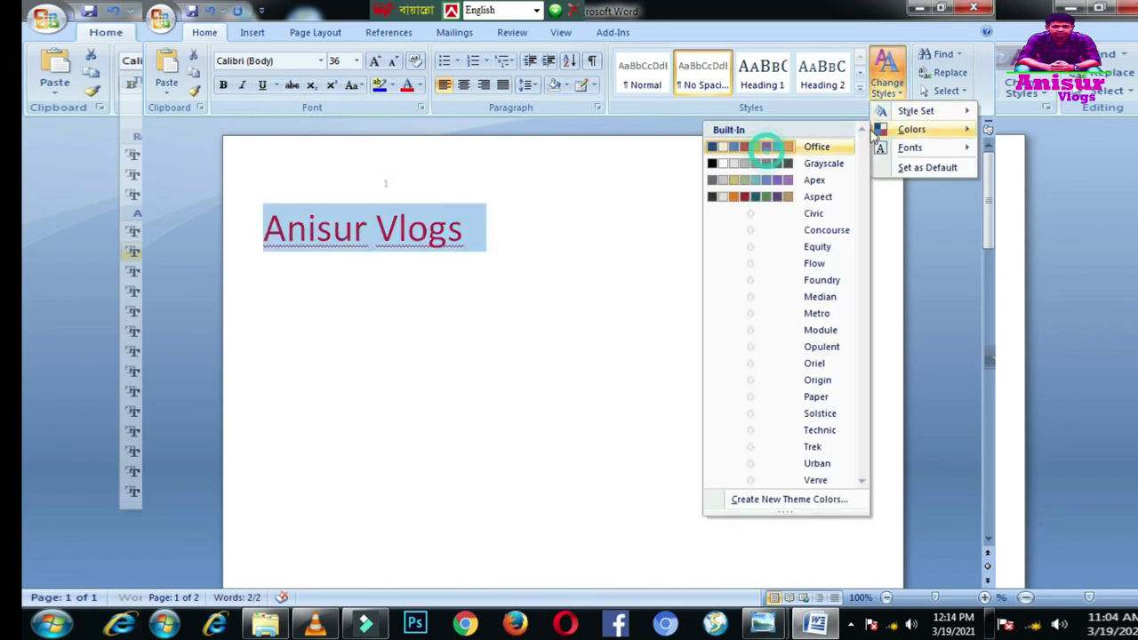
pyautogui.click(450, 373)
pyautogui.moveTo(455, 261); pyautogui.dragTo(311, 244)
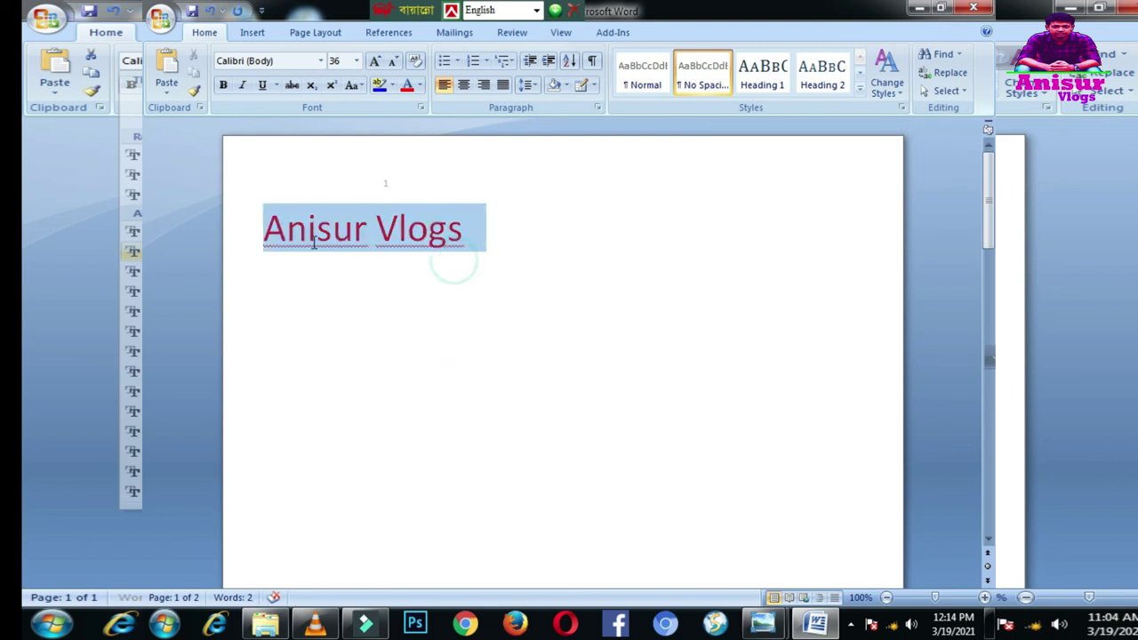
pyautogui.click(269, 36)
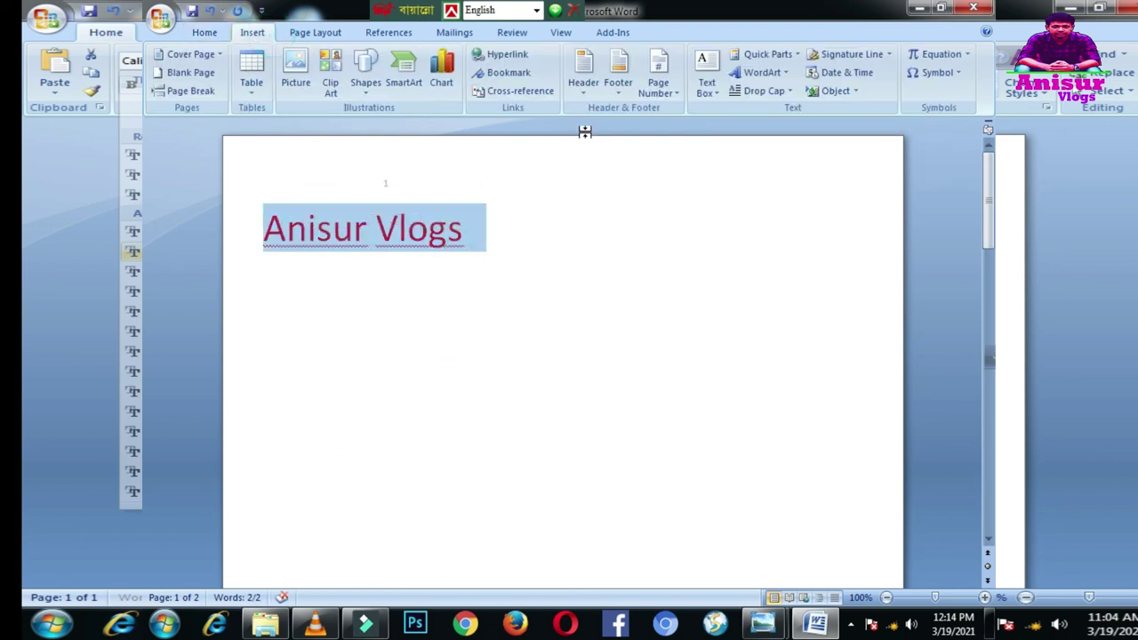
# Convert the selected text to WordArt and try other WordArt styles
pyautogui.click(761, 72)
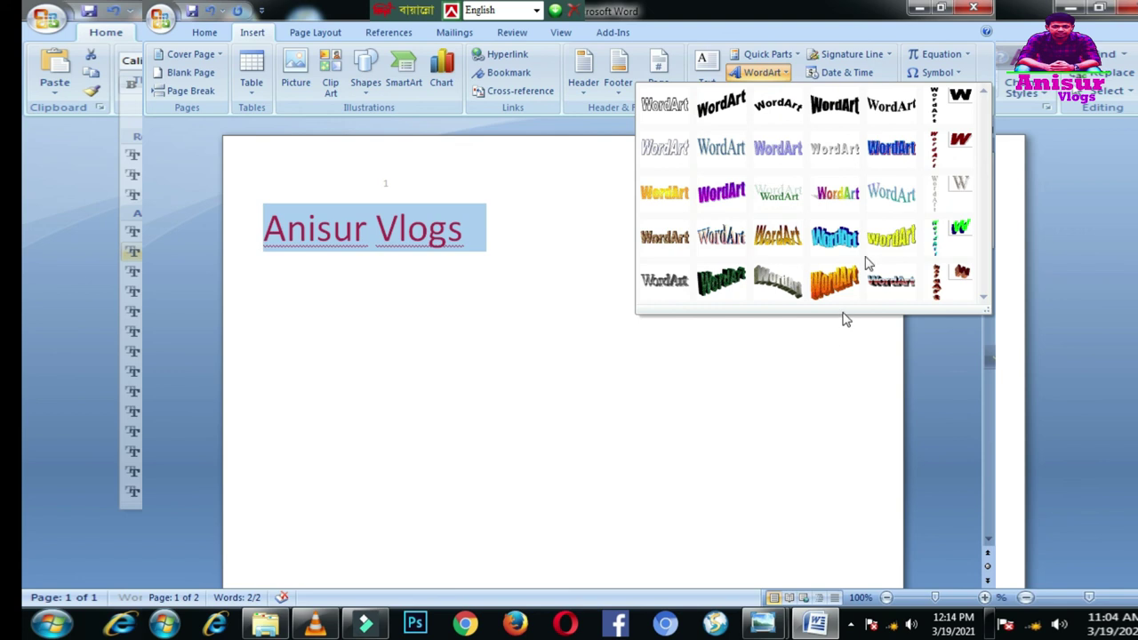
pyautogui.click(835, 105)
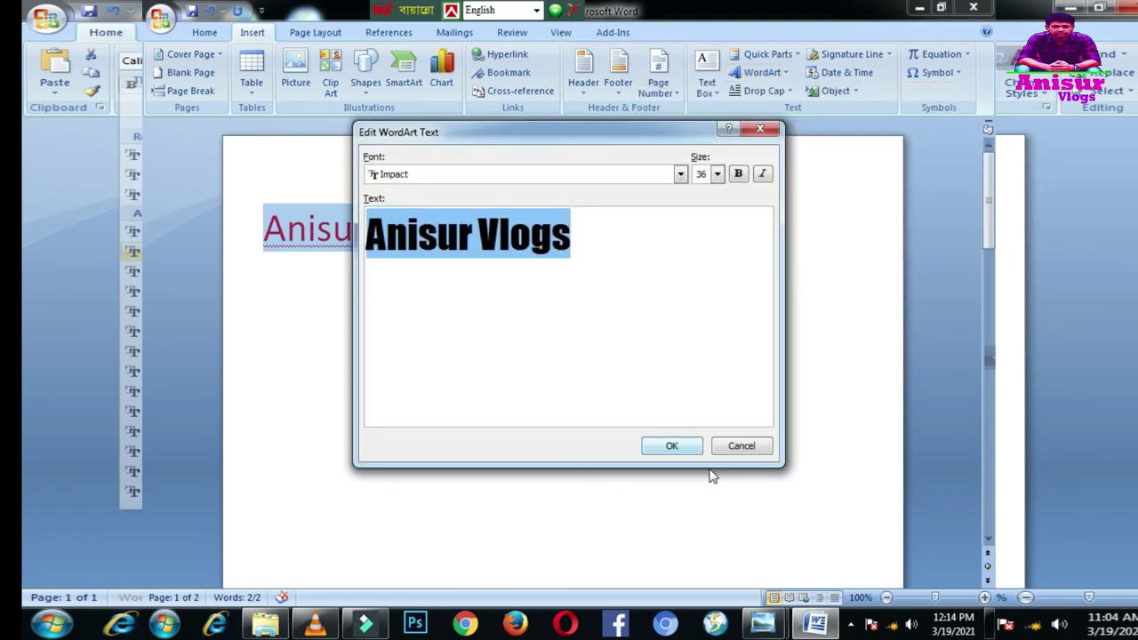
pyautogui.click(668, 446)
pyautogui.click(293, 273)
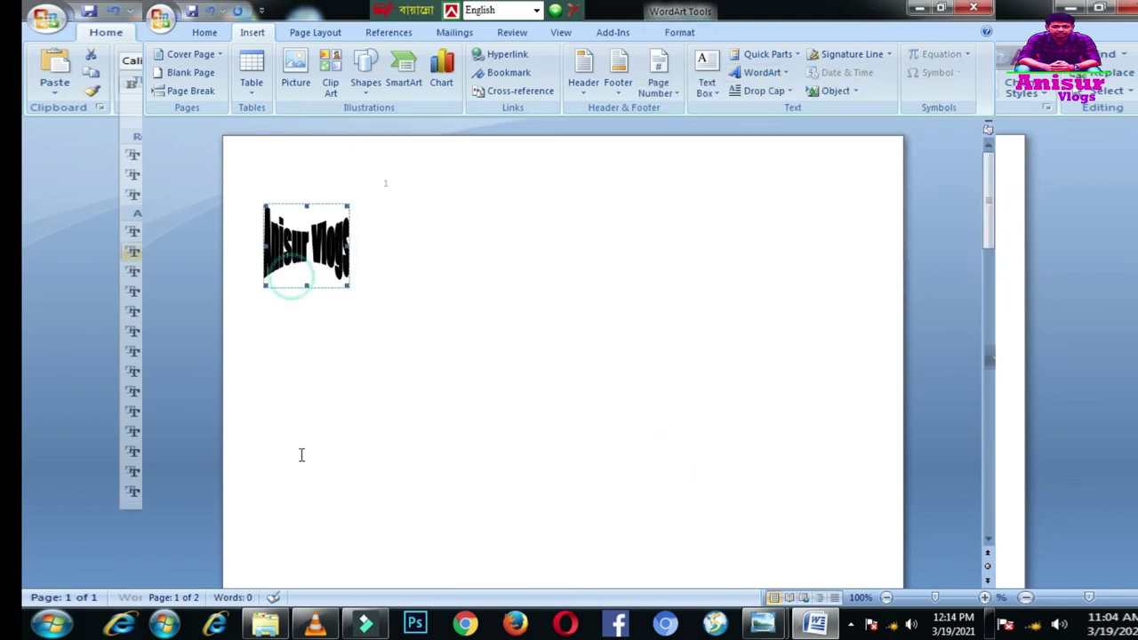
pyautogui.moveTo(365, 304); pyautogui.dragTo(236, 241)
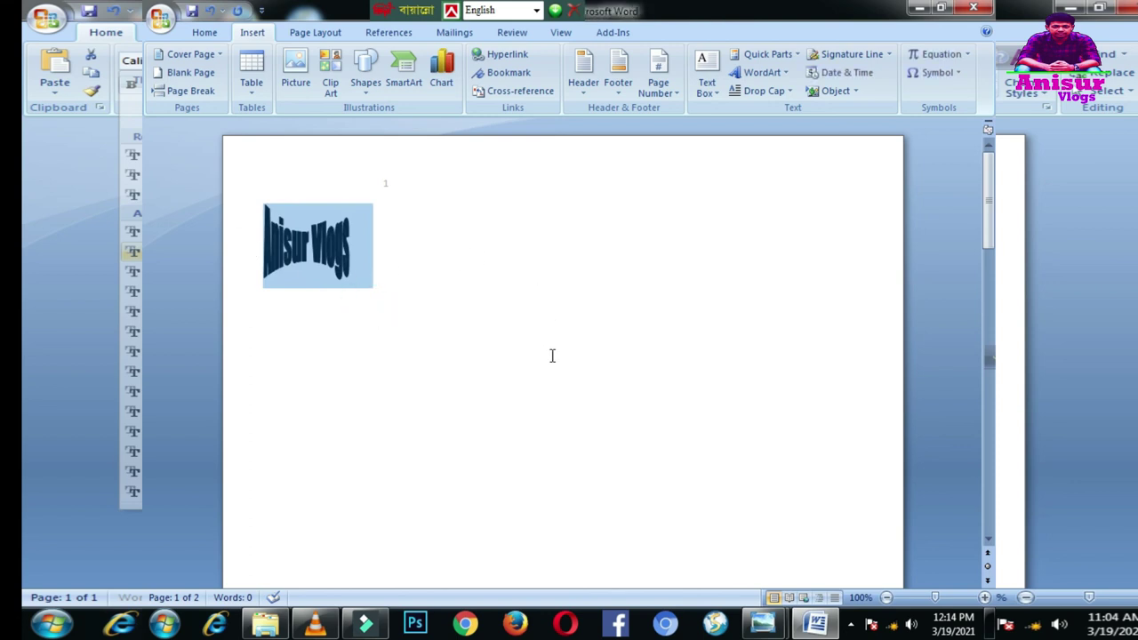
pyautogui.click(757, 73)
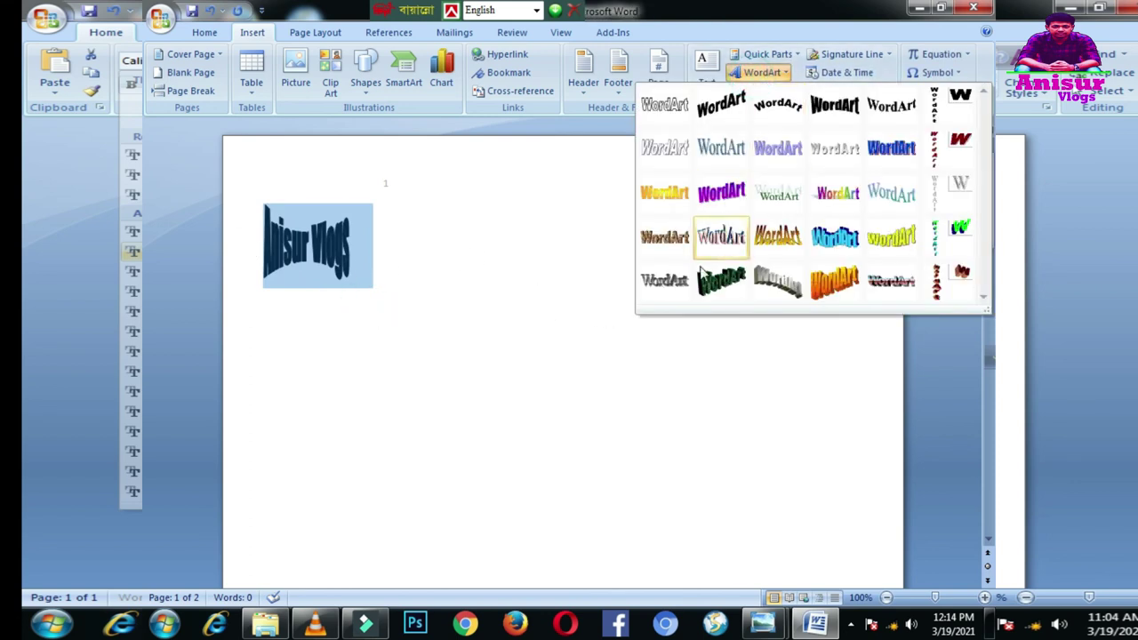
pyautogui.click(669, 197)
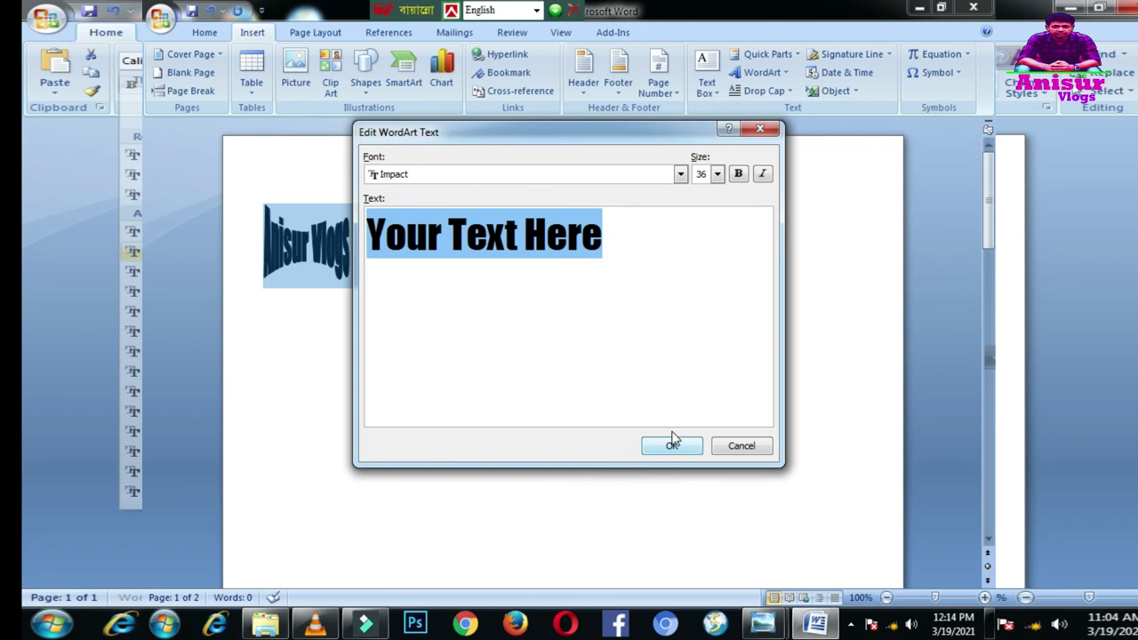
pyautogui.tripleClick(614, 253)
pyautogui.click(760, 129)
pyautogui.click(391, 264)
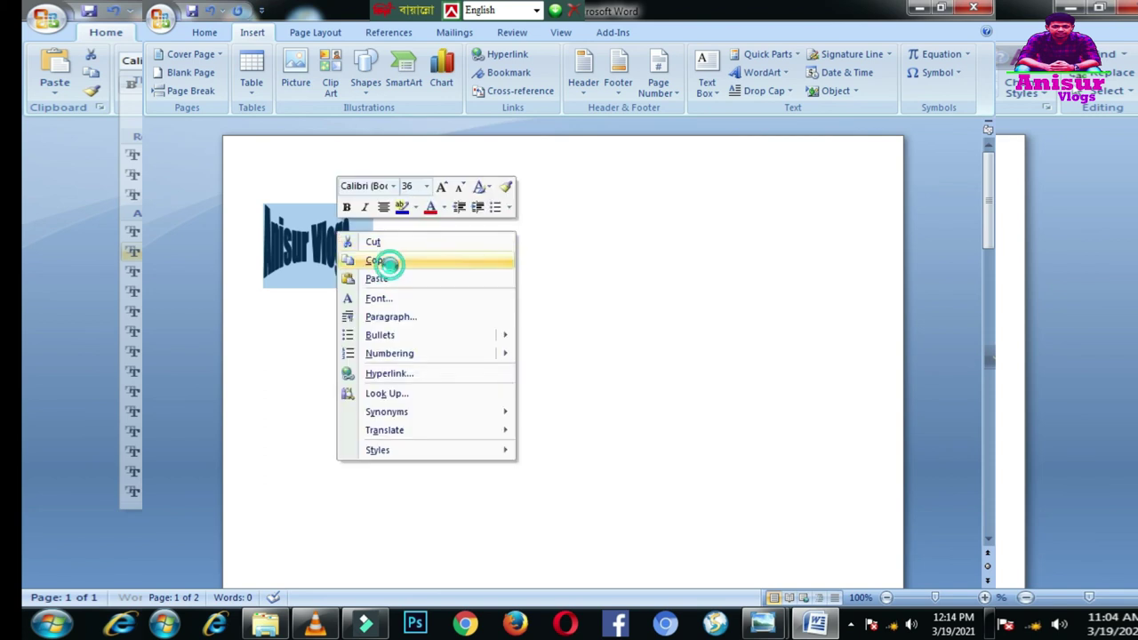
# Create an orange-yellow gradient WordArt reading 'Anisur Vlogs'
pyautogui.click(762, 72)
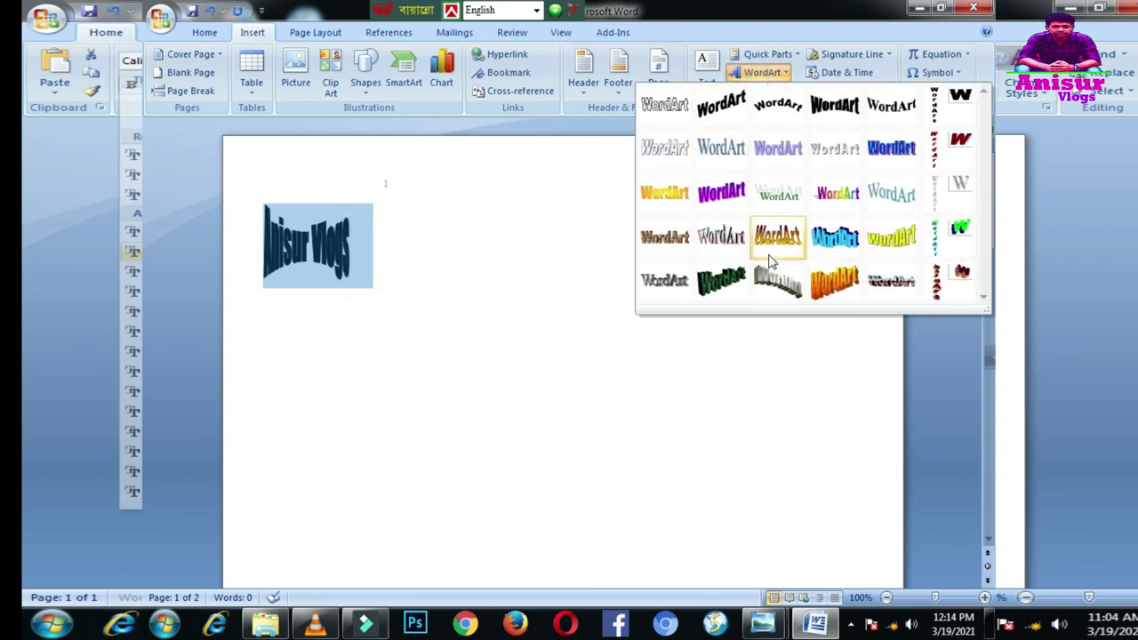
pyautogui.click(675, 194)
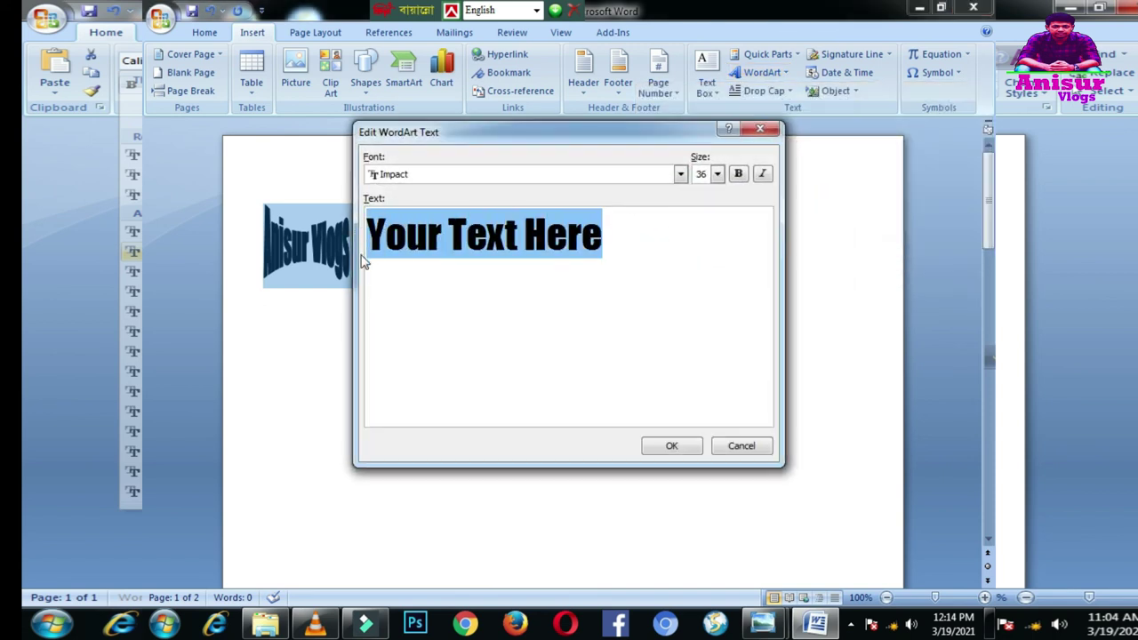
pyautogui.press('BackSpace')
pyautogui.click(433, 214)
pyautogui.write('Anisur ')
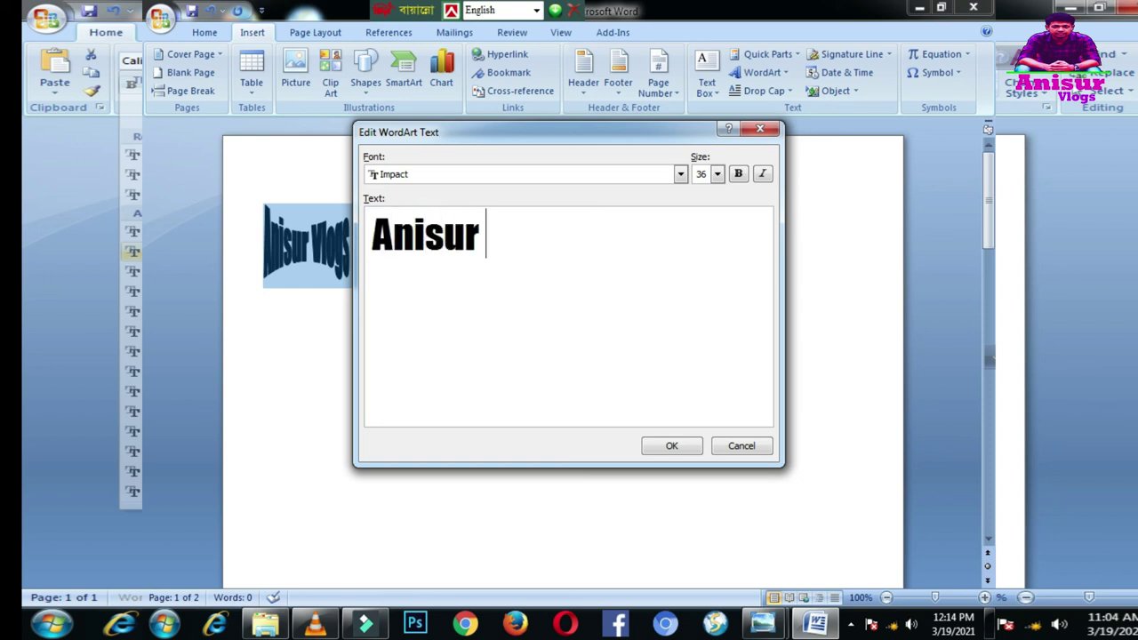
pyautogui.write('V')
pyautogui.write('logs')
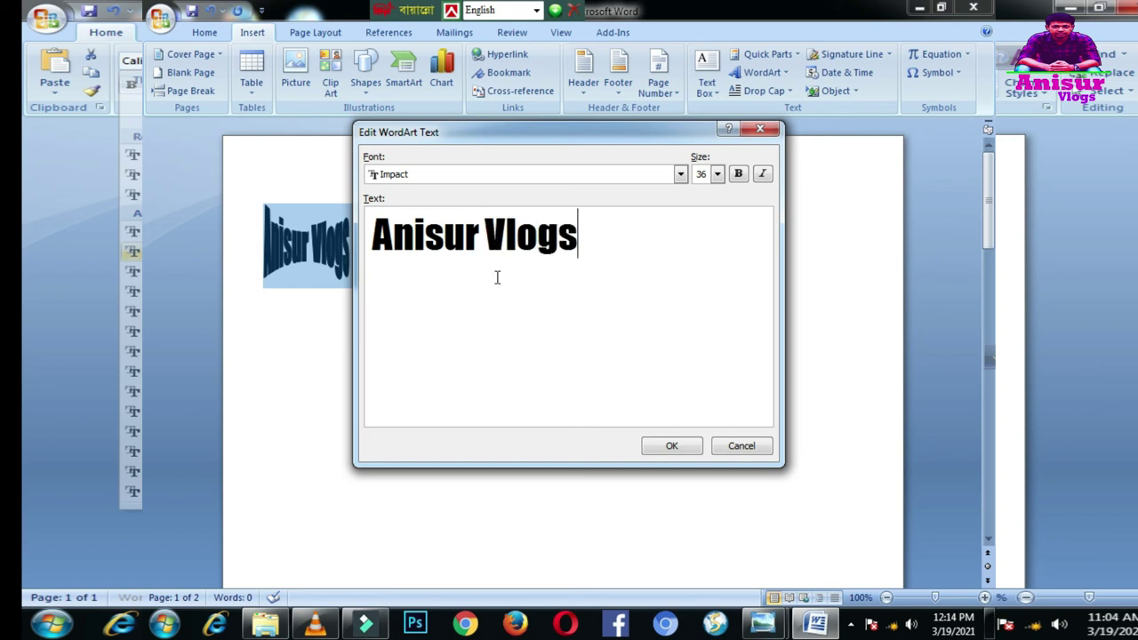
pyautogui.click(658, 446)
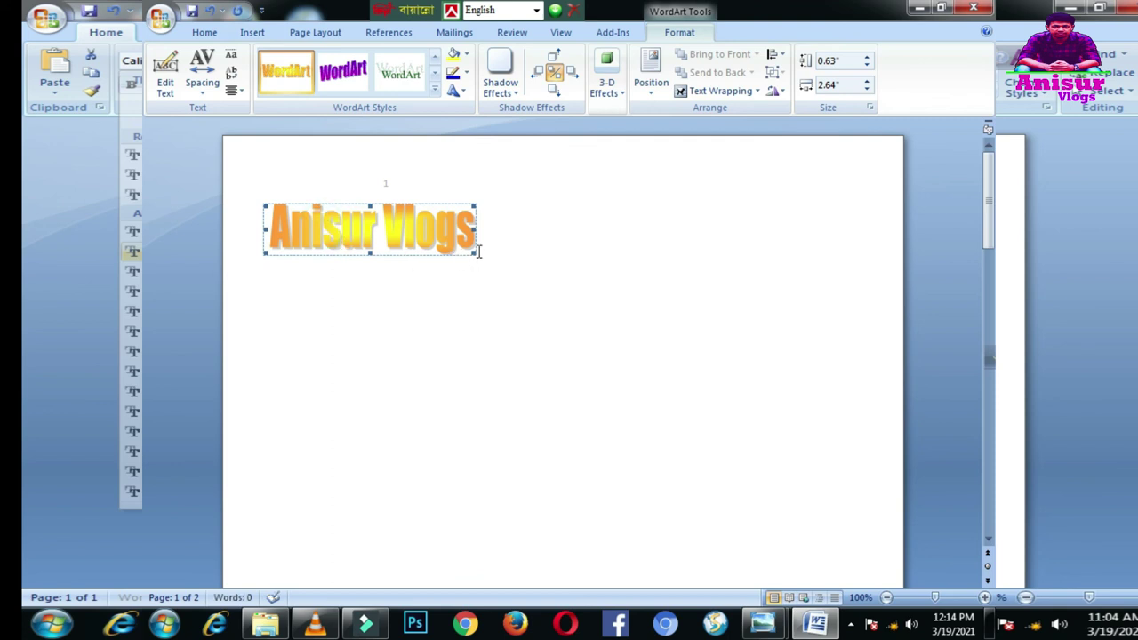
# Undo the accidental flattening and widen the Anisur Vlogs WordArt to 3.8" by 1.19"
pyautogui.moveTo(370, 229)
pyautogui.mouseDown()
pyautogui.moveTo(411, 264)
pyautogui.moveTo(462, 238)
pyautogui.moveTo(380, 241)
pyautogui.moveTo(369, 228)
pyautogui.mouseUp()
pyautogui.hotkey('ctrl', 'z')
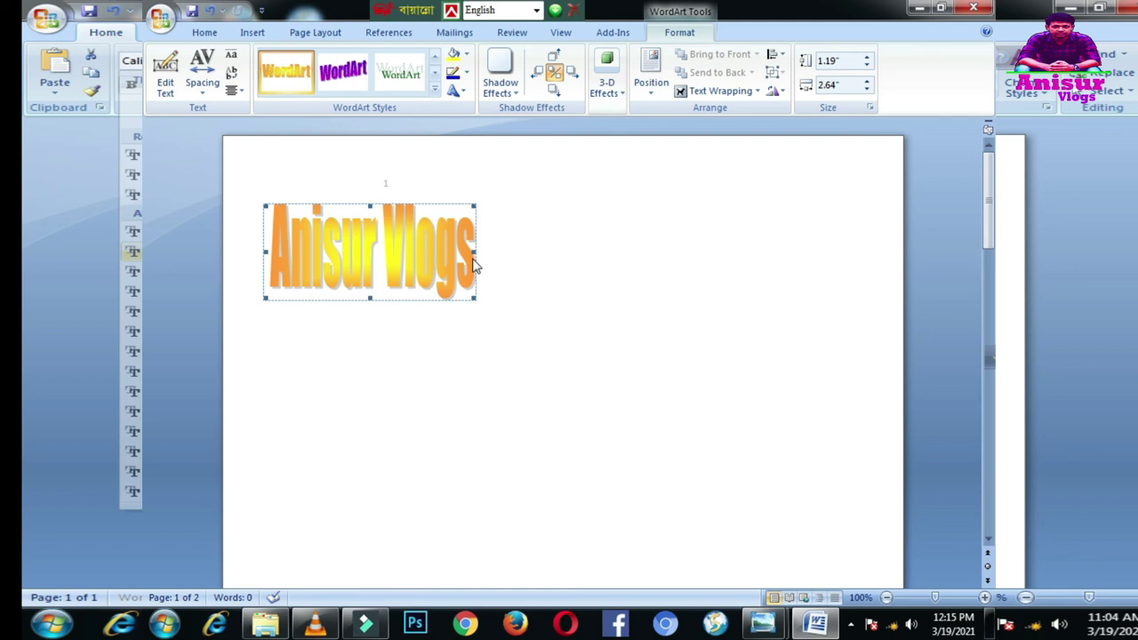
pyautogui.moveTo(474, 250); pyautogui.dragTo(567, 252)
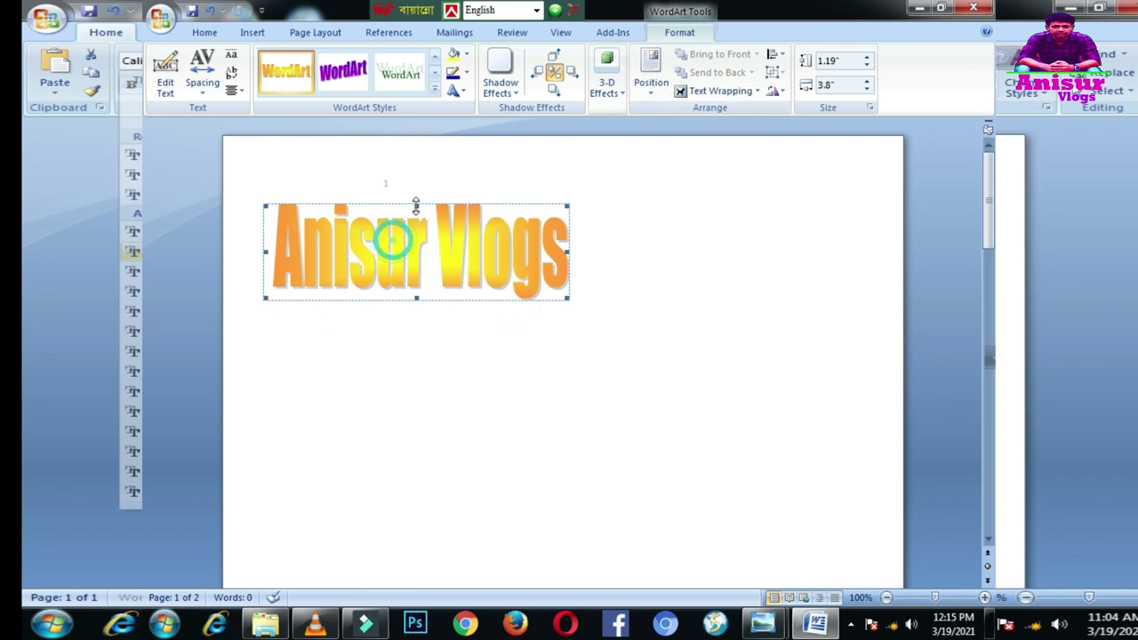
pyautogui.click(718, 91)
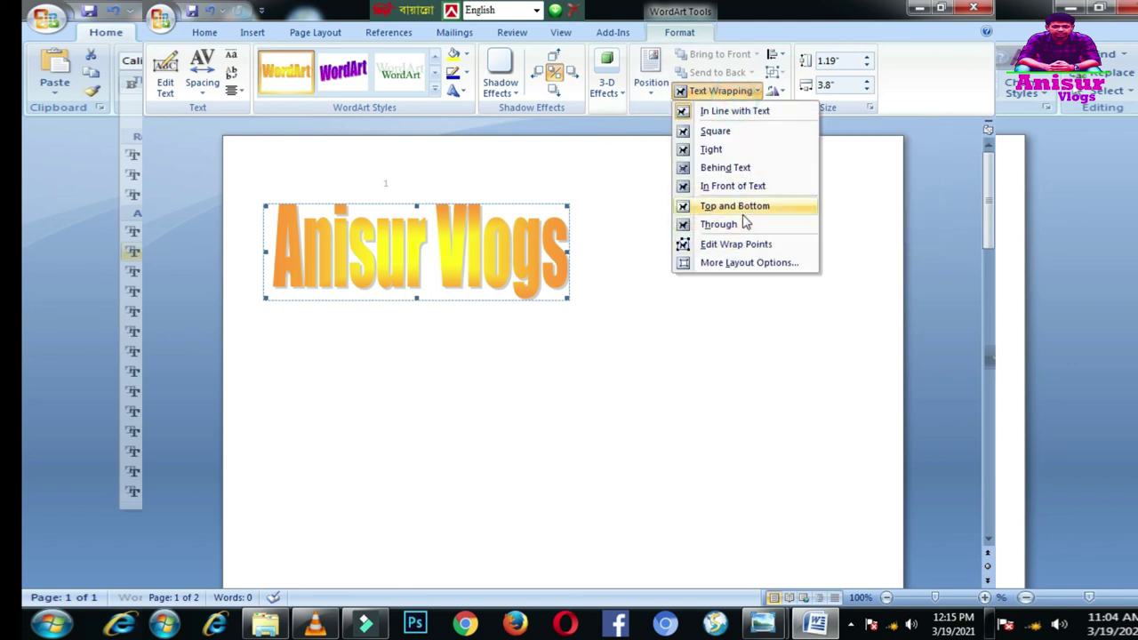
# Set the WordArt's text wrapping to Behind Text and move it right and down
pyautogui.click(738, 168)
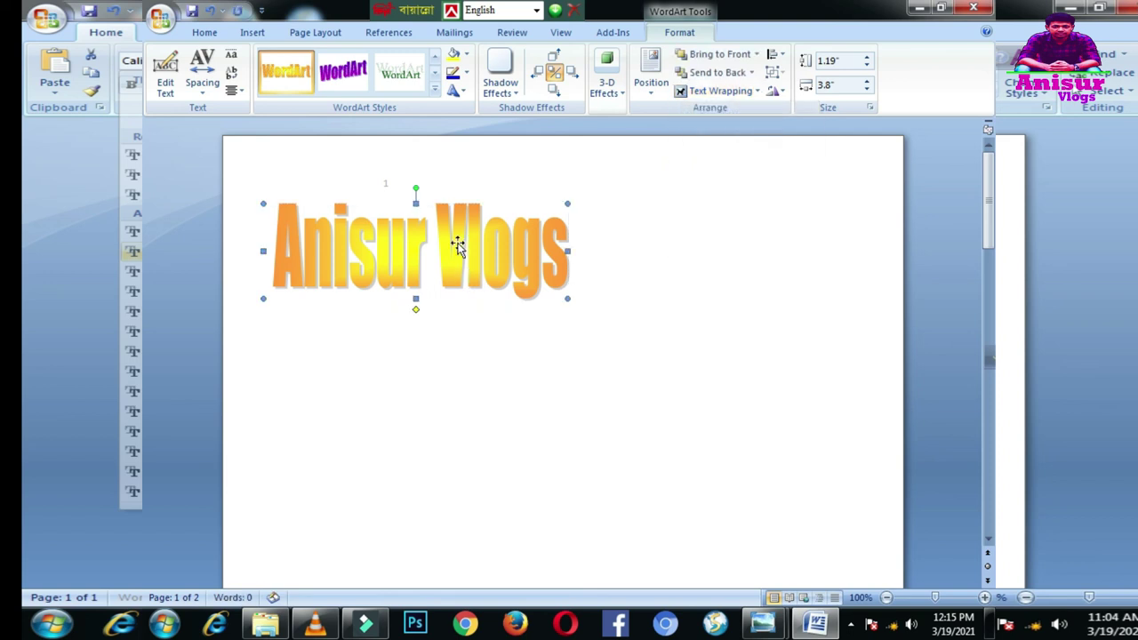
pyautogui.click(425, 230)
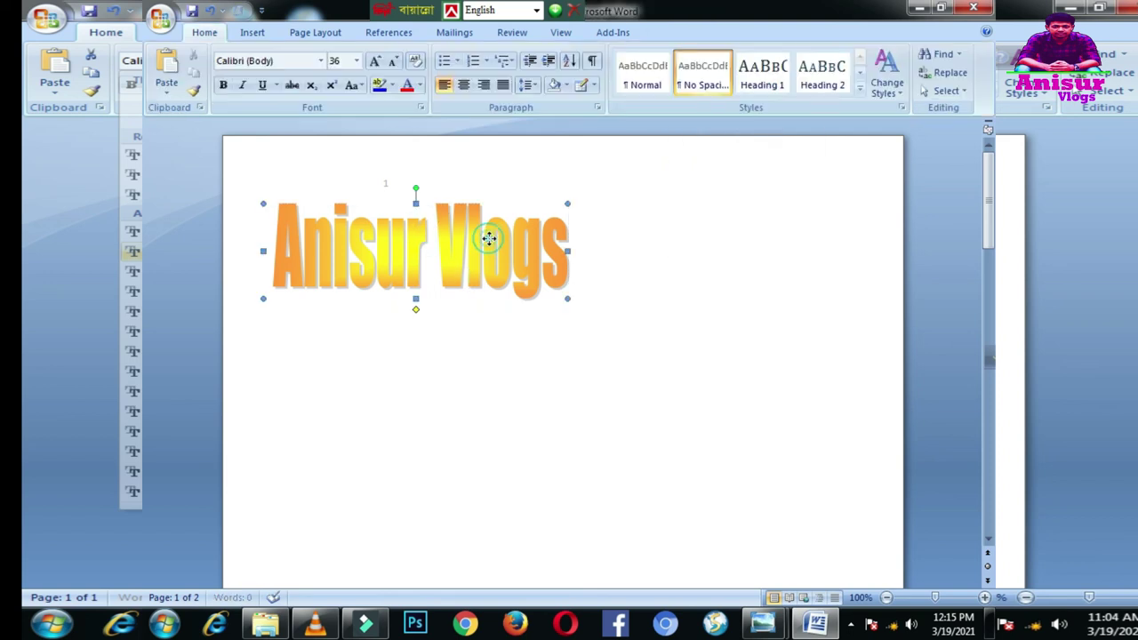
pyautogui.moveTo(493, 233); pyautogui.dragTo(576, 269)
pyautogui.click(576, 268)
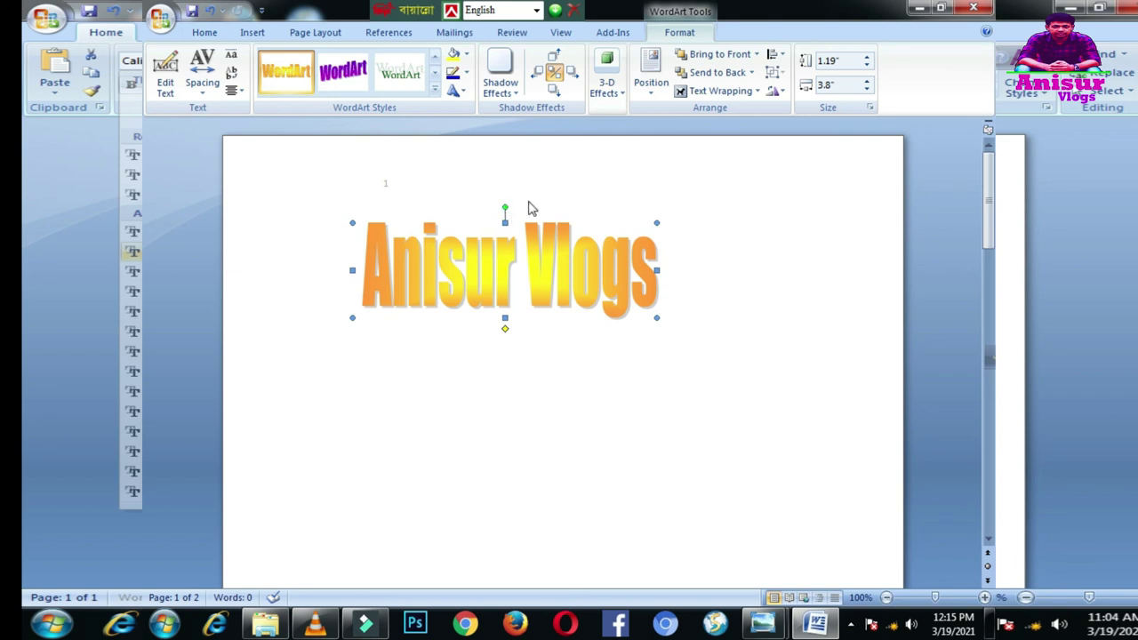
# Rotate the WordArt 90° to stand vertically and drag it further down the page
pyautogui.moveTo(504, 208)
pyautogui.mouseDown()
pyautogui.moveTo(420, 254)
pyautogui.moveTo(425, 272)
pyautogui.mouseUp()
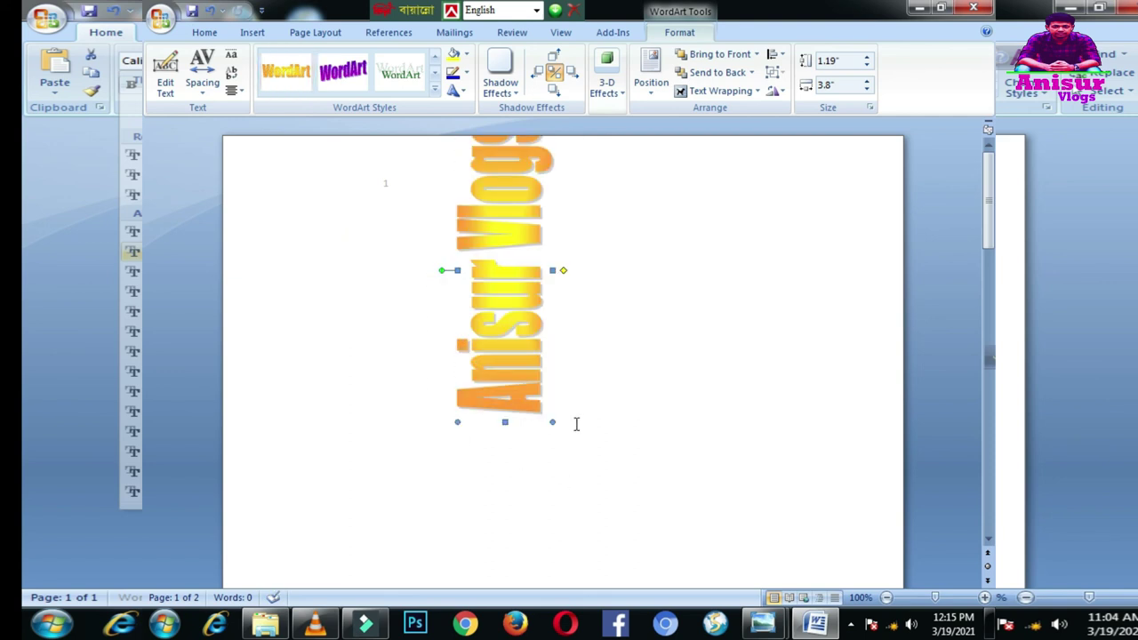
pyautogui.click(511, 241)
pyautogui.click(500, 228)
pyautogui.moveTo(497, 222)
pyautogui.mouseDown()
pyautogui.moveTo(497, 398)
pyautogui.moveTo(521, 330)
pyautogui.moveTo(527, 423)
pyautogui.mouseUp()
pyautogui.click(526, 300)
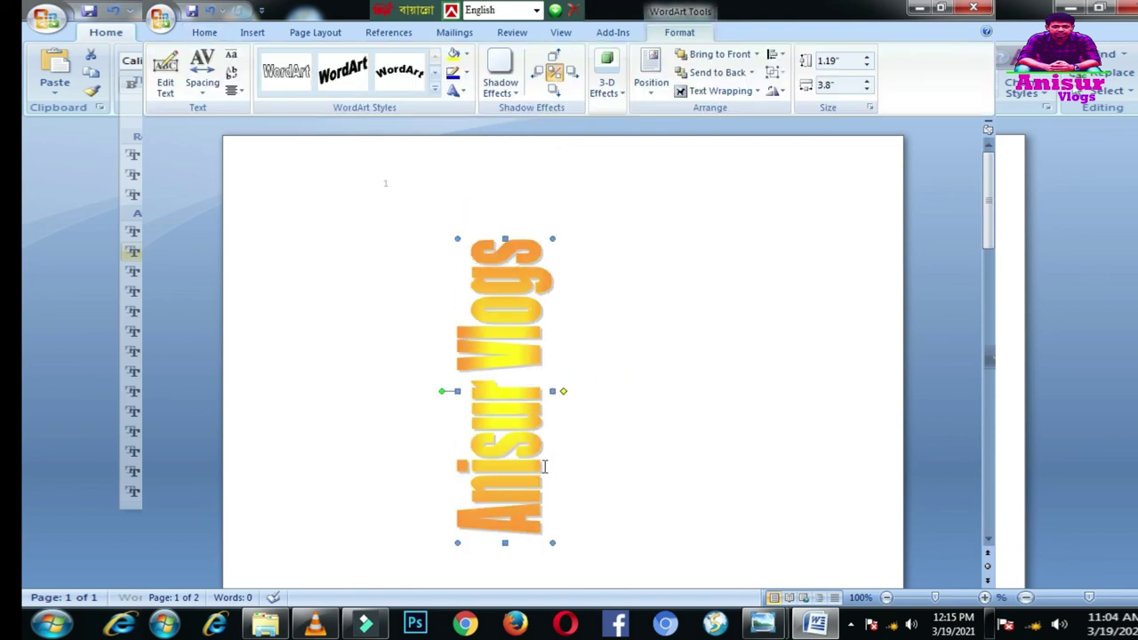
# Apply a Perspective 3-D effect with yellow extruded depth to the WordArt
pyautogui.click(607, 87)
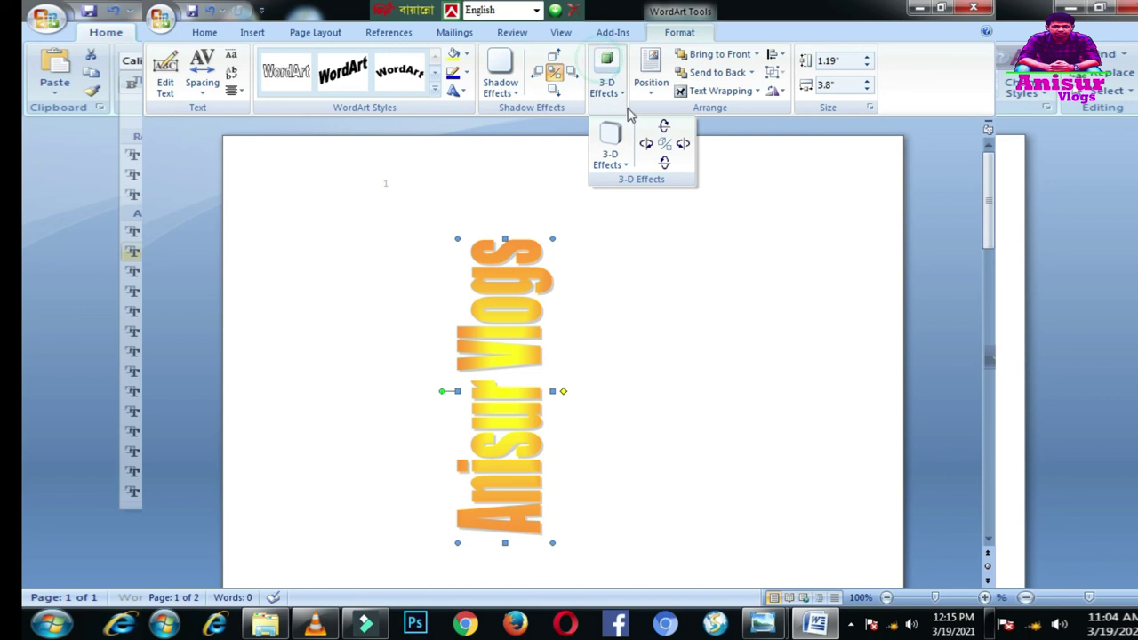
pyautogui.click(610, 149)
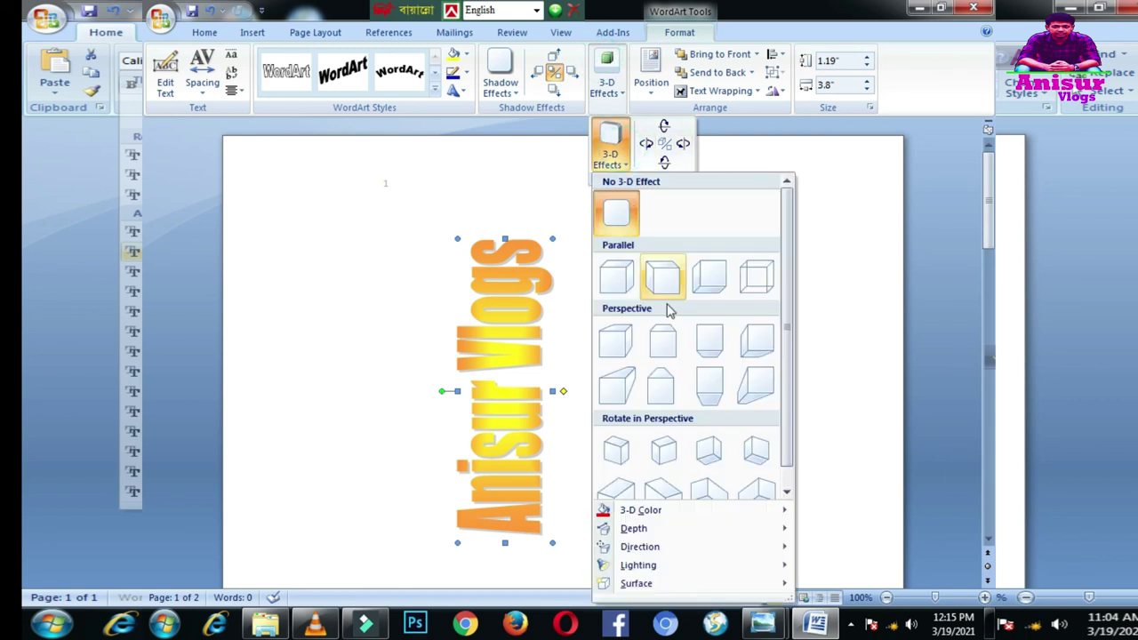
pyautogui.click(741, 406)
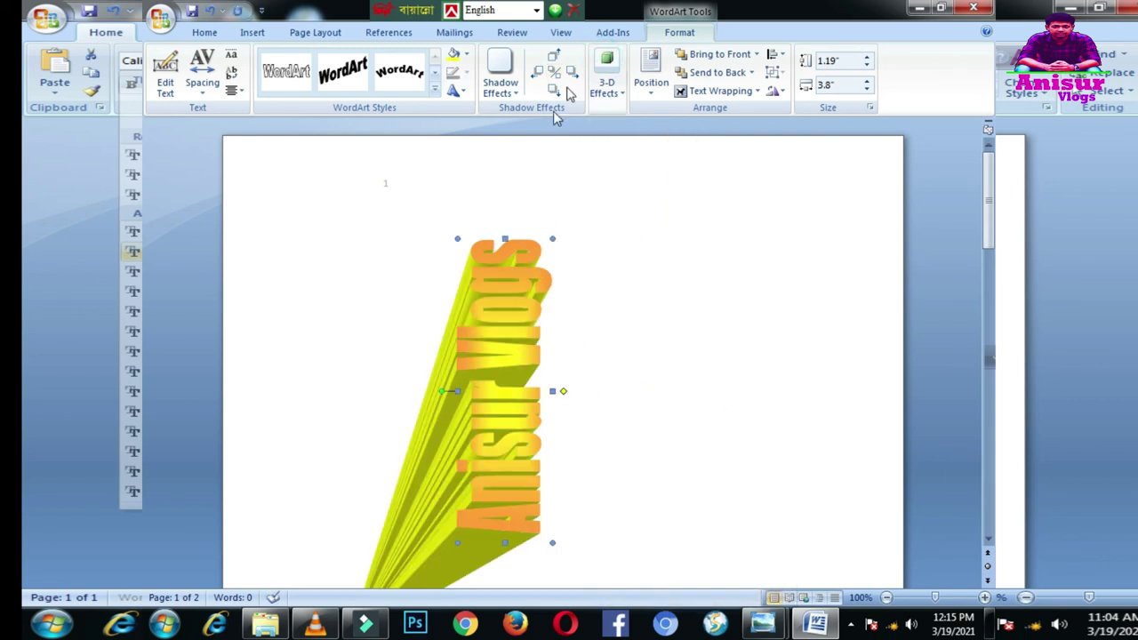
pyautogui.scroll(-1, 660, 380)
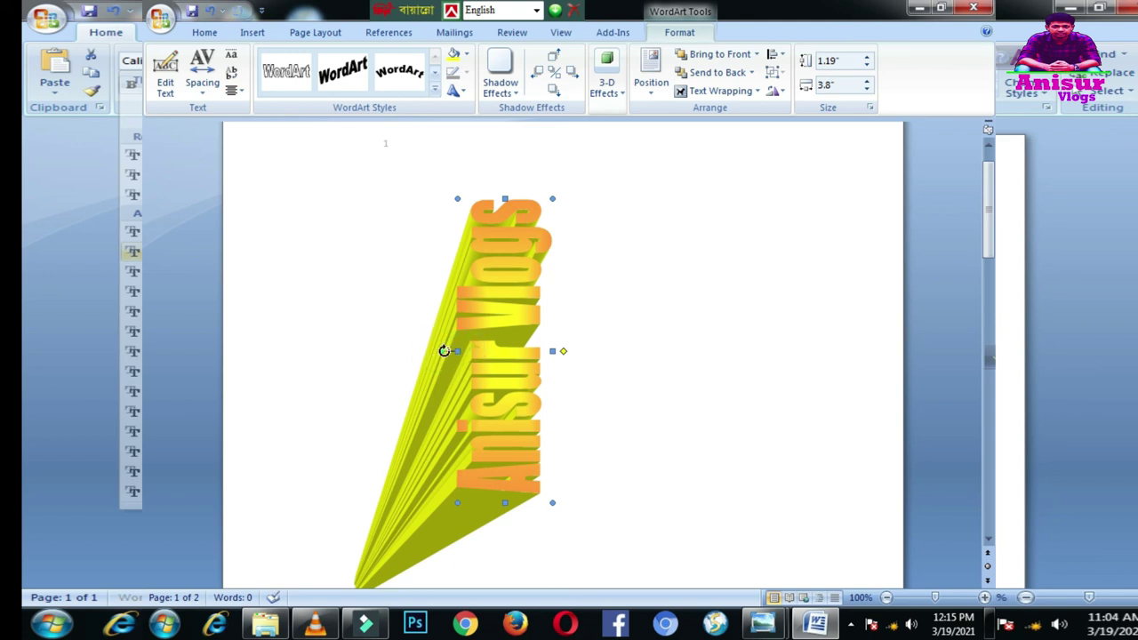
# Rotate the 3-D WordArt back to a nearly horizontal angle
pyautogui.moveTo(445, 352); pyautogui.dragTo(507, 325)
pyautogui.moveTo(507, 326); pyautogui.dragTo(508, 316)
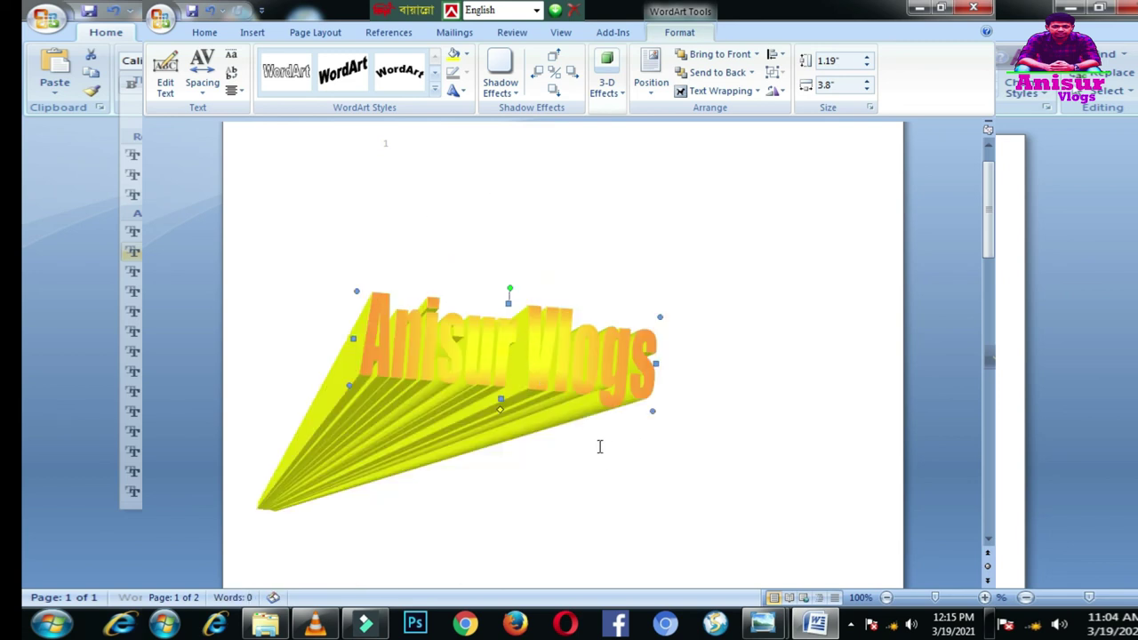
pyautogui.click(617, 482)
pyautogui.click(561, 381)
# Switch the WordArt to a different Perspective 3-D style
pyautogui.click(608, 87)
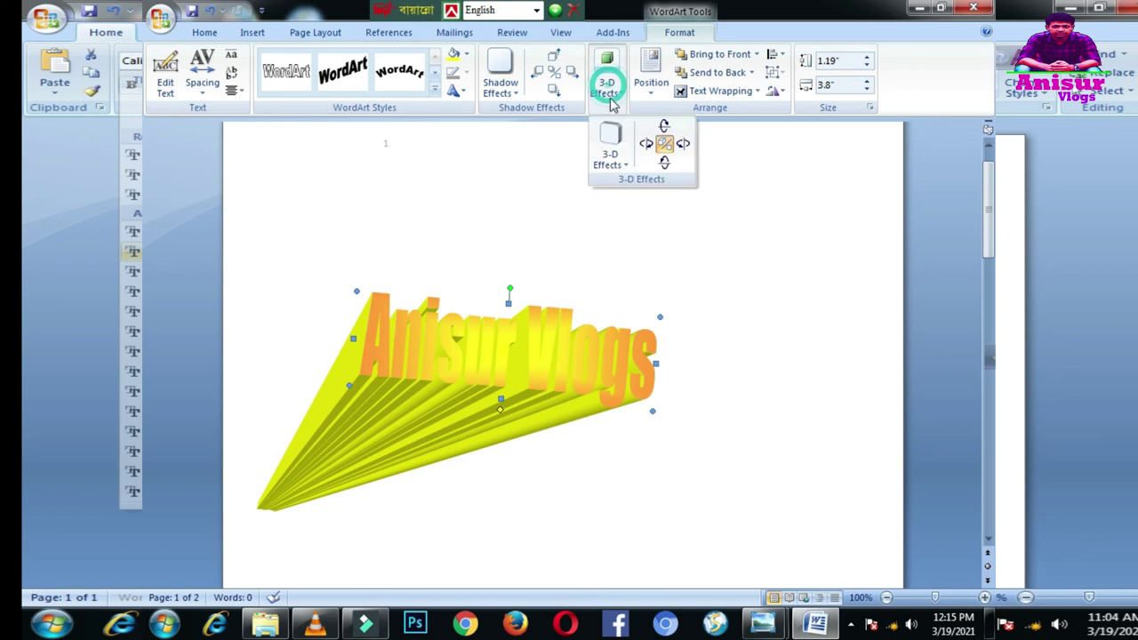
pyautogui.click(625, 168)
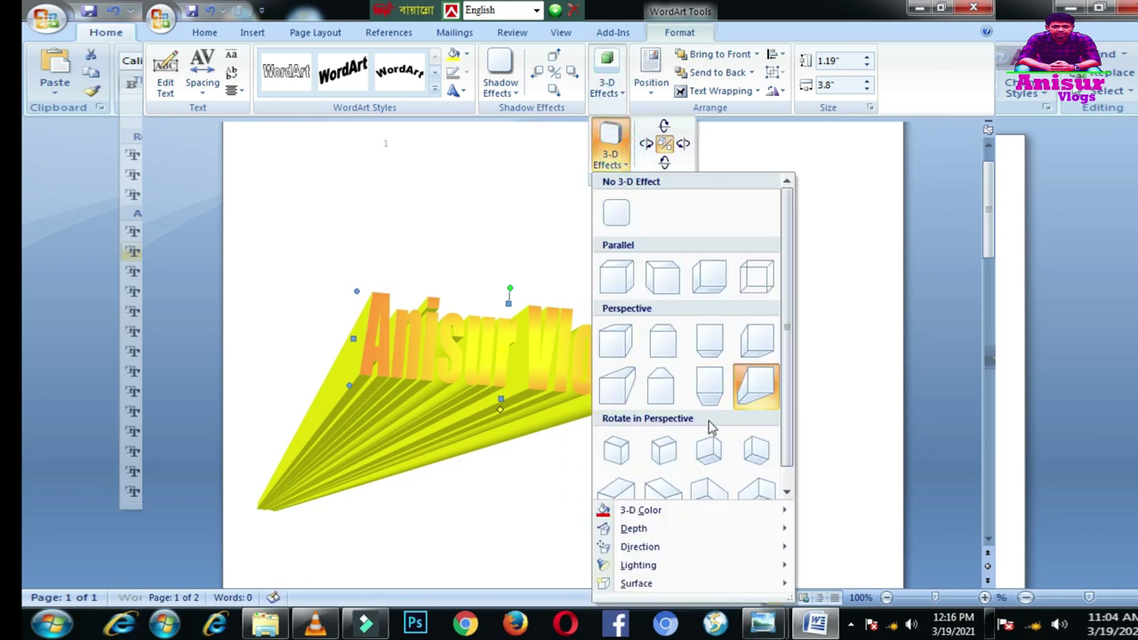
pyautogui.click(622, 338)
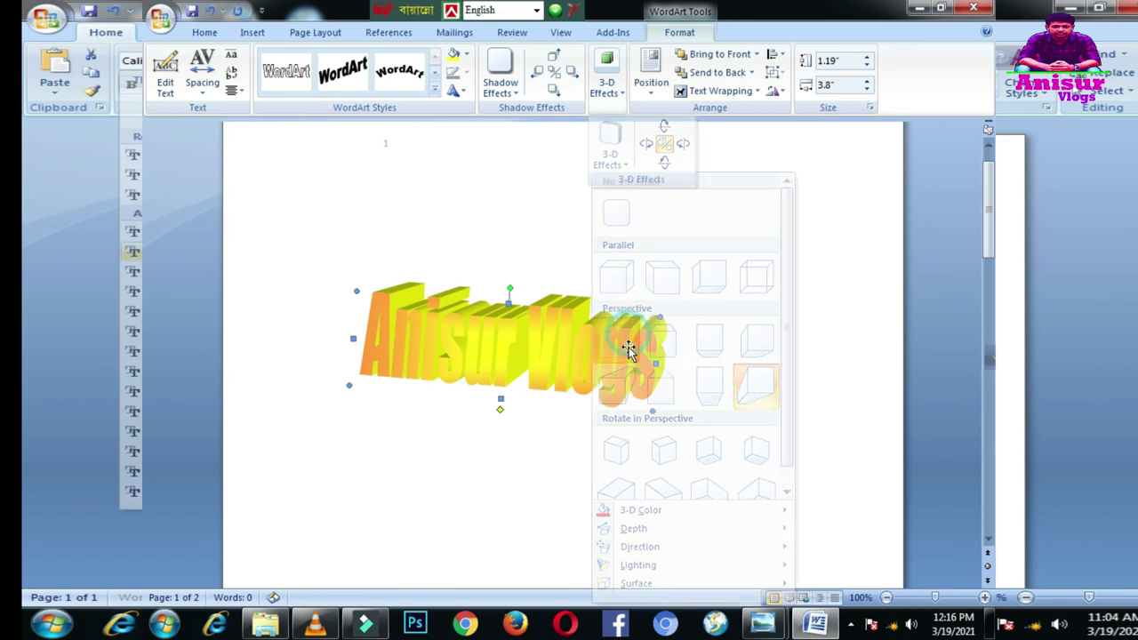
pyautogui.click(456, 91)
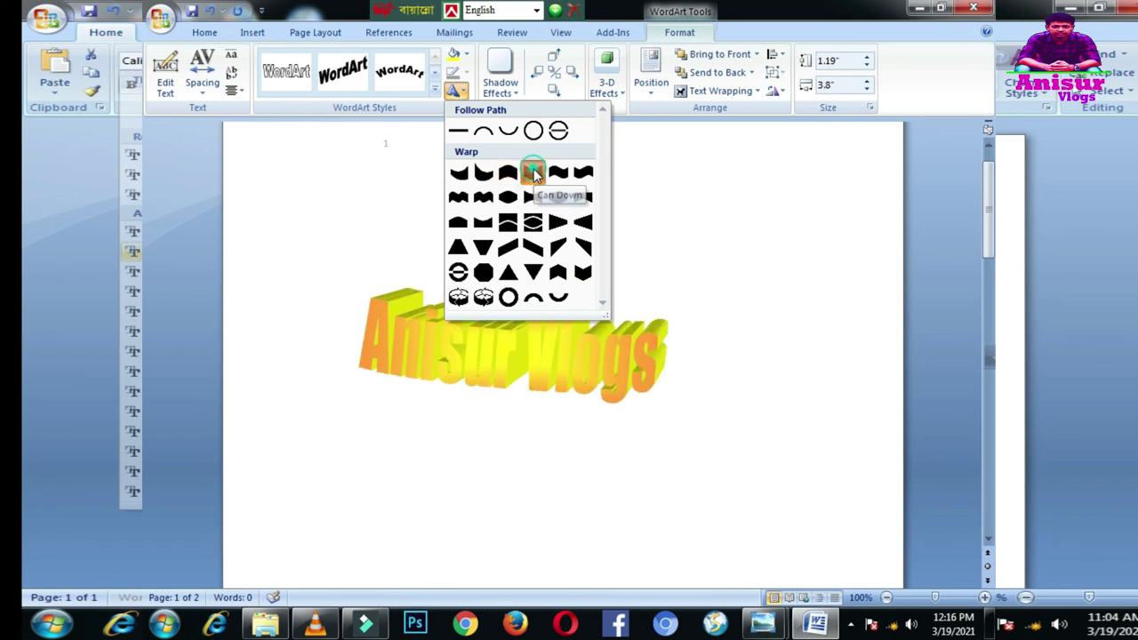
# Apply the Can Down warp shape to the 3-D Anisur Vlogs WordArt
pyautogui.click(534, 173)
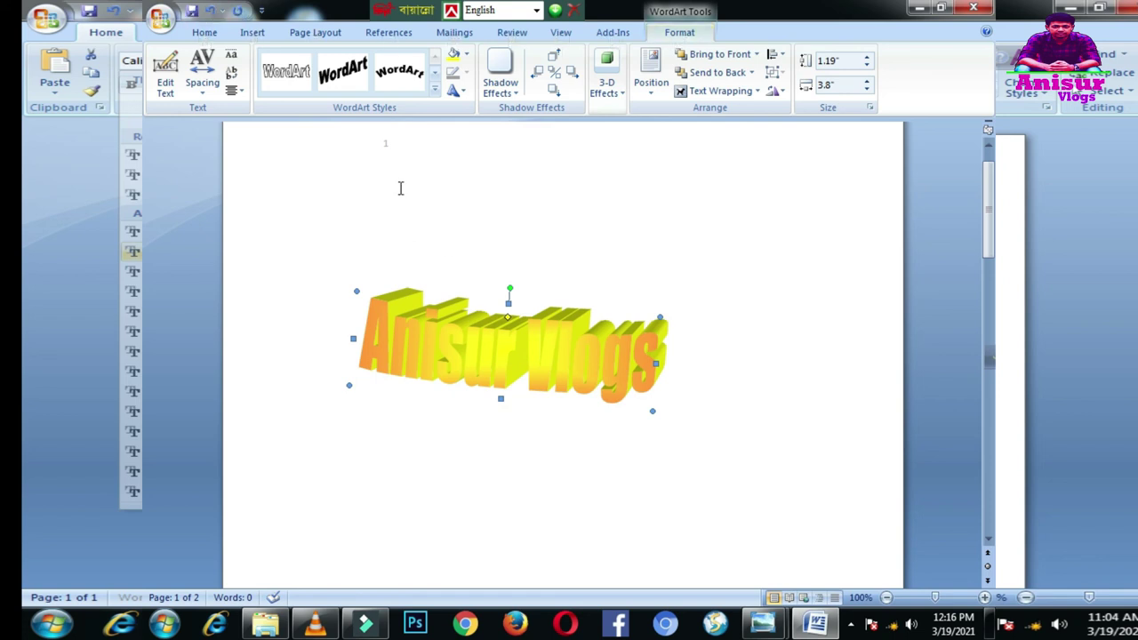
# Try the plain outline and black arched WordArt styles, then apply the yellow 3-D style
pyautogui.click(373, 235)
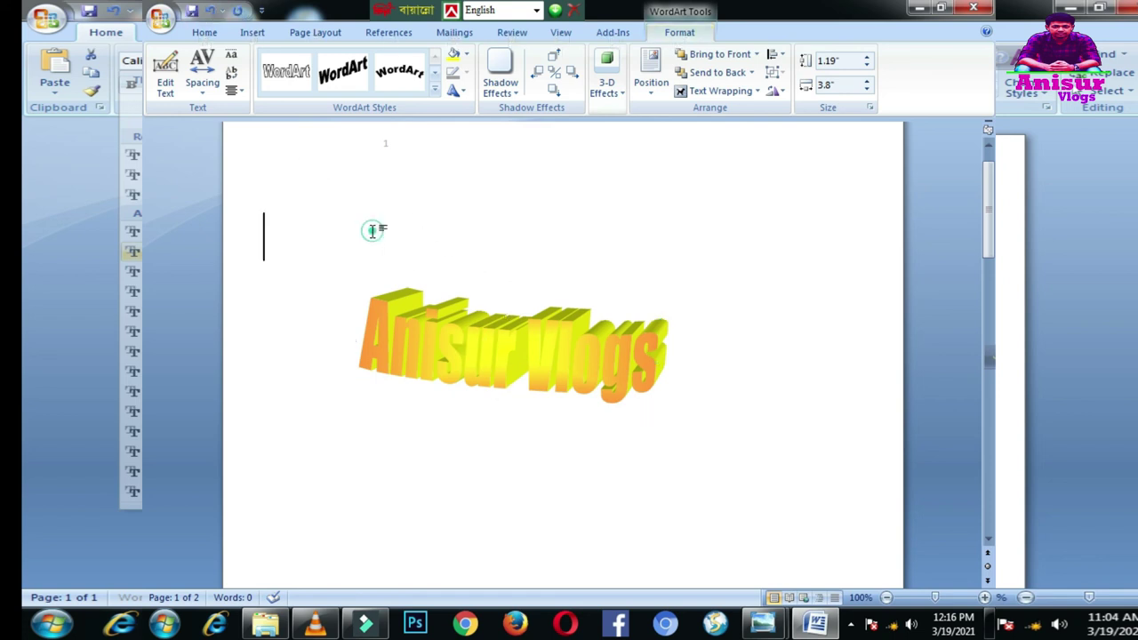
pyautogui.click(478, 358)
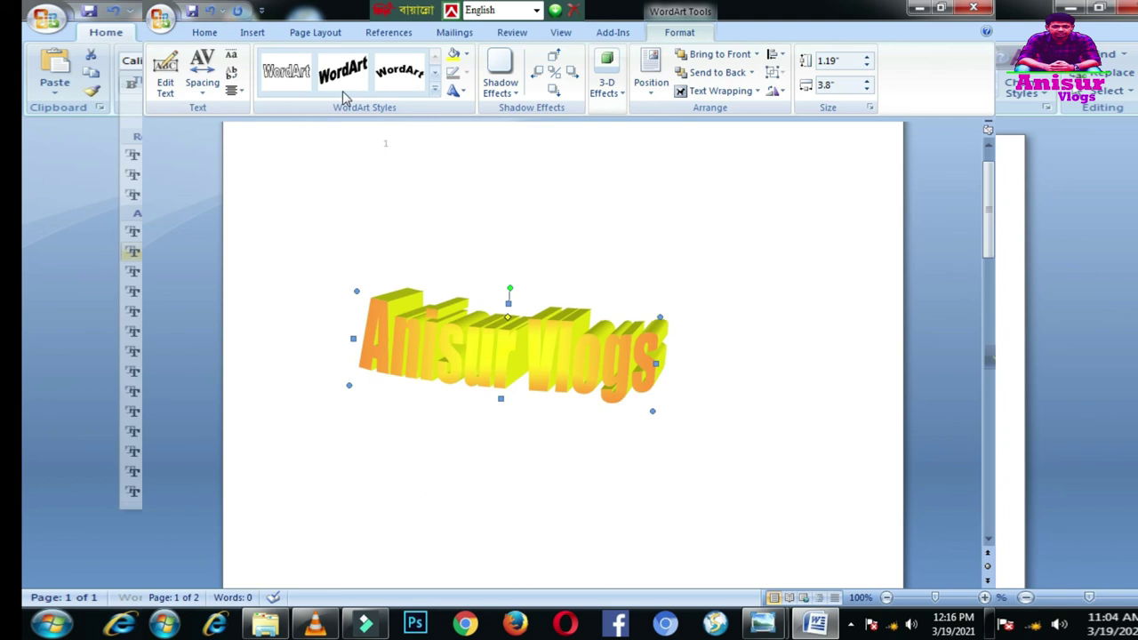
pyautogui.click(286, 71)
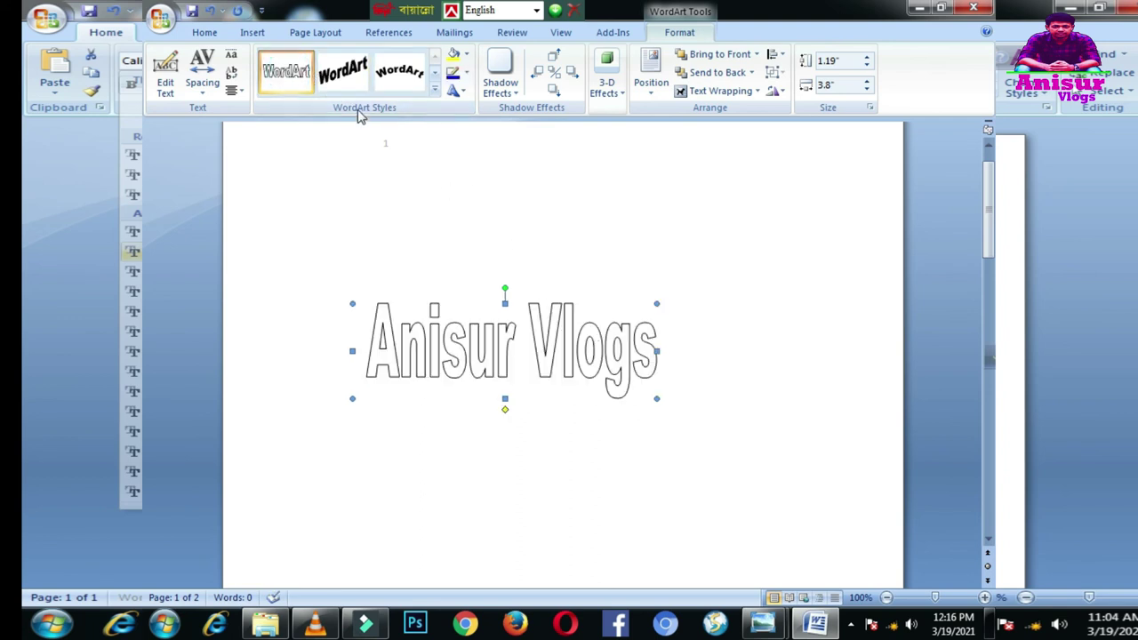
pyautogui.click(399, 71)
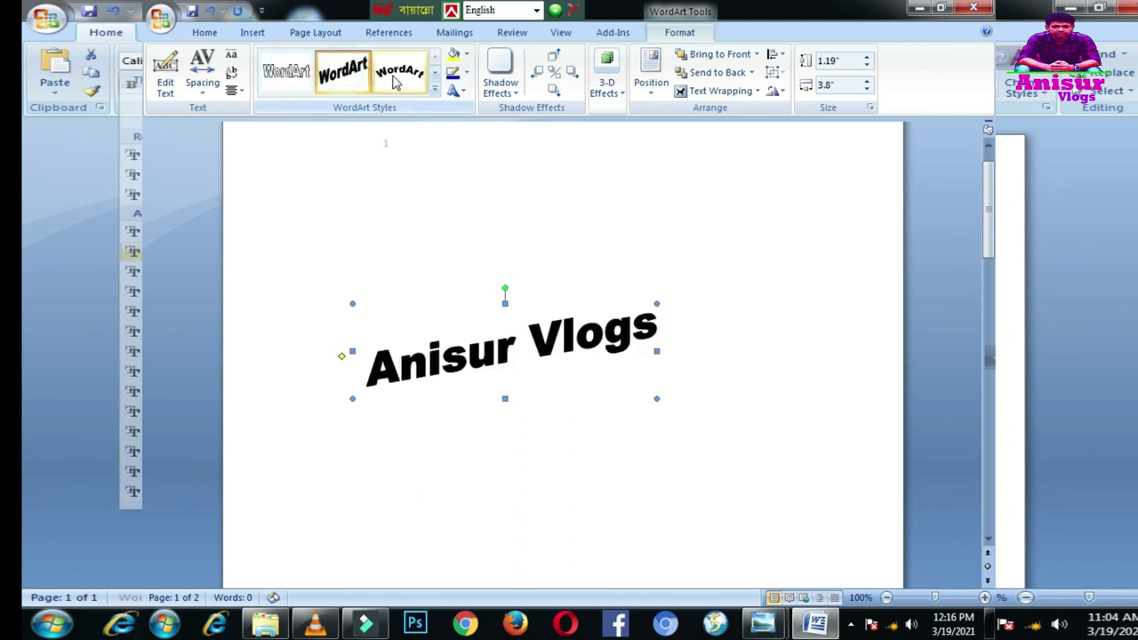
pyautogui.click(435, 91)
pyautogui.click(512, 203)
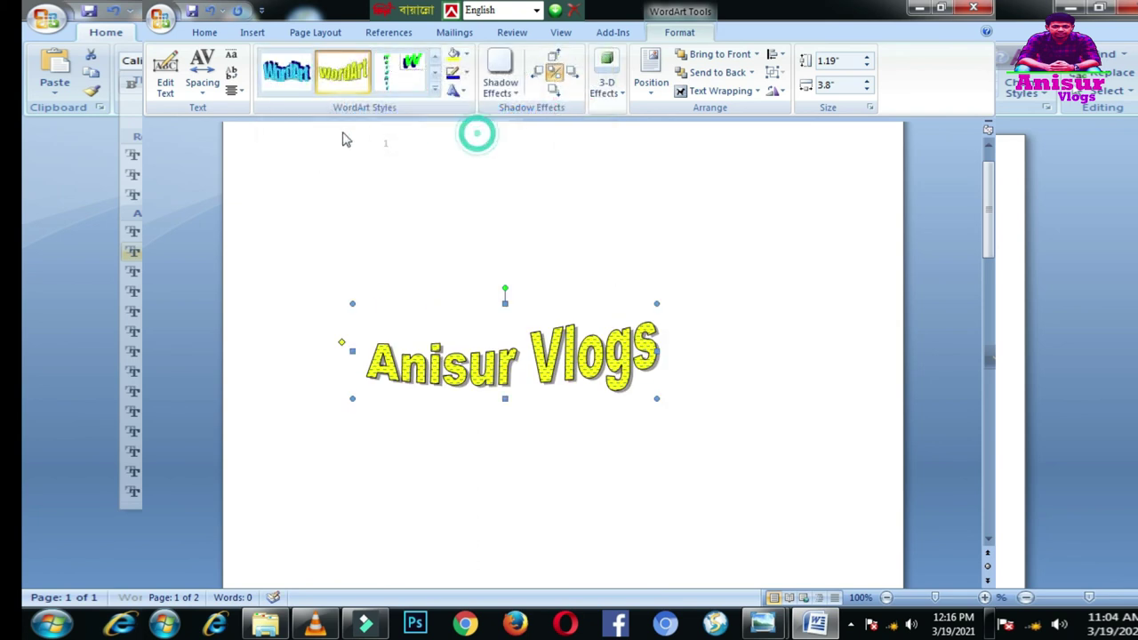
# Apply the rainbow gradient WordArt style with its slanted grey shadow
pyautogui.click(434, 91)
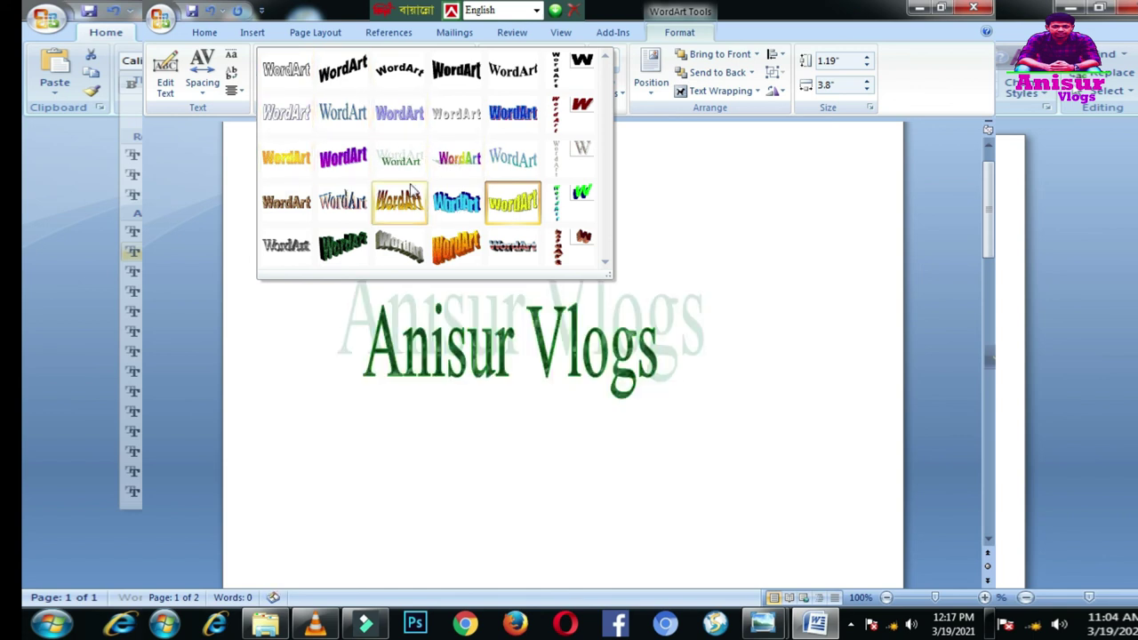
pyautogui.click(440, 171)
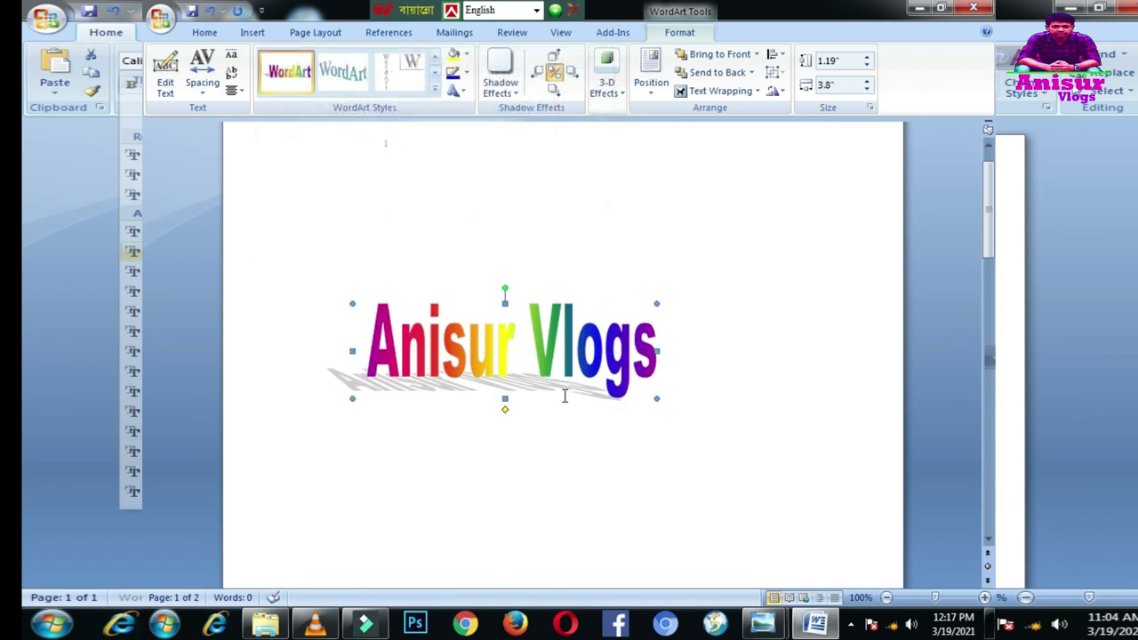
pyautogui.scroll(1, 462, 166)
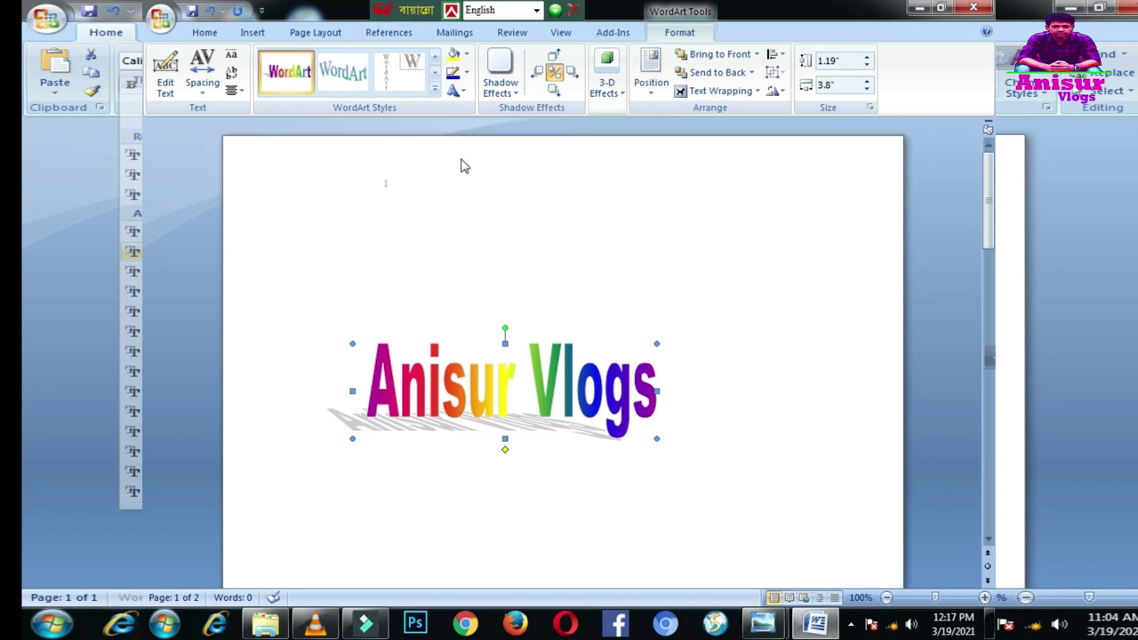
pyautogui.click(204, 32)
pyautogui.click(251, 32)
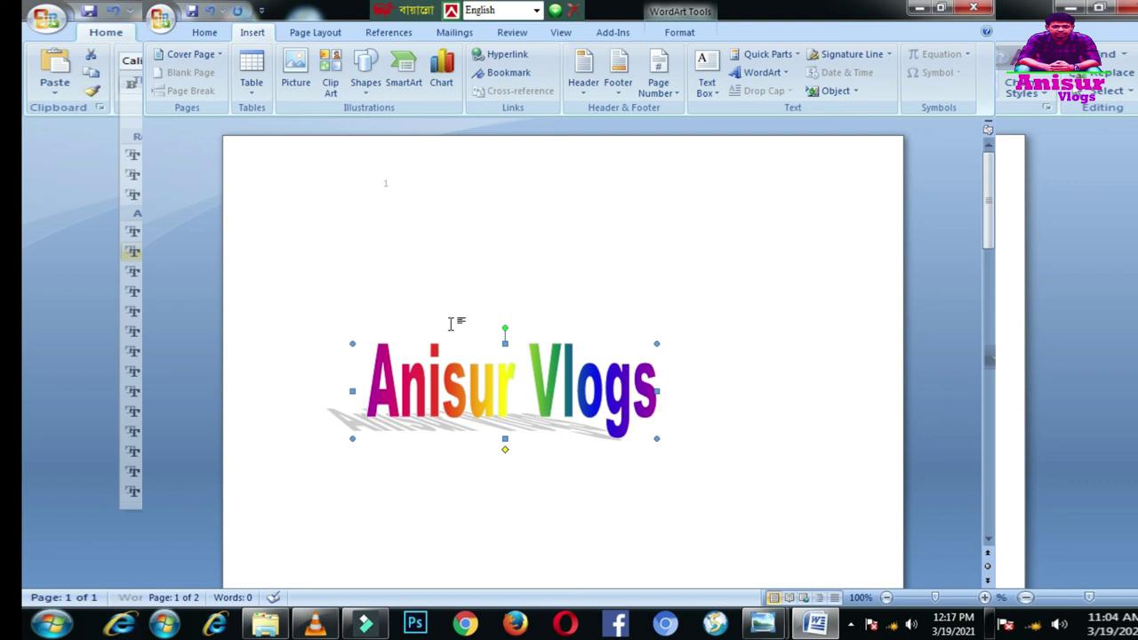
# Browse the Insert, Home and References ribbons, ending on Page Layout
pyautogui.click(302, 33)
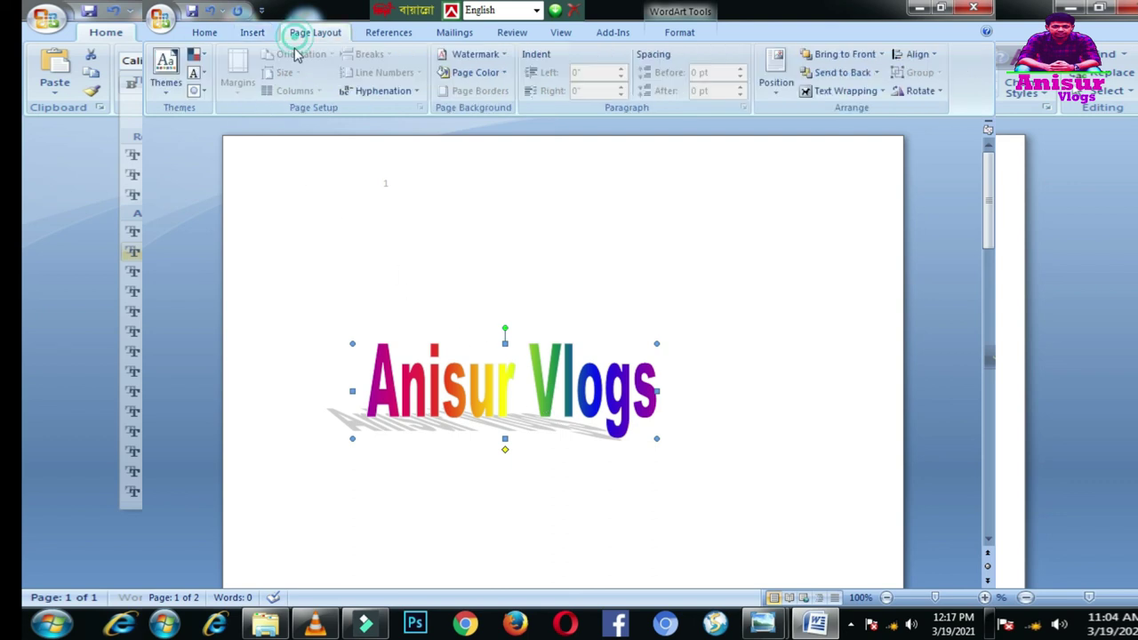
pyautogui.click(250, 32)
pyautogui.click(199, 35)
pyautogui.click(330, 34)
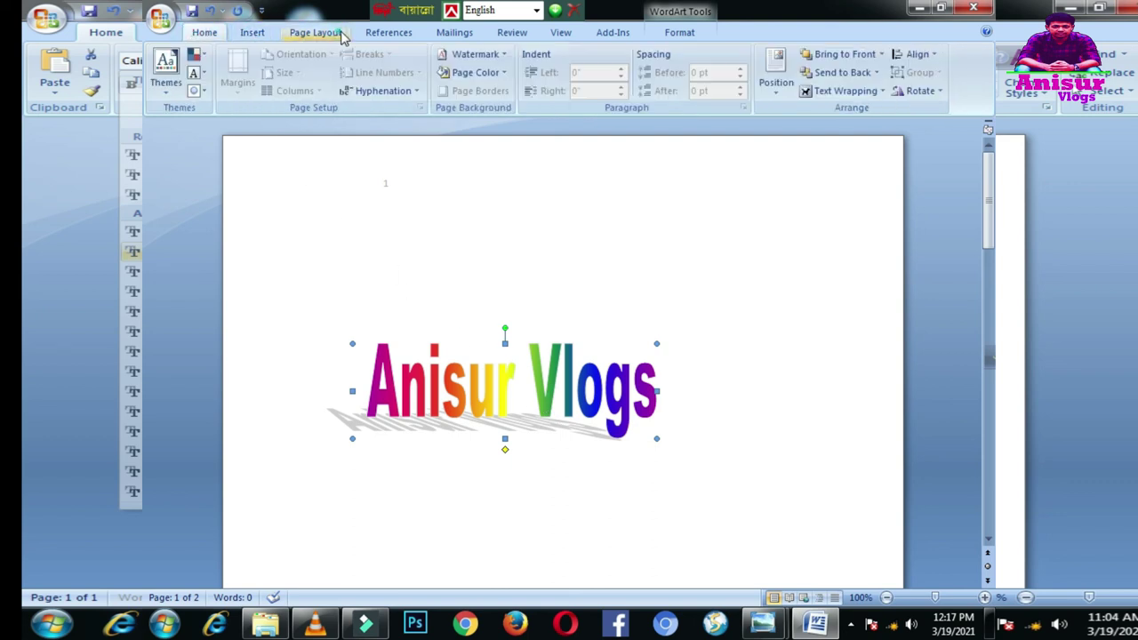
pyautogui.click(398, 33)
pyautogui.click(325, 35)
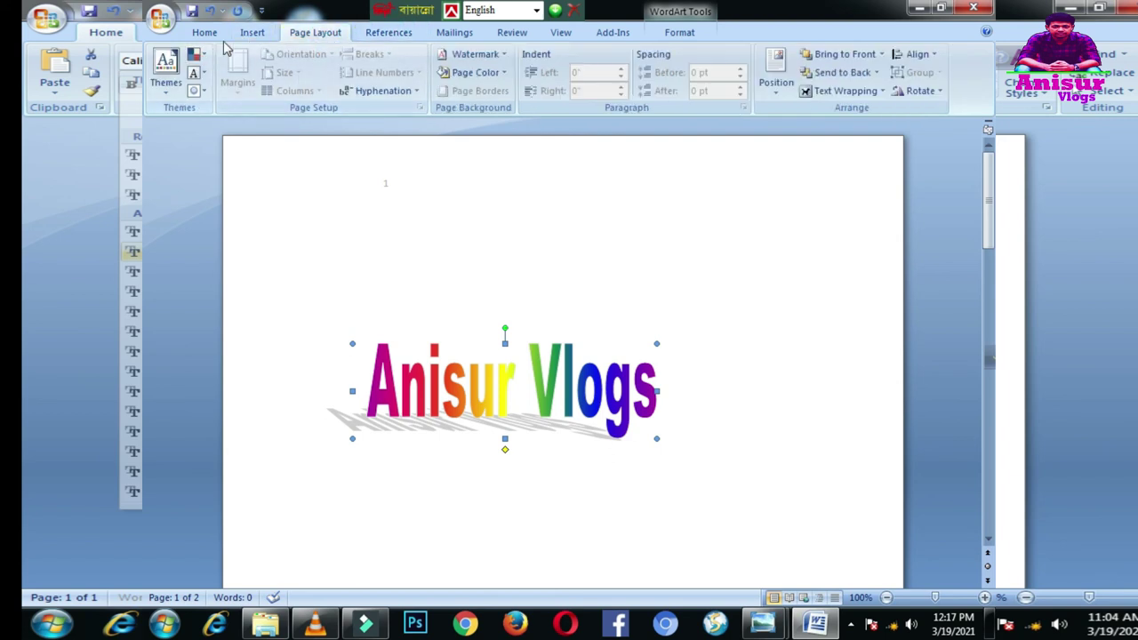
pyautogui.click(251, 36)
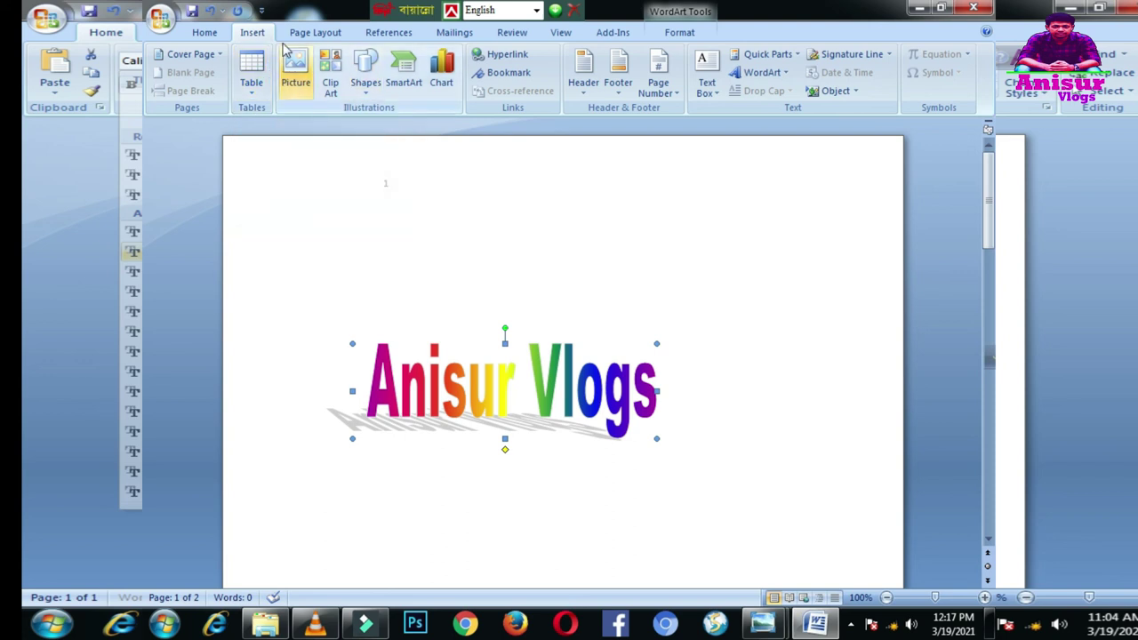
pyautogui.click(329, 36)
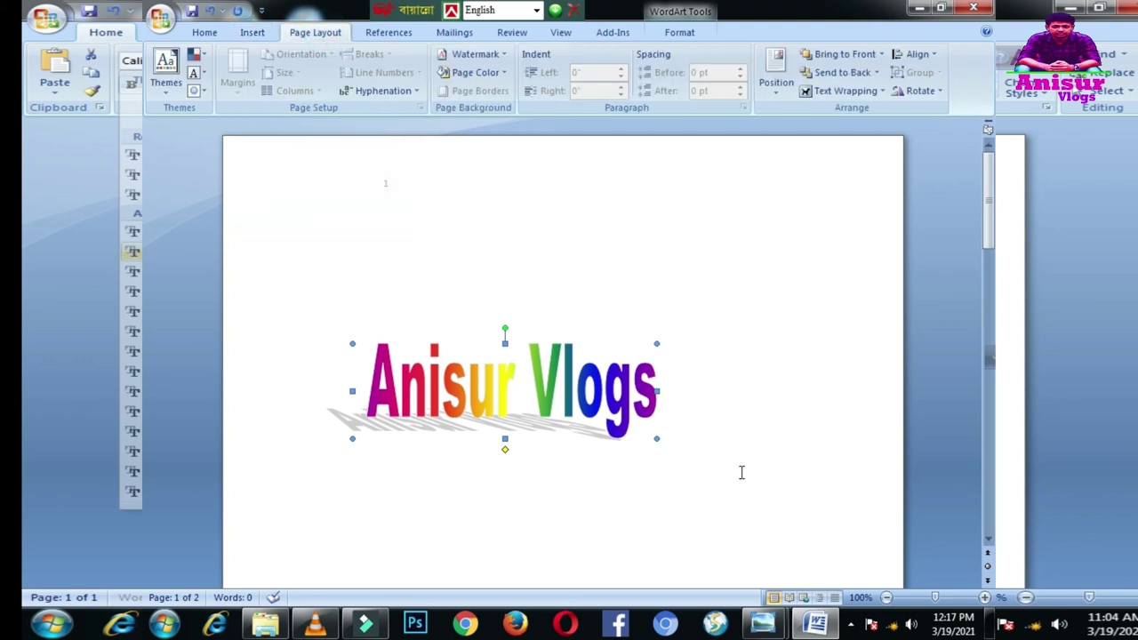